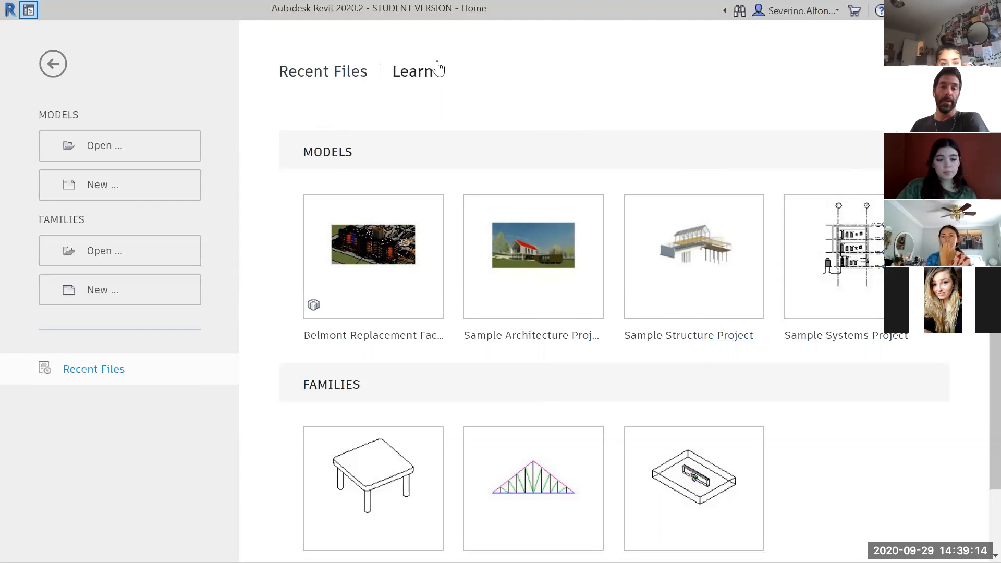
# Create a new project from the Architectural Template
pyautogui.click(116, 194)
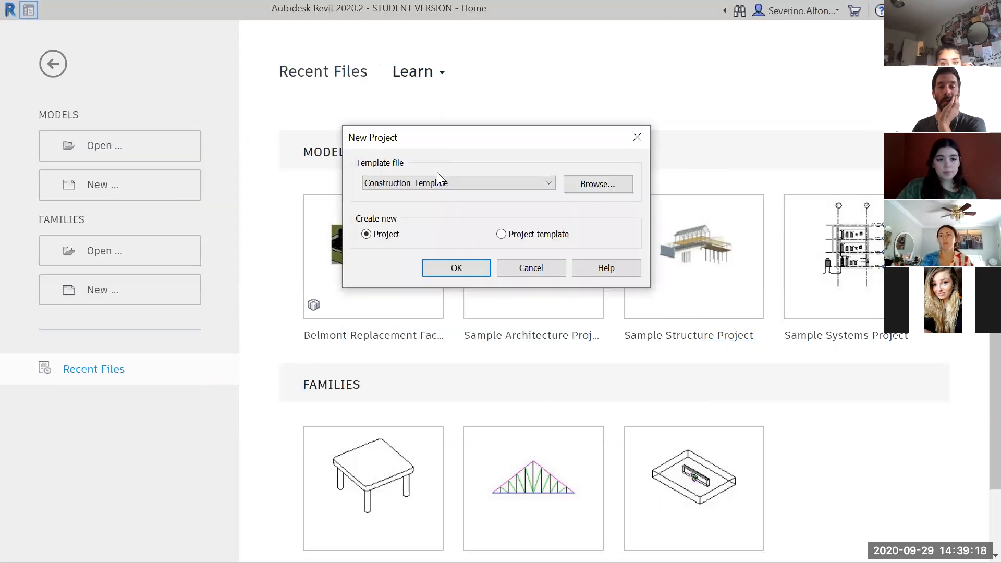
pyautogui.click(437, 182)
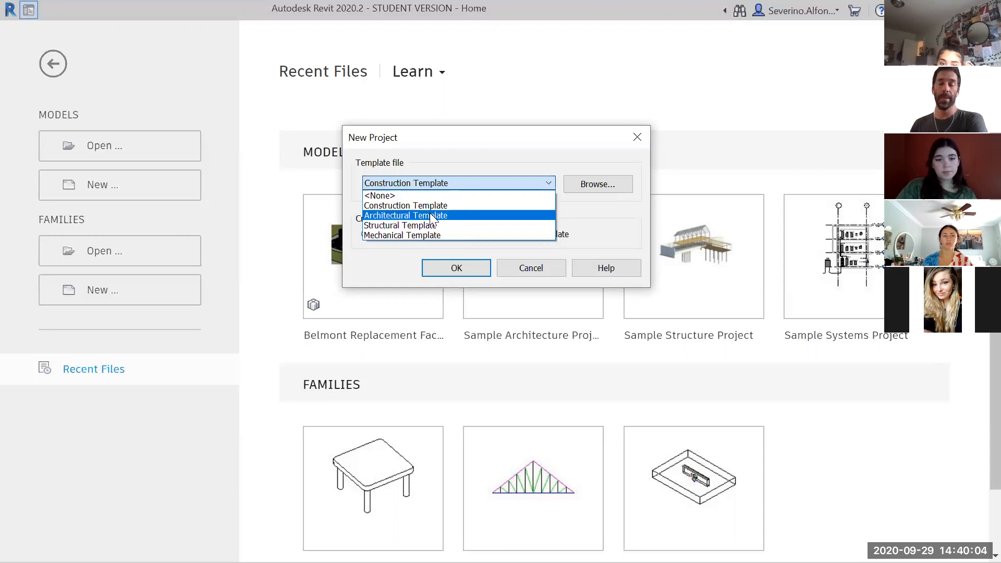
pyautogui.click(429, 213)
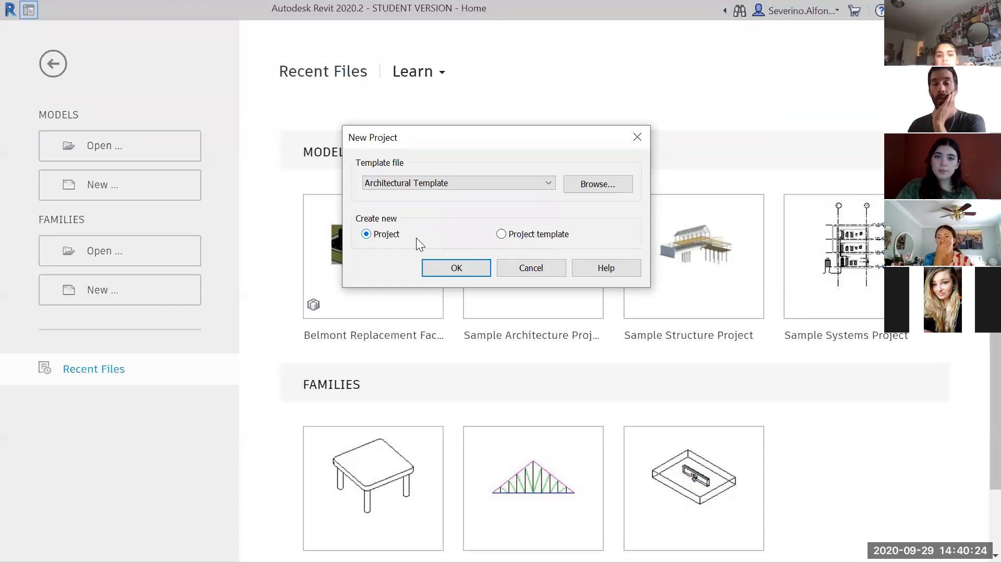
pyautogui.click(456, 269)
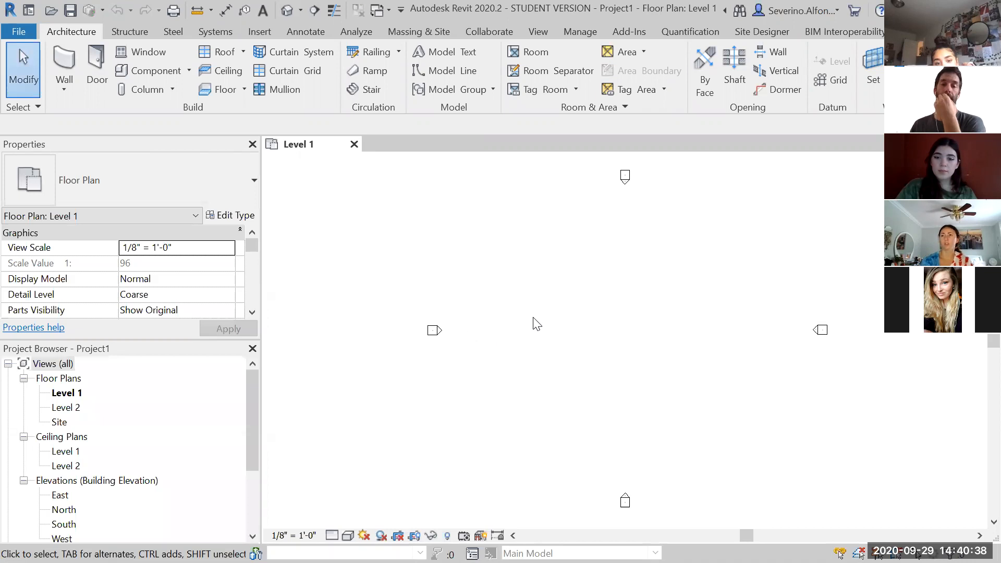
# Browse each ribbon tab in turn from Architecture through BIM Interoperability, ending back on Architecture
pyautogui.scroll(-1, 537, 323)
pyautogui.moveTo(595, 316); pyautogui.dragTo(581, 328, button='middle')
pyautogui.scroll(1, 581, 328)
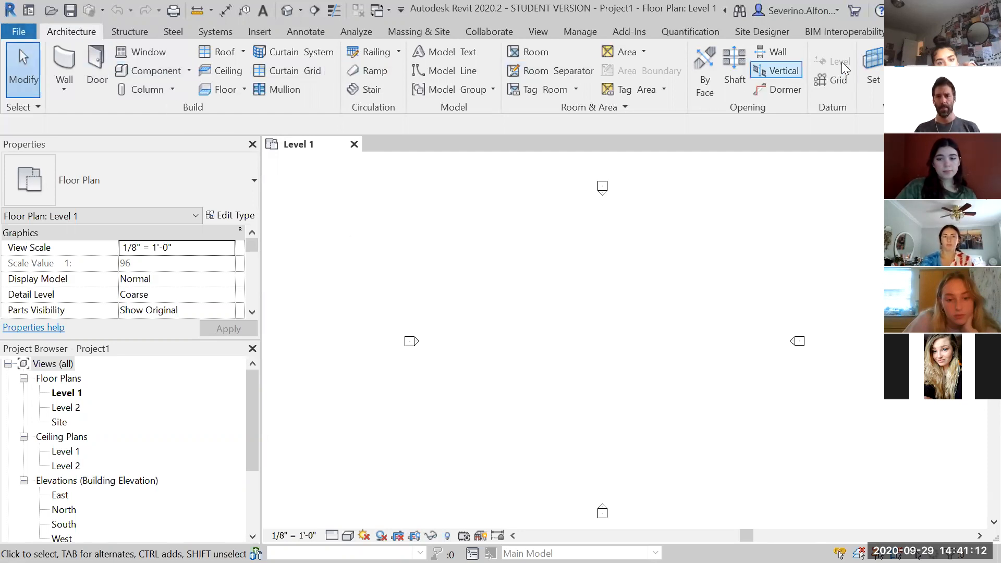
pyautogui.click(118, 34)
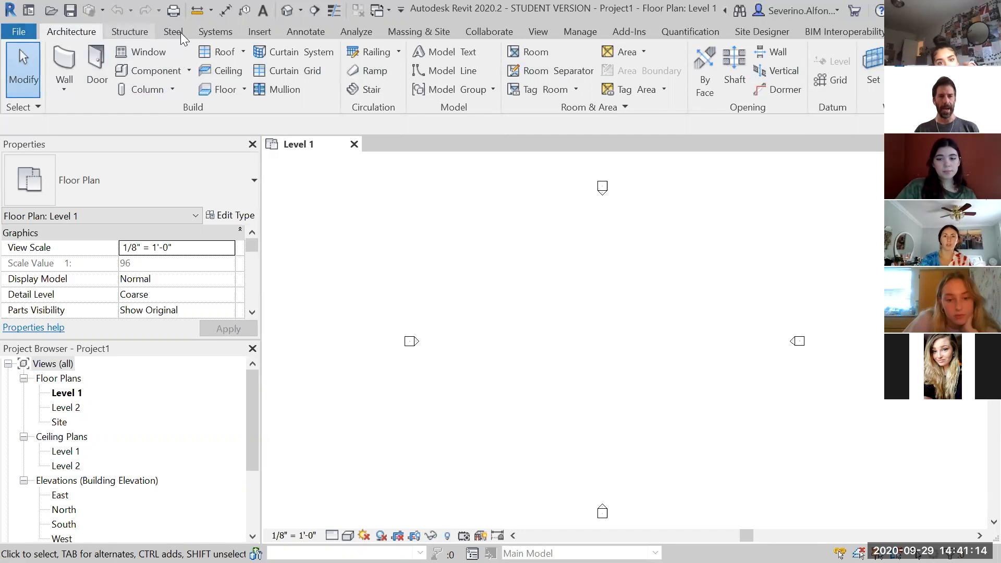
pyautogui.click(225, 31)
pyautogui.click(266, 32)
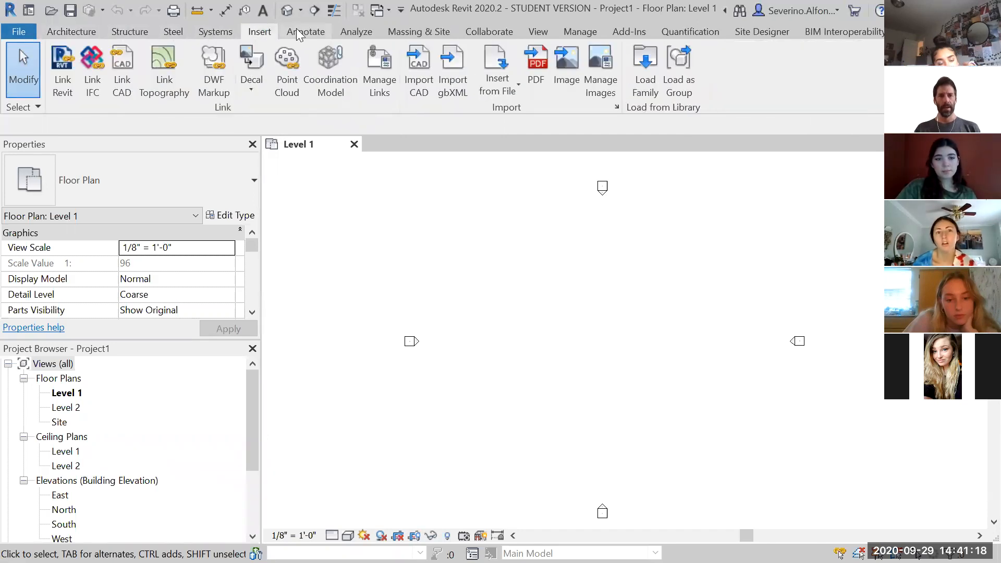
pyautogui.click(296, 28)
pyautogui.click(355, 31)
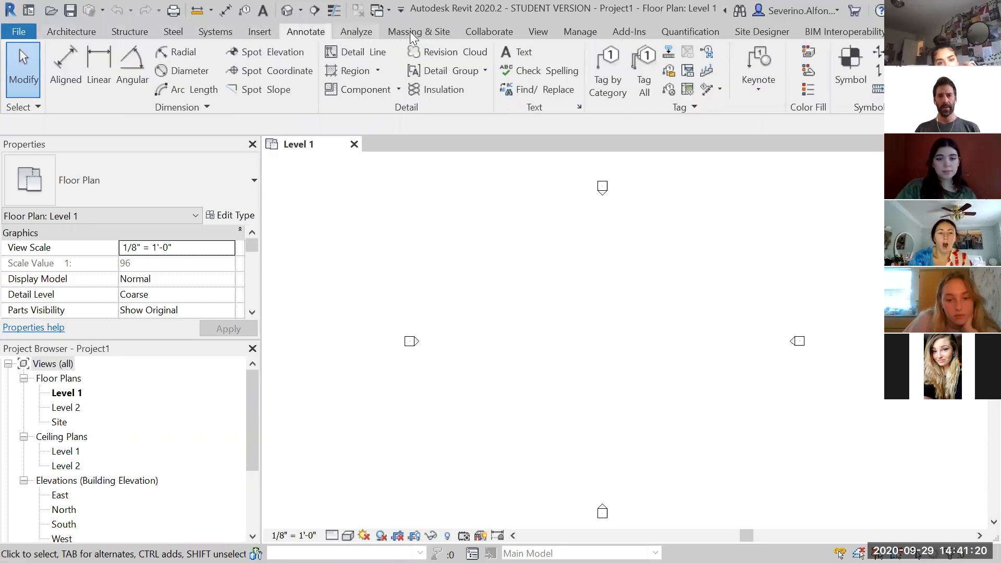
pyautogui.click(410, 31)
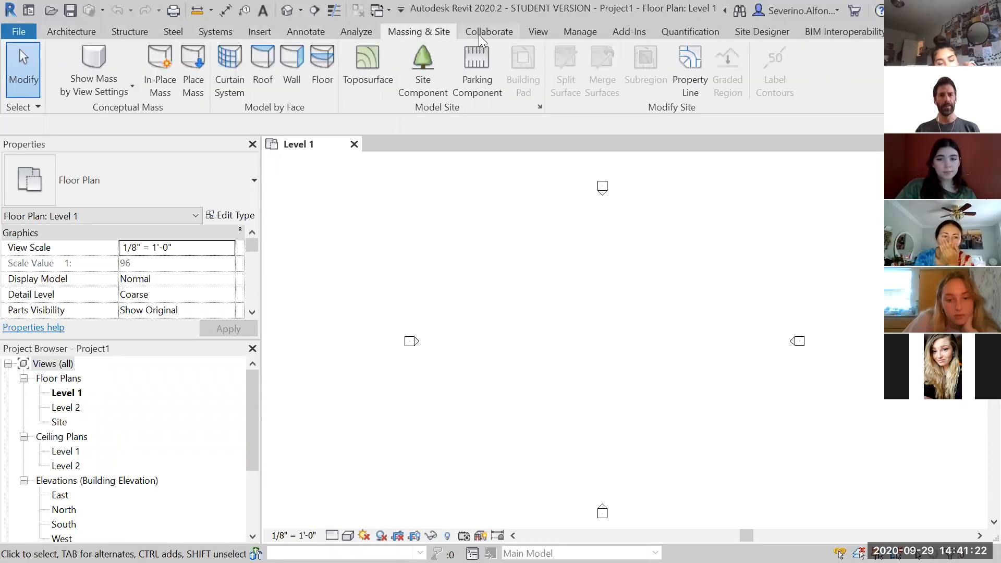
pyautogui.click(479, 34)
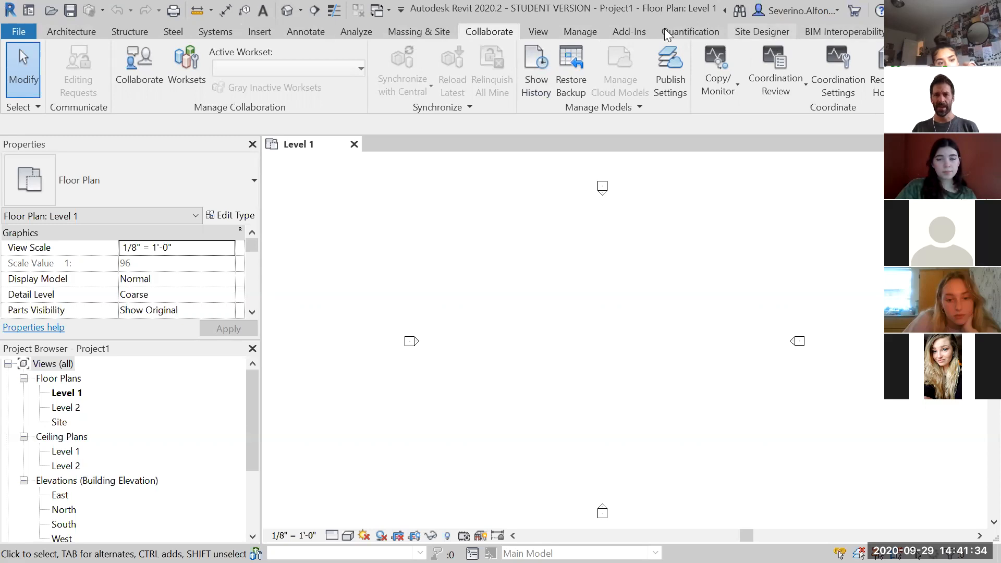
pyautogui.click(631, 32)
pyautogui.click(842, 33)
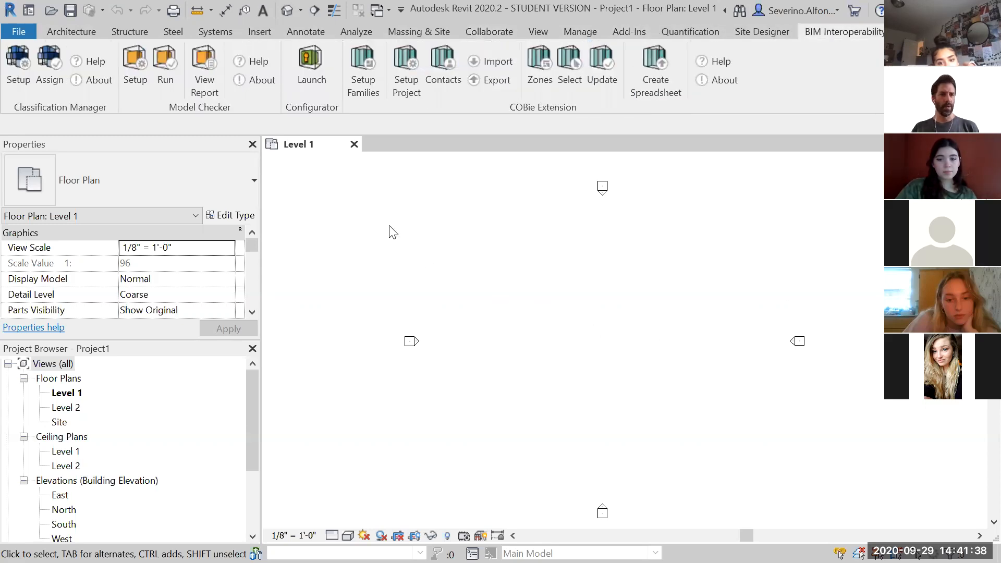
pyautogui.click(59, 30)
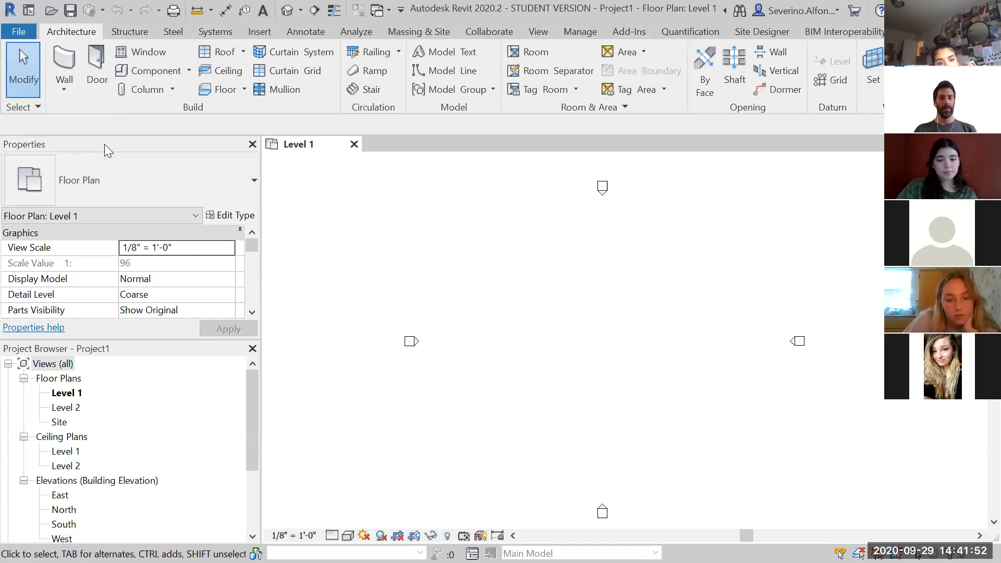
# Undock the Properties and Project Browser palettes and move them around over the drawing area
pyautogui.moveTo(104, 144); pyautogui.dragTo(452, 206)
pyautogui.moveTo(149, 144); pyautogui.dragTo(178, 180)
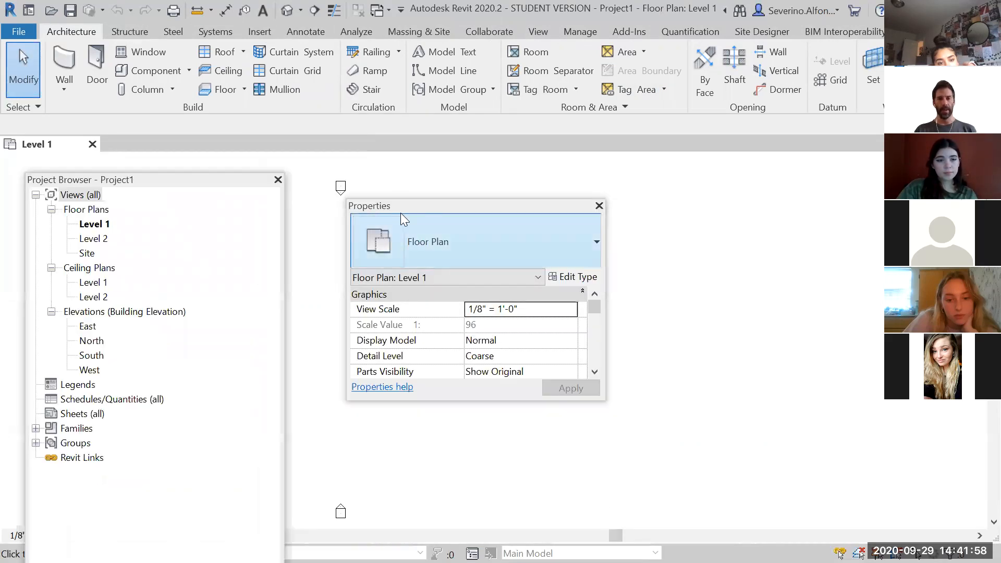
pyautogui.moveTo(459, 208); pyautogui.dragTo(527, 344)
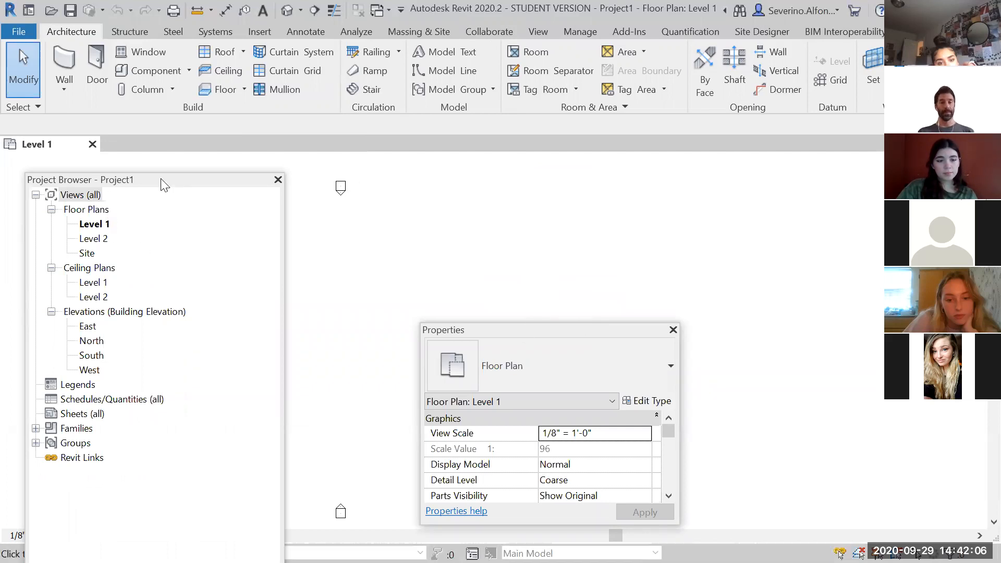
pyautogui.moveTo(166, 185); pyautogui.dragTo(360, 193)
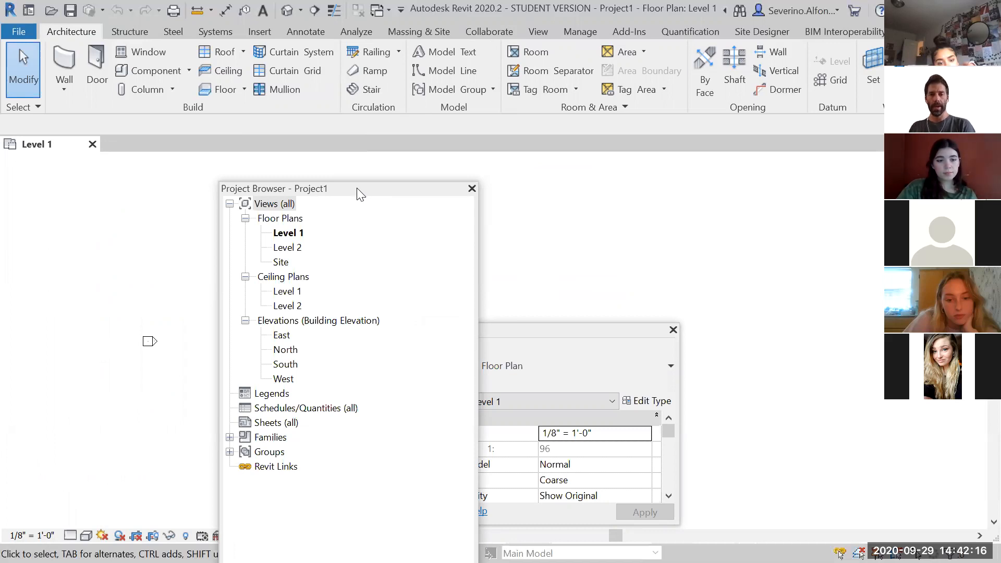
pyautogui.moveTo(368, 190); pyautogui.dragTo(342, 184)
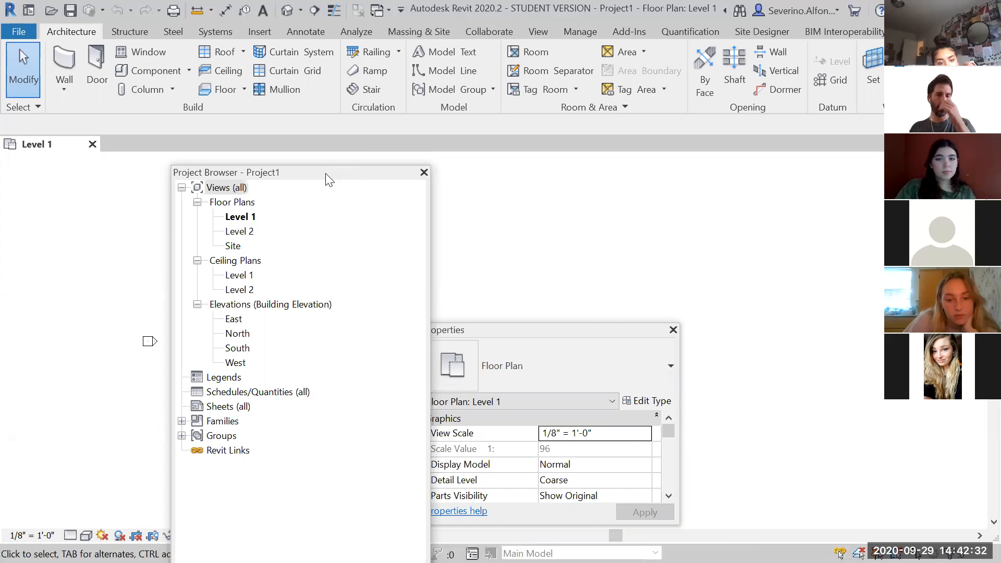
# Dock the Project Browser and Properties palettes back along the side of the window
pyautogui.doubleClick(326, 172)
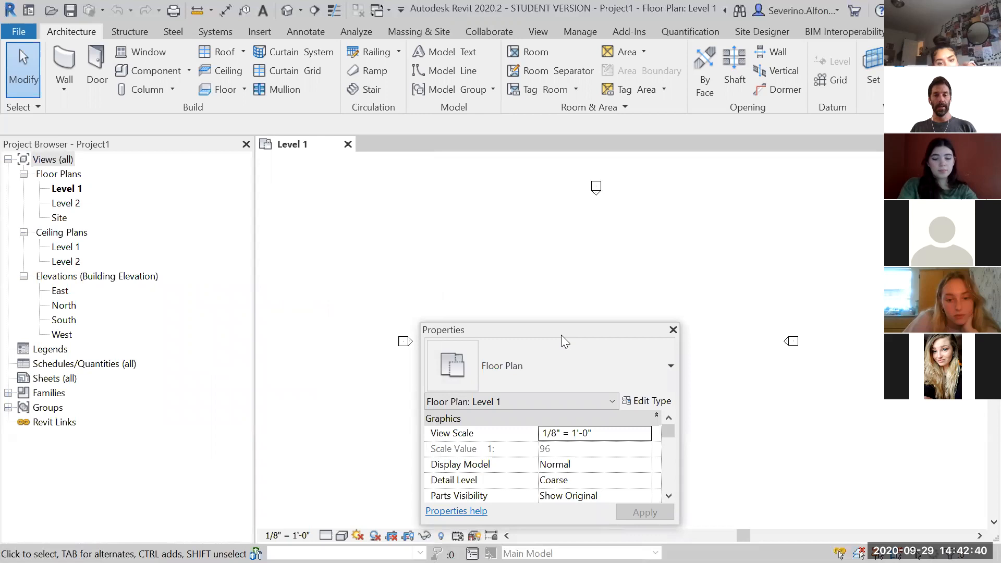
pyautogui.moveTo(551, 336); pyautogui.dragTo(526, 327)
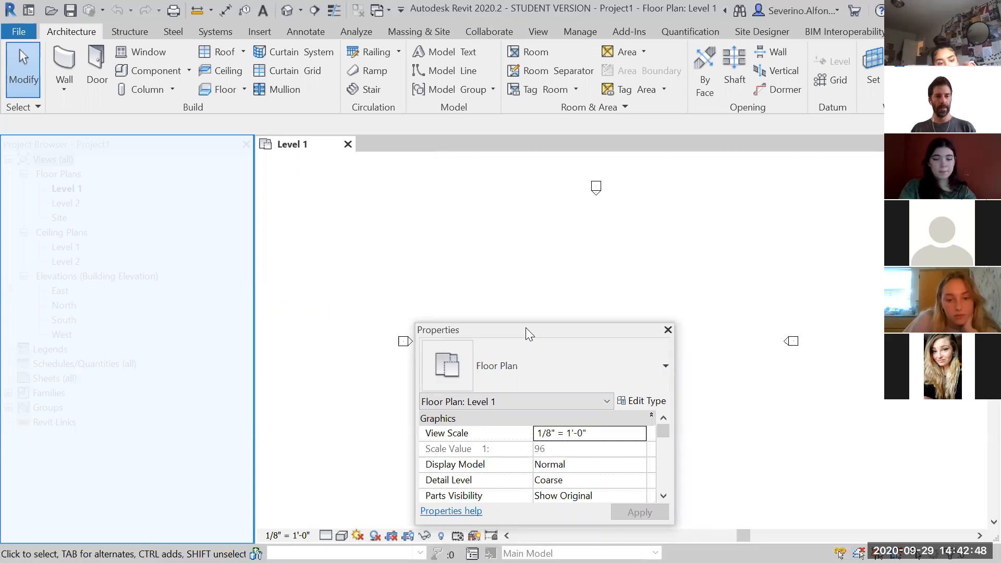
pyautogui.moveTo(525, 328); pyautogui.dragTo(526, 328)
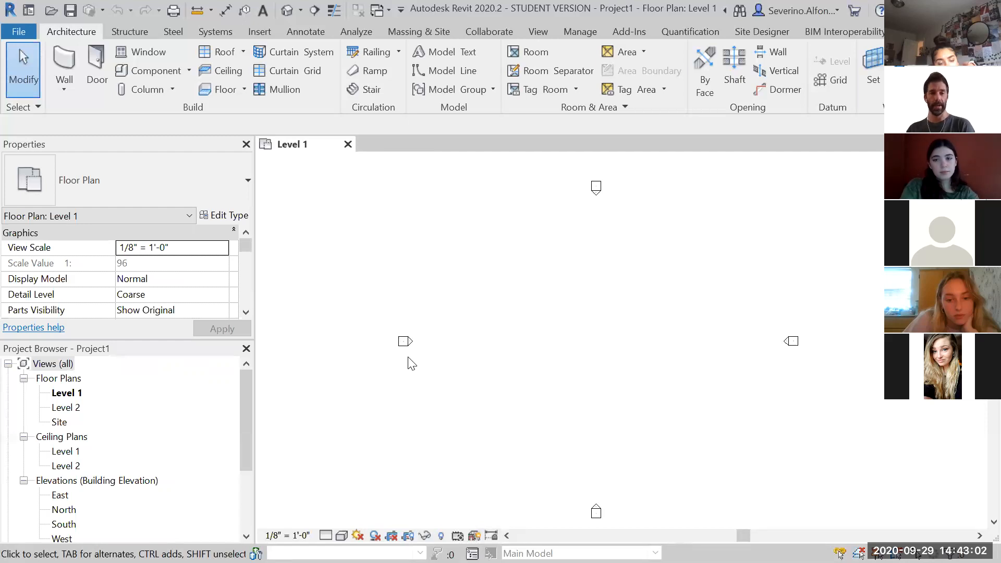
# Close the Properties and Project Browser palettes
pyautogui.moveTo(118, 146); pyautogui.dragTo(292, 218)
pyautogui.click(490, 220)
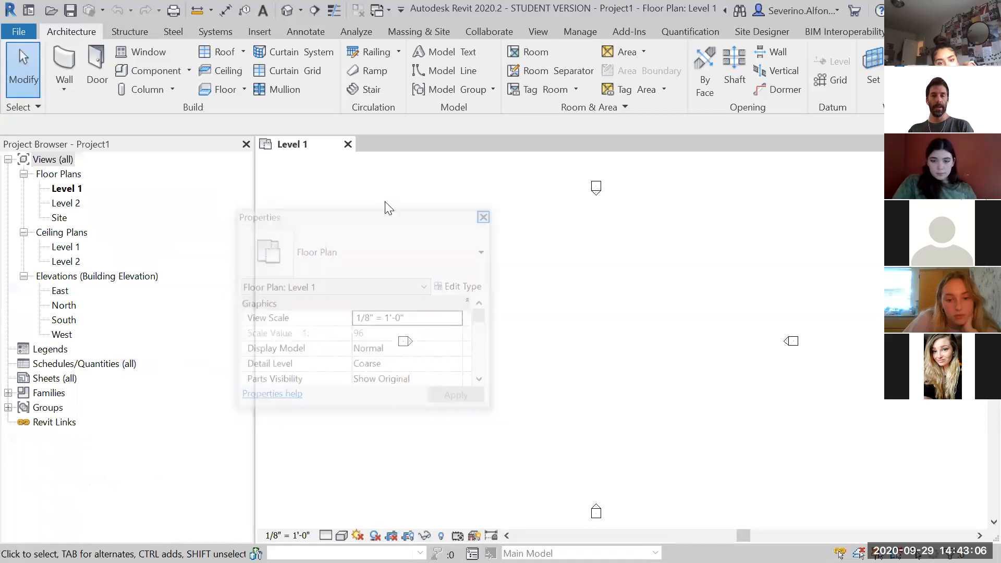
pyautogui.click(246, 144)
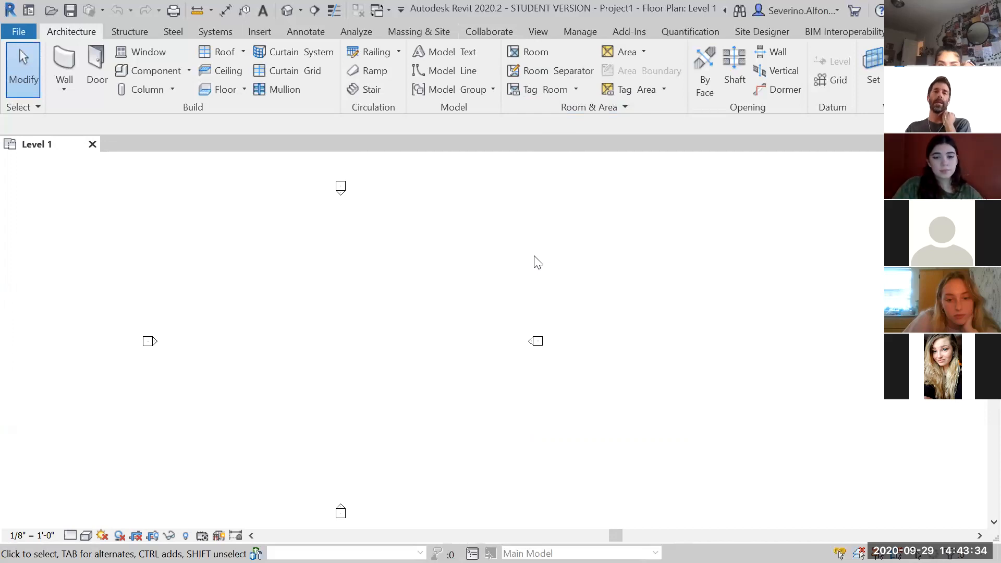
# Reopen the Project Browser and Properties palettes from the View user interface options and dock Properties above the browser
pyautogui.click(535, 35)
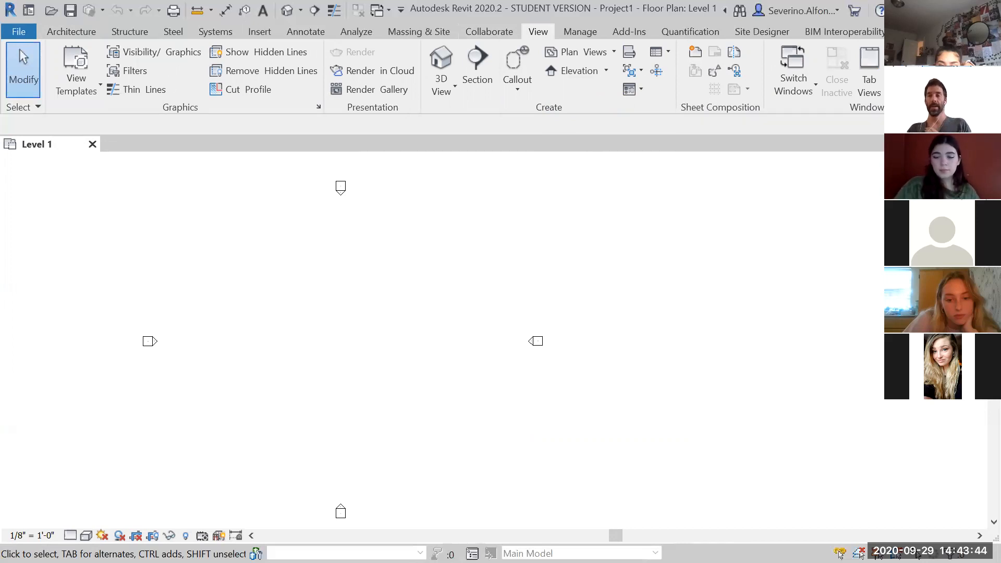
pyautogui.click(934, 73)
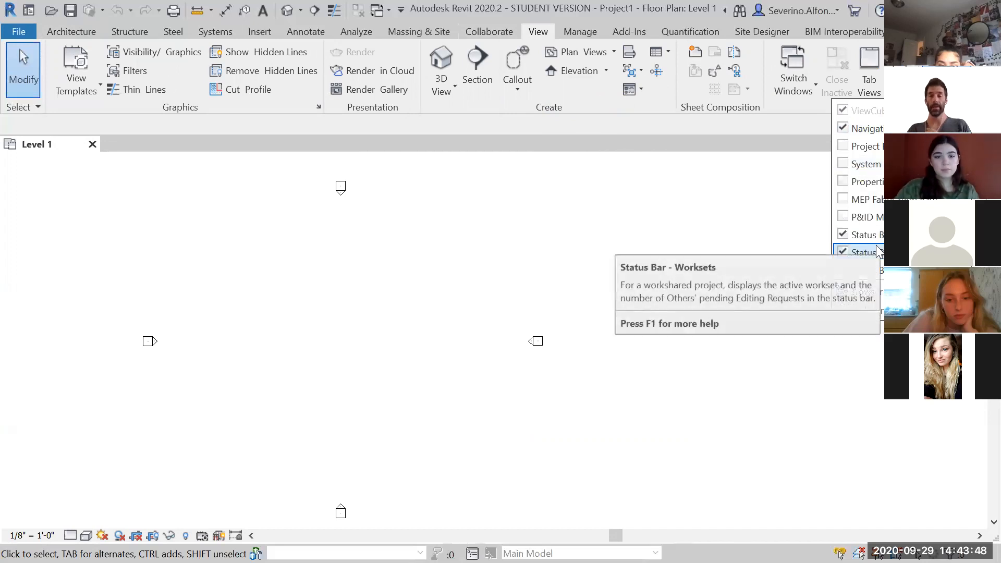
pyautogui.click(843, 147)
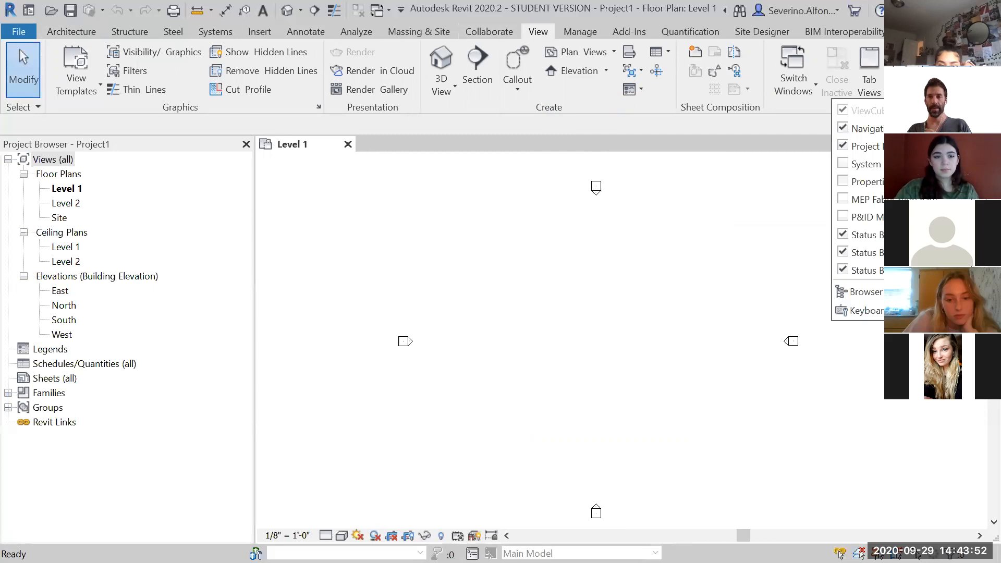
pyautogui.click(843, 182)
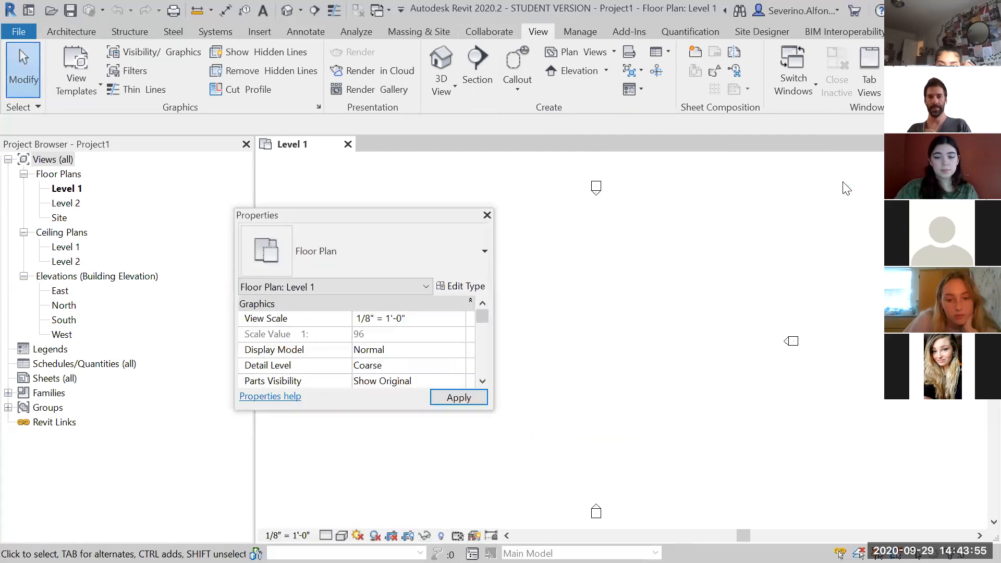
pyautogui.doubleClick(344, 216)
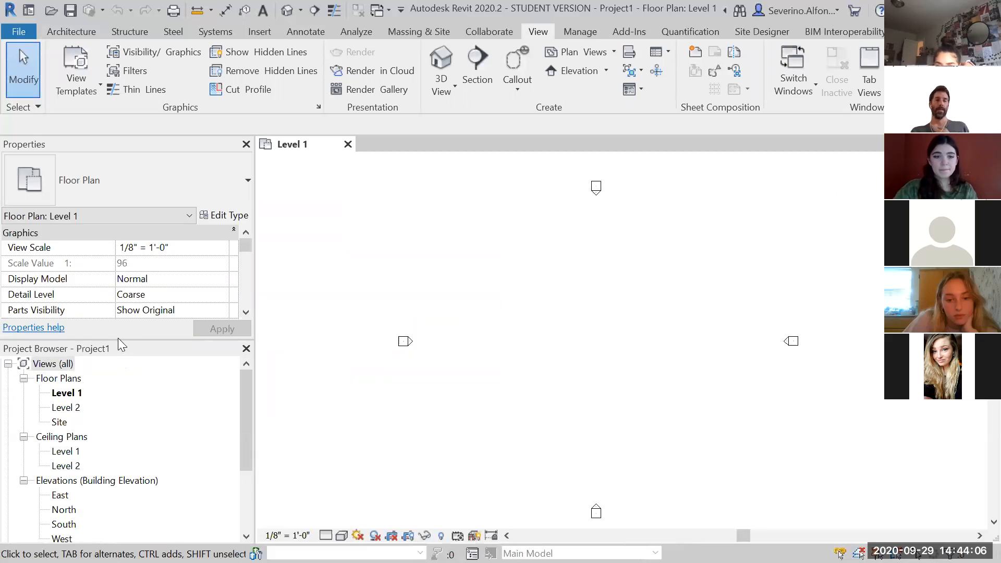
# Enlarge the Properties palette by moving its boundary with the Project Browser downward
pyautogui.moveTo(117, 339); pyautogui.dragTo(117, 360)
pyautogui.moveTo(246, 247)
pyautogui.mouseDown()
pyautogui.moveTo(247, 312)
pyautogui.moveTo(245, 245)
pyautogui.mouseUp()
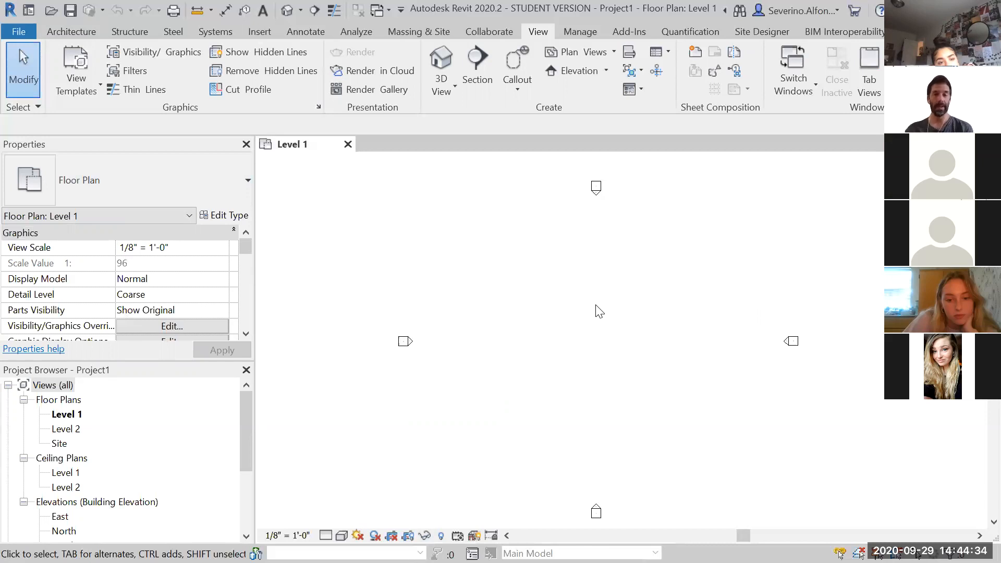
pyautogui.moveTo(243, 250)
pyautogui.mouseDown()
pyautogui.moveTo(247, 258)
pyautogui.moveTo(243, 241)
pyautogui.mouseUp()
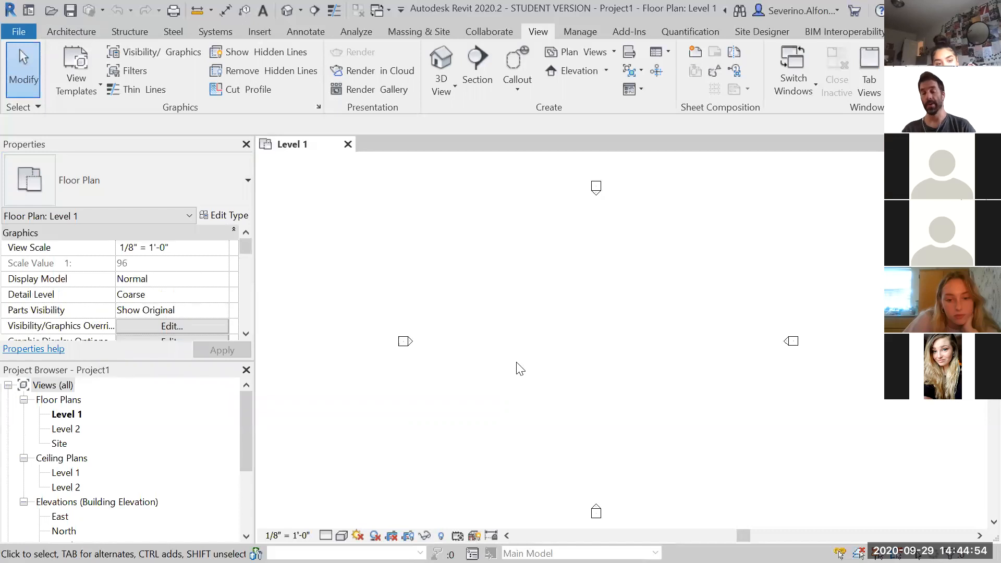
pyautogui.moveTo(249, 415)
pyautogui.mouseDown()
pyautogui.moveTo(255, 477)
pyautogui.moveTo(247, 415)
pyautogui.mouseUp()
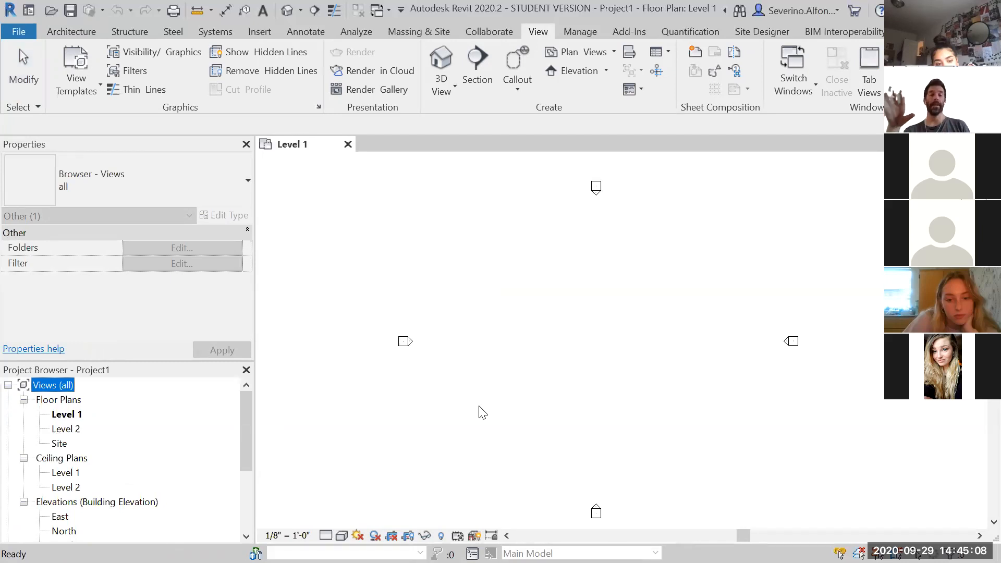
pyautogui.moveTo(245, 419)
pyautogui.mouseDown()
pyautogui.moveTo(253, 481)
pyautogui.moveTo(249, 408)
pyautogui.mouseUp()
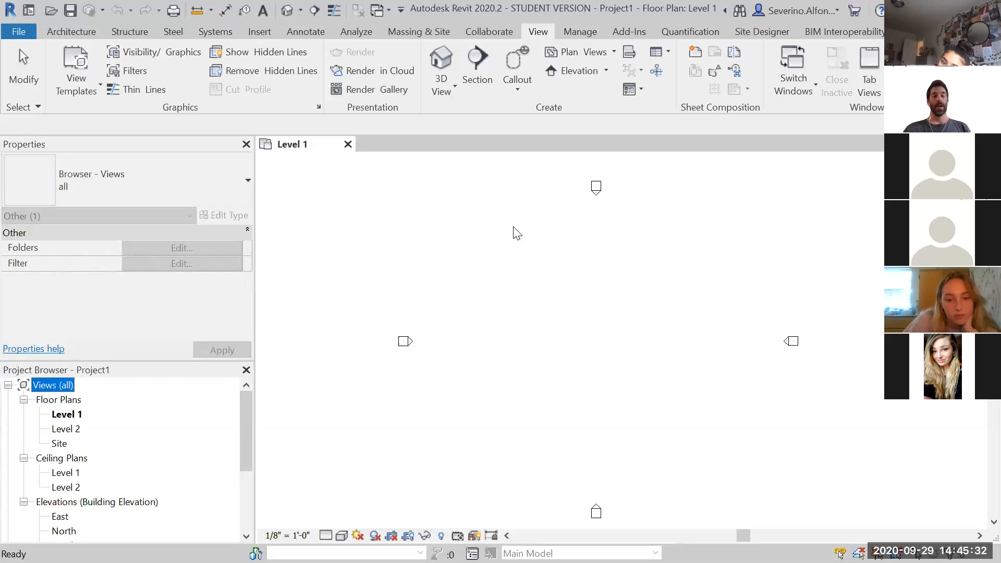
# Open the Level 2 and Site floor plans and the Level 1 and Level 2 ceiling plans from the Project Browser
pyautogui.click(67, 430)
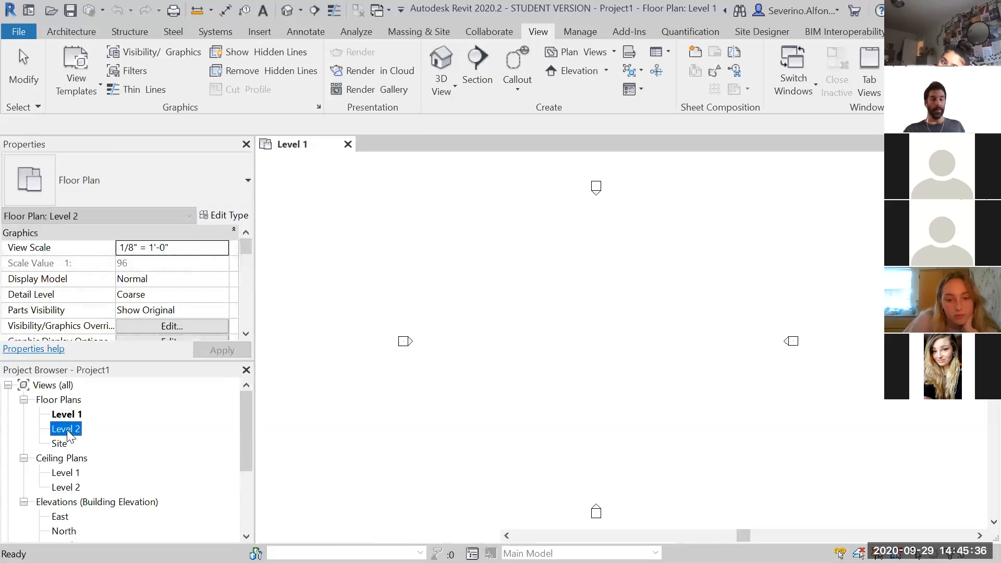
pyautogui.doubleClick(66, 430)
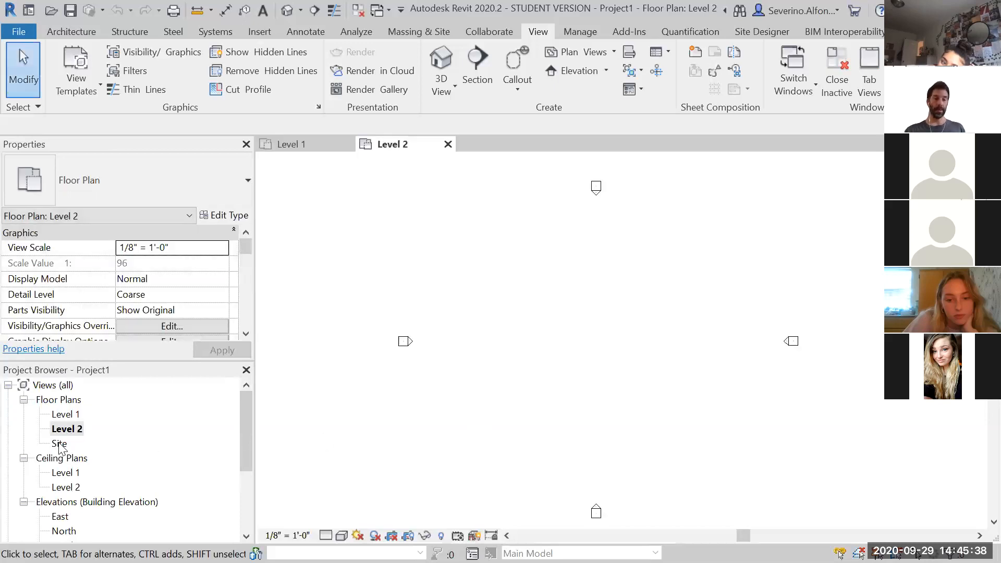
pyautogui.doubleClick(59, 443)
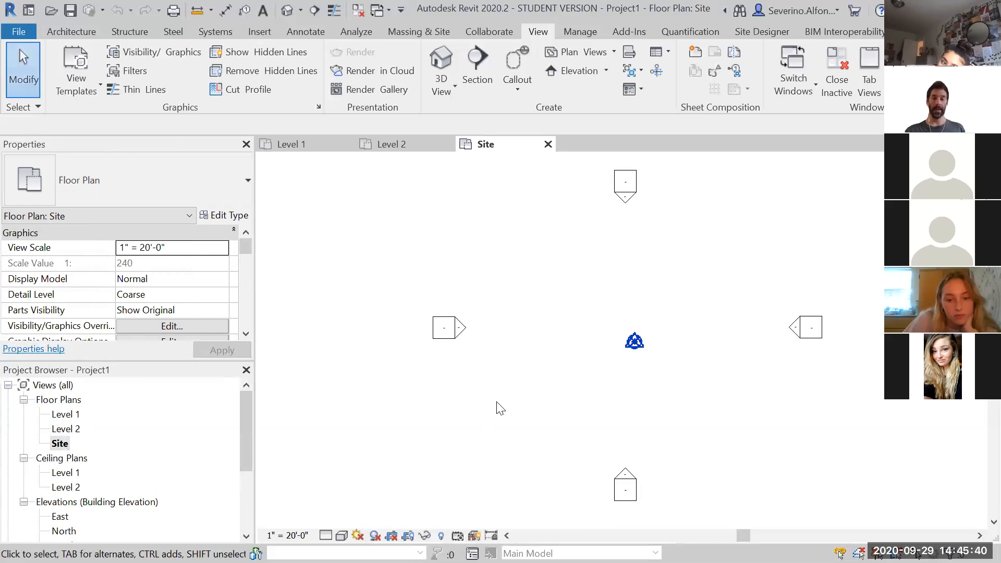
pyautogui.doubleClick(73, 474)
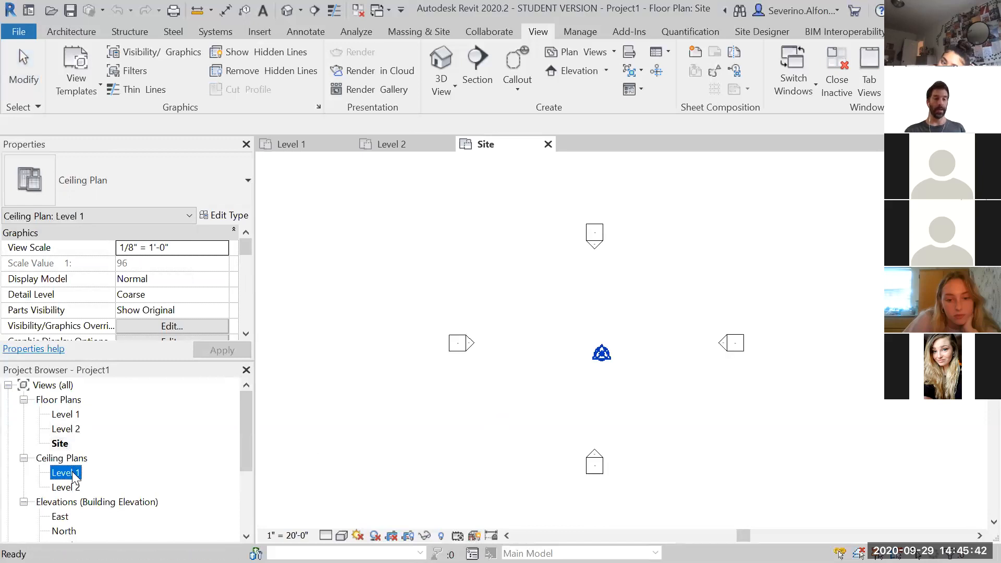
pyautogui.doubleClick(67, 487)
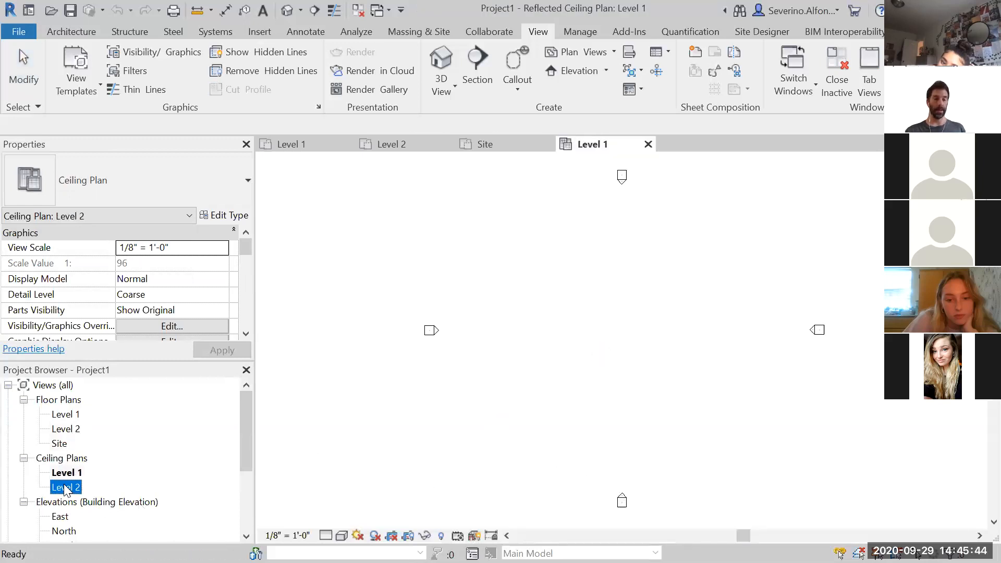
# Open the East, South and West building elevations from the Project Browser
pyautogui.moveTo(251, 414); pyautogui.dragTo(241, 456)
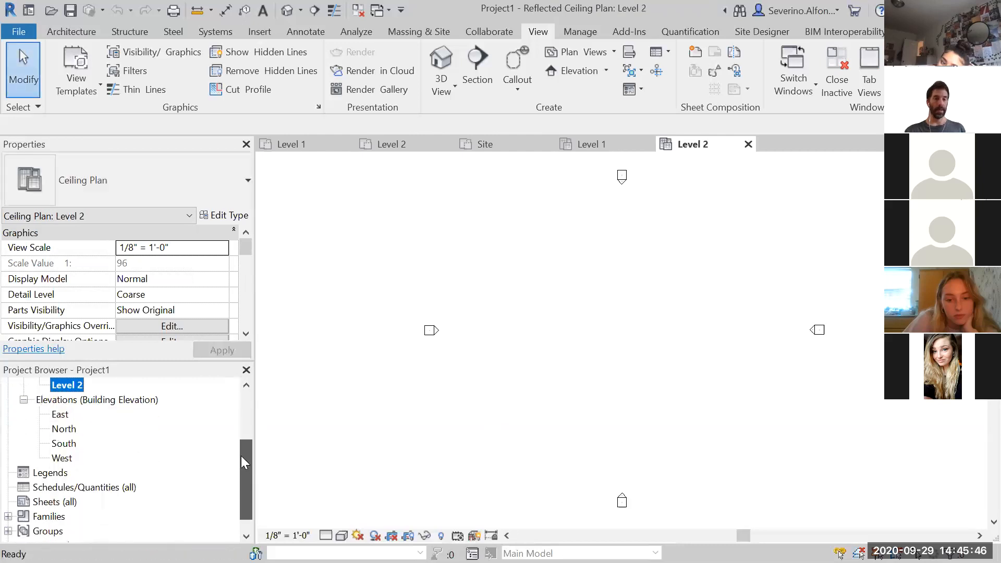
pyautogui.doubleClick(59, 417)
pyautogui.click(62, 443)
pyautogui.doubleClick(62, 444)
pyautogui.click(61, 458)
pyautogui.doubleClick(62, 457)
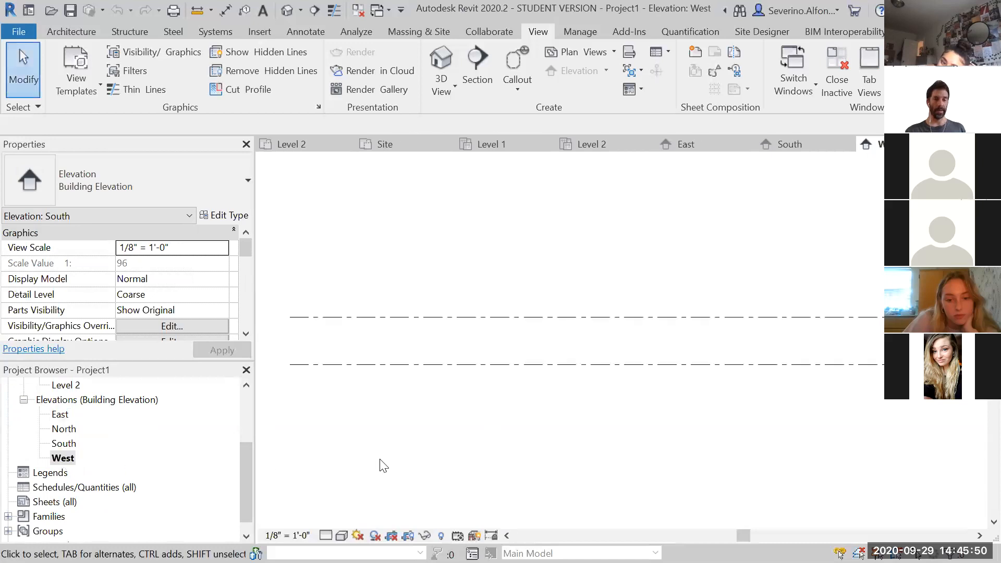
# Switch through each of the open view tabs to compare the plans and elevations
pyautogui.moveTo(244, 464); pyautogui.dragTo(236, 491)
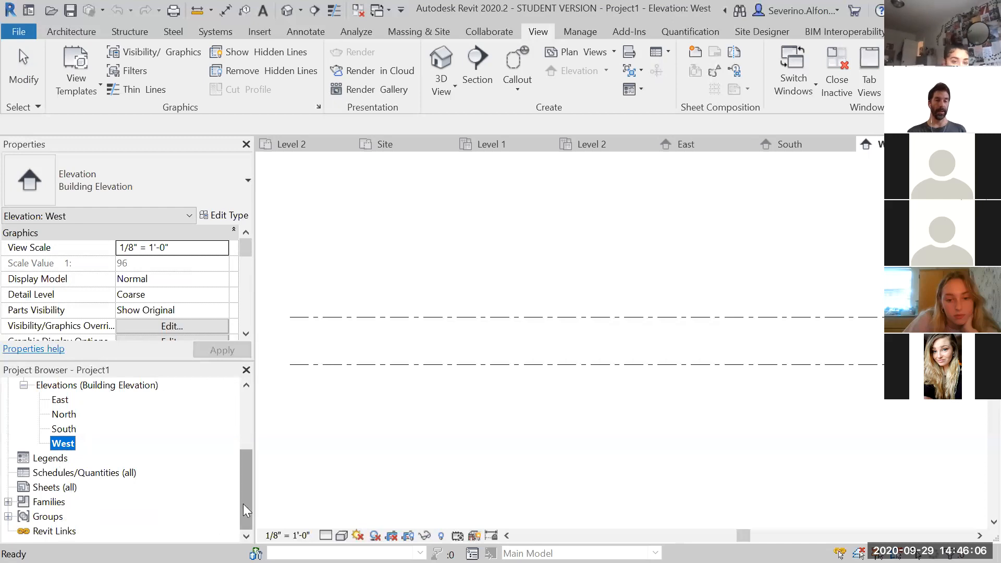
pyautogui.moveTo(243, 496); pyautogui.dragTo(244, 473)
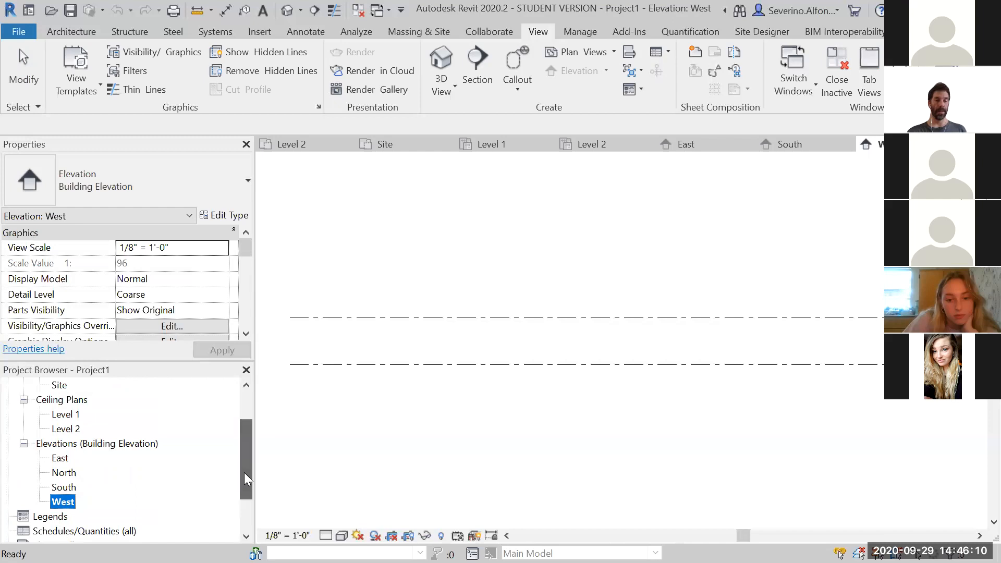
pyautogui.click(658, 459)
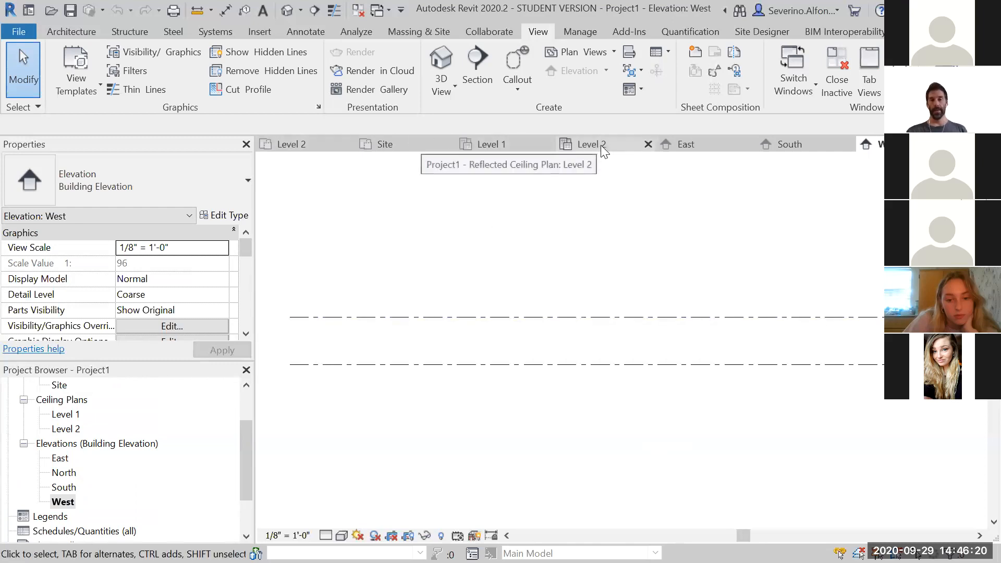
pyautogui.click(296, 145)
pyautogui.click(406, 148)
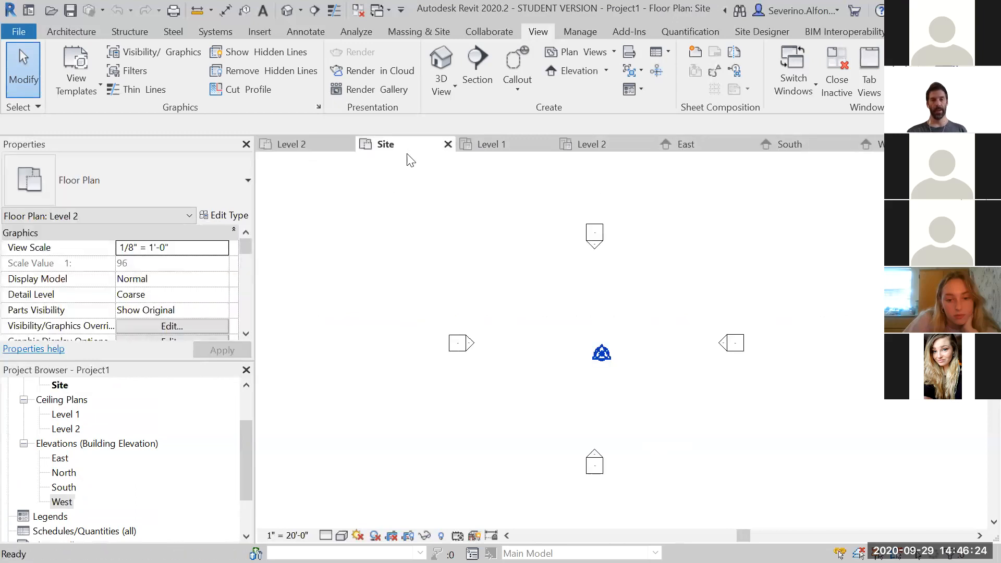
pyautogui.click(490, 147)
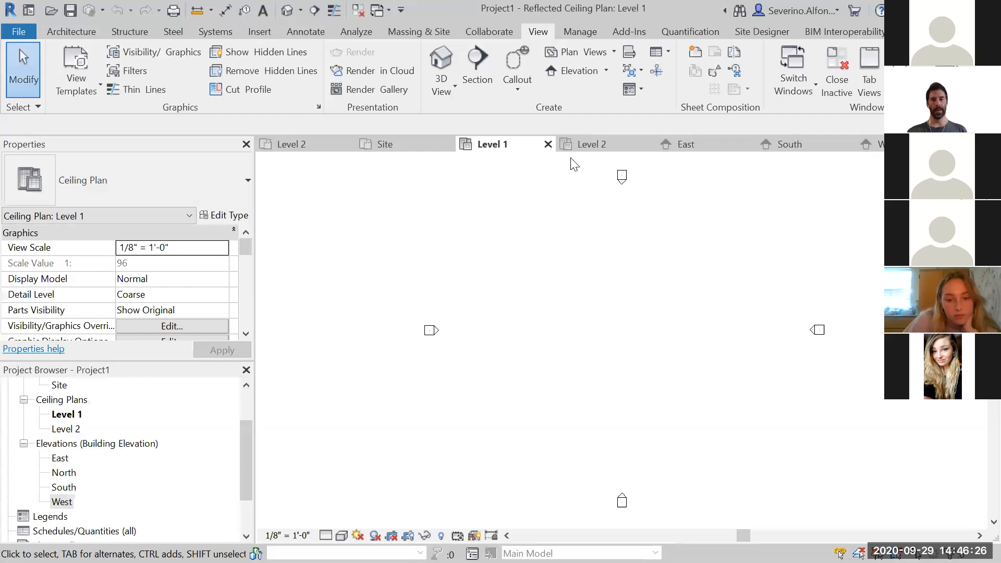
pyautogui.click(593, 145)
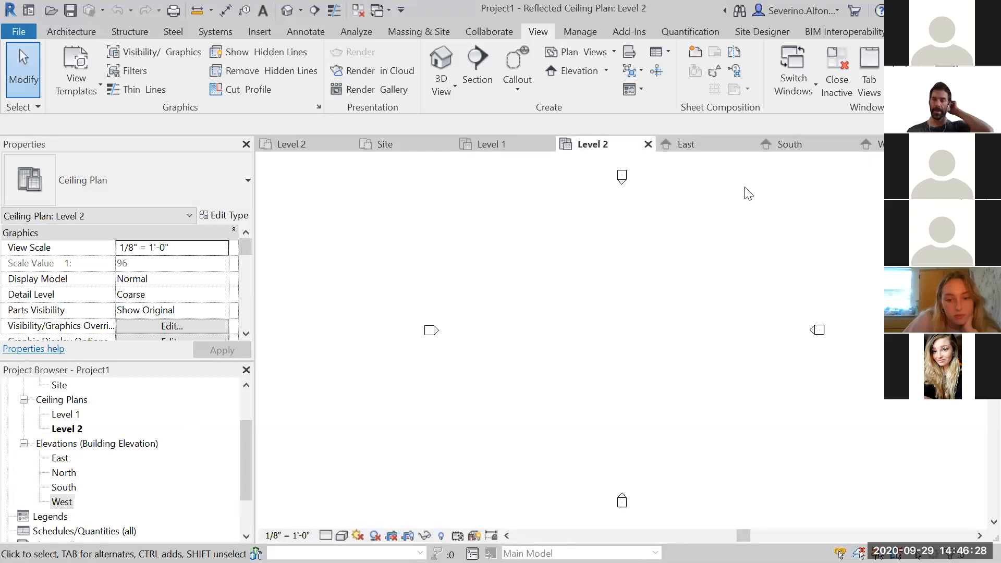
pyautogui.click(685, 147)
pyautogui.click(773, 145)
pyautogui.click(875, 144)
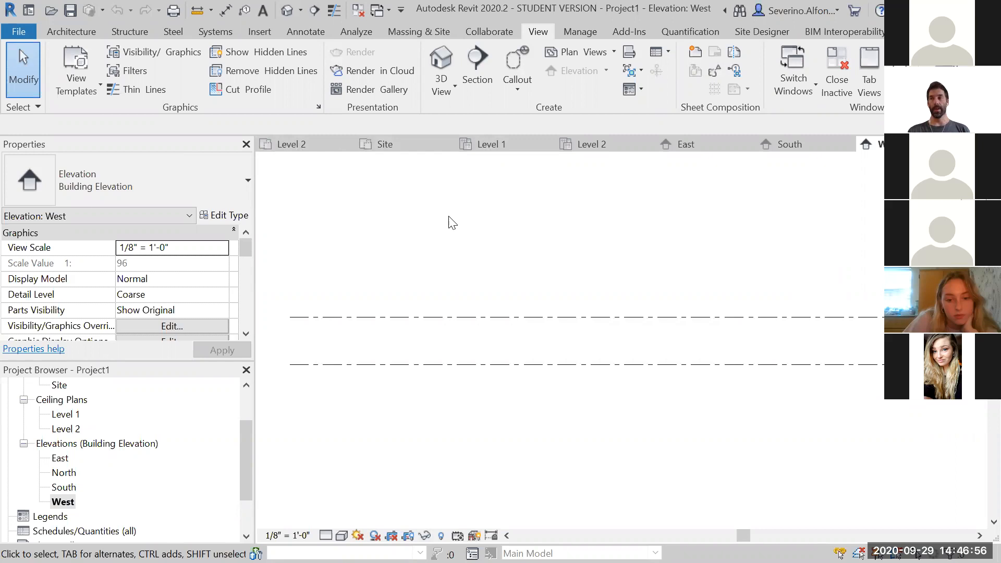
# Close all inactive views, keeping only the Level 1 ceiling plan open
pyautogui.click(399, 143)
pyautogui.click(509, 145)
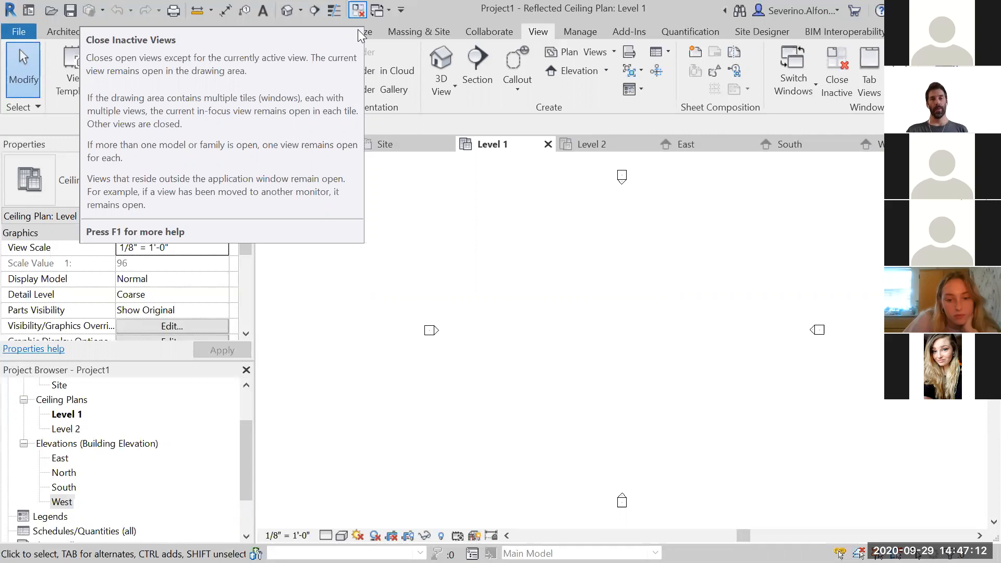
pyautogui.click(359, 17)
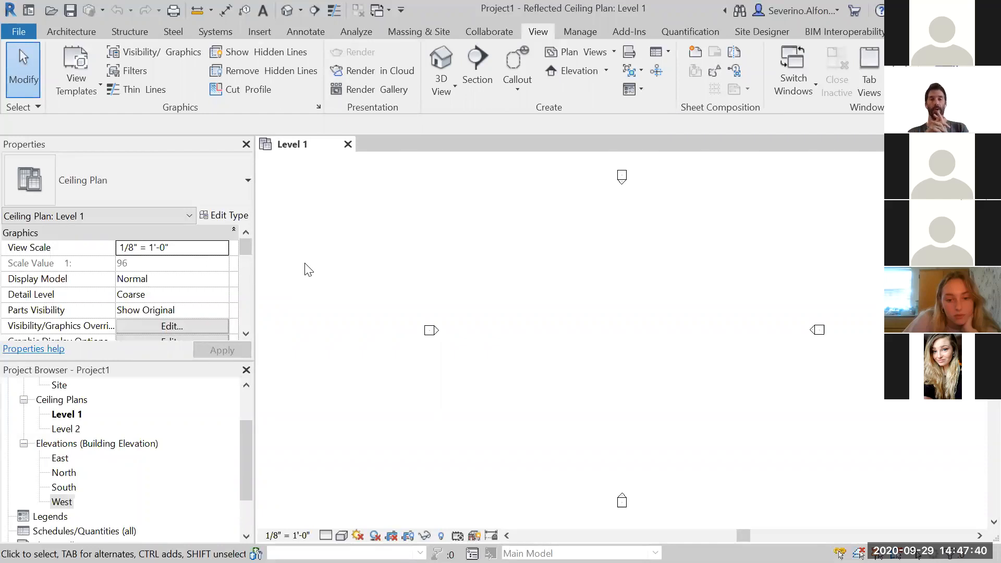
# Open the Level 2 ceiling plan, the North elevation and the Level 2 floor plan from the Project Browser
pyautogui.doubleClick(66, 429)
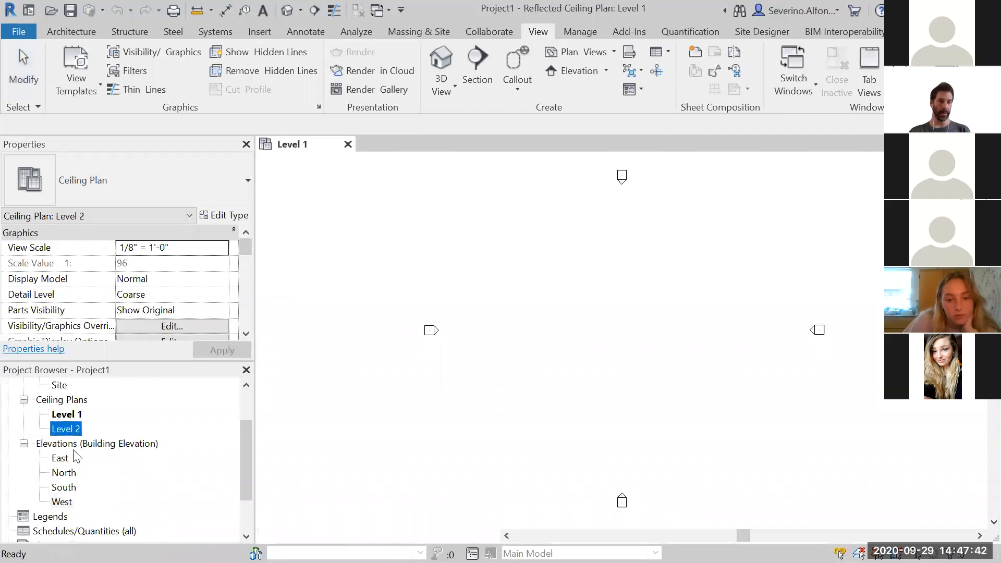
pyautogui.doubleClick(63, 473)
pyautogui.scroll(2, 61, 418)
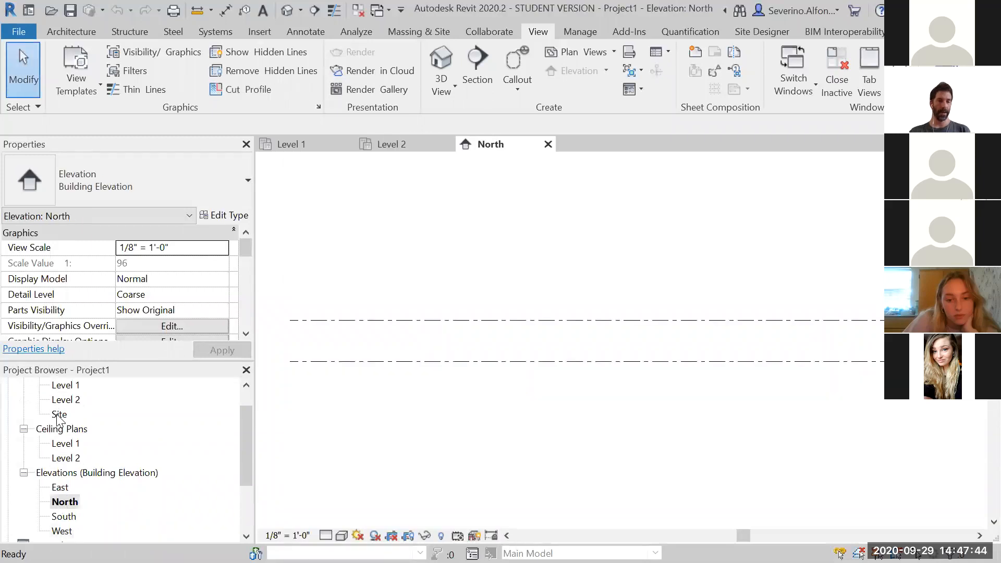
pyautogui.doubleClick(61, 399)
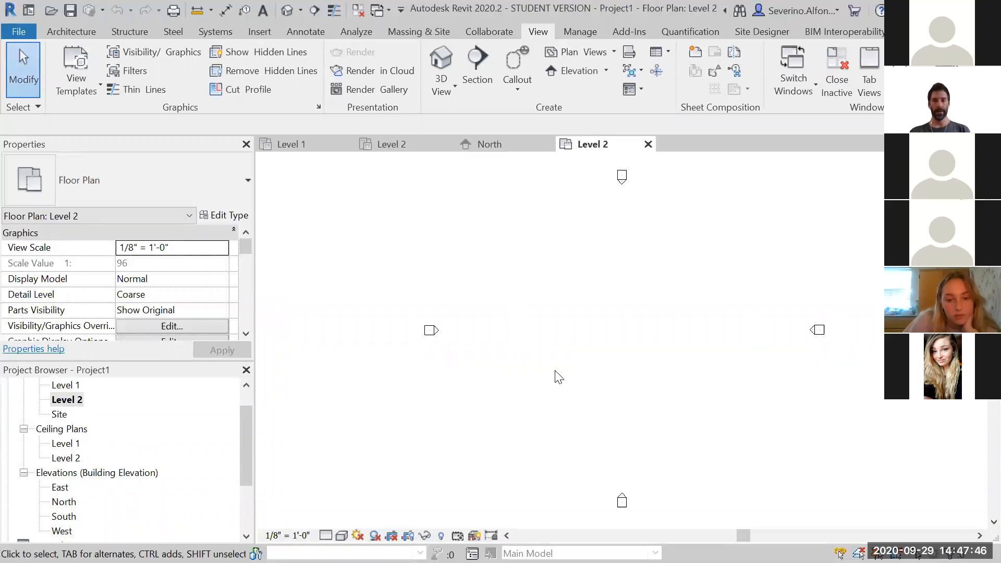
# Switch between the open view tabs to review each view
pyautogui.click(388, 146)
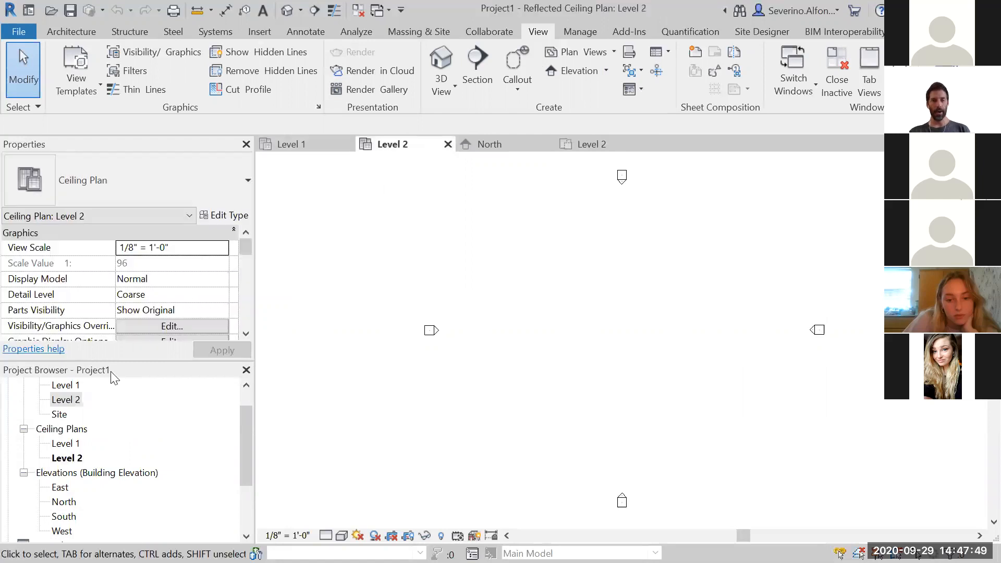
pyautogui.click(476, 146)
pyautogui.click(288, 145)
pyautogui.click(391, 145)
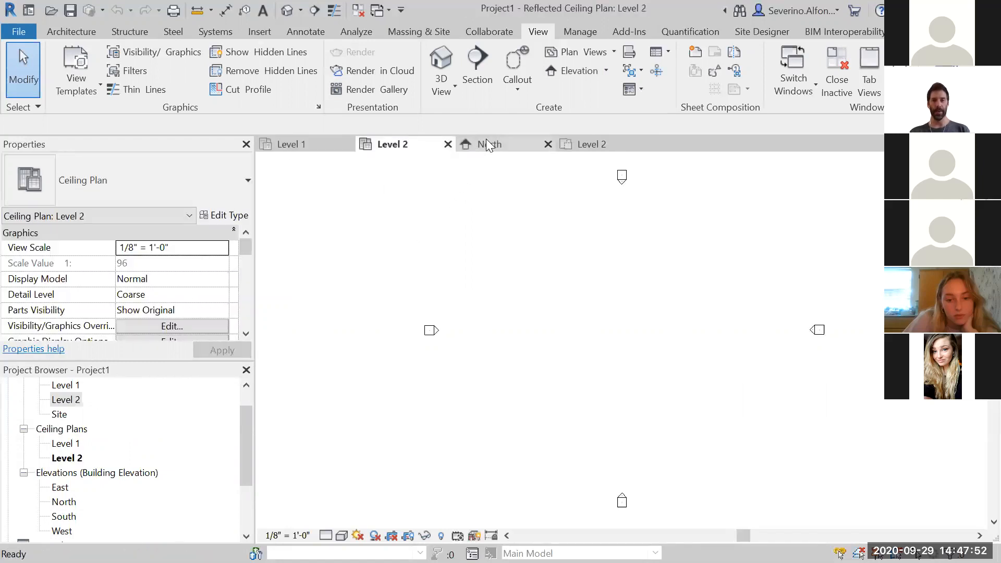
pyautogui.click(490, 145)
pyautogui.click(592, 145)
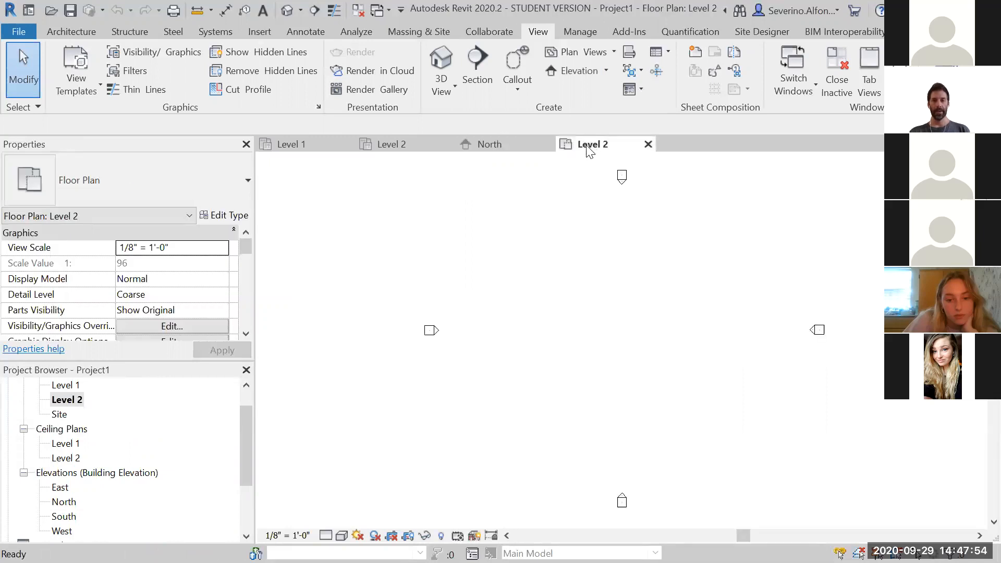
# Close the North elevation and both ceiling plan views, leaving the Level 2 floor plan open
pyautogui.click(482, 144)
pyautogui.click(548, 144)
pyautogui.click(433, 142)
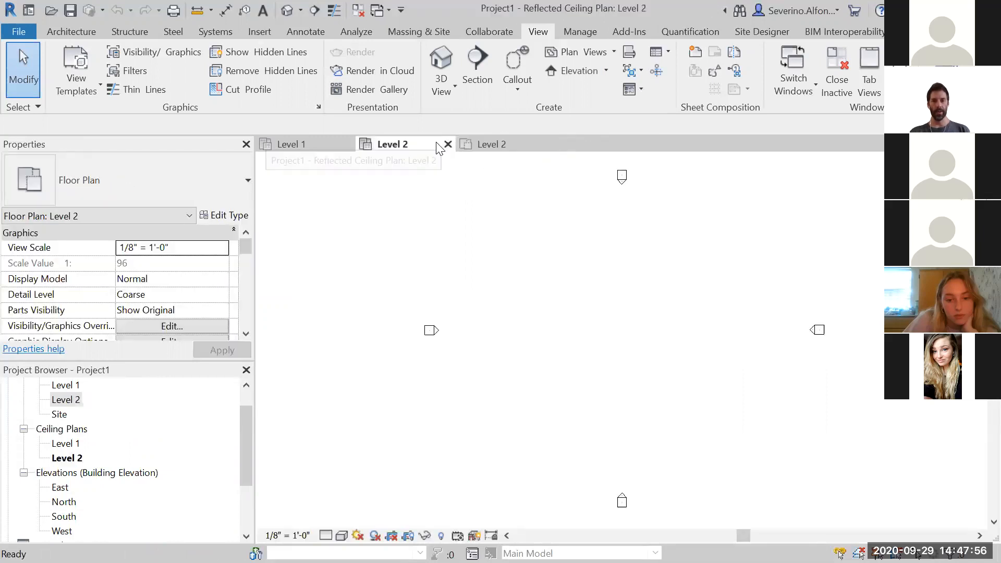
pyautogui.click(448, 144)
pyautogui.click(319, 148)
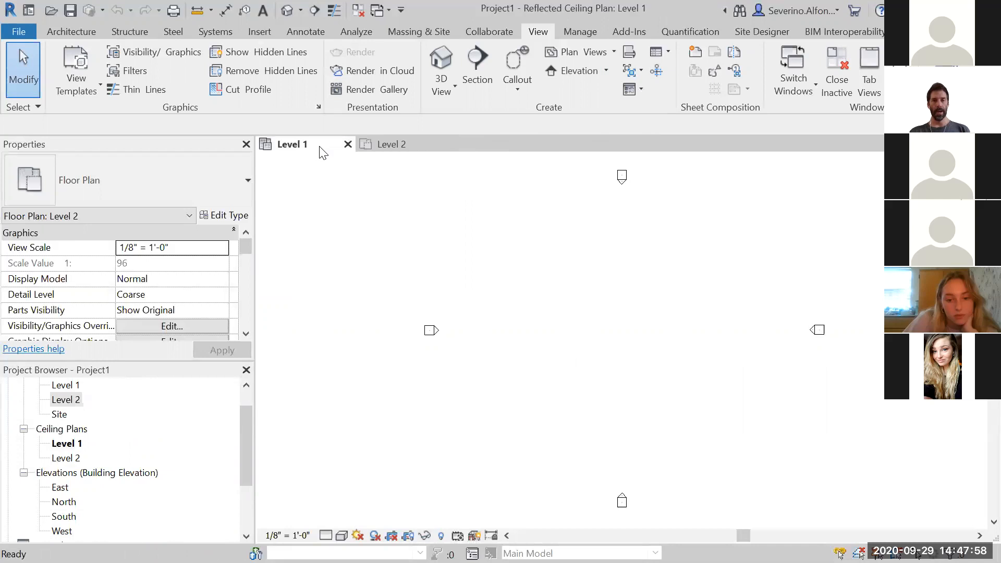
pyautogui.click(348, 144)
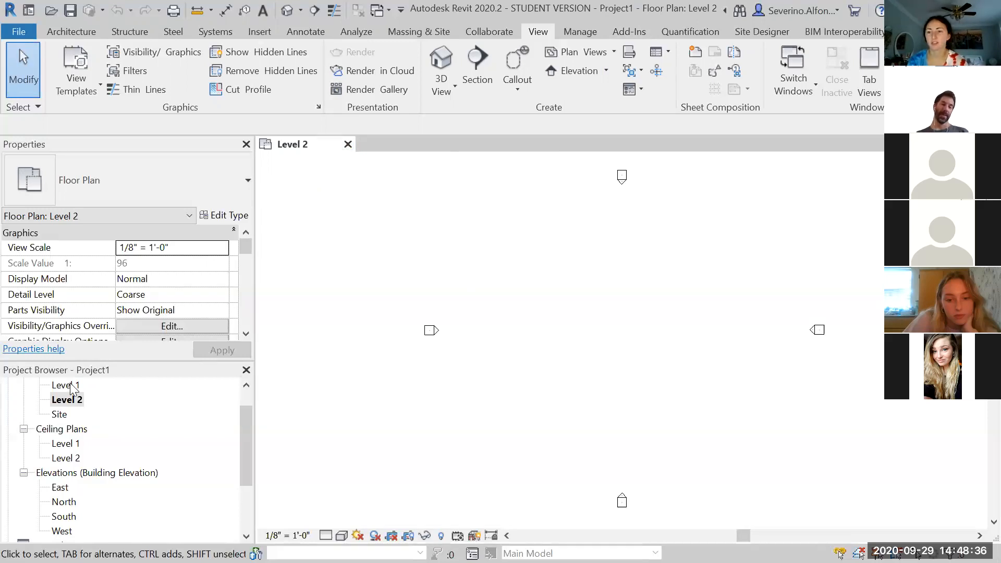
# Open the Level 1 floor plan and close the Level 2 floor plan view
pyautogui.doubleClick(67, 385)
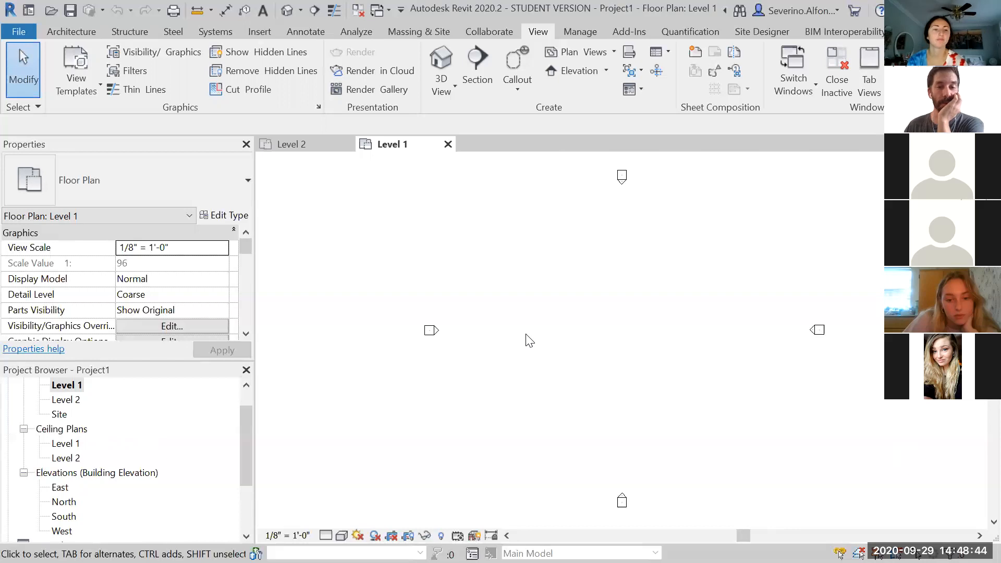
pyautogui.moveTo(242, 435); pyautogui.dragTo(243, 414)
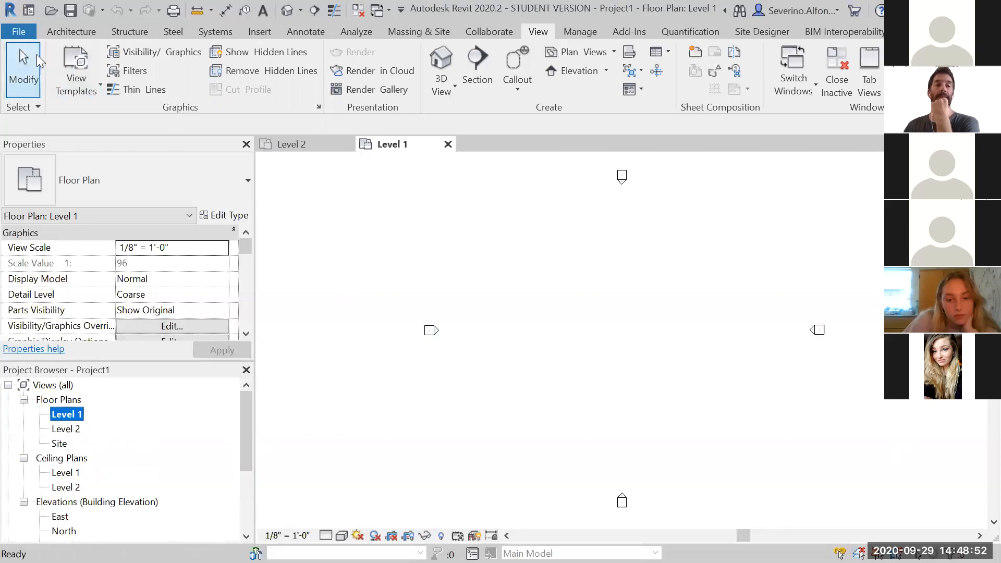
pyautogui.click(59, 31)
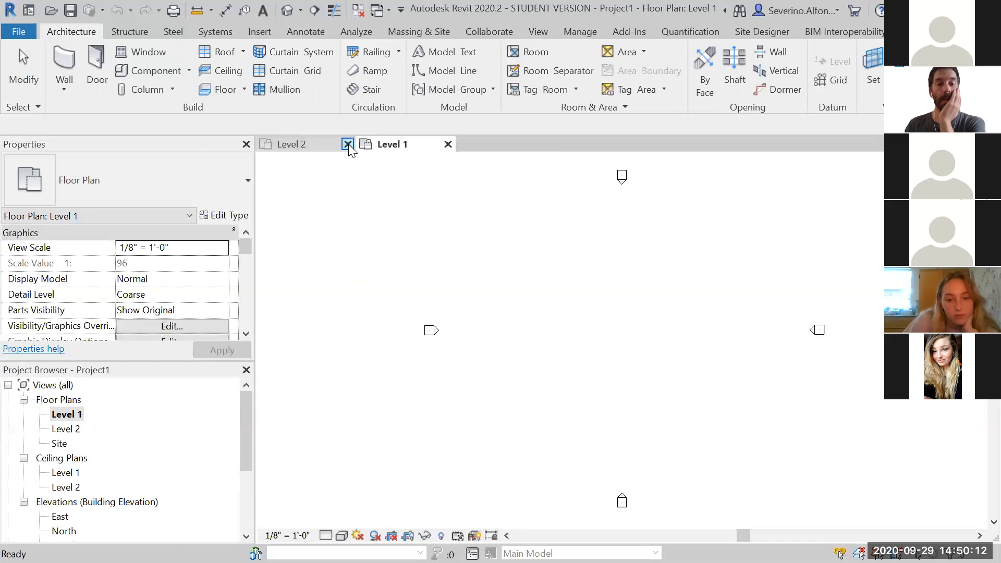
pyautogui.click(347, 145)
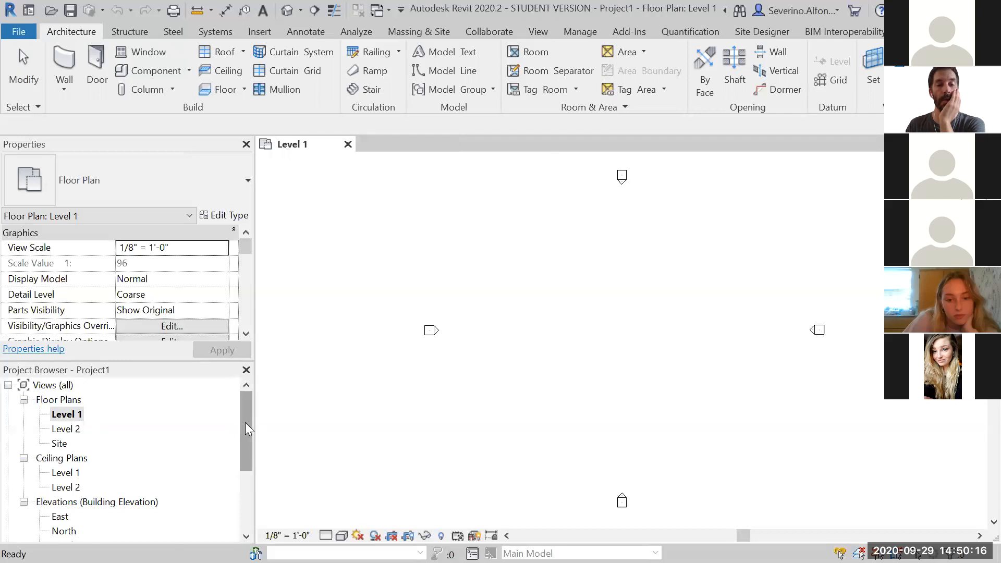
pyautogui.moveTo(245, 423); pyautogui.dragTo(244, 429)
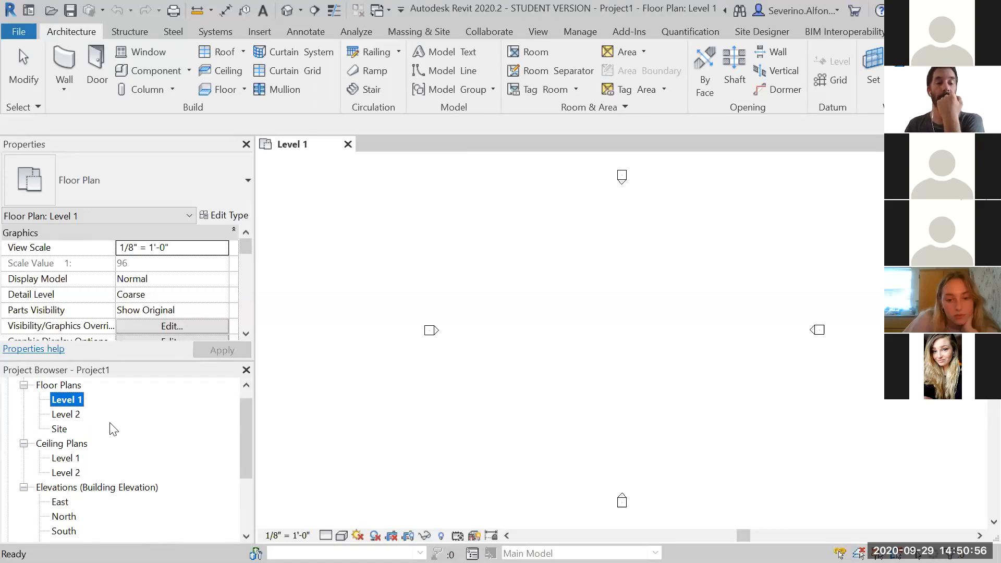
# Start the Wall command in the Level 1 floor plan
pyautogui.click(559, 340)
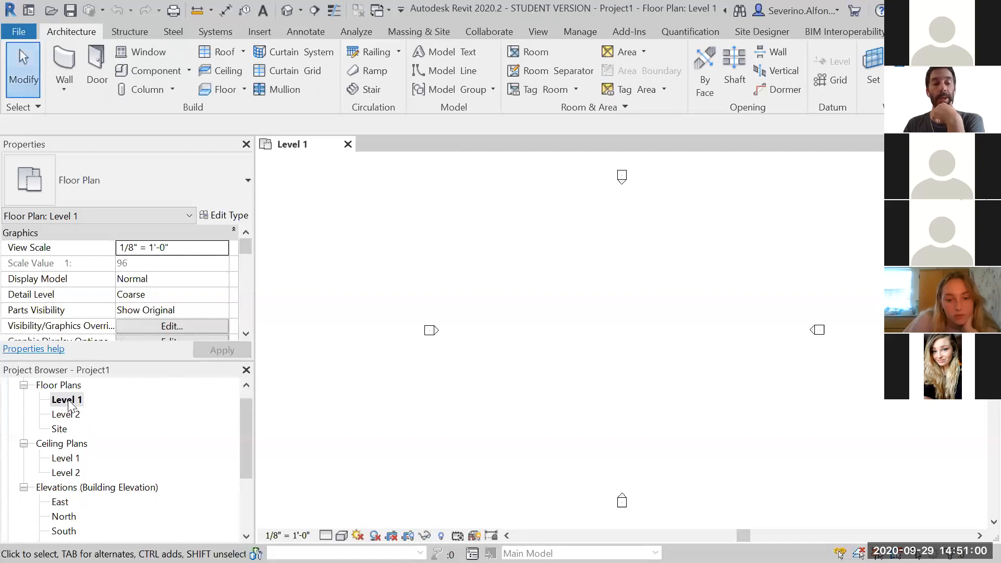
pyautogui.moveTo(611, 321); pyautogui.dragTo(584, 327, button='middle')
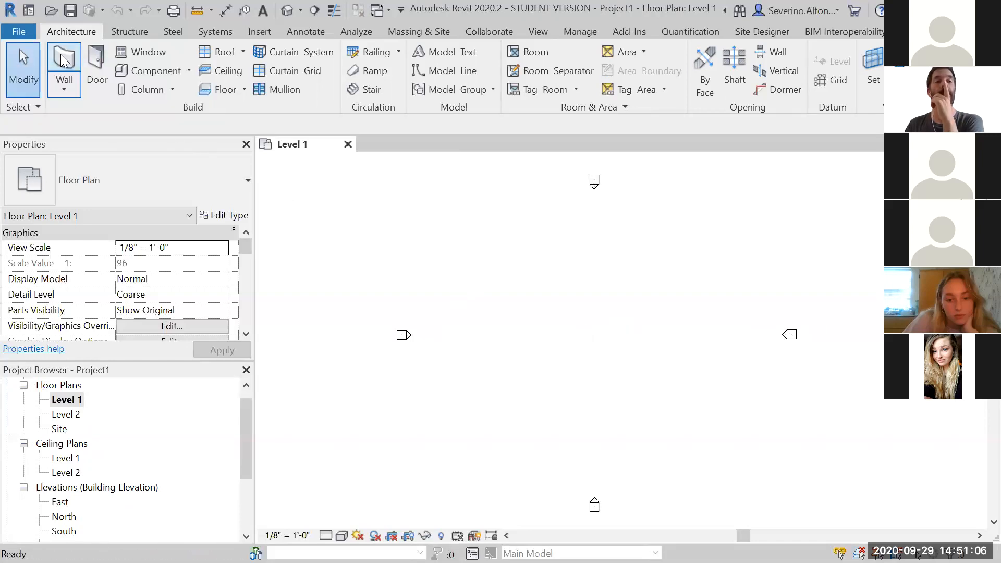
pyautogui.press('w')
pyautogui.press('a')
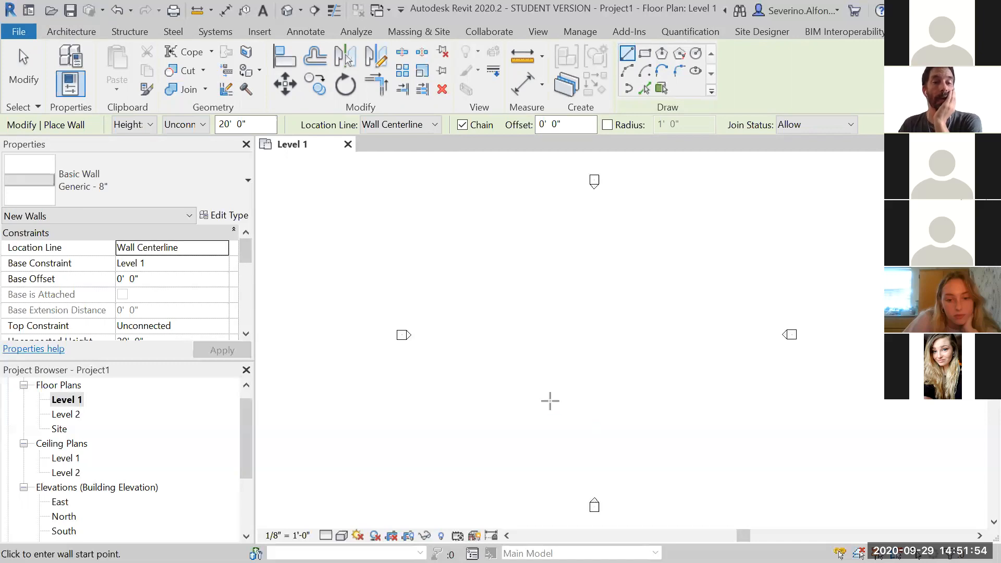
# Browse the wall type list to examine the available basic wall types
pyautogui.click(221, 190)
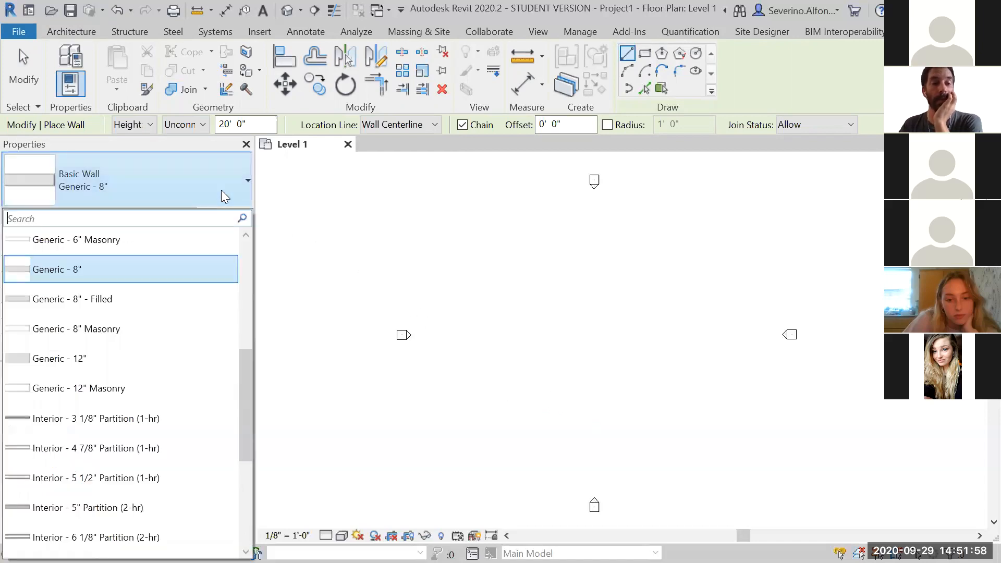
pyautogui.click(179, 187)
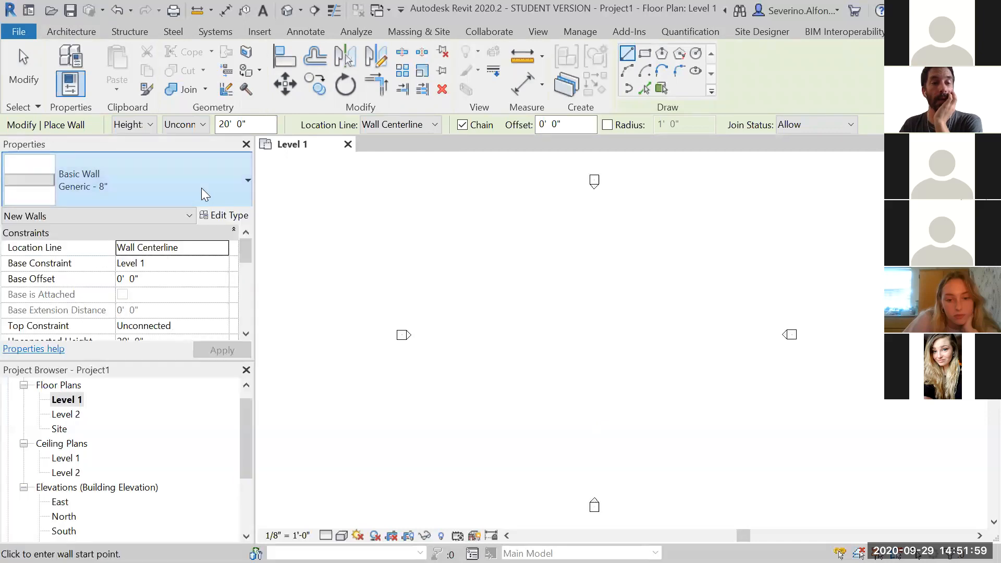
pyautogui.click(241, 177)
pyautogui.moveTo(246, 355); pyautogui.dragTo(246, 250)
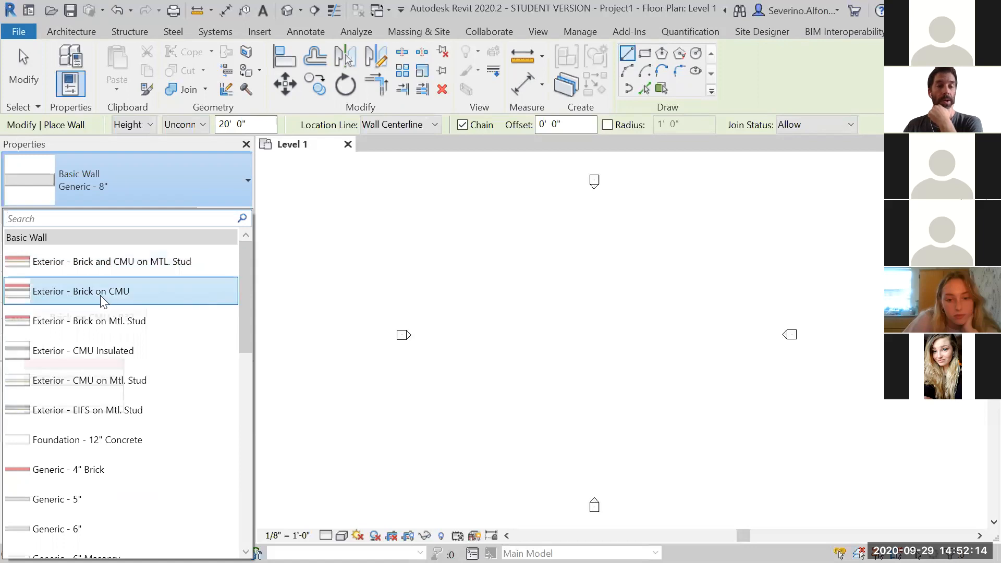
pyautogui.moveTo(100, 295)
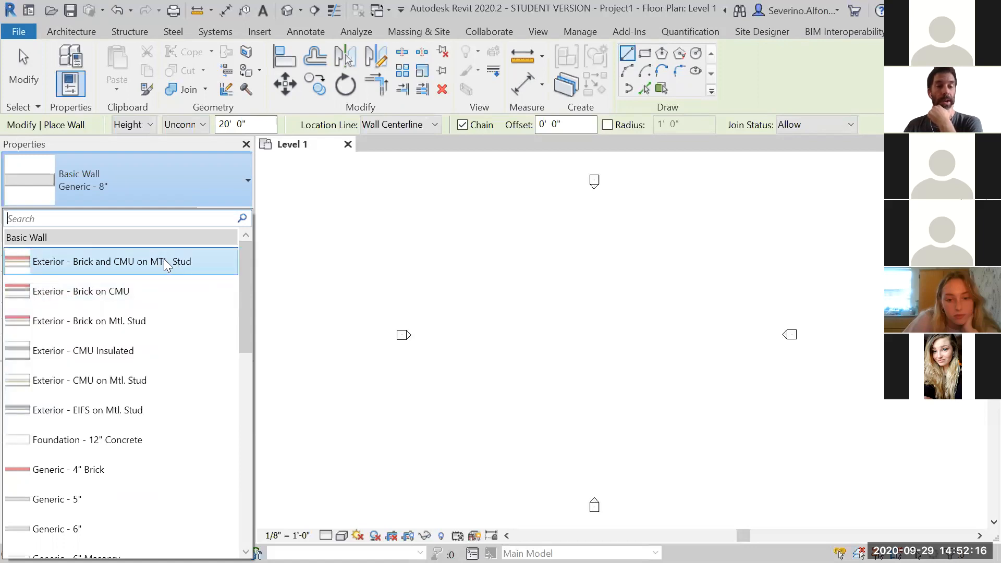
pyautogui.moveTo(247, 288); pyautogui.dragTo(236, 301)
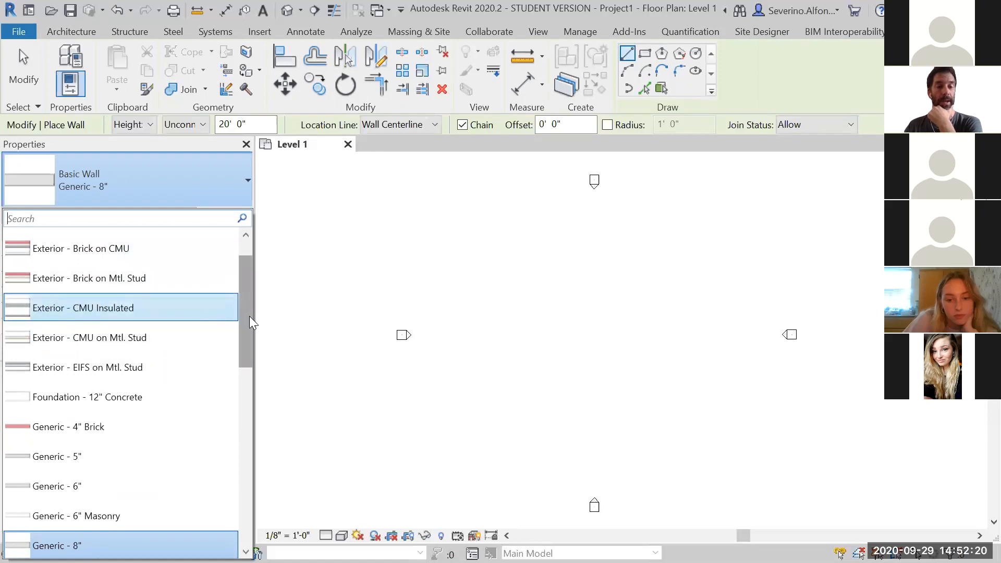
pyautogui.moveTo(249, 316); pyautogui.dragTo(248, 340)
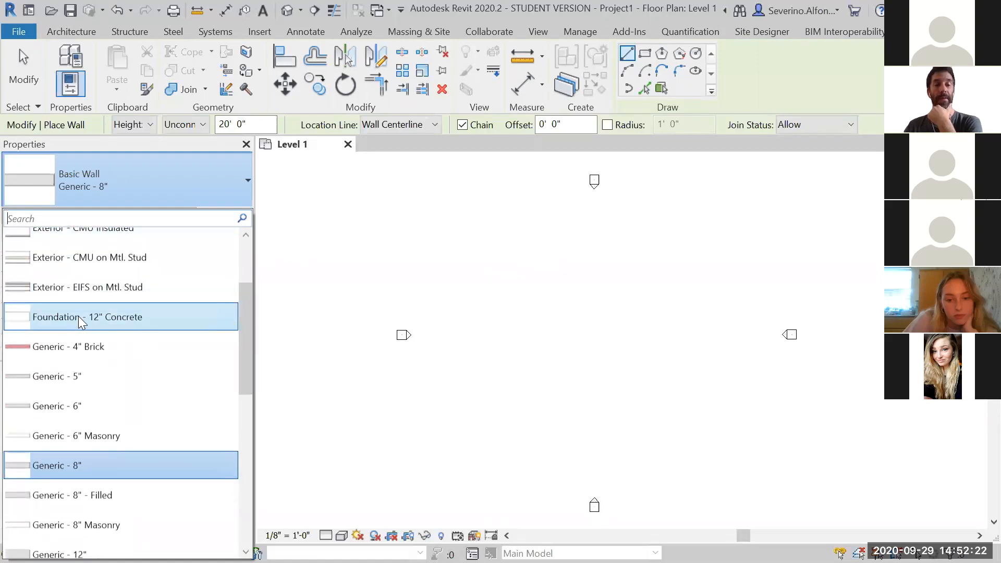
pyautogui.moveTo(79, 317)
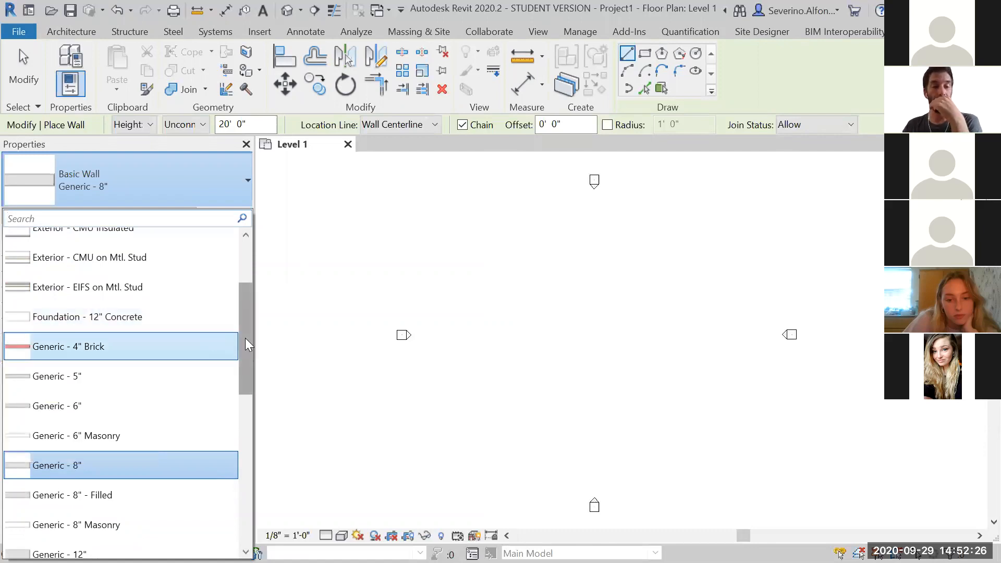
pyautogui.moveTo(241, 340)
pyautogui.mouseDown()
pyautogui.moveTo(242, 369)
pyautogui.moveTo(245, 355)
pyautogui.mouseUp()
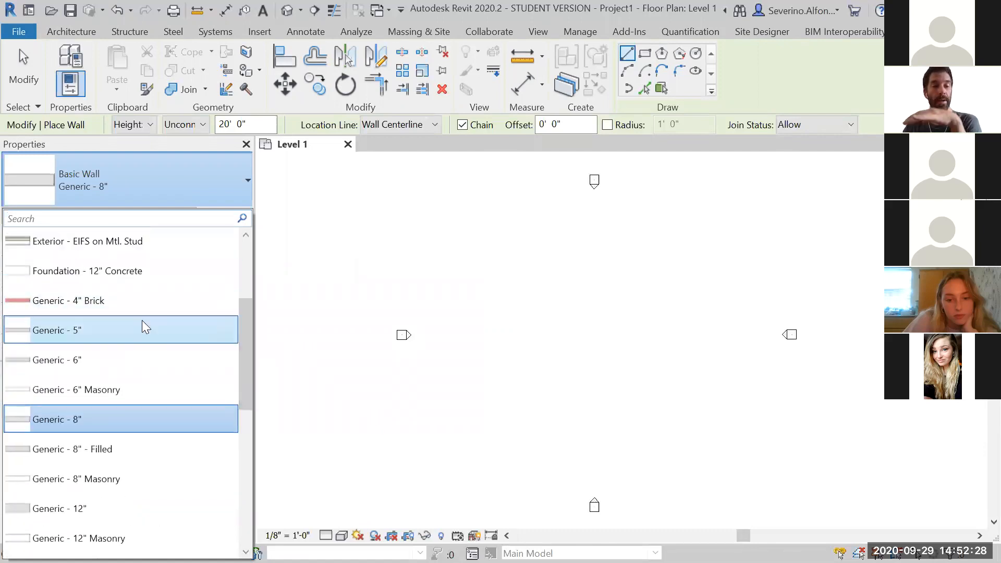
pyautogui.moveTo(72, 305)
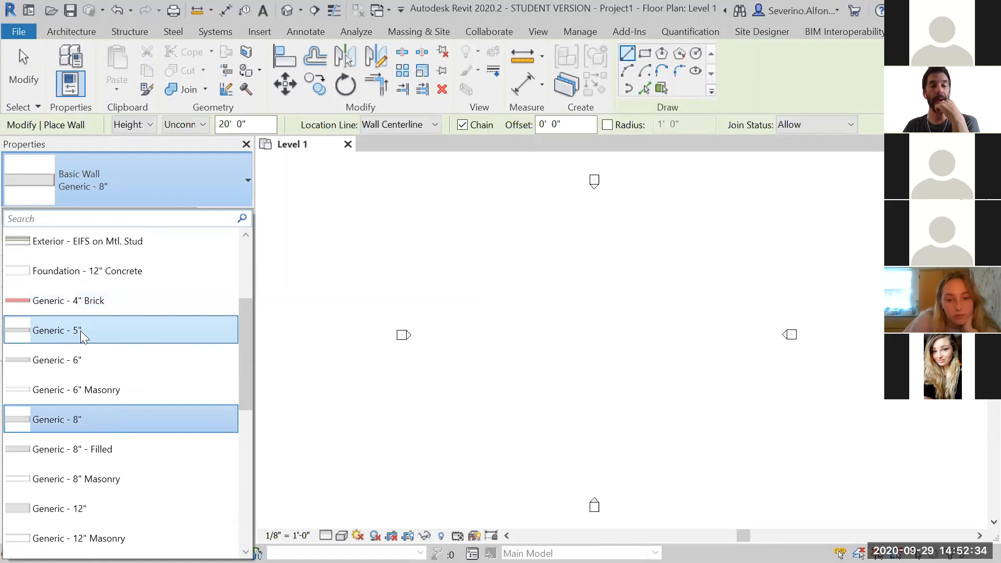
pyautogui.moveTo(194, 384)
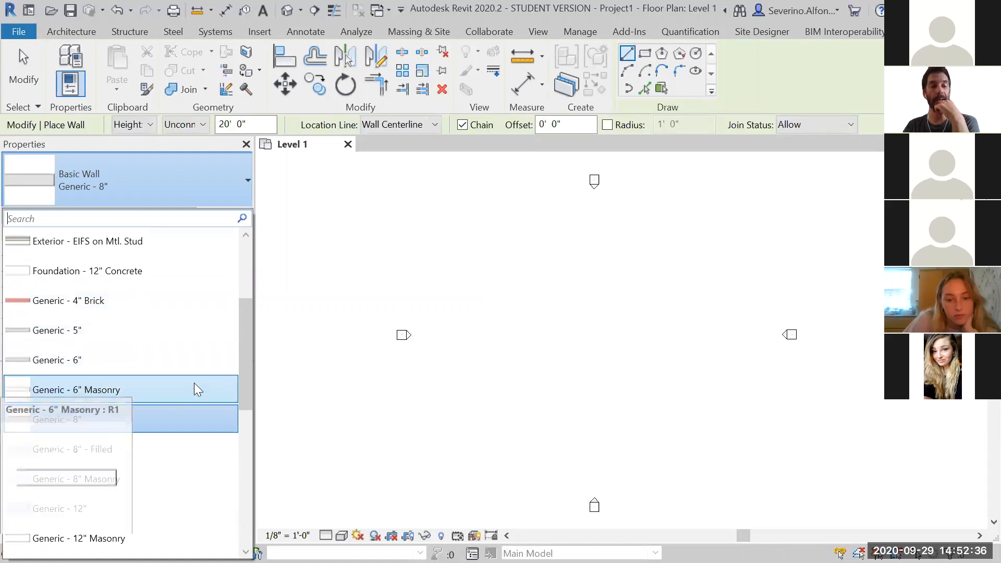
pyautogui.moveTo(241, 361); pyautogui.dragTo(248, 439)
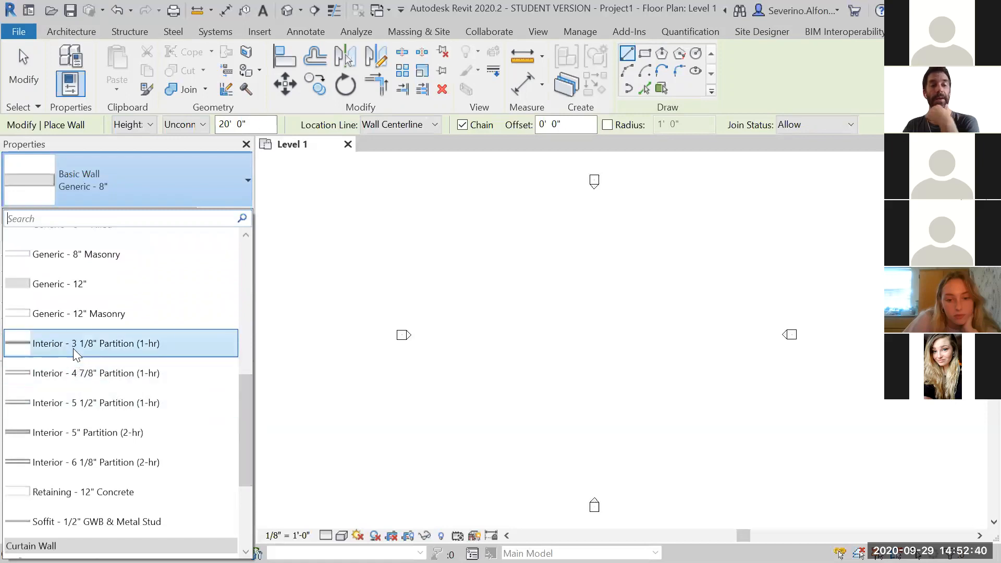
pyautogui.moveTo(73, 347)
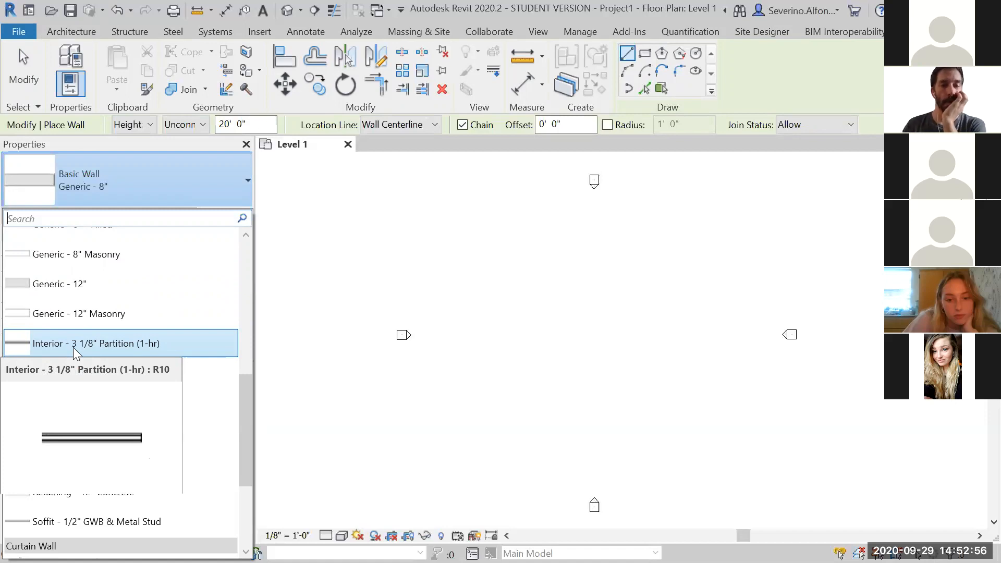
pyautogui.moveTo(248, 387); pyautogui.dragTo(245, 403)
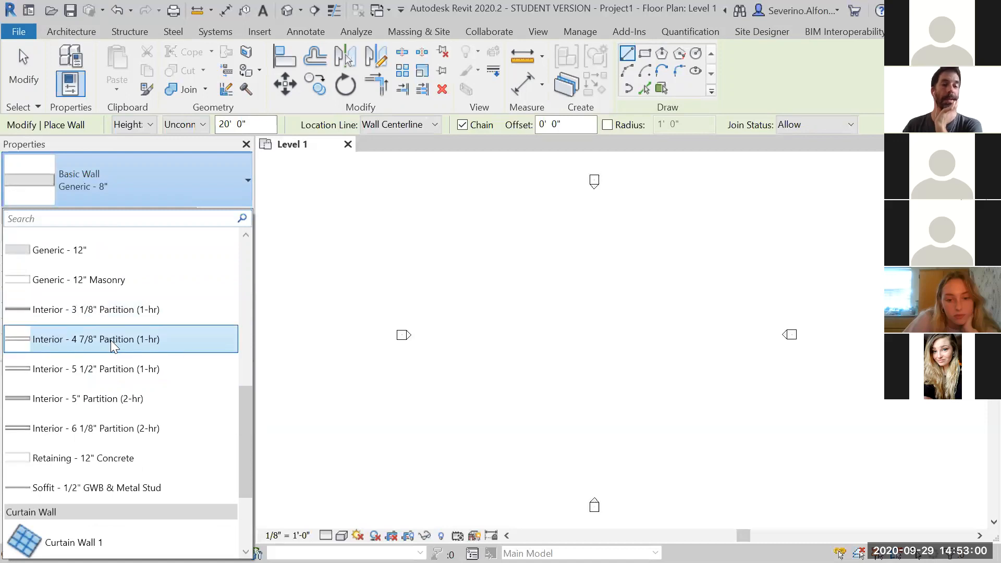
pyautogui.moveTo(111, 340)
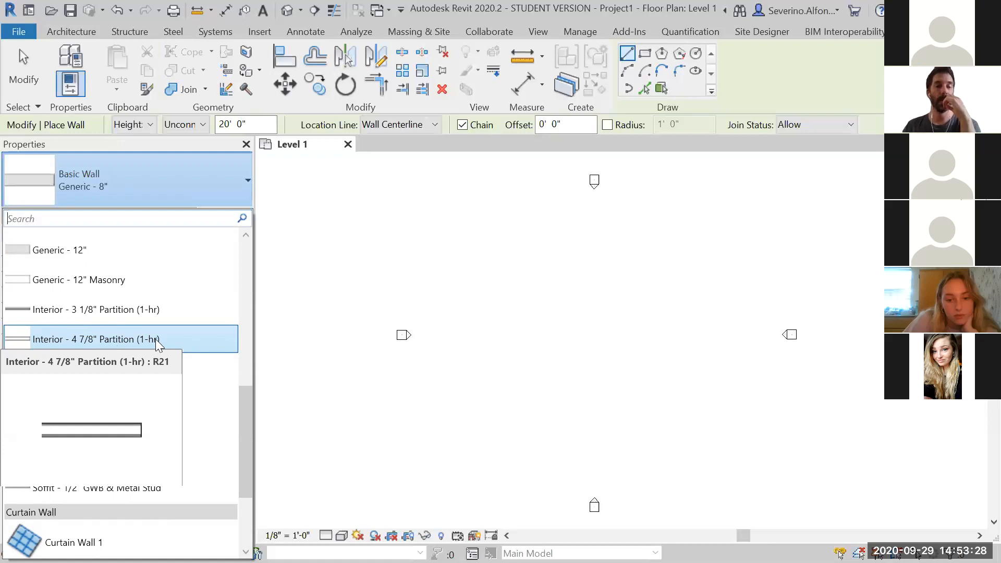
# Select the Exterior - Brick and CMU on MTL. Stud wall type for the new walls
pyautogui.scroll(-2, 246, 414)
pyautogui.scroll(3, 250, 392)
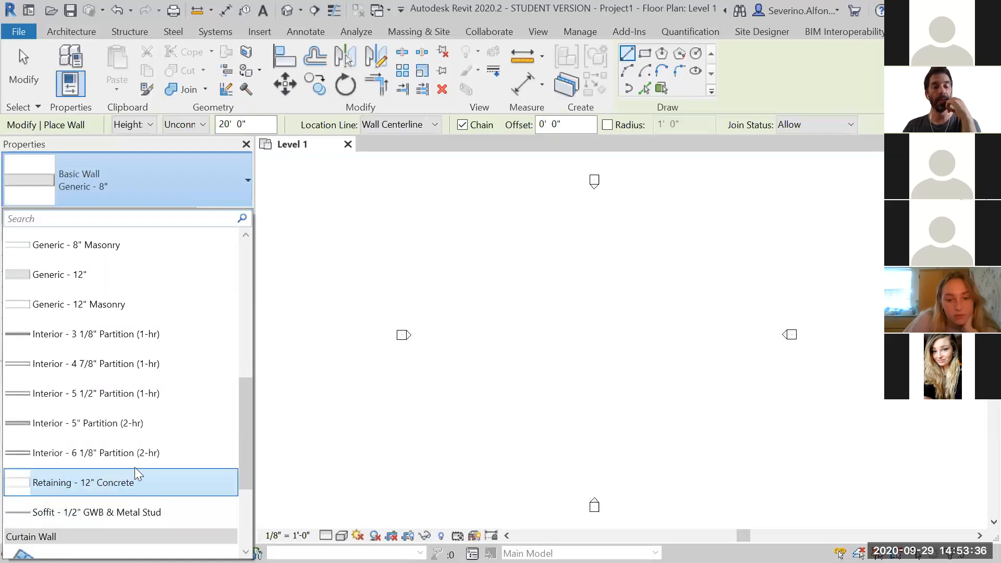
pyautogui.moveTo(243, 420); pyautogui.dragTo(254, 269)
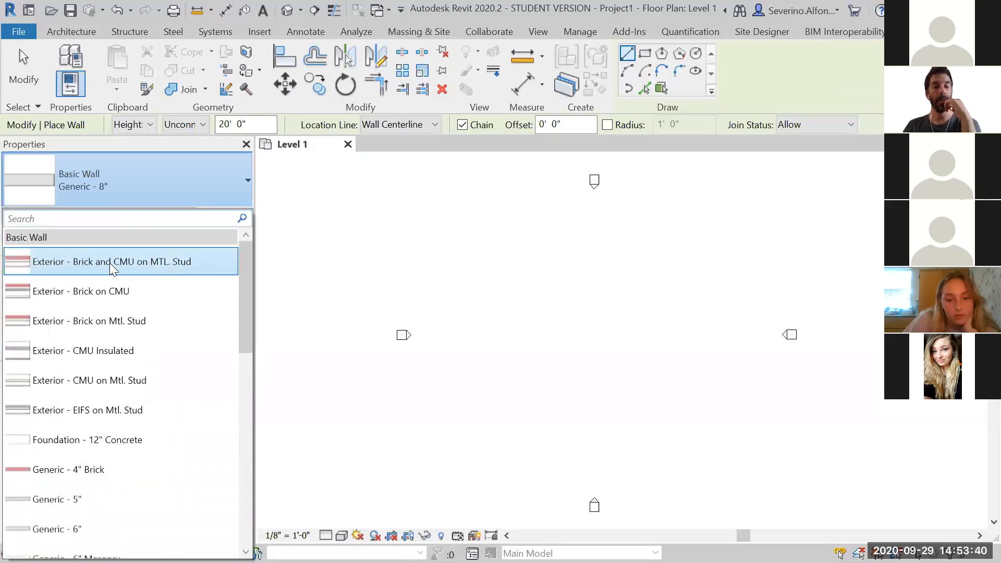
pyautogui.moveTo(106, 263)
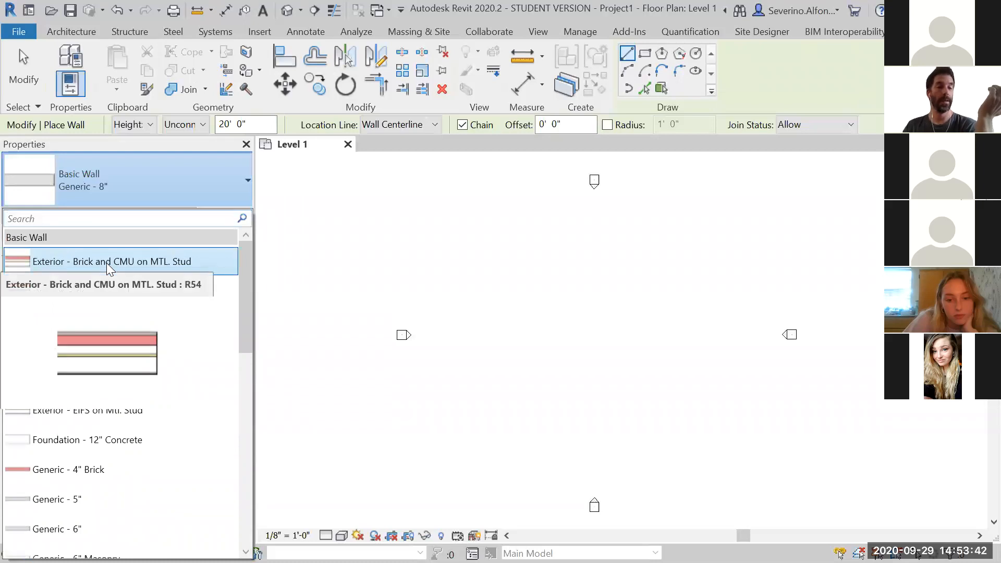
pyautogui.click(106, 263)
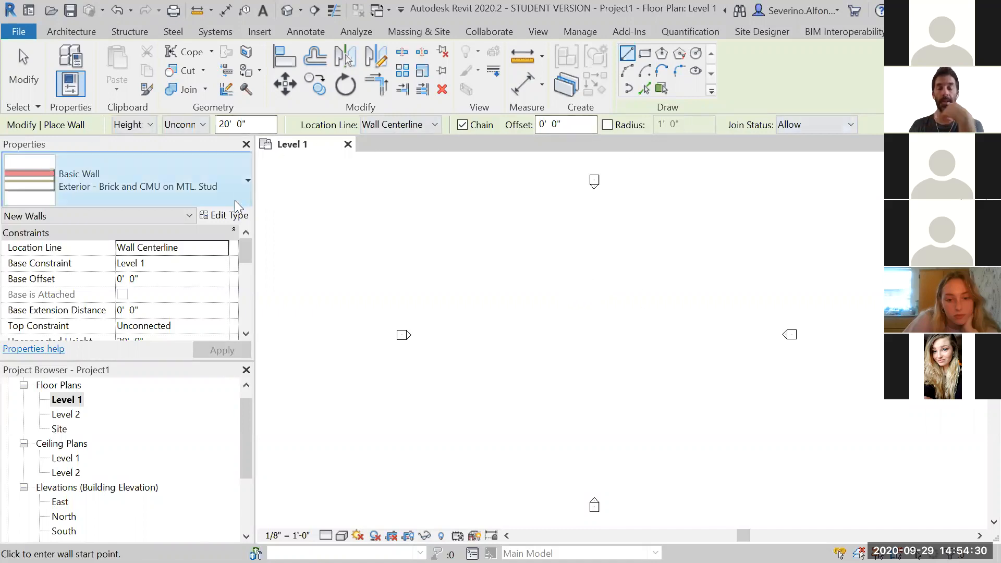
# Set the wall's top constraint to Level 2 and the location line to Wall Centerline
pyautogui.moveTo(247, 253)
pyautogui.mouseDown()
pyautogui.moveTo(249, 267)
pyautogui.moveTo(249, 241)
pyautogui.mouseUp()
pyautogui.click(134, 125)
pyautogui.click(134, 125)
pyautogui.click(183, 127)
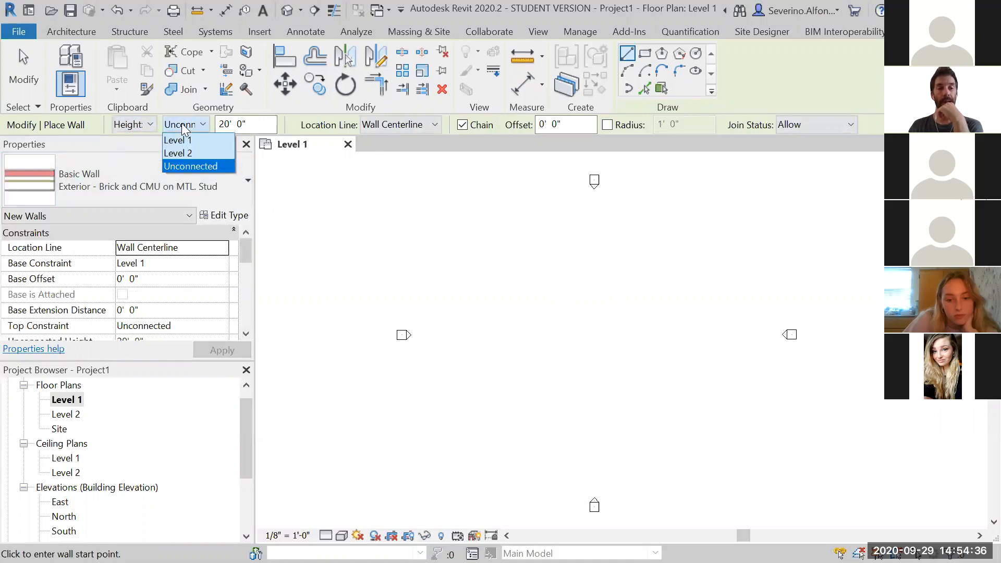
pyautogui.click(183, 153)
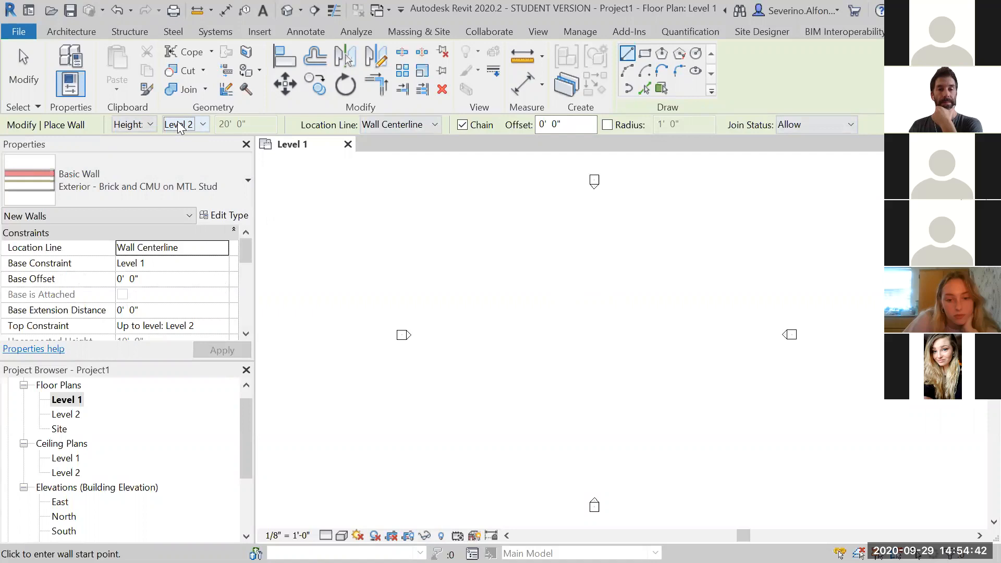
pyautogui.click(415, 125)
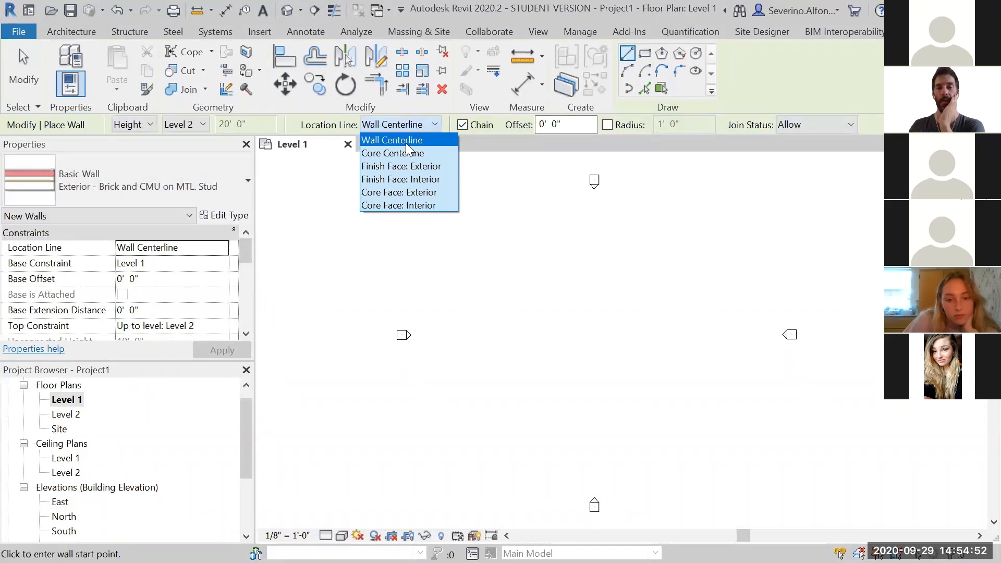
pyautogui.click(406, 145)
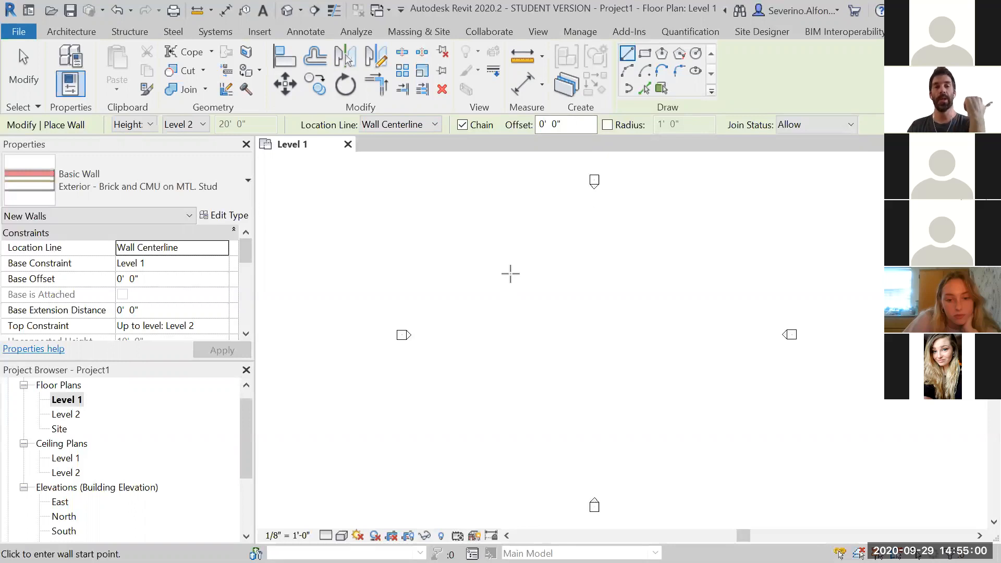
# Draw a chain of connected walls forming a zigzag outline, starting with a diagonal segment about 96' long
pyautogui.click(77, 28)
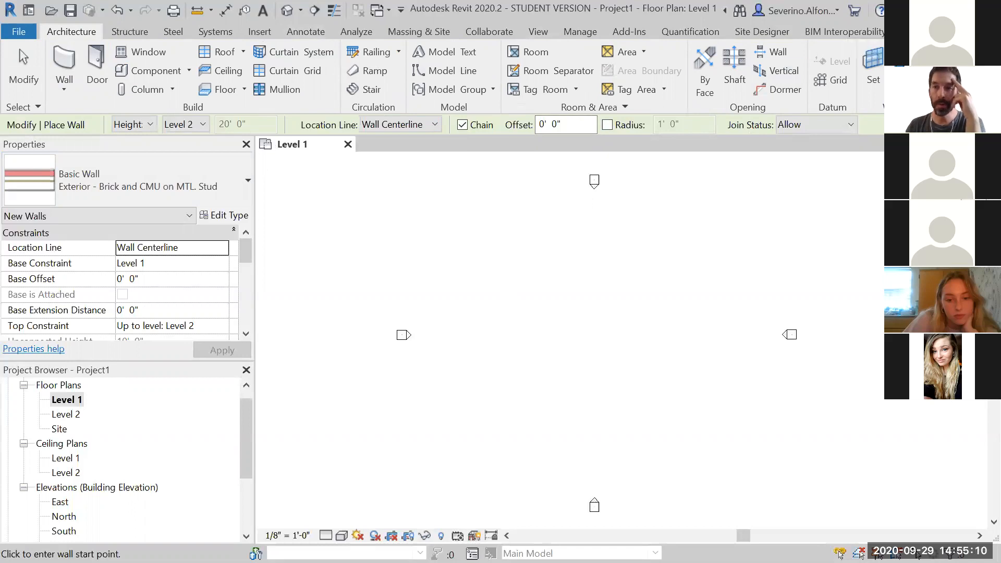
pyautogui.click(924, 32)
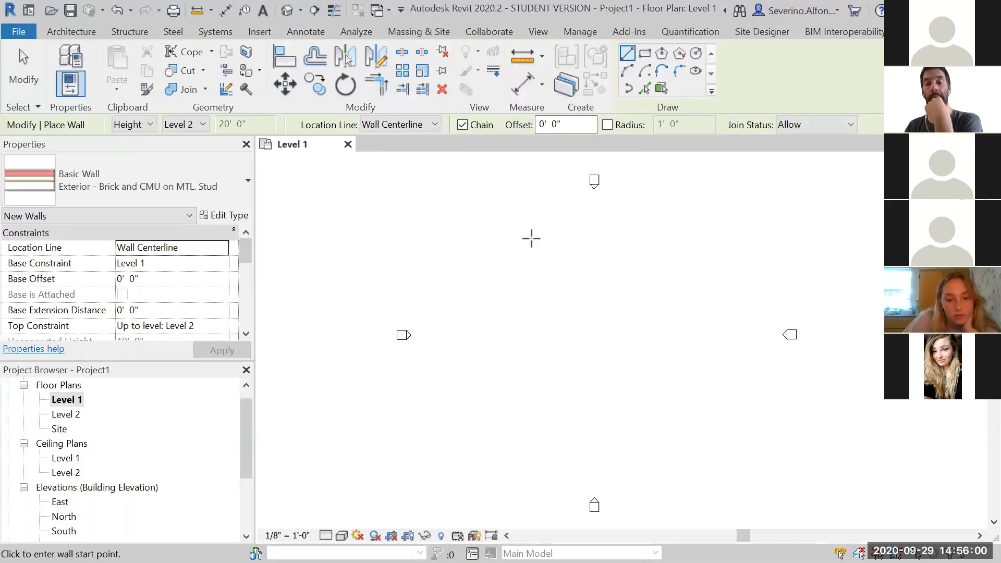
pyautogui.click(505, 240)
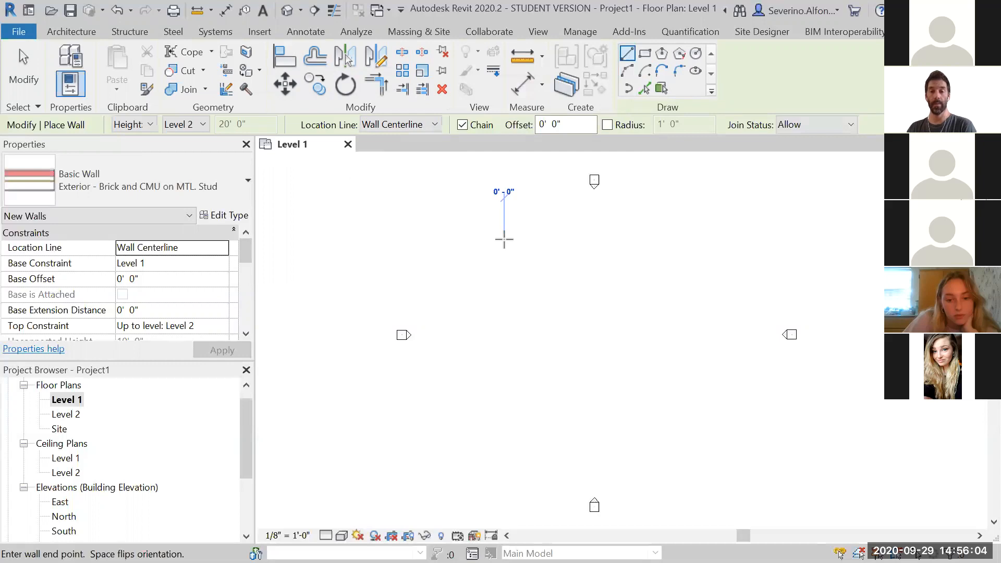
pyautogui.click(647, 411)
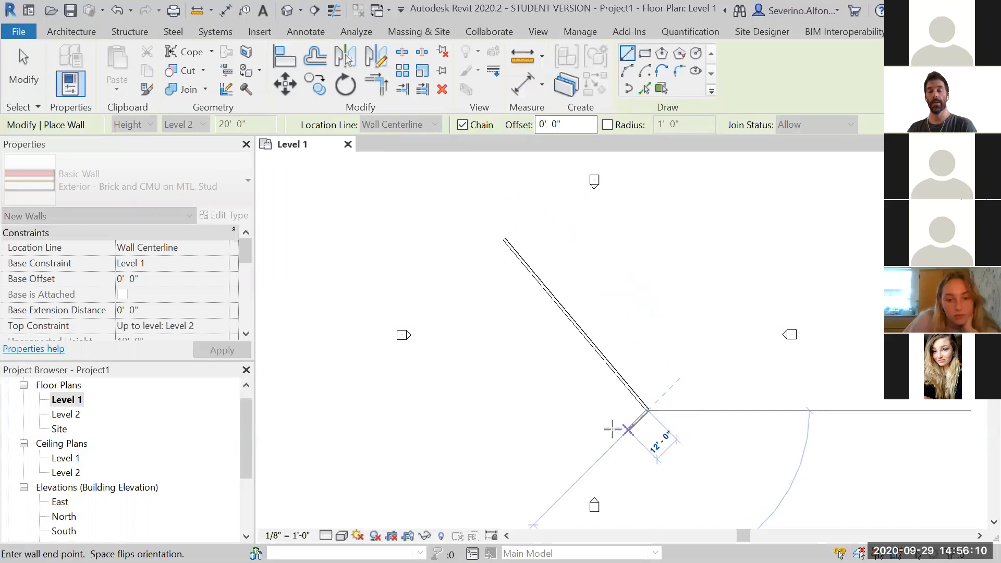
pyautogui.click(566, 432)
pyautogui.click(560, 367)
pyautogui.click(498, 386)
pyautogui.click(499, 310)
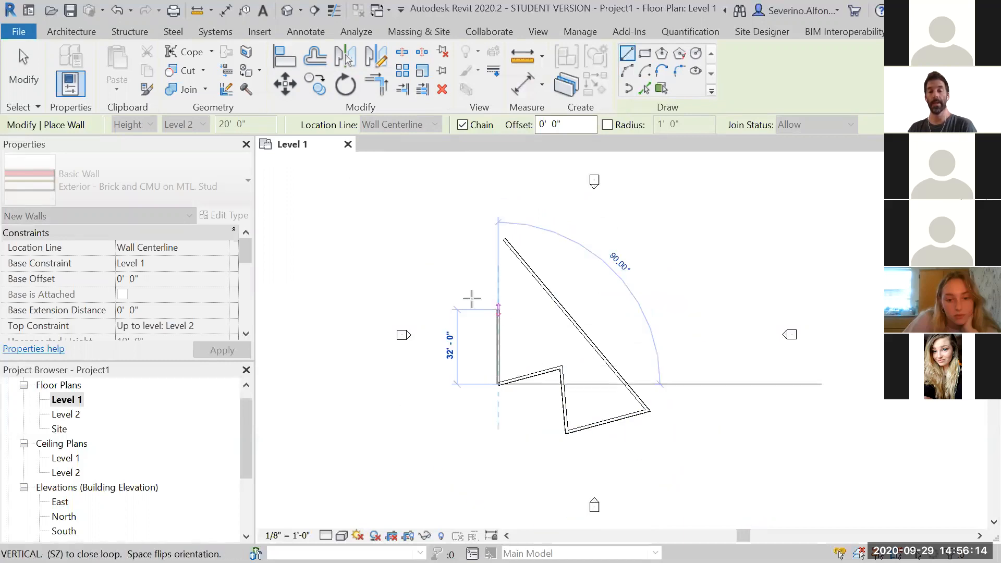
pyautogui.click(417, 285)
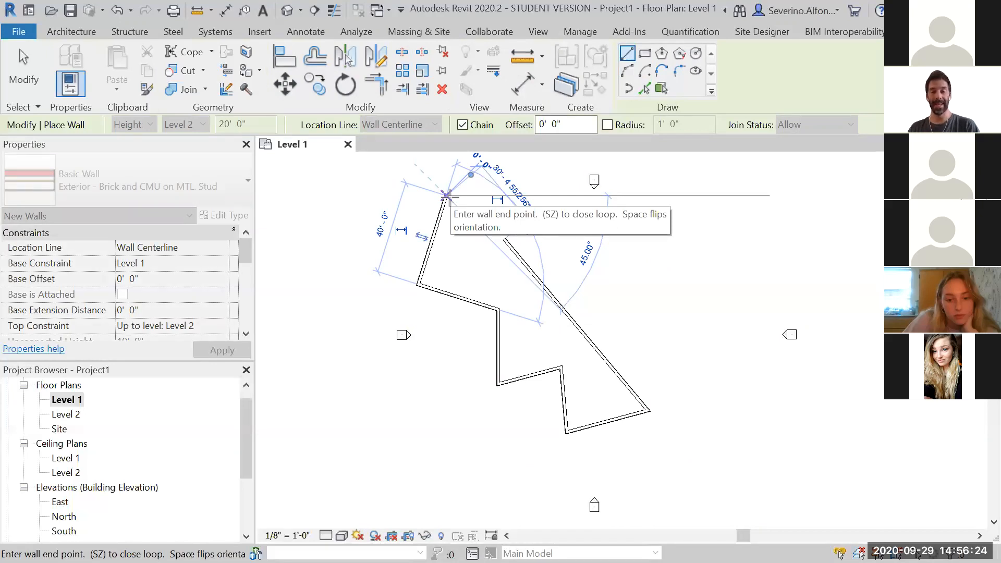
pyautogui.press('Escape')
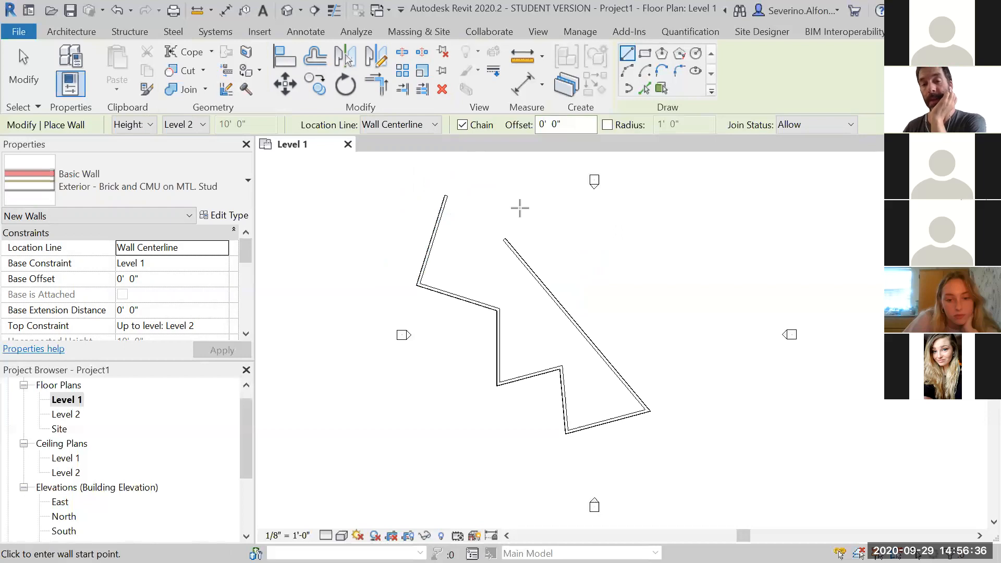
# Draw a separate wall segment about 43' long near the top, then exit the Wall command
pyautogui.click(521, 208)
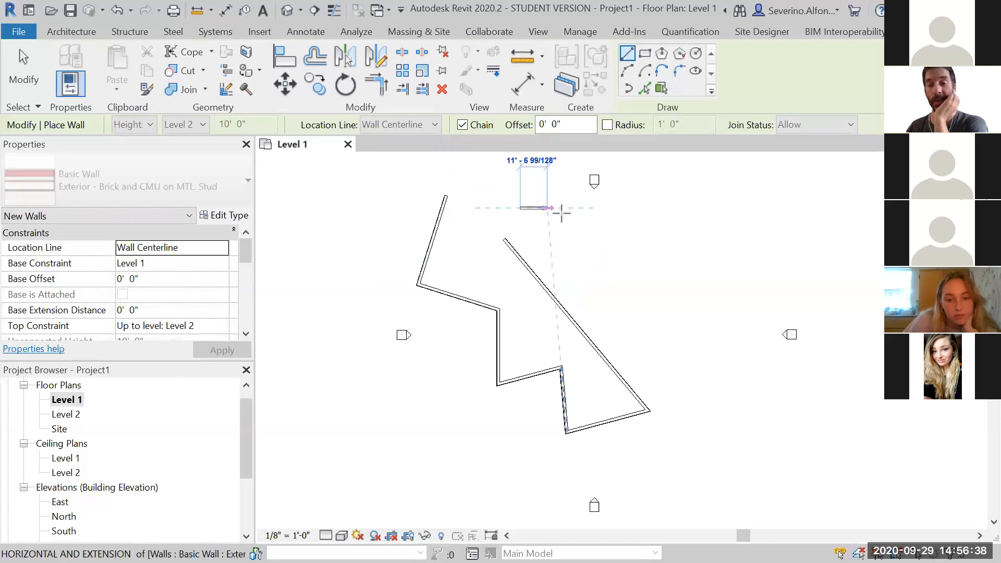
pyautogui.click(624, 226)
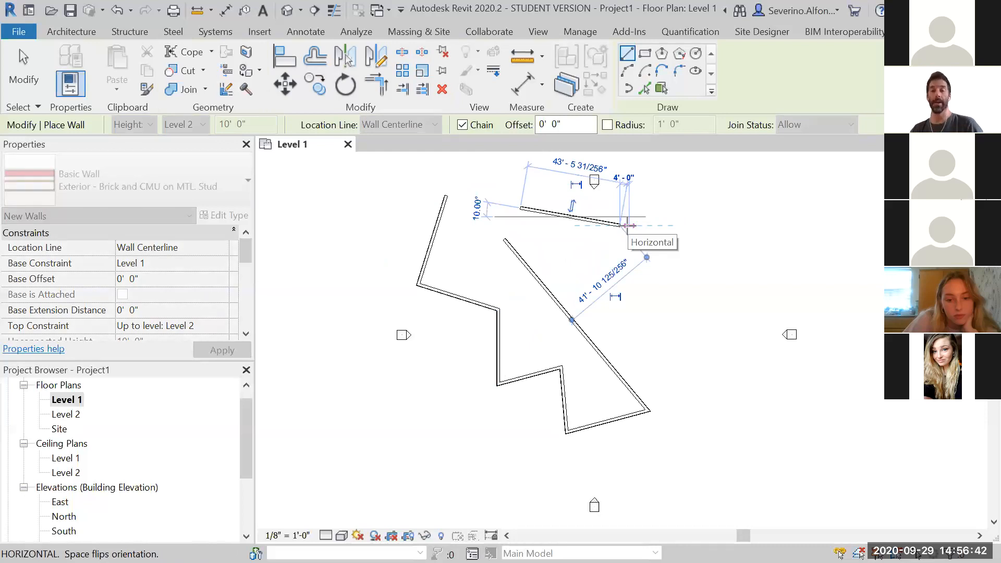
pyautogui.press('Escape')
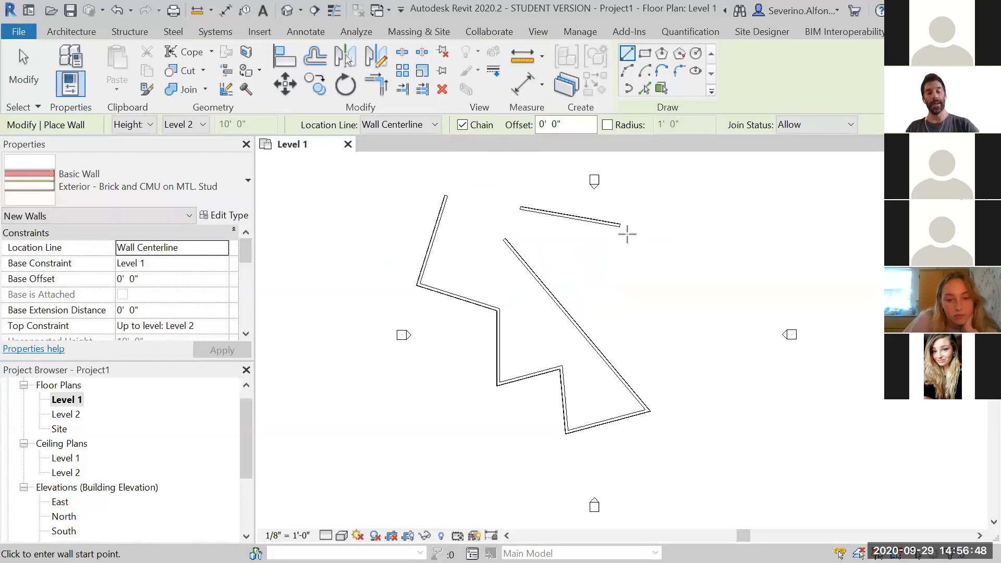
pyautogui.press('Escape')
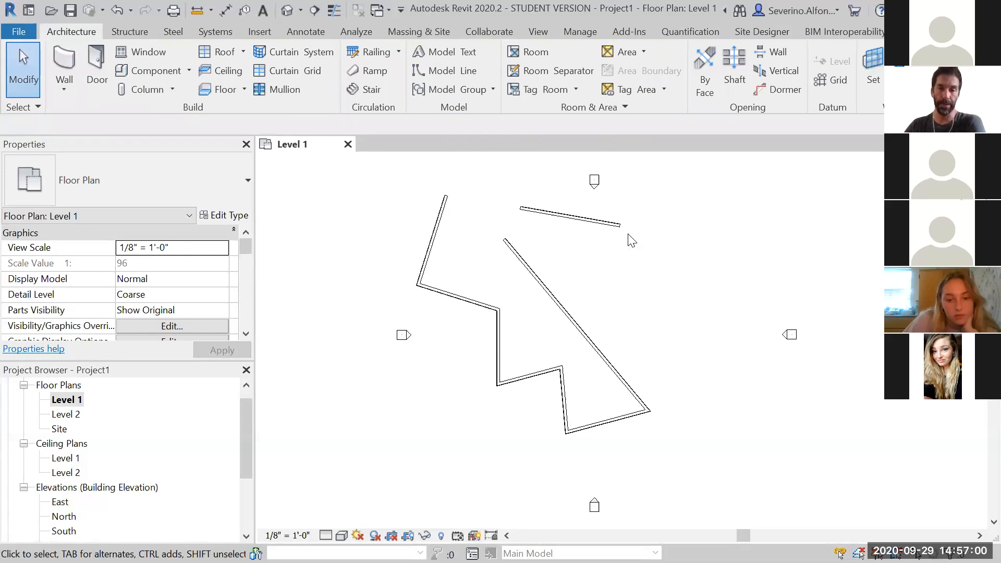
# Start the Wall command and switch the wall type to Exterior - EIFS on Mtl. Stud
pyautogui.click(65, 59)
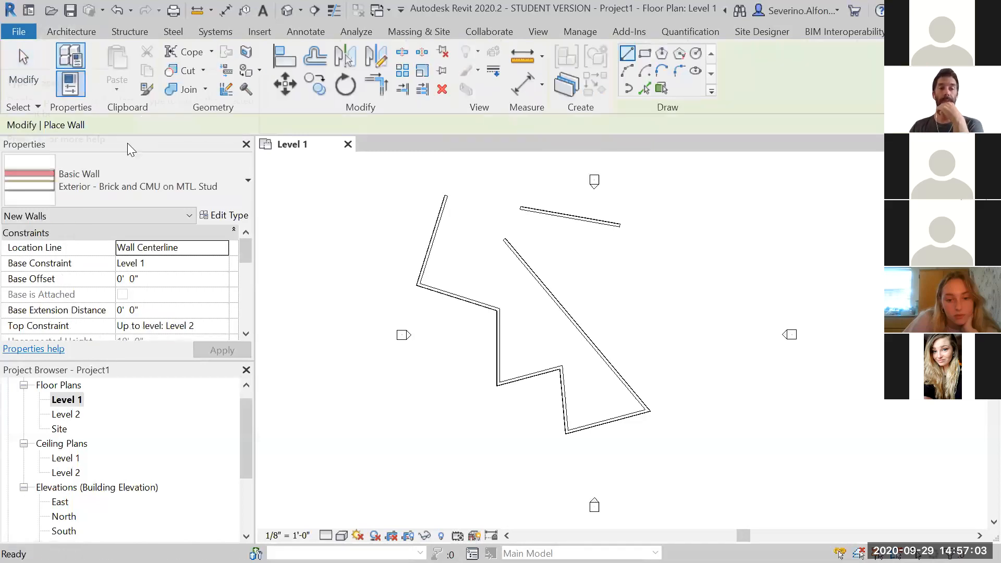
pyautogui.click(246, 184)
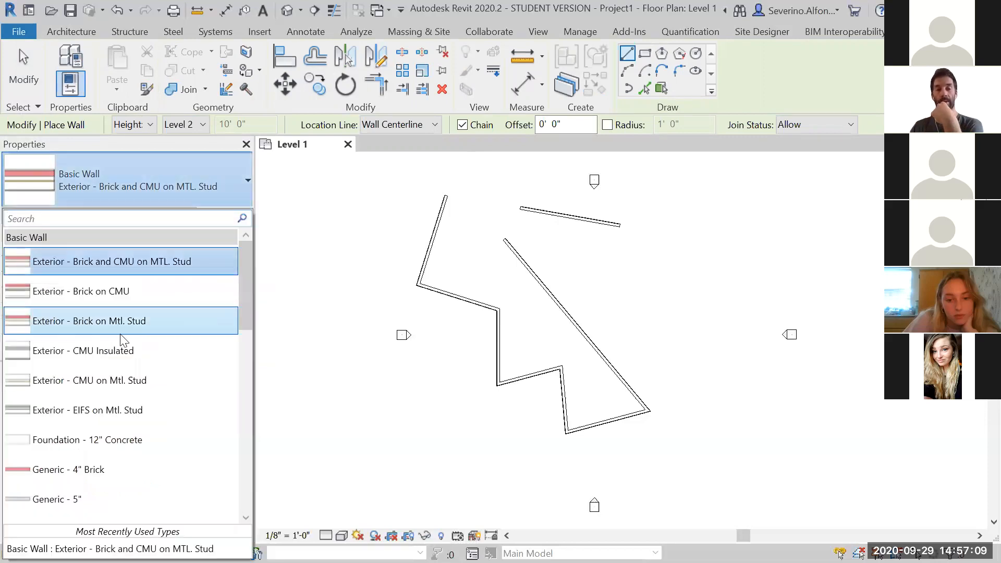
pyautogui.click(106, 411)
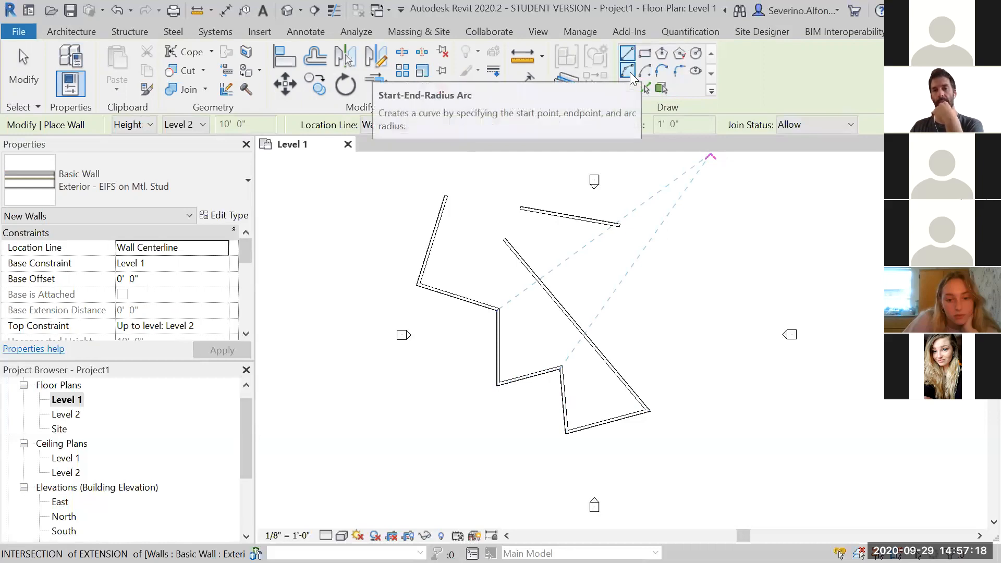
# Draw a curved wall east of the zigzag outline using the Start-End-Radius Arc option, then finish the chain
pyautogui.click(632, 77)
pyautogui.click(666, 234)
pyautogui.click(677, 344)
pyautogui.click(698, 333)
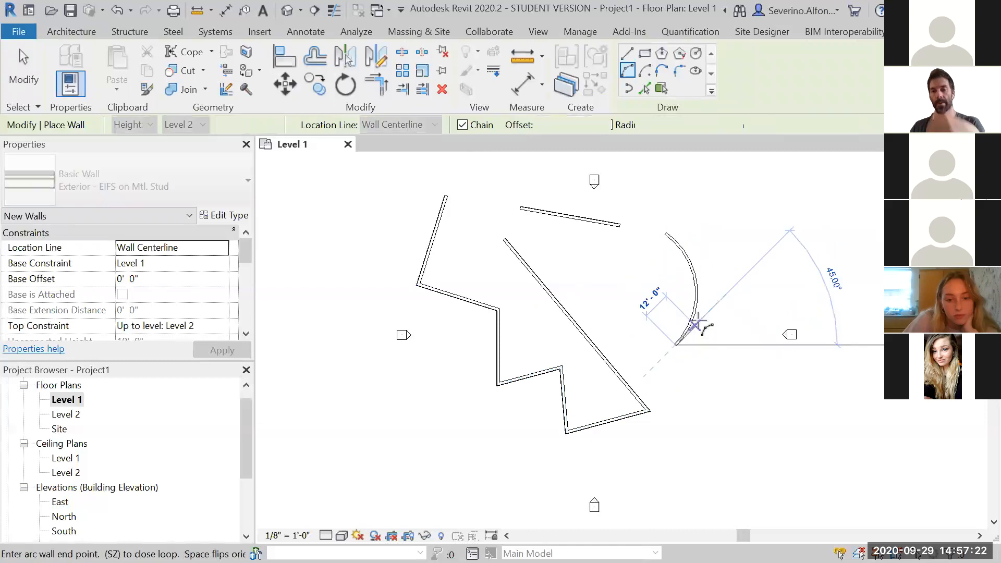
pyautogui.scroll(3, 699, 323)
pyautogui.scroll(-1, 700, 322)
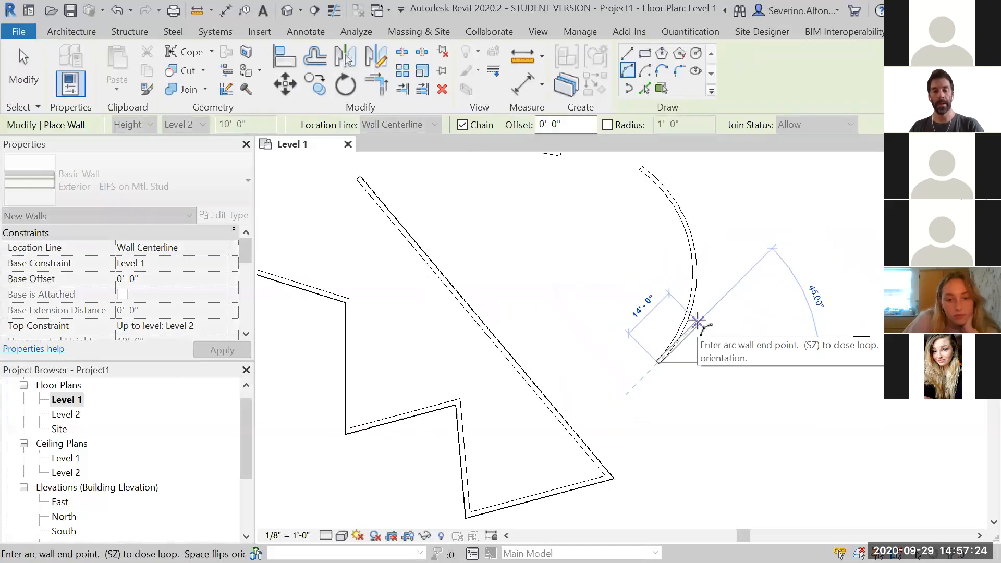
pyautogui.press('Escape')
# Draw a hexagonal wall enclosure southeast of the curved wall with the inscribed polygon option
pyautogui.click(662, 55)
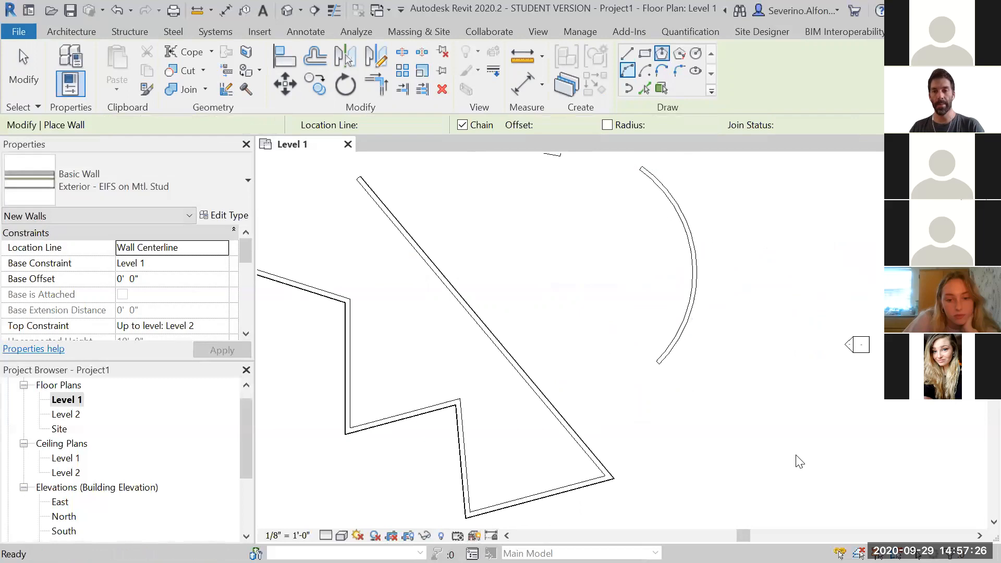
pyautogui.click(771, 433)
pyautogui.click(805, 491)
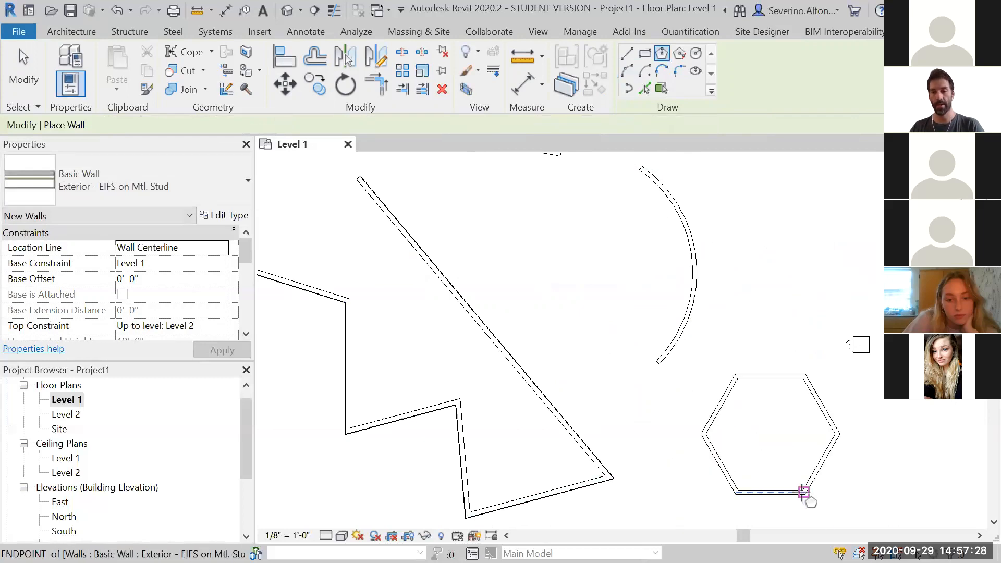
pyautogui.click(661, 71)
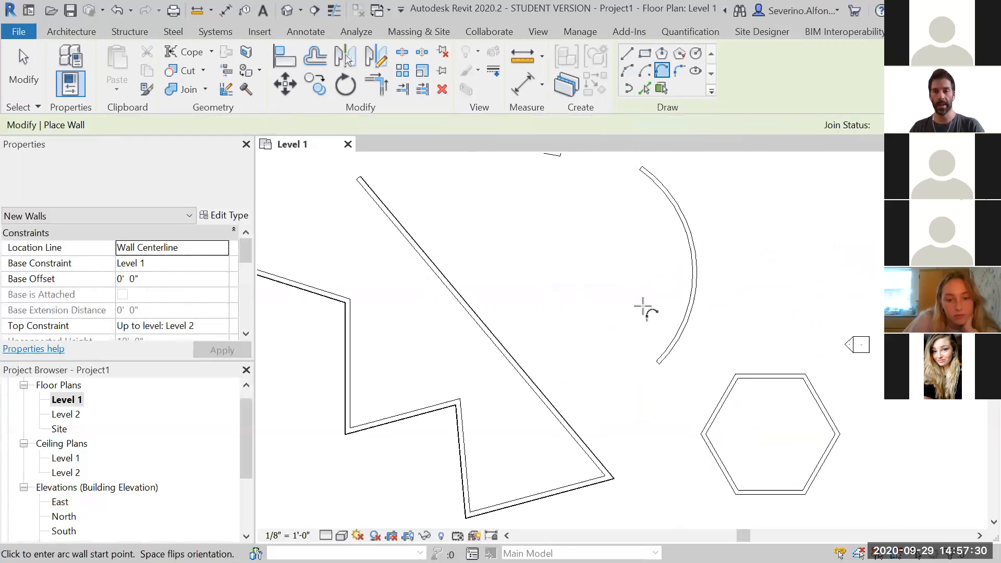
pyautogui.scroll(-2, 389, 233)
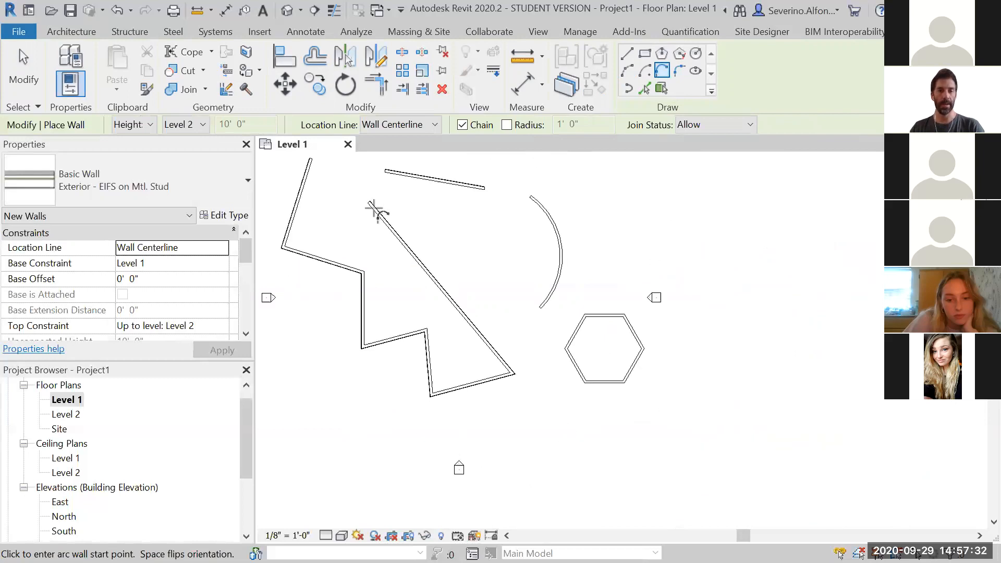
pyautogui.click(311, 159)
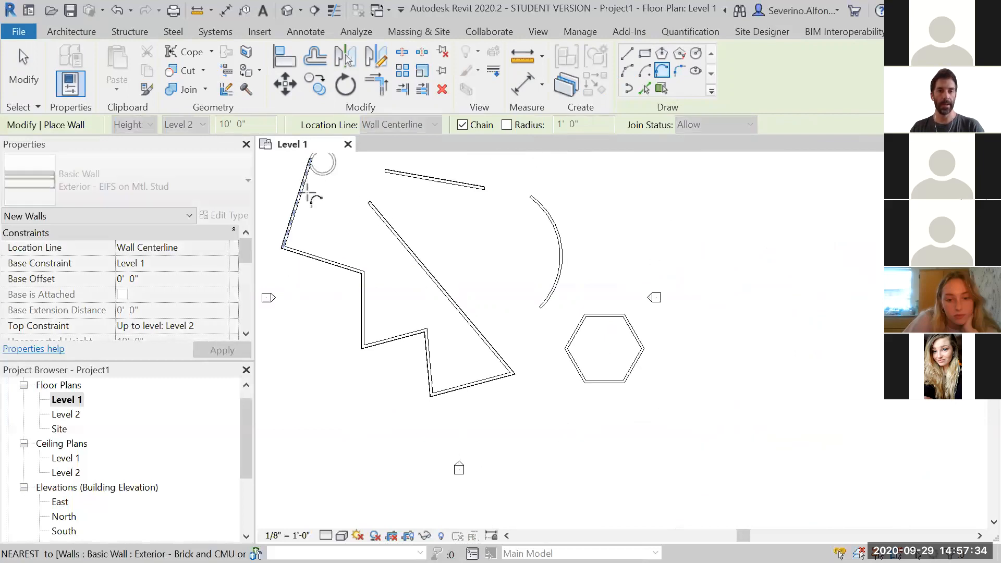
pyautogui.scroll(-2, 362, 195)
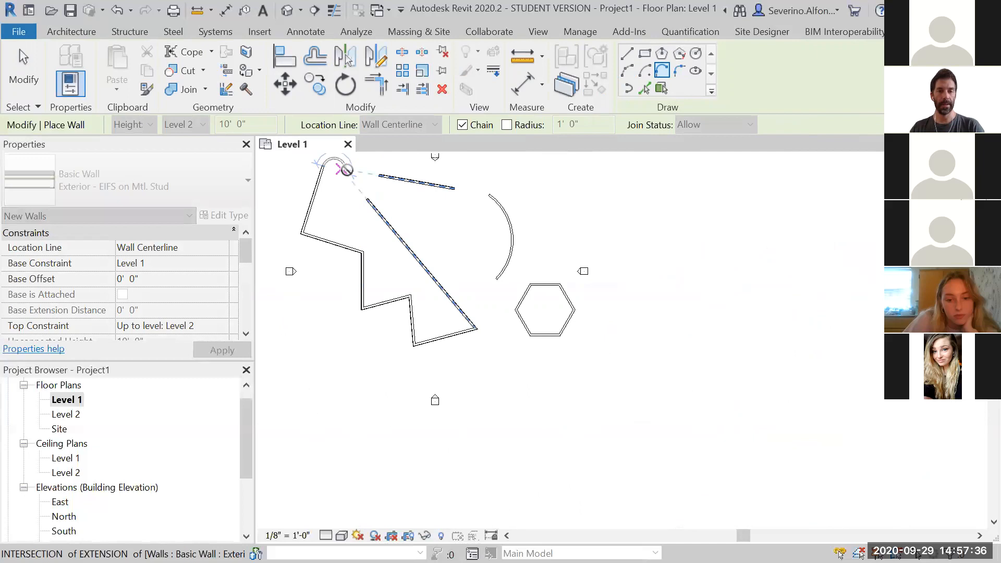
pyautogui.click(365, 197)
pyautogui.click(954, 541)
# Zoom in to inspect the hexagonal wall's thickness at its corners
pyautogui.moveTo(510, 266); pyautogui.dragTo(542, 351, button='middle')
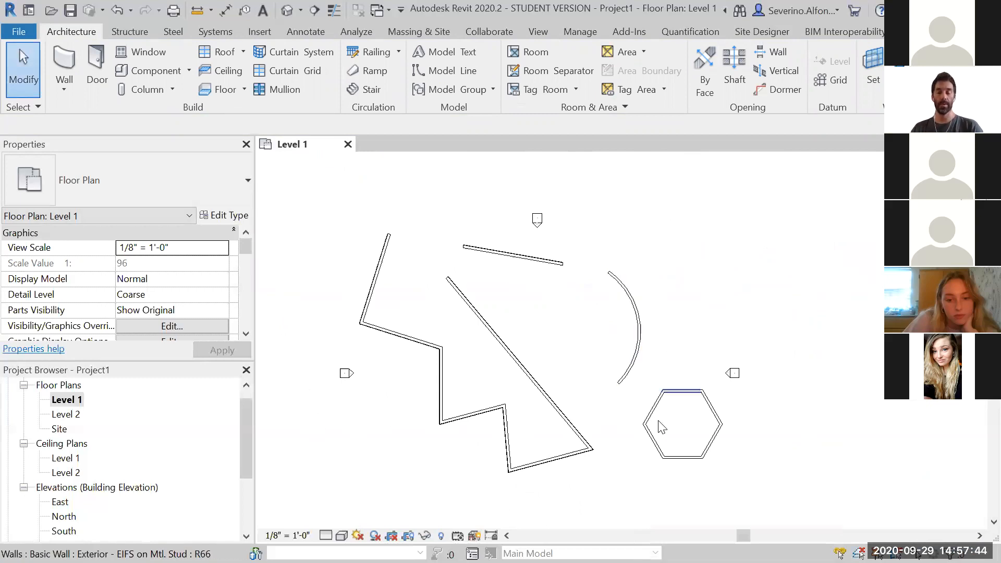
pyautogui.scroll(6, 678, 396)
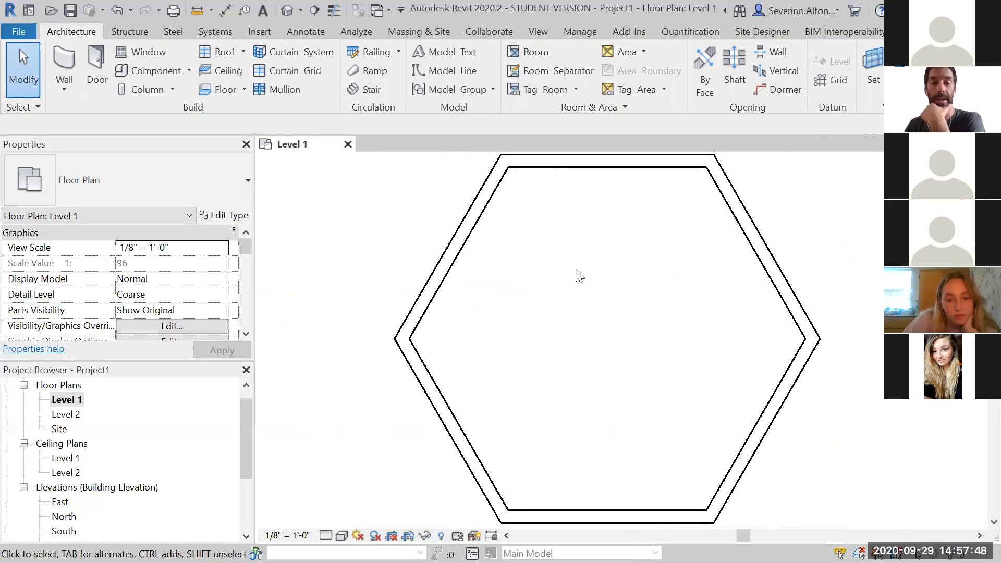
pyautogui.scroll(3, 453, 219)
pyautogui.moveTo(494, 206); pyautogui.dragTo(548, 287, button='middle')
pyautogui.scroll(2, 537, 268)
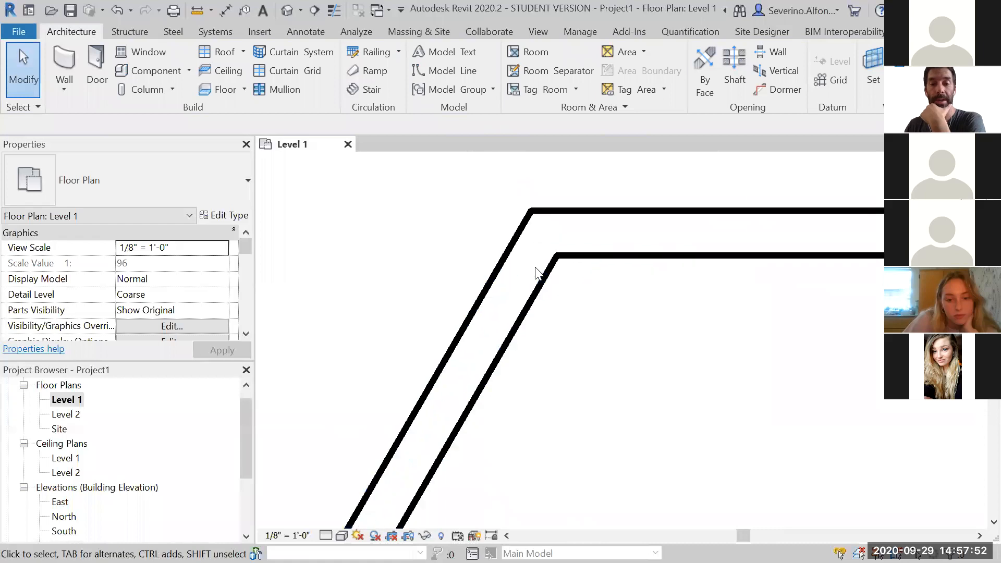
pyautogui.scroll(-3, 494, 302)
pyautogui.moveTo(572, 333); pyautogui.dragTo(526, 261, button='middle')
pyautogui.scroll(-2, 524, 256)
pyautogui.moveTo(547, 329); pyautogui.dragTo(530, 311, button='middle')
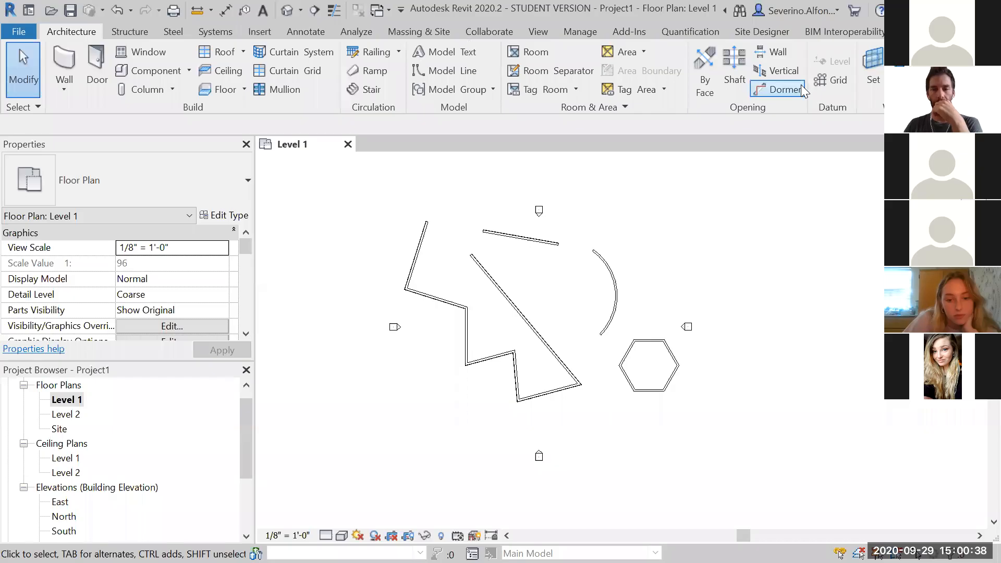
# Zoom in on the north elevation marker to inspect its symbol
pyautogui.moveTo(678, 360); pyautogui.dragTo(697, 365, button='middle')
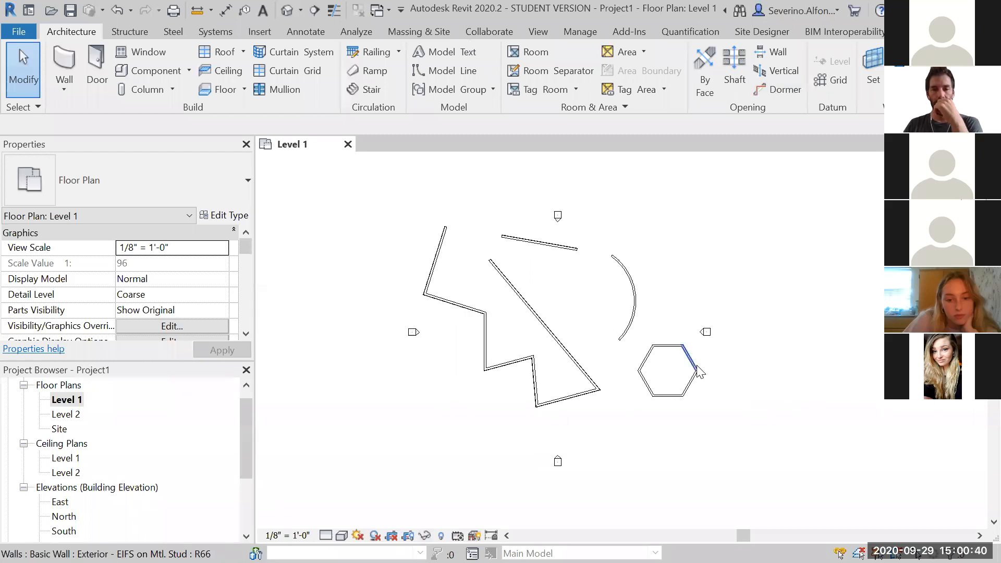
pyautogui.scroll(2, 543, 232)
pyautogui.scroll(-1, 543, 232)
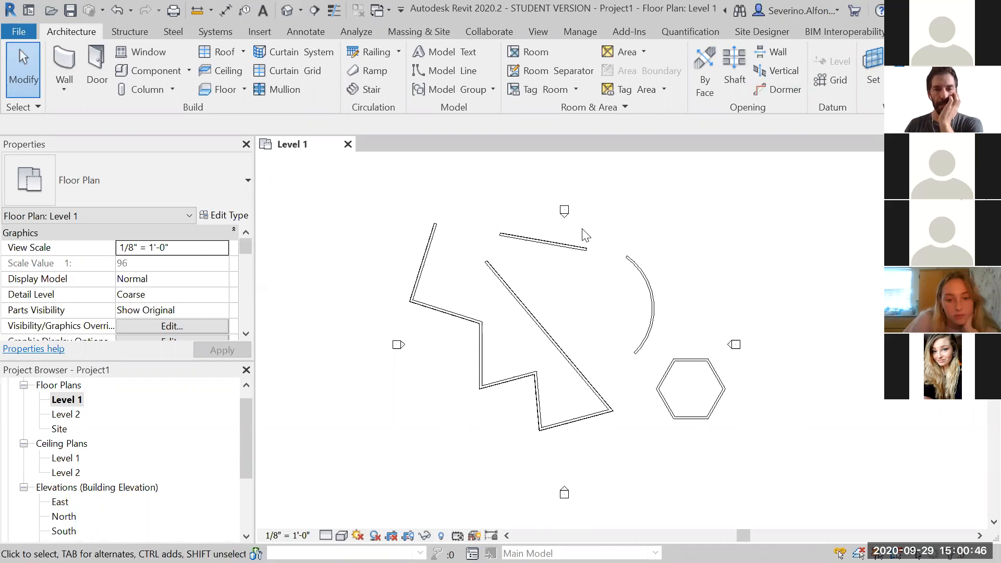
pyautogui.scroll(8, 564, 209)
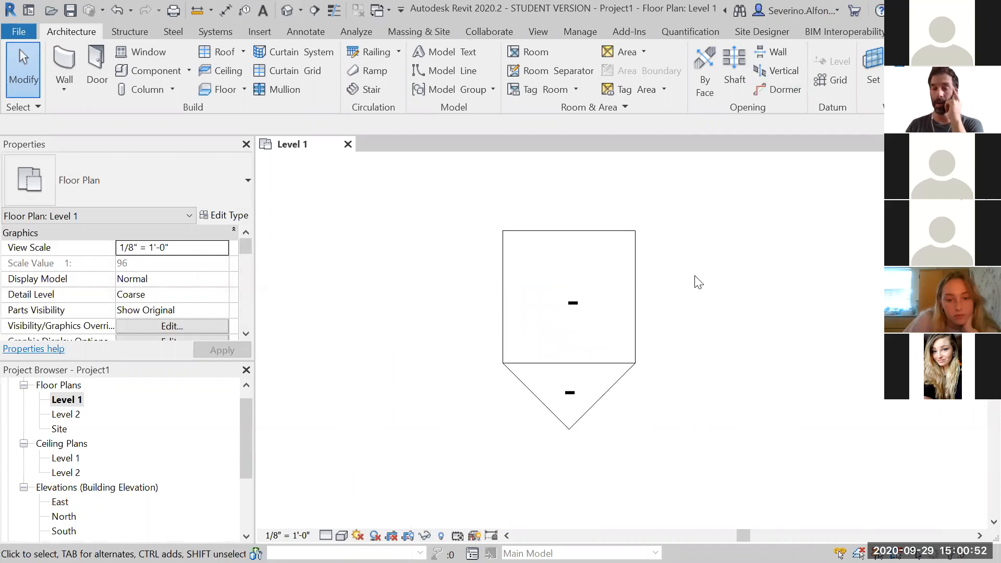
pyautogui.scroll(-4, 696, 281)
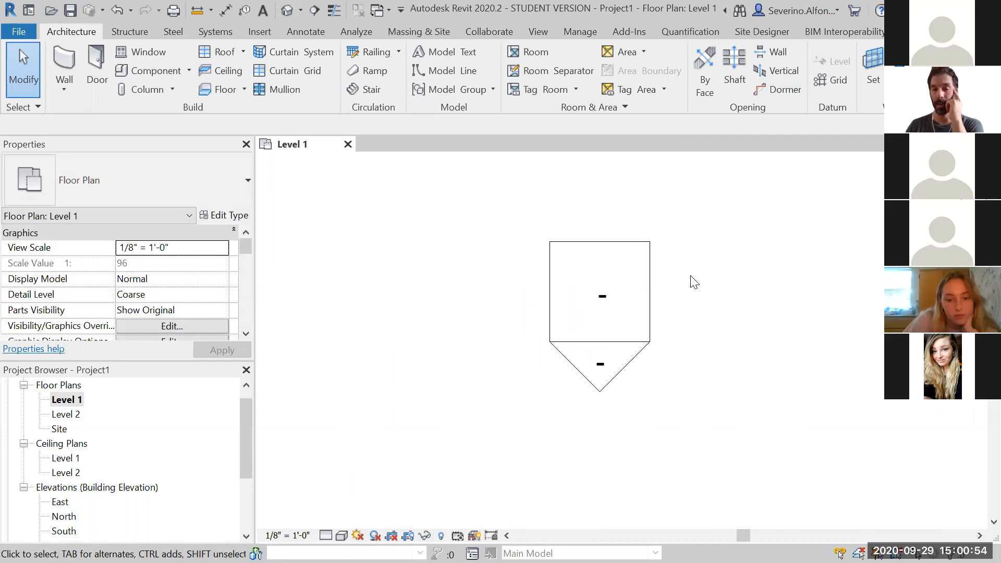
pyautogui.scroll(4, 678, 281)
pyautogui.moveTo(663, 275); pyautogui.dragTo(663, 328, button='middle')
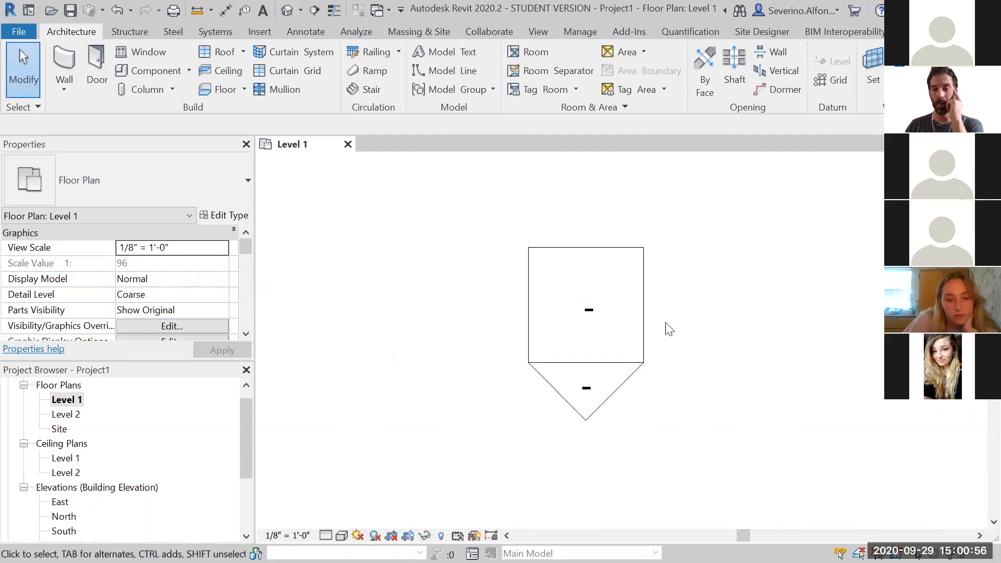
# Select the north elevation marker and its arrow to inspect the elevation view's extent line
pyautogui.click(656, 324)
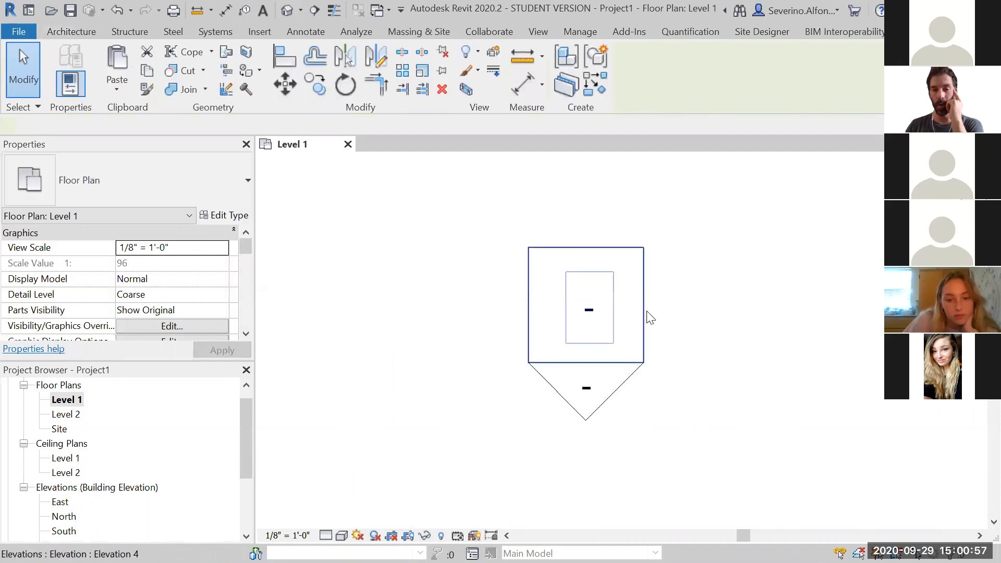
pyautogui.click(700, 423)
pyautogui.click(618, 414)
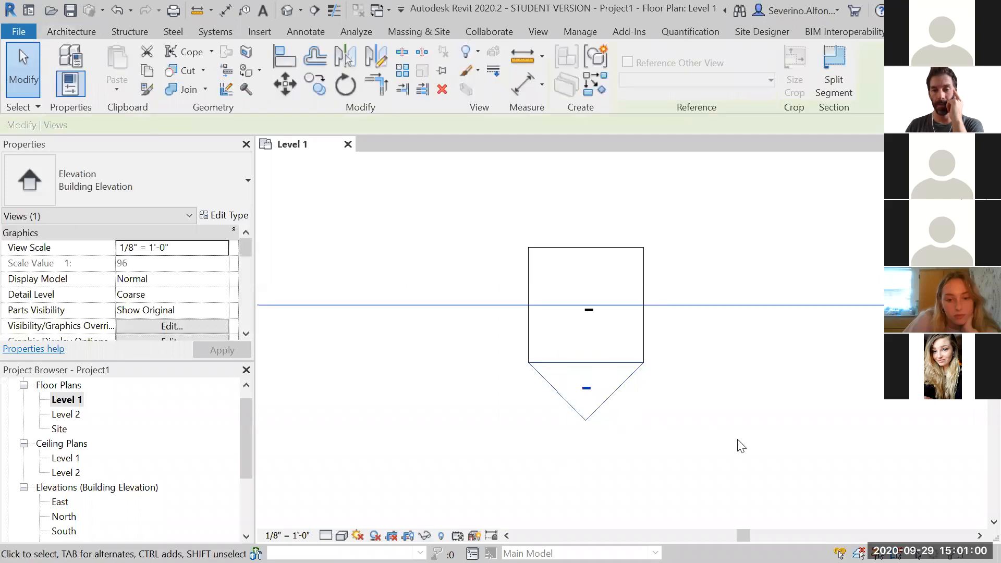
pyautogui.scroll(-4, 746, 430)
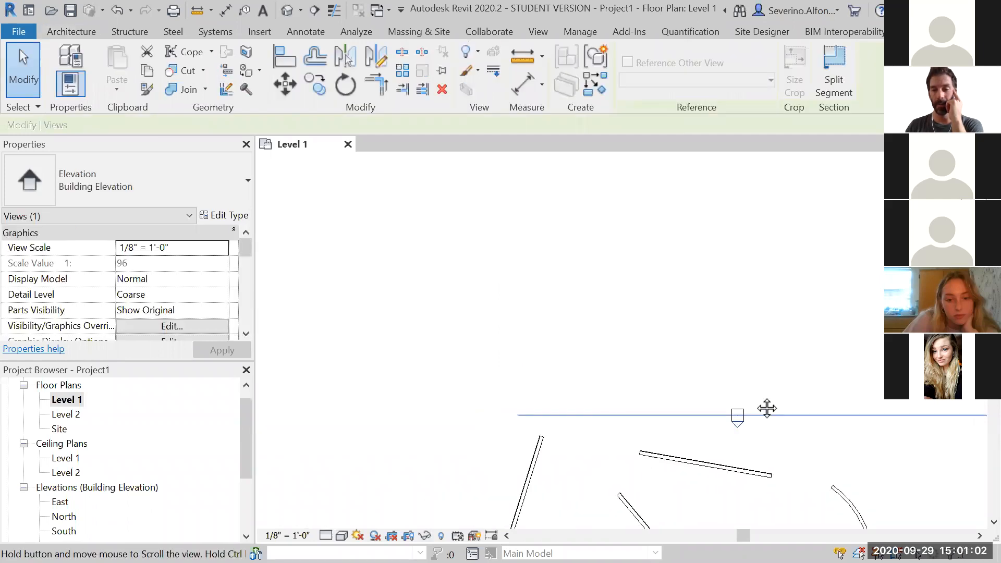
pyautogui.moveTo(766, 409); pyautogui.dragTo(625, 292, button='middle')
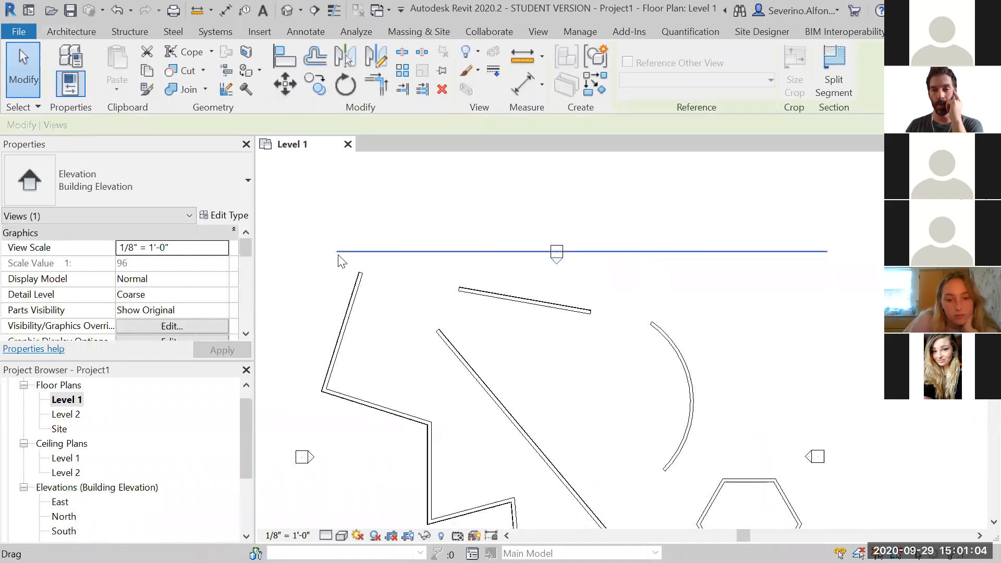
pyautogui.click(808, 339)
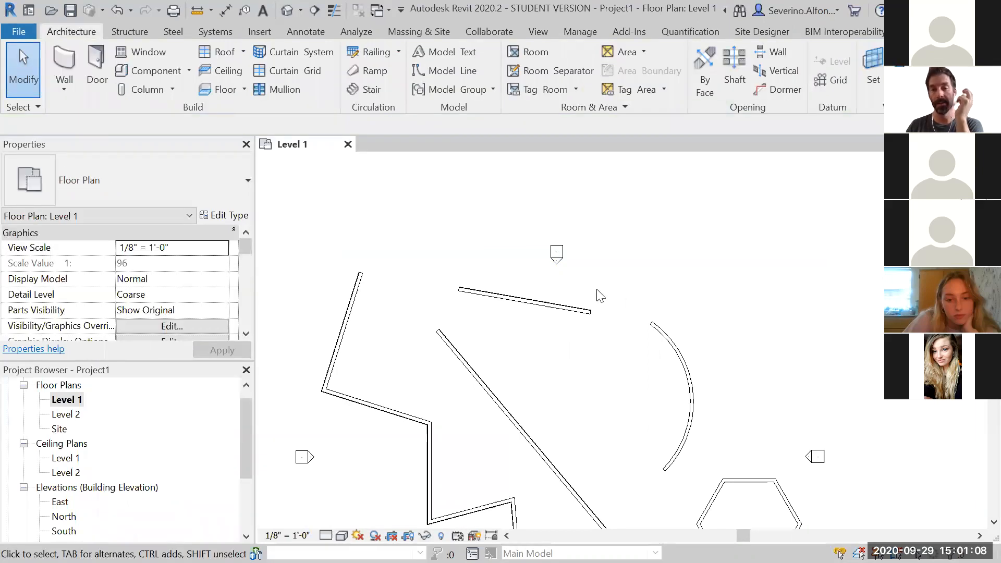
# Reselect the north elevation arrow and zoom to compare its extent line with the walls
pyautogui.scroll(2, 584, 284)
pyautogui.click(543, 249)
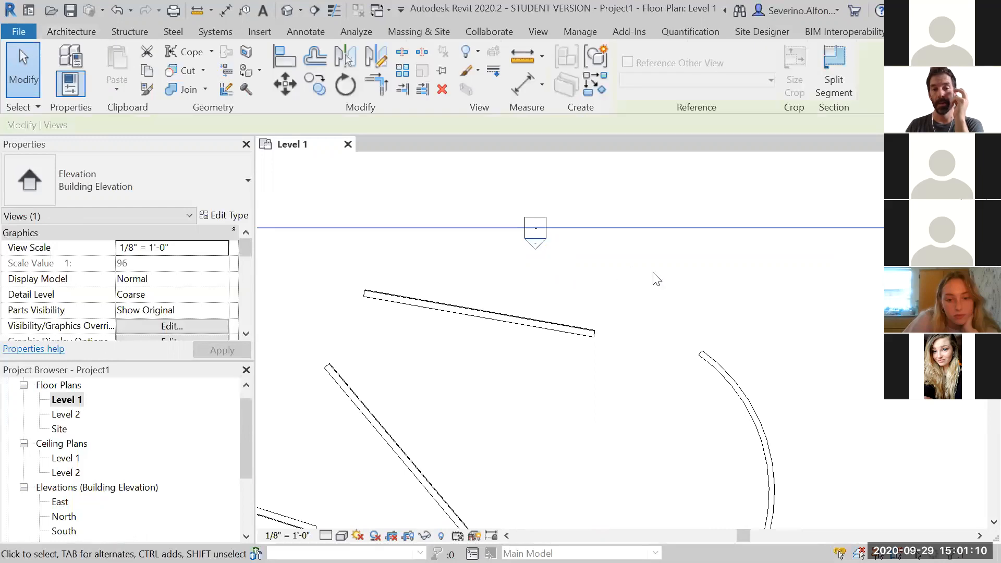
pyautogui.scroll(-3, 781, 324)
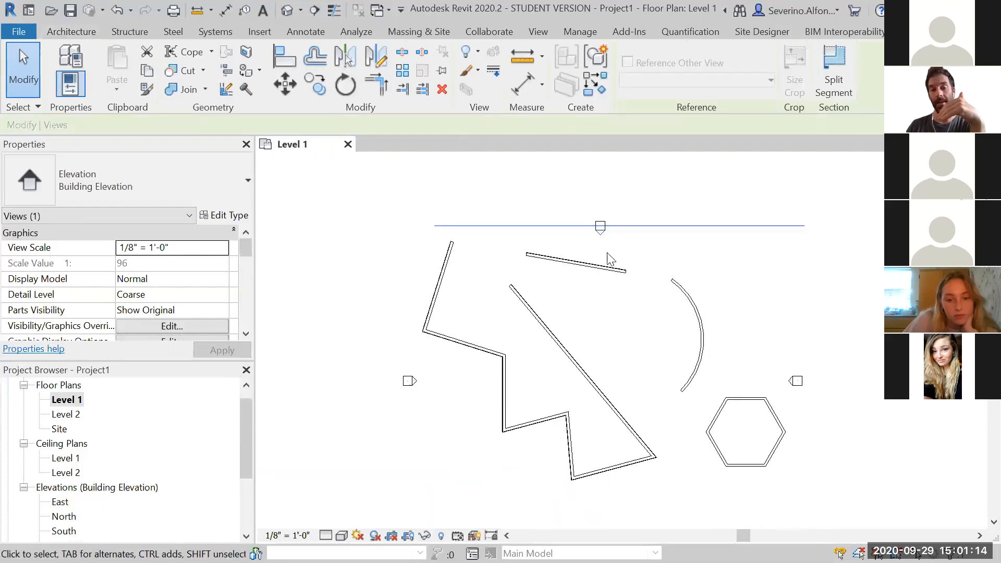
pyautogui.scroll(5, 619, 226)
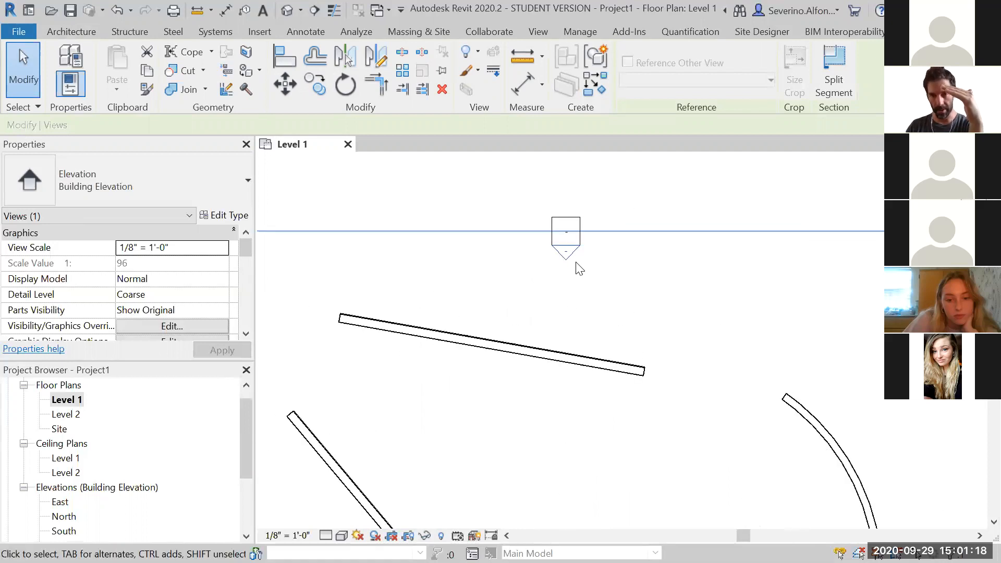
pyautogui.scroll(1, 579, 266)
pyautogui.scroll(-5, 605, 284)
pyautogui.click(772, 342)
pyautogui.scroll(-1, 797, 378)
pyautogui.moveTo(801, 384); pyautogui.dragTo(751, 282, button='middle')
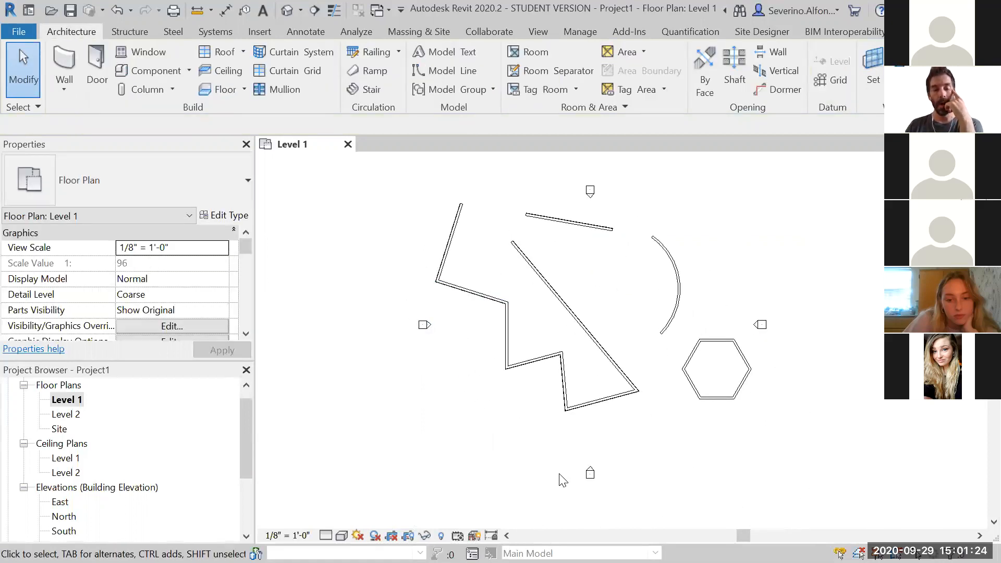
# Browse the East, North, South and West building elevations in the Project Browser and open the East elevation
pyautogui.click(248, 444)
pyautogui.moveTo(248, 444); pyautogui.dragTo(248, 465)
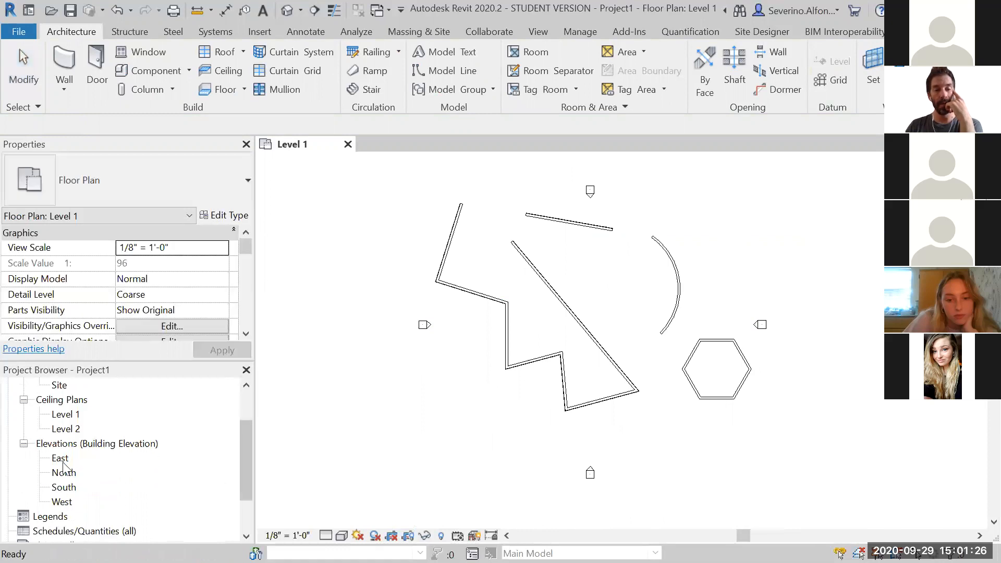
pyautogui.click(63, 472)
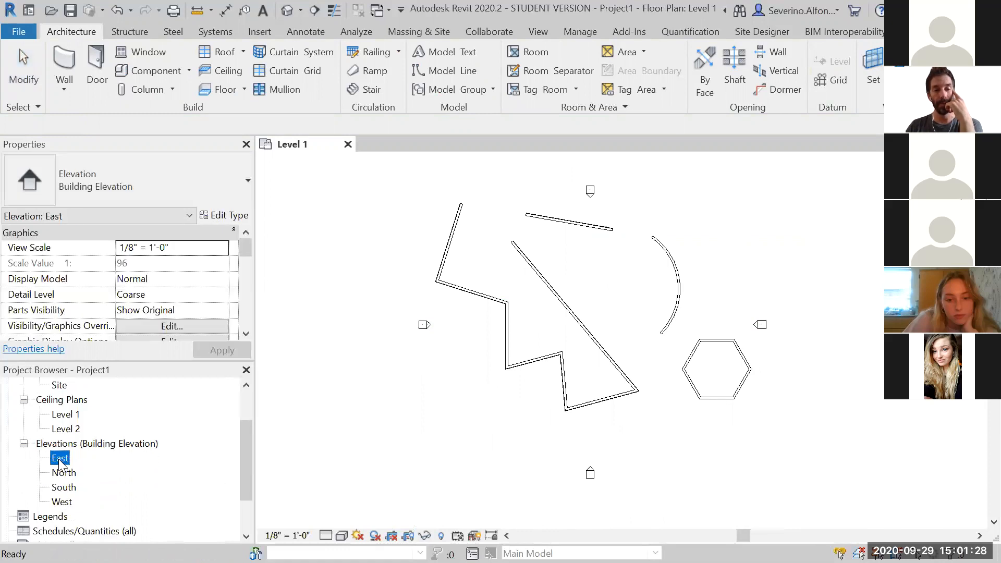
pyautogui.click(63, 487)
pyautogui.click(61, 502)
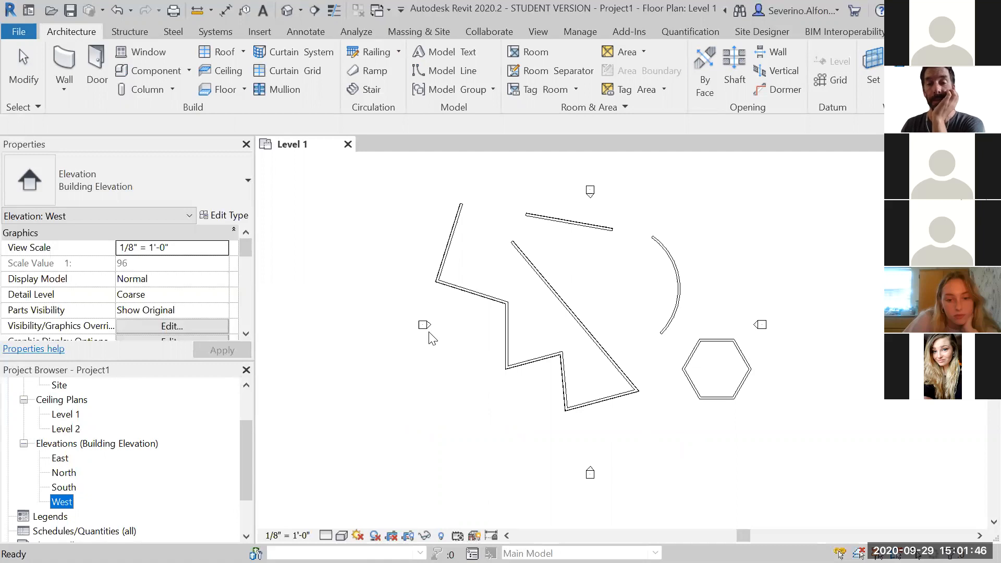
pyautogui.click(432, 341)
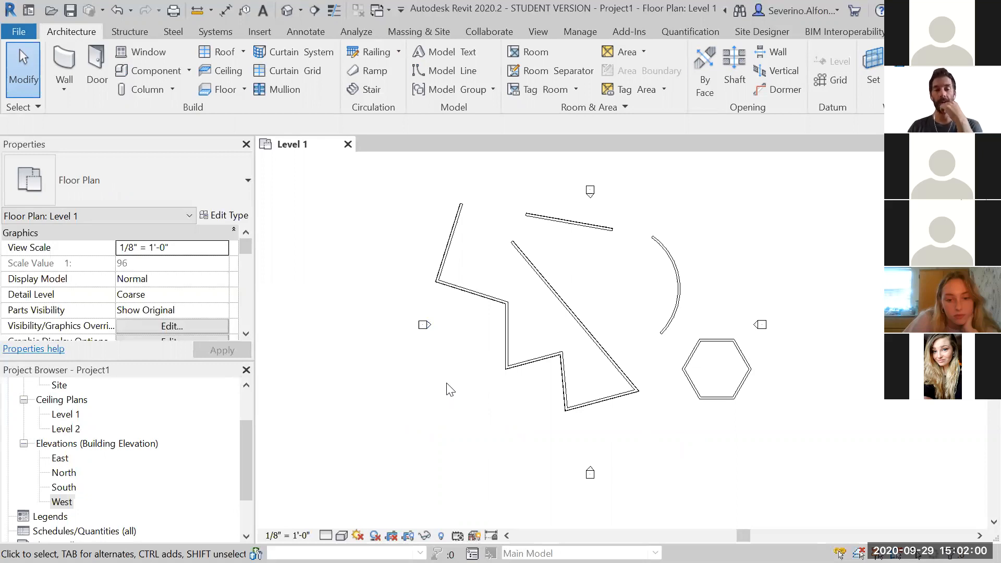
pyautogui.moveTo(491, 413); pyautogui.dragTo(472, 418, button='middle')
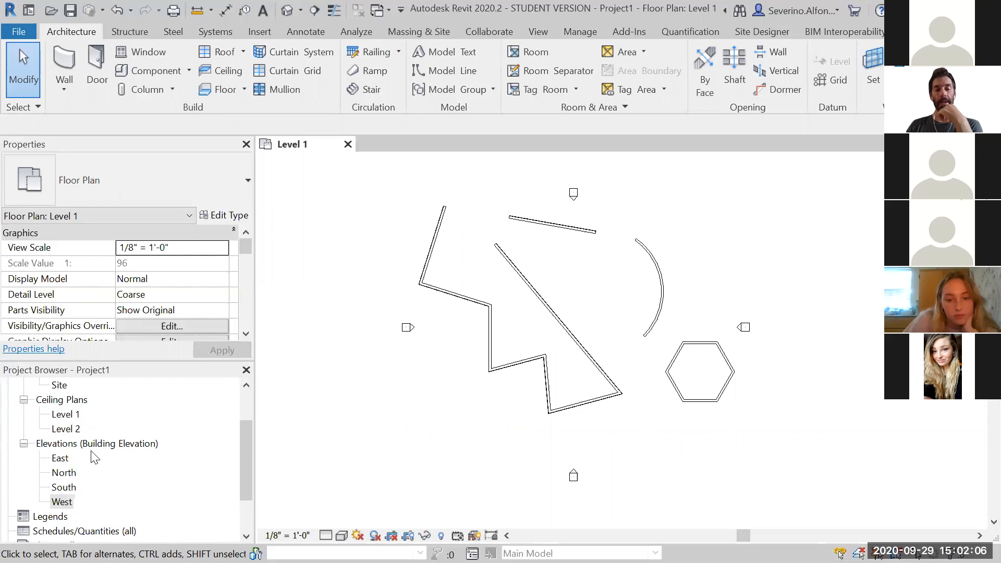
pyautogui.doubleClick(60, 459)
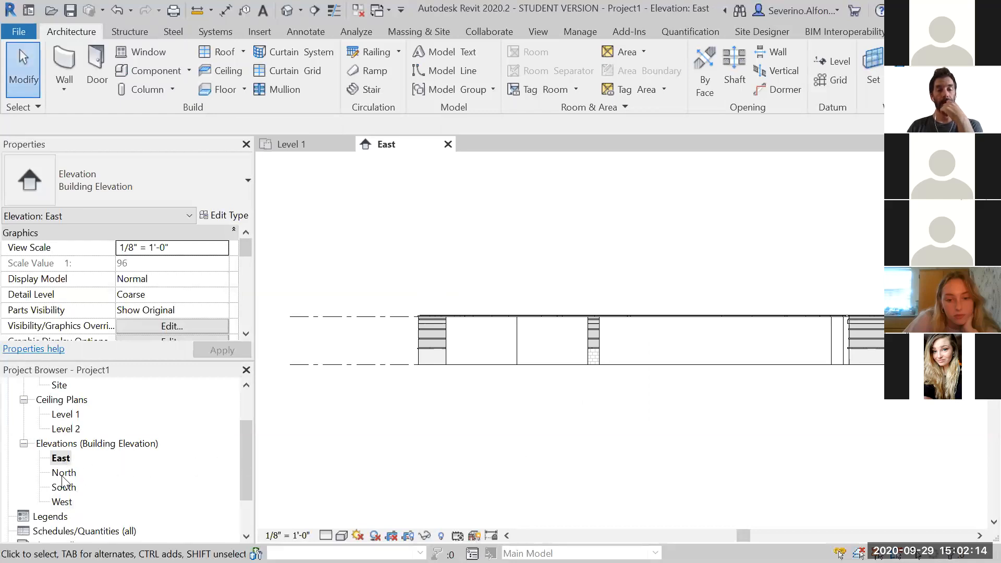
# Open the Level 1 floor plan and open the North elevation from its marker
pyautogui.scroll(3, 65, 417)
pyautogui.doubleClick(64, 415)
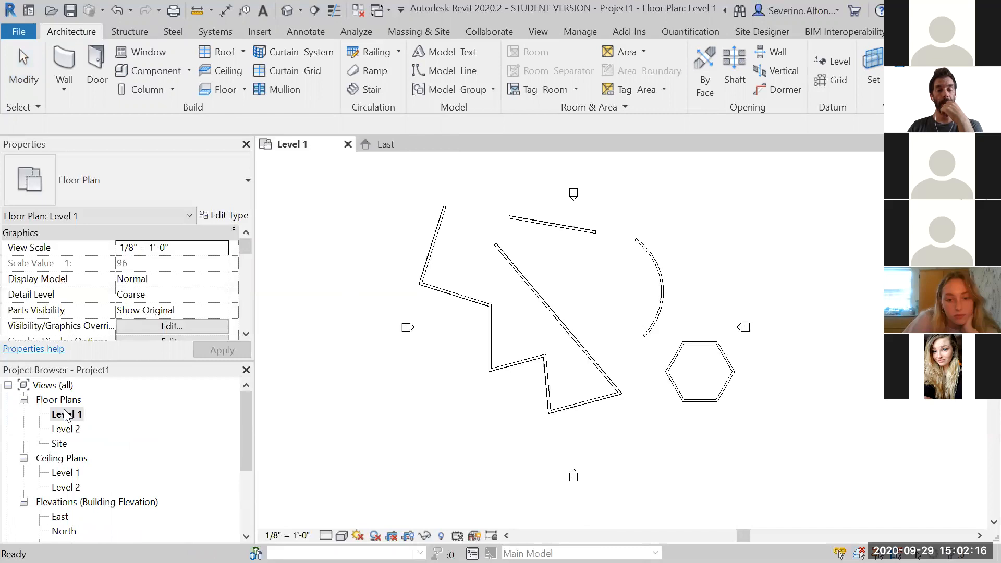
pyautogui.scroll(3, 571, 219)
pyautogui.scroll(4, 568, 225)
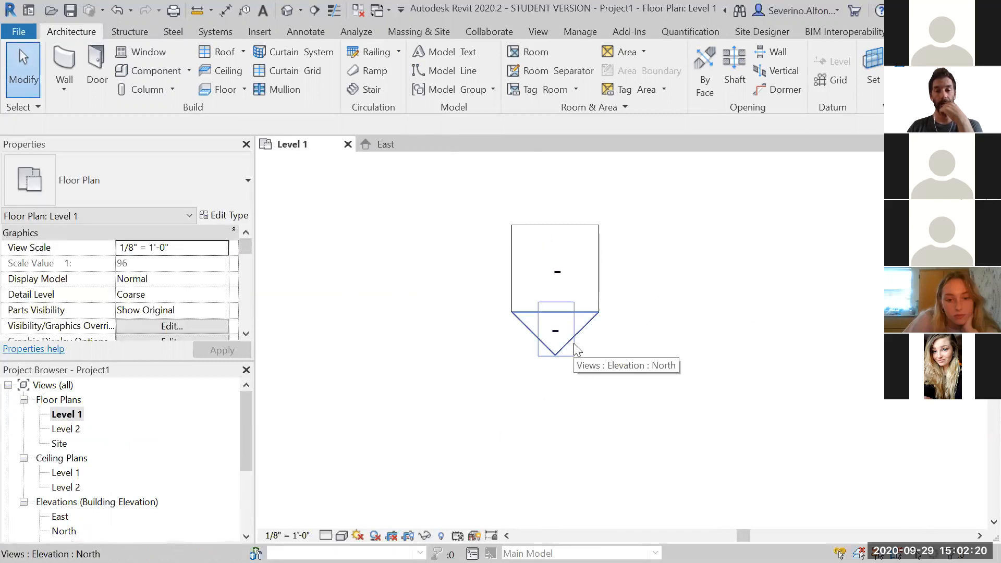
pyautogui.doubleClick(573, 343)
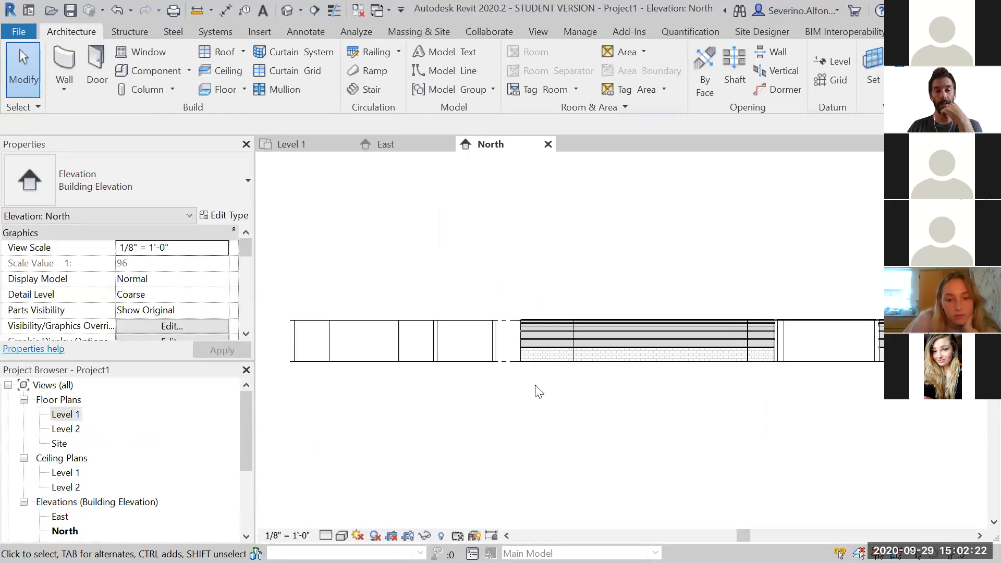
# Open the default 3D view of the walls
pyautogui.scroll(-2, 542, 392)
pyautogui.moveTo(697, 424); pyautogui.dragTo(690, 422, button='middle')
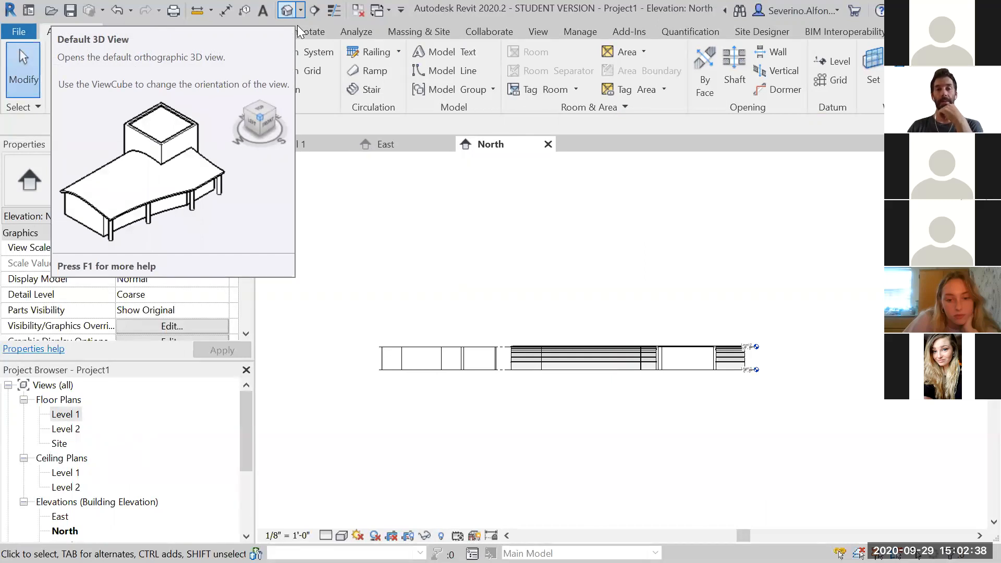
pyautogui.click(287, 10)
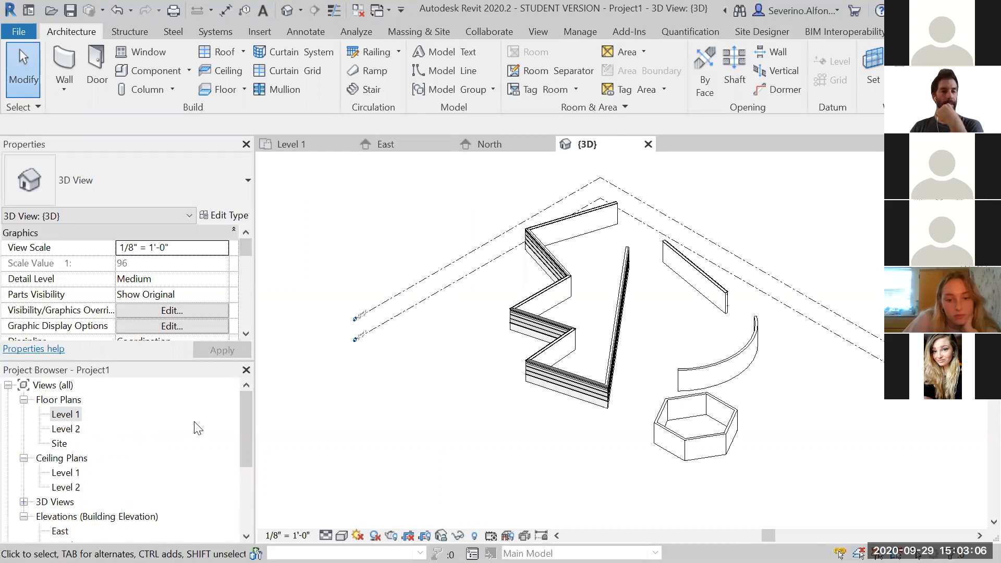
# Open the East elevation, then return to the Level 1 floor plan
pyautogui.moveTo(246, 424); pyautogui.dragTo(251, 467)
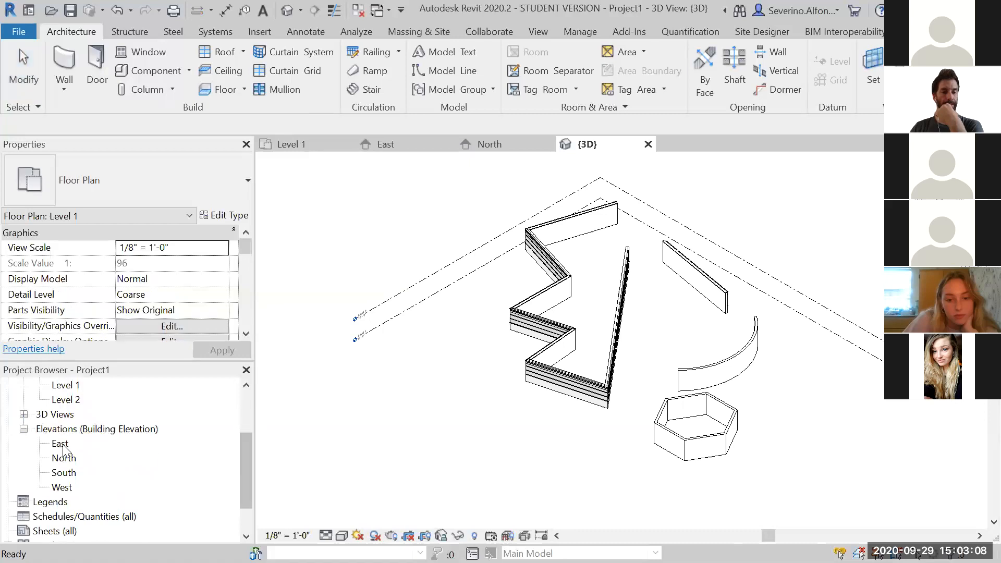
pyautogui.doubleClick(61, 443)
pyautogui.scroll(2, 157, 425)
pyautogui.doubleClick(65, 414)
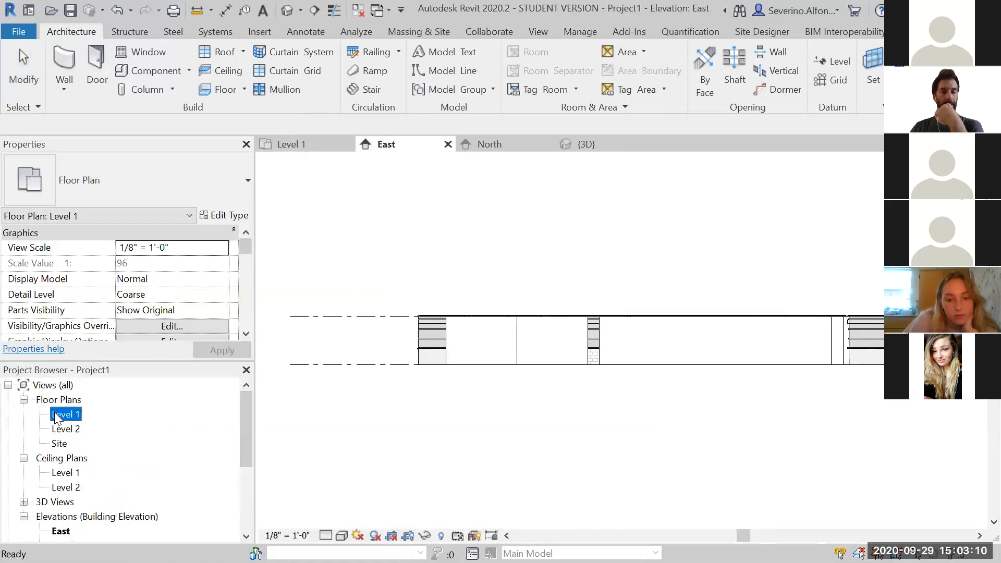
# Select an elevation marker on Level 1 to inspect its view direction controls
pyautogui.click(594, 229)
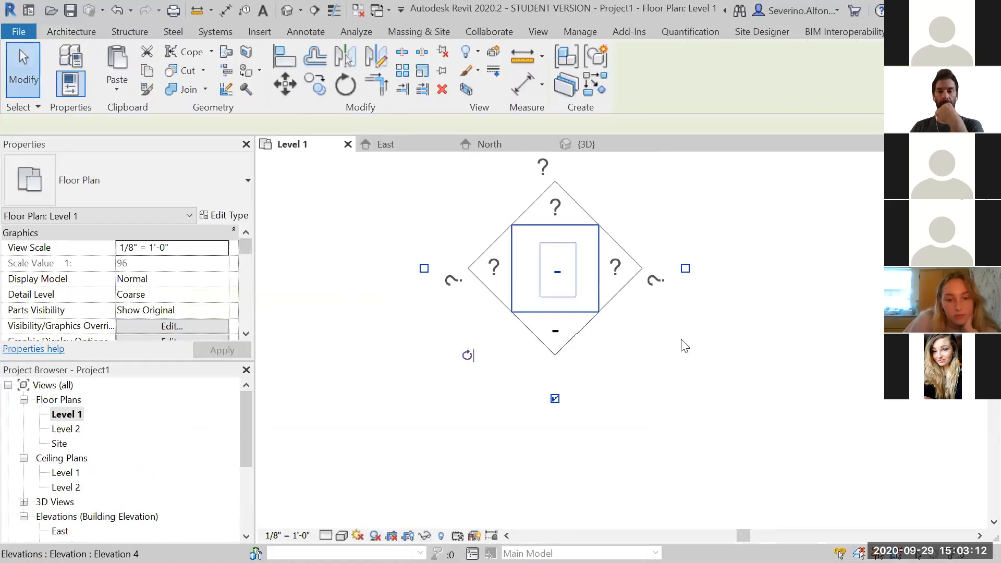
pyautogui.moveTo(699, 366); pyautogui.dragTo(698, 402, button='middle')
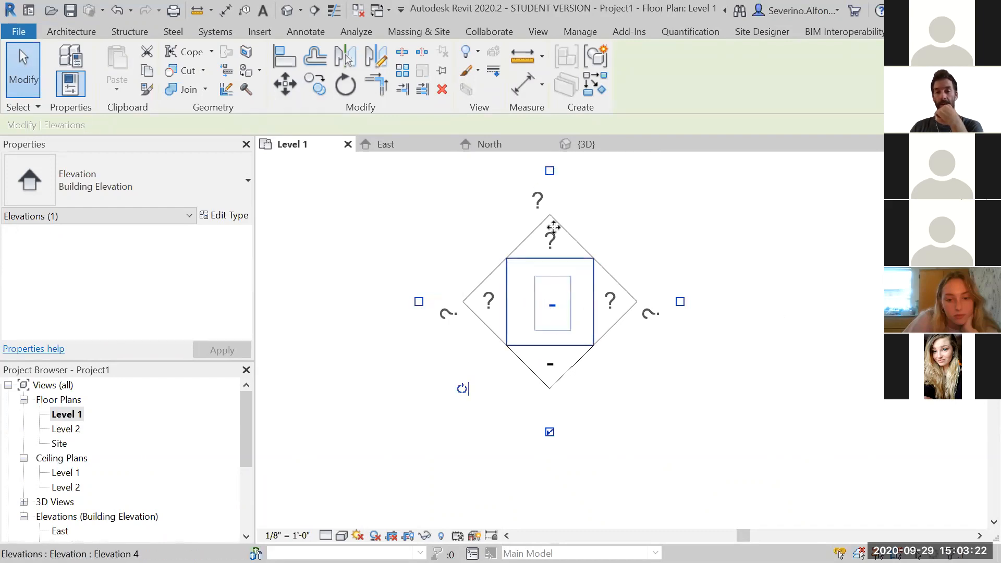
pyautogui.click(754, 411)
pyautogui.scroll(-1, 753, 411)
pyautogui.moveTo(721, 405); pyautogui.dragTo(646, 383, button='middle')
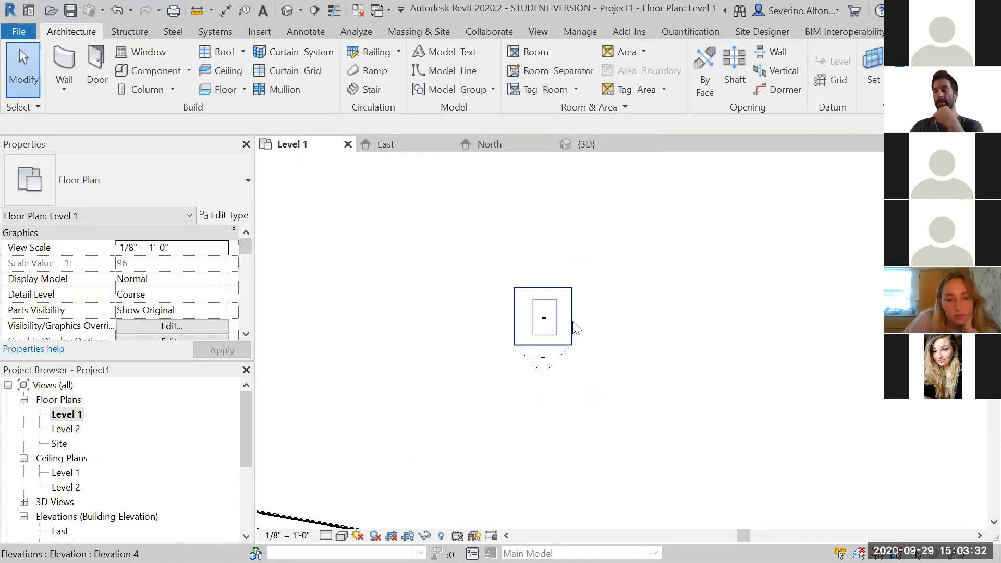
pyautogui.click(600, 325)
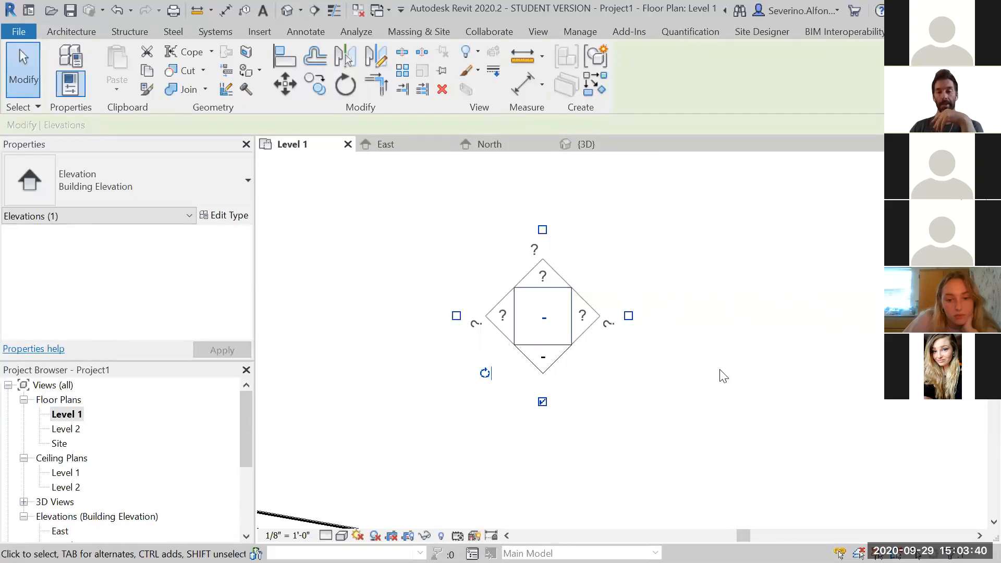
pyautogui.click(739, 371)
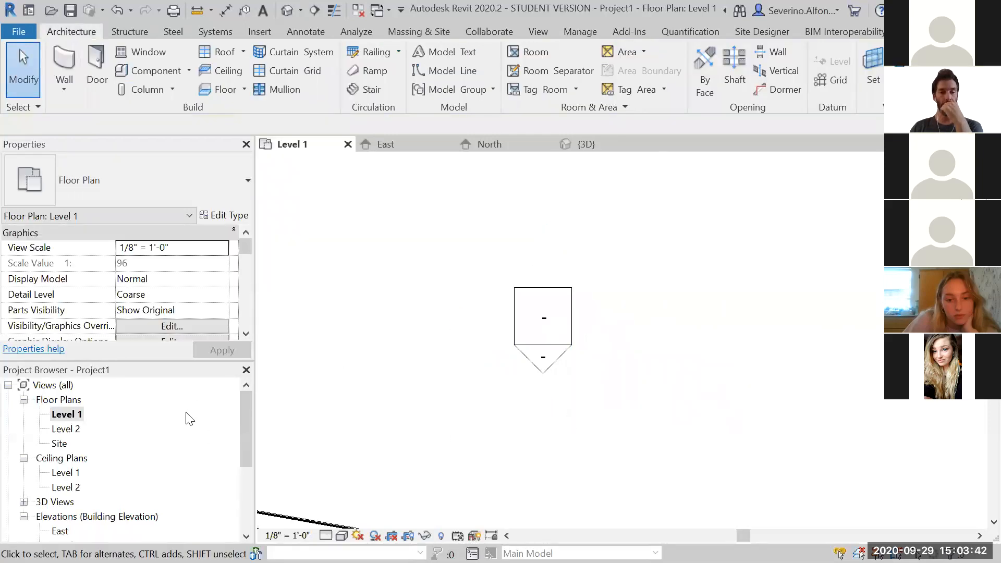
# Switch to the 3D view and back to Level 1, zooming around the wall layout
pyautogui.click(571, 145)
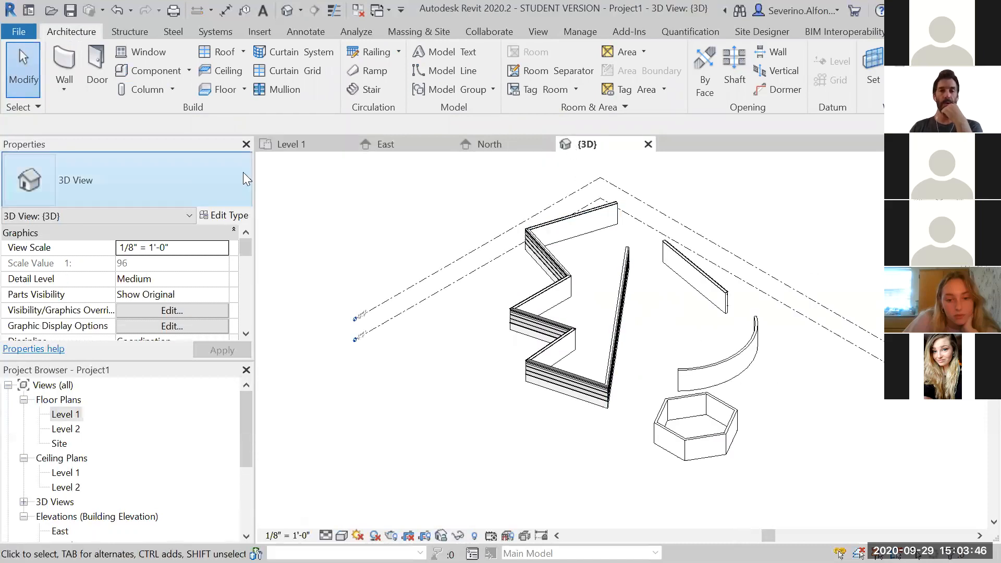
pyautogui.click(306, 144)
pyautogui.scroll(-10, 472, 304)
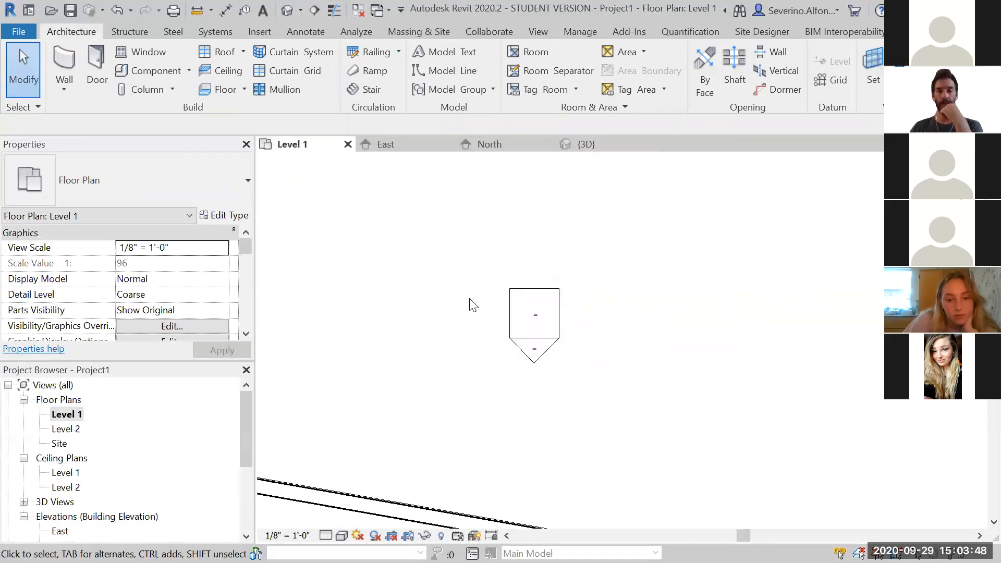
pyautogui.moveTo(548, 348); pyautogui.dragTo(573, 287, button='middle')
pyautogui.scroll(1, 503, 294)
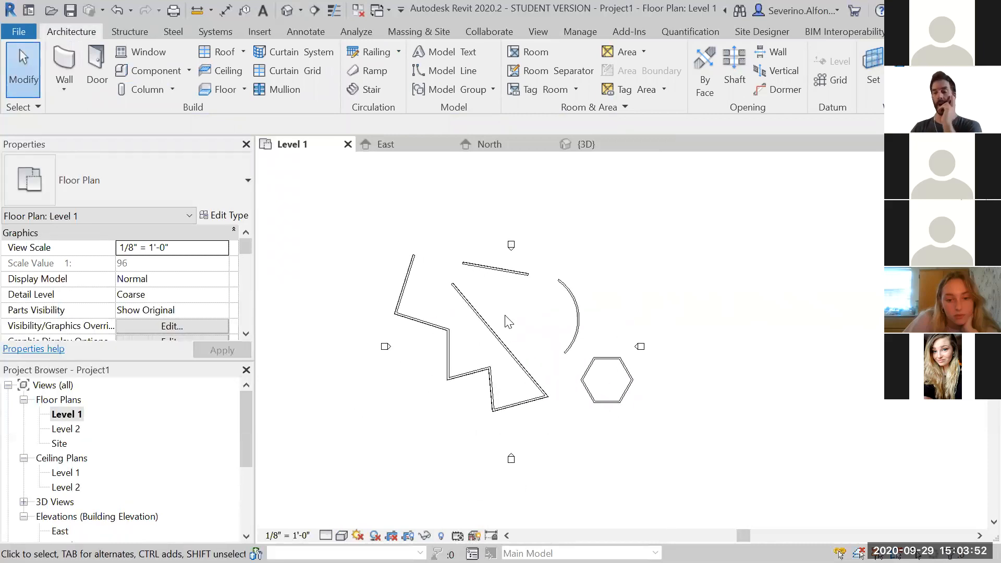
pyautogui.scroll(1, 514, 320)
pyautogui.scroll(-2, 519, 320)
pyautogui.scroll(2, 519, 320)
pyautogui.scroll(-2, 520, 319)
pyautogui.scroll(6, 529, 324)
pyautogui.scroll(-2, 525, 322)
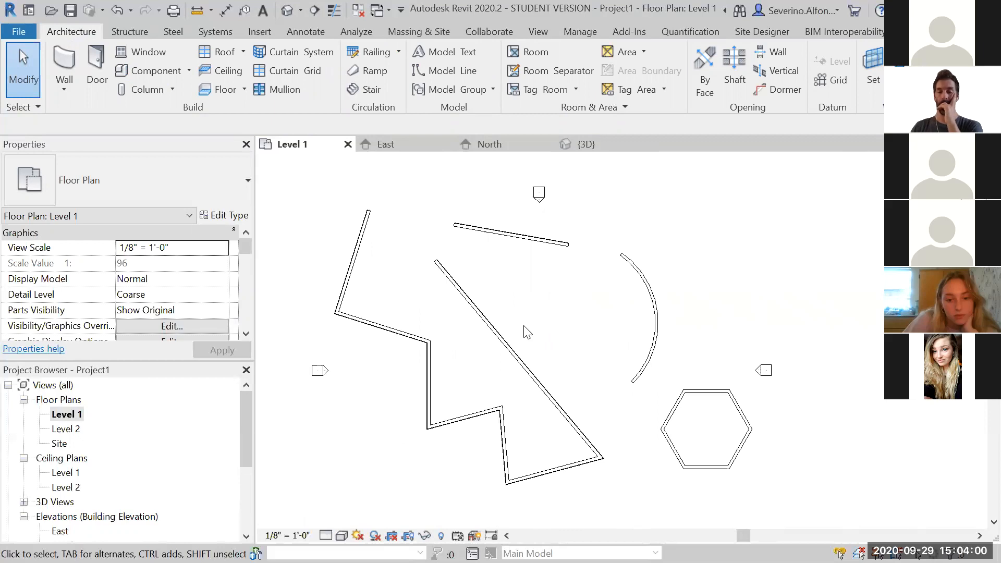
pyautogui.moveTo(557, 304)
pyautogui.mouseDown(button='middle')
pyautogui.moveTo(541, 322)
pyautogui.moveTo(530, 318)
pyautogui.moveTo(536, 331)
pyautogui.moveTo(746, 329)
pyautogui.moveTo(575, 337)
pyautogui.moveTo(485, 304)
pyautogui.moveTo(690, 268)
pyautogui.moveTo(537, 443)
pyautogui.moveTo(651, 309)
pyautogui.moveTo(532, 412)
pyautogui.moveTo(573, 292)
pyautogui.mouseUp(button='middle')
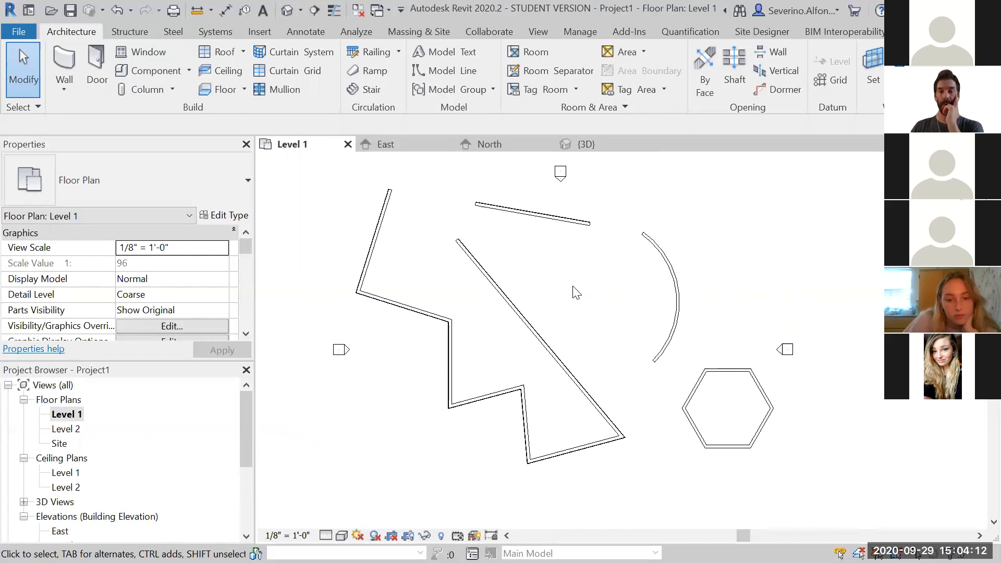
# Select the long diagonal wall and review its available wall types
pyautogui.click(527, 316)
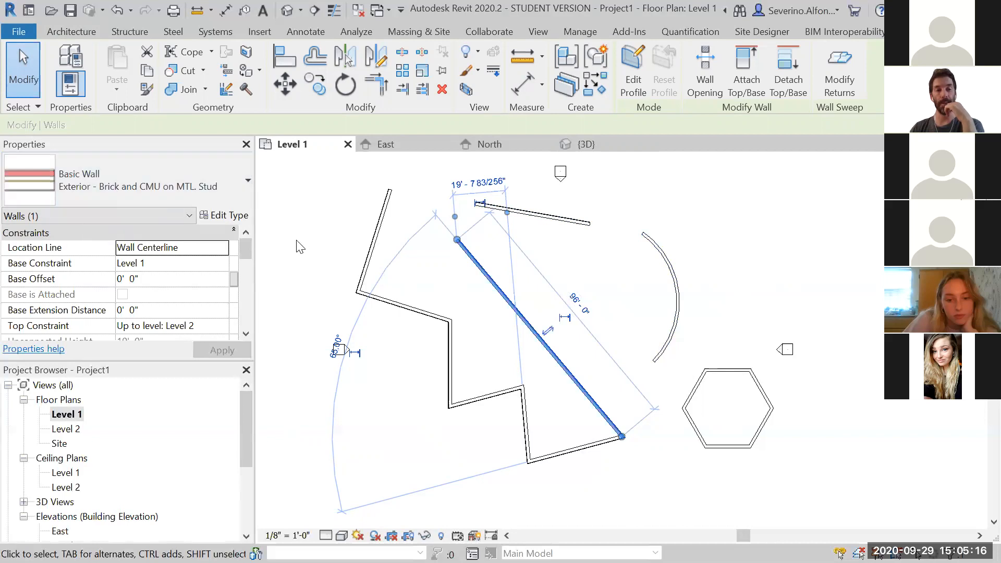
pyautogui.click(206, 183)
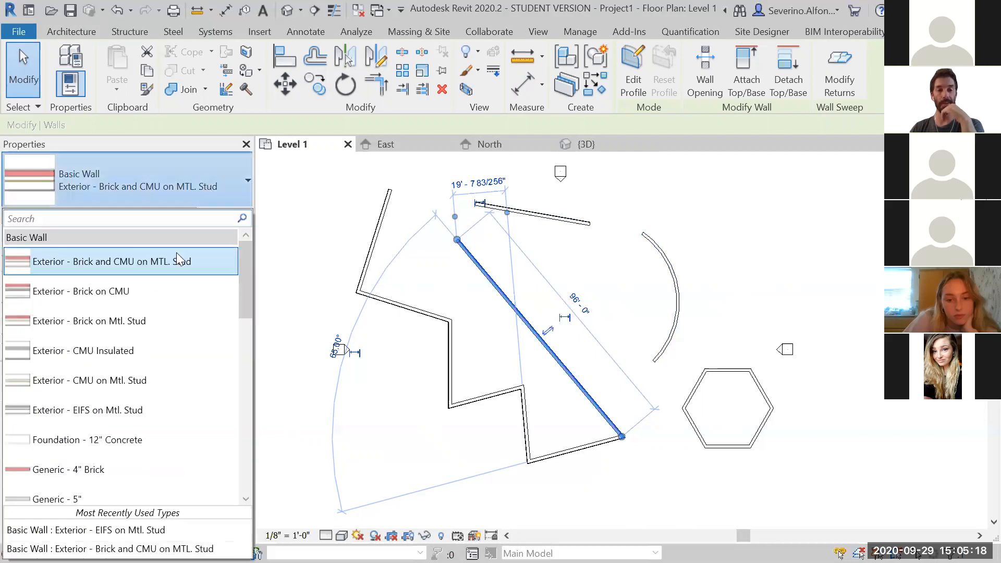
pyautogui.click(166, 160)
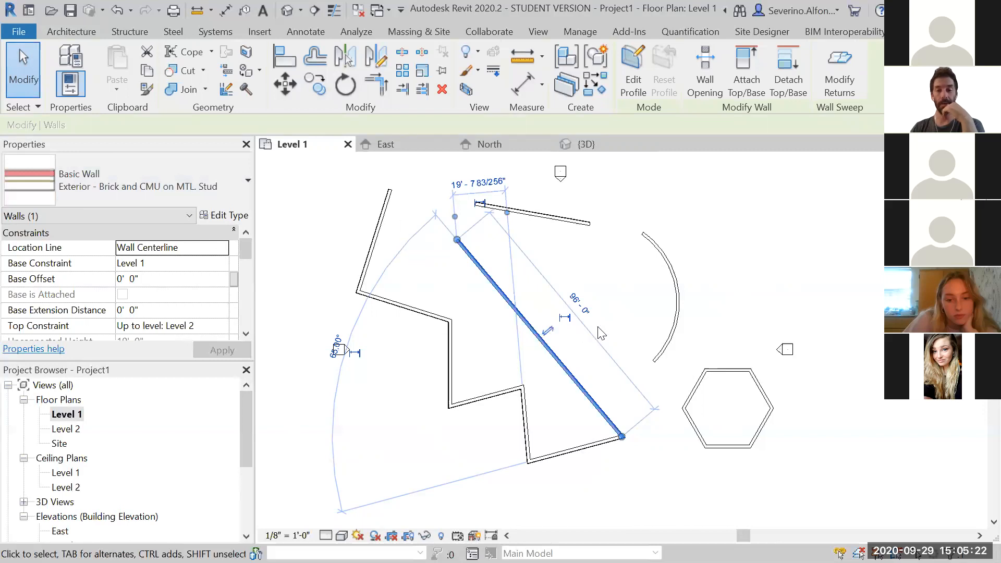
# Zoom in on the selected diagonal wall to examine its orientation flip control
pyautogui.scroll(5, 583, 352)
pyautogui.scroll(-5, 583, 353)
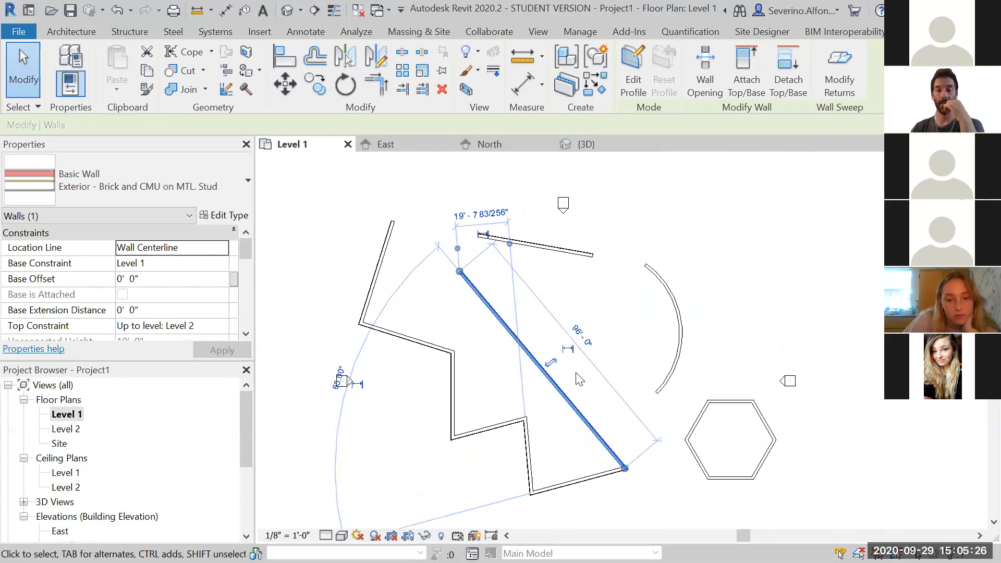
pyautogui.scroll(4, 562, 378)
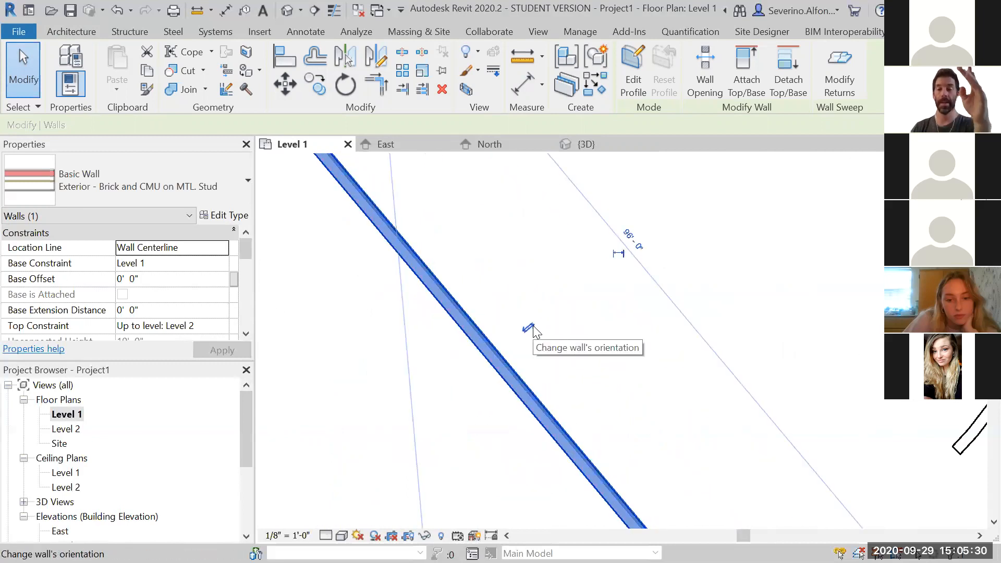
pyautogui.scroll(-4, 533, 330)
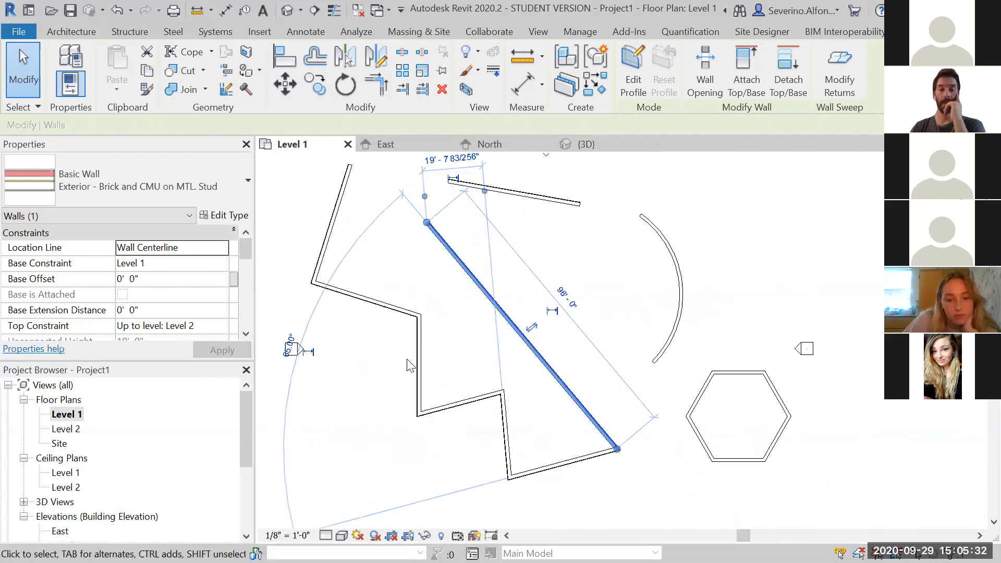
pyautogui.scroll(-1, 380, 372)
pyautogui.moveTo(380, 372); pyautogui.dragTo(437, 322, button='middle')
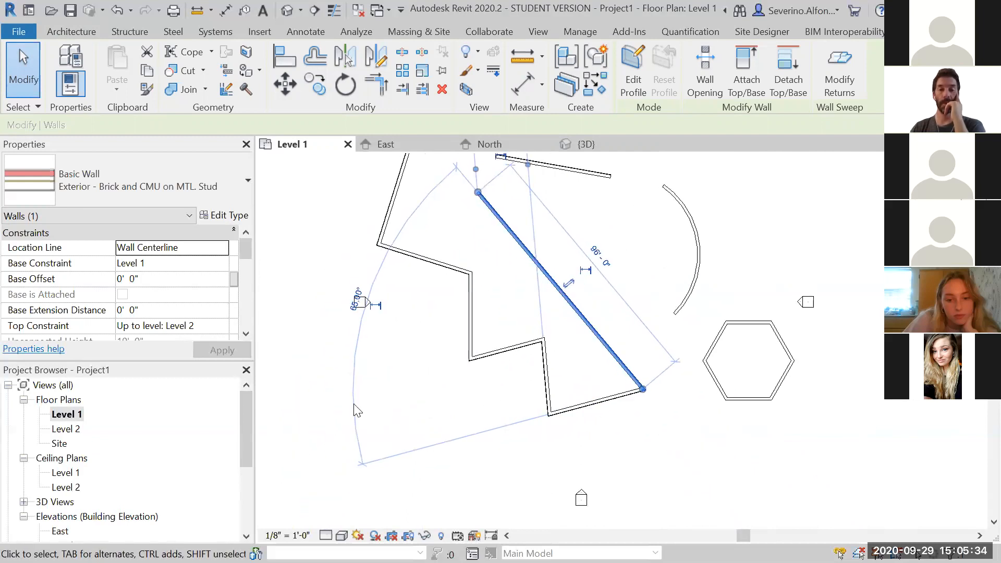
pyautogui.scroll(4, 350, 367)
pyautogui.scroll(-3, 453, 357)
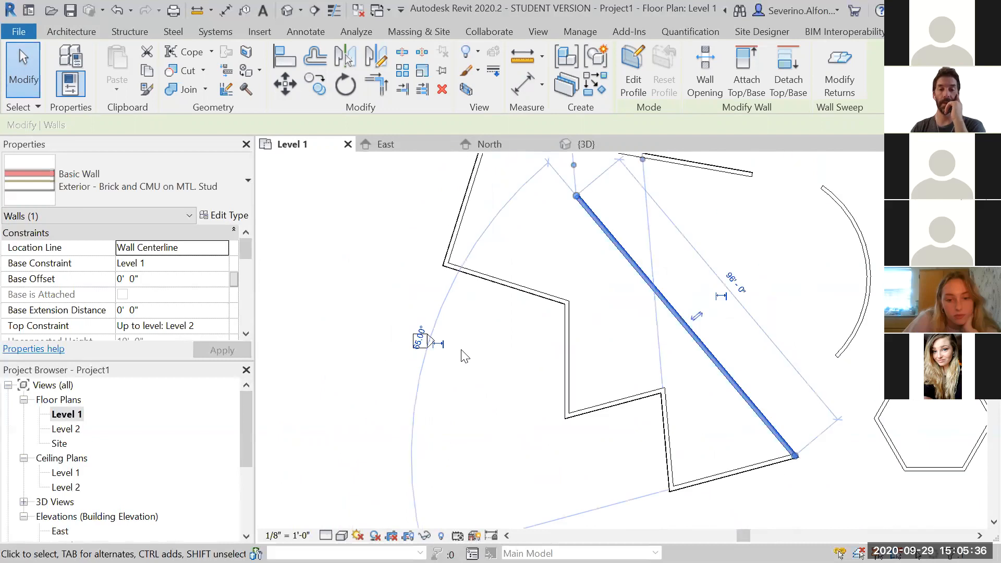
pyautogui.scroll(-2, 466, 356)
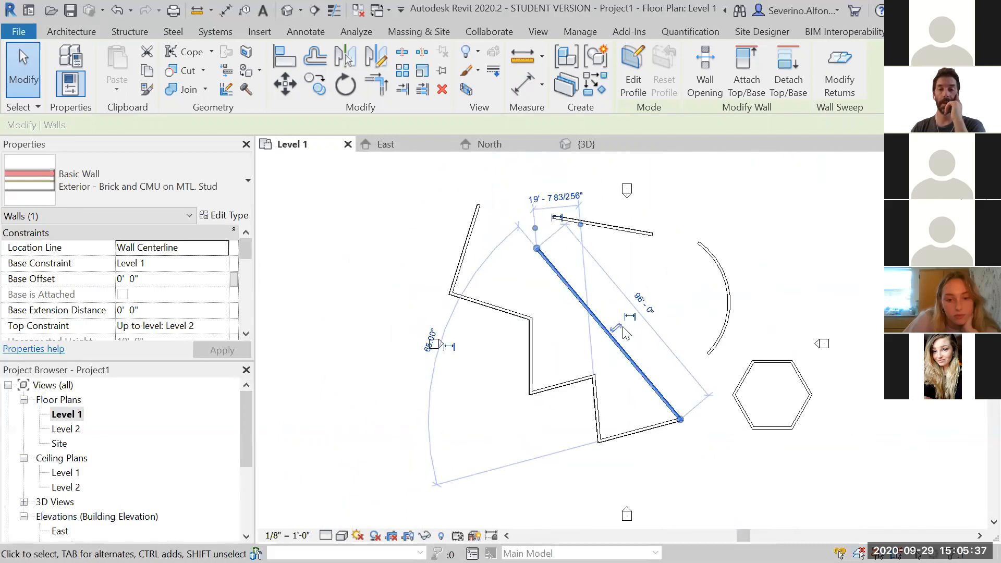
pyautogui.click(783, 271)
# Add the zigzag walls to the diagonal wall's selection, then remove them again one by one
pyautogui.moveTo(716, 374); pyautogui.dragTo(660, 357, button='middle')
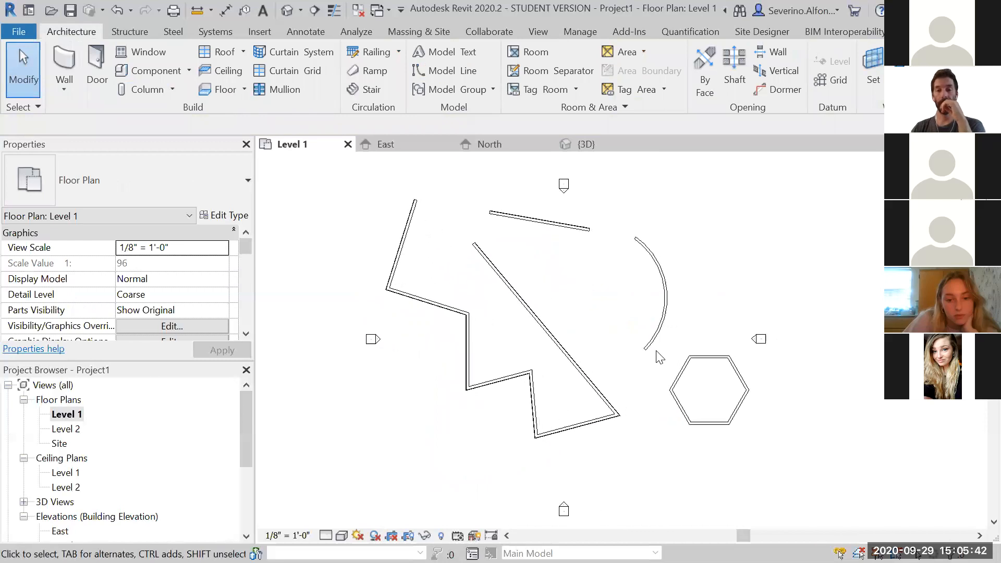
pyautogui.click(592, 384)
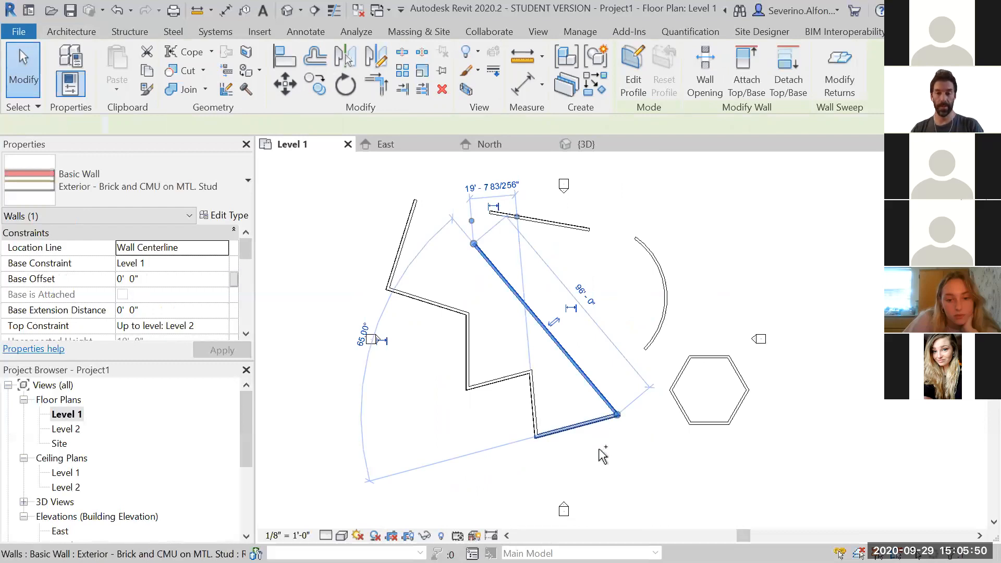
pyautogui.keyDown('ctrl'); pyautogui.click(573, 427); pyautogui.keyUp('ctrl')
pyautogui.keyDown('ctrl'); pyautogui.click(507, 383); pyautogui.keyUp('ctrl')
pyautogui.keyDown('ctrl'); pyautogui.click(475, 357); pyautogui.keyUp('ctrl')
pyautogui.keyDown('ctrl'); pyautogui.click(436, 310); pyautogui.keyUp('ctrl')
pyautogui.keyDown('ctrl'); pyautogui.click(405, 253); pyautogui.keyUp('ctrl')
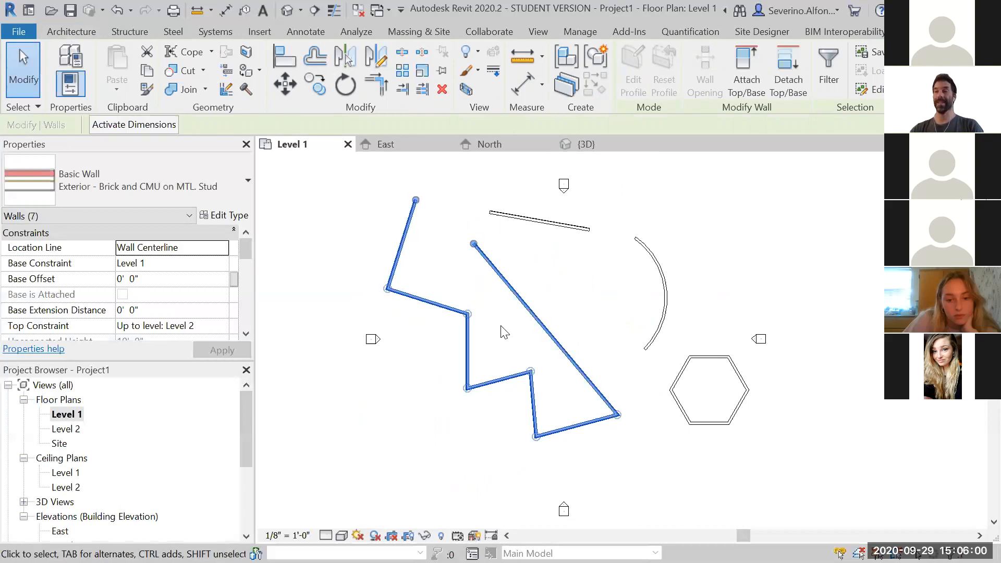
pyautogui.keyDown('shift'); pyautogui.click(448, 311); pyautogui.keyUp('shift')
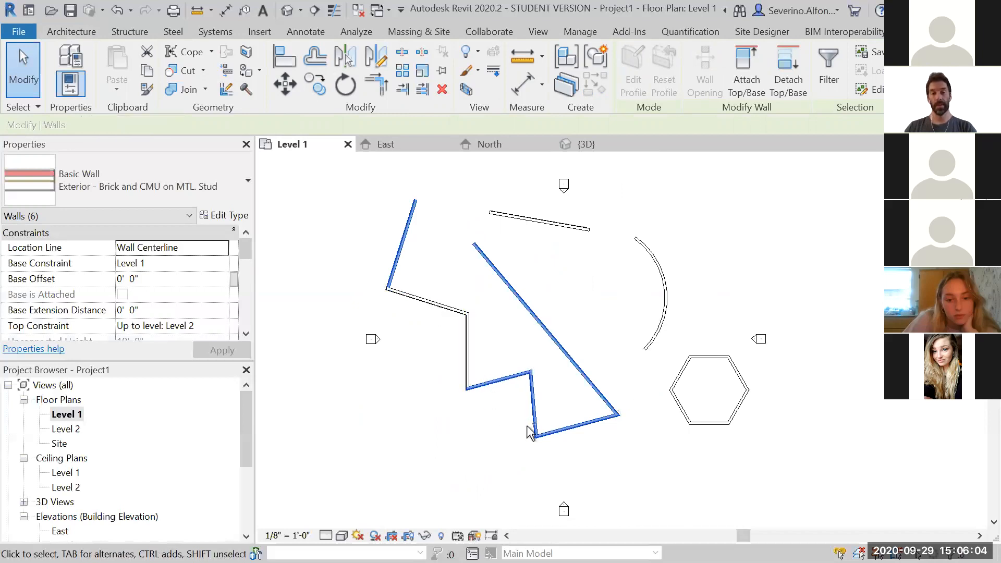
pyautogui.keyDown('shift'); pyautogui.click(577, 426); pyautogui.keyUp('shift')
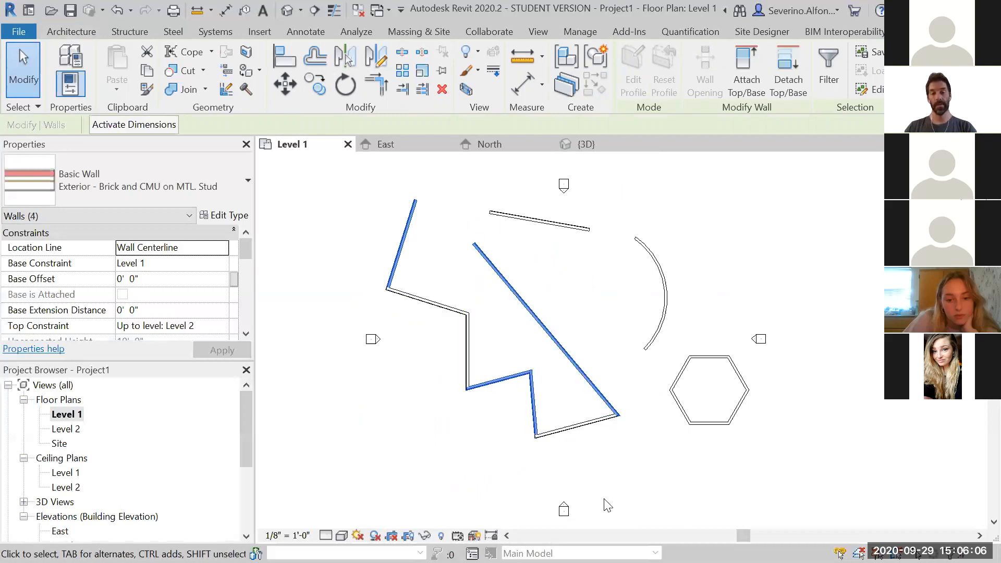
pyautogui.keyDown('shift'); pyautogui.click(403, 268); pyautogui.keyUp('shift')
pyautogui.keyDown('shift'); pyautogui.click(400, 263); pyautogui.keyUp('shift')
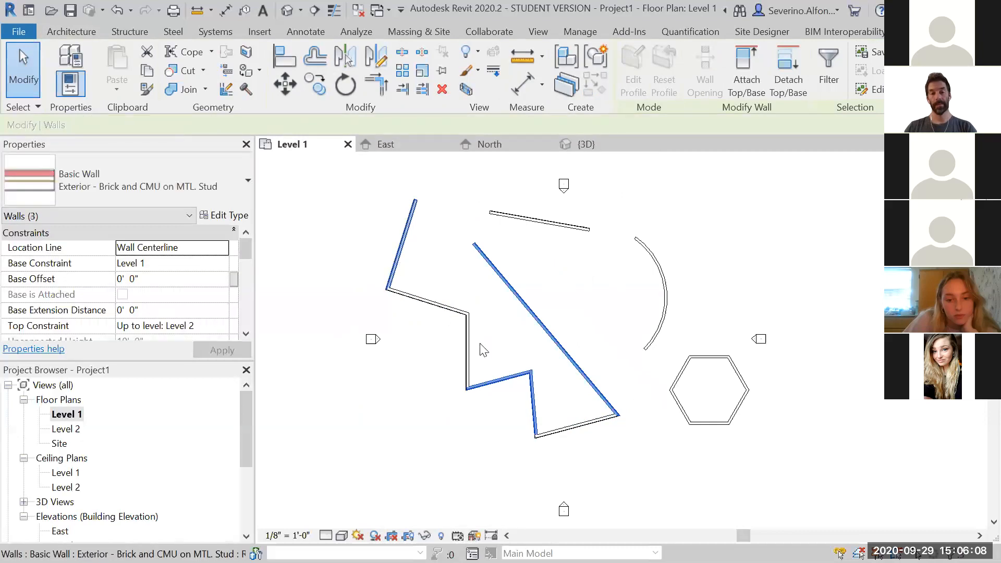
pyautogui.keyDown('shift'); pyautogui.click(514, 378); pyautogui.keyUp('shift')
pyautogui.keyDown('shift'); pyautogui.click(536, 407); pyautogui.keyUp('shift')
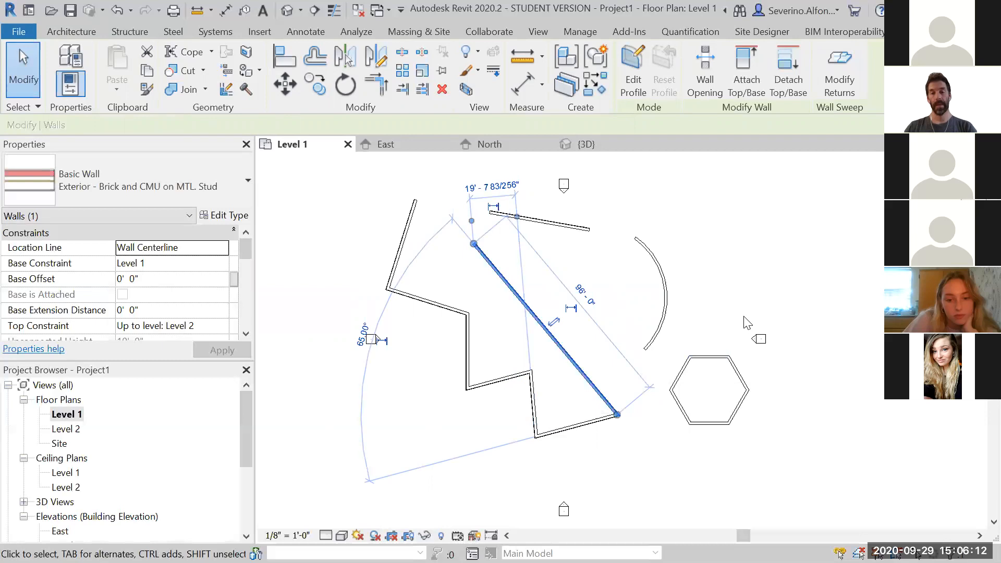
pyautogui.click(780, 276)
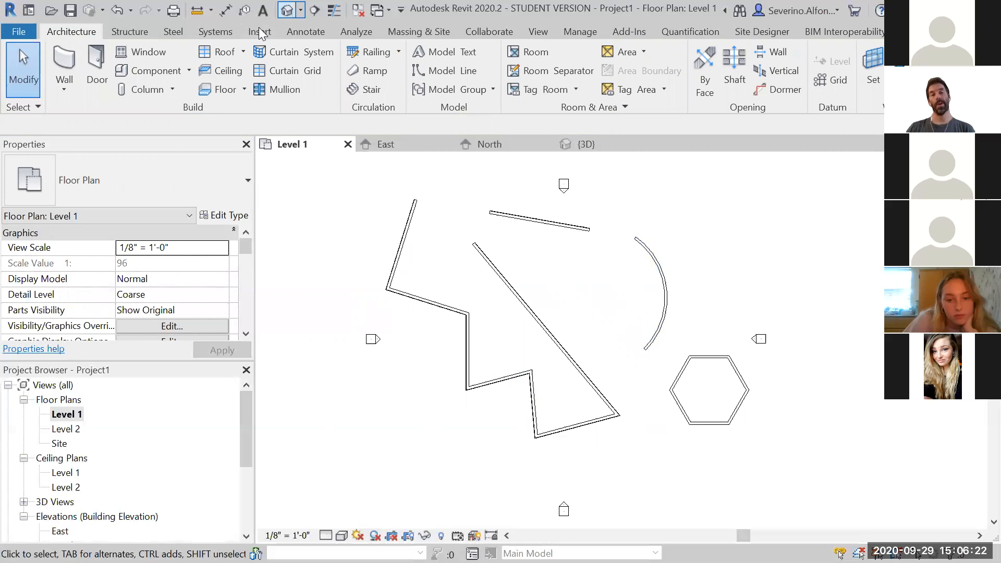
# Open the default 3D view and zoom in and out around the wall layout
pyautogui.click(287, 10)
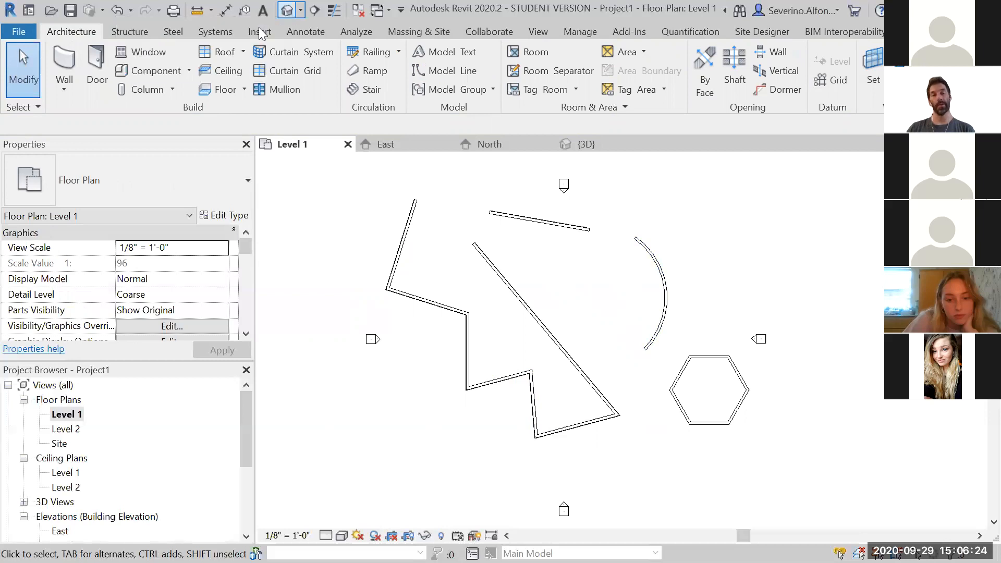
pyautogui.scroll(-3, 551, 413)
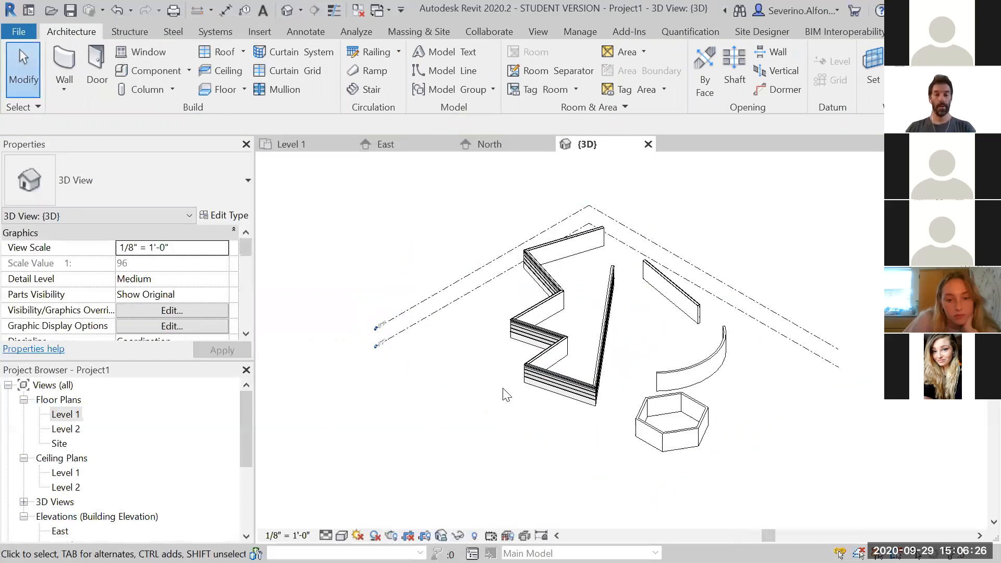
pyautogui.scroll(5, 543, 360)
pyautogui.scroll(-3, 542, 360)
pyautogui.scroll(3, 543, 360)
pyautogui.scroll(-3, 543, 360)
pyautogui.scroll(2, 543, 360)
pyautogui.moveTo(550, 342); pyautogui.dragTo(505, 324, button='middle')
pyautogui.keyDown('ctrl'); pyautogui.moveTo(485, 269); pyautogui.dragTo(536, 293, button='middle'); pyautogui.keyUp('ctrl')
pyautogui.press('alt')
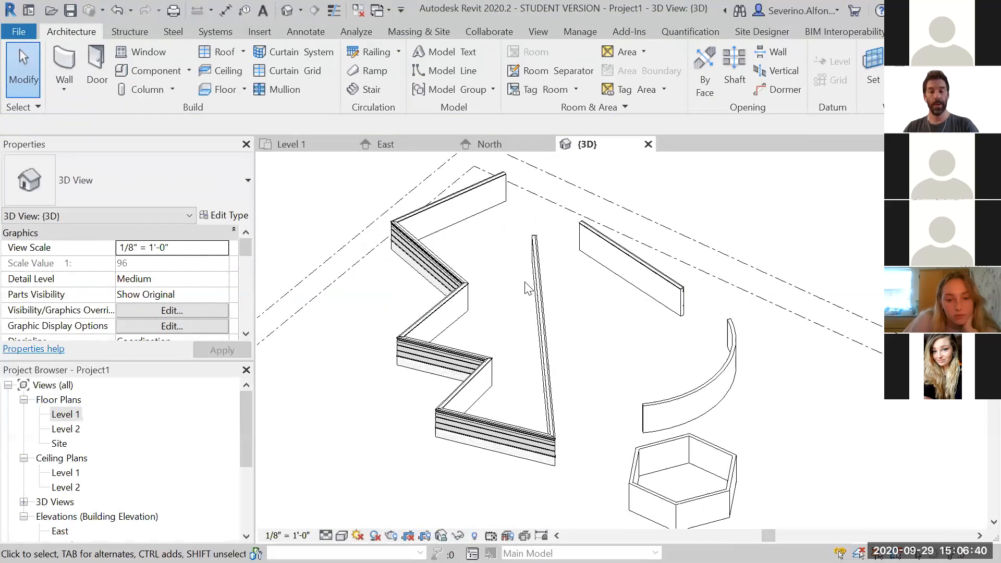
# Orbit and zoom the 3D view to inspect the walls from different angles
pyautogui.keyDown('shift'); pyautogui.moveTo(471, 256); pyautogui.dragTo(517, 279, button='middle'); pyautogui.keyUp('shift')
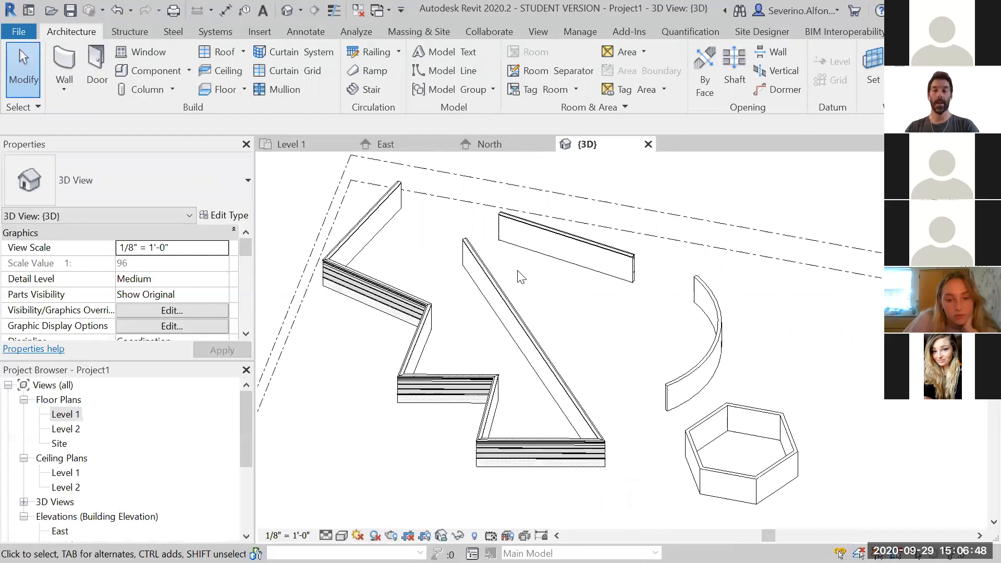
pyautogui.scroll(-3, 516, 281)
pyautogui.scroll(3, 476, 313)
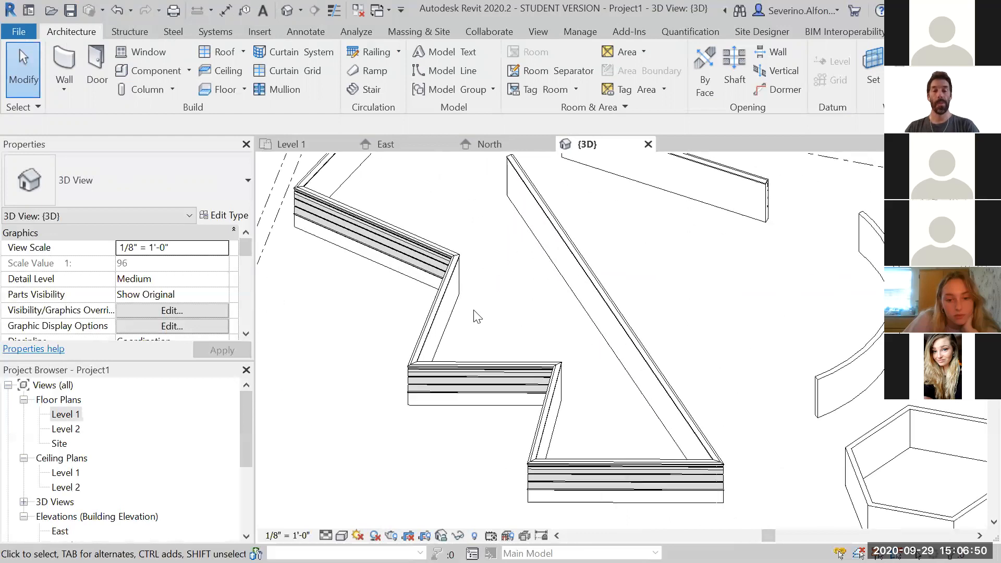
pyautogui.scroll(-3, 476, 314)
pyautogui.keyDown('shift'); pyautogui.moveTo(476, 313); pyautogui.dragTo(454, 290, button='middle'); pyautogui.keyUp('shift')
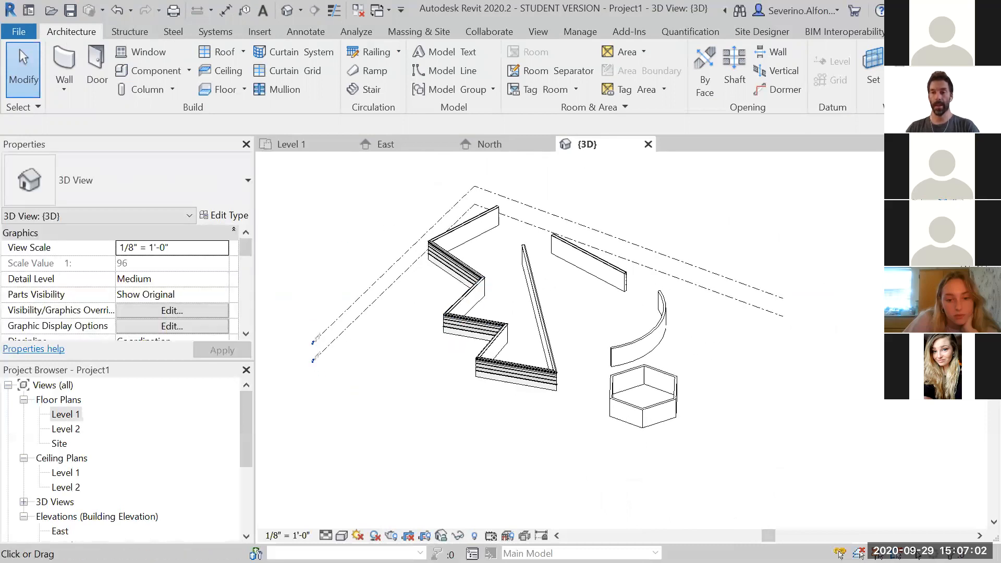
pyautogui.keyDown('shift'); pyautogui.moveTo(527, 328); pyautogui.dragTo(548, 329, button='middle'); pyautogui.keyUp('shift')
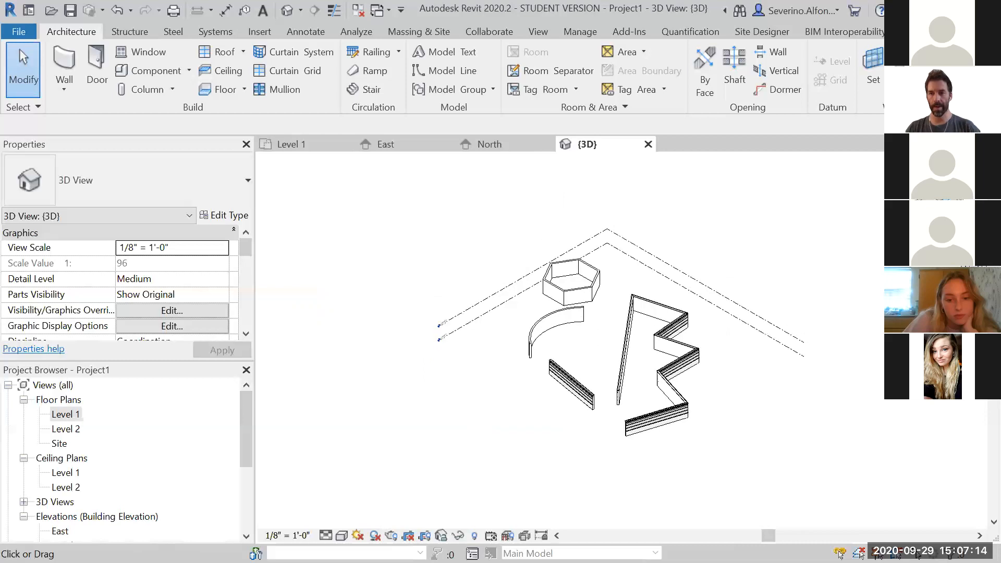
pyautogui.scroll(1, 733, 409)
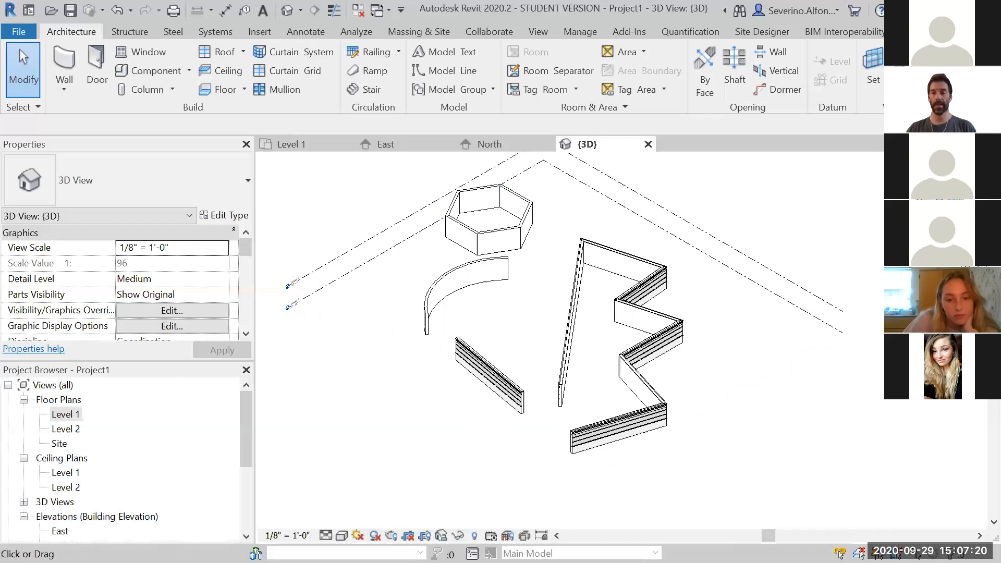
# Use the ViewCube to view the model from other corners and from below, then return to the home view
pyautogui.click(960, 188)
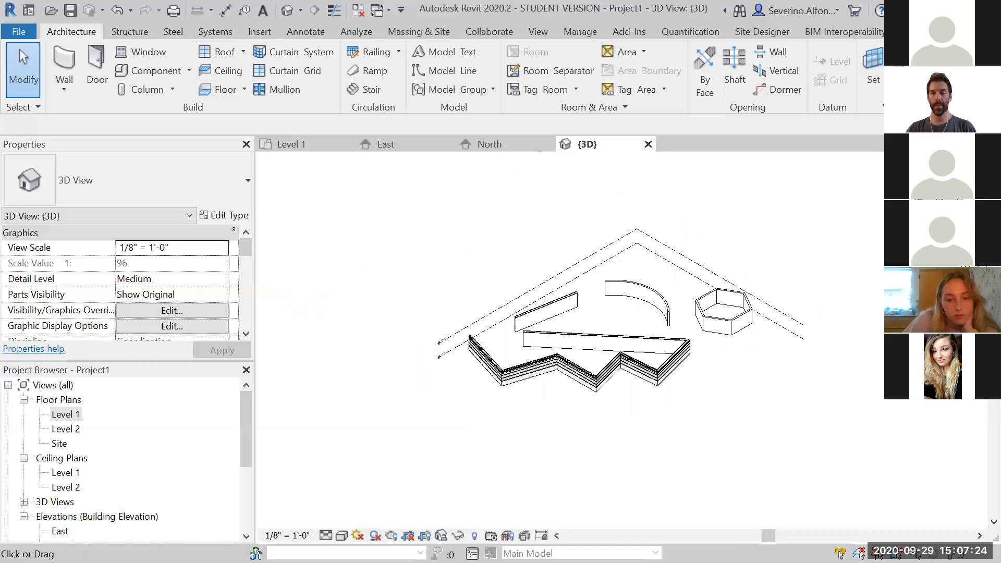
pyautogui.click(940, 208)
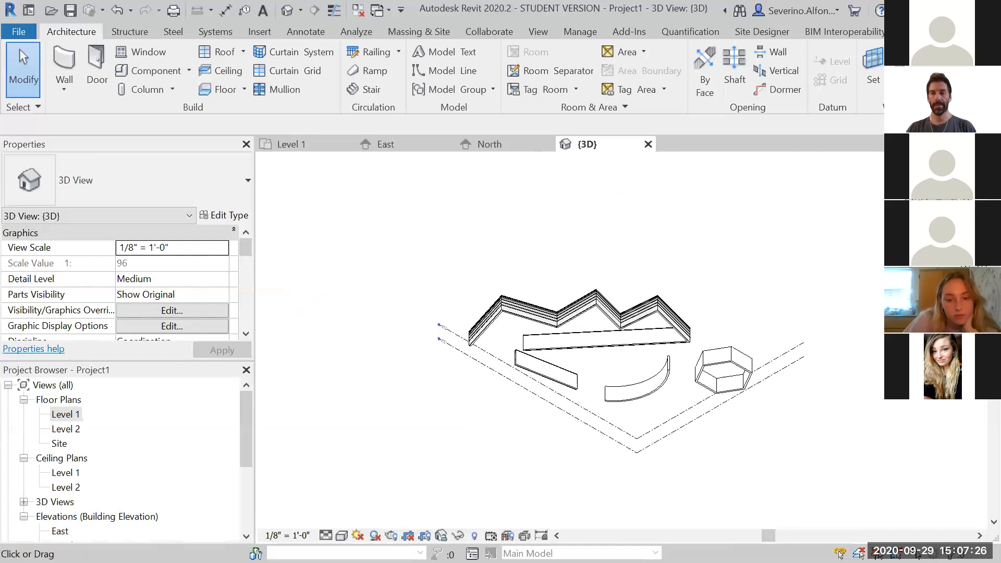
pyautogui.click(940, 170)
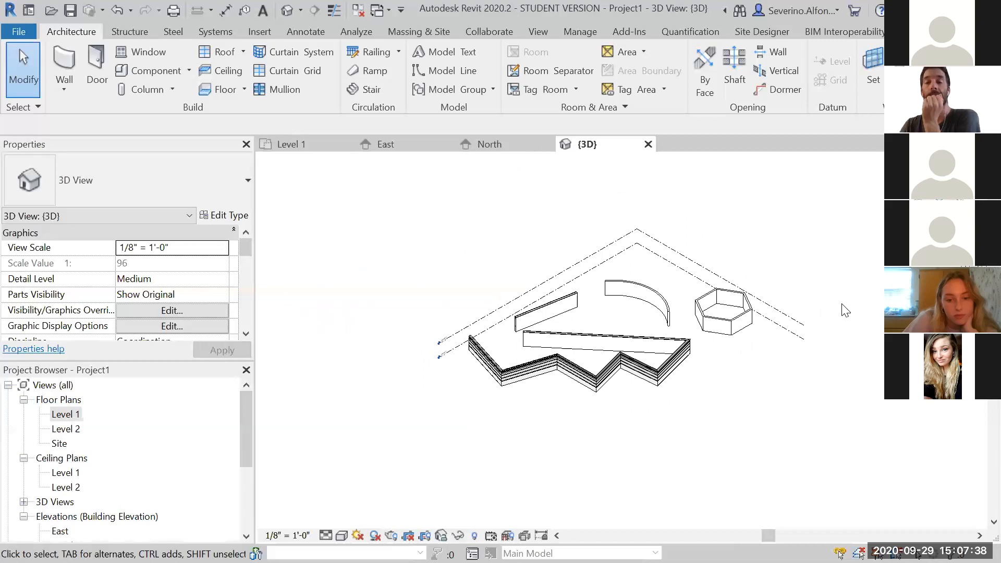
pyautogui.keyDown('shift'); pyautogui.moveTo(662, 388); pyautogui.dragTo(715, 421, button='middle'); pyautogui.keyUp('shift')
pyautogui.keyDown('shift'); pyautogui.moveTo(782, 412); pyautogui.dragTo(701, 402, button='middle'); pyautogui.keyUp('shift')
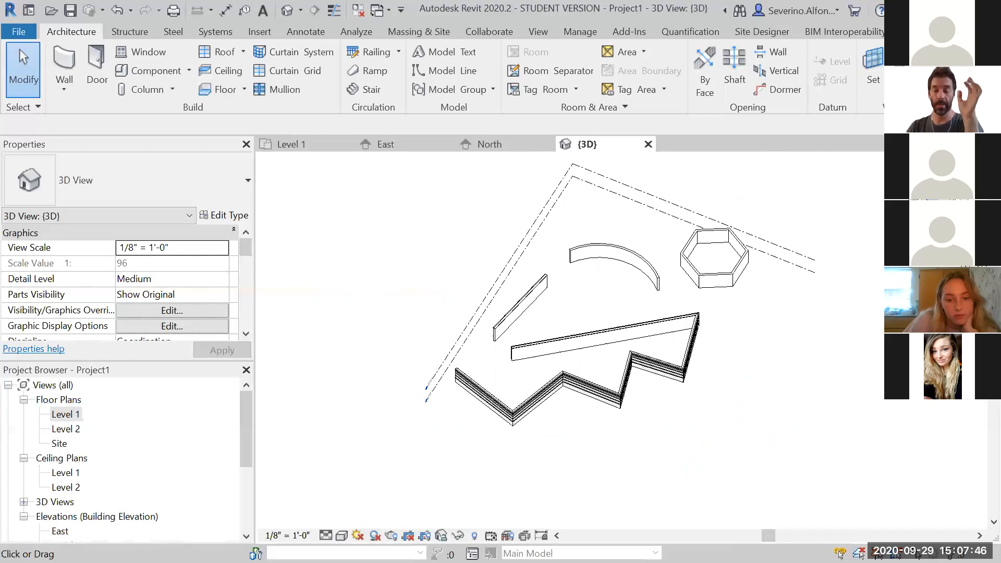
pyautogui.click(942, 200)
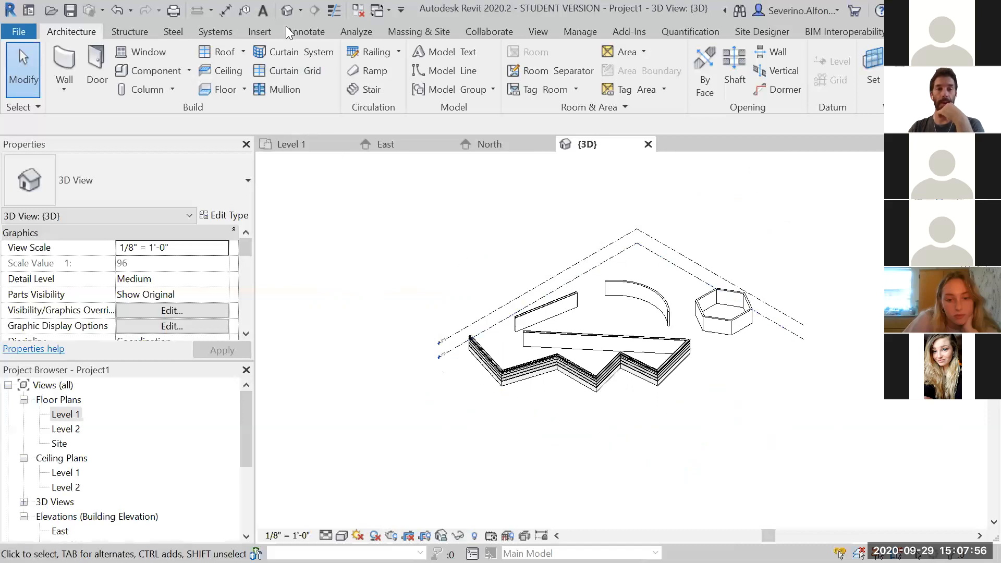
# Zoom in on the level markers and select the Level 2 plane to examine it, then deselect it
pyautogui.scroll(5, 417, 313)
pyautogui.scroll(2, 444, 449)
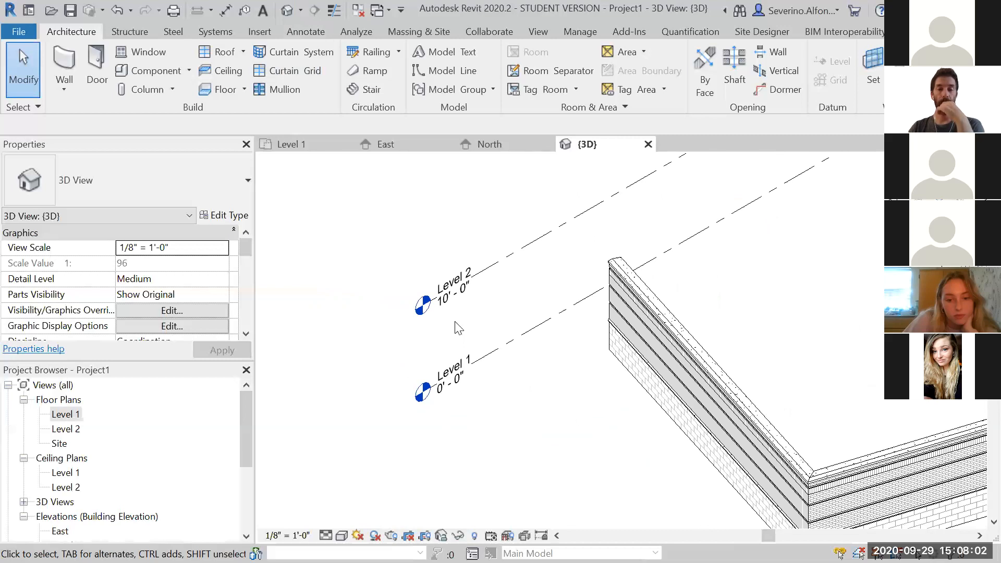
pyautogui.scroll(-1, 326, 319)
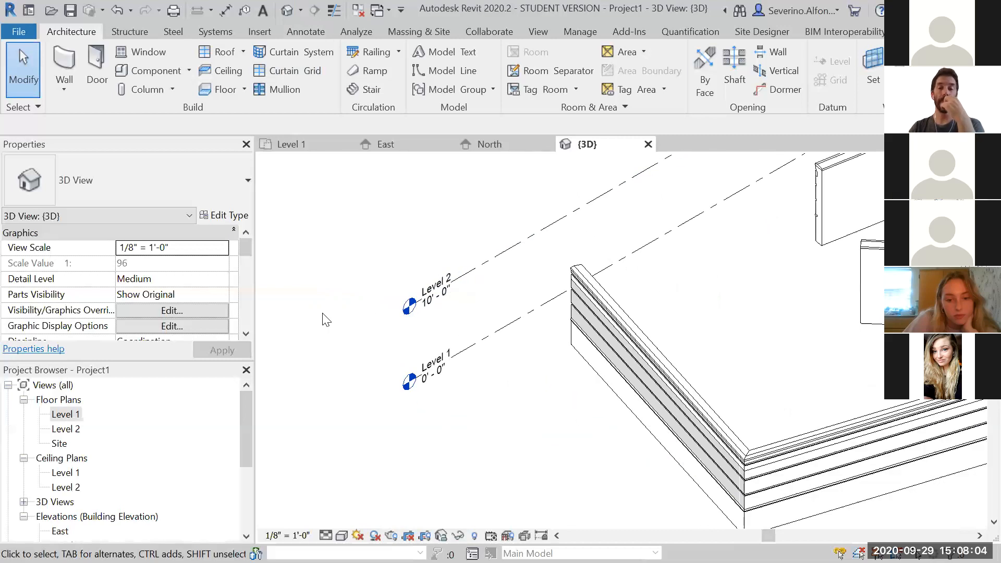
pyautogui.click(482, 264)
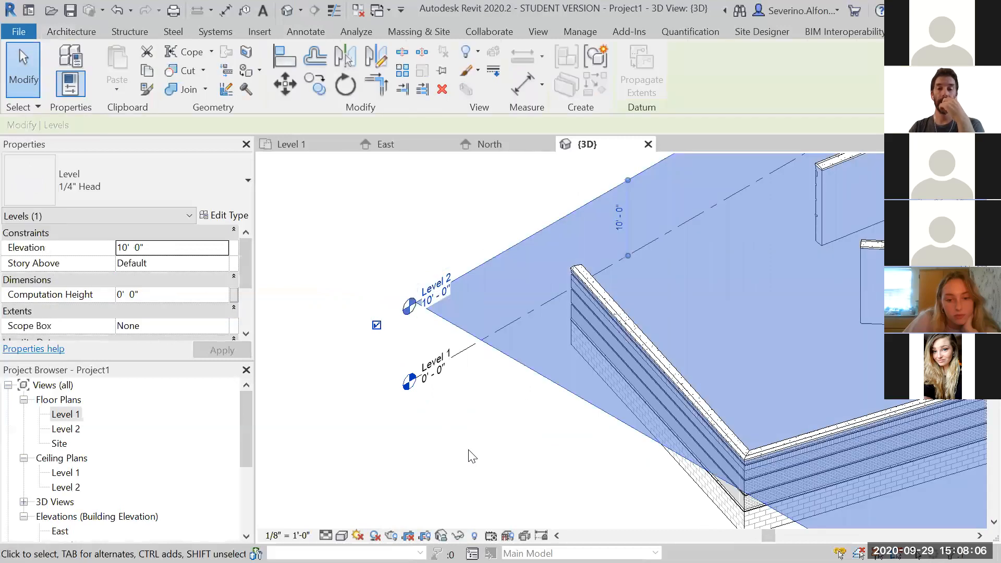
pyautogui.click(470, 433)
pyautogui.scroll(-1, 470, 425)
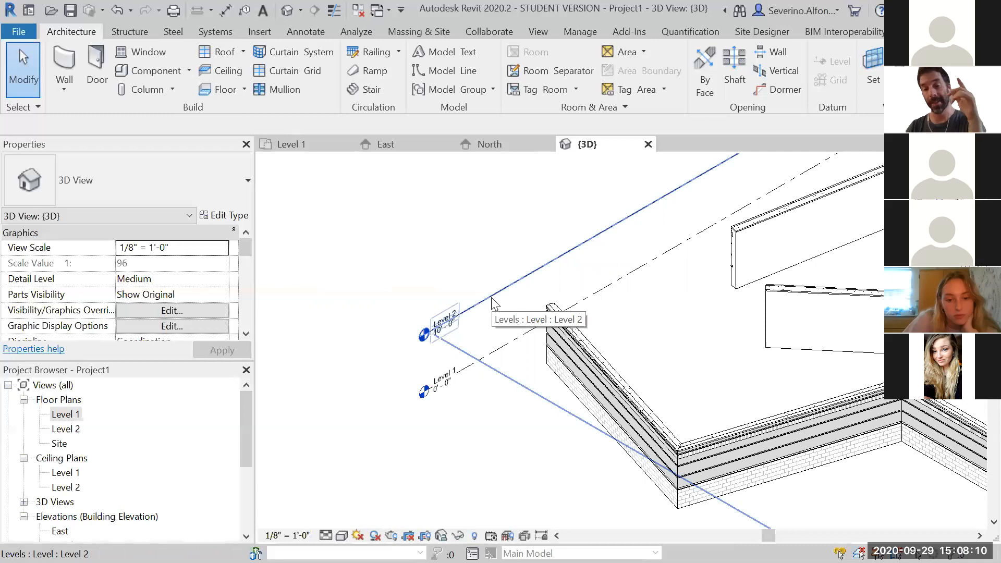
pyautogui.click(491, 301)
pyautogui.scroll(-2, 490, 302)
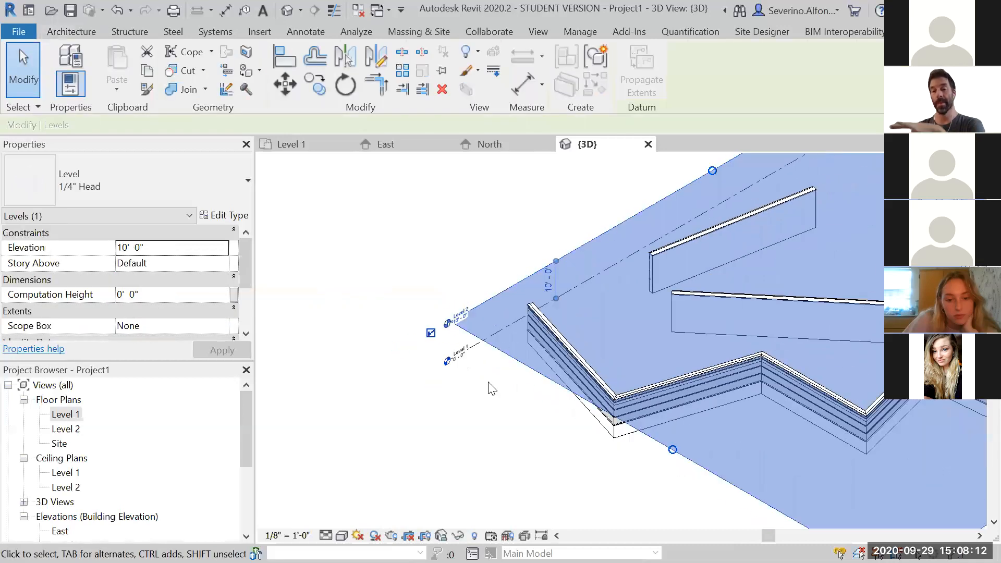
pyautogui.scroll(-1, 491, 390)
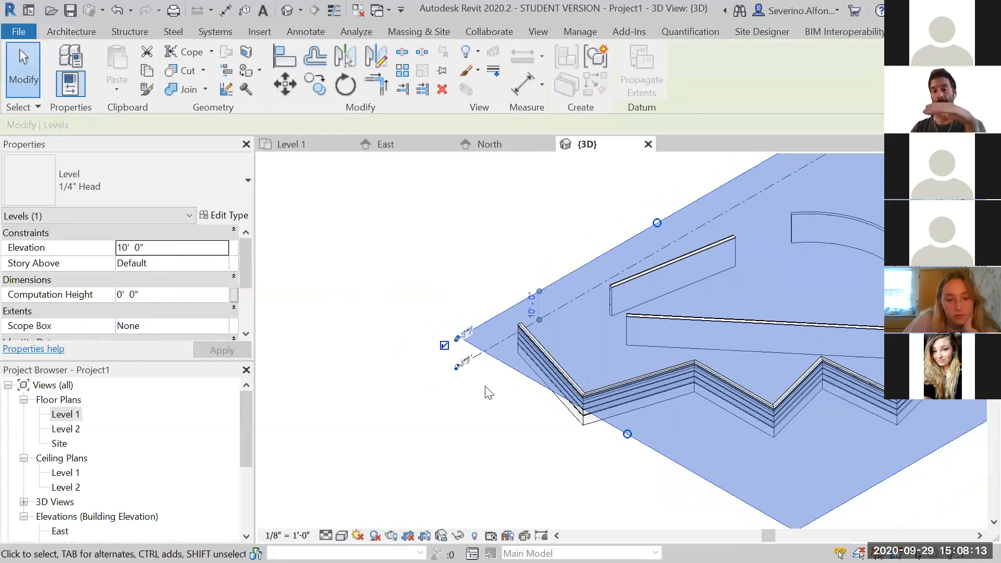
pyautogui.click(450, 430)
pyautogui.click(498, 348)
pyautogui.click(471, 438)
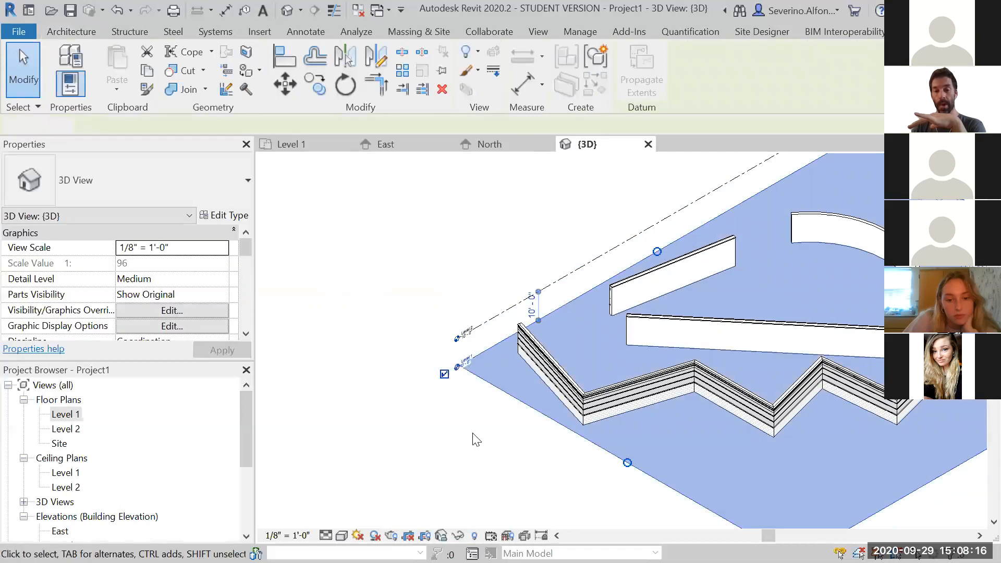
pyautogui.scroll(2, 490, 335)
pyautogui.scroll(-5, 490, 237)
pyautogui.moveTo(811, 310); pyautogui.dragTo(595, 371, button='middle')
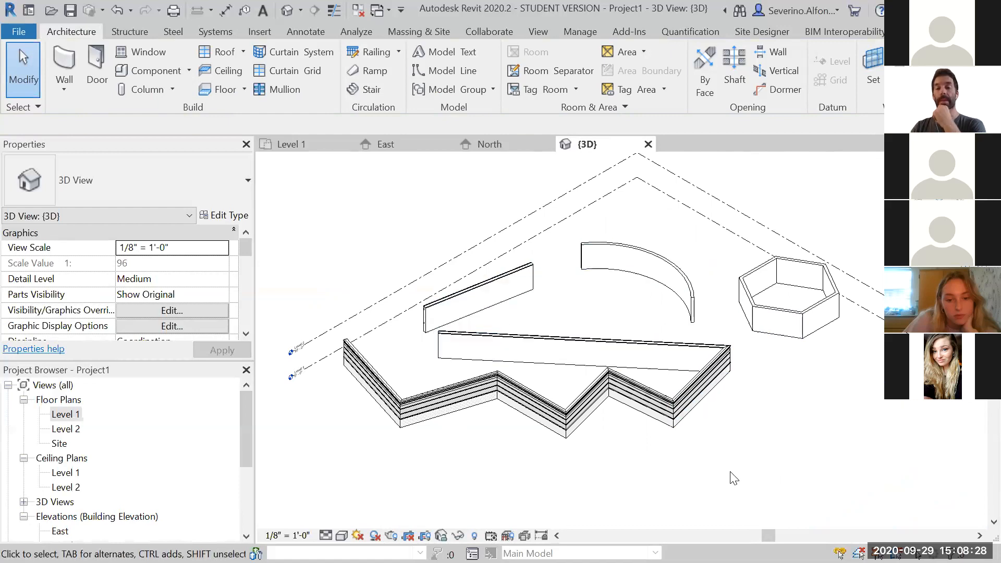
# Open the East elevation view from the project browser
pyautogui.scroll(6, 302, 398)
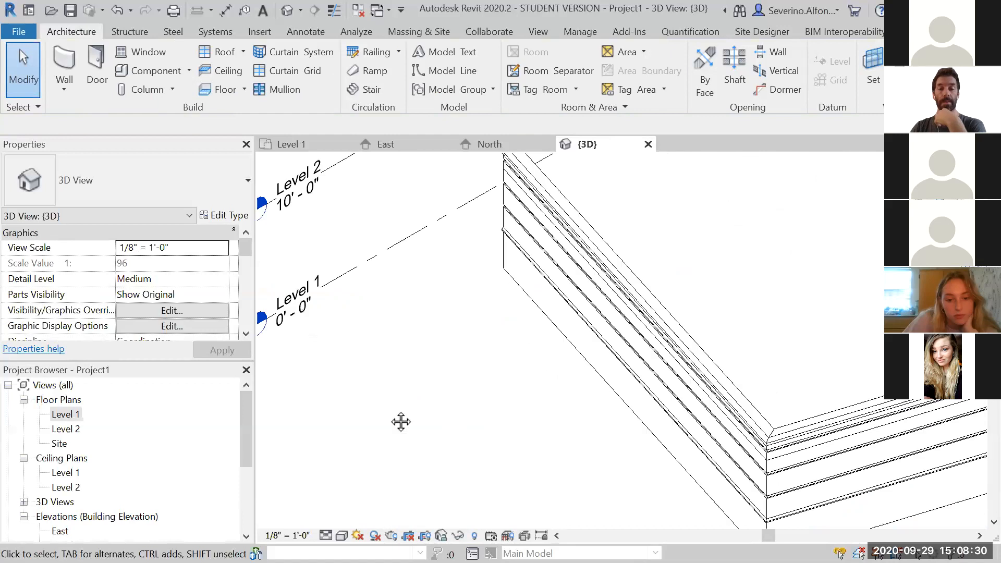
pyautogui.scroll(-3, 517, 400)
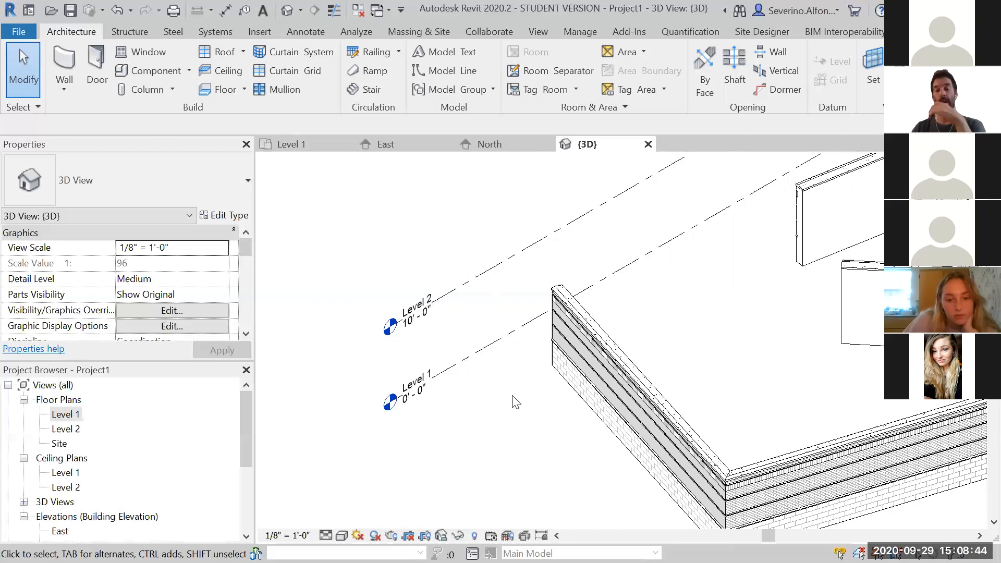
pyautogui.scroll(-6, 515, 402)
pyautogui.moveTo(855, 442); pyautogui.dragTo(740, 425, button='middle')
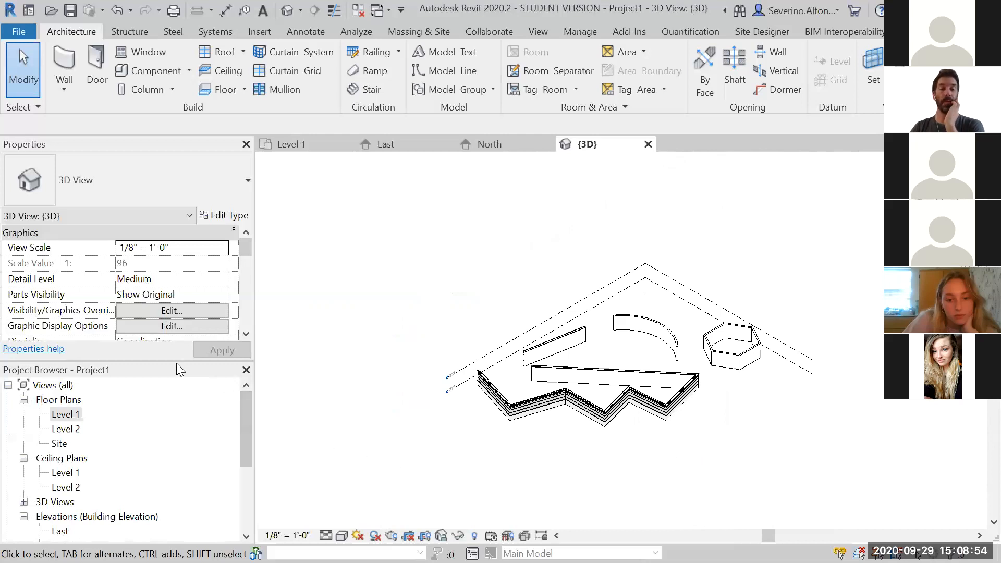
pyautogui.moveTo(176, 361); pyautogui.dragTo(176, 339)
pyautogui.moveTo(245, 395); pyautogui.dragTo(250, 428)
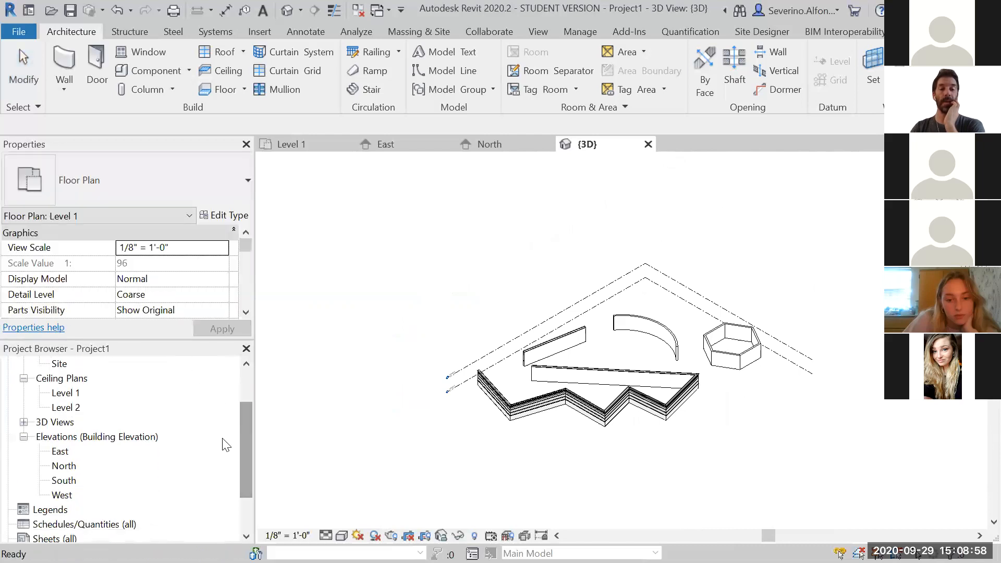
pyautogui.doubleClick(62, 452)
# Zoom into the East elevation's level heads, selecting Level 1 and Level 2 in turn to inspect them
pyautogui.moveTo(778, 441); pyautogui.dragTo(626, 449, button='middle')
pyautogui.scroll(3, 744, 371)
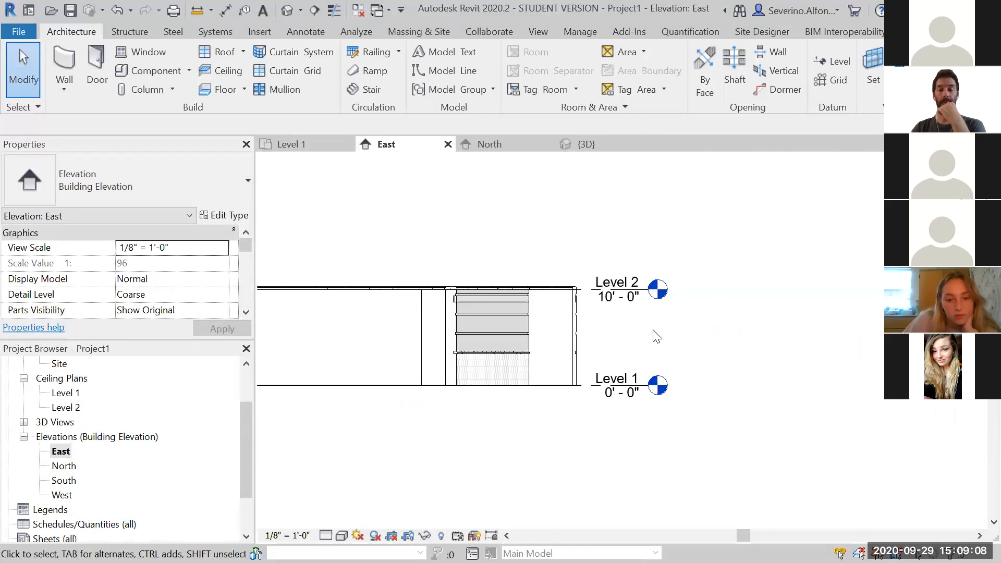
pyautogui.scroll(4, 655, 336)
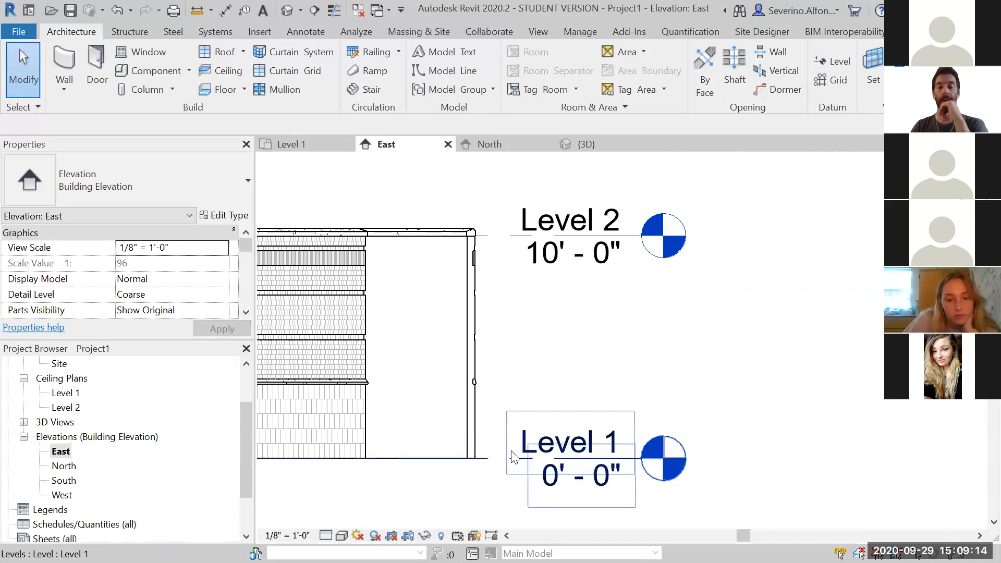
pyautogui.click(493, 460)
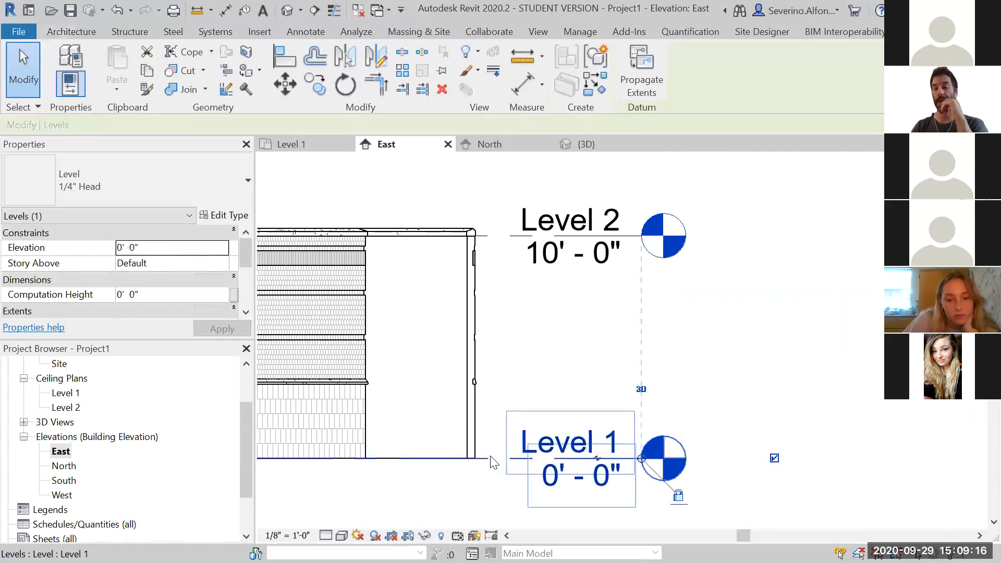
pyautogui.click(782, 360)
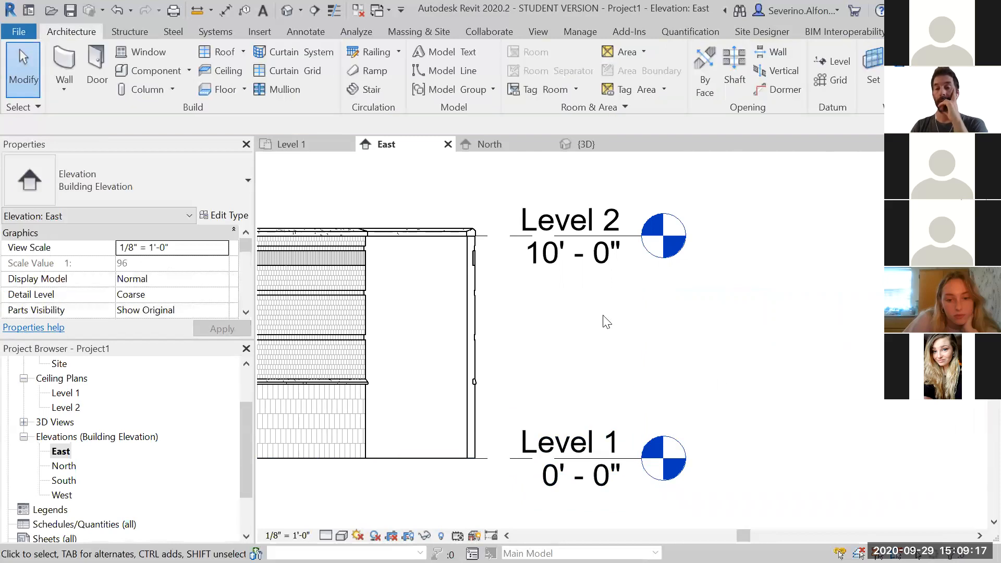
pyautogui.click(493, 244)
pyautogui.click(809, 333)
pyautogui.scroll(-1, 812, 334)
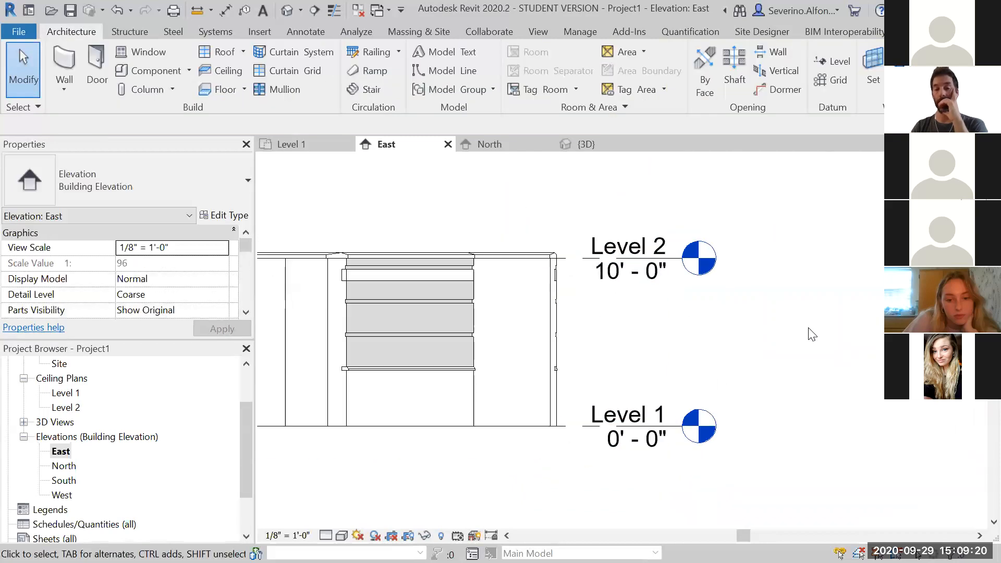
pyautogui.scroll(1, 720, 356)
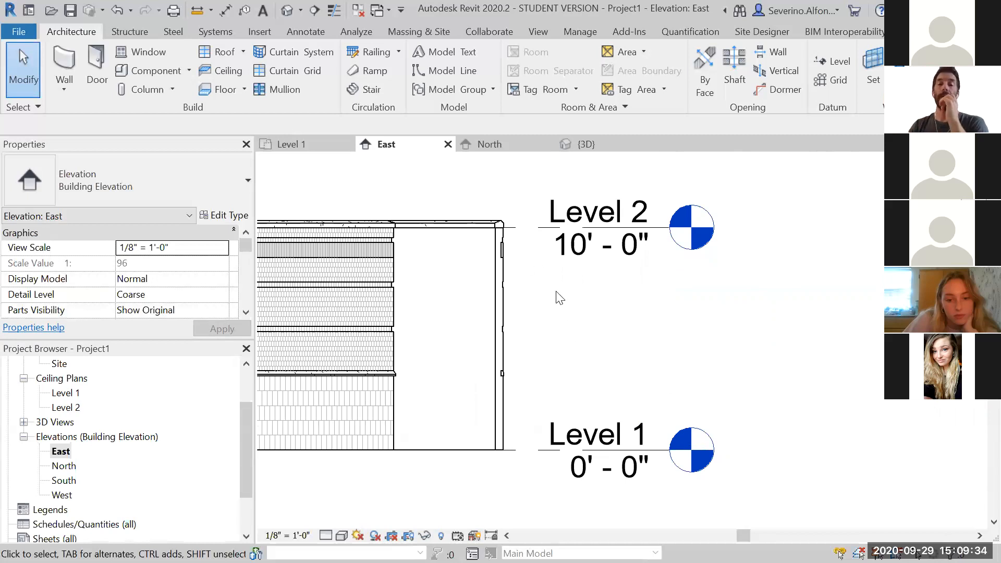
pyautogui.scroll(-3, 568, 353)
pyautogui.moveTo(568, 356); pyautogui.dragTo(756, 352, button='middle')
pyautogui.scroll(3, 756, 352)
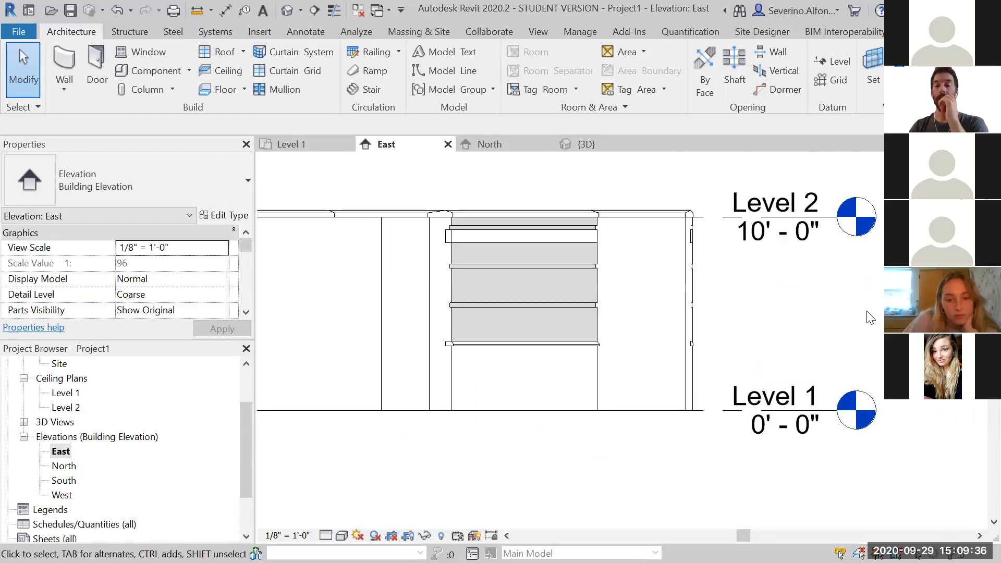
pyautogui.moveTo(808, 313); pyautogui.dragTo(645, 313, button='middle')
# Select Level 2 and drag its end extent further to the right
pyautogui.click(545, 236)
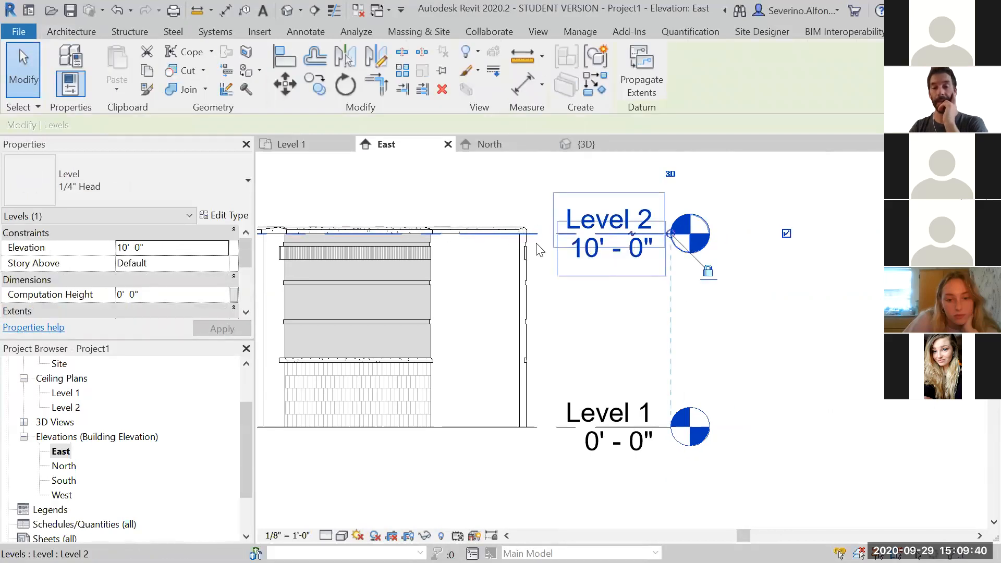
pyautogui.scroll(2, 677, 233)
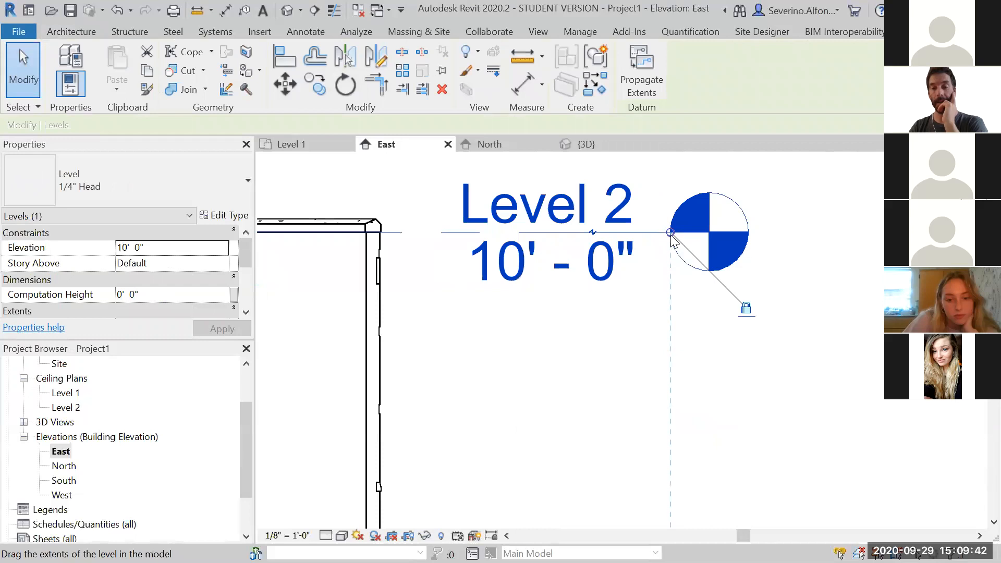
pyautogui.scroll(-2, 671, 236)
pyautogui.moveTo(670, 235); pyautogui.dragTo(906, 234)
pyautogui.scroll(-2, 850, 283)
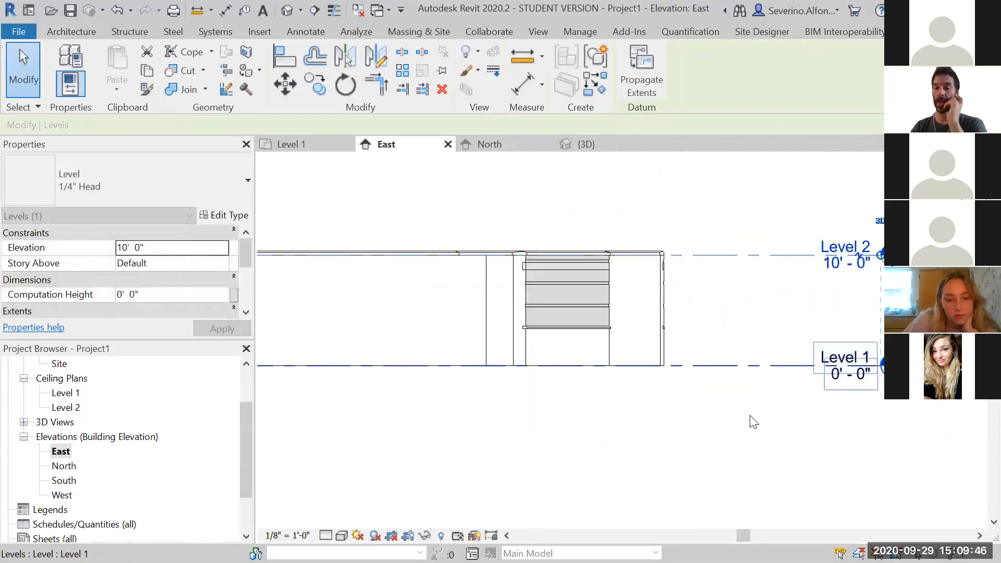
# Set Level 2's elevation to 15' 0" in the East elevation
pyautogui.click(705, 437)
pyautogui.moveTo(751, 331); pyautogui.dragTo(673, 346, button='middle')
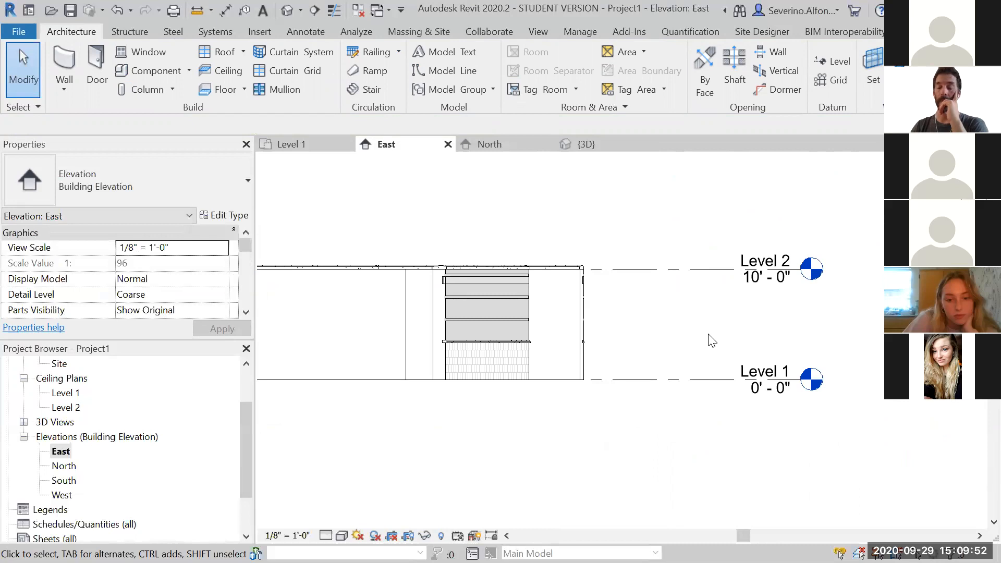
pyautogui.scroll(2, 750, 322)
pyautogui.moveTo(750, 323); pyautogui.dragTo(641, 293, button='middle')
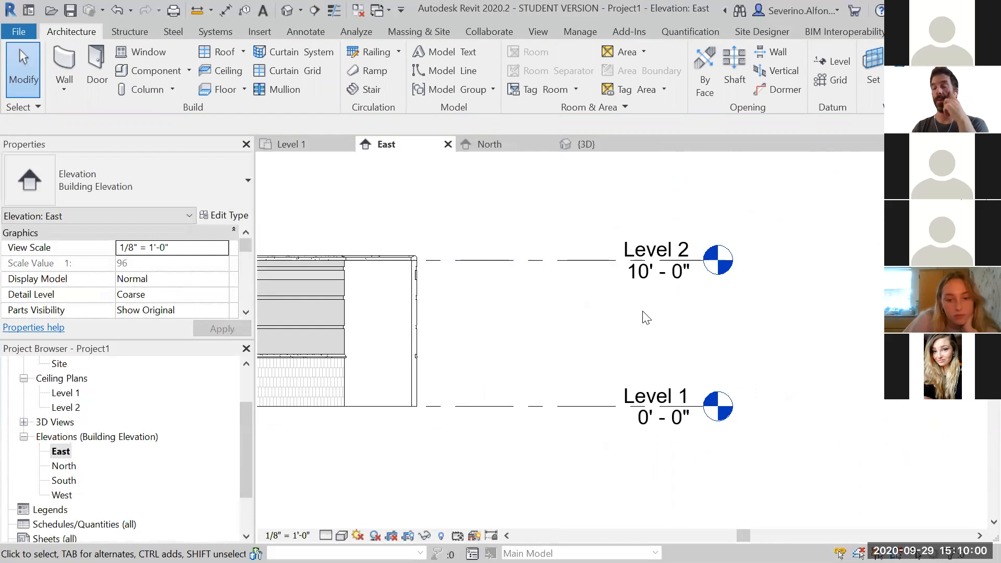
pyautogui.scroll(1, 648, 286)
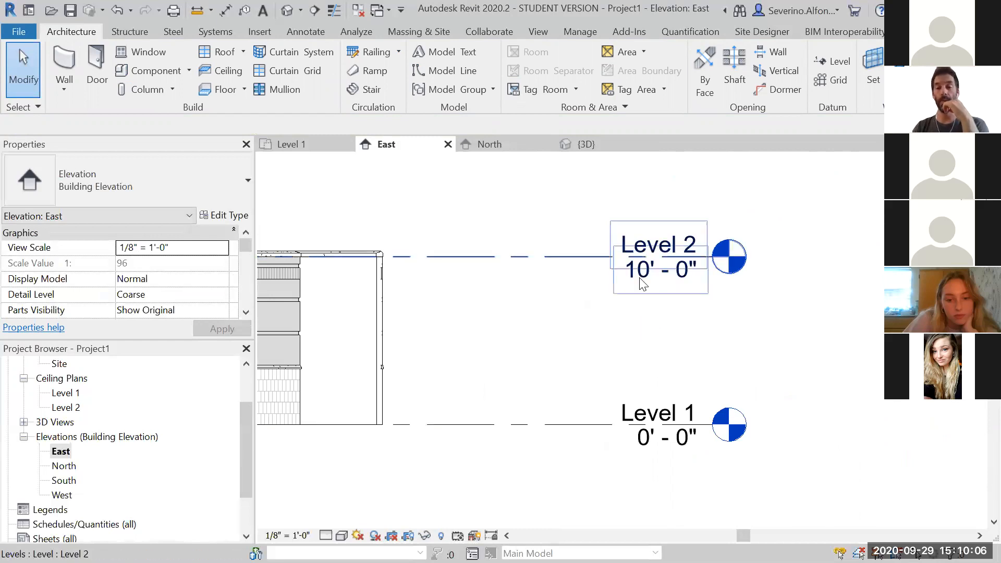
pyautogui.click(643, 284)
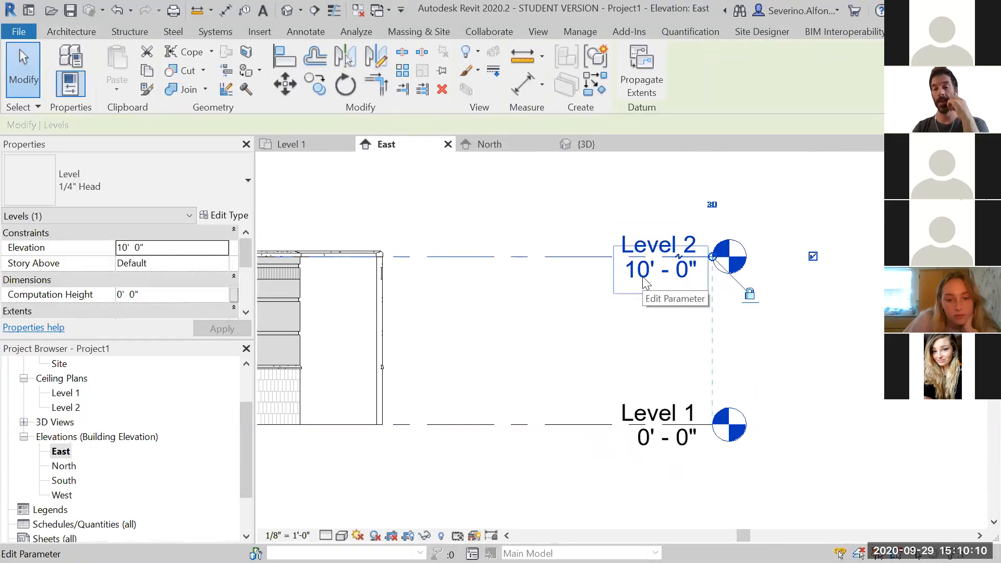
pyautogui.click(647, 283)
pyautogui.press('BackSpace')
pyautogui.press('BackSpace')
pyautogui.write('15\' 0"')
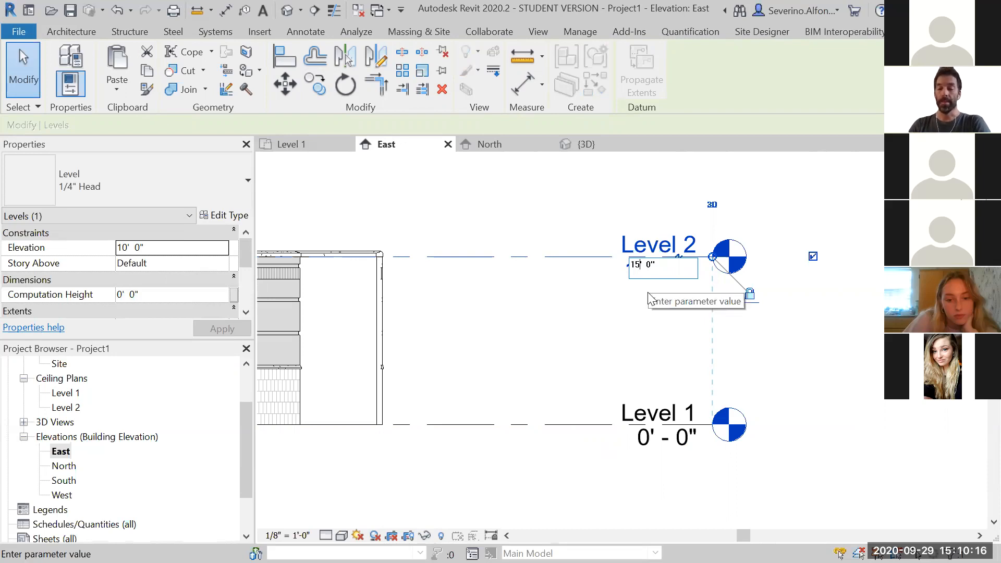
pyautogui.press('Return')
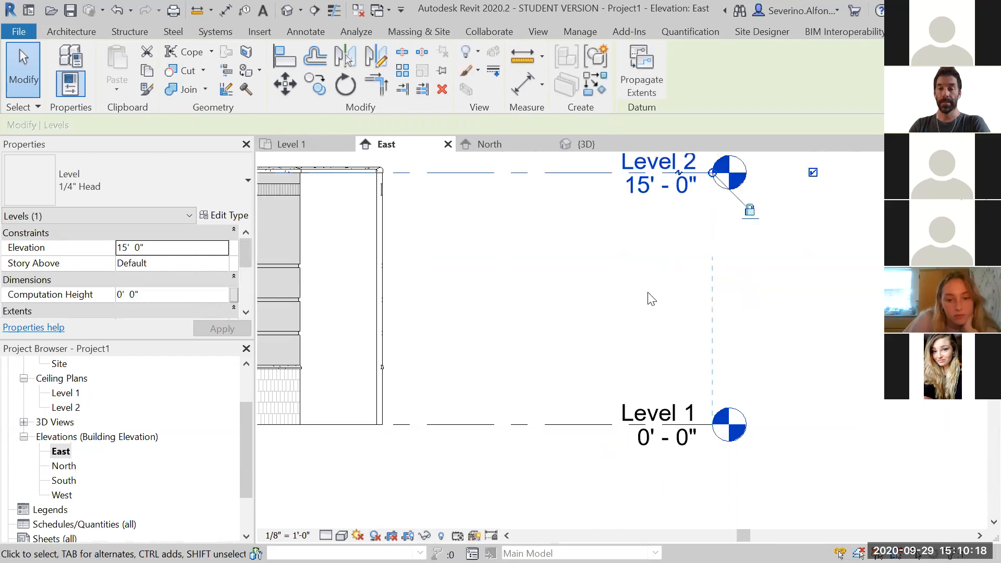
# Change Level 2's elevation to 21' 0"
pyautogui.click(837, 308)
pyautogui.scroll(-1, 834, 301)
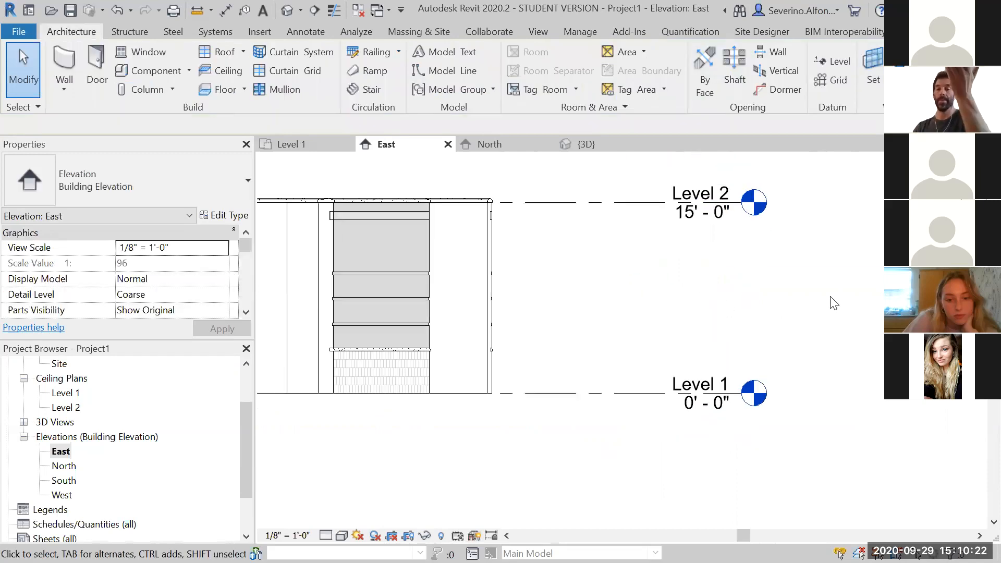
pyautogui.scroll(-2, 751, 289)
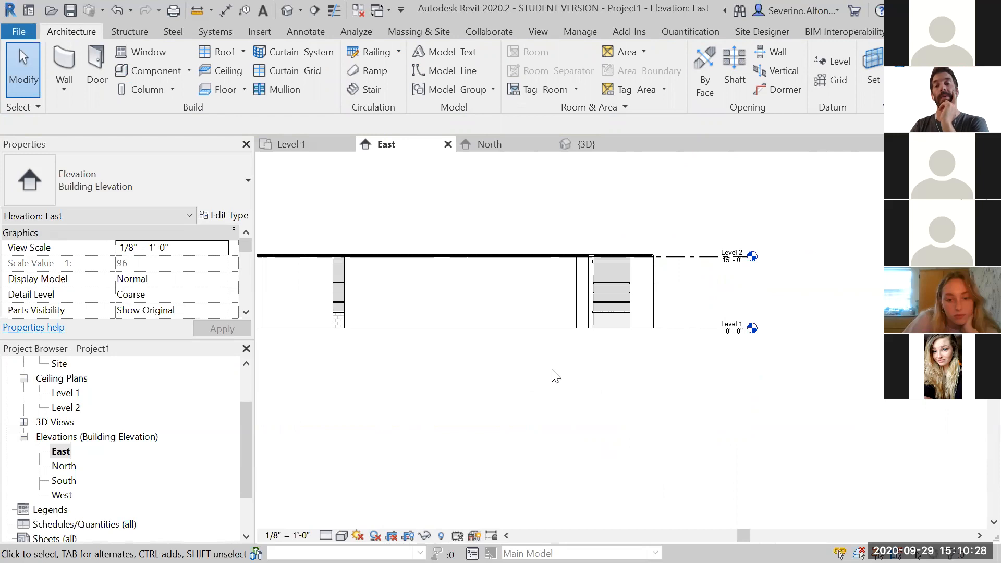
pyautogui.scroll(1, 763, 307)
pyautogui.scroll(1, 754, 284)
pyautogui.moveTo(754, 284); pyautogui.dragTo(747, 323, button='middle')
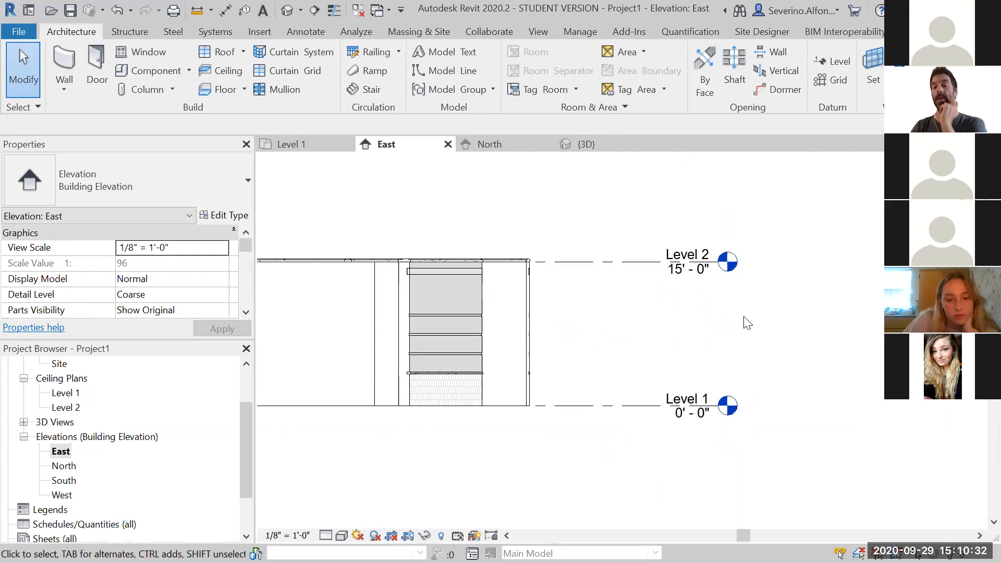
pyautogui.scroll(2, 727, 305)
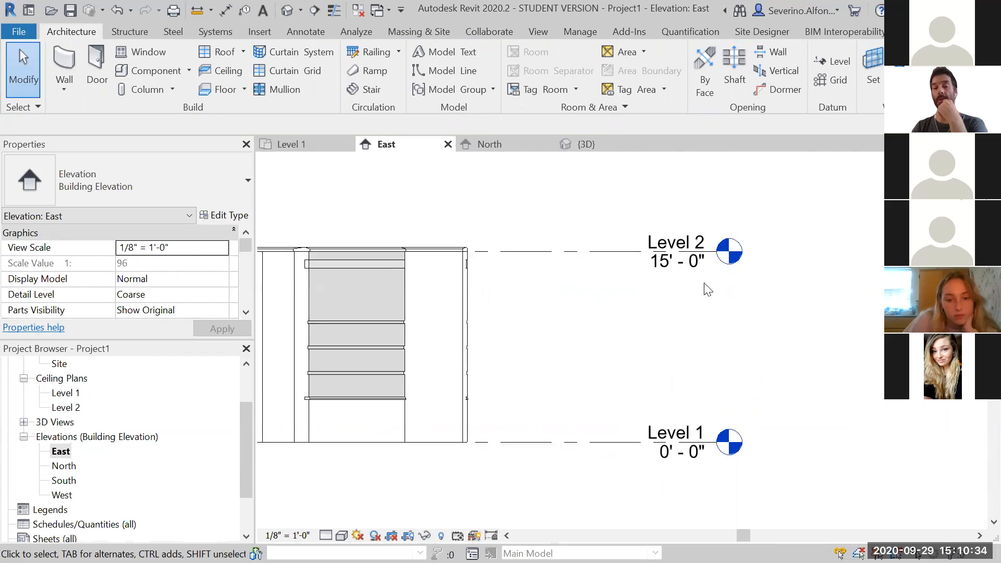
pyautogui.click(659, 267)
pyautogui.click(660, 271)
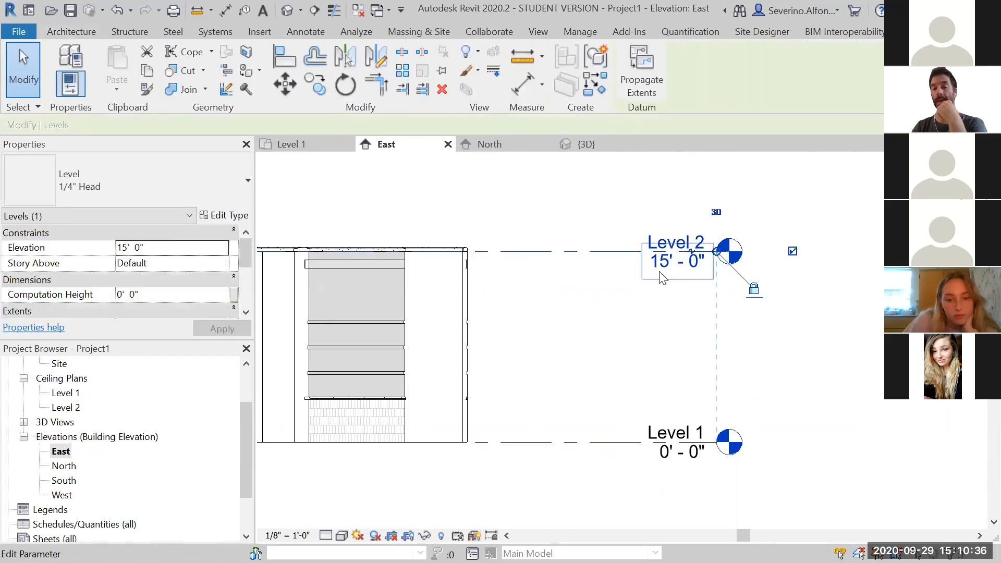
pyautogui.click(646, 259)
pyautogui.press('BackSpace')
pyautogui.press('BackSpace')
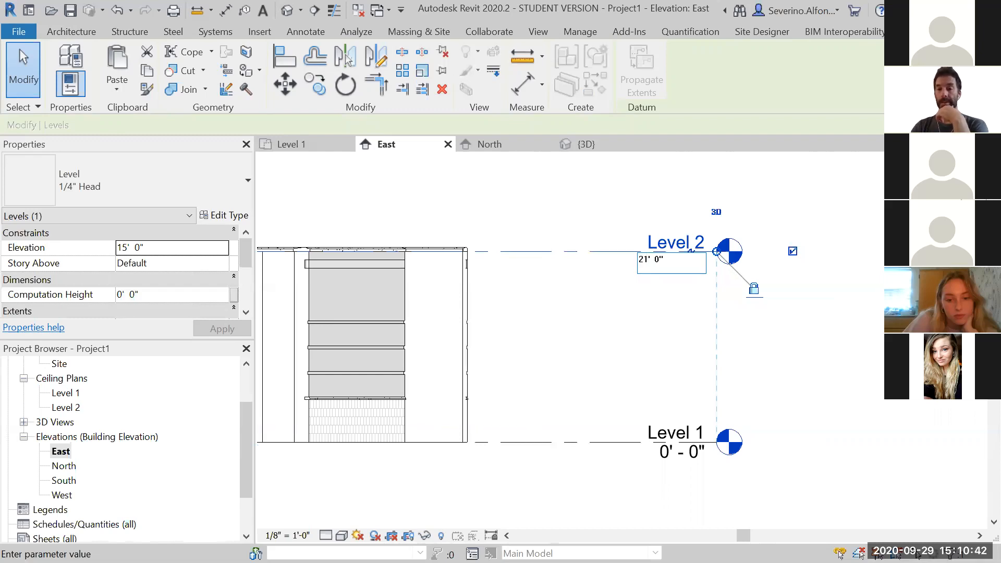
pyautogui.press('Return')
pyautogui.press('Escape')
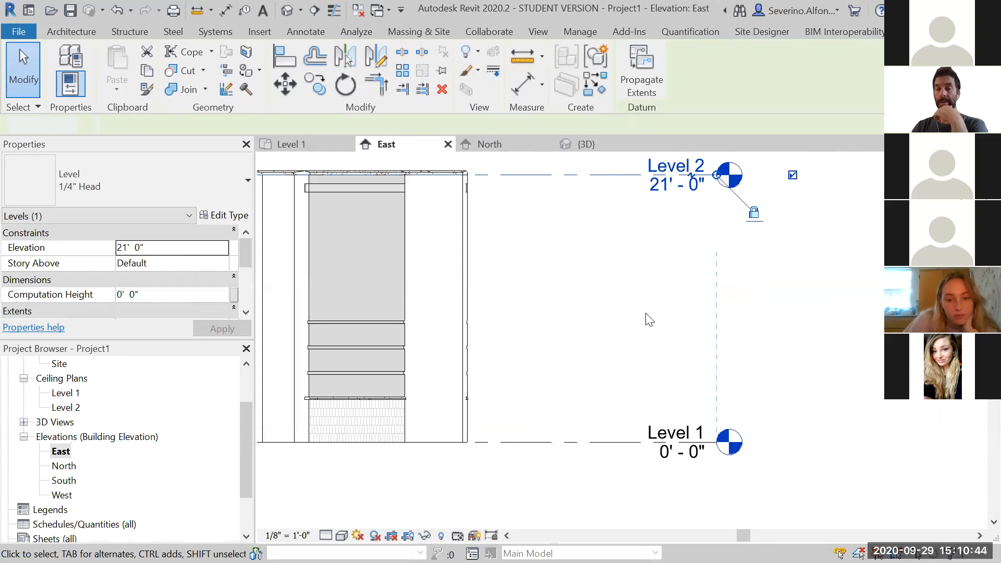
pyautogui.scroll(-1, 649, 320)
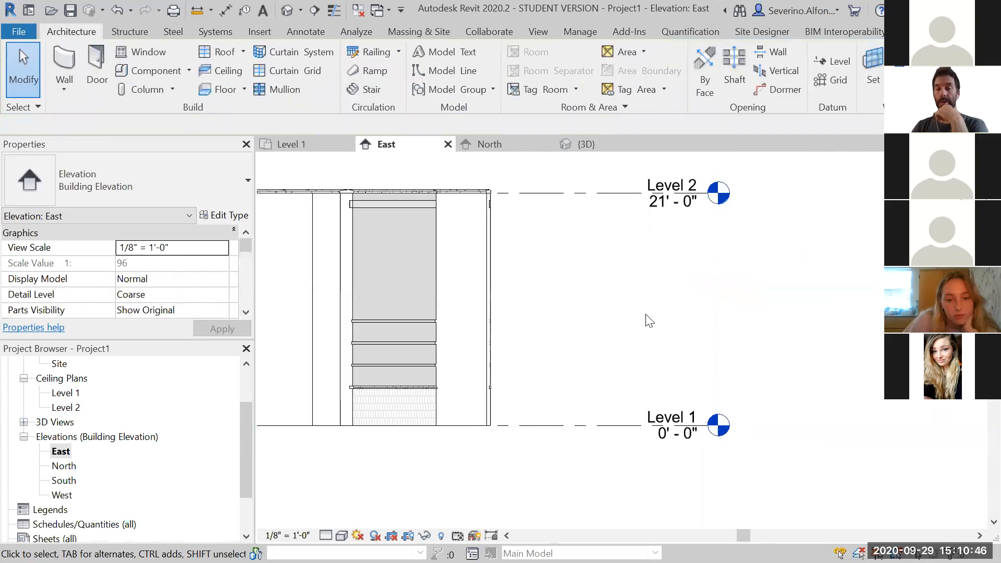
pyautogui.scroll(-1, 650, 320)
pyautogui.scroll(-1, 649, 320)
pyautogui.moveTo(649, 320); pyautogui.dragTo(860, 322, button='middle')
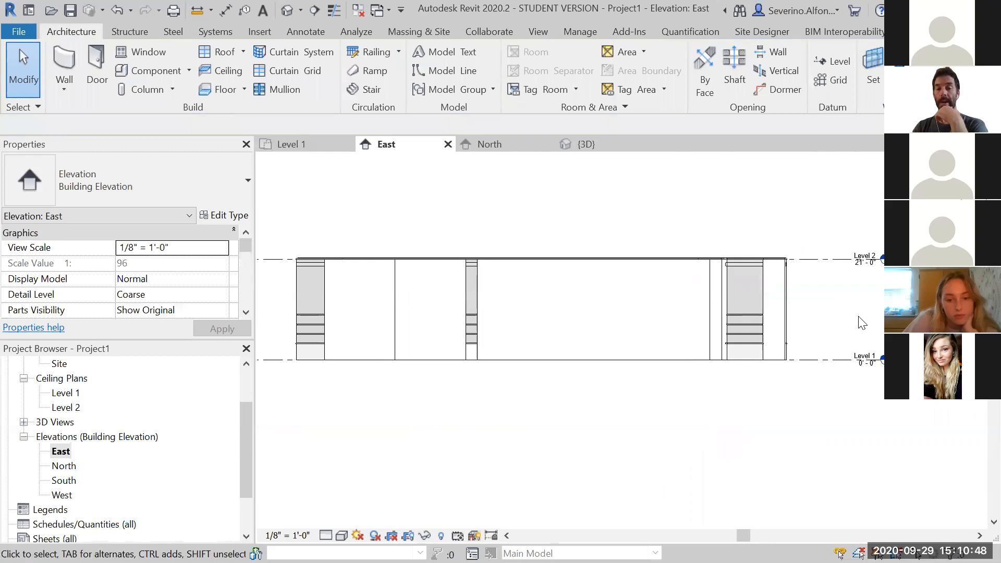
pyautogui.scroll(-1, 648, 321)
pyautogui.scroll(3, 788, 313)
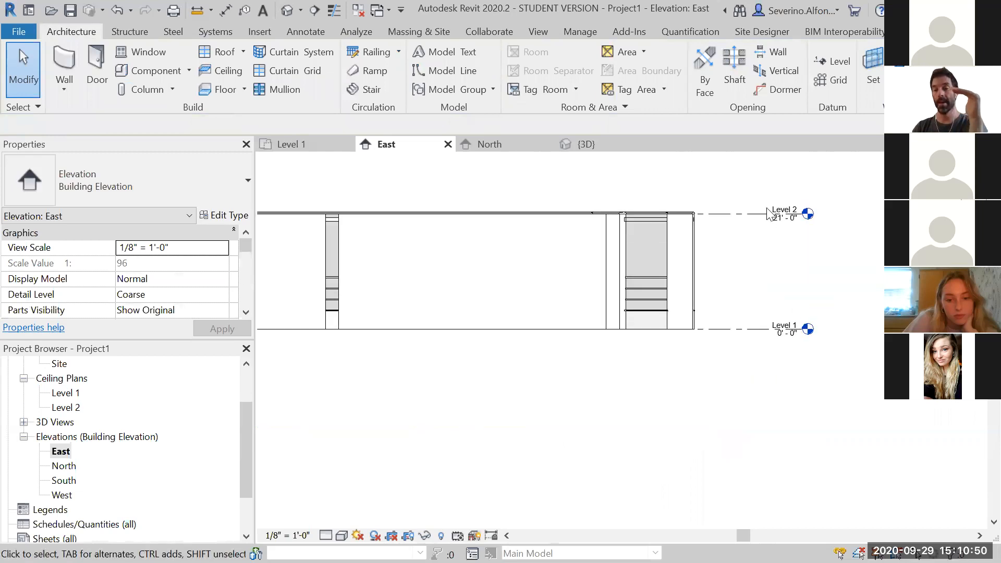
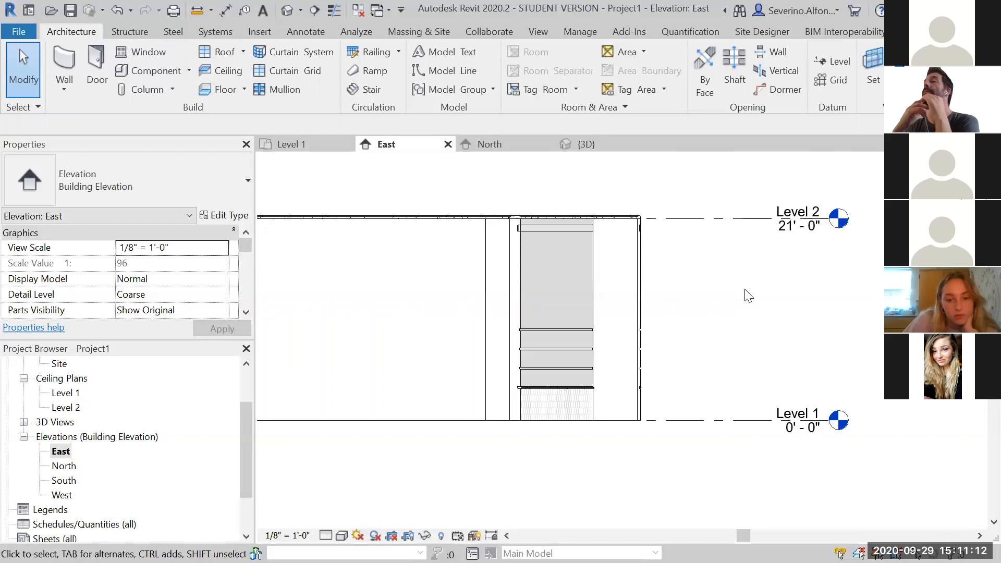
# Add a new level about 16 ft above Level 2 in the East elevation, spanning the building's width
pyautogui.scroll(-2, 747, 293)
pyautogui.moveTo(748, 306); pyautogui.dragTo(708, 362, button='middle')
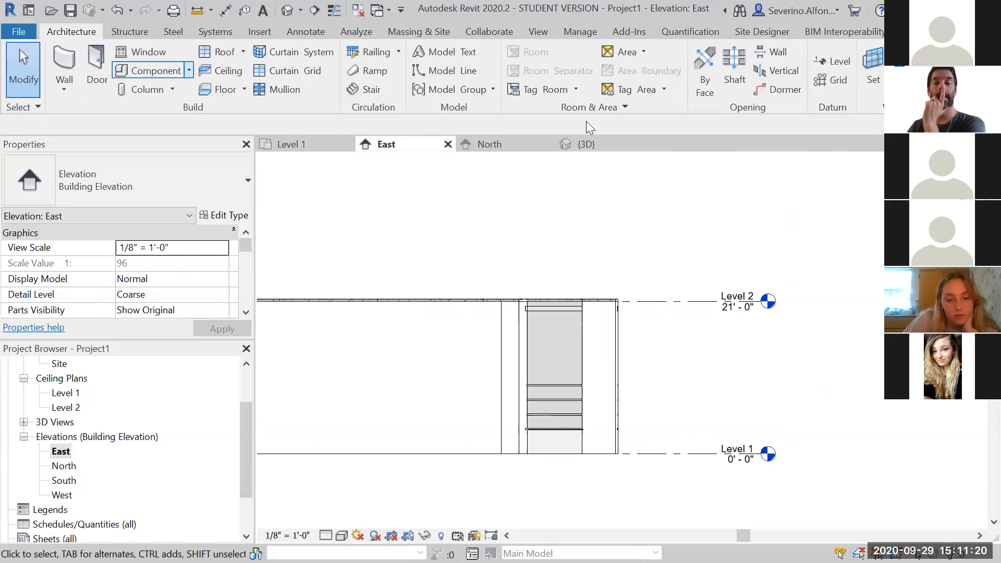
pyautogui.click(837, 61)
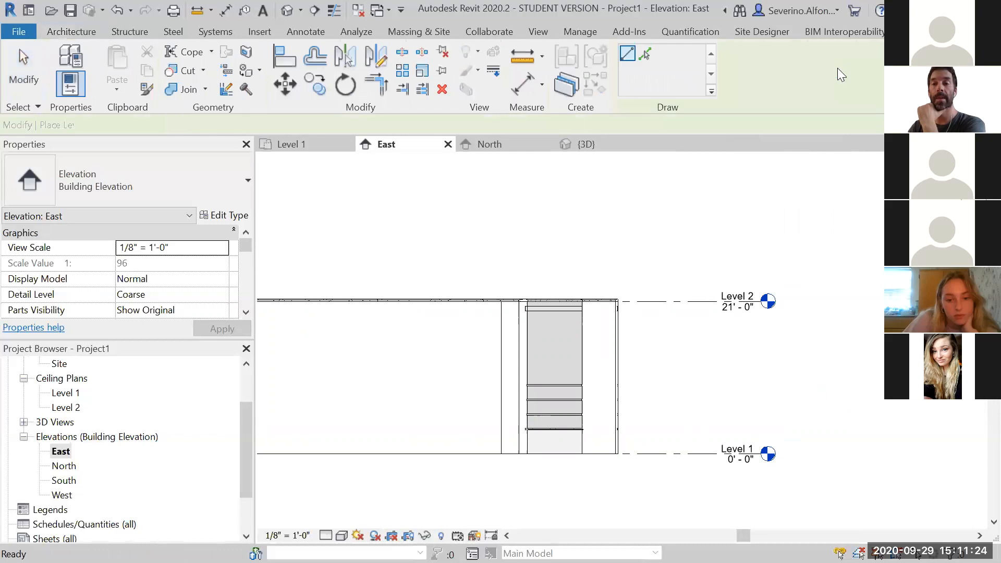
pyautogui.scroll(-3, 826, 217)
pyautogui.scroll(-2, 606, 216)
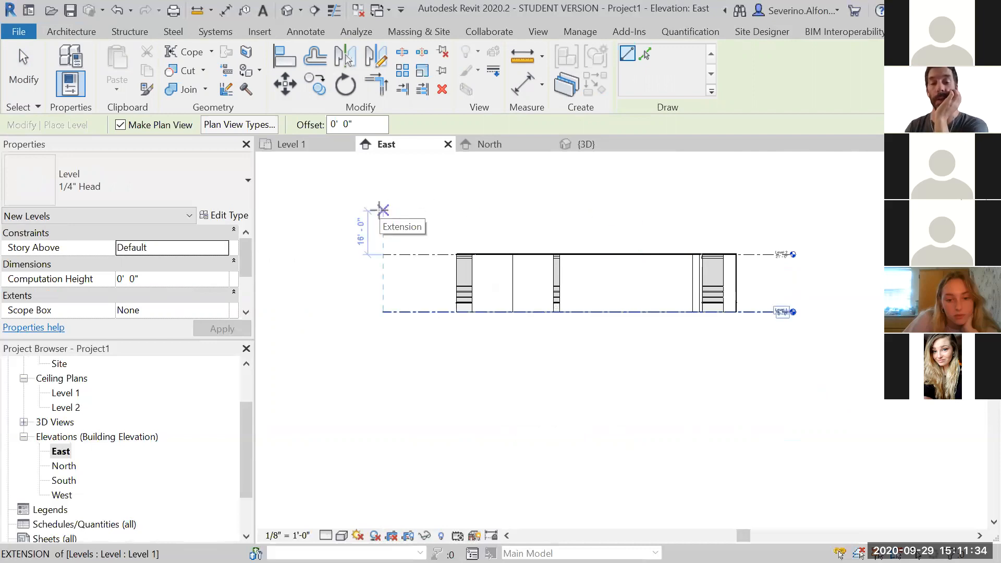
pyautogui.click(383, 210)
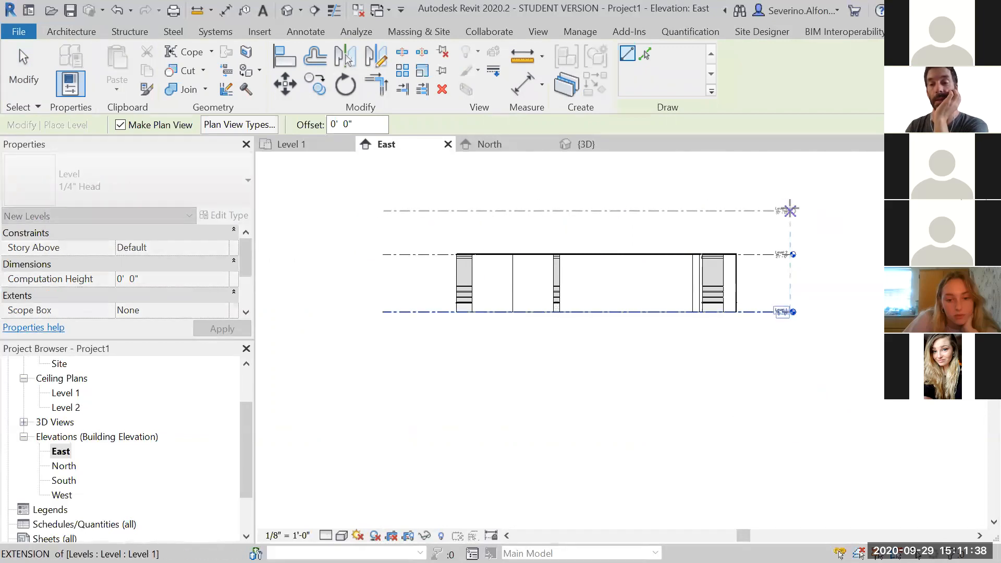
pyautogui.click(791, 211)
pyautogui.scroll(3, 812, 222)
pyautogui.press('Escape')
pyautogui.press('Escape')
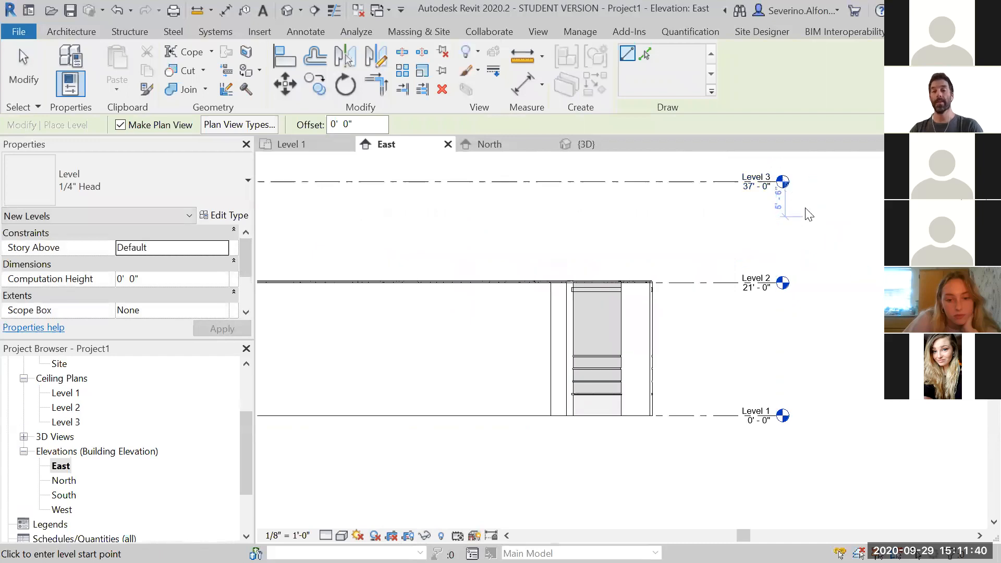
# Set the new Level 3's elevation to 36' 0"
pyautogui.scroll(3, 753, 297)
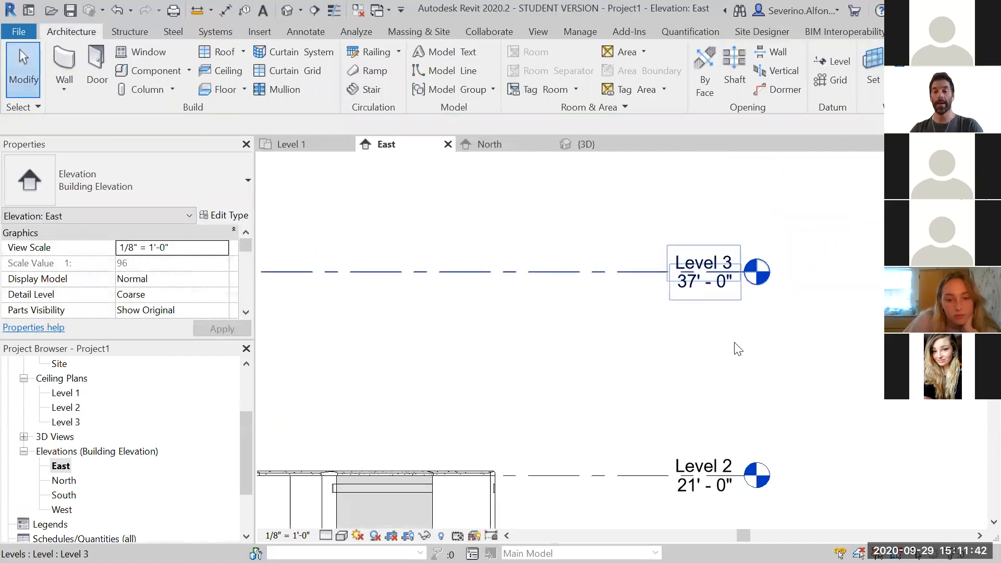
pyautogui.scroll(-2, 758, 377)
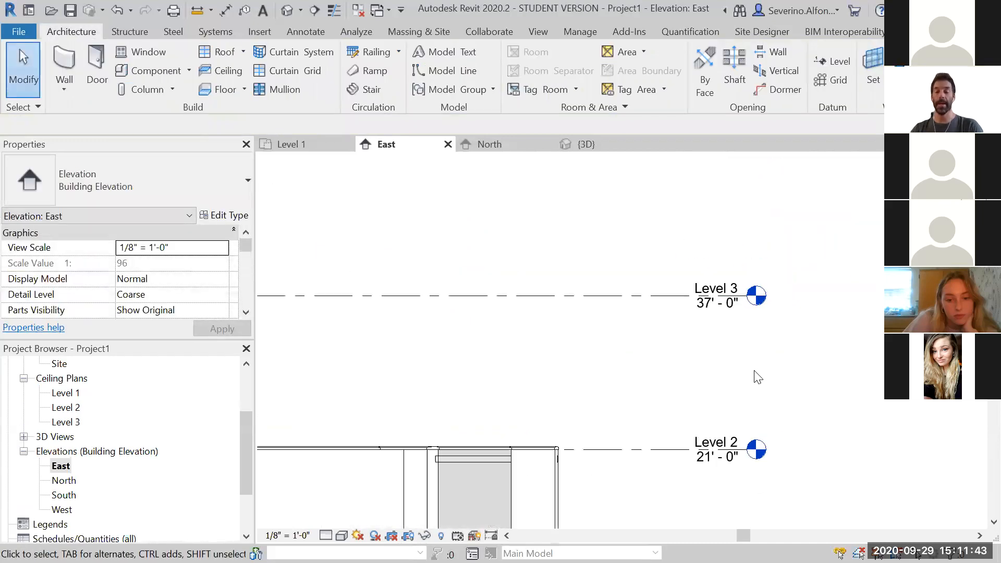
pyautogui.scroll(2, 711, 326)
pyautogui.click(704, 315)
pyautogui.click(701, 306)
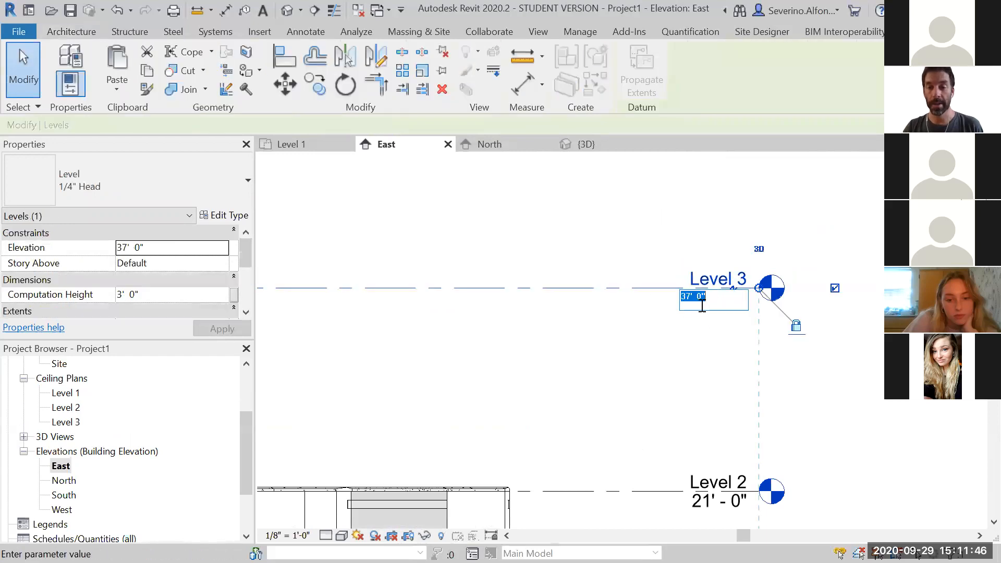
pyautogui.moveTo(692, 297); pyautogui.dragTo(686, 297)
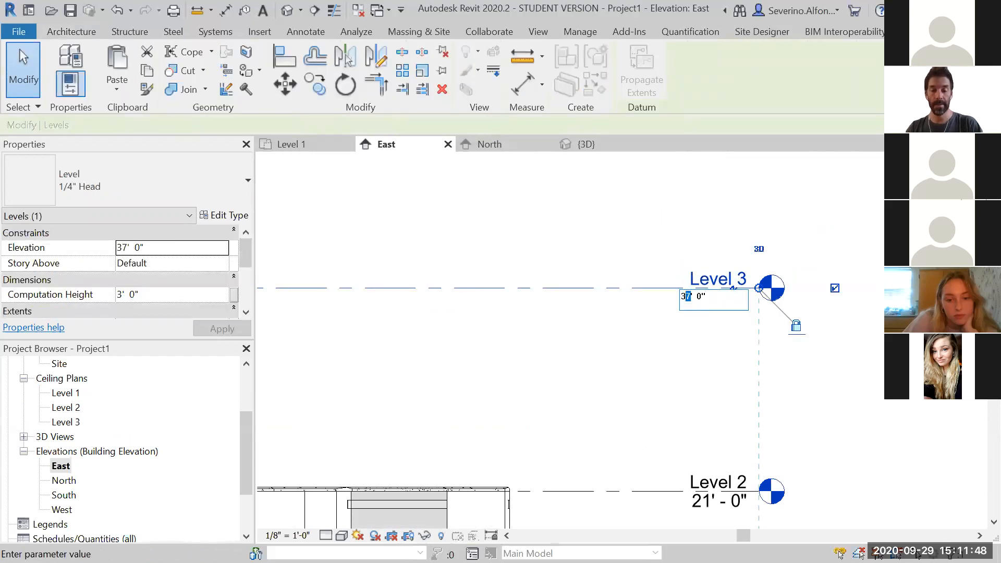
pyautogui.write('6')
pyautogui.press('Return')
# Examine the project browser's floor and ceiling plan lists for the new Level 3 views
pyautogui.click(816, 417)
pyautogui.scroll(-2, 792, 422)
pyautogui.scroll(-2, 761, 433)
pyautogui.moveTo(729, 445); pyautogui.dragTo(772, 339, button='middle')
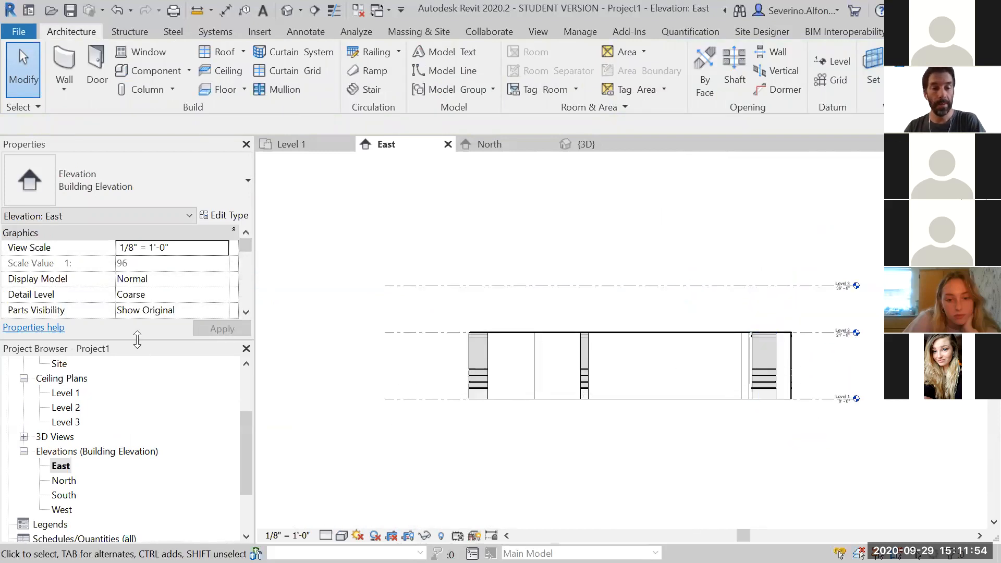
pyautogui.moveTo(241, 417); pyautogui.dragTo(248, 378)
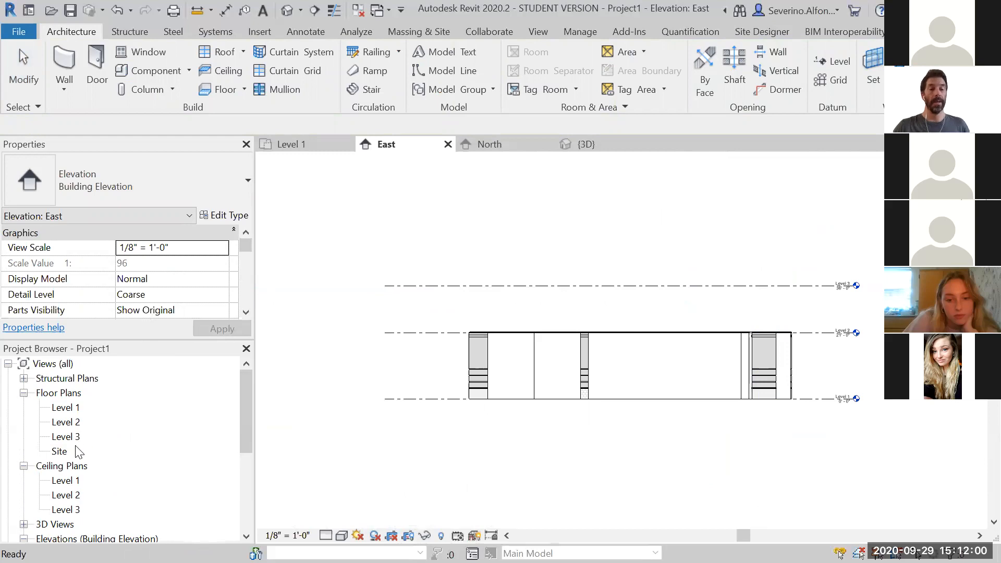
pyautogui.click(62, 438)
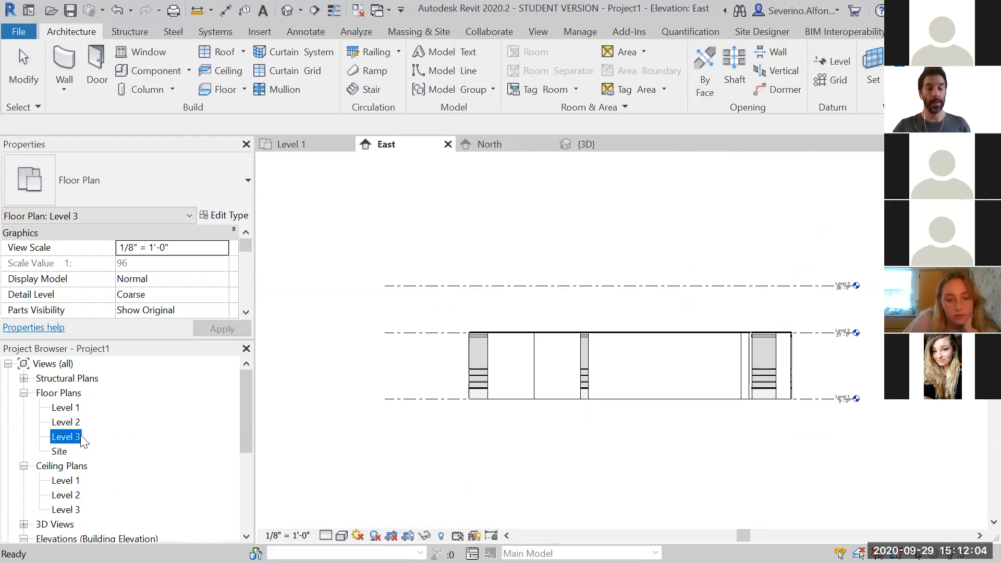
pyautogui.scroll(-1, 248, 399)
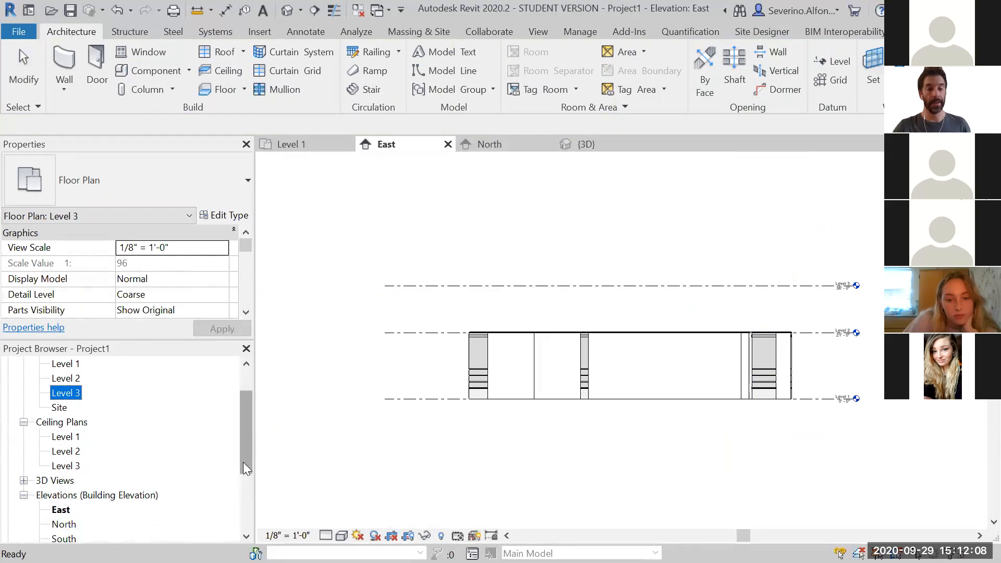
pyautogui.moveTo(243, 462); pyautogui.dragTo(246, 434)
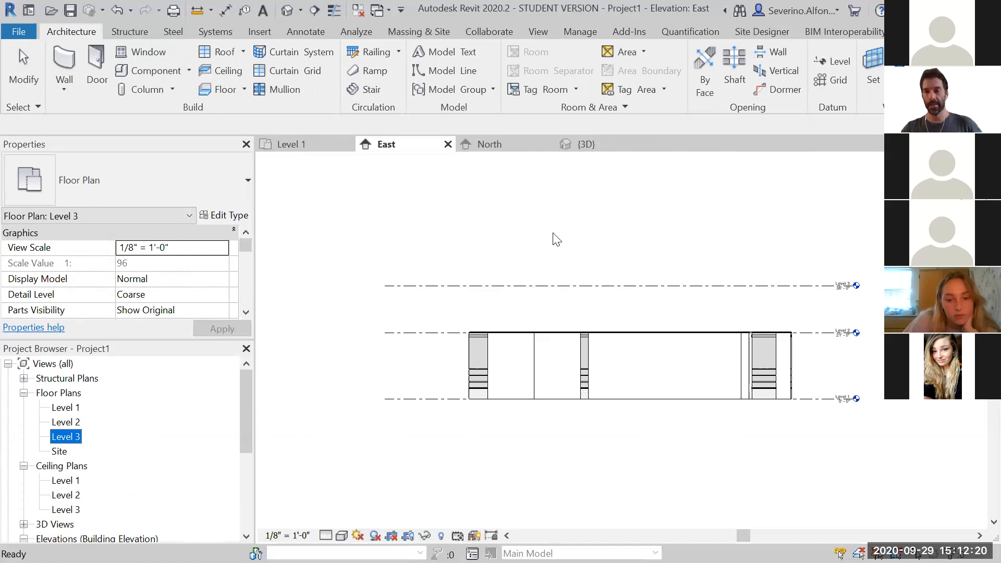
# Rename Level 3 as Hello, also renaming its corresponding views
pyautogui.scroll(5, 857, 305)
pyautogui.scroll(2, 808, 235)
pyautogui.click(807, 239)
pyautogui.click(803, 241)
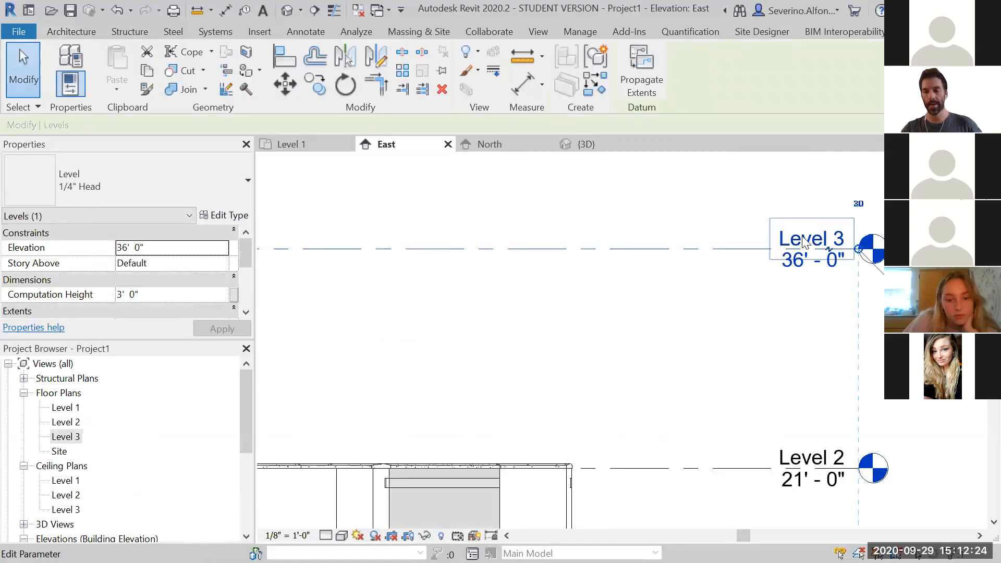
pyautogui.click(803, 240)
pyautogui.write('Hel')
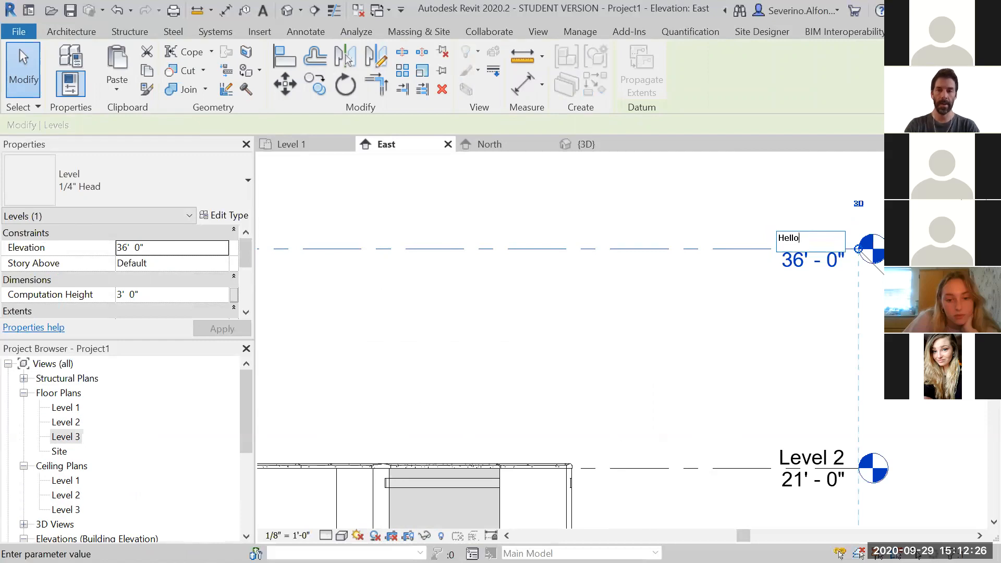
pyautogui.write('lo')
pyautogui.press('Return')
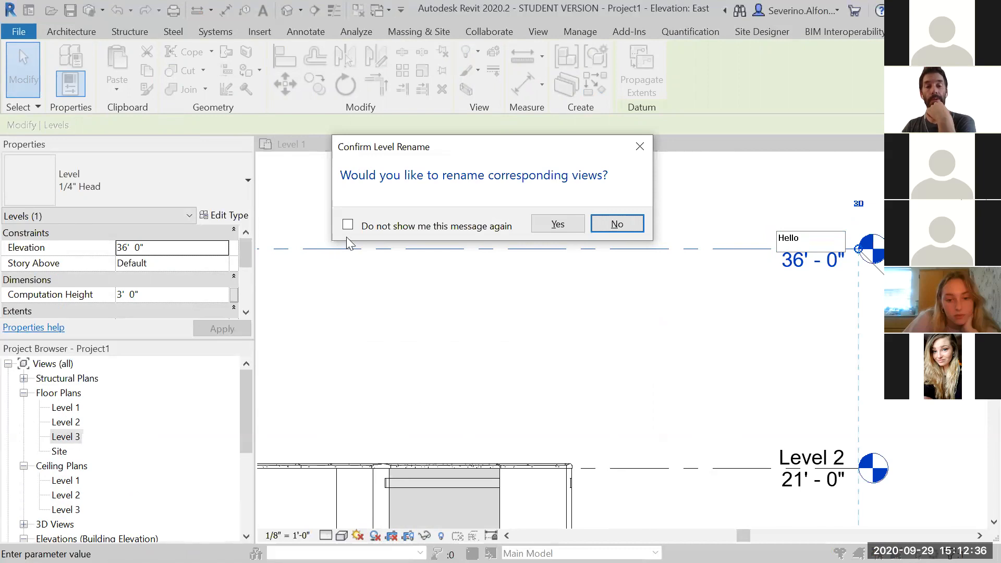
pyautogui.click(558, 225)
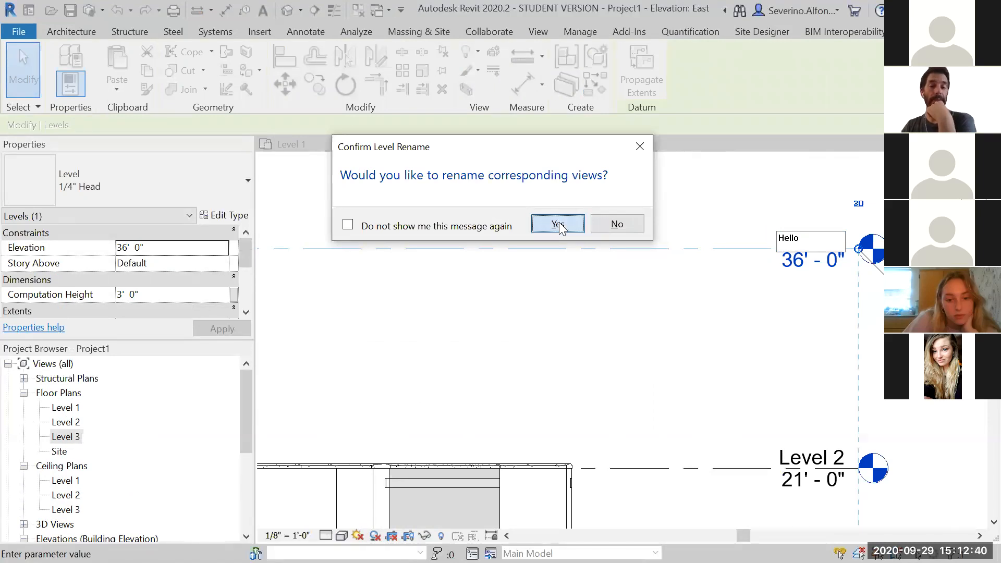
# Examine the renamed Hello level in the project browser and in the East elevation
pyautogui.click(740, 362)
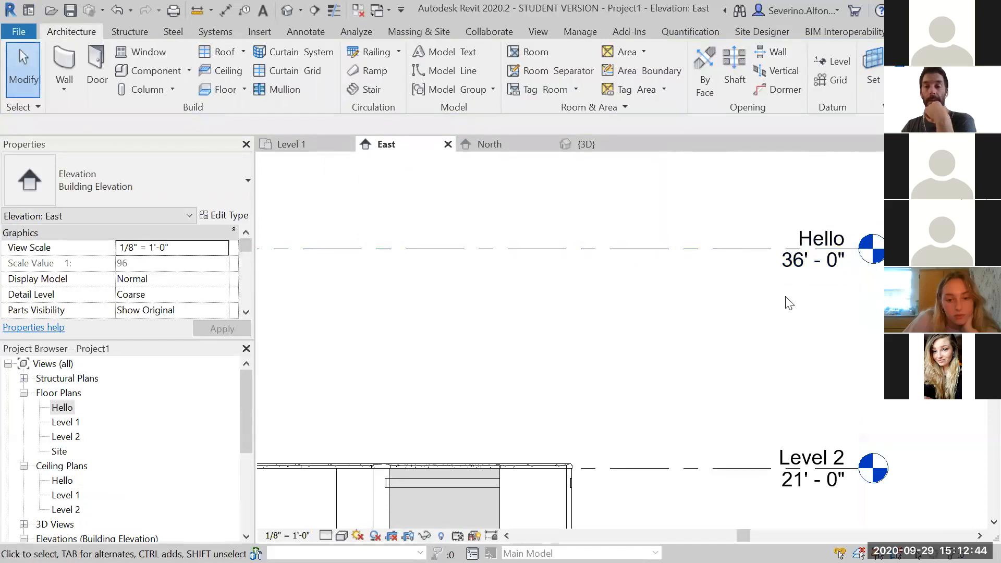
pyautogui.click(63, 409)
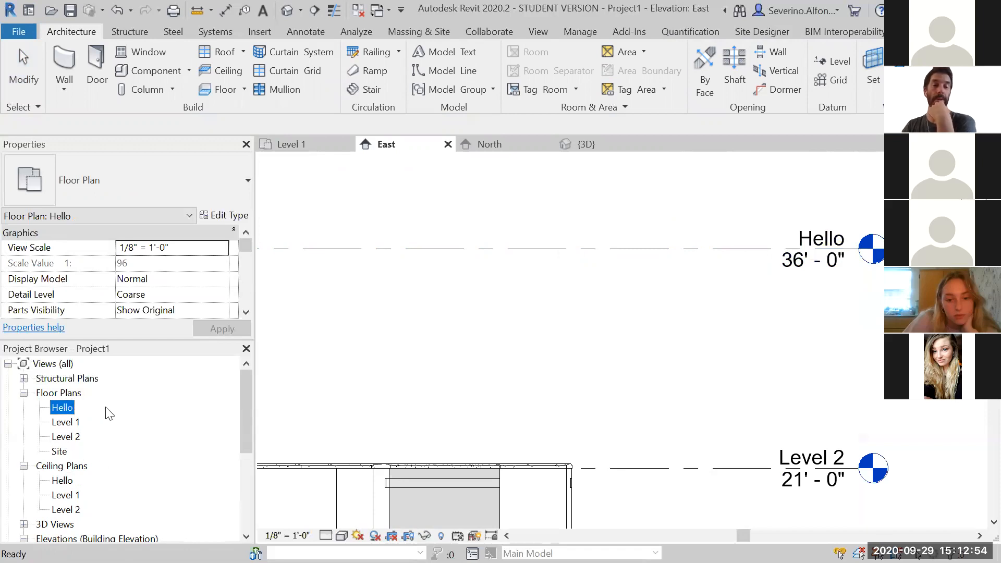
pyautogui.scroll(-4, 570, 359)
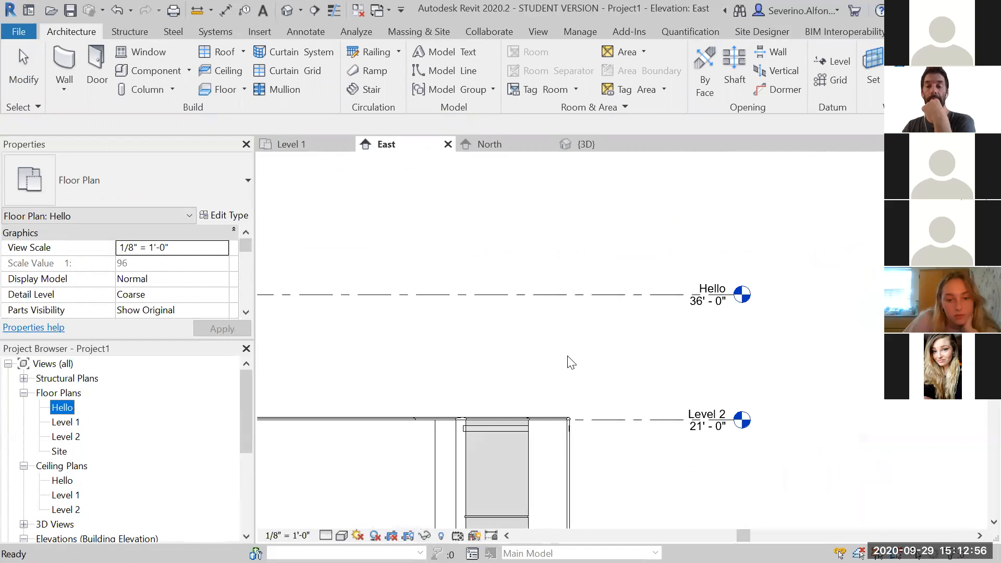
pyautogui.scroll(-1, 761, 316)
pyautogui.click(820, 434)
pyautogui.moveTo(780, 429); pyautogui.dragTo(805, 390, button='middle')
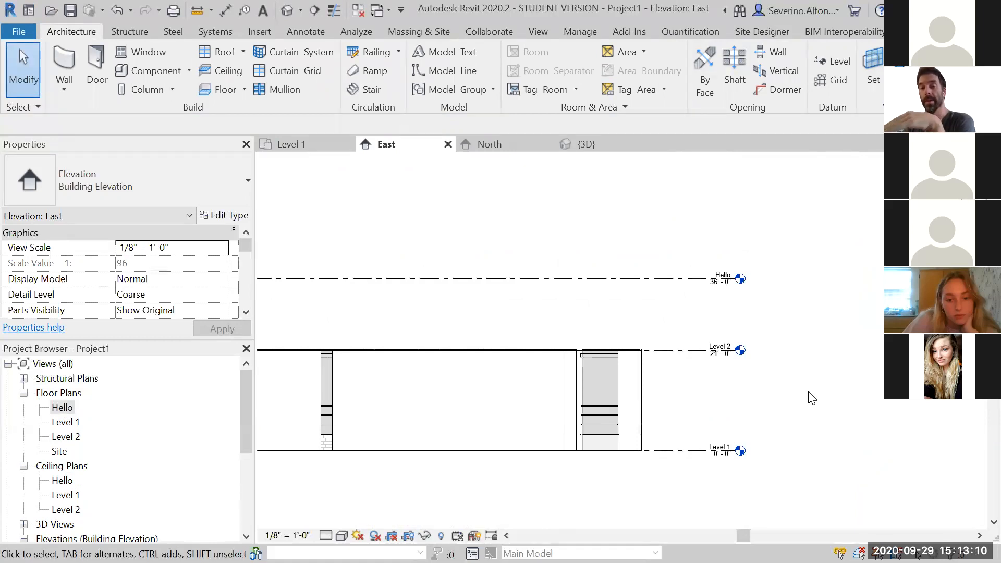
pyautogui.scroll(5, 701, 277)
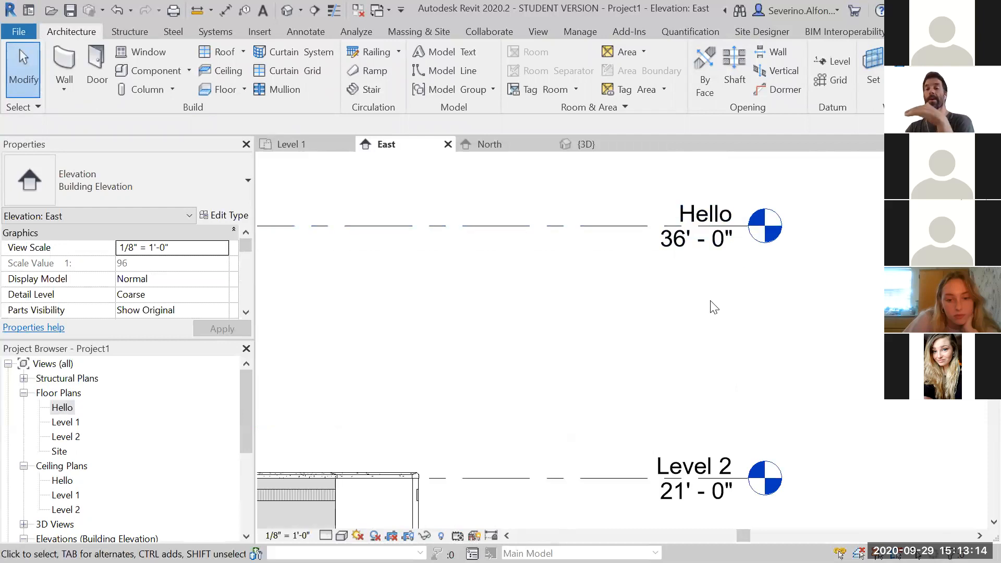
pyautogui.scroll(-3, 714, 308)
pyautogui.scroll(-1, 713, 313)
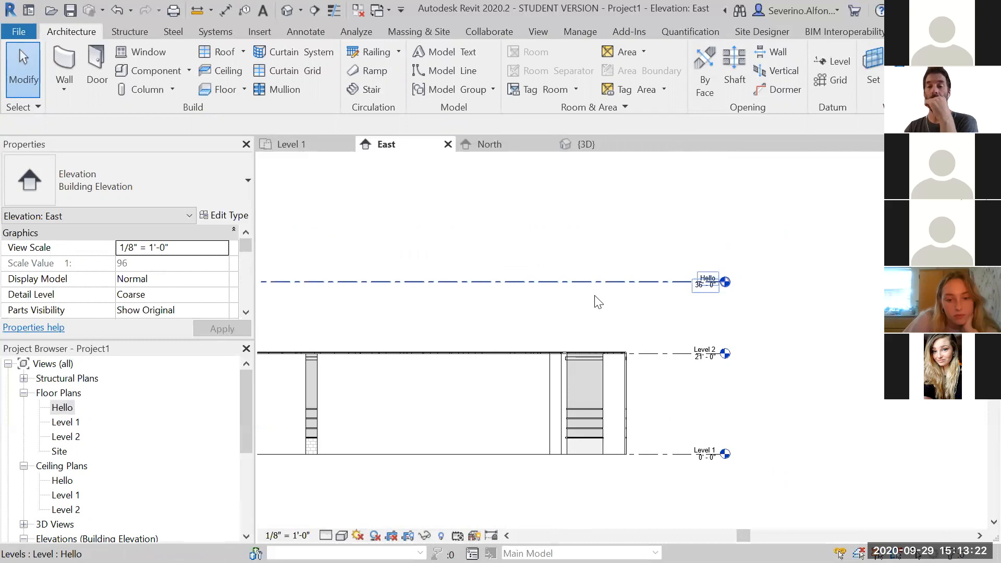
pyautogui.scroll(2, 678, 360)
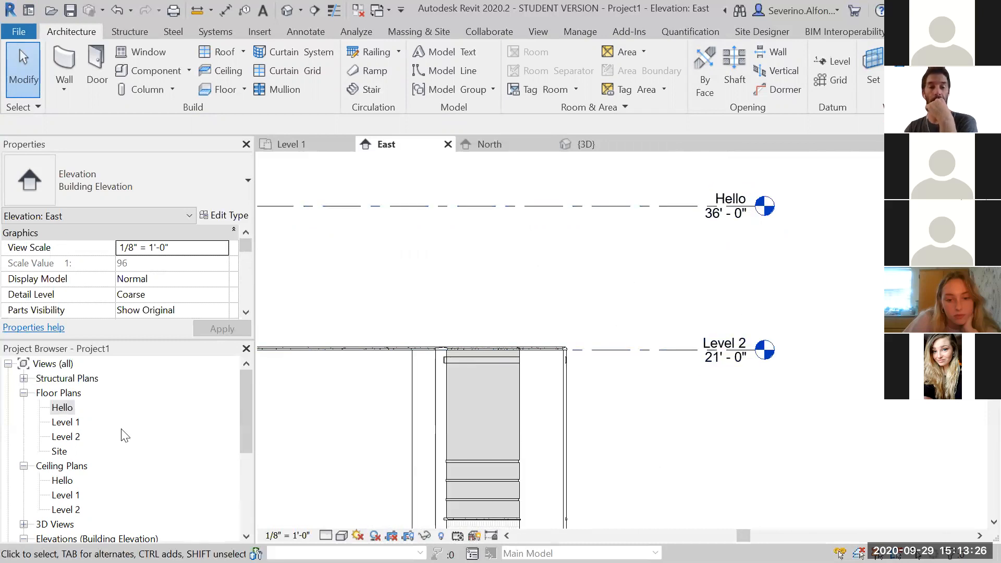
# Open the Level 2 floor plan and start a wall whose height runs up to the Hello level
pyautogui.doubleClick(74, 437)
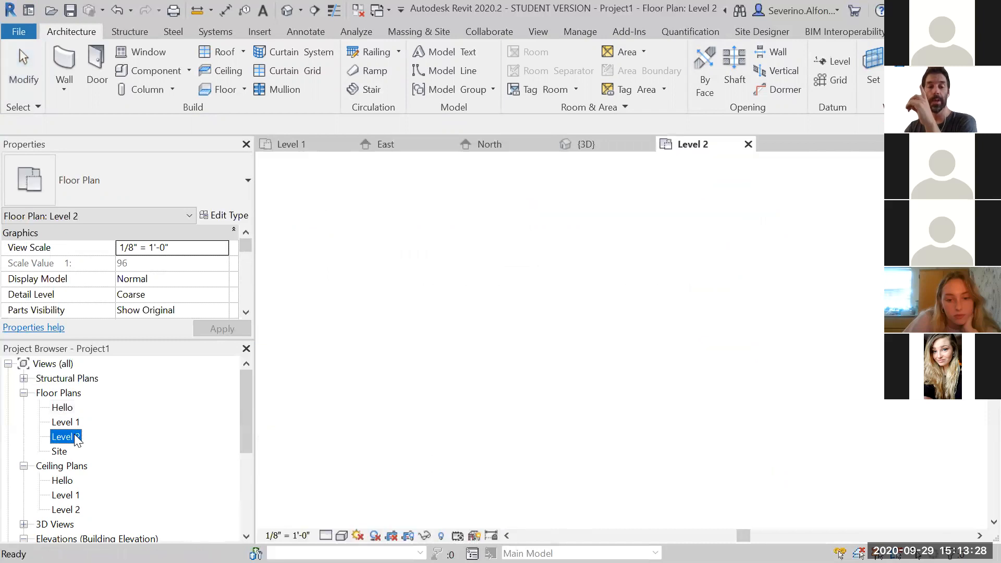
pyautogui.click(63, 67)
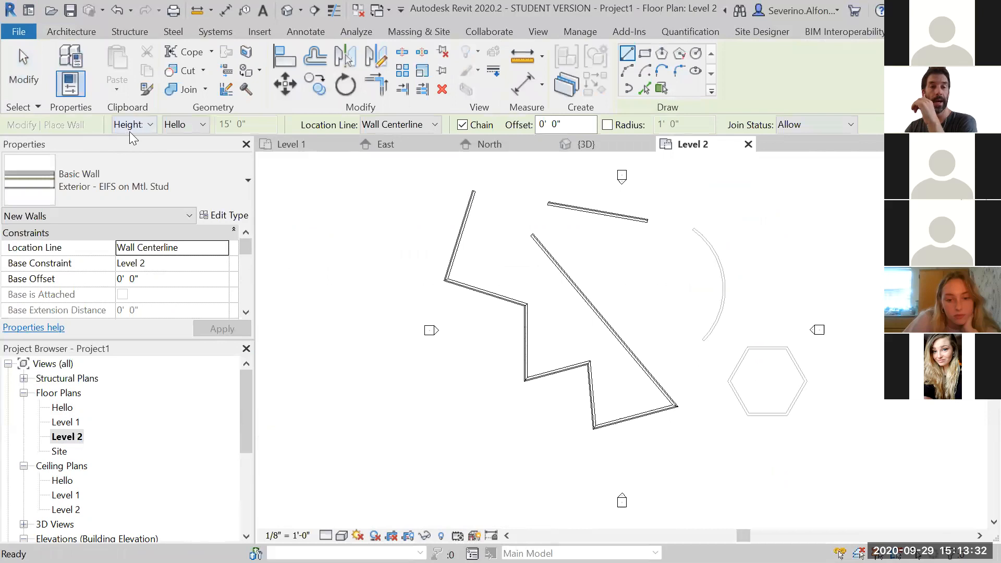
pyautogui.click(182, 125)
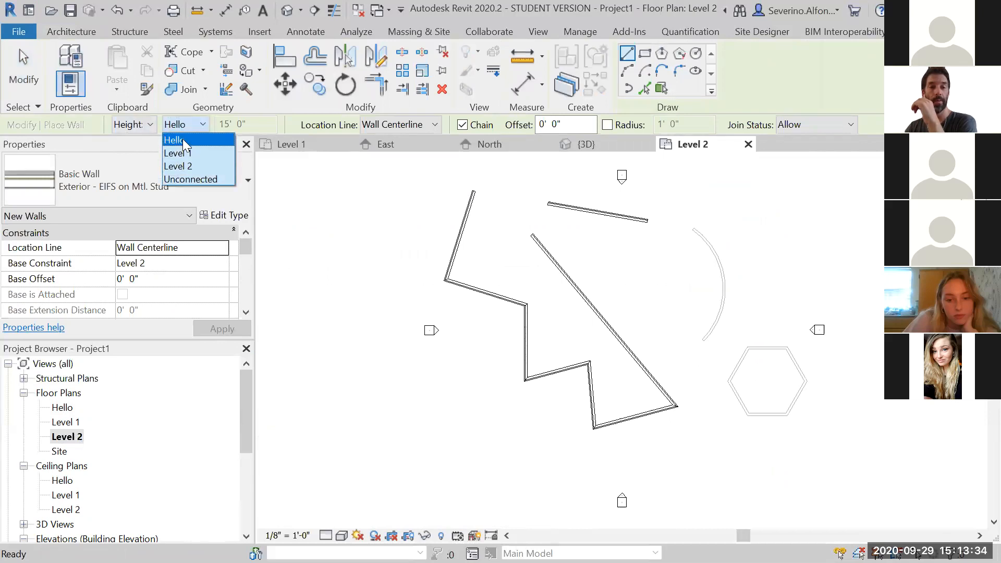
pyautogui.click(182, 140)
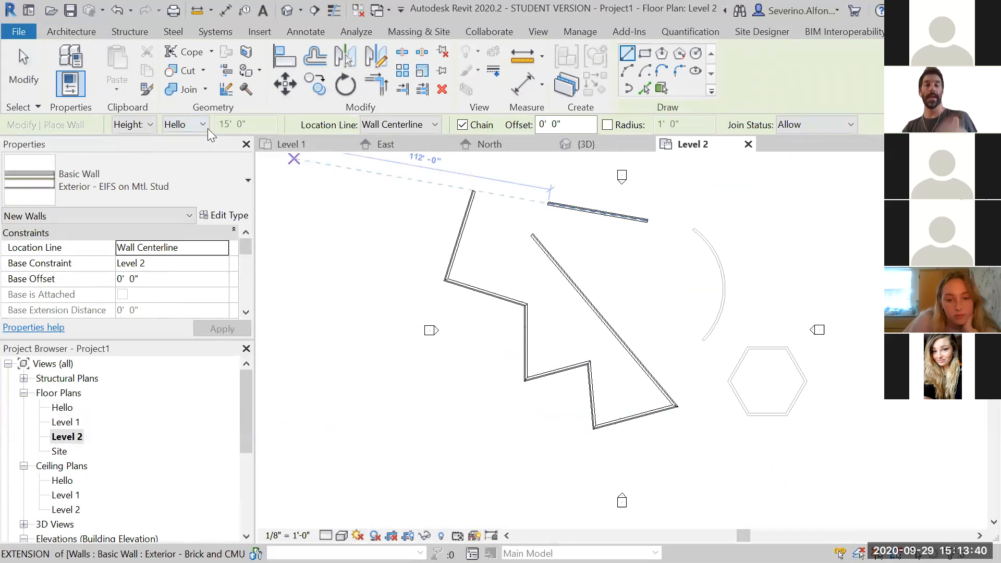
# Choose the Interior - 4 7/8" Partition (1-hr) wall type
pyautogui.scroll(2, 603, 234)
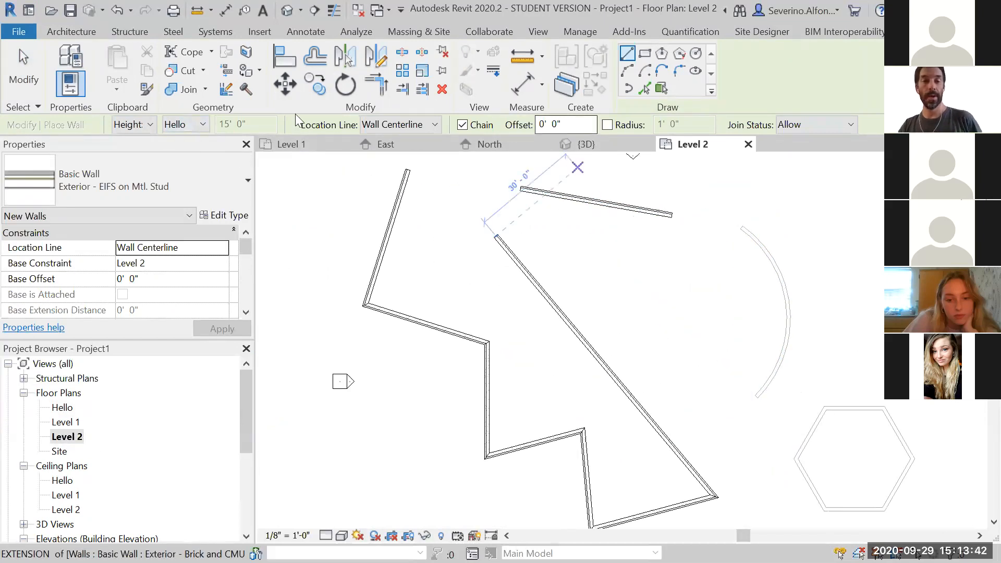
pyautogui.click(142, 203)
pyautogui.scroll(-3, 123, 406)
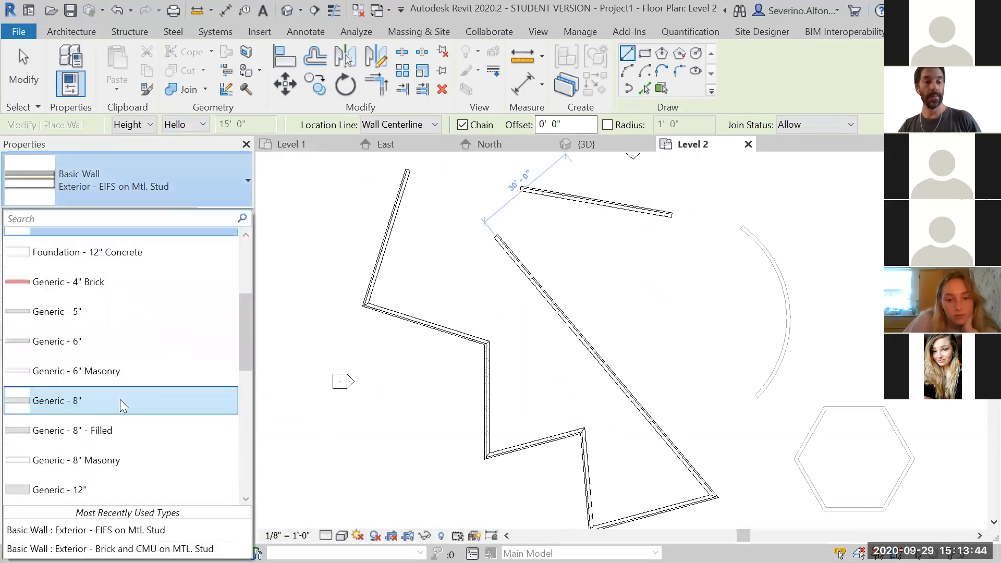
pyautogui.scroll(-5, 123, 405)
pyautogui.scroll(1, 102, 271)
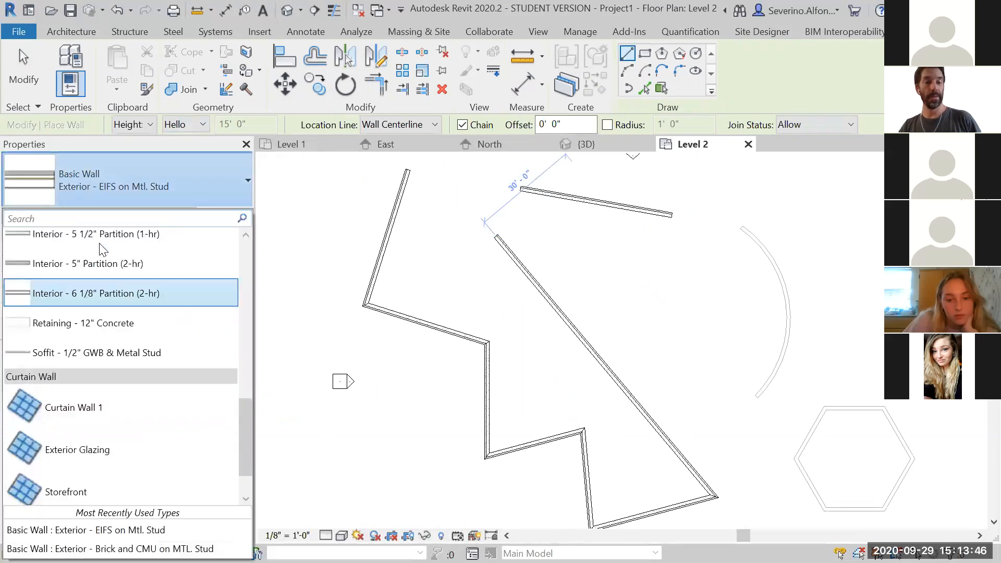
pyautogui.scroll(2, 102, 249)
pyautogui.click(214, 351)
# Draw a chain of five connected partition wall segments crossing the existing walls on Level 2
pyautogui.click(610, 270)
pyautogui.click(524, 356)
pyautogui.click(568, 396)
pyautogui.click(671, 338)
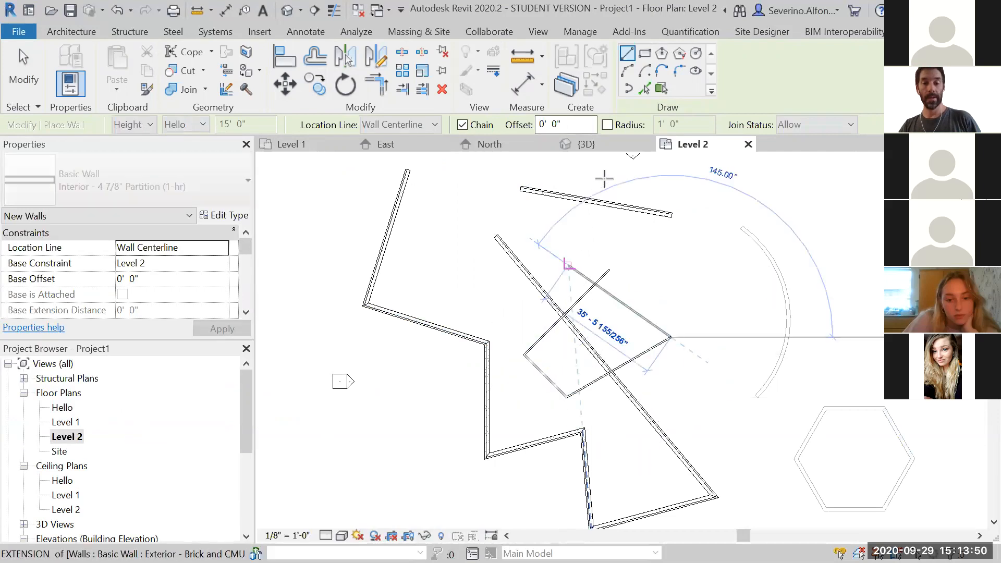
pyautogui.click(568, 266)
pyautogui.click(609, 178)
pyautogui.press('Escape')
pyautogui.press('Escape')
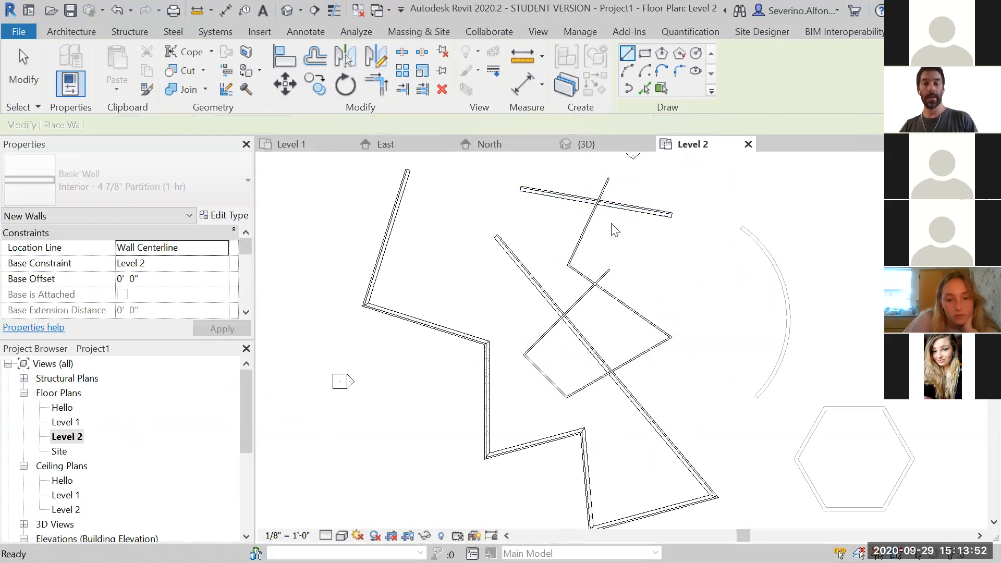
pyautogui.press('Escape')
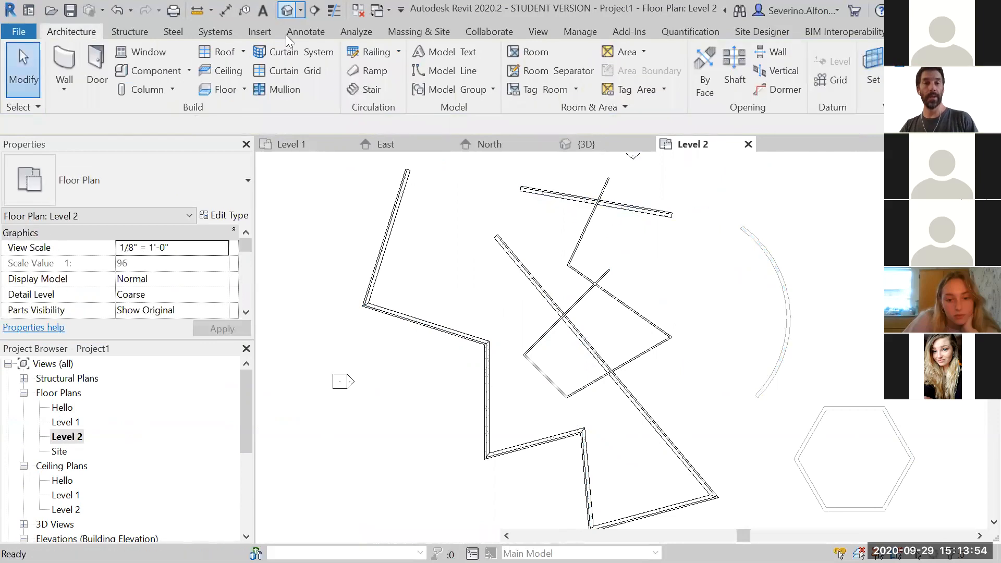
# Open the 3D view and orbit around to examine the new partition walls between the levels
pyautogui.click(287, 10)
pyautogui.keyDown('shift'); pyautogui.moveTo(678, 423); pyautogui.dragTo(711, 344, button='middle'); pyautogui.keyUp('shift')
pyautogui.scroll(2, 661, 319)
pyautogui.keyDown('shift'); pyautogui.moveTo(577, 308); pyautogui.dragTo(600, 396, button='middle'); pyautogui.keyUp('shift')
pyautogui.scroll(-3, 532, 395)
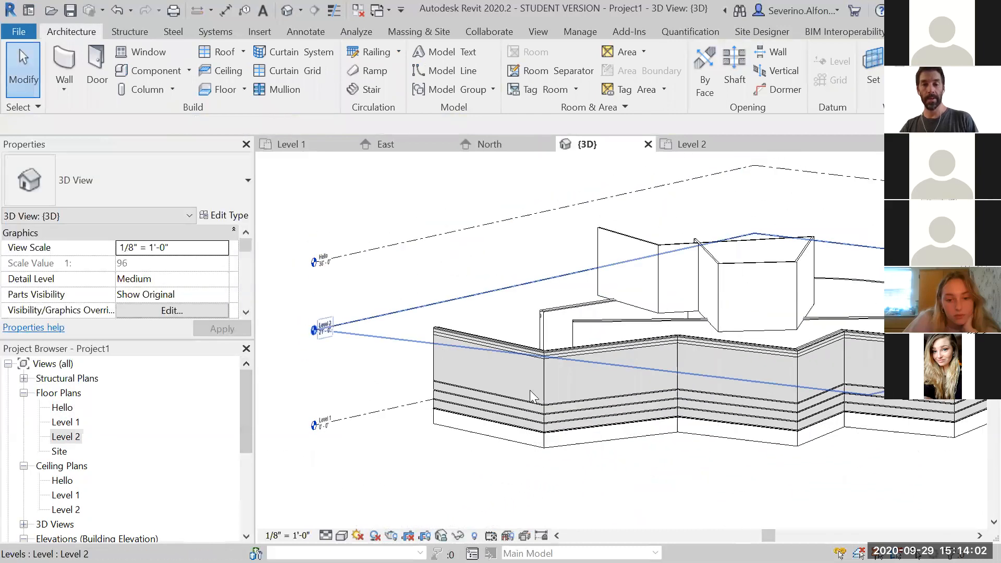
pyautogui.keyDown('shift'); pyautogui.moveTo(842, 447); pyautogui.dragTo(778, 485, button='middle'); pyautogui.keyUp('shift')
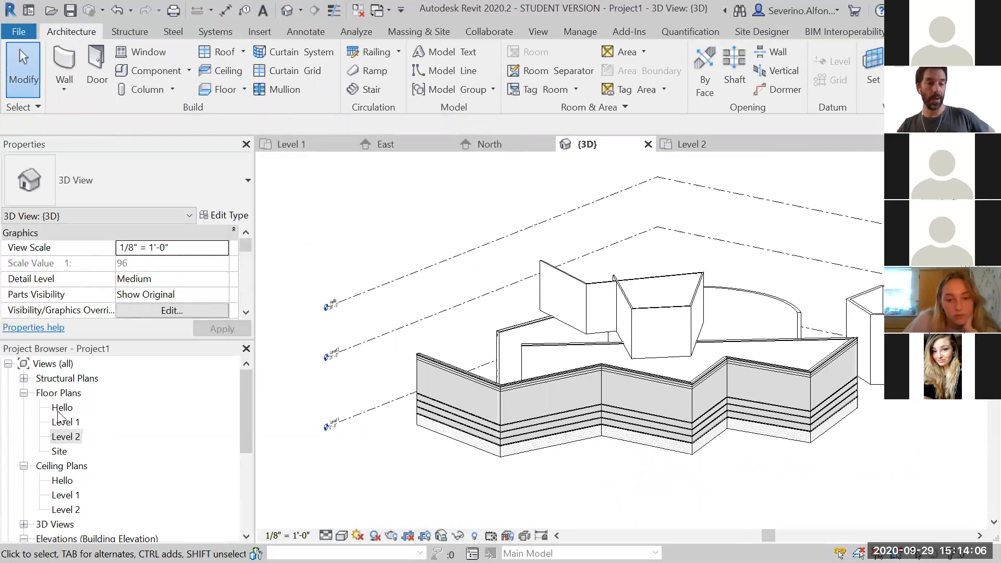
# Open the Level 1 floor plan and start a Generic - 8" - Filled wall whose height runs up to the Hello level
pyautogui.doubleClick(65, 423)
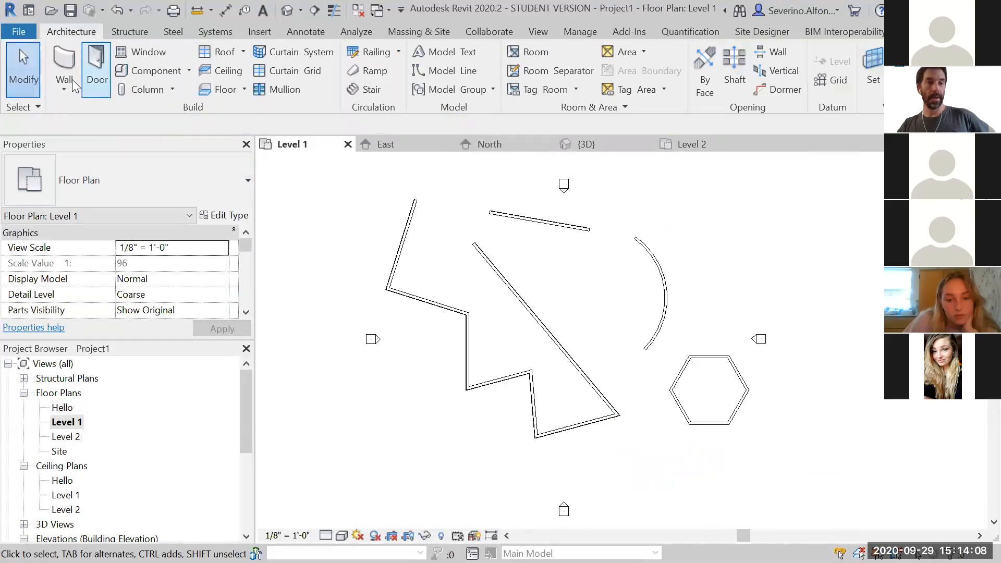
pyautogui.click(58, 65)
pyautogui.click(108, 186)
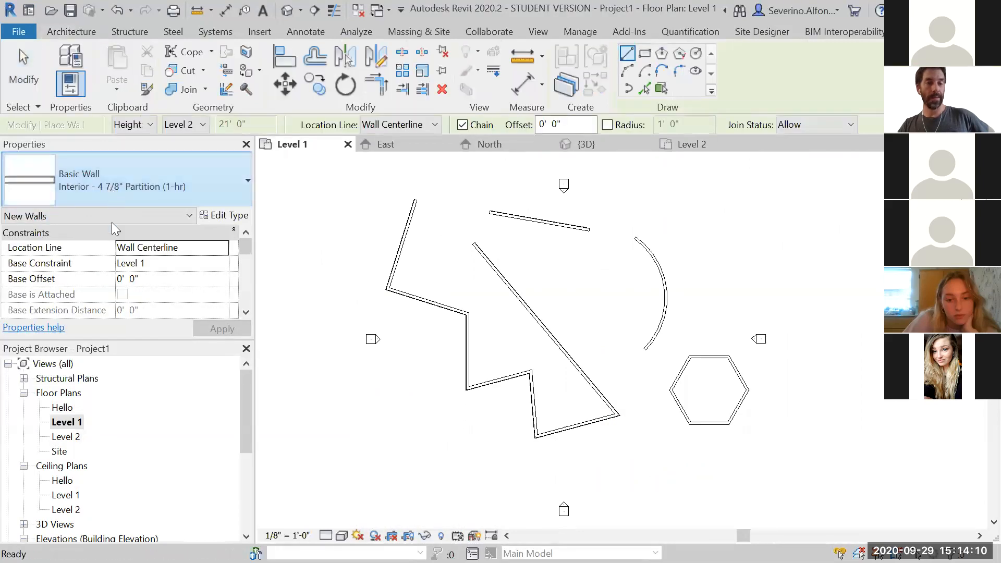
pyautogui.scroll(3, 104, 334)
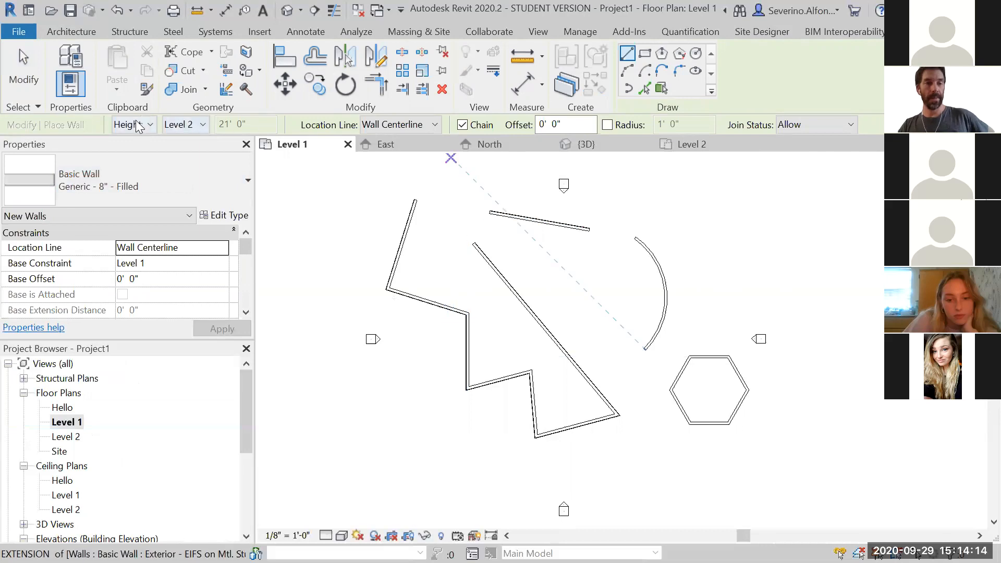
pyautogui.click(193, 126)
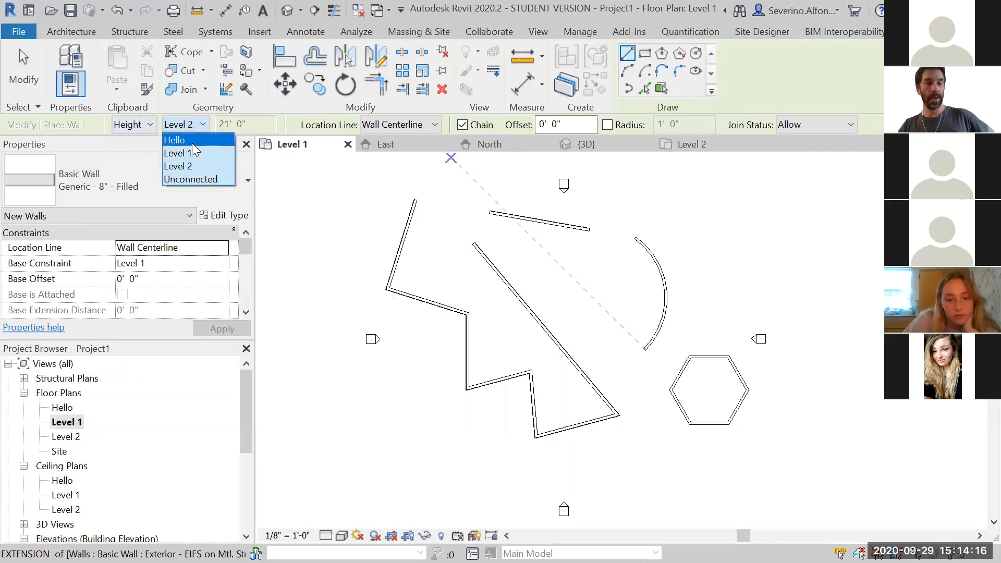
pyautogui.click(191, 141)
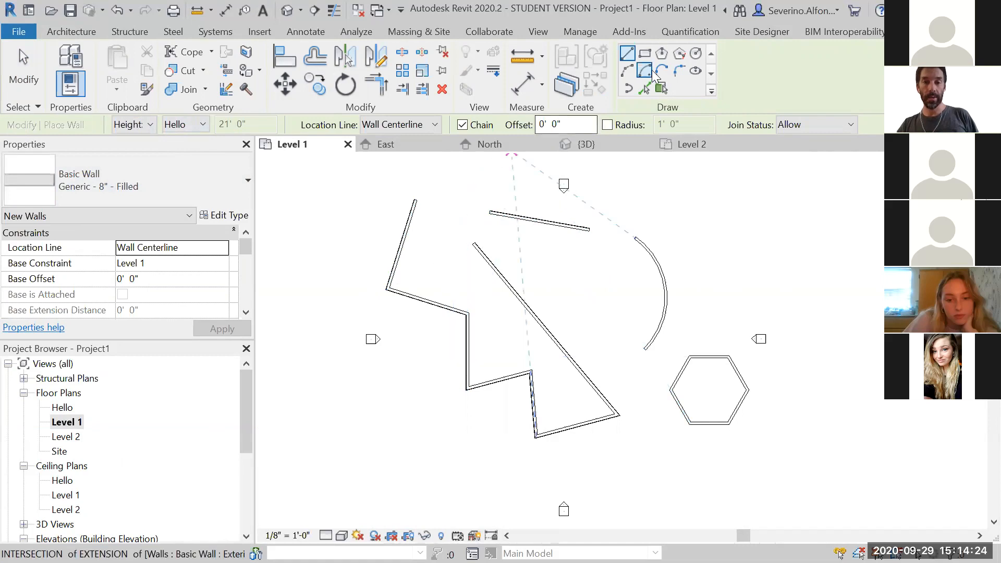
# Draw a circular wall centred near the upper end of the zigzag wall
pyautogui.click(696, 52)
pyautogui.click(427, 236)
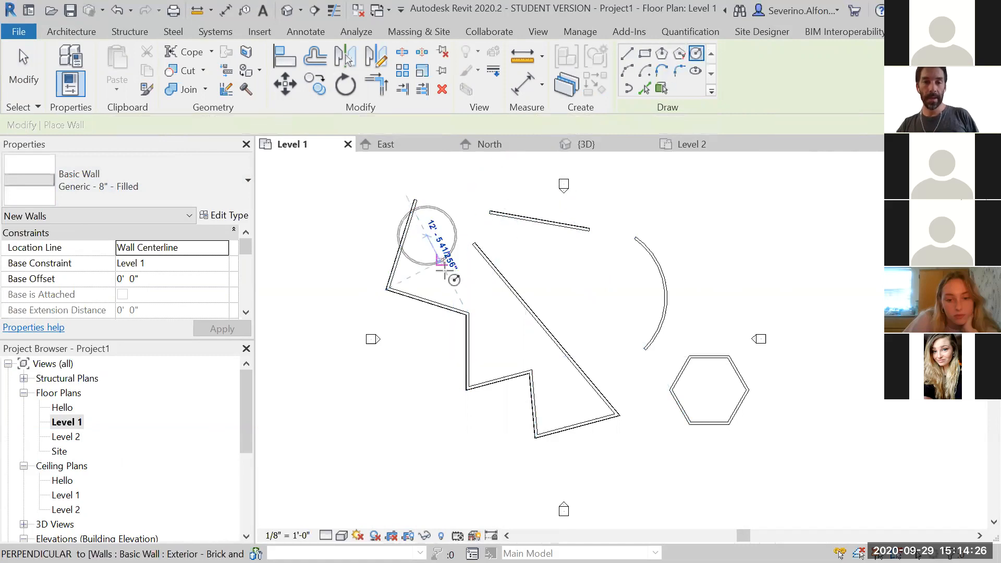
pyautogui.click(458, 275)
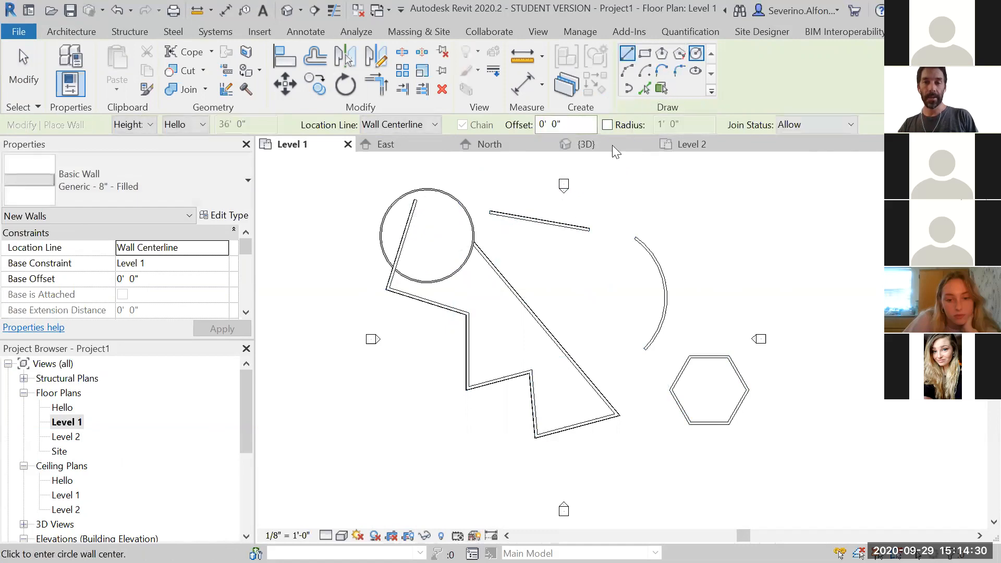
# Draw two separate straight wall segments between the angled walls and the arc wall
pyautogui.click(598, 179)
pyautogui.click(609, 299)
pyautogui.press('Escape')
pyautogui.click(519, 241)
pyautogui.click(572, 295)
pyautogui.press('Escape')
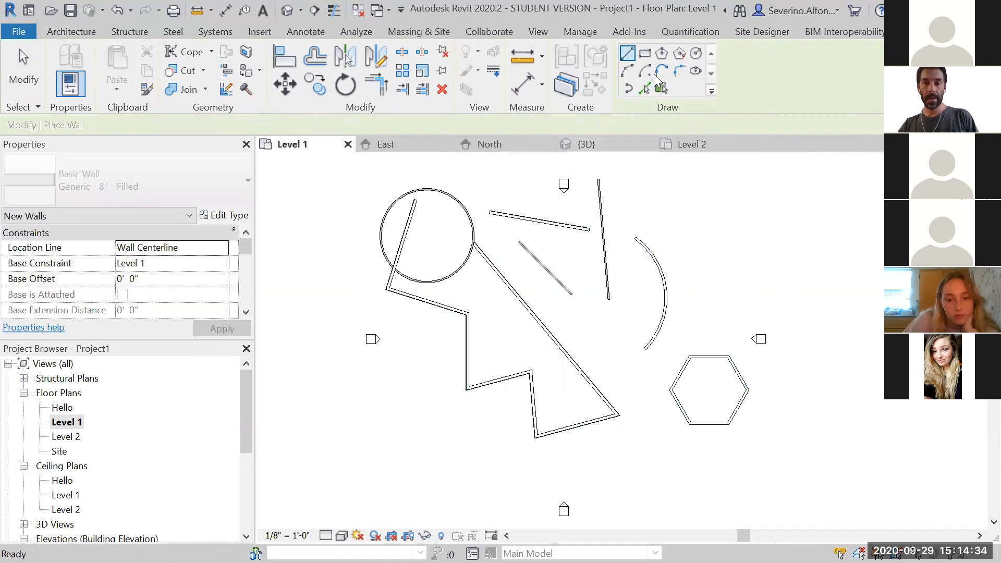
# Join the two straight wall segments with a fillet arc wall
pyautogui.click(679, 70)
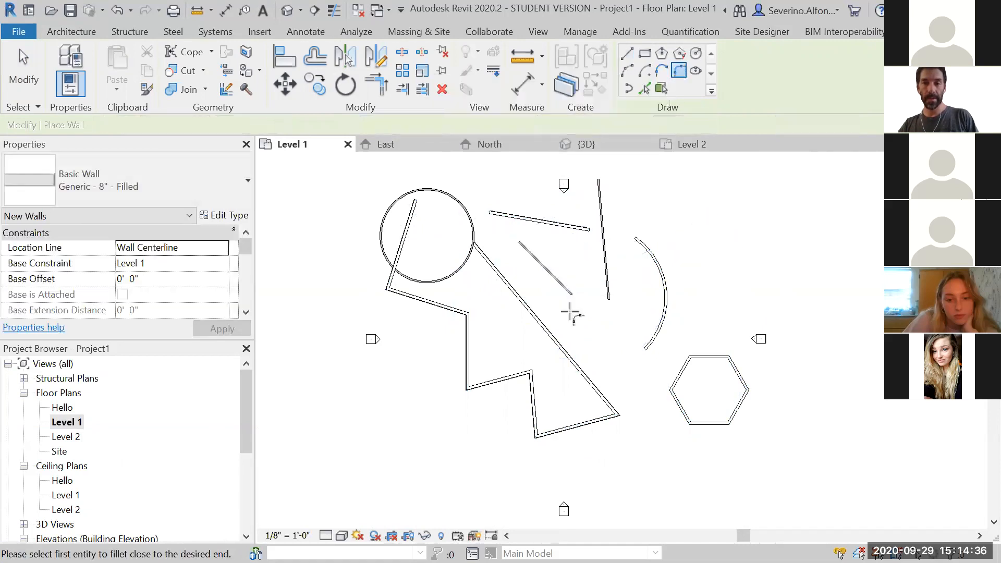
pyautogui.click(567, 290)
pyautogui.click(607, 291)
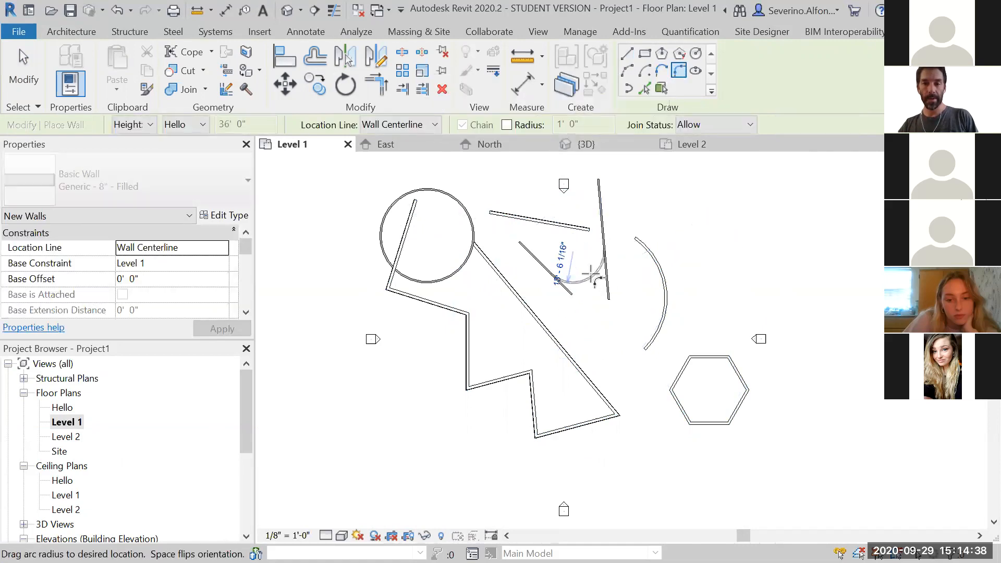
pyautogui.click(571, 275)
pyautogui.press('Escape')
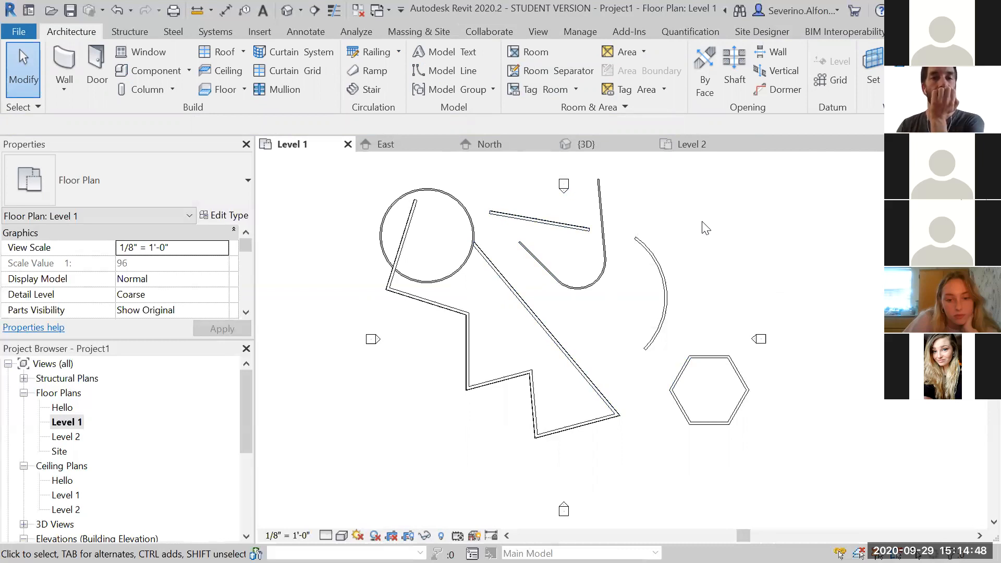
# Open the 3D view and orbit around to examine the circular, filleted and partition walls
pyautogui.click(287, 10)
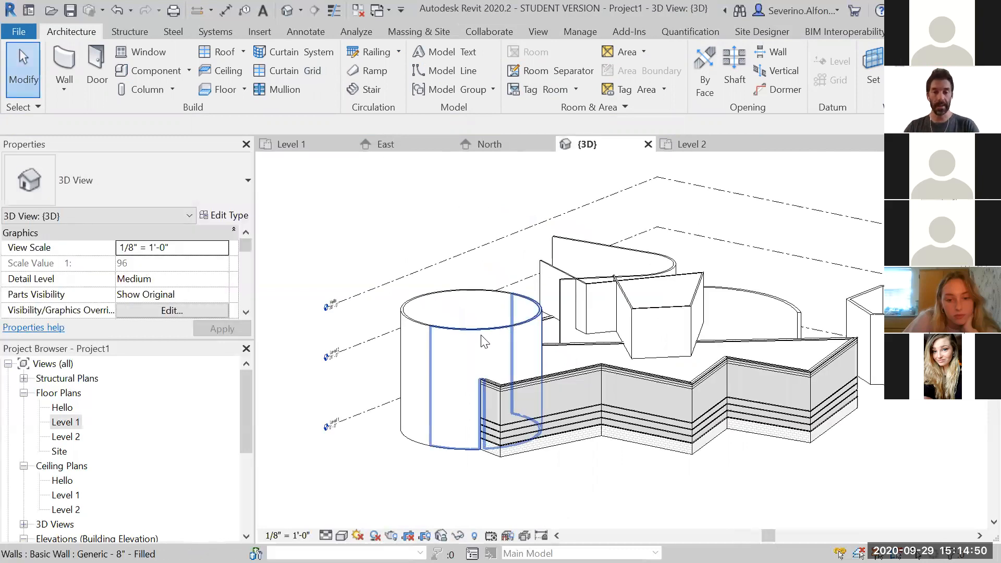
pyautogui.keyDown('shift'); pyautogui.moveTo(391, 428); pyautogui.dragTo(331, 412, button='middle'); pyautogui.keyUp('shift')
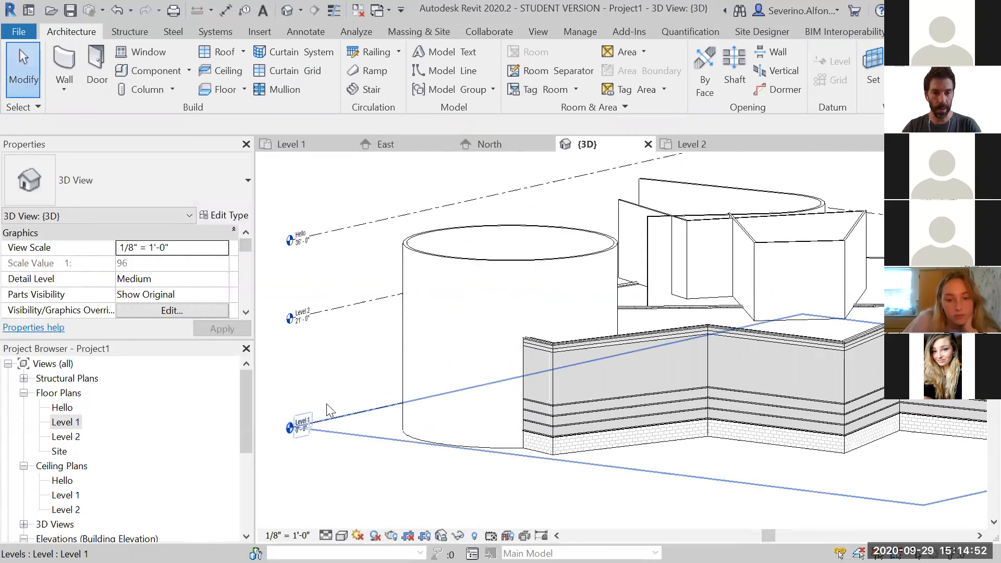
pyautogui.scroll(-5, 733, 344)
pyautogui.keyDown('shift'); pyautogui.moveTo(732, 344); pyautogui.dragTo(829, 318, button='middle'); pyautogui.keyUp('shift')
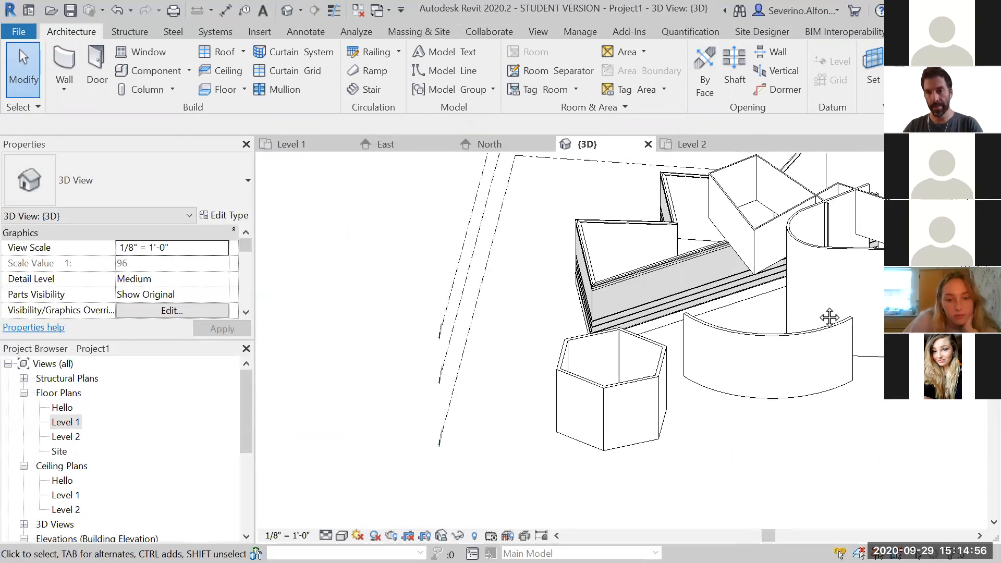
pyautogui.scroll(-2, 657, 349)
pyautogui.scroll(-2, 657, 350)
pyautogui.keyDown('shift'); pyautogui.moveTo(657, 350); pyautogui.dragTo(633, 279, button='middle'); pyautogui.keyUp('shift')
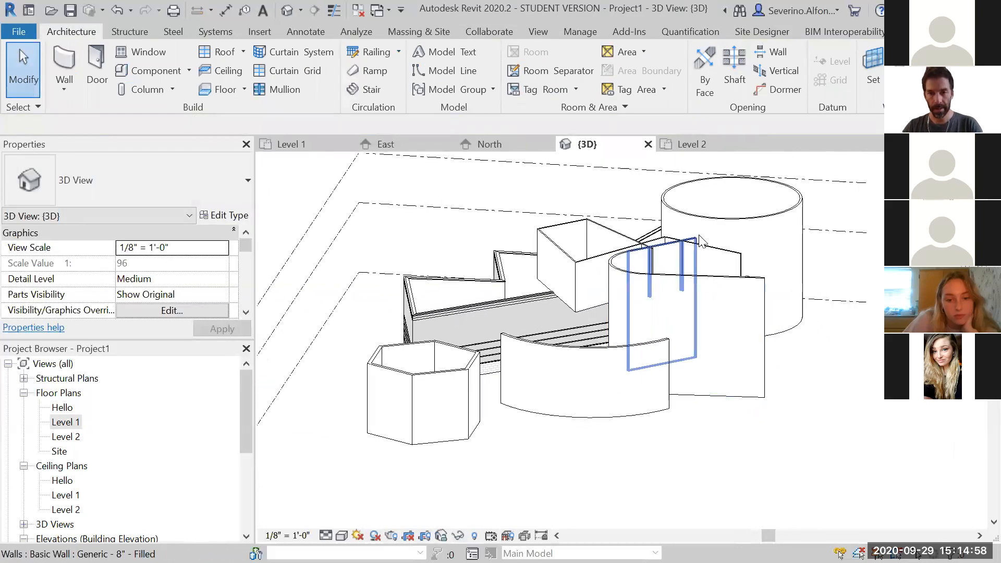
pyautogui.keyDown('shift'); pyautogui.moveTo(856, 226); pyautogui.dragTo(787, 340, button='middle'); pyautogui.keyUp('shift')
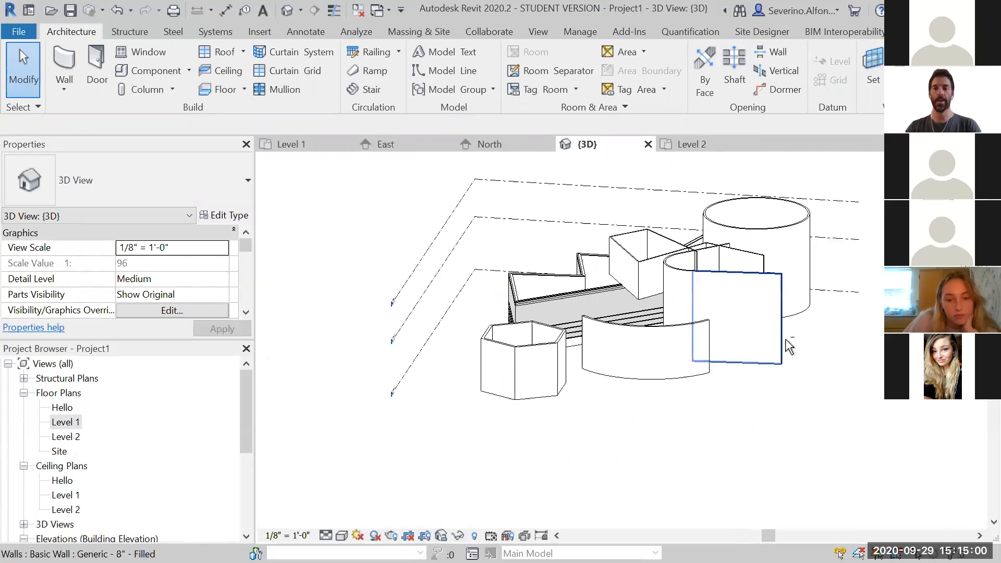
pyautogui.moveTo(812, 404); pyautogui.dragTo(797, 392, button='middle')
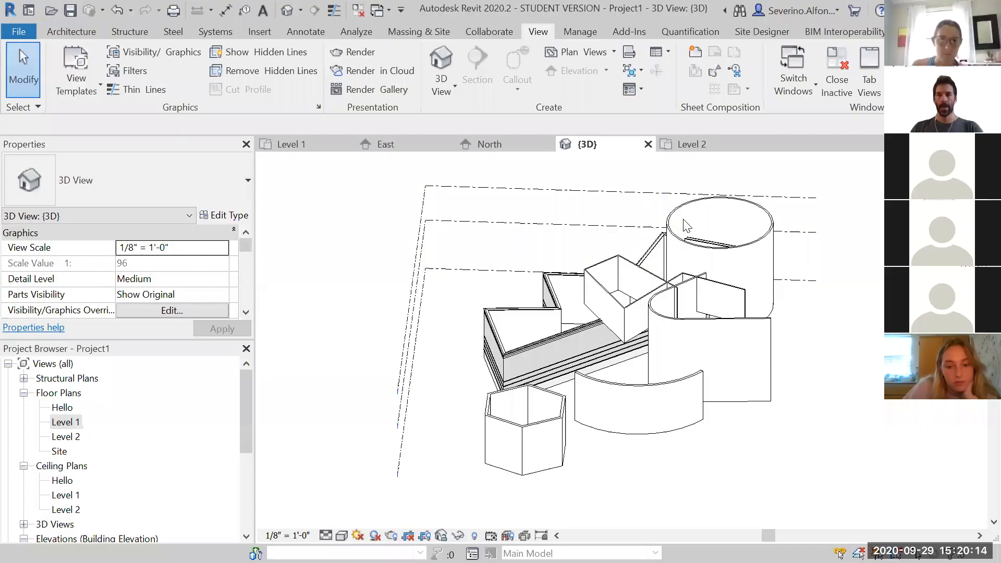
pyautogui.keyDown('shift'); pyautogui.moveTo(687, 225); pyautogui.dragTo(569, 240, button='middle'); pyautogui.keyUp('shift')
pyautogui.moveTo(247, 395); pyautogui.dragTo(249, 425)
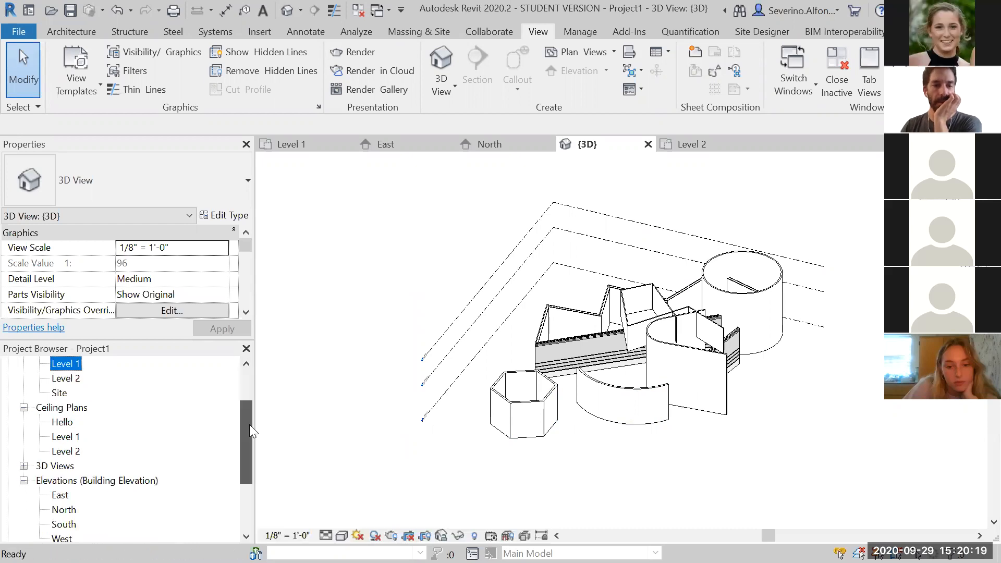
# Open the East elevation and copy the Hello level upward to create a new level at 60' - 6"
pyautogui.doubleClick(62, 496)
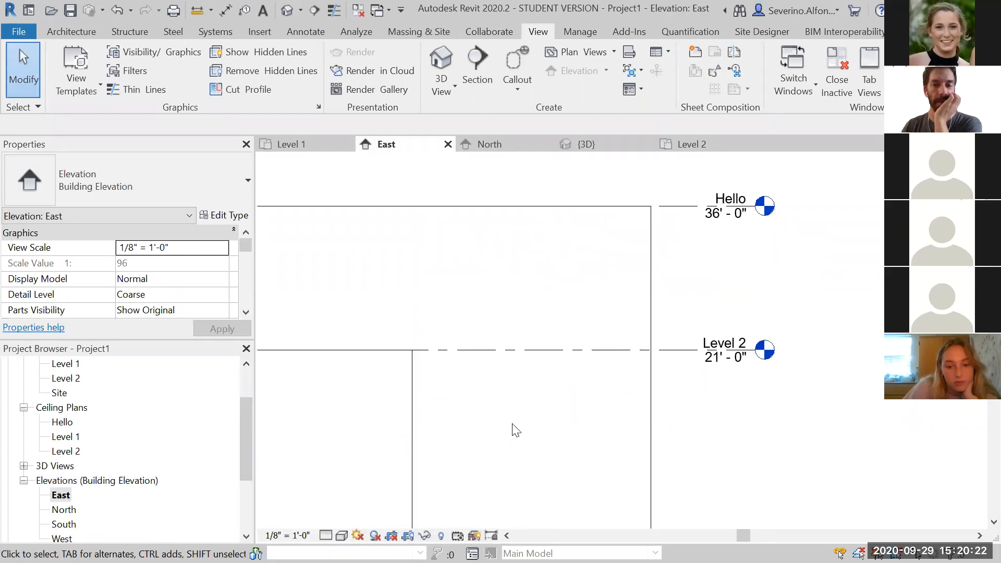
pyautogui.scroll(-3, 577, 431)
pyautogui.scroll(2, 600, 444)
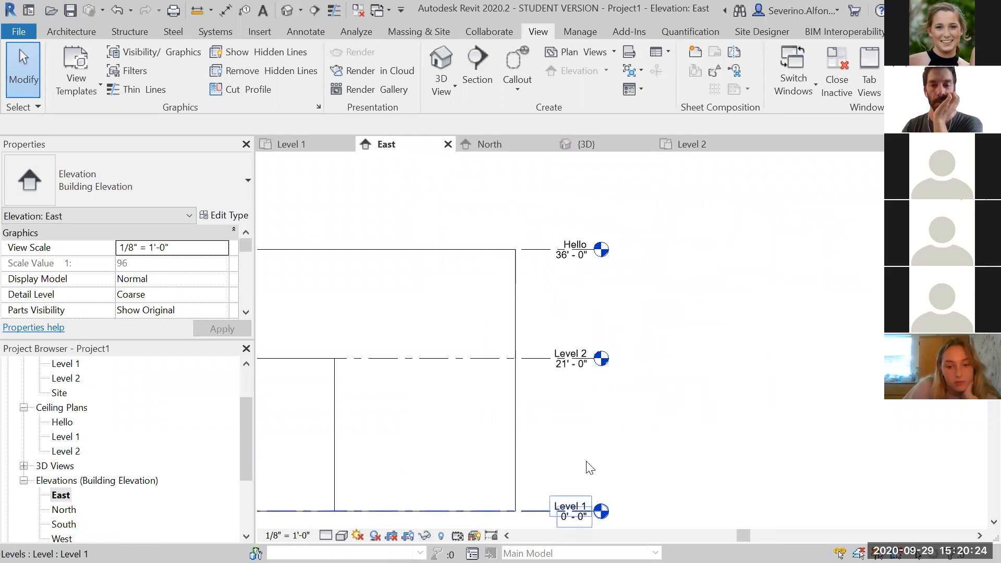
pyautogui.click(537, 254)
pyautogui.moveTo(808, 333); pyautogui.dragTo(811, 362, button='middle')
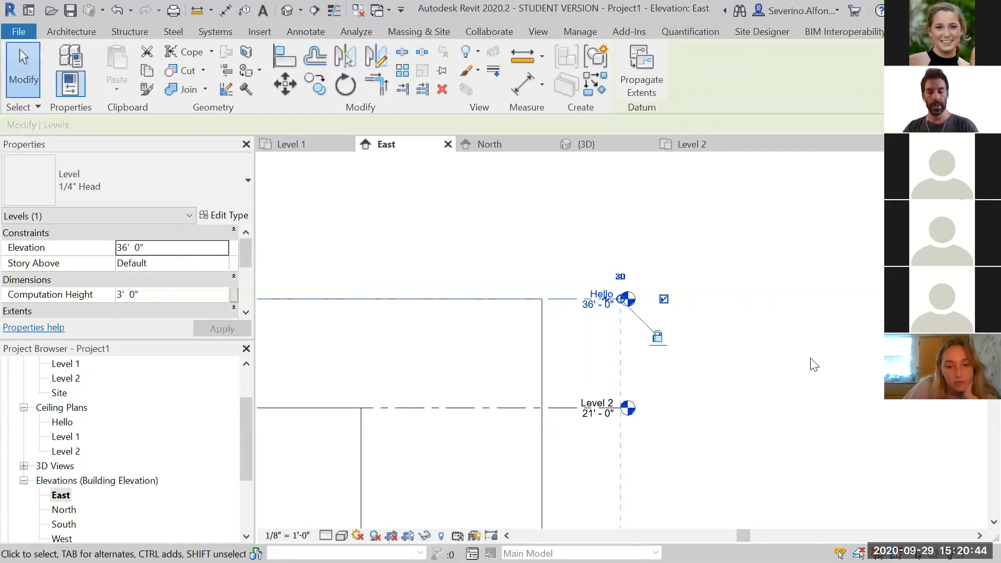
pyautogui.press('c')
pyautogui.press('o')
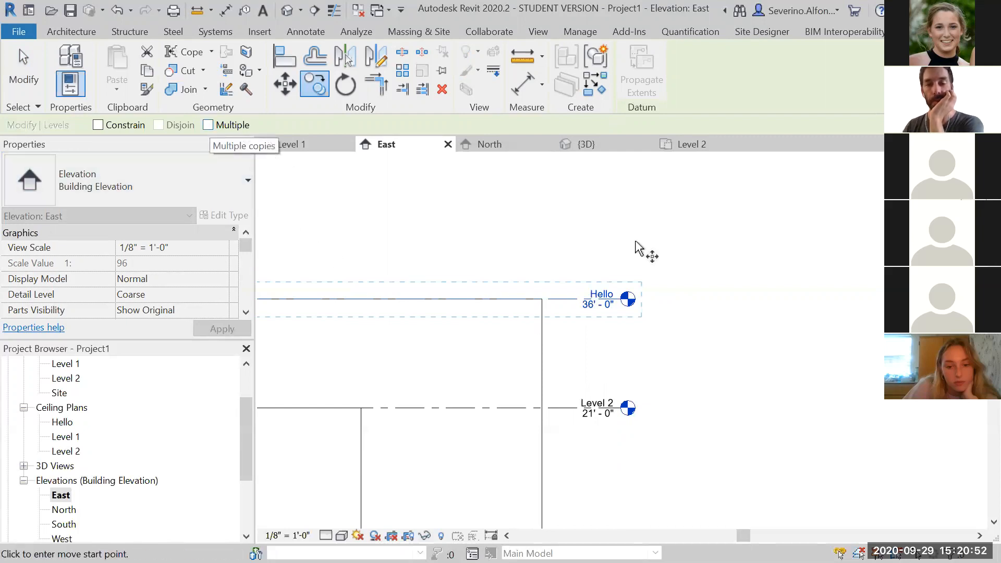
pyautogui.click(691, 299)
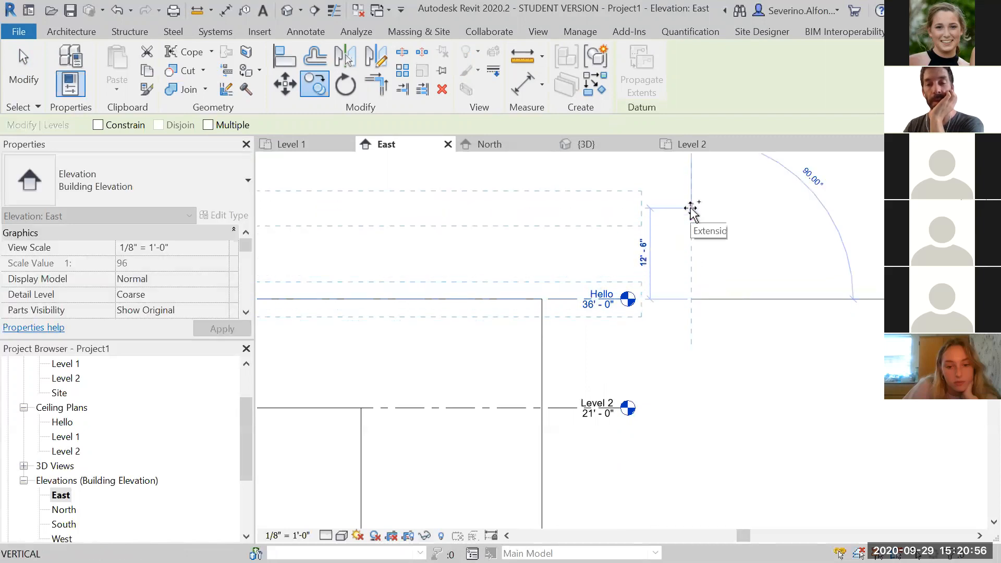
pyautogui.scroll(-2, 692, 209)
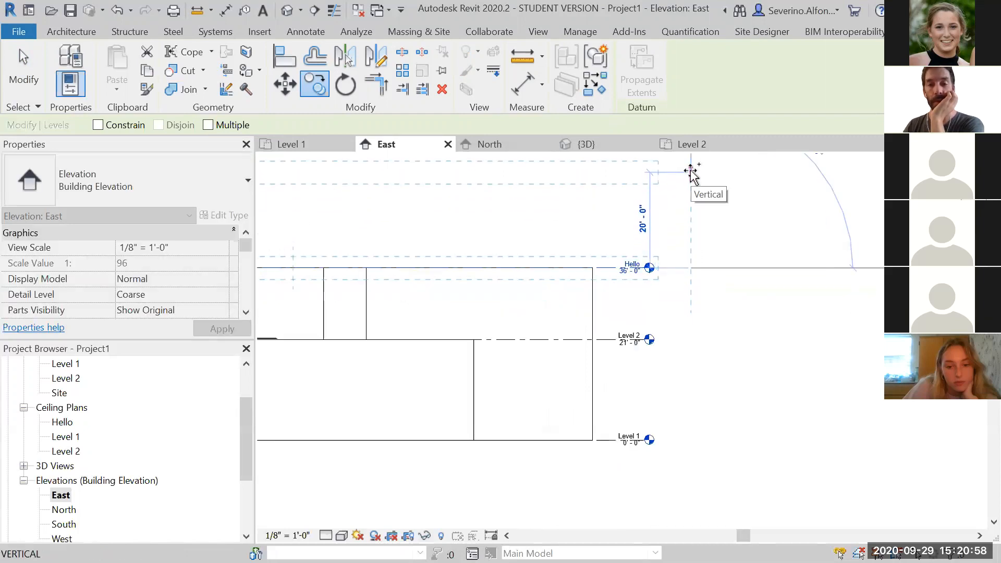
pyautogui.scroll(-1, 702, 183)
pyautogui.moveTo(702, 183); pyautogui.dragTo(702, 268, button='middle')
pyautogui.scroll(2, 693, 250)
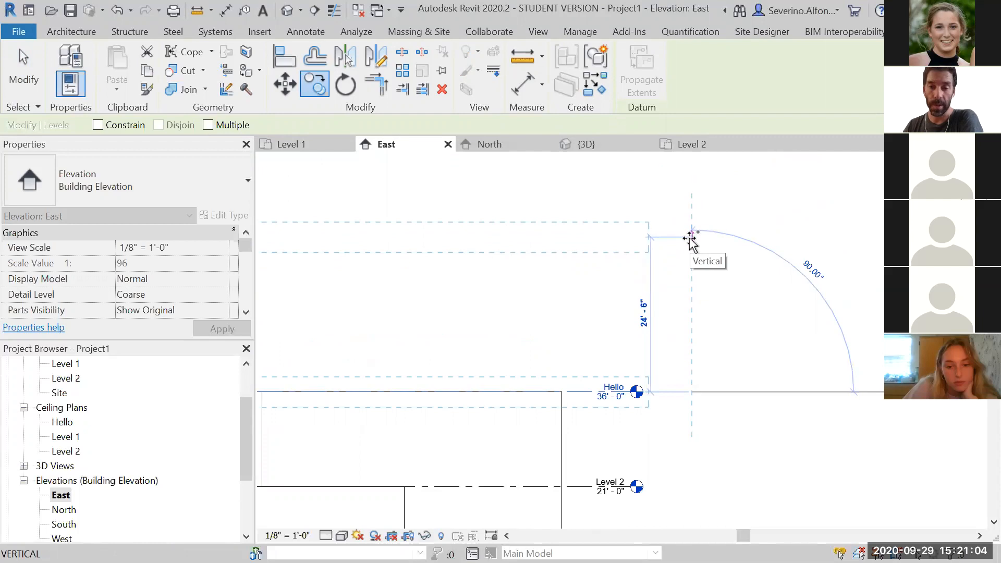
pyautogui.click(691, 238)
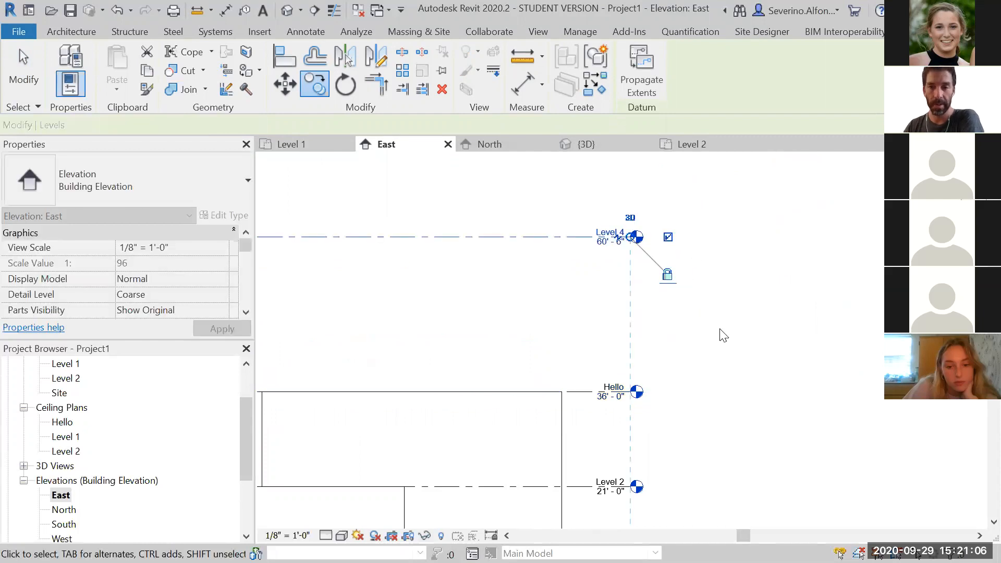
pyautogui.press('Escape')
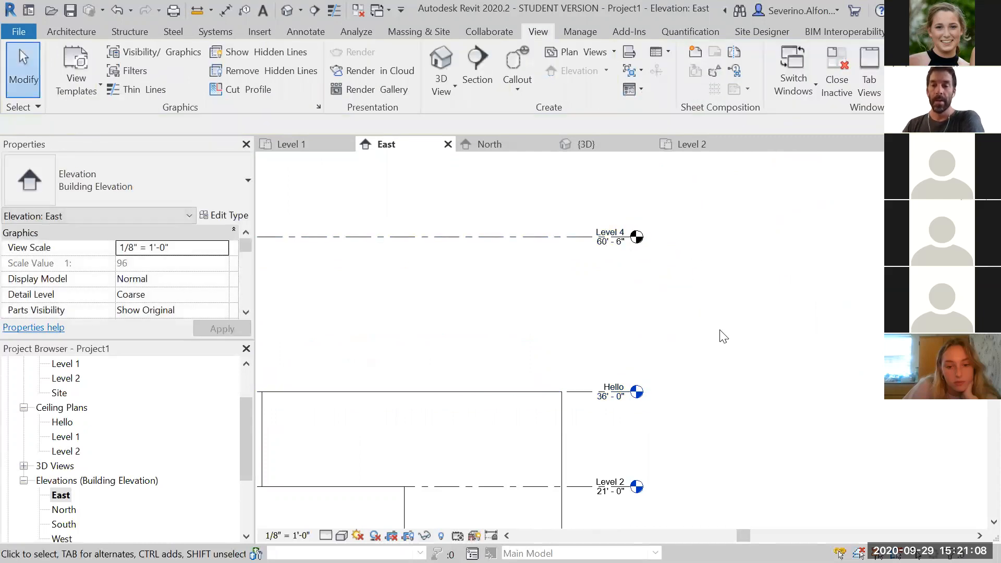
# Examine the levels in the East elevation and the floor plan list in the project browser
pyautogui.scroll(3, 709, 320)
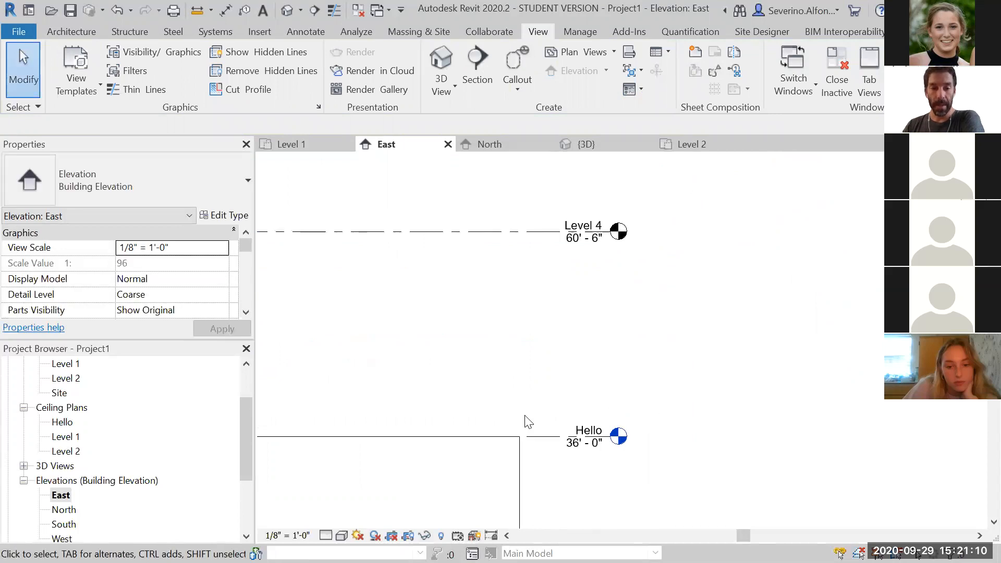
pyautogui.moveTo(243, 441); pyautogui.dragTo(245, 409)
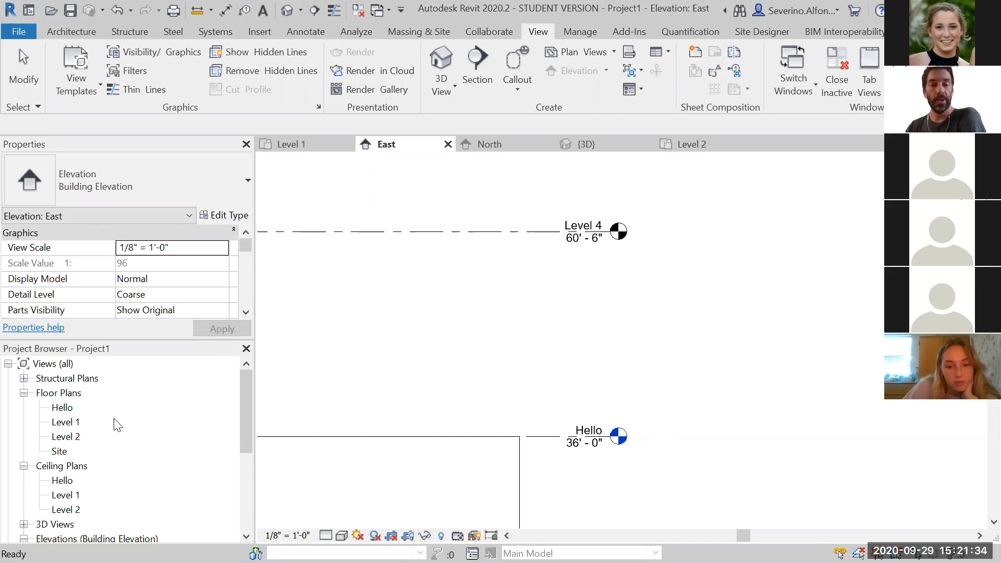
pyautogui.click(503, 370)
pyautogui.scroll(-3, 503, 370)
pyautogui.moveTo(598, 490); pyautogui.dragTo(612, 414, button='middle')
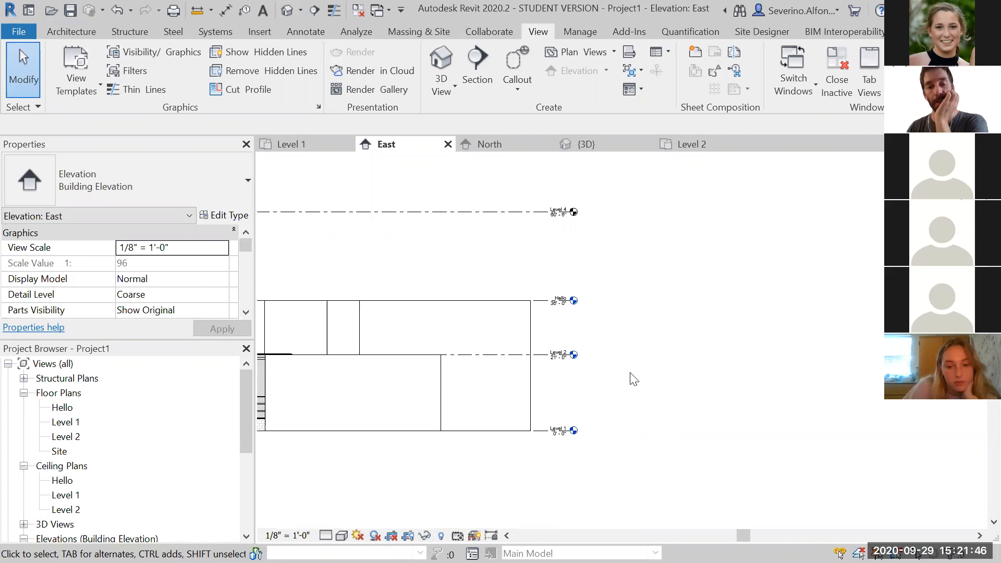
pyautogui.scroll(2, 628, 280)
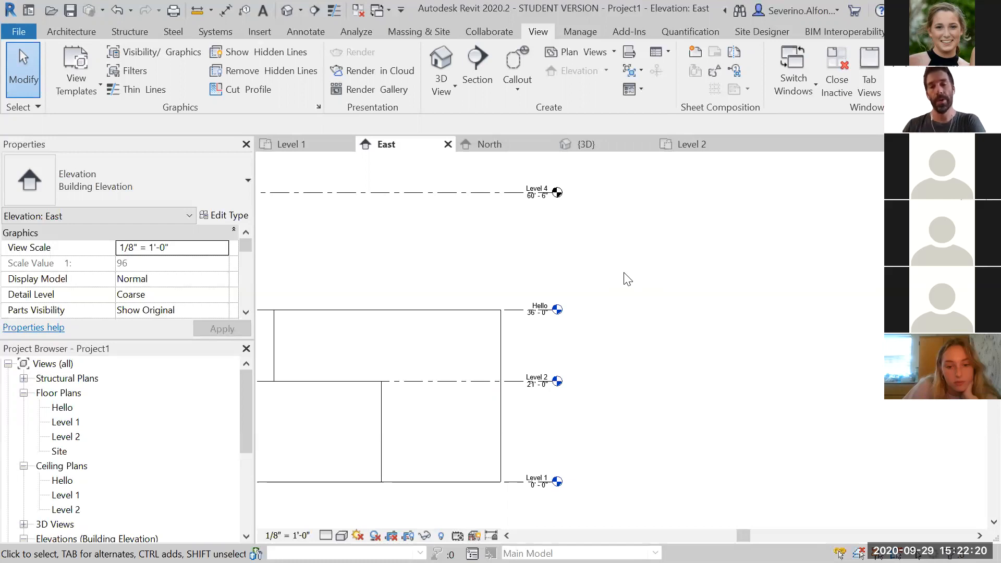
pyautogui.scroll(4, 521, 219)
pyautogui.moveTo(593, 282); pyautogui.dragTo(593, 353, button='middle')
pyautogui.scroll(1, 550, 241)
pyautogui.scroll(-1, 705, 296)
pyautogui.scroll(-1, 665, 355)
pyautogui.moveTo(662, 357); pyautogui.dragTo(567, 288, button='middle')
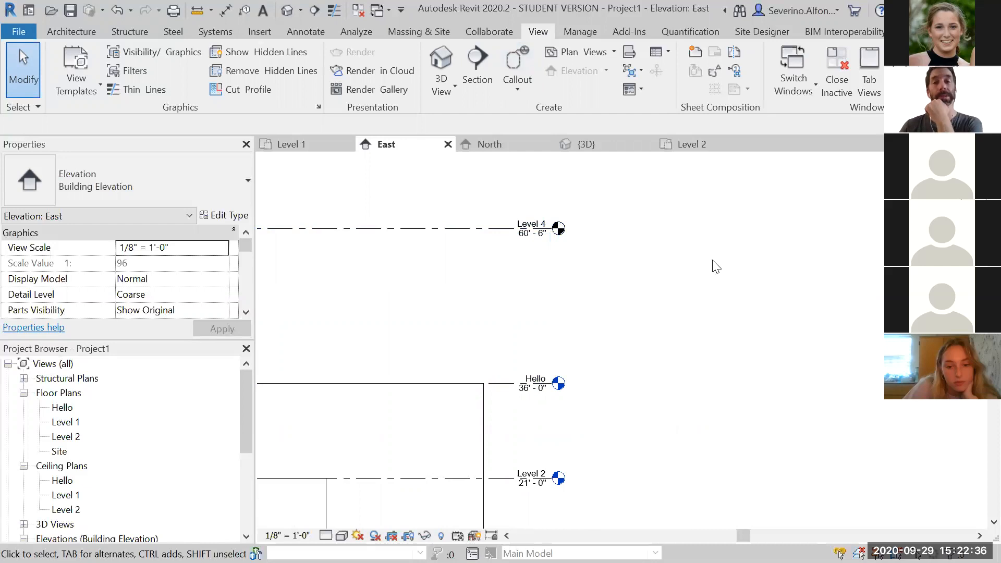
# Create a new floor plan view for Level 4
pyautogui.click(572, 56)
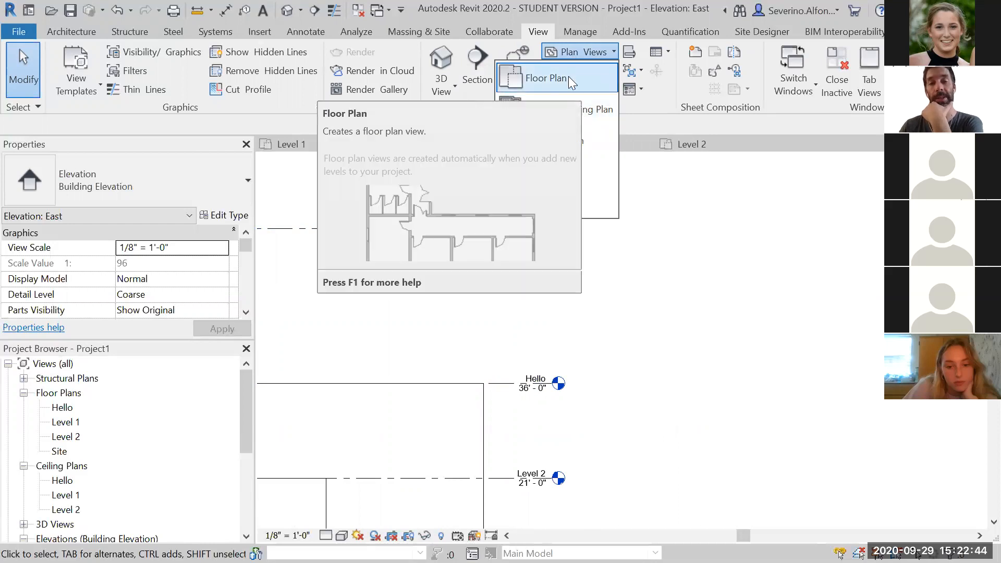
pyautogui.click(568, 76)
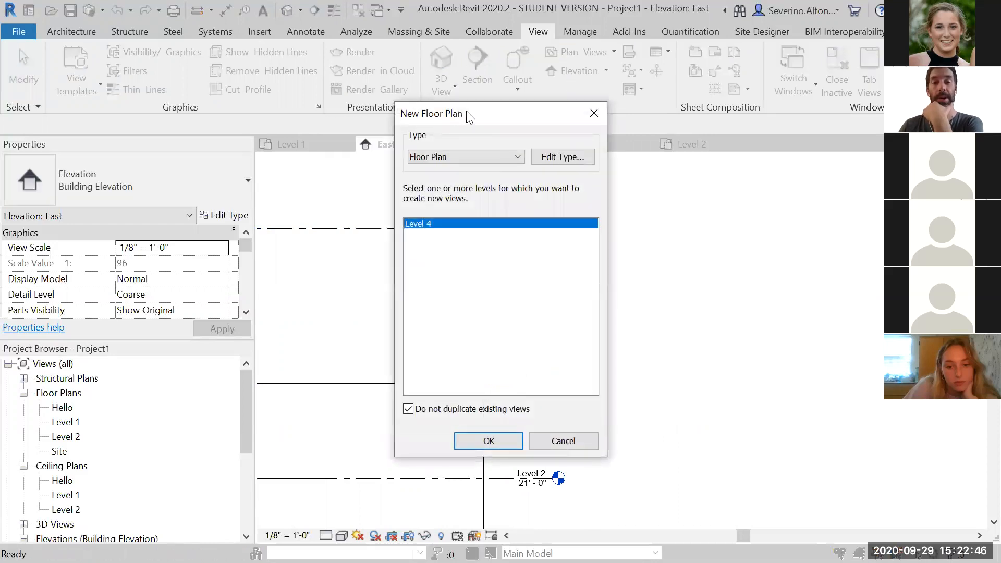
pyautogui.moveTo(468, 116); pyautogui.dragTo(706, 115)
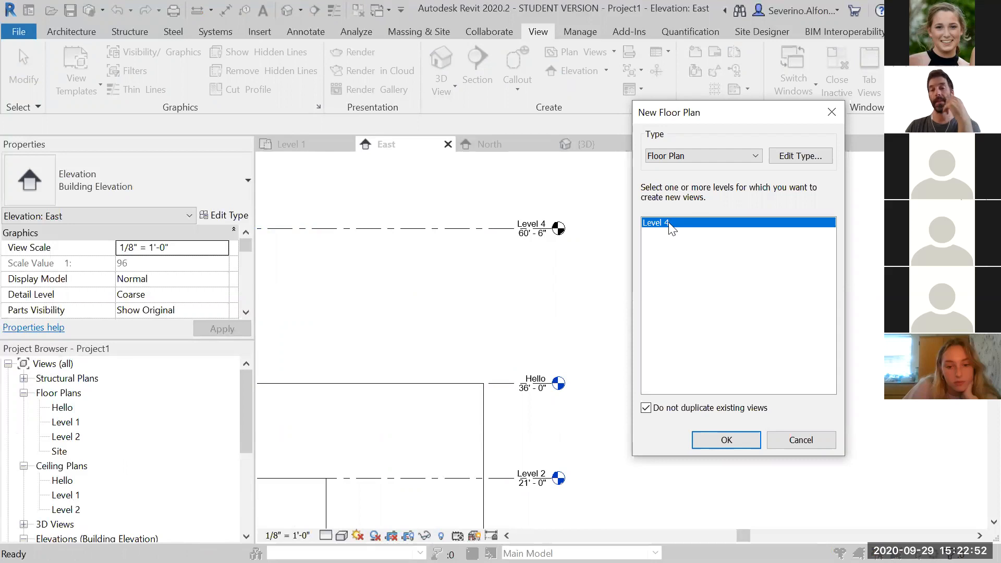
pyautogui.click(736, 440)
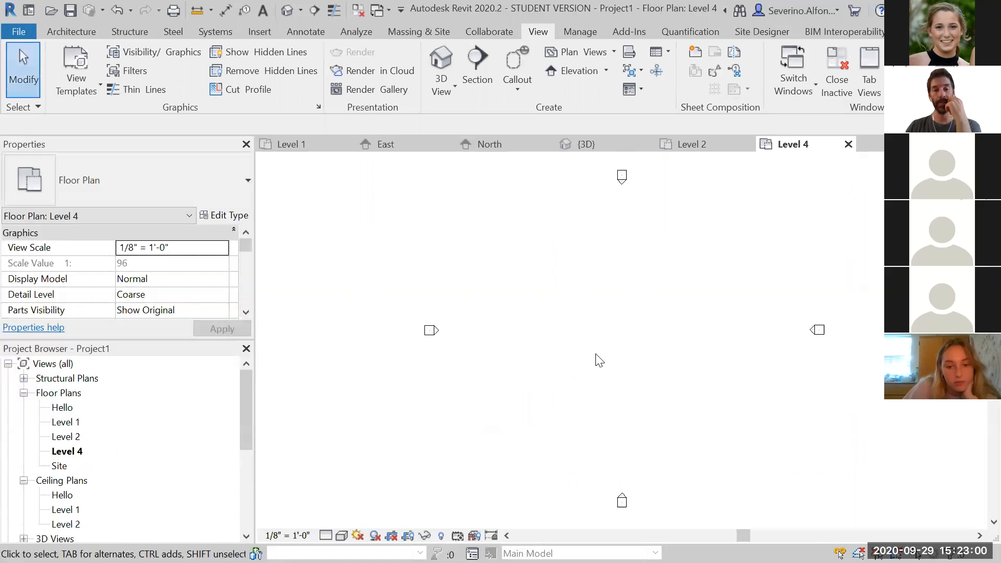
# Create a new reflected ceiling plan view for Level 4
pyautogui.moveTo(249, 410); pyautogui.dragTo(253, 433)
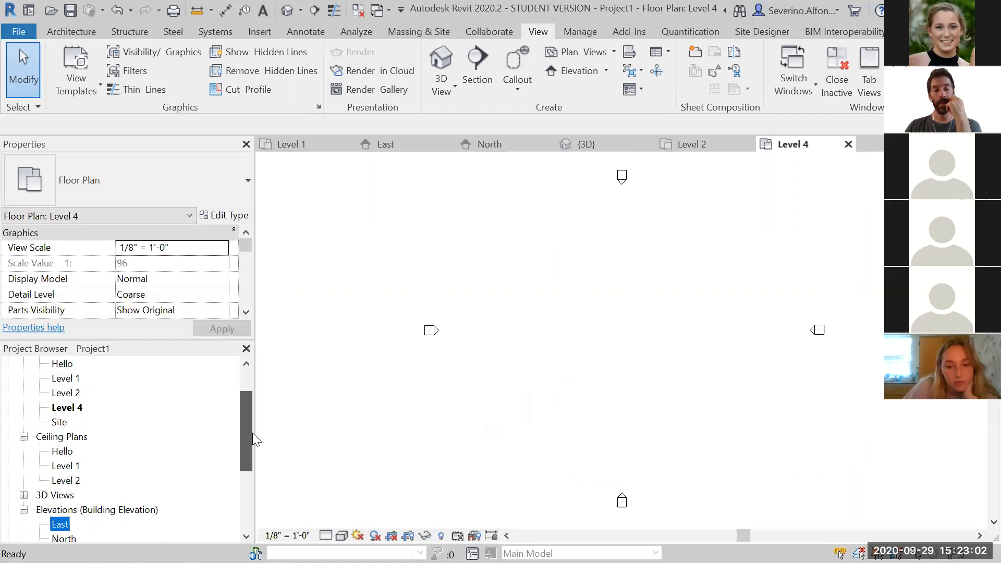
pyautogui.click(582, 50)
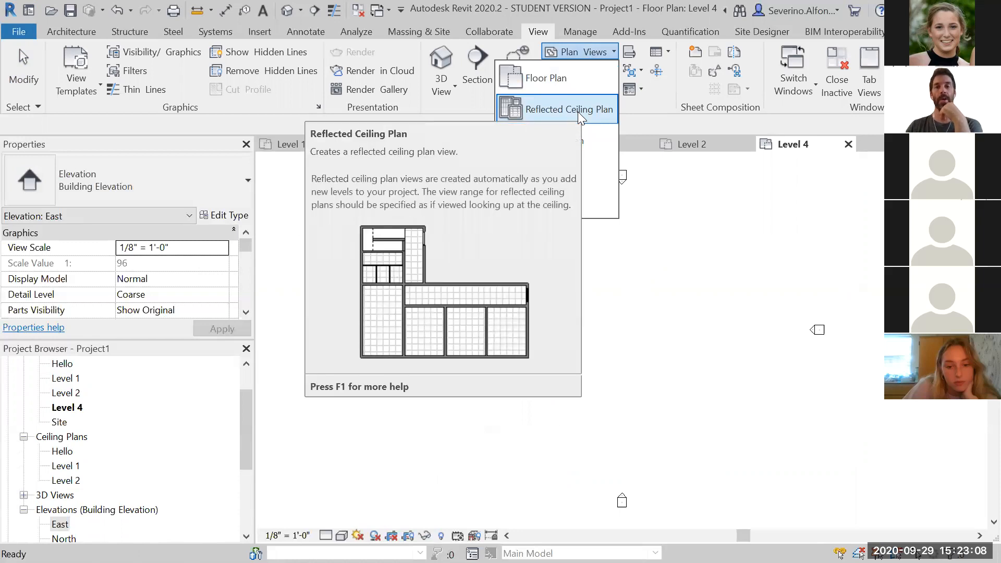
pyautogui.click(578, 111)
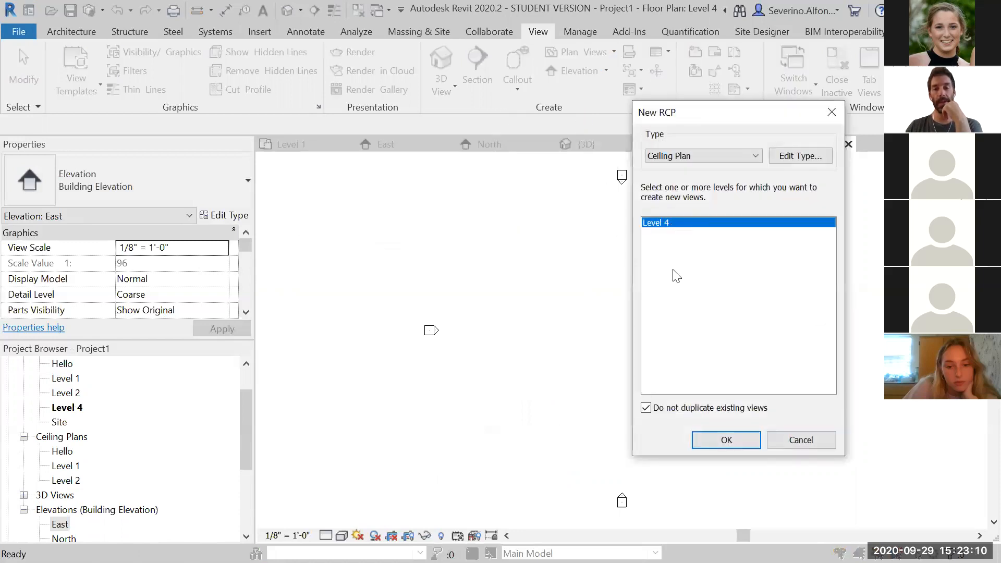
pyautogui.click(713, 438)
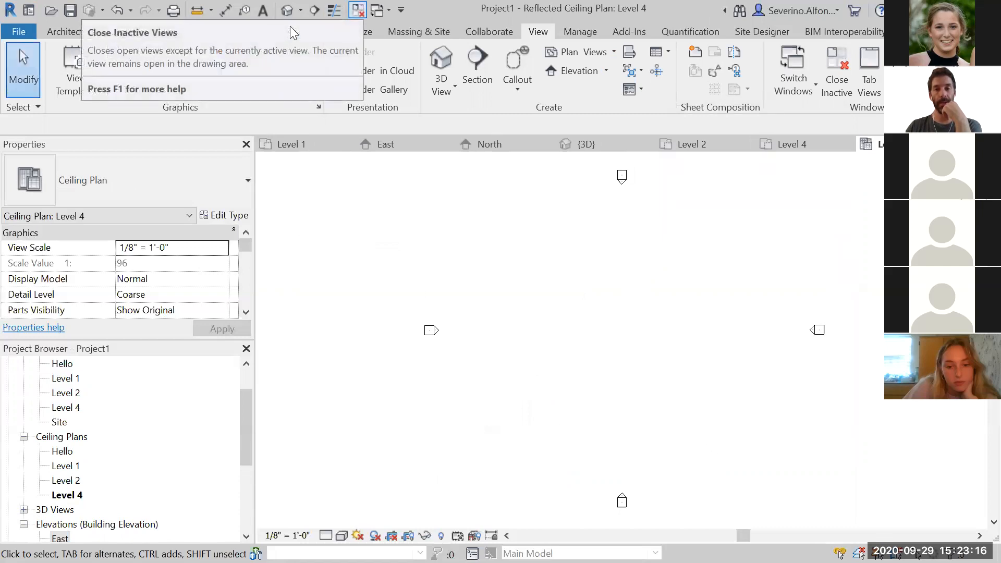
# Close all inactive views and reopen the Level 1 floor plan and the East elevation
pyautogui.click(358, 10)
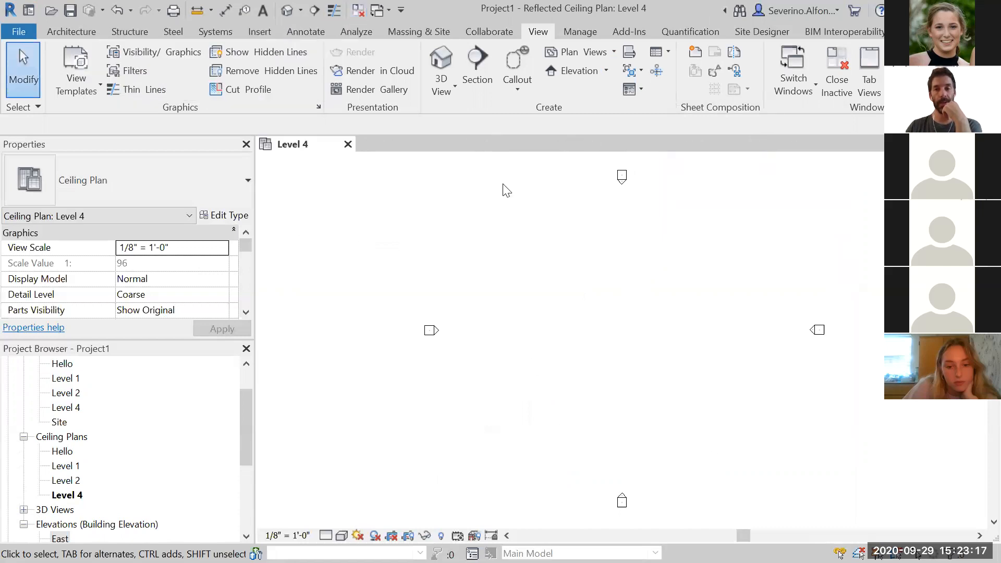
pyautogui.doubleClick(70, 379)
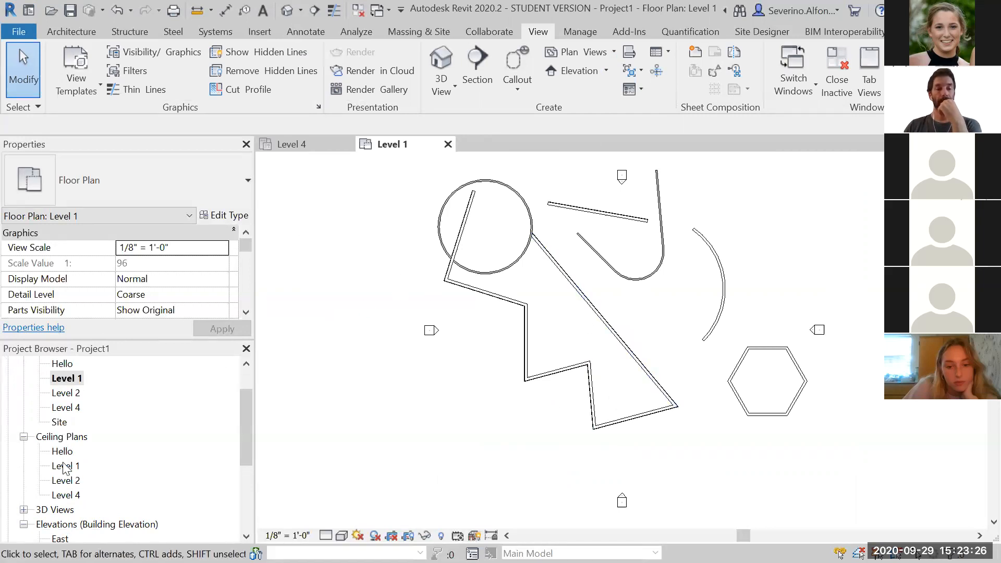
pyautogui.moveTo(248, 437); pyautogui.dragTo(247, 463)
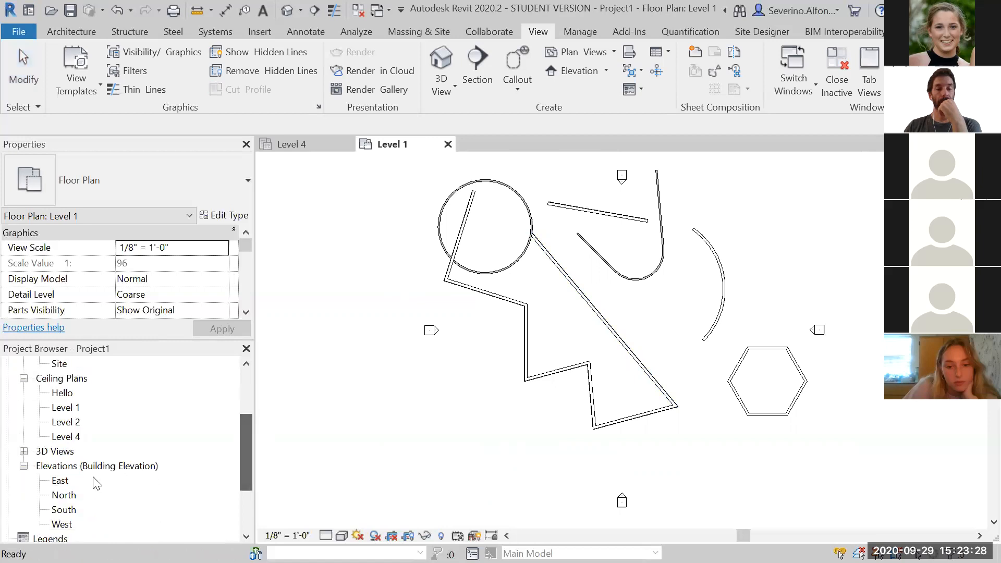
pyautogui.doubleClick(62, 481)
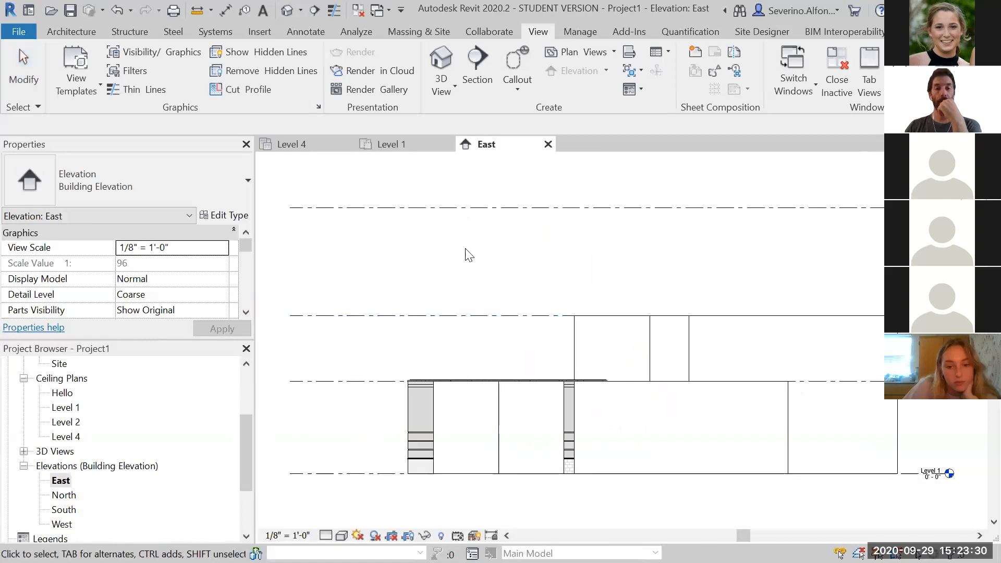
# Place a new level across the East elevation 10' - 6" above the Hello level
pyautogui.click(59, 31)
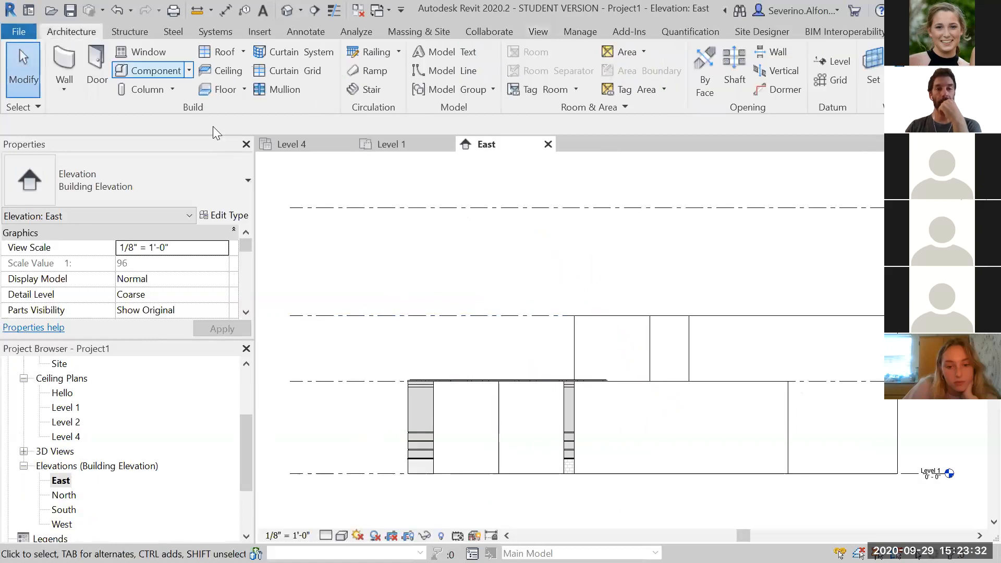
pyautogui.click(827, 59)
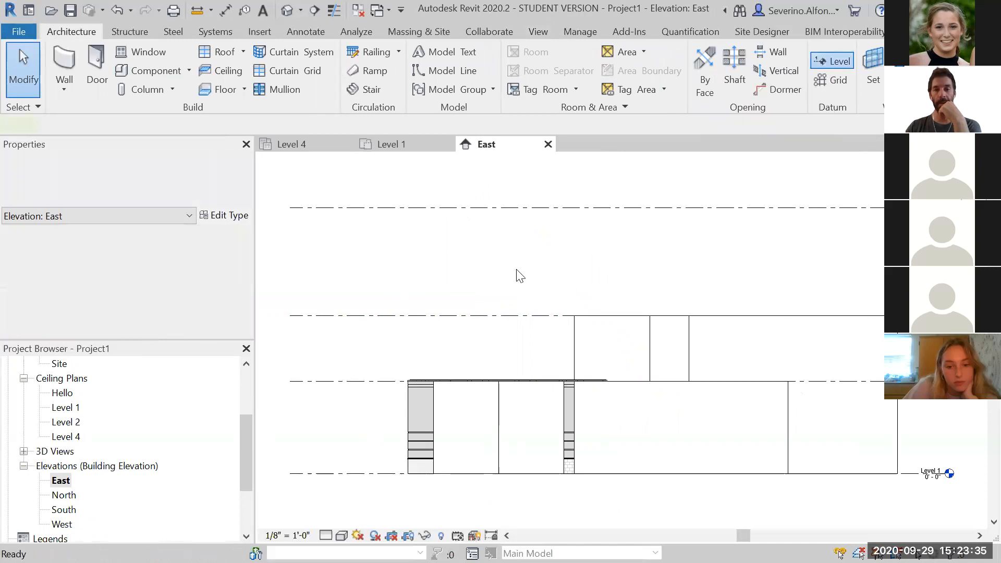
pyautogui.click(291, 269)
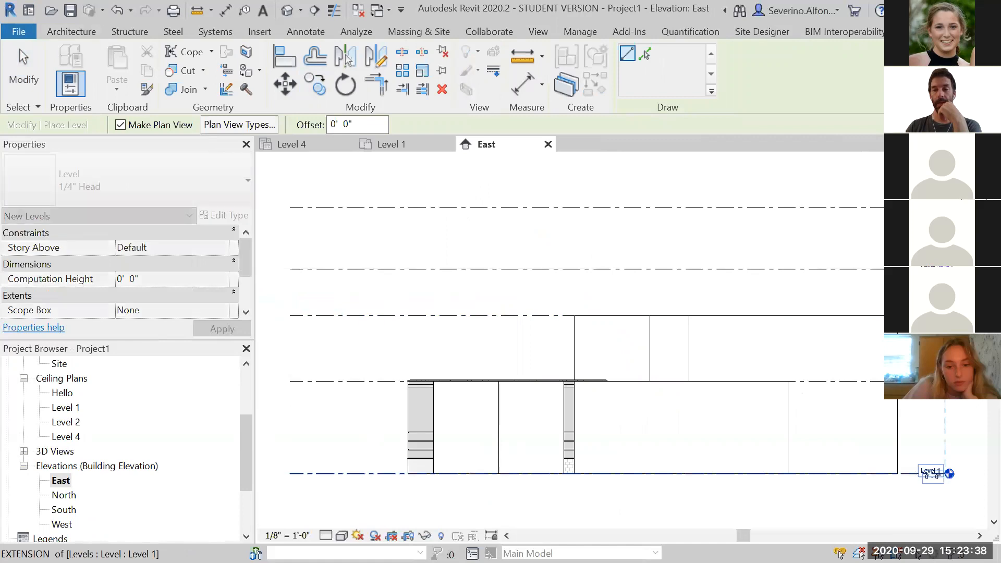
pyautogui.click(945, 269)
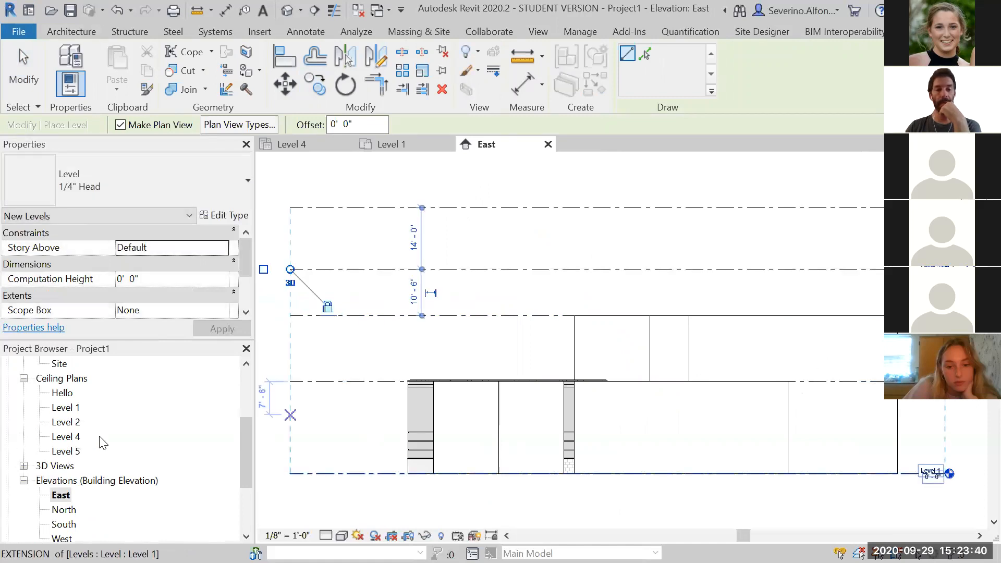
pyautogui.press('Escape')
pyautogui.press('Escape')
pyautogui.moveTo(248, 447); pyautogui.dragTo(256, 391)
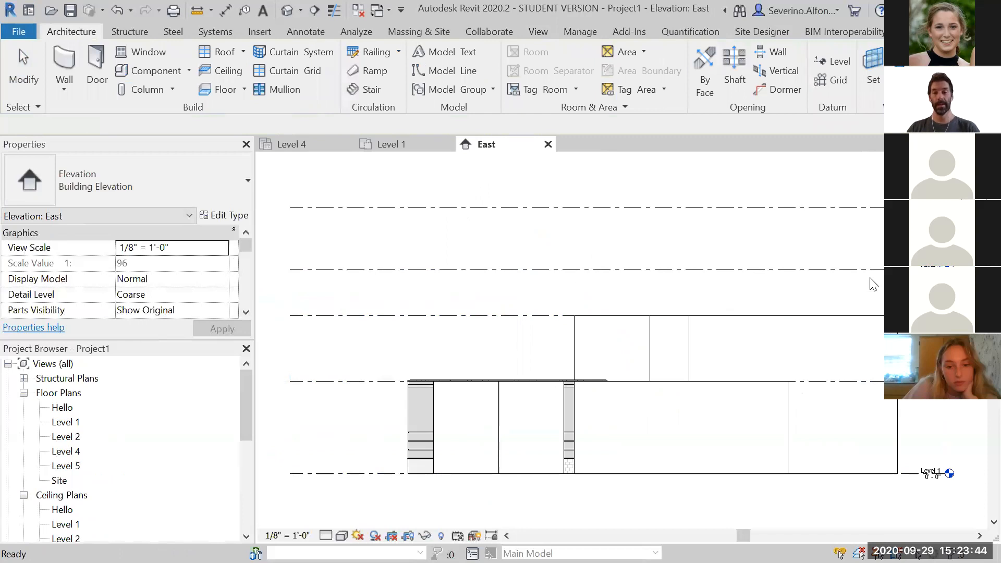
# Delete Level 5 together with its associated plan views
pyautogui.scroll(2, 878, 284)
pyautogui.moveTo(744, 303); pyautogui.dragTo(625, 313, button='middle')
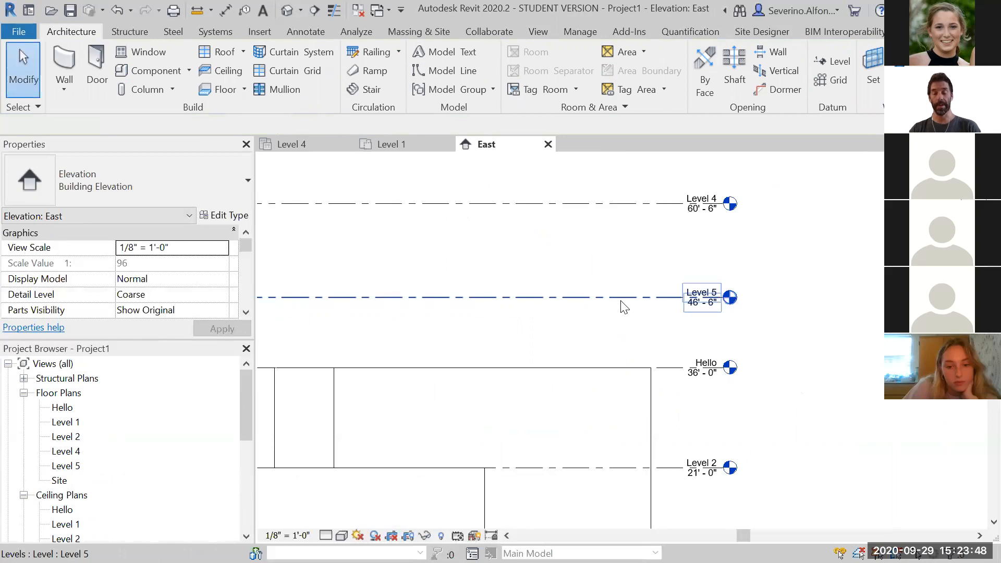
pyautogui.click(624, 306)
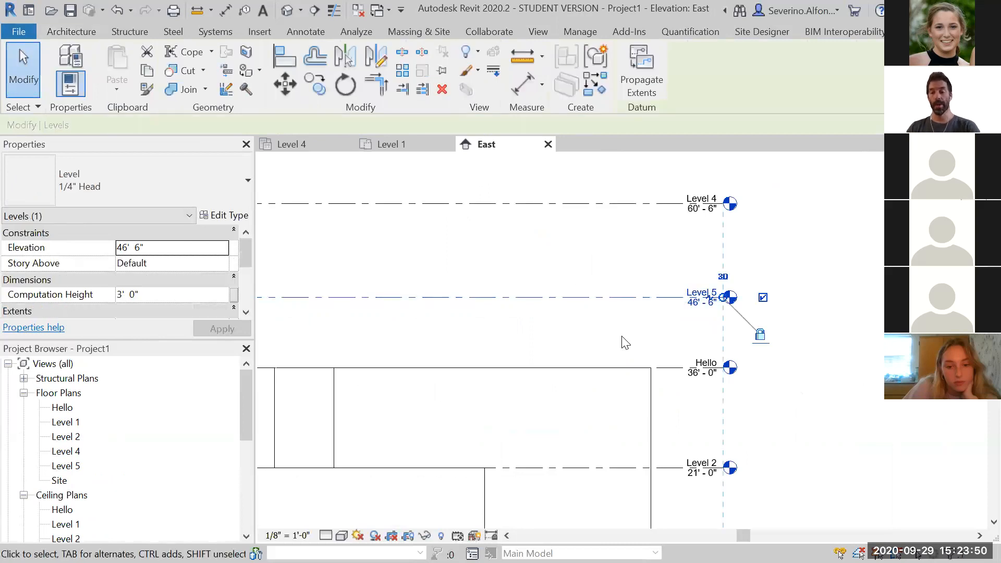
pyautogui.press('Delete')
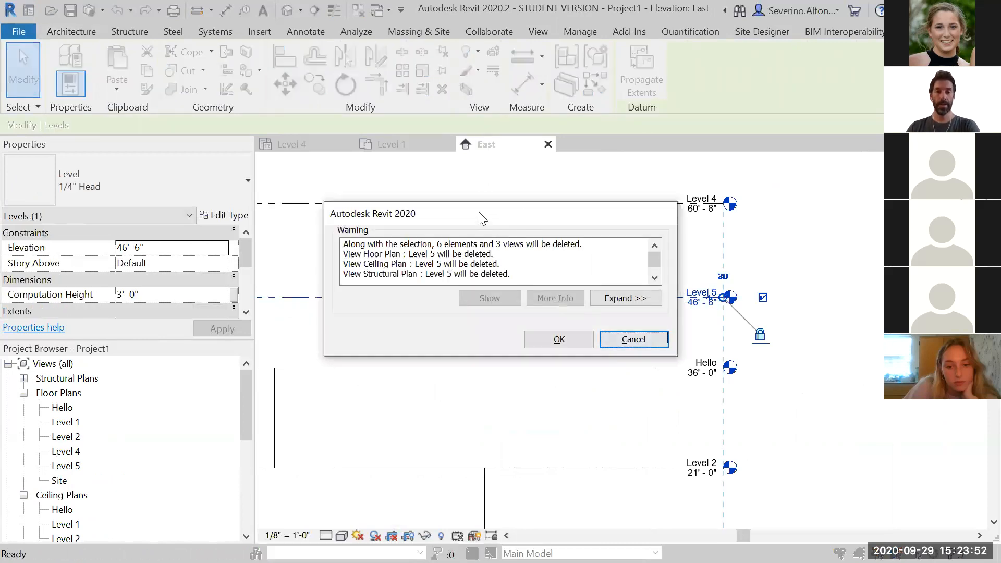
pyautogui.click(547, 315)
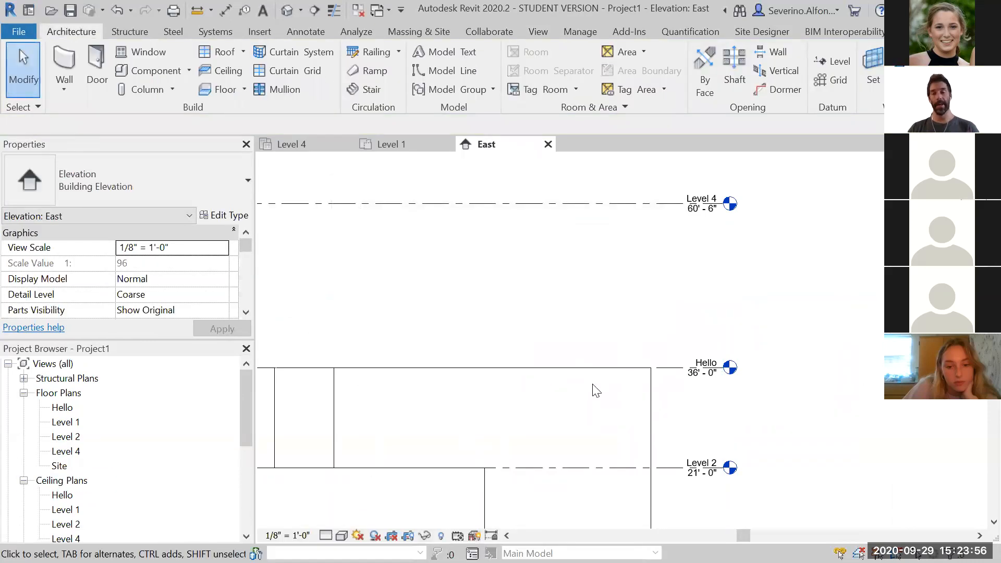
# Move the Hello level up to an elevation of 45' - 0"
pyautogui.scroll(-3, 597, 391)
pyautogui.moveTo(561, 413); pyautogui.dragTo(769, 339, button='middle')
pyautogui.scroll(-1, 769, 340)
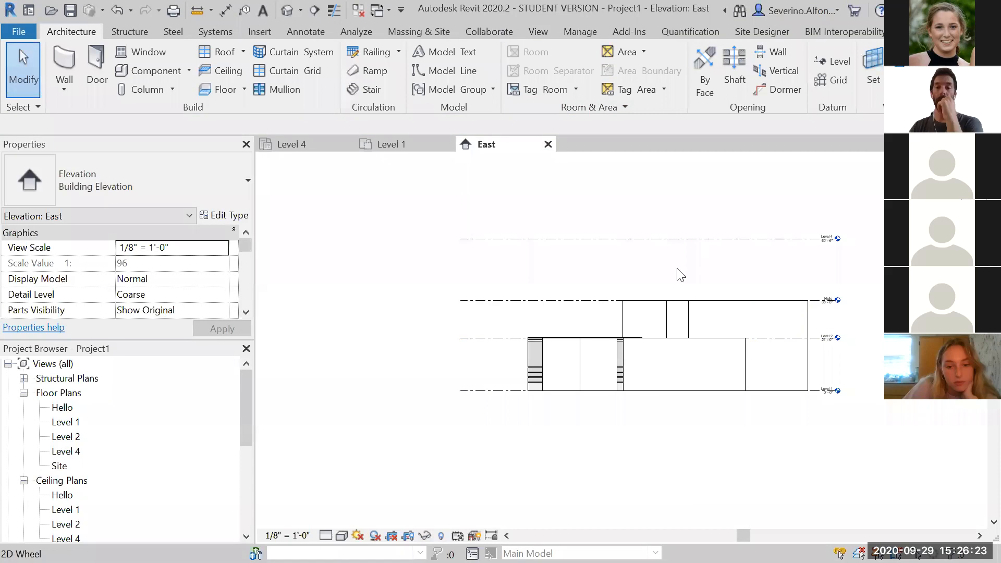
pyautogui.scroll(-2, 678, 269)
pyautogui.moveTo(678, 269); pyautogui.dragTo(548, 318, button='middle')
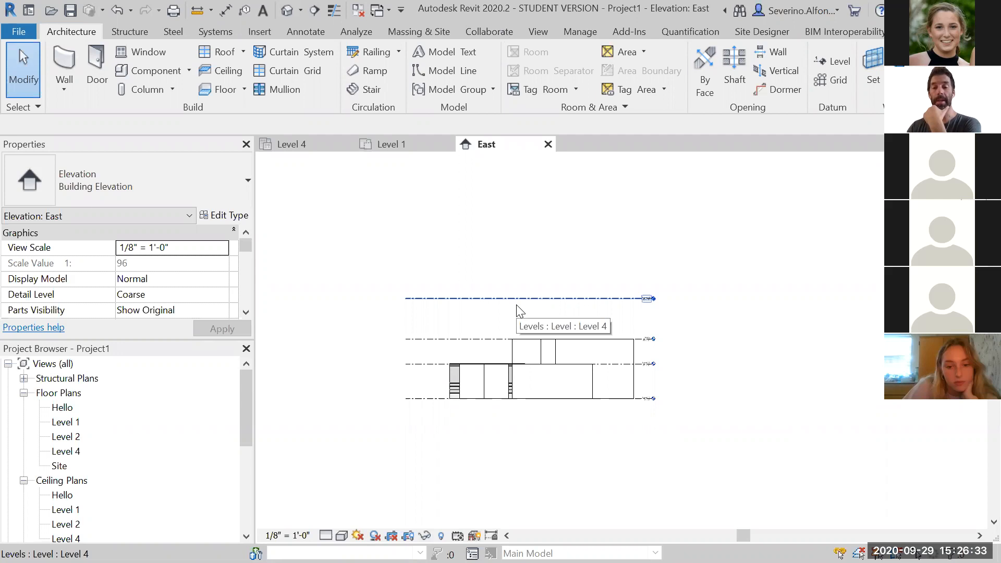
pyautogui.scroll(2, 589, 336)
pyautogui.click(563, 370)
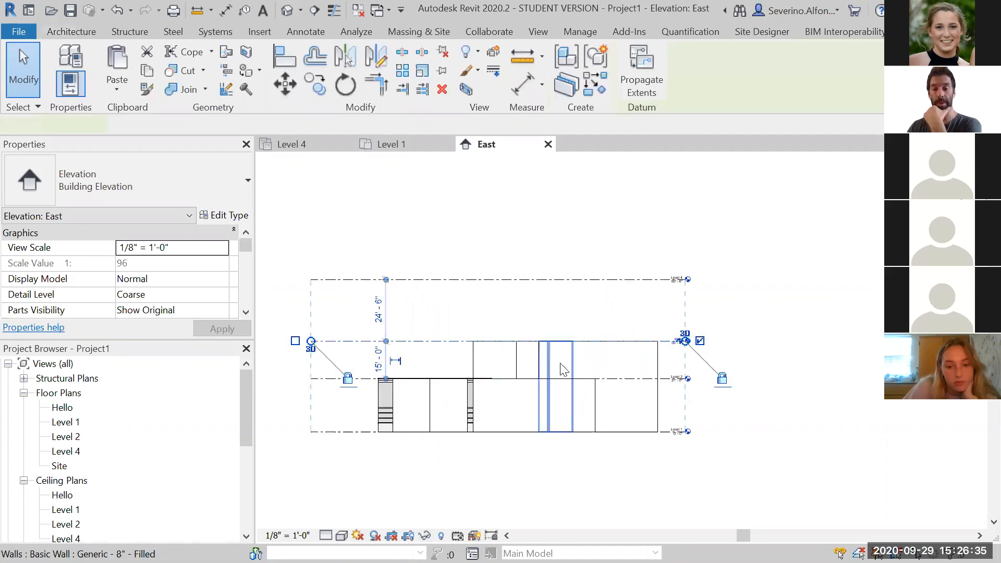
pyautogui.scroll(5, 711, 346)
pyautogui.scroll(-4, 684, 357)
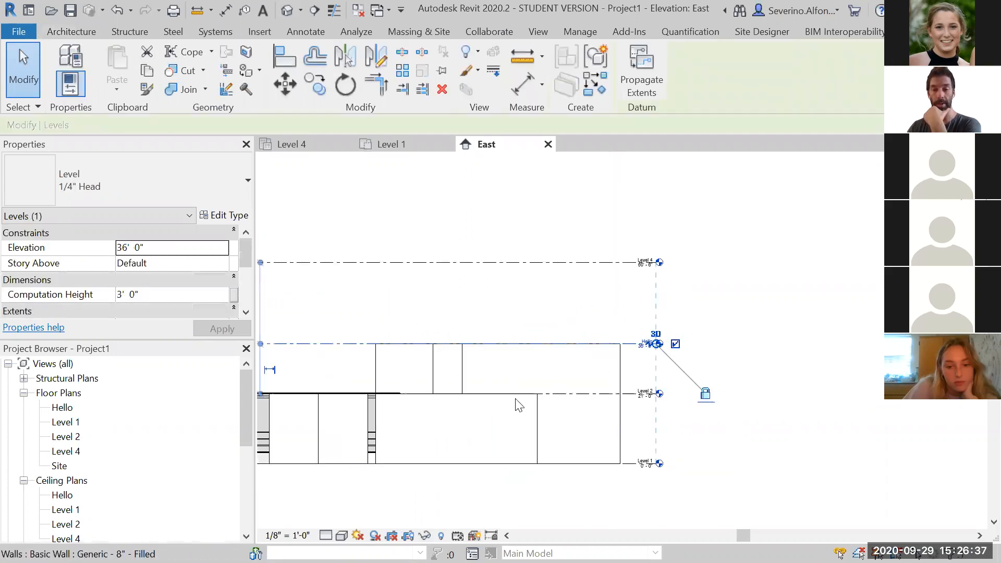
pyautogui.scroll(-2, 518, 405)
pyautogui.click(411, 366)
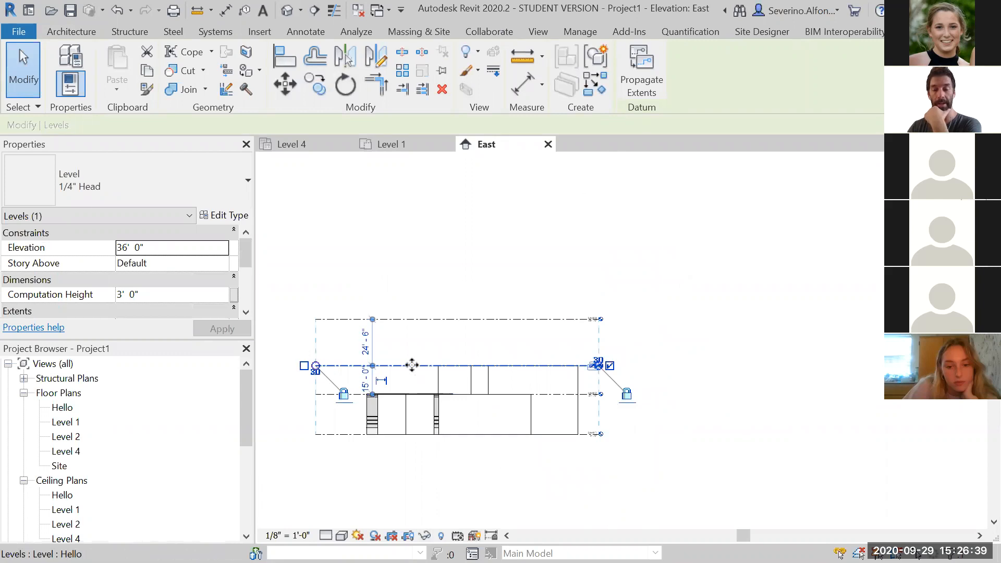
pyautogui.moveTo(414, 348)
pyautogui.mouseDown()
pyautogui.moveTo(416, 362)
pyautogui.moveTo(416, 349)
pyautogui.mouseUp()
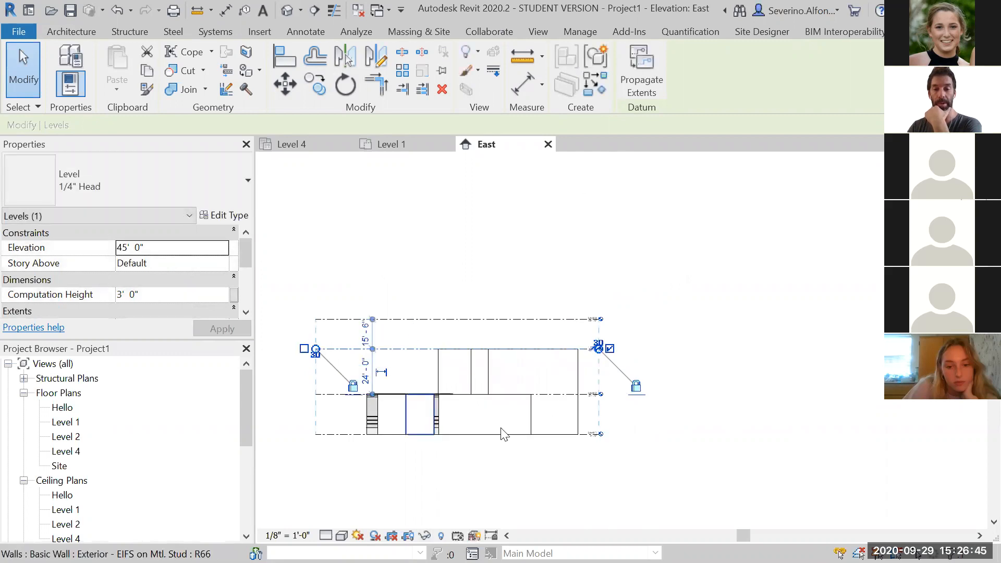
pyautogui.click(757, 439)
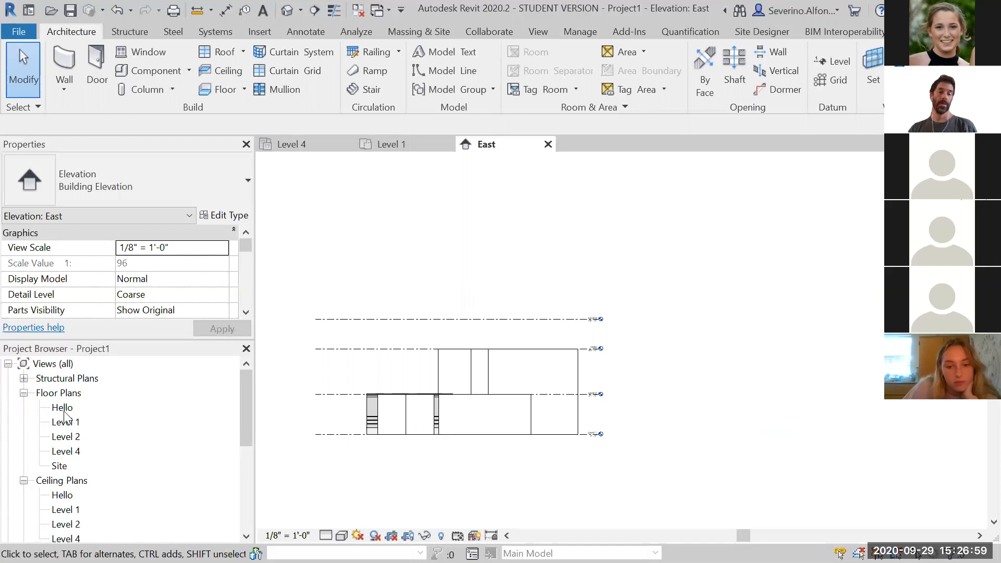
# Add an elbow to the Hello level head, then undo it
pyautogui.scroll(4, 611, 376)
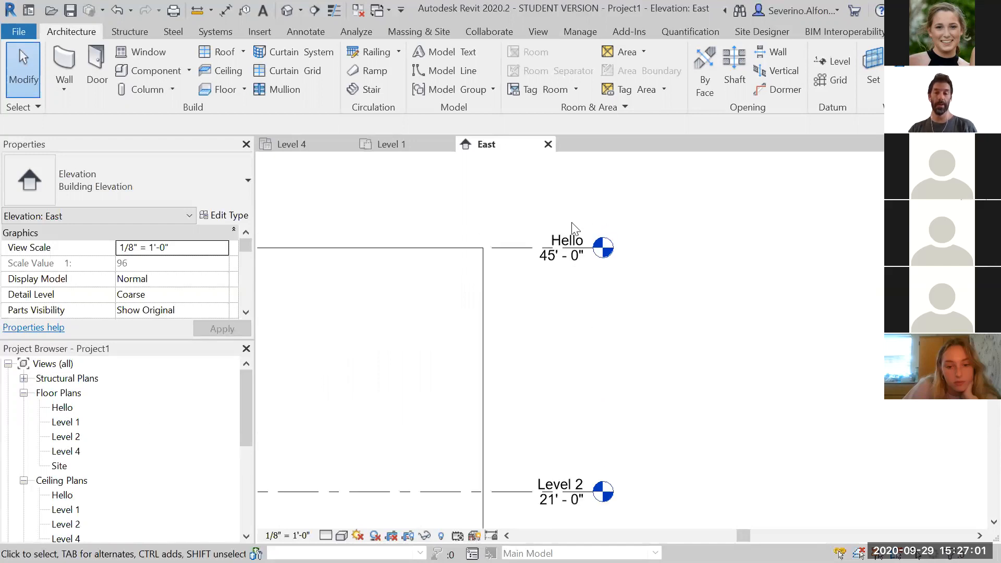
pyautogui.scroll(-3, 673, 330)
pyautogui.scroll(3, 661, 328)
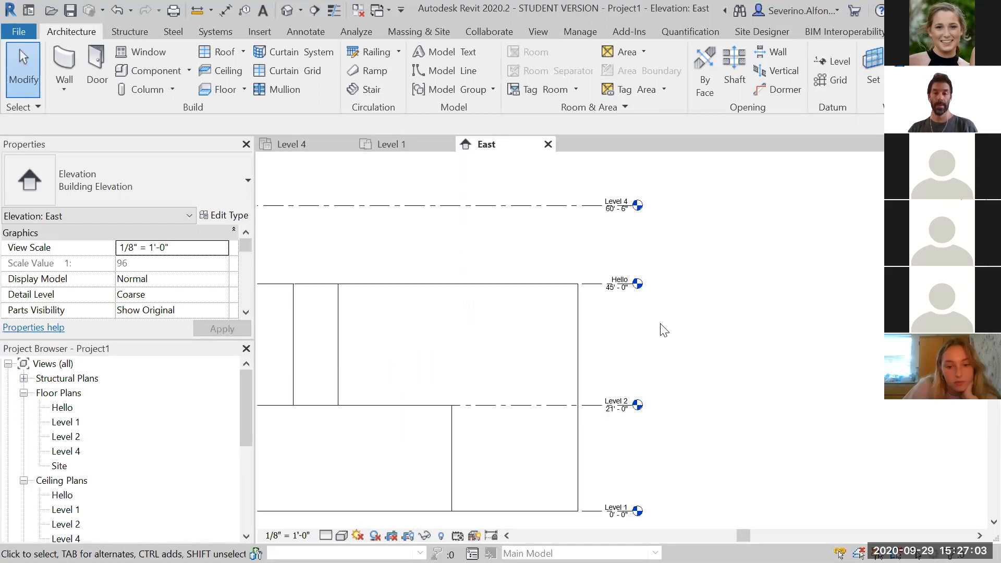
pyautogui.click(614, 280)
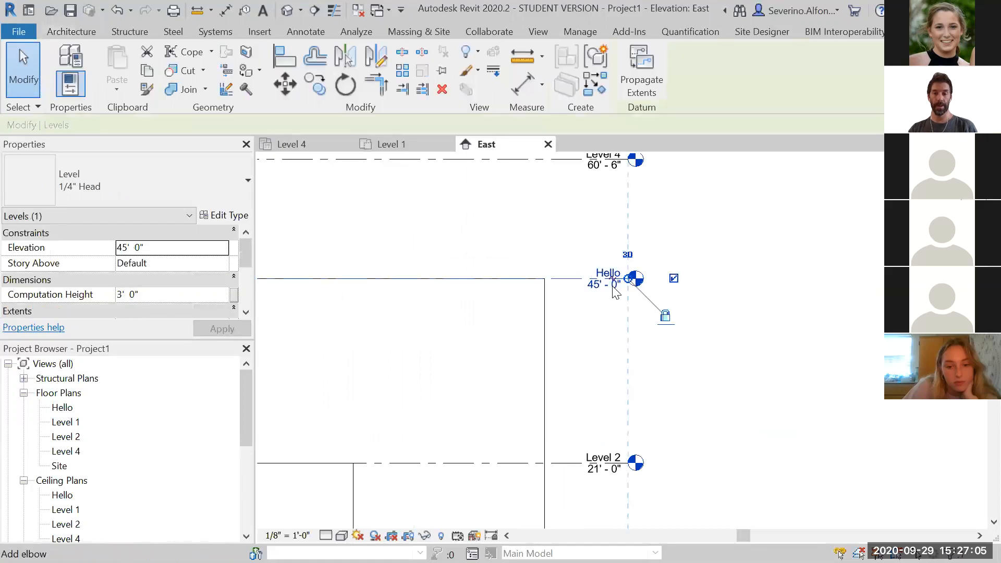
pyautogui.click(614, 279)
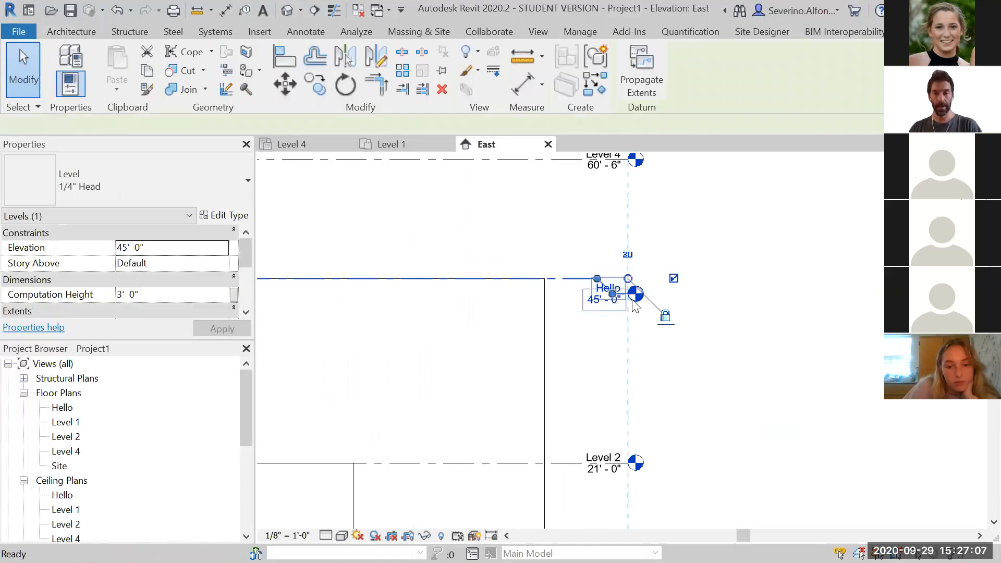
pyautogui.hotkey('ctrl', 'z')
pyautogui.scroll(3, 616, 285)
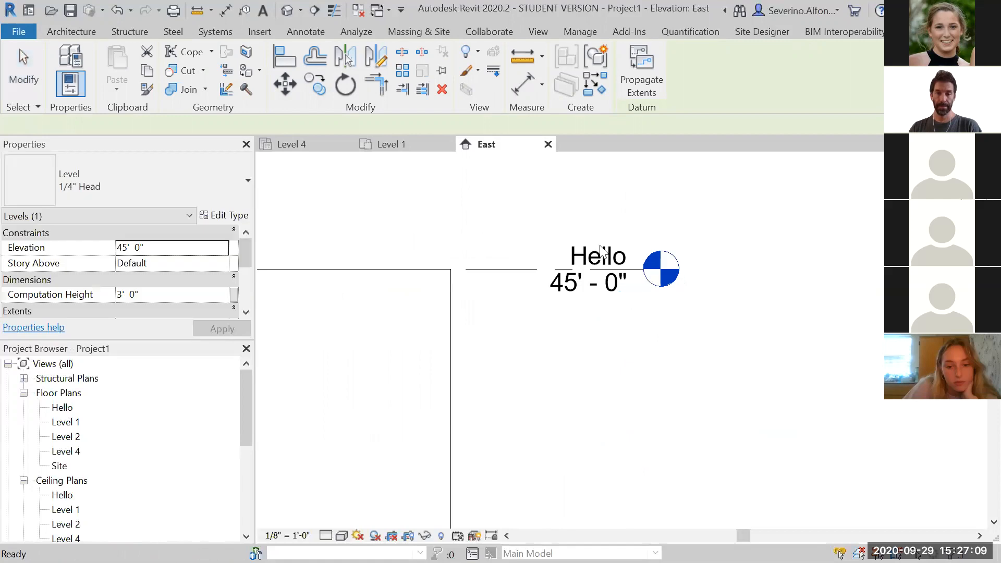
pyautogui.click(600, 254)
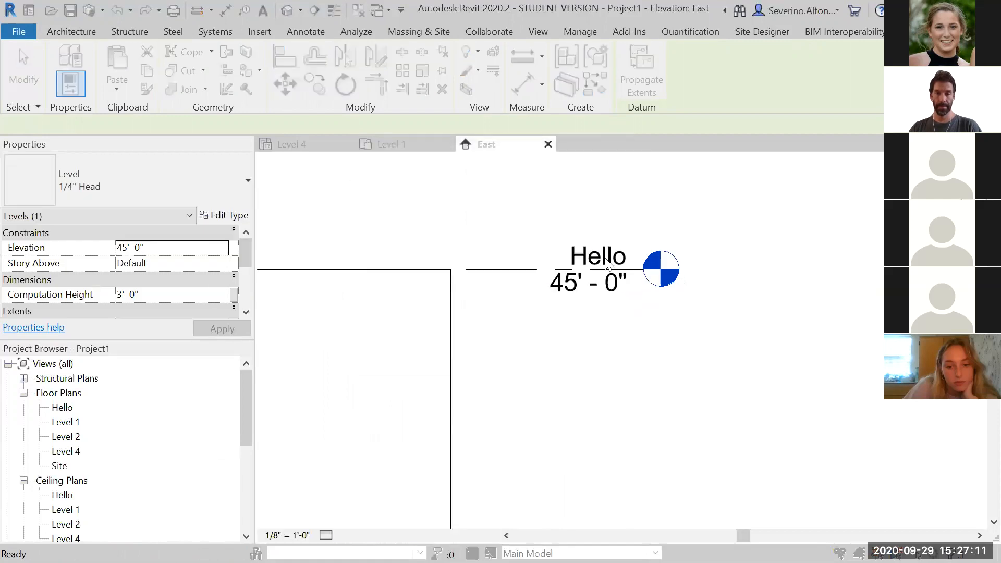
pyautogui.click(780, 102)
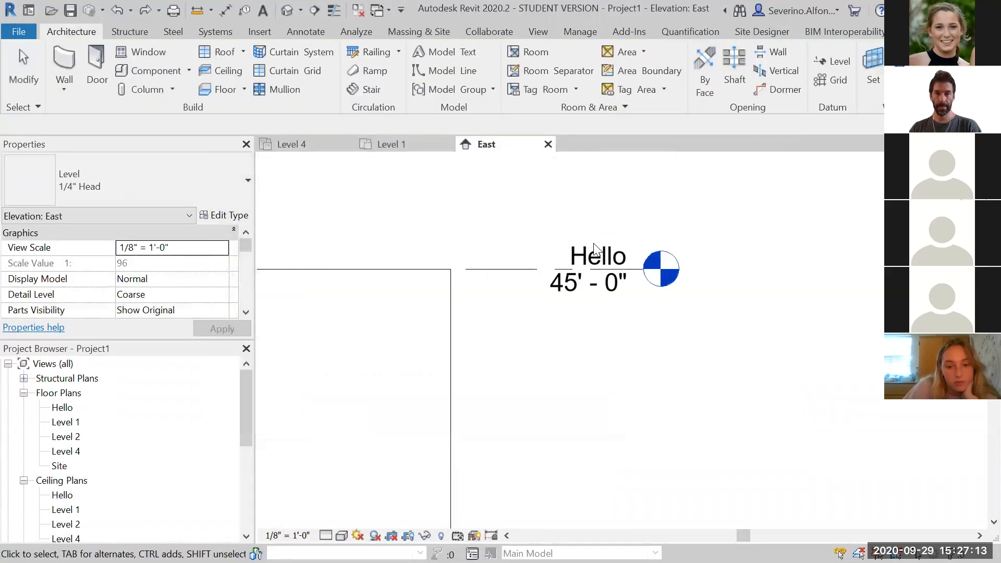
# Rename the Hello level to Level 3
pyautogui.click(595, 253)
pyautogui.click(607, 255)
pyautogui.write('Level 3')
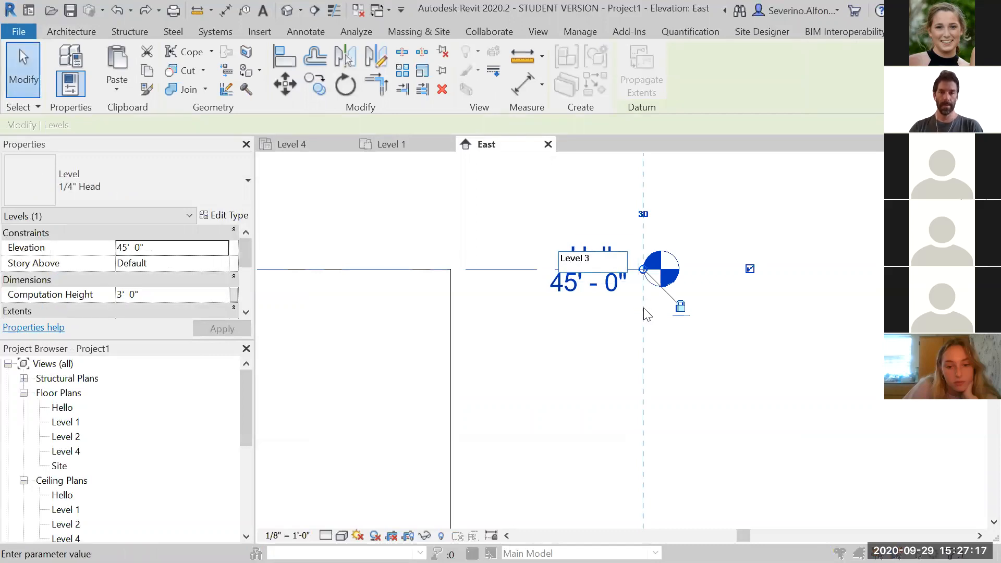
pyautogui.press('Return')
pyautogui.click(560, 291)
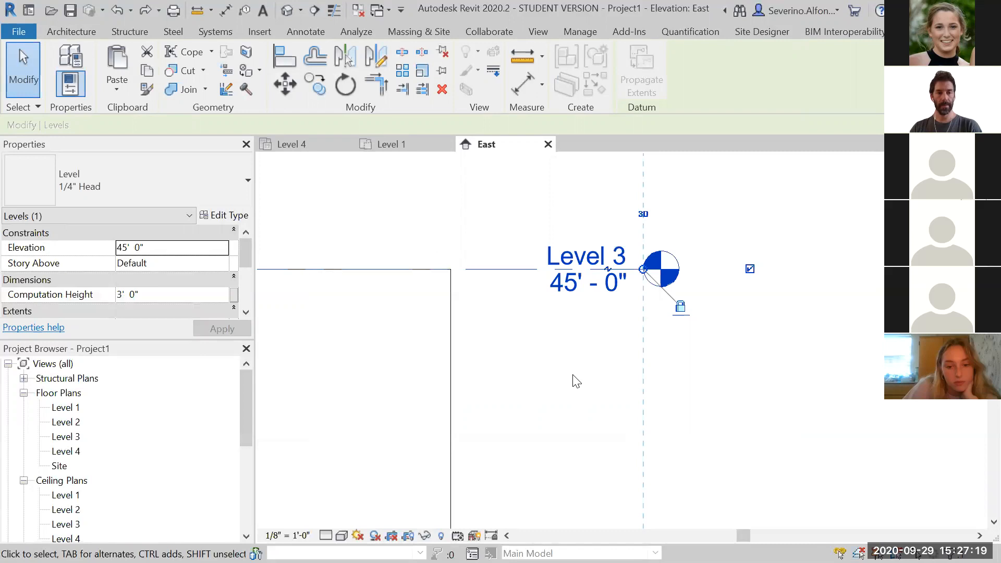
# Open the Level 2 floor plan
pyautogui.scroll(-10, 792, 345)
pyautogui.moveTo(609, 395); pyautogui.dragTo(722, 369, button='middle')
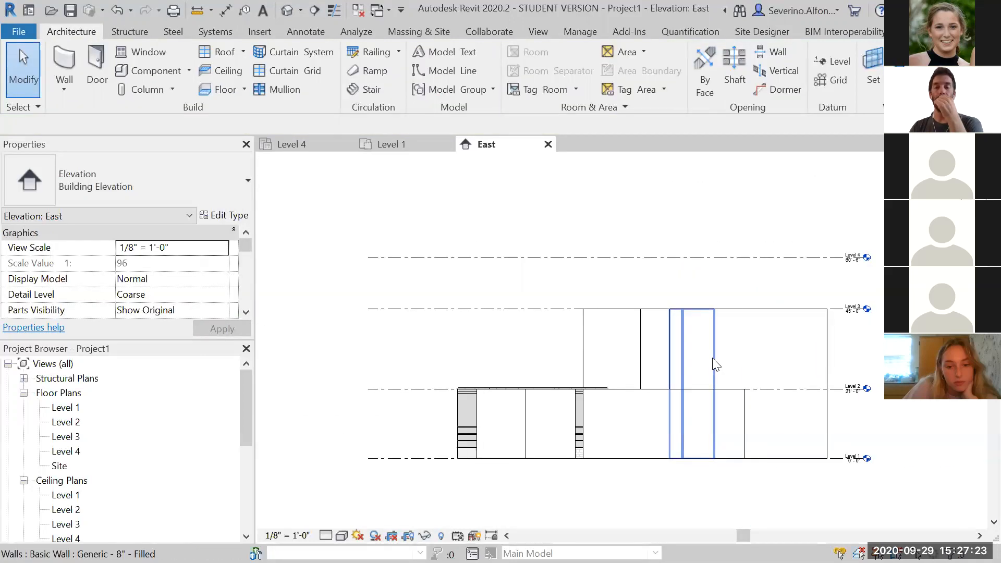
pyautogui.scroll(-1, 665, 333)
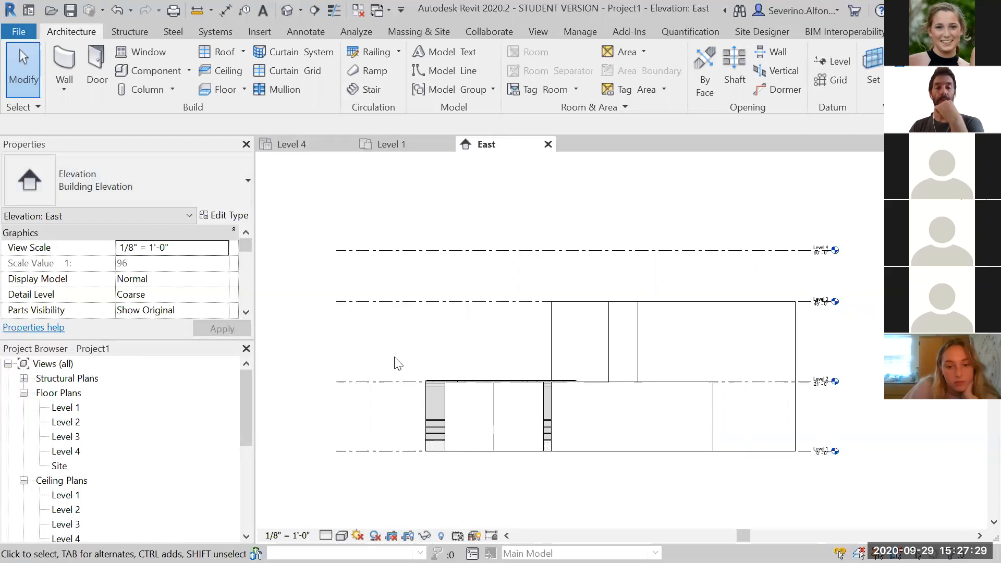
pyautogui.doubleClick(68, 424)
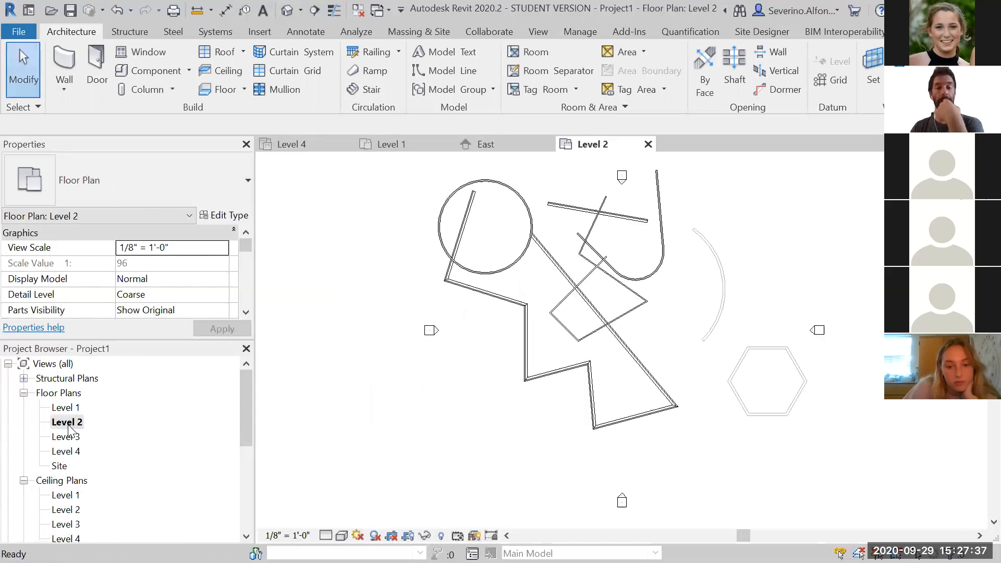
pyautogui.moveTo(467, 391); pyautogui.dragTo(467, 424, button='middle')
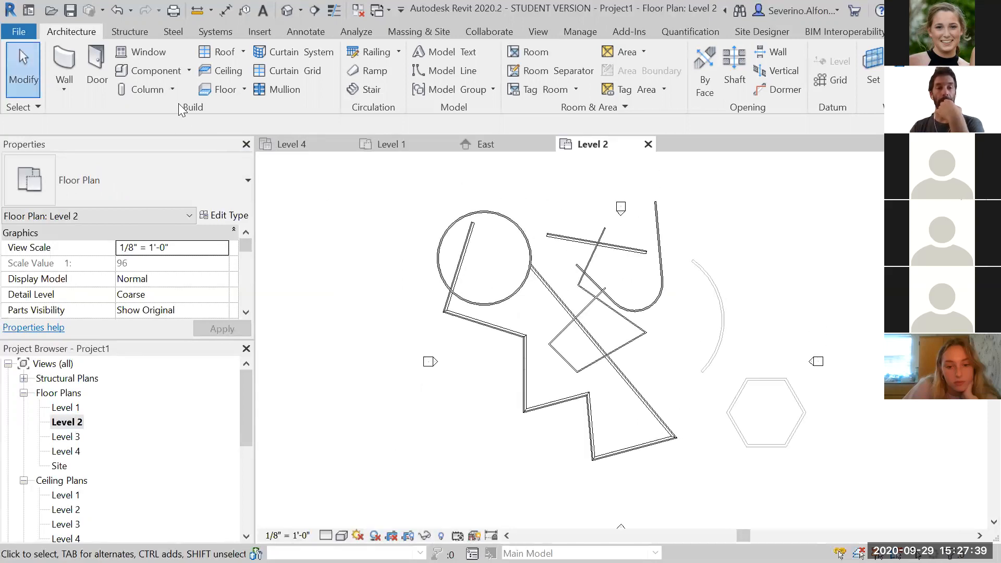
# Start an architectural floor on Level 2 using the Wood Joist 10" - Ceramic Tile floor type
pyautogui.click(243, 90)
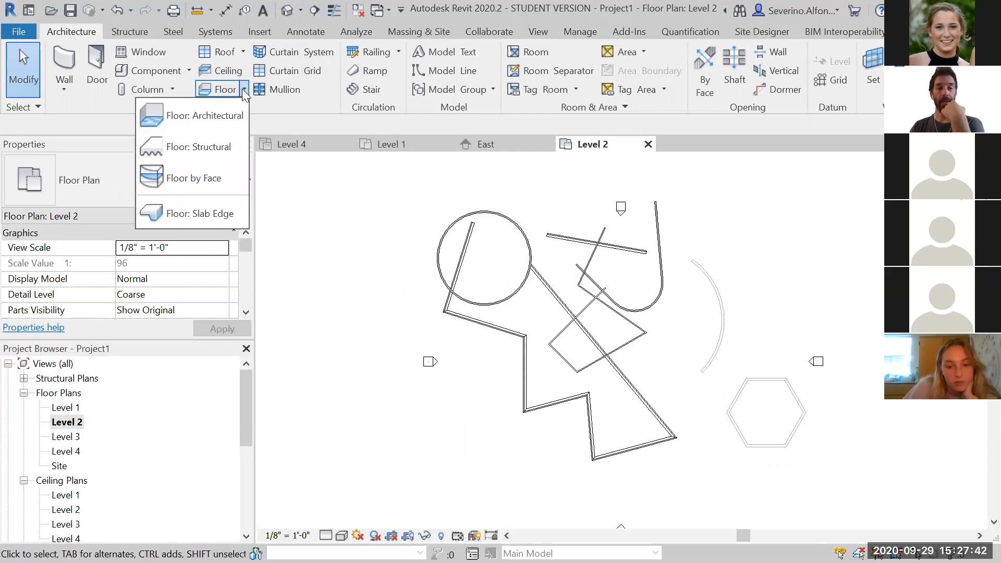
pyautogui.click(211, 116)
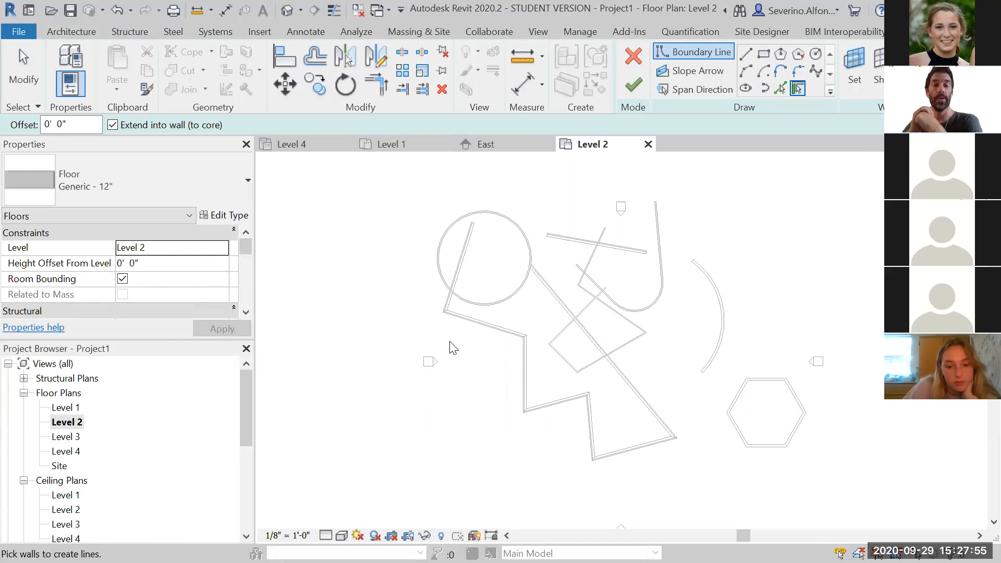
pyautogui.click(205, 178)
pyautogui.moveTo(245, 291); pyautogui.dragTo(238, 224)
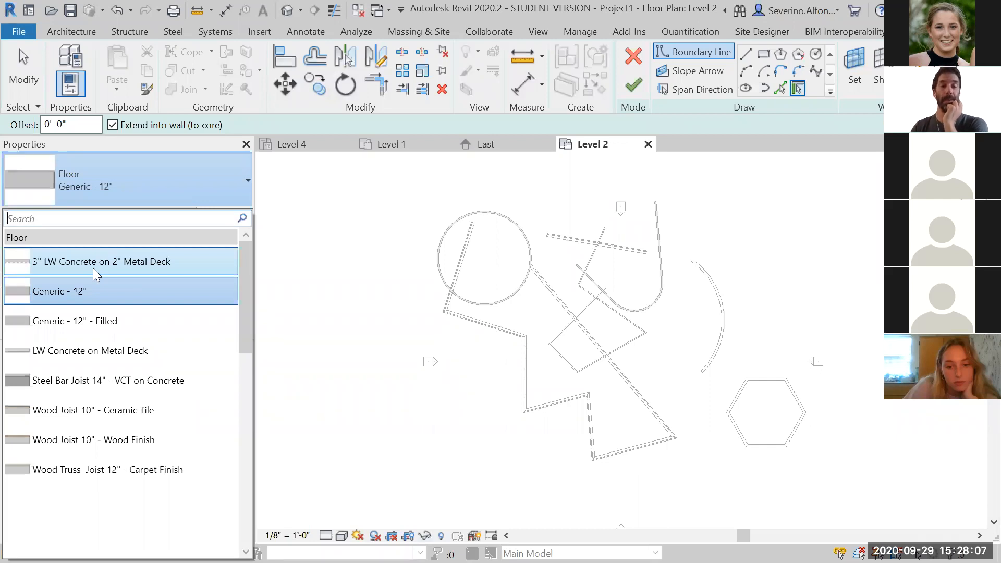
pyautogui.moveTo(66, 414)
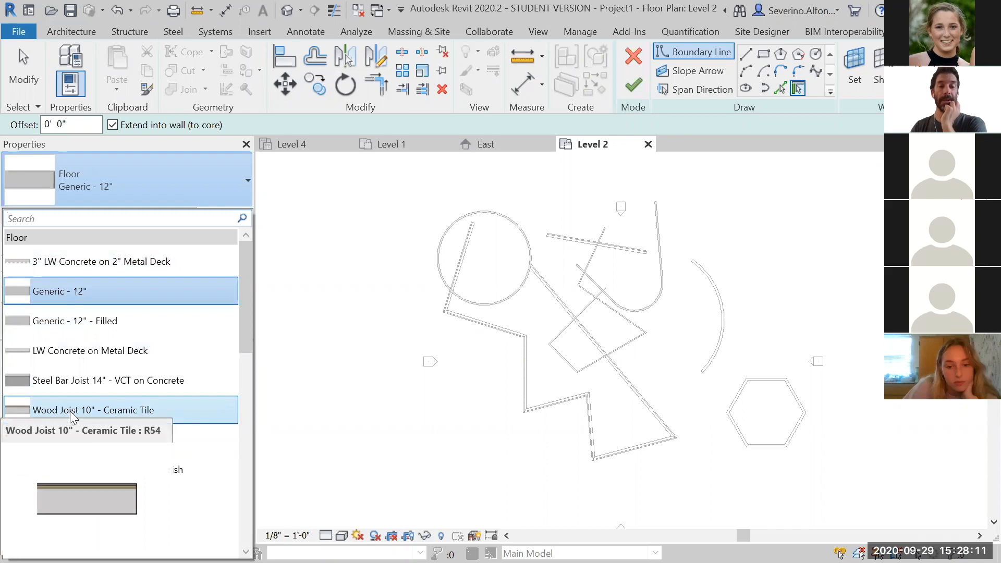
pyautogui.click(71, 412)
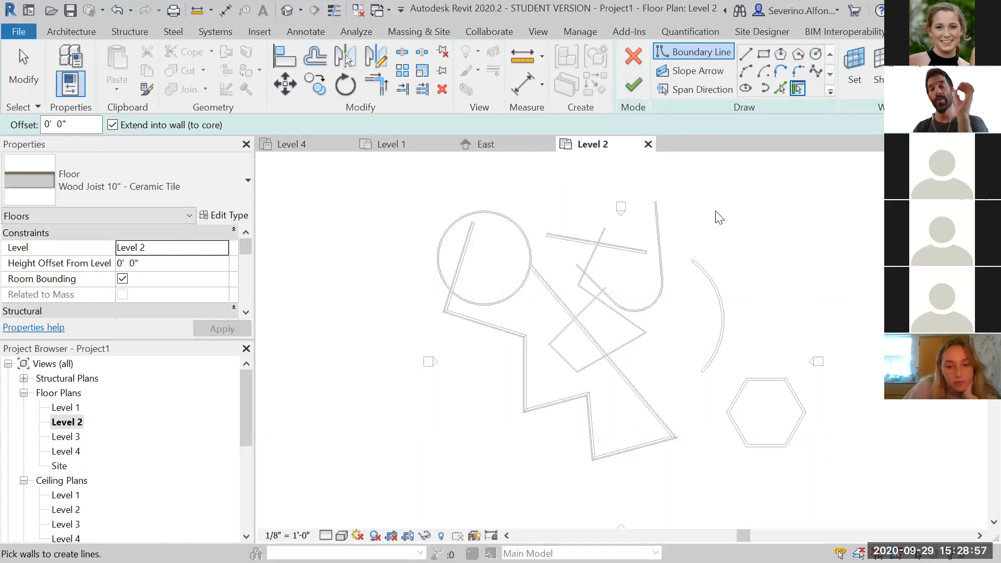
pyautogui.click(71, 31)
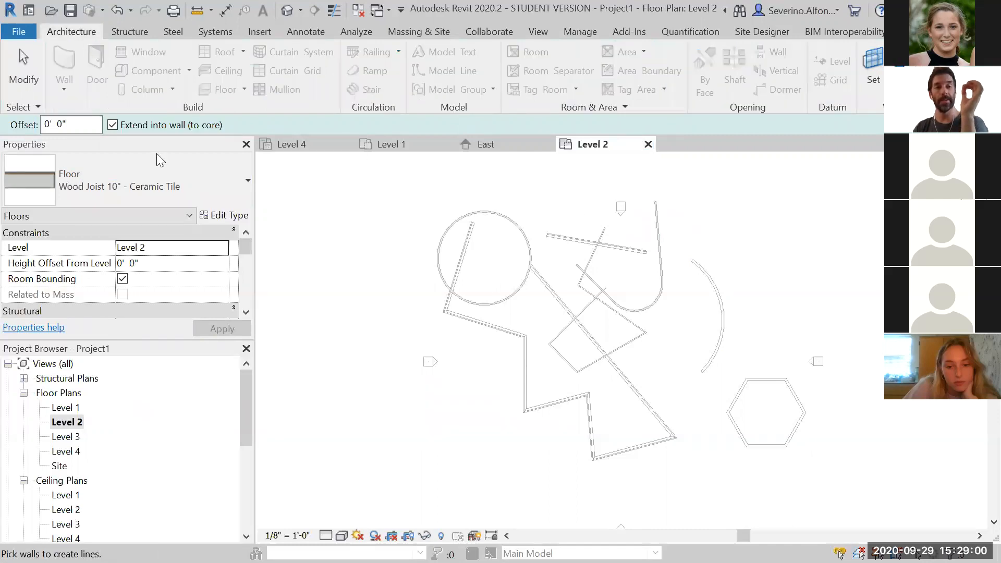
pyautogui.click(129, 31)
pyautogui.click(172, 31)
pyautogui.click(76, 30)
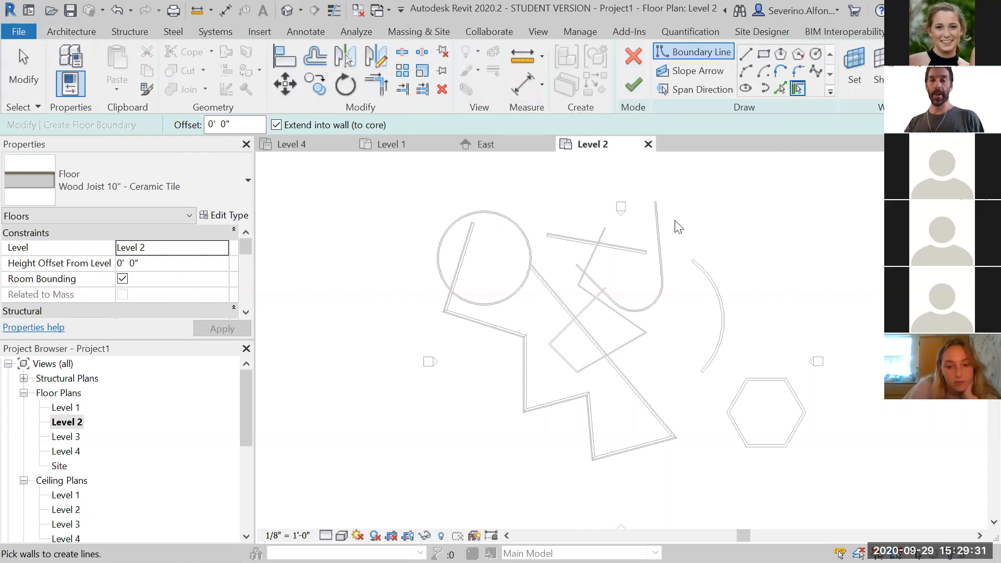
pyautogui.press('Escape')
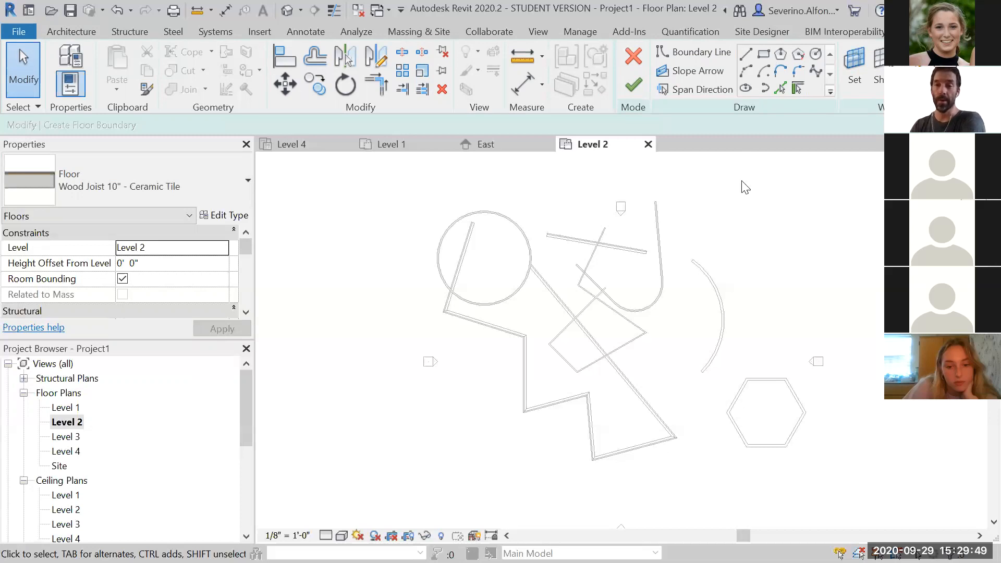
# Sketch a zigzag floor boundary loop with lines to the east of the existing walls
pyautogui.click(747, 54)
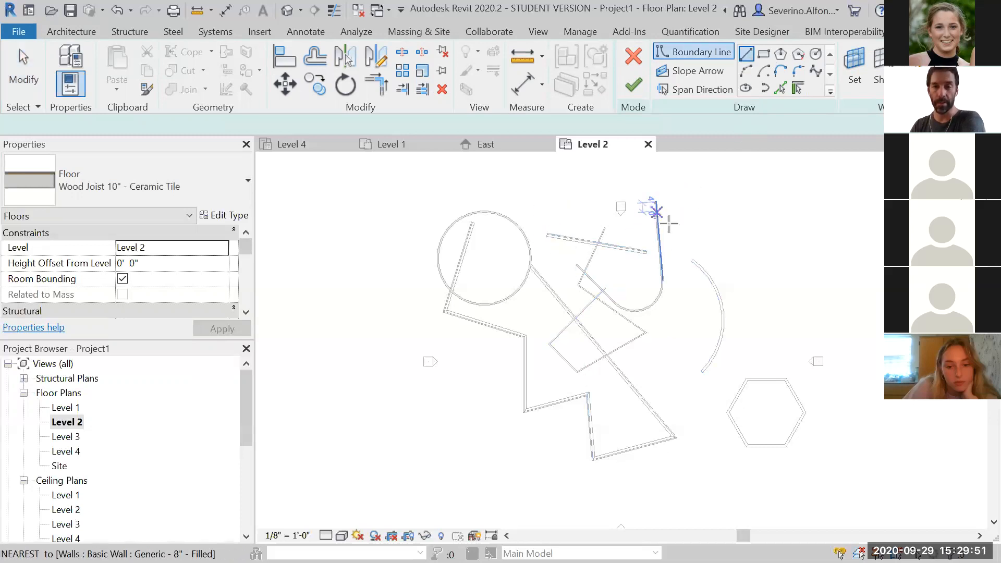
pyautogui.click(702, 193)
pyautogui.click(691, 234)
pyautogui.scroll(5, 718, 246)
pyautogui.click(724, 272)
pyautogui.scroll(-3, 764, 284)
pyautogui.moveTo(764, 285); pyautogui.dragTo(619, 337, button='middle')
pyautogui.click(651, 286)
pyautogui.click(722, 355)
pyautogui.click(832, 284)
pyautogui.click(772, 192)
pyautogui.click(711, 230)
pyautogui.scroll(3, 630, 214)
pyautogui.click(565, 268)
pyautogui.scroll(3, 529, 266)
pyautogui.scroll(3, 467, 202)
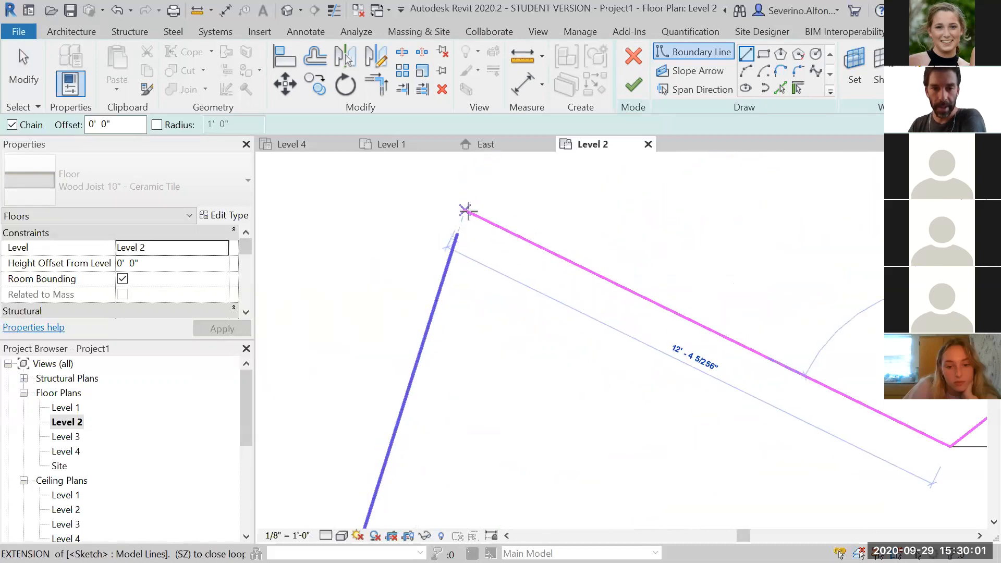
pyautogui.click(467, 203)
pyautogui.scroll(2, 467, 204)
pyautogui.scroll(-2, 512, 275)
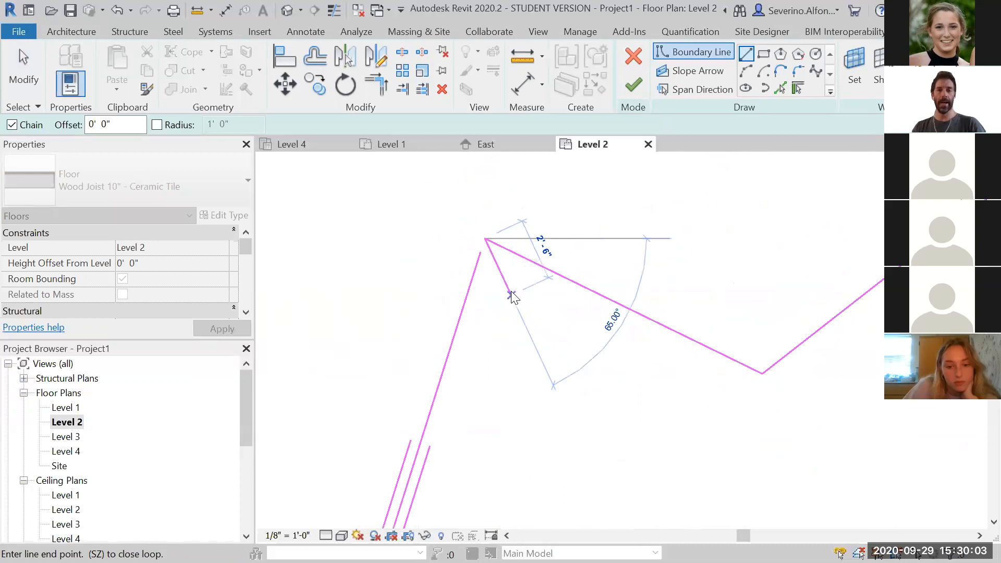
pyautogui.press('Escape')
pyautogui.press('Escape')
# Try to finish the floor sketch
pyautogui.scroll(-3, 531, 327)
pyautogui.moveTo(659, 386); pyautogui.dragTo(436, 346, button='middle')
pyautogui.scroll(-1, 427, 431)
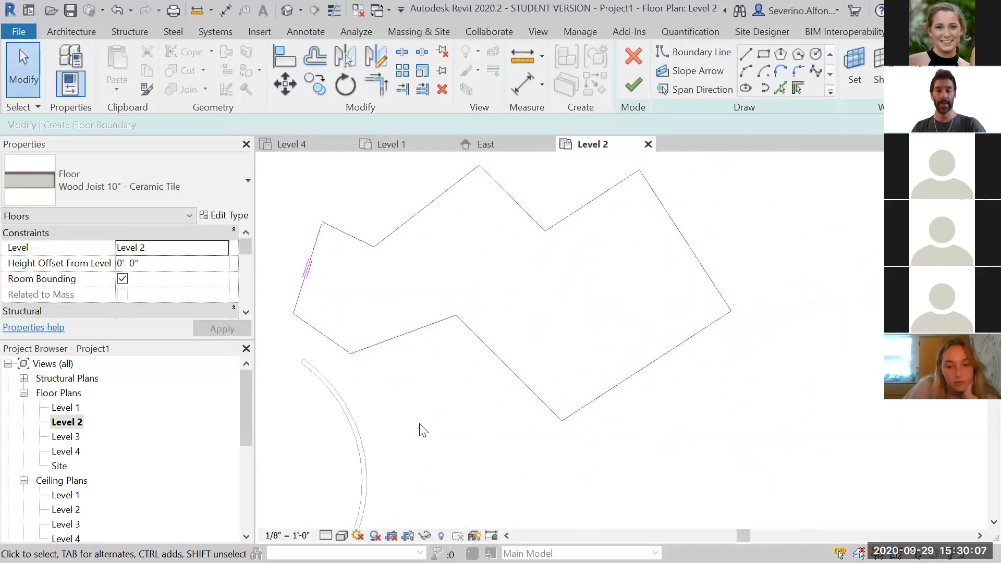
pyautogui.scroll(1, 412, 298)
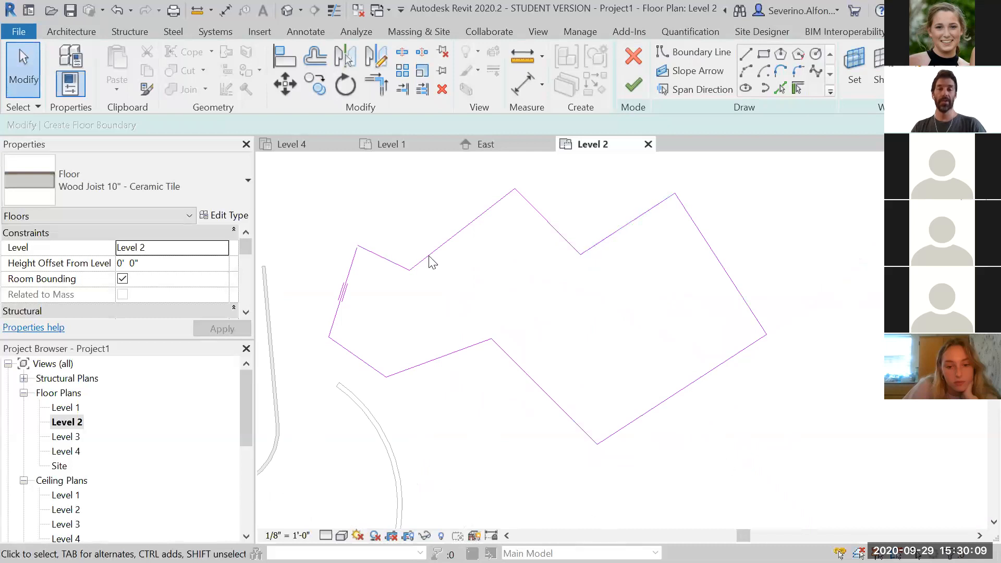
pyautogui.click(646, 90)
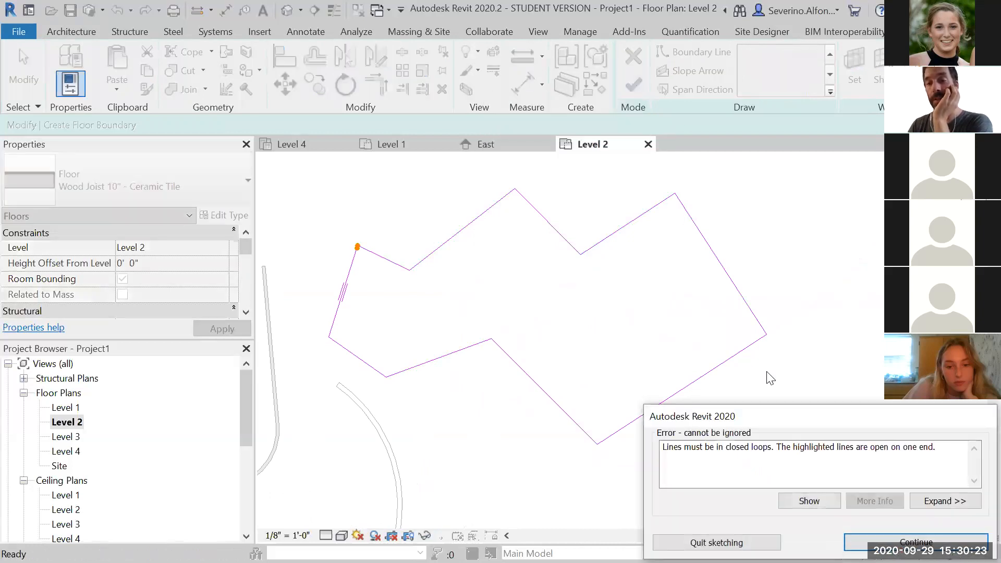
pyautogui.moveTo(785, 419); pyautogui.dragTo(749, 207)
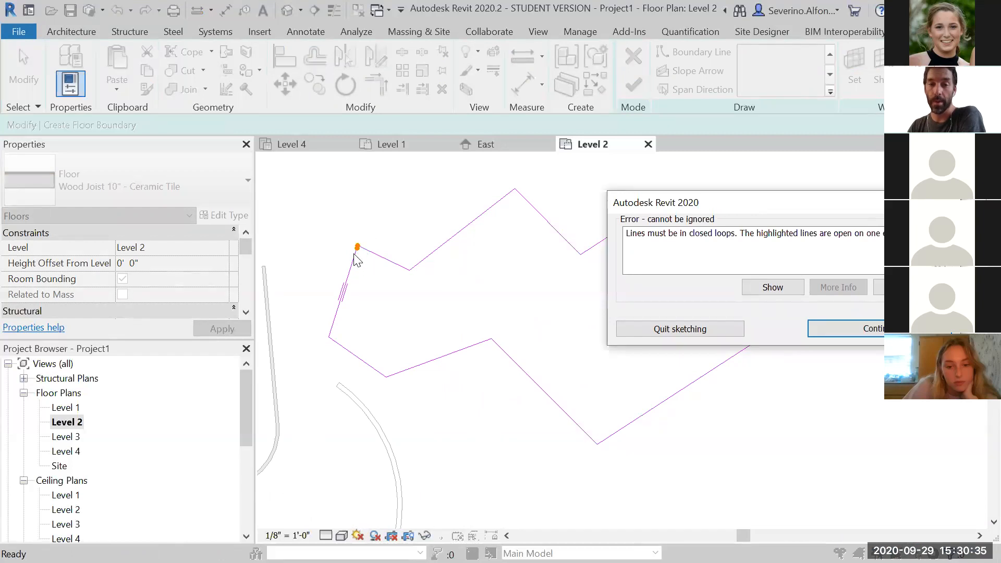
pyautogui.click(875, 329)
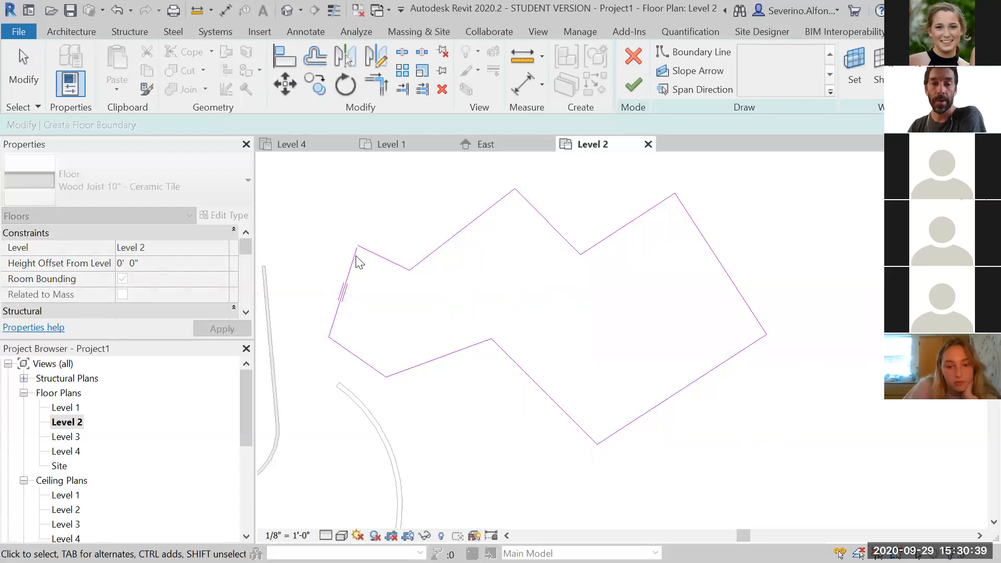
# Drag the open boundary line's endpoint onto the adjacent corner to close the loop
pyautogui.scroll(10, 365, 223)
pyautogui.click(394, 211)
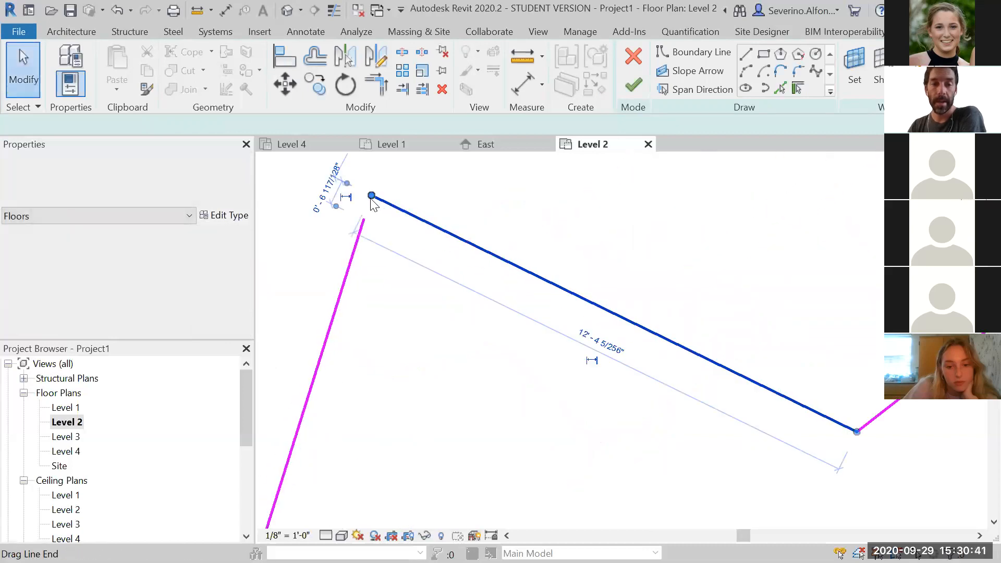
pyautogui.moveTo(371, 196); pyautogui.dragTo(364, 220)
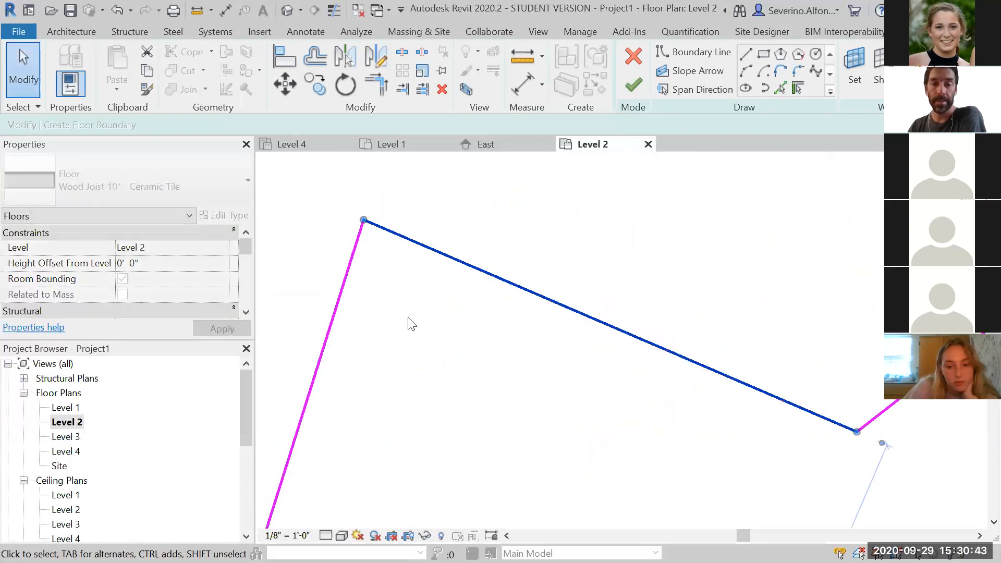
pyautogui.click(455, 414)
# Finish the floor sketch without attaching walls to the floor
pyautogui.scroll(-7, 480, 369)
pyautogui.moveTo(684, 363); pyautogui.dragTo(503, 301, button='middle')
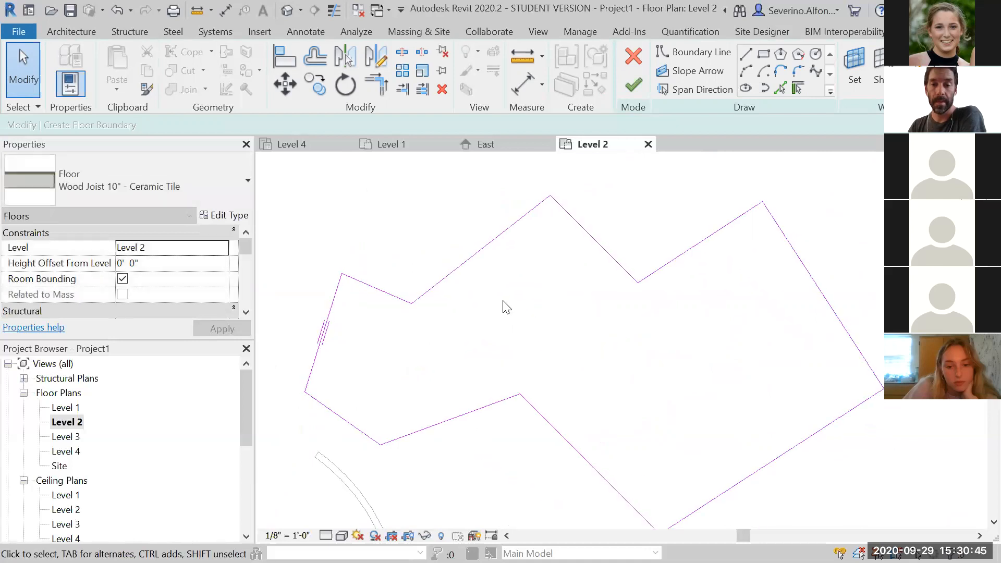
pyautogui.click(634, 85)
pyautogui.scroll(-2, 501, 365)
pyautogui.moveTo(488, 486); pyautogui.dragTo(698, 314, button='middle')
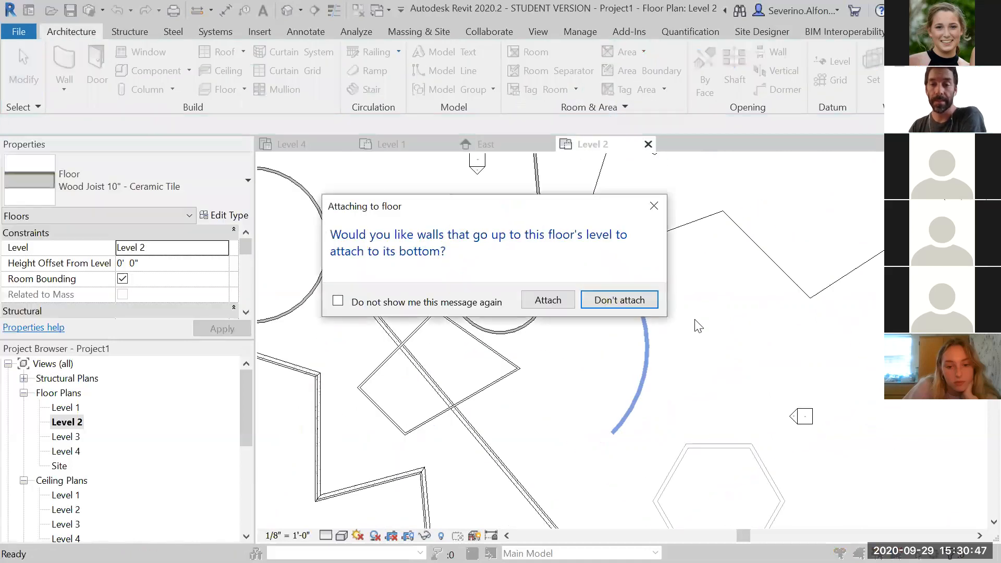
pyautogui.moveTo(470, 208); pyautogui.dragTo(380, 73)
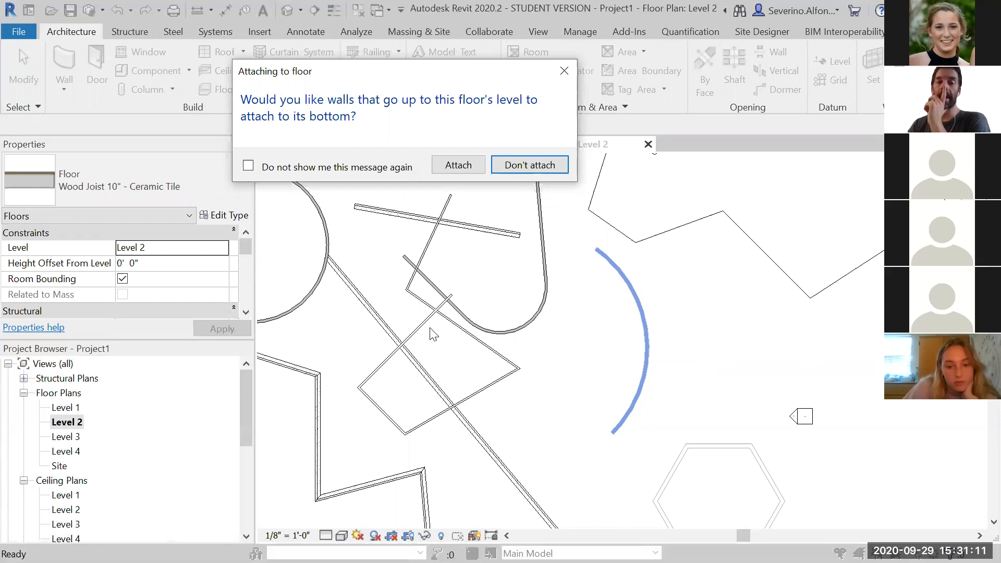
pyautogui.click(513, 168)
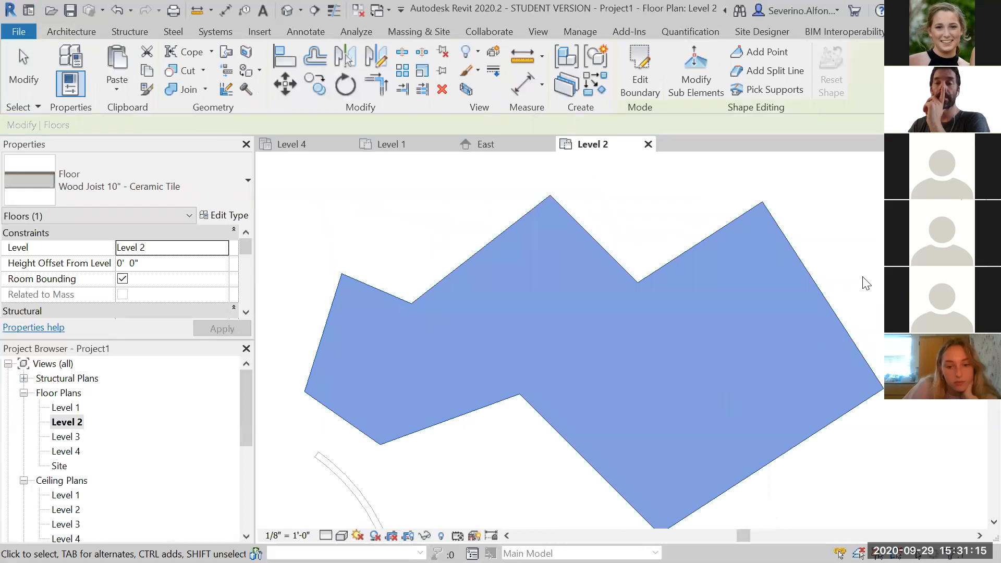
# Open the default 3D view and inspect the new floor alongside the walls
pyautogui.click(868, 264)
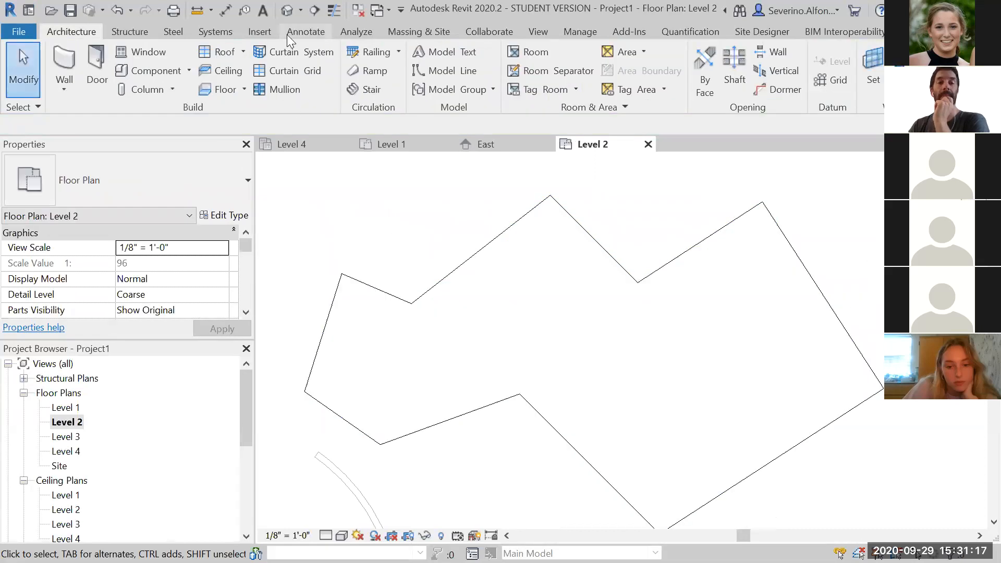
pyautogui.scroll(-2, 538, 272)
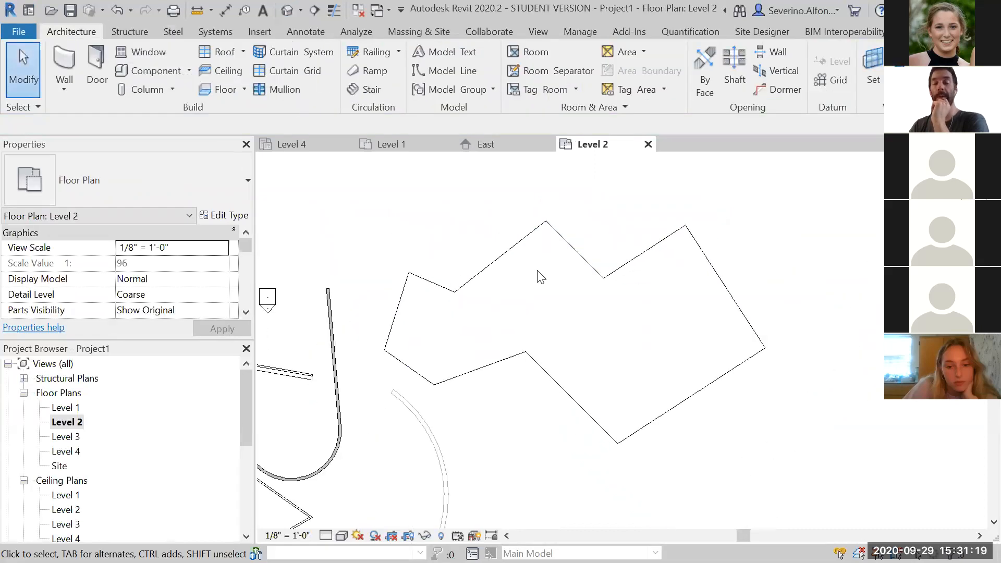
pyautogui.scroll(-2, 539, 274)
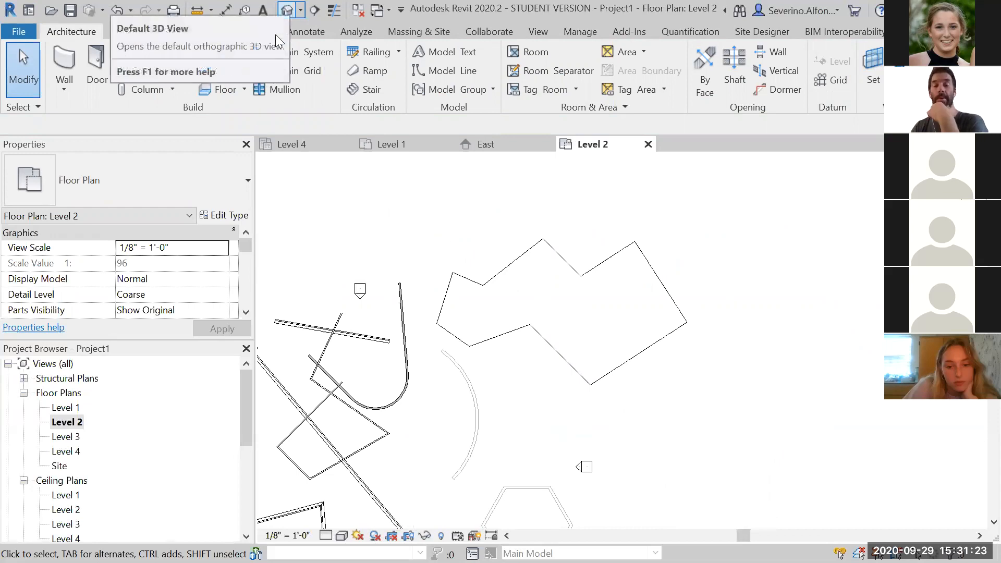
pyautogui.click(286, 10)
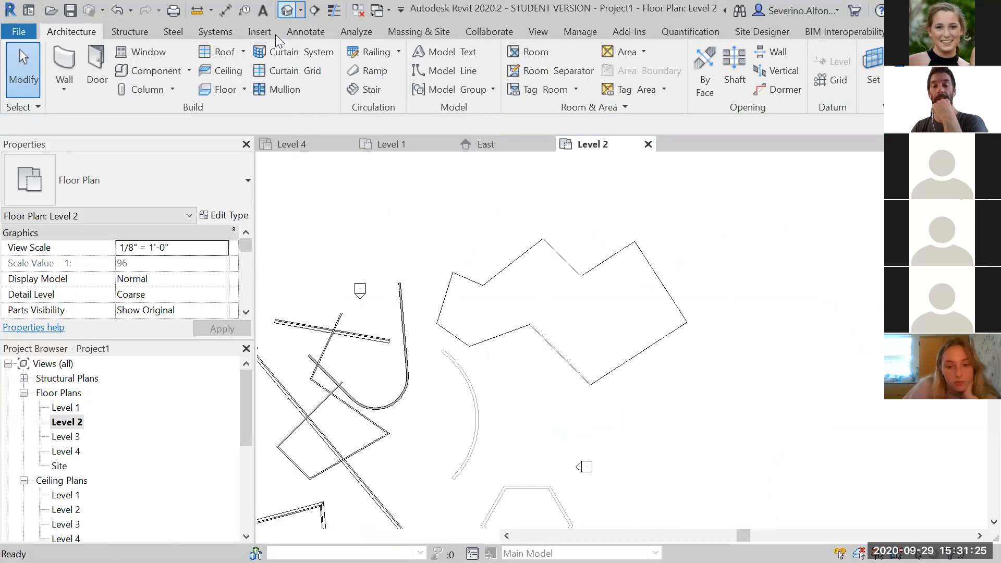
pyautogui.keyDown('shift'); pyautogui.moveTo(646, 476); pyautogui.dragTo(782, 360, button='middle'); pyautogui.keyUp('shift')
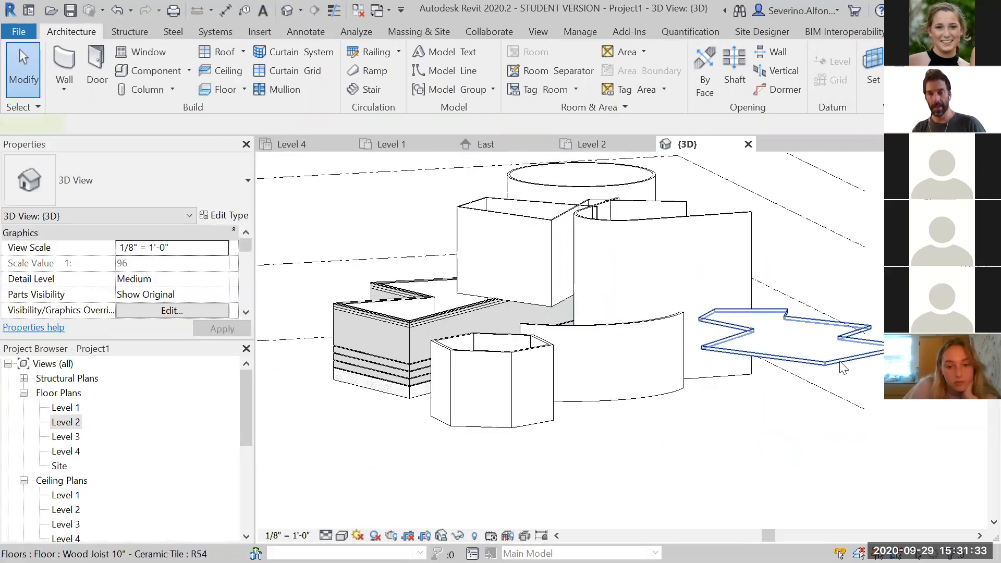
pyautogui.click(780, 362)
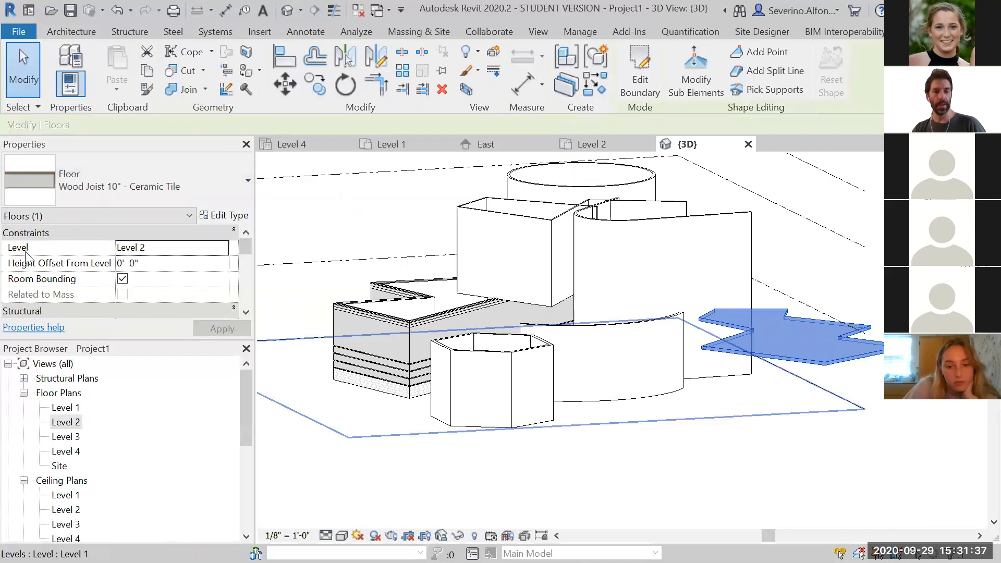
pyautogui.keyDown('shift'); pyautogui.moveTo(669, 371); pyautogui.dragTo(745, 471, button='middle'); pyautogui.keyUp('shift')
pyautogui.click(744, 482)
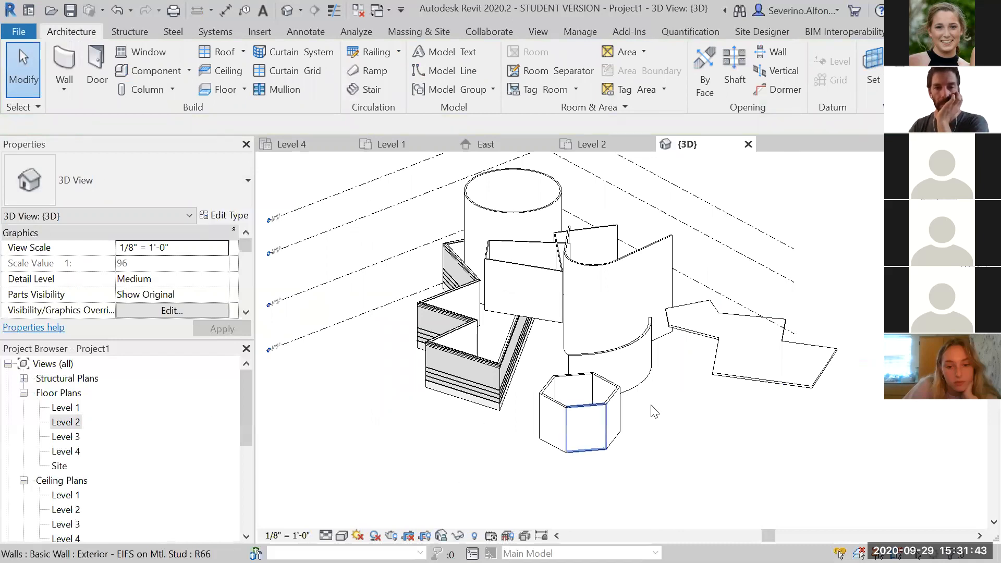
# Orbit and zoom around the 3D model to inspect the new floor's position relative to the walls and levels
pyautogui.keyDown('shift'); pyautogui.moveTo(740, 405); pyautogui.dragTo(694, 333, button='middle'); pyautogui.keyUp('shift')
pyautogui.click(693, 334)
pyautogui.keyDown('shift'); pyautogui.moveTo(764, 352); pyautogui.dragTo(766, 416, button='middle'); pyautogui.keyUp('shift')
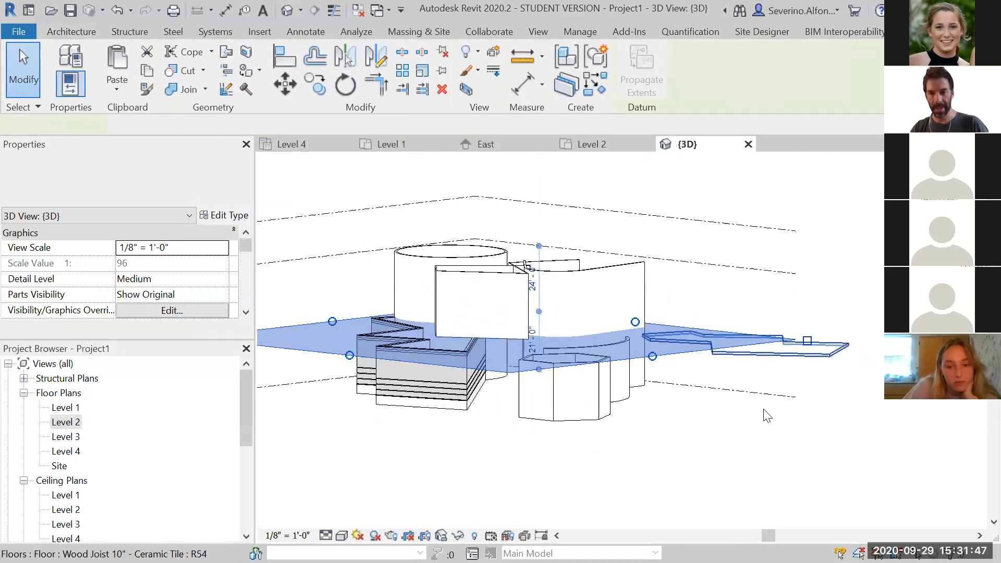
pyautogui.scroll(3, 766, 416)
pyautogui.click(729, 500)
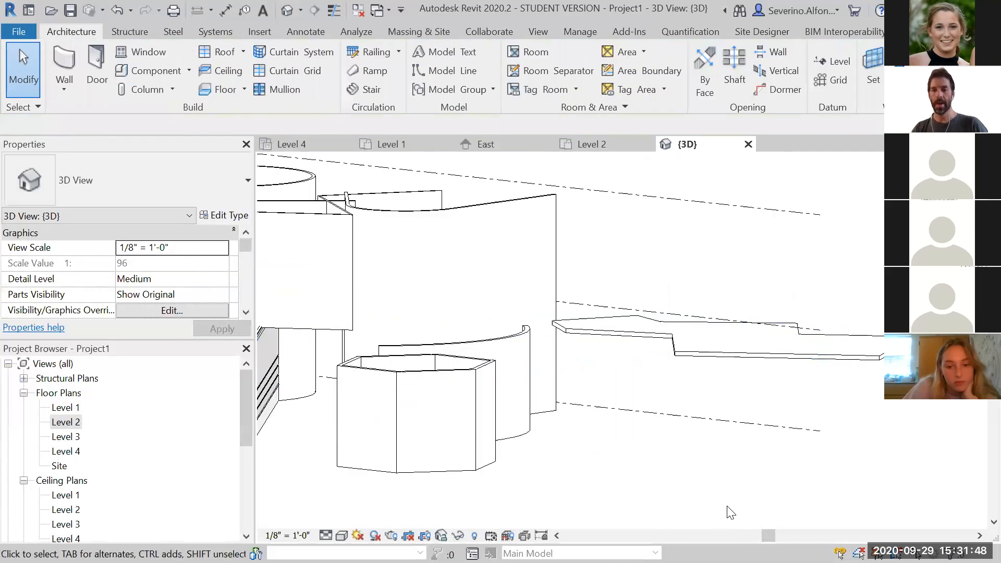
pyautogui.click(583, 313)
pyautogui.scroll(3, 722, 378)
pyautogui.keyDown('shift'); pyautogui.moveTo(729, 384); pyautogui.dragTo(723, 390, button='middle'); pyautogui.keyUp('shift')
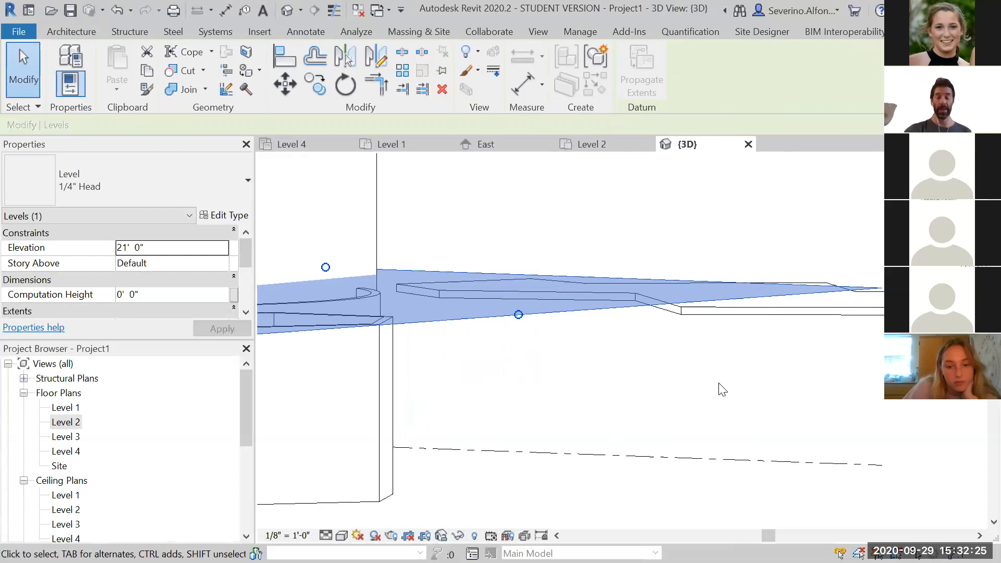
pyautogui.click(723, 390)
pyautogui.scroll(-5, 592, 380)
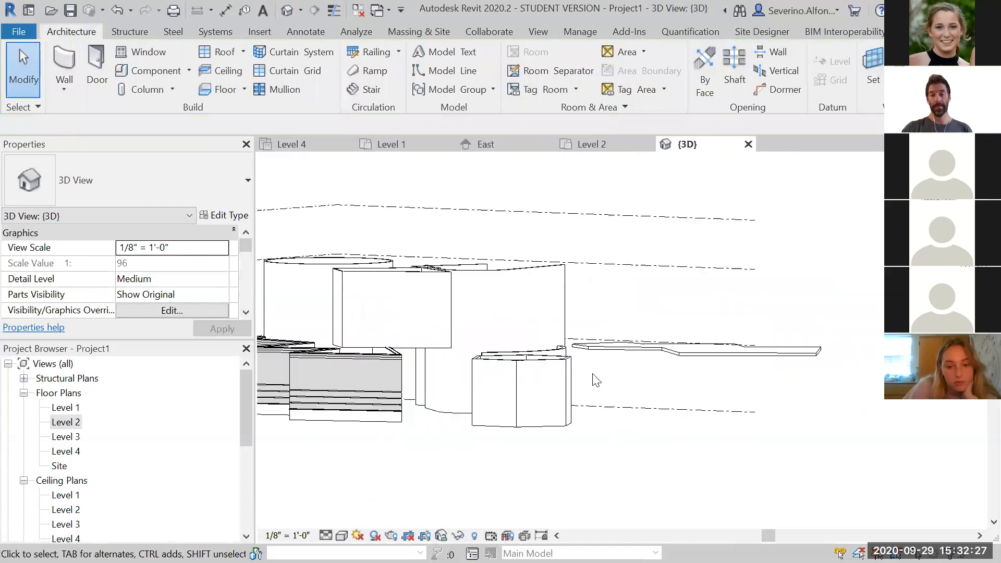
pyautogui.keyDown('shift'); pyautogui.moveTo(549, 357); pyautogui.dragTo(570, 459, button='middle'); pyautogui.keyUp('shift')
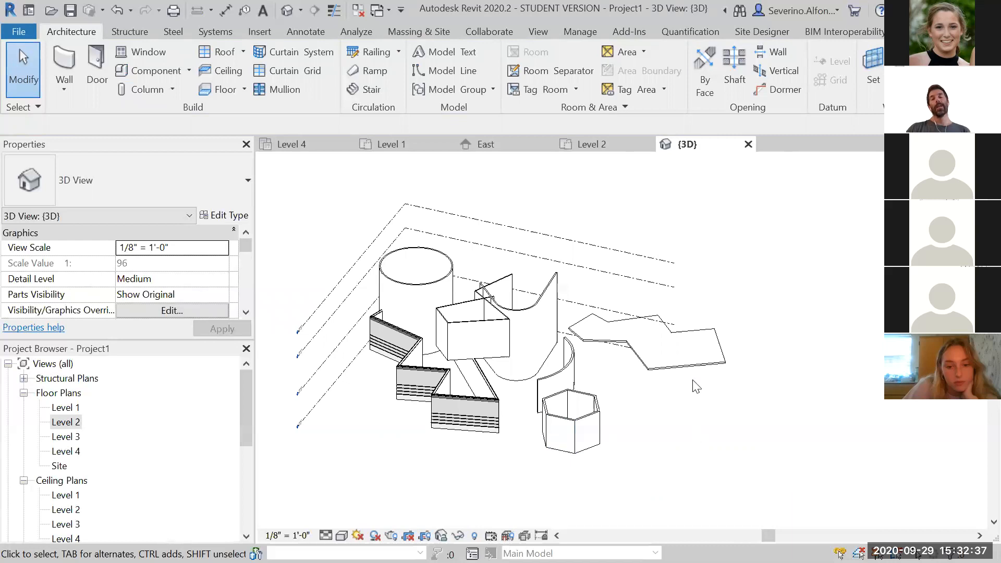
# Open the floor's boundary for editing and delete one of its upper boundary lines
pyautogui.click(707, 390)
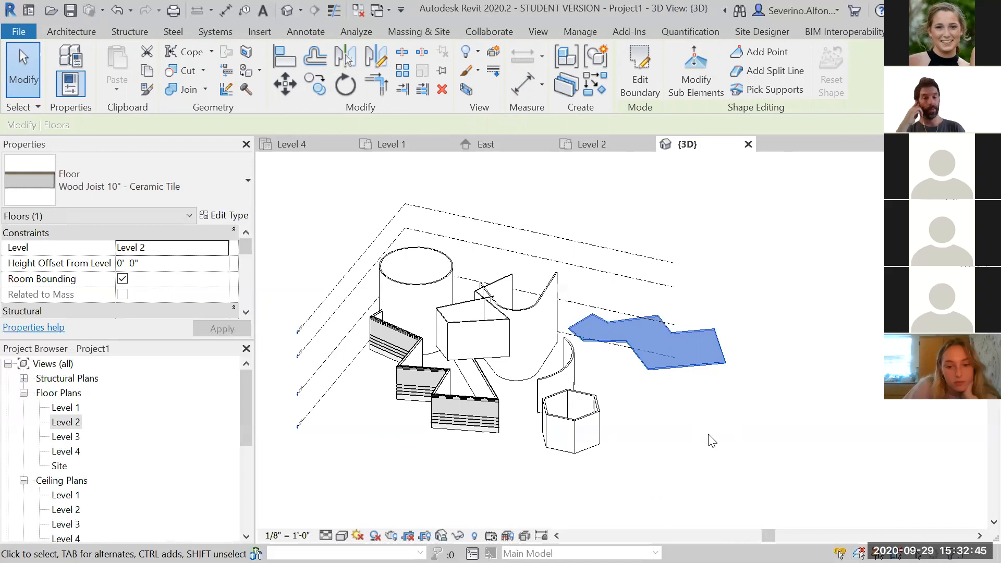
pyautogui.click(744, 433)
pyautogui.click(716, 368)
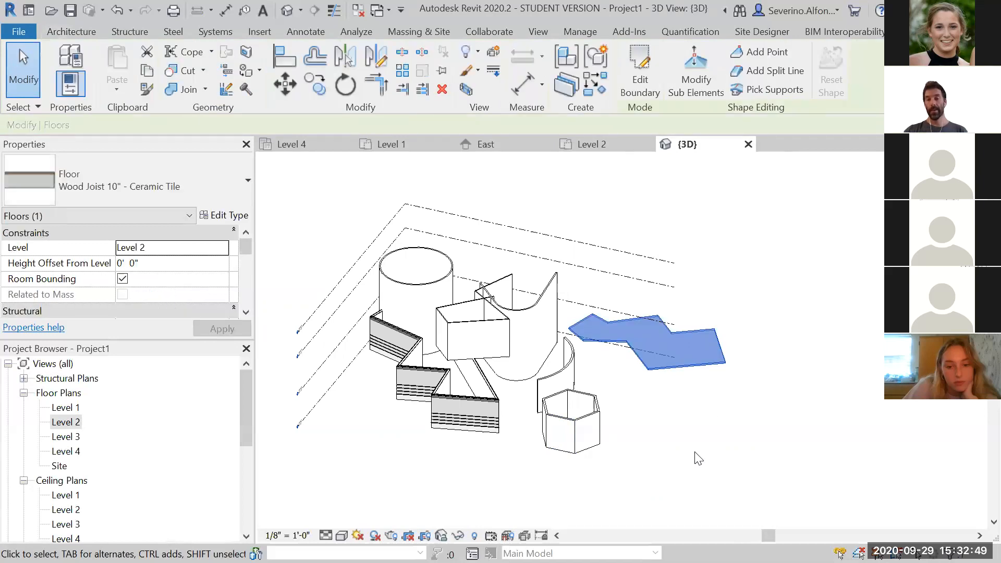
pyautogui.click(644, 81)
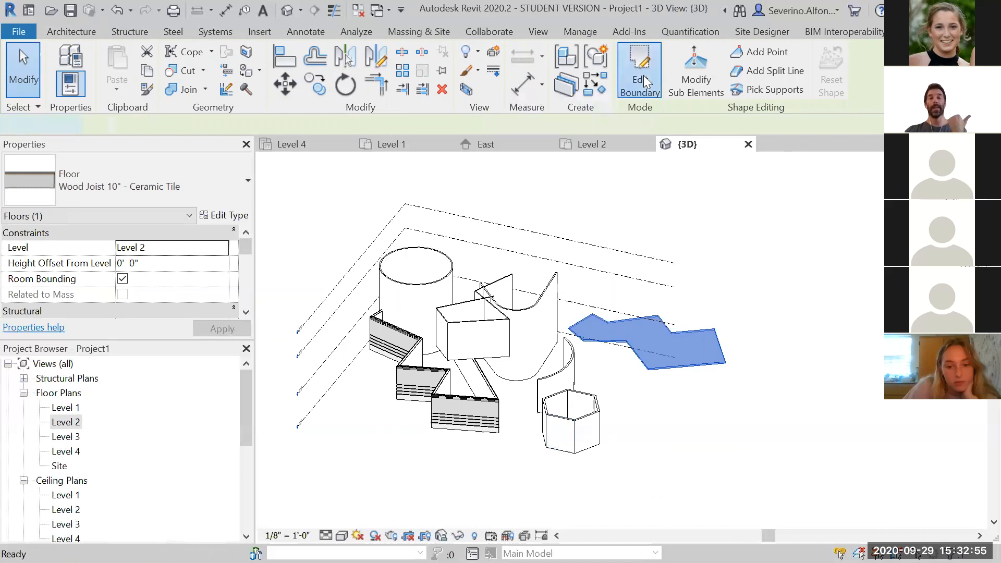
pyautogui.scroll(4, 784, 354)
pyautogui.moveTo(725, 351); pyautogui.dragTo(744, 473, button='middle')
pyautogui.click(646, 314)
pyautogui.press('Delete')
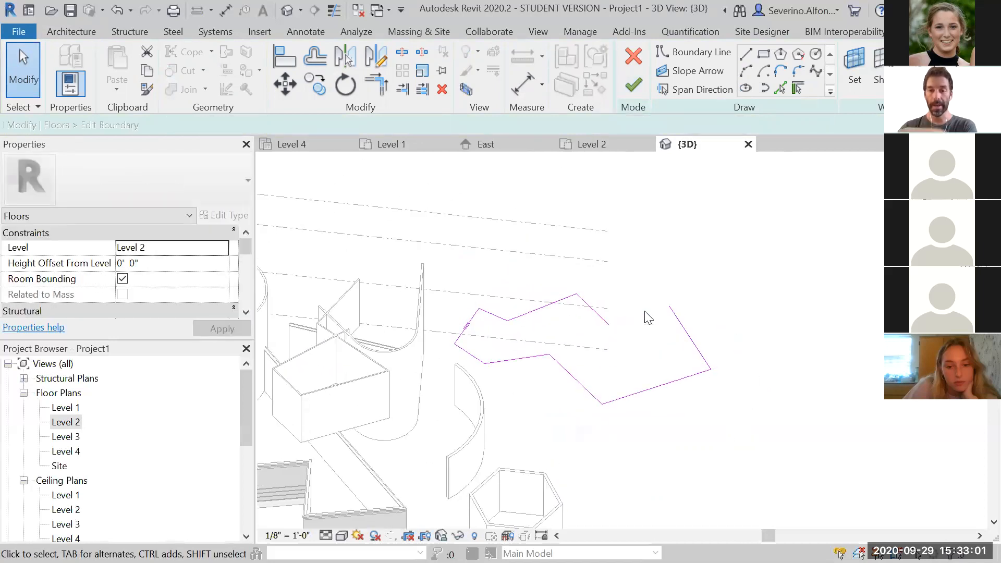
# Sketch a straight boundary line from one end of the gap in the floor outline
pyautogui.click(749, 54)
pyautogui.click(609, 325)
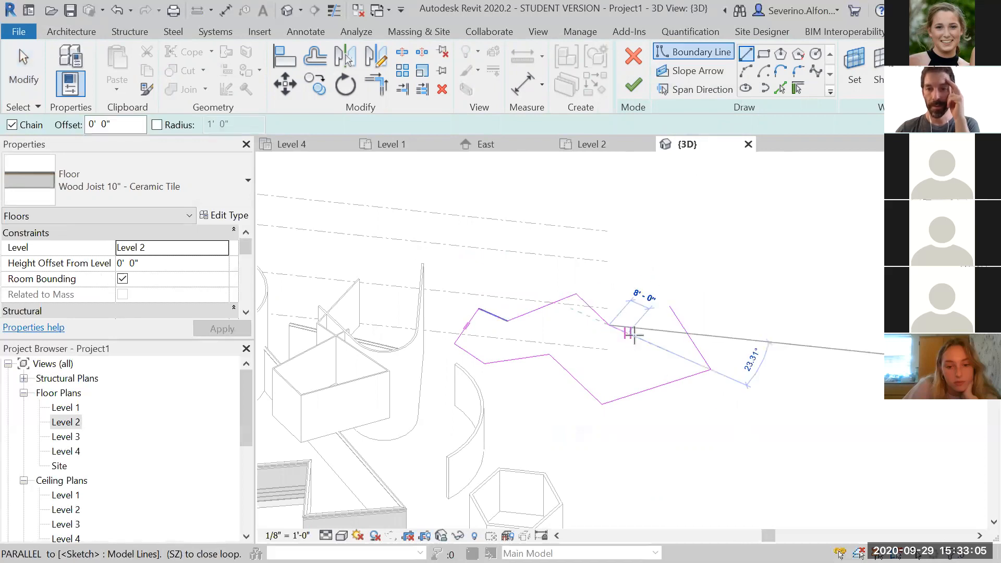
pyautogui.click(668, 307)
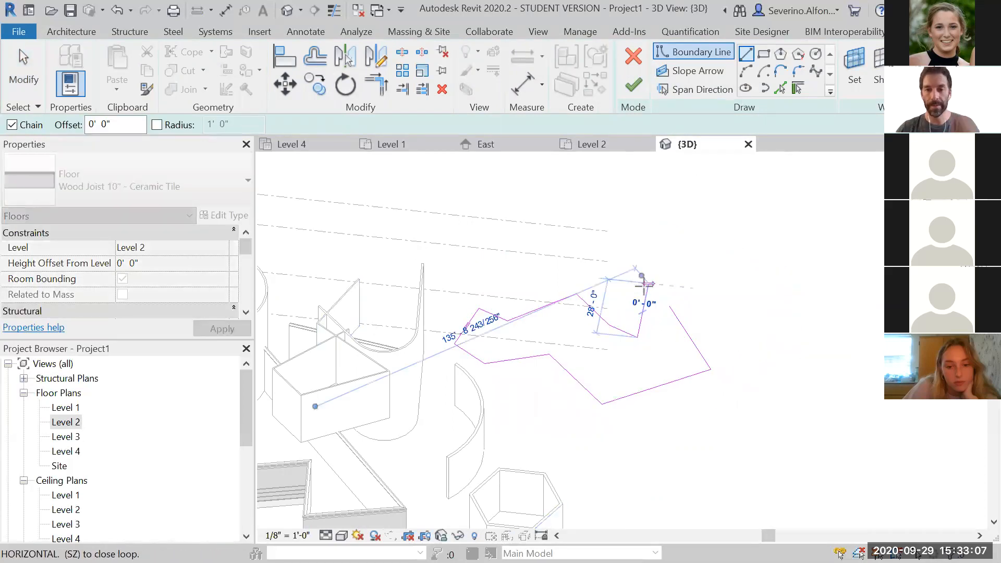
pyautogui.press('Escape')
pyautogui.press('Escape')
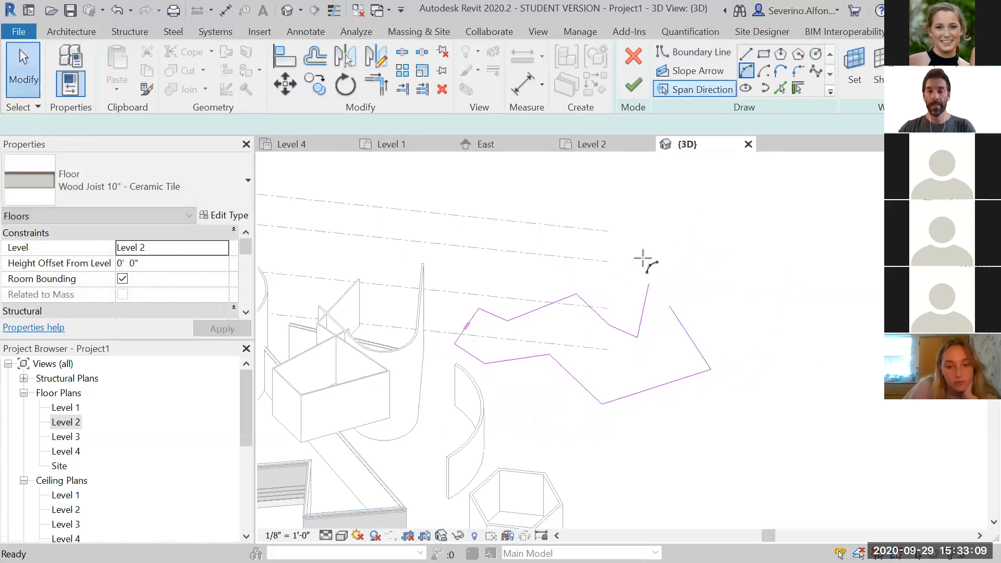
# Draw an arc boundary segment bulging outward to close the gap in the floor outline
pyautogui.click(648, 285)
pyautogui.scroll(3, 669, 307)
pyautogui.scroll(3, 675, 317)
pyautogui.click(666, 293)
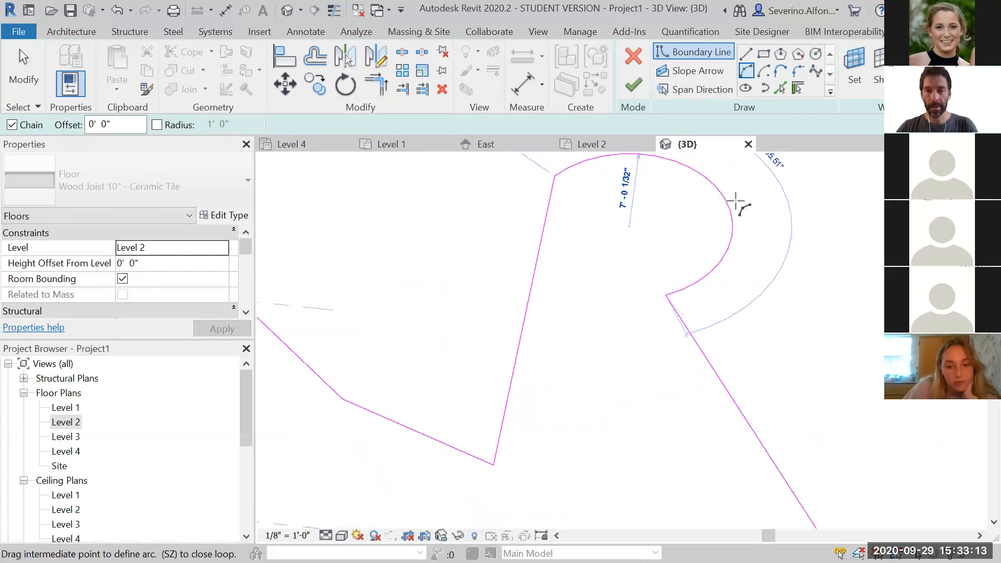
pyautogui.click(735, 202)
pyautogui.scroll(-5, 760, 402)
pyautogui.press('Escape')
pyautogui.press('Escape')
pyautogui.moveTo(780, 475)
pyautogui.keyDown('shift'); pyautogui.mouseDown(button='middle')
pyautogui.moveTo(726, 428)
pyautogui.moveTo(744, 460)
pyautogui.moveTo(736, 456)
pyautogui.mouseUp(button='middle'); pyautogui.keyUp('shift')
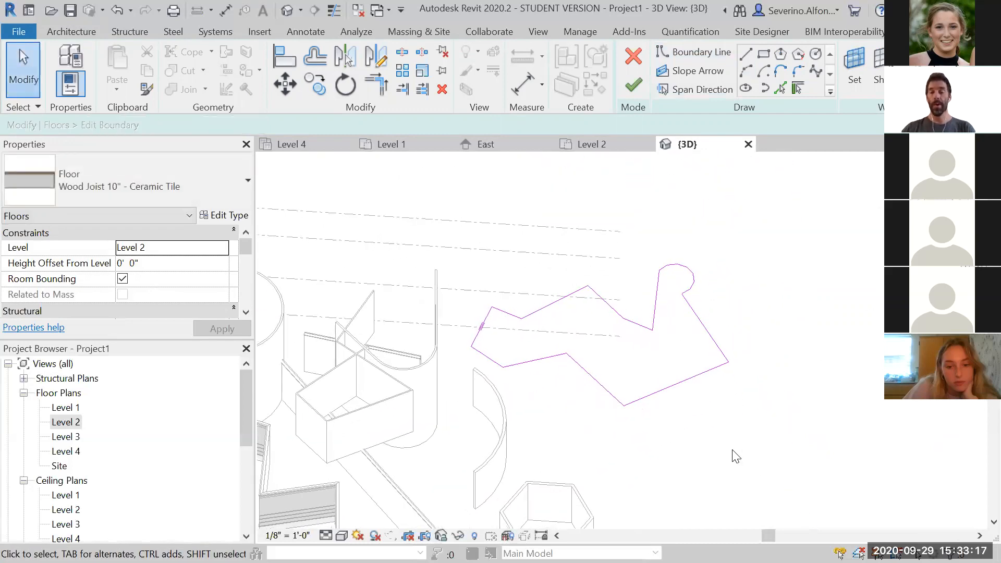
# Finish the floor boundary edit without attaching walls, turning off that message for the future
pyautogui.click(634, 85)
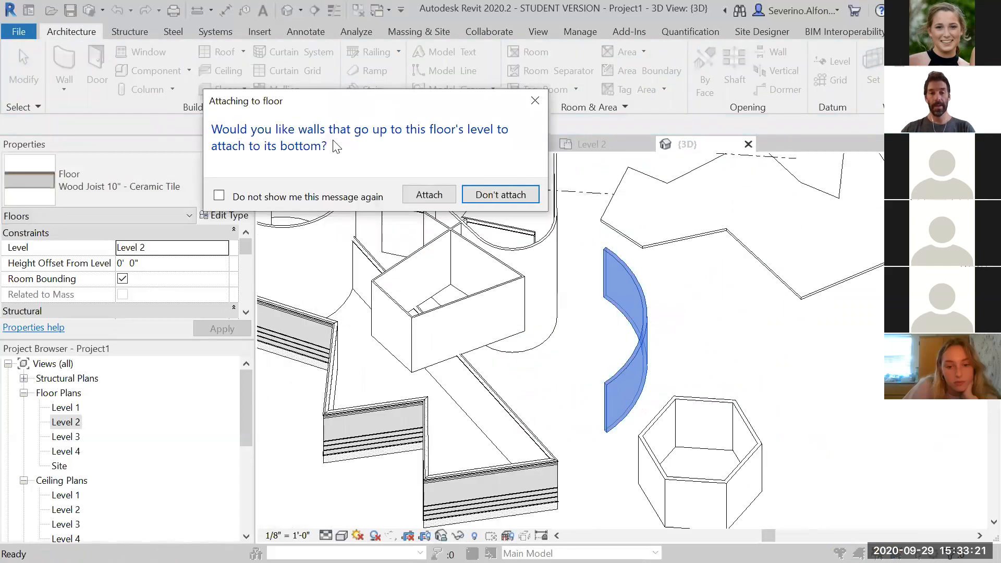
pyautogui.click(219, 195)
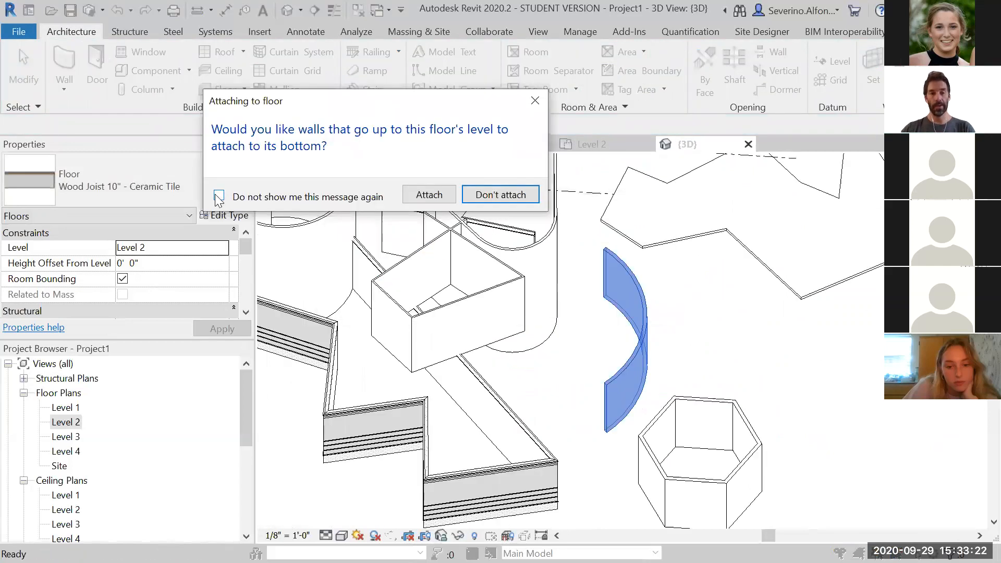
pyautogui.click(503, 196)
pyautogui.keyDown('shift'); pyautogui.moveTo(829, 388); pyautogui.dragTo(653, 397, button='middle'); pyautogui.keyUp('shift')
pyautogui.click(692, 456)
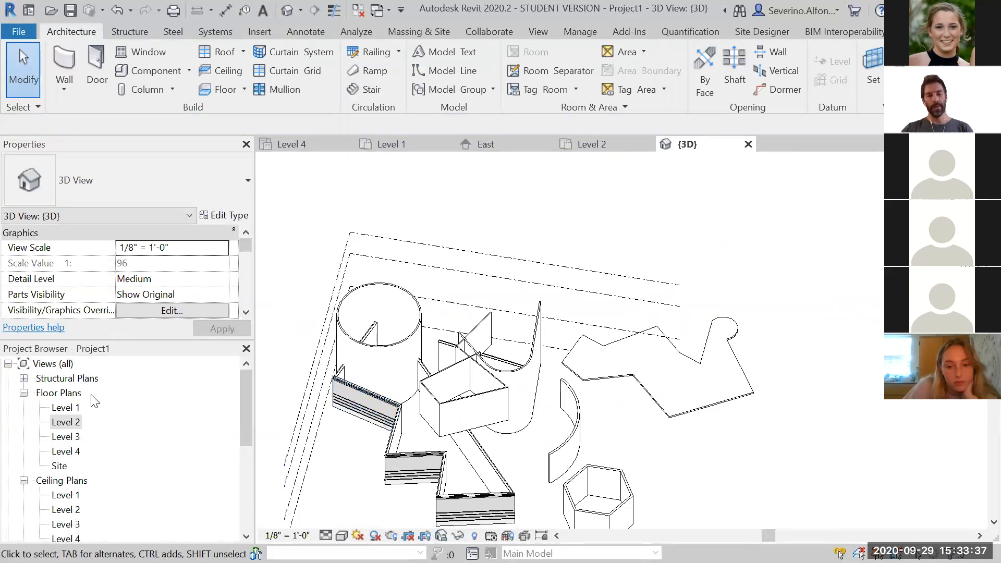
# Open the Level 2 floor plan and start a new floor of type Generic - 12" - Filled
pyautogui.doubleClick(65, 437)
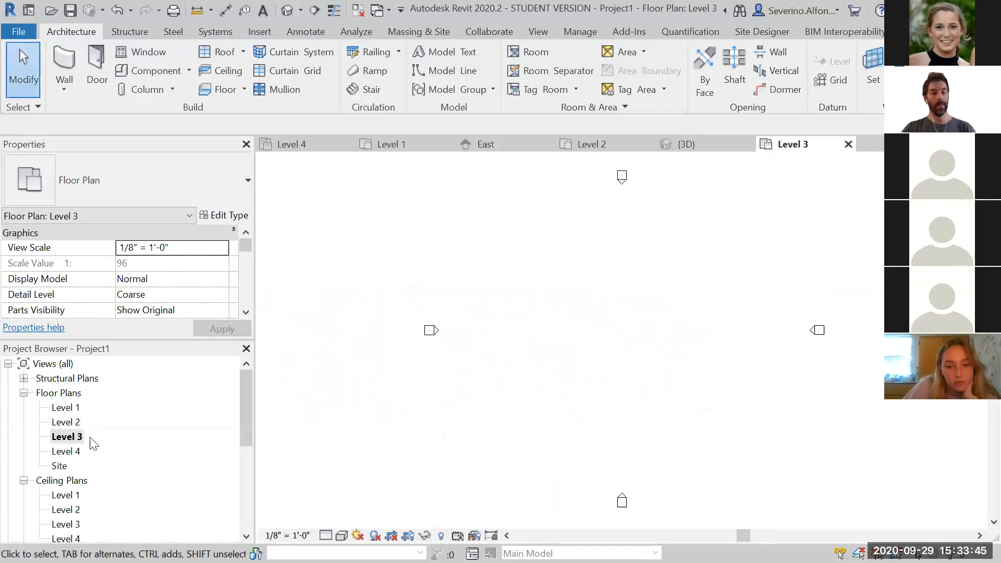
pyautogui.doubleClick(65, 423)
pyautogui.scroll(-1, 435, 365)
pyautogui.moveTo(459, 373); pyautogui.dragTo(580, 285, button='middle')
pyautogui.scroll(1, 416, 277)
pyautogui.scroll(4, 416, 282)
pyautogui.moveTo(453, 273); pyautogui.dragTo(485, 349, button='middle')
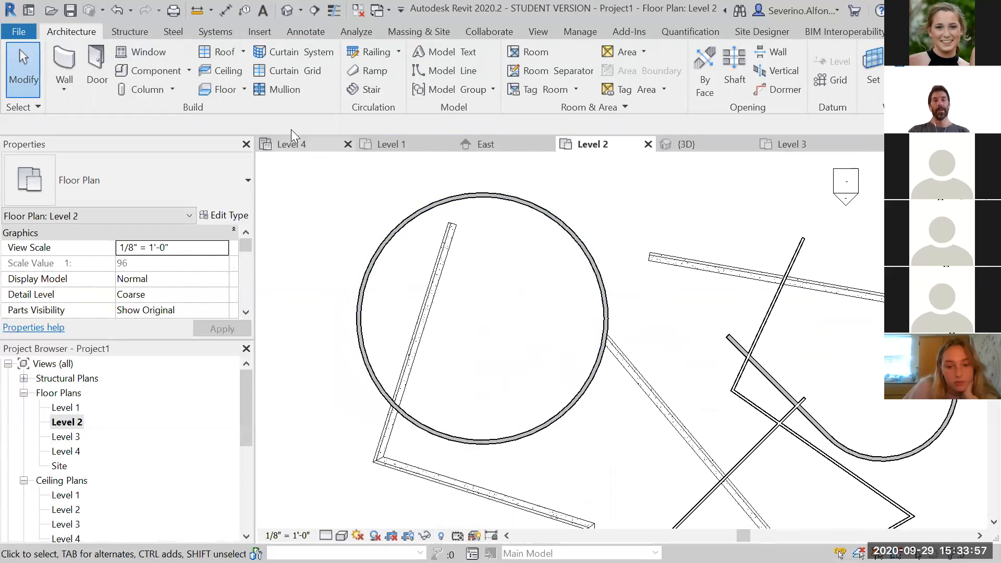
pyautogui.click(216, 88)
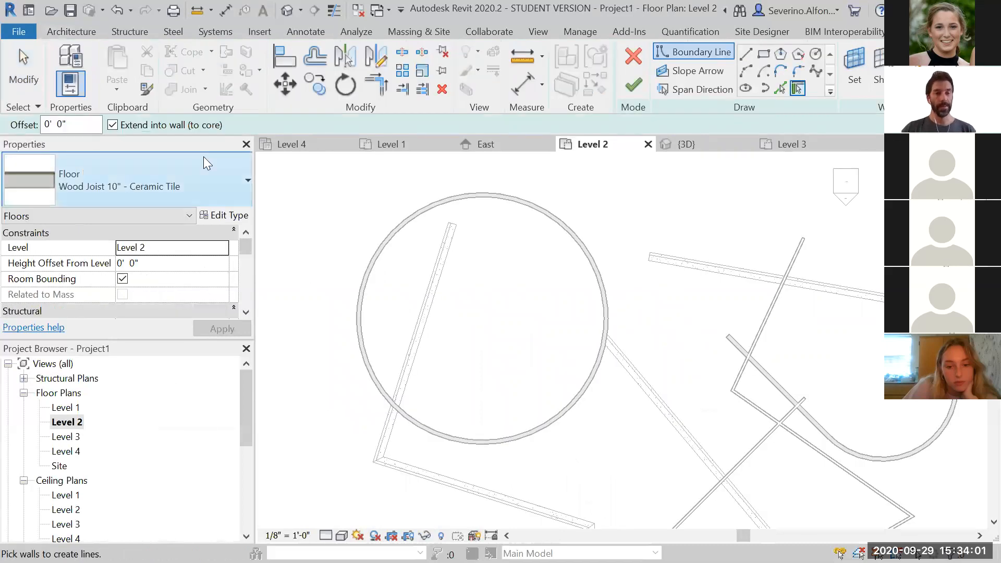
pyautogui.click(171, 184)
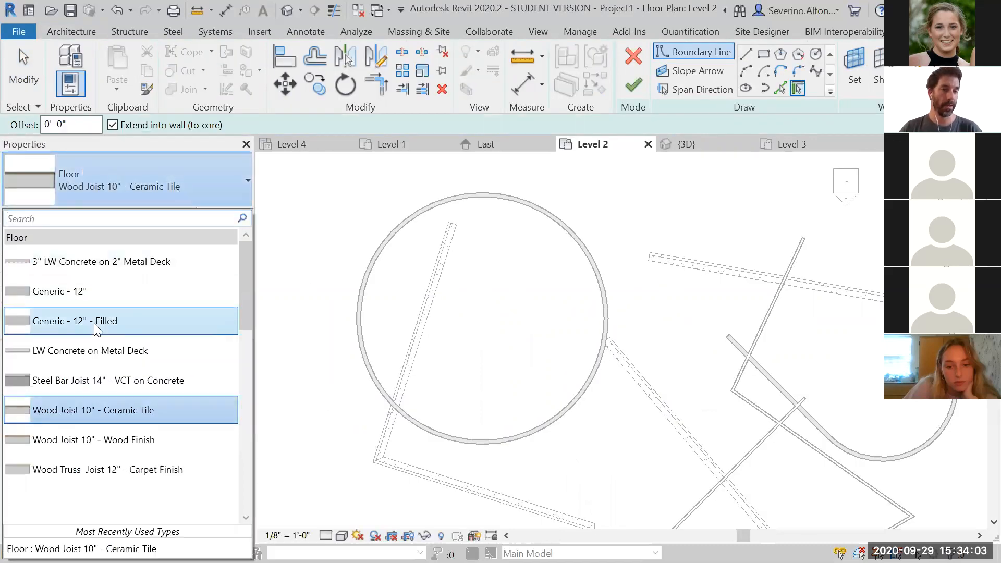
pyautogui.click(94, 322)
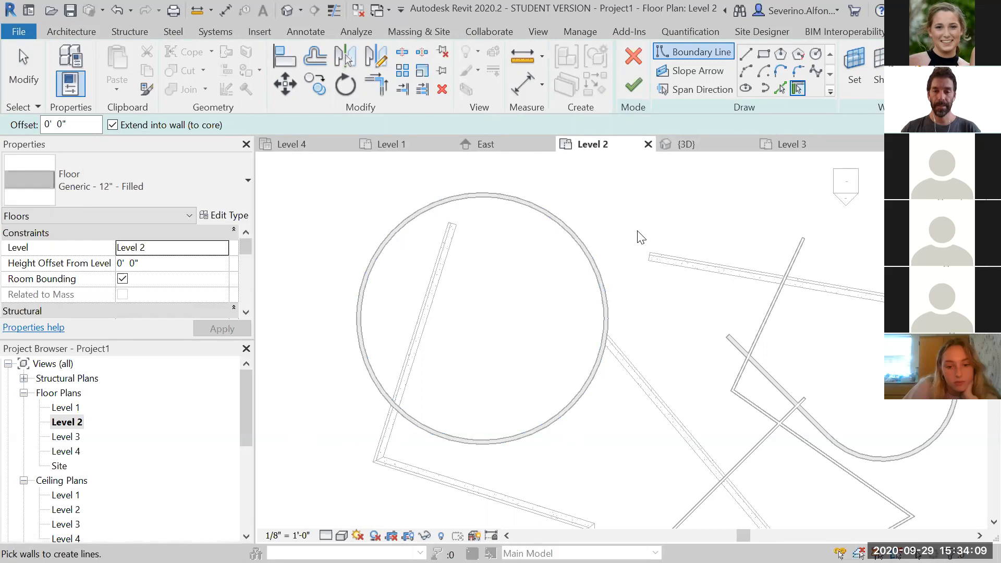
# Pick both halves of the circular wall to form the new floor's circular boundary
pyautogui.click(818, 56)
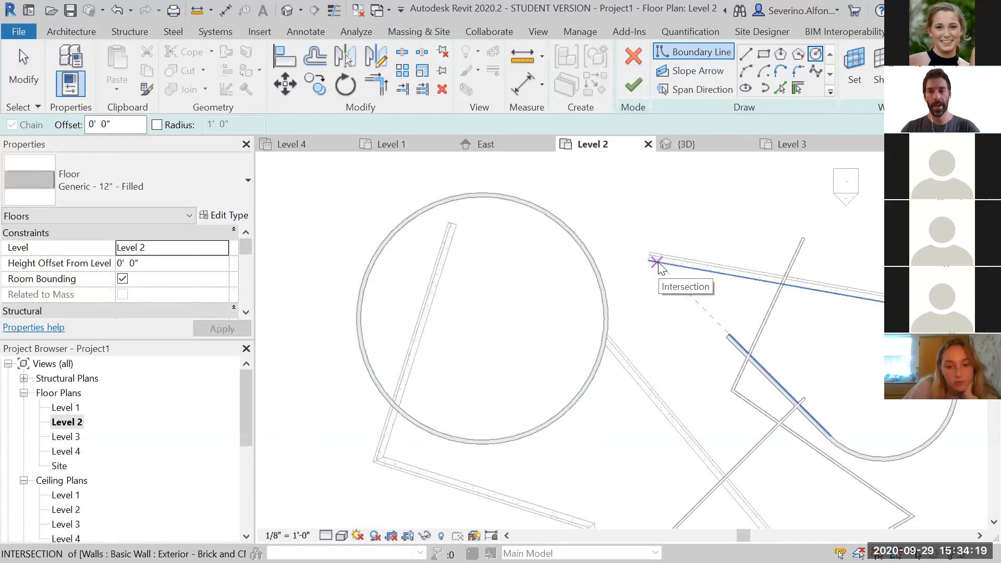
pyautogui.press('Escape')
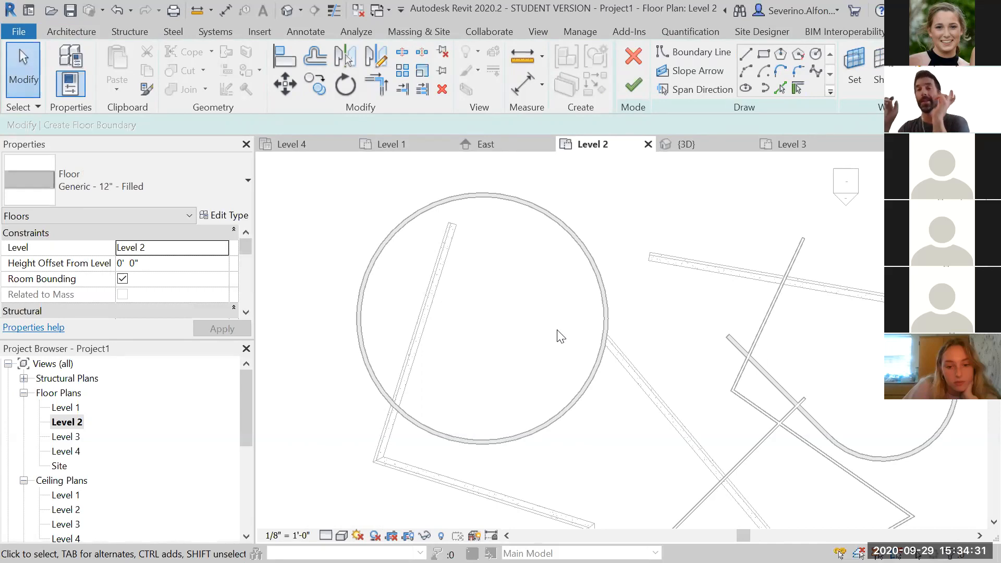
pyautogui.moveTo(660, 318)
pyautogui.mouseDown(button='middle')
pyautogui.moveTo(681, 325)
pyautogui.moveTo(678, 316)
pyautogui.mouseUp(button='middle')
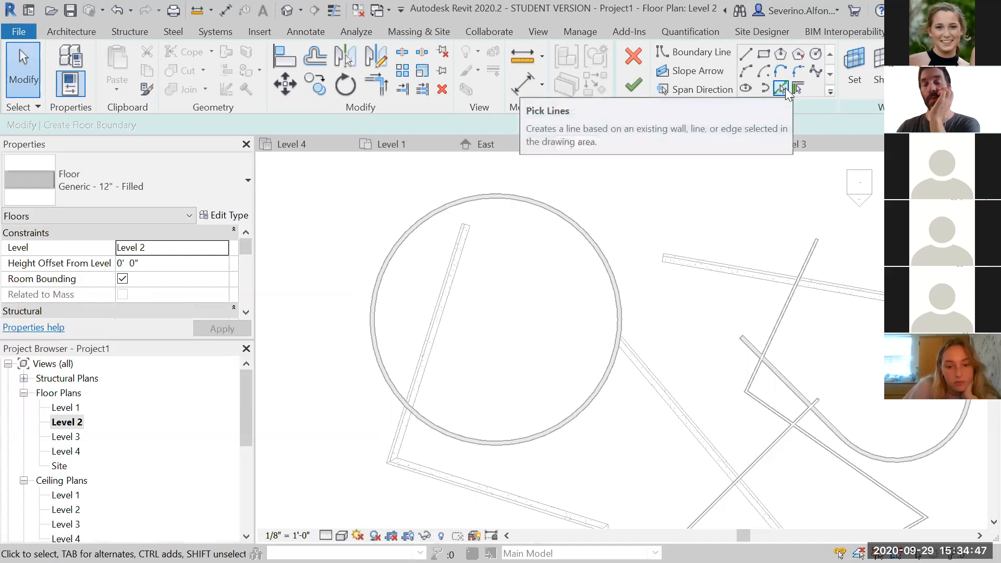
pyautogui.click(782, 89)
pyautogui.scroll(5, 604, 270)
pyautogui.scroll(-3, 599, 289)
pyautogui.moveTo(603, 293); pyautogui.dragTo(688, 273, button='middle')
pyautogui.scroll(-1, 684, 269)
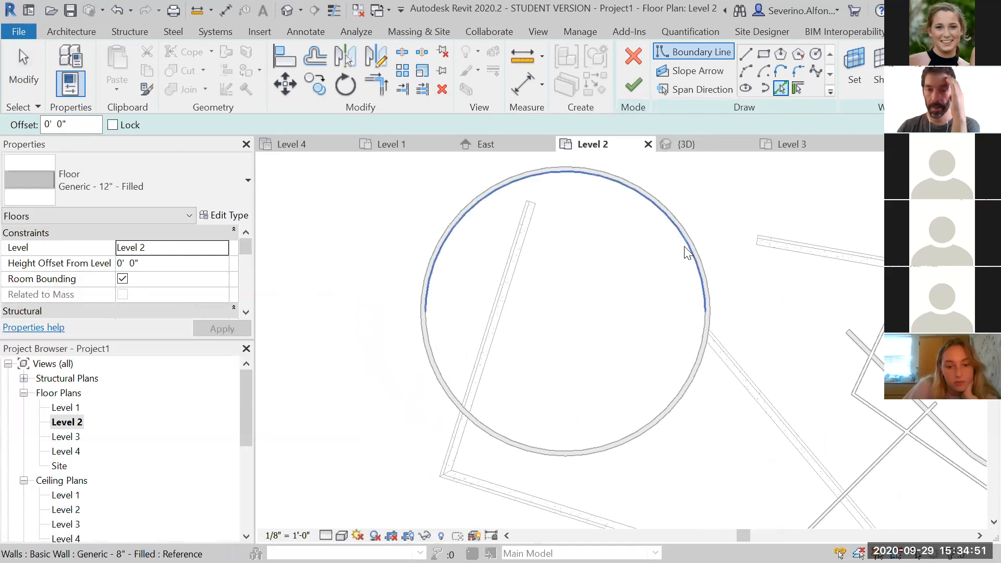
pyautogui.click(685, 252)
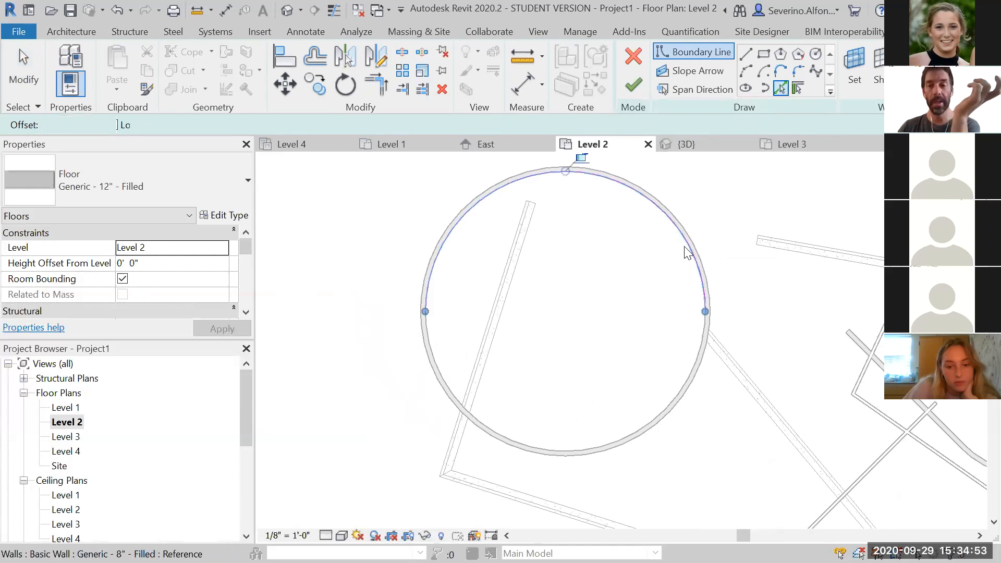
pyautogui.click(636, 425)
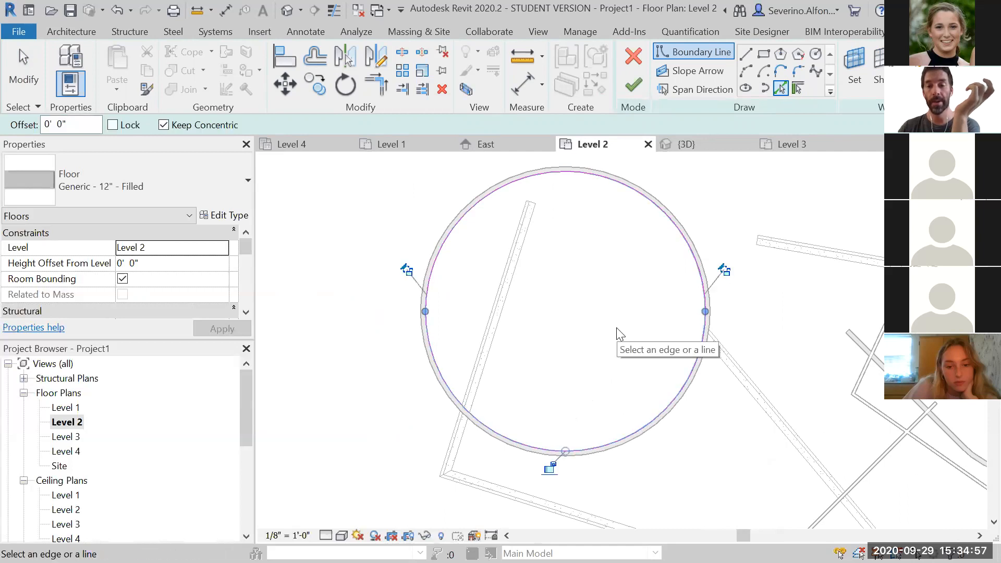
pyautogui.press('Escape')
pyautogui.press('Escape')
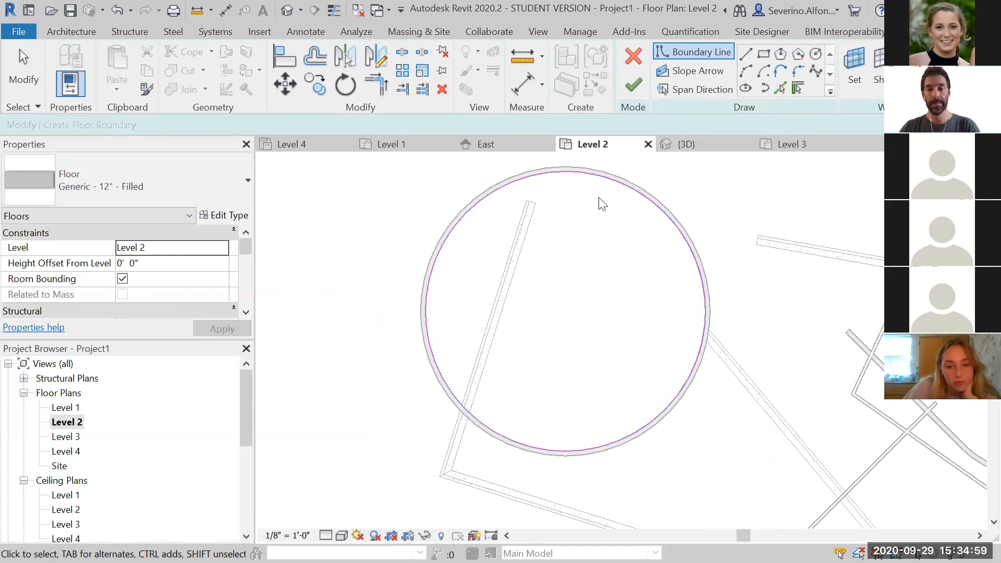
# Undo the accidental drag in the floor sketch
pyautogui.scroll(8, 599, 203)
pyautogui.moveTo(690, 360); pyautogui.dragTo(448, 420, button='middle')
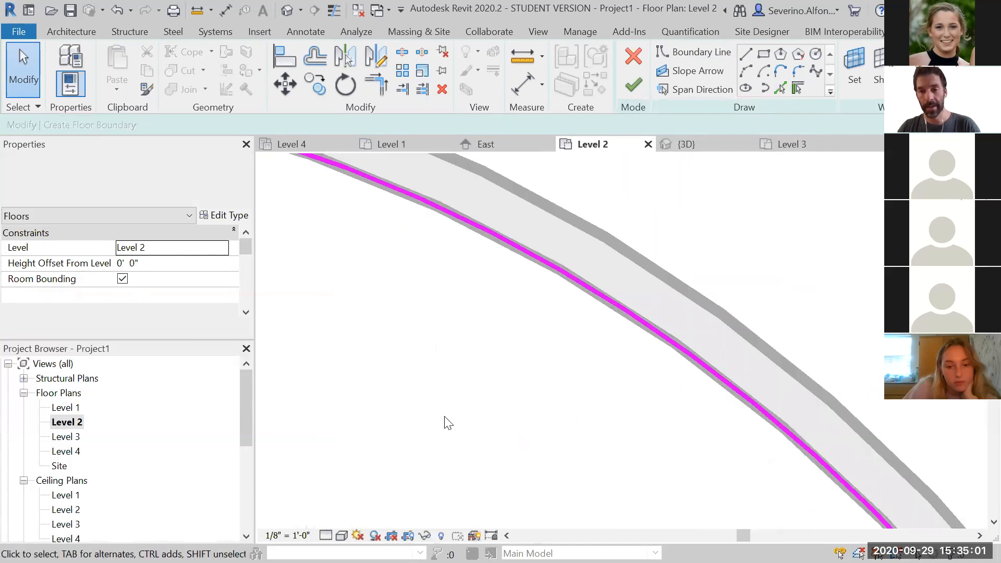
pyautogui.hotkey('ctrl', 'z')
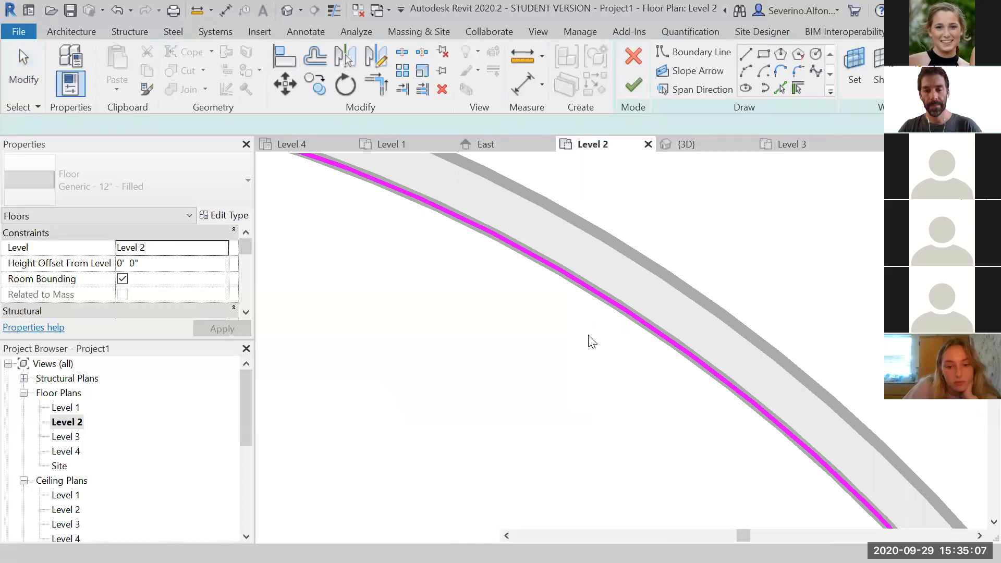
# Pick the two halves of the circular wall again with Pick Walls to rebuild the floor's circular boundary
pyautogui.scroll(-10, 590, 336)
pyautogui.scroll(2, 671, 335)
pyautogui.scroll(3, 534, 324)
pyautogui.moveTo(467, 319); pyautogui.dragTo(699, 333, button='middle')
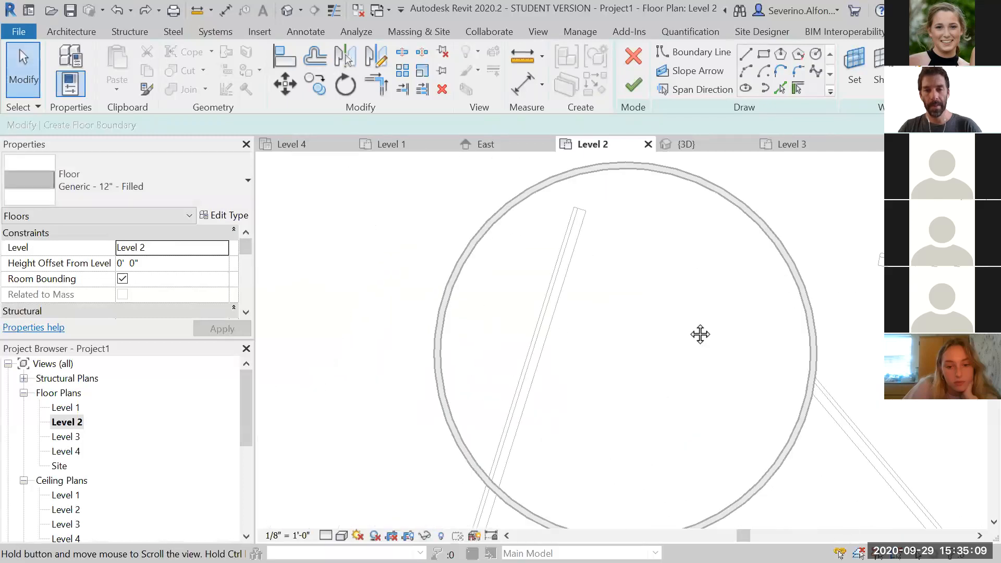
pyautogui.scroll(1, 699, 332)
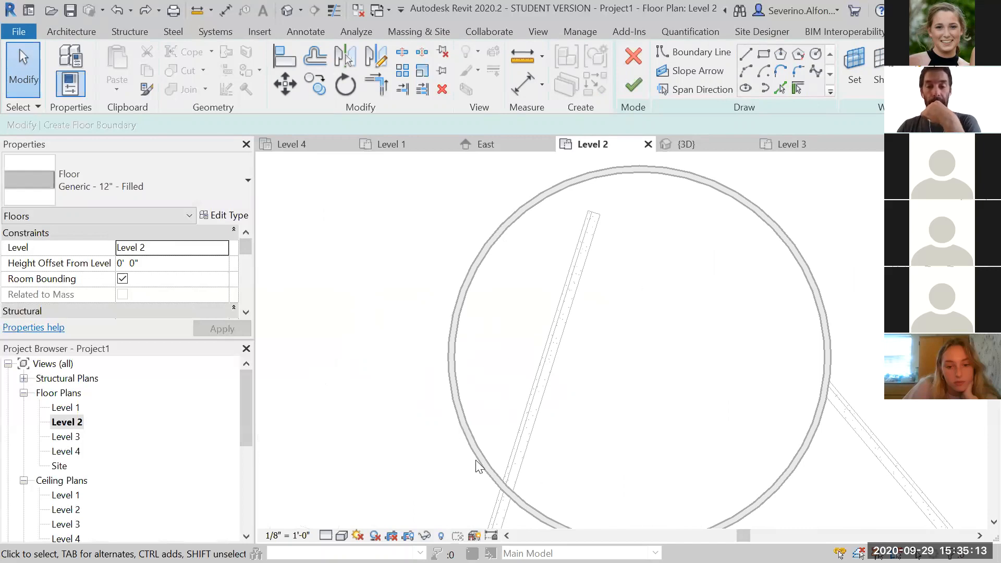
pyautogui.scroll(1, 770, 201)
pyautogui.moveTo(691, 272); pyautogui.dragTo(685, 332, button='middle')
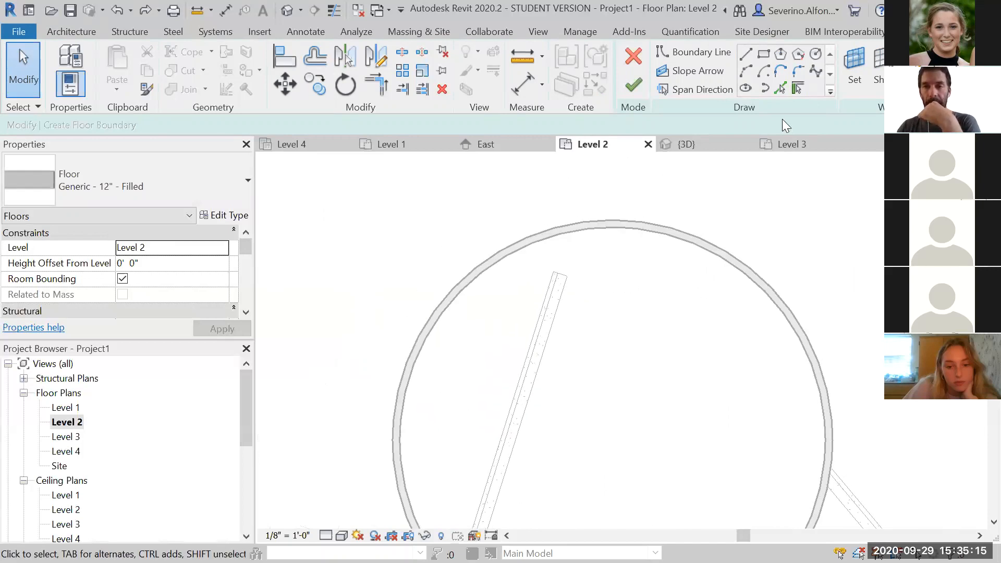
pyautogui.click(781, 88)
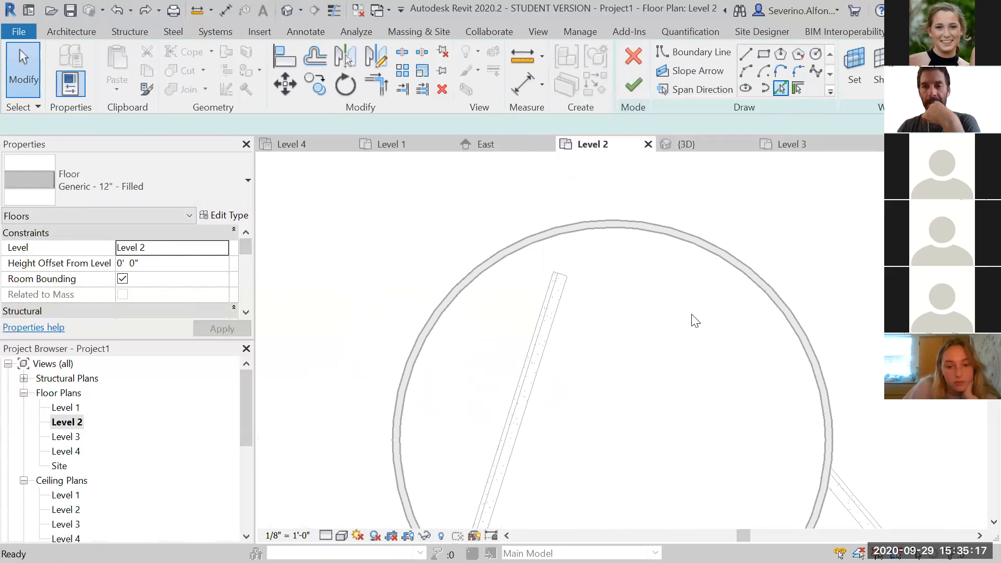
pyautogui.scroll(3, 711, 291)
pyautogui.moveTo(762, 271); pyautogui.dragTo(728, 317, button='middle')
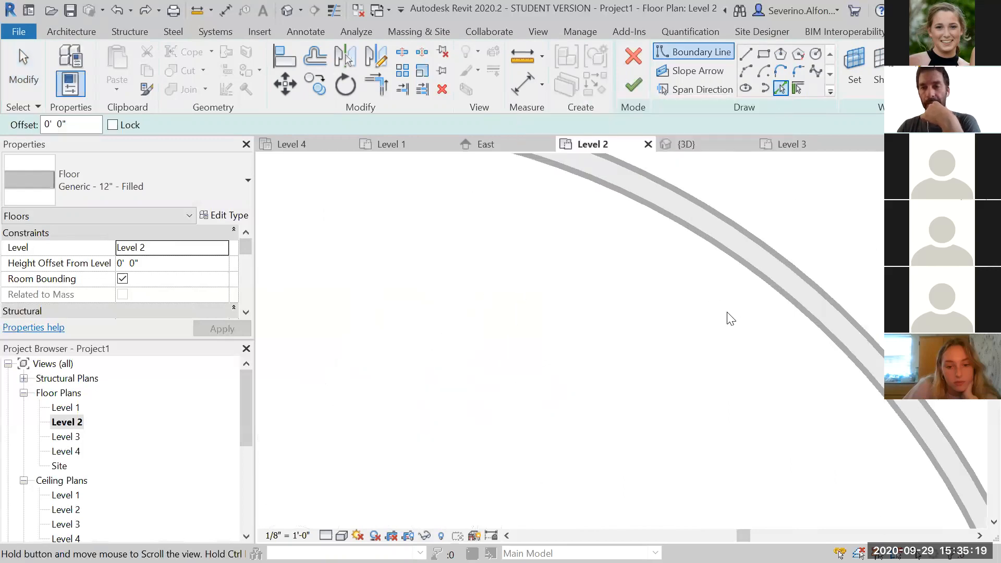
pyautogui.click(761, 285)
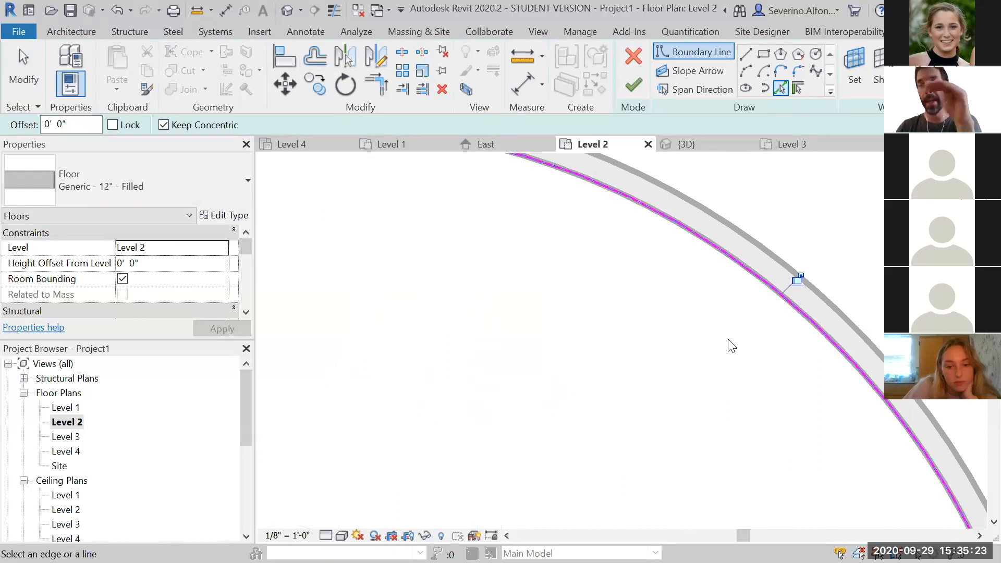
pyautogui.scroll(-3, 729, 340)
pyautogui.scroll(-2, 714, 378)
pyautogui.moveTo(704, 339); pyautogui.dragTo(703, 159, button='middle')
pyautogui.scroll(2, 755, 291)
pyautogui.scroll(3, 766, 299)
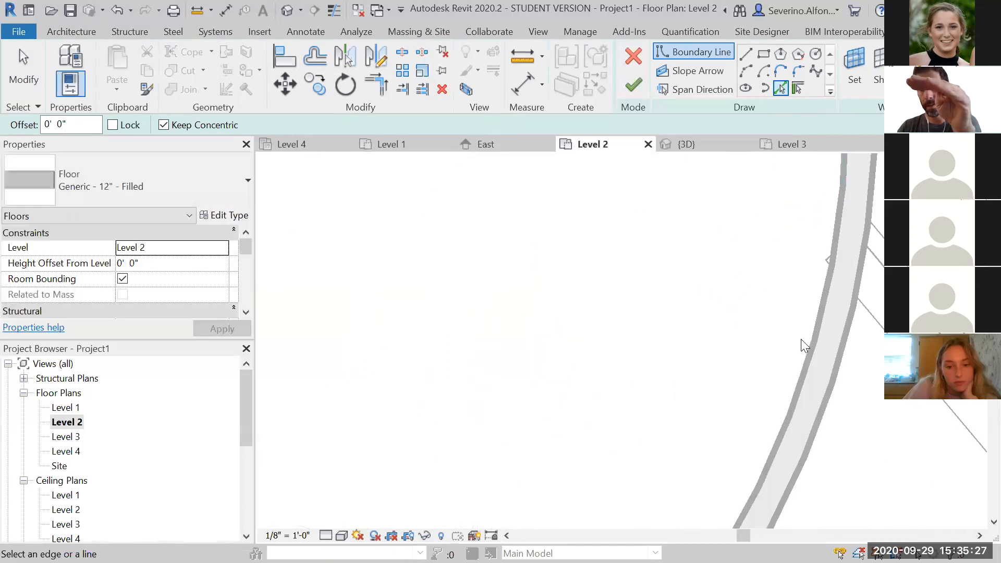
pyautogui.click(810, 357)
pyautogui.scroll(-4, 660, 342)
pyautogui.moveTo(628, 335); pyautogui.dragTo(605, 369, button='middle')
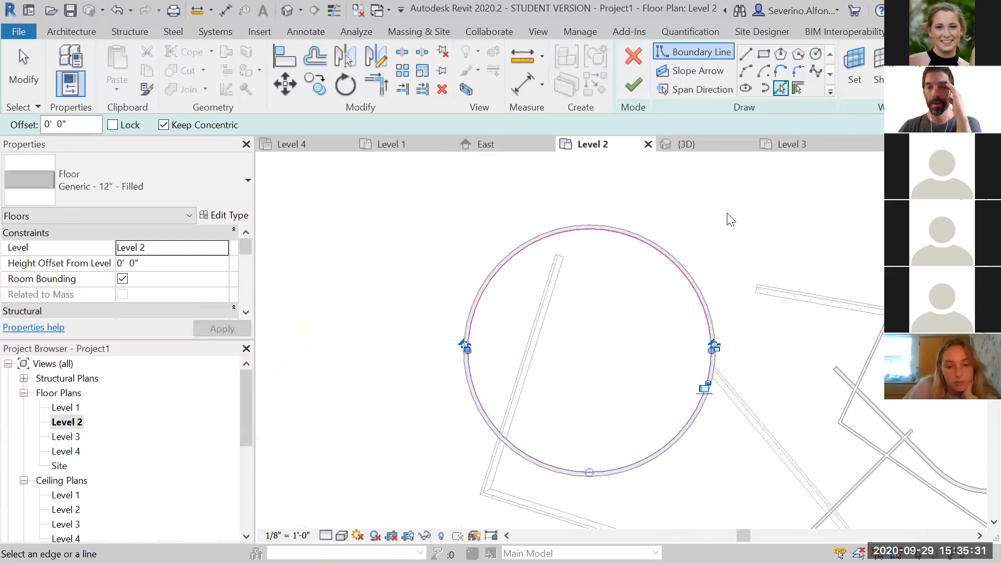
# Finish the circular floor sketch on Level 2
pyautogui.press('Escape')
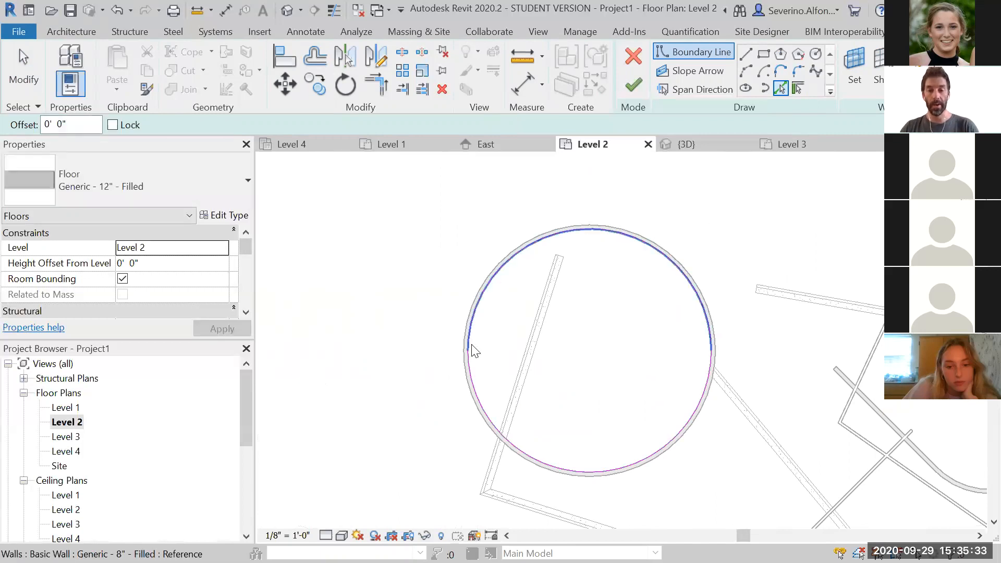
pyautogui.click(634, 90)
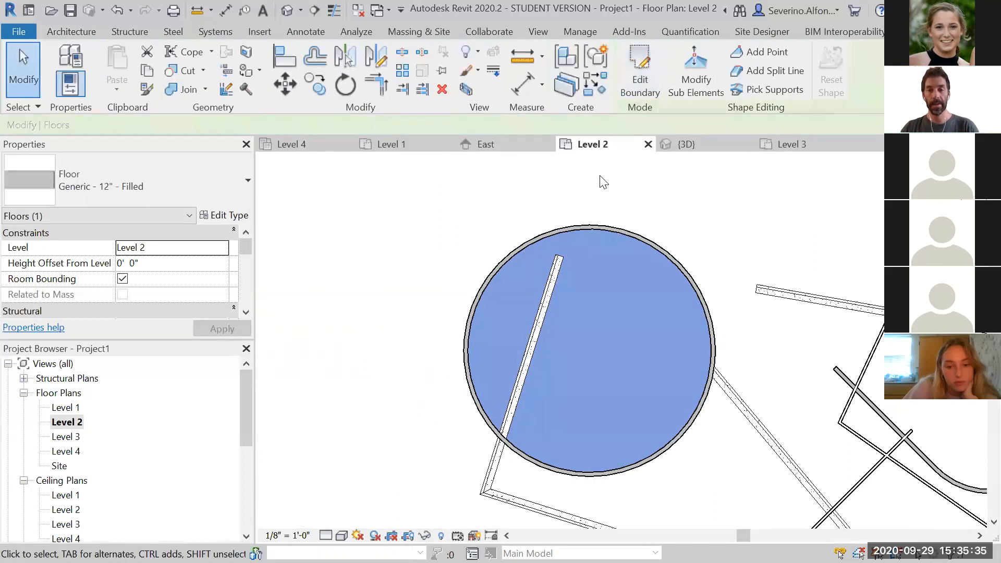
pyautogui.click(385, 271)
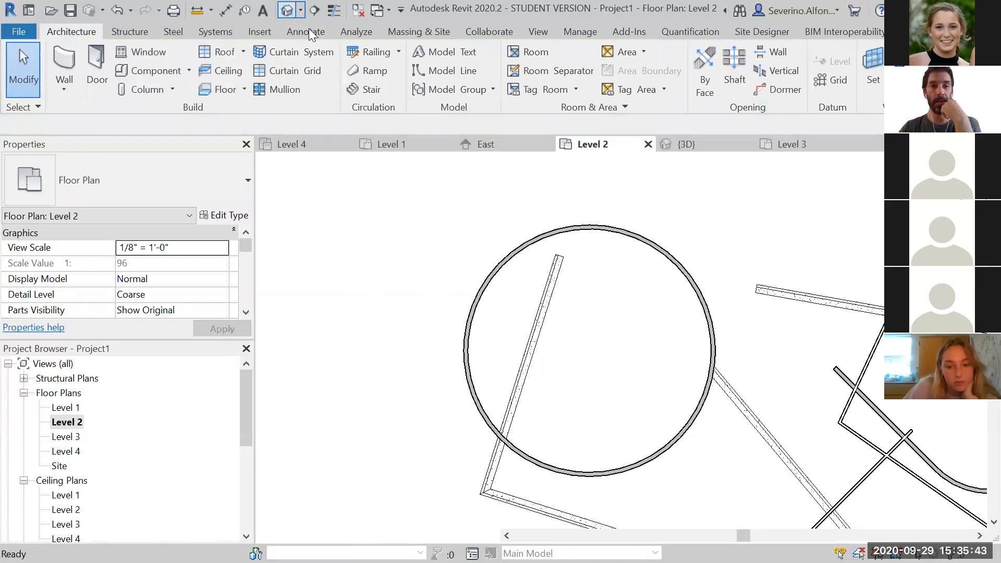
# Switch to the 3D view and delete the circular floor inside the round wall
pyautogui.click(287, 9)
pyautogui.keyDown('shift'); pyautogui.moveTo(509, 315); pyautogui.dragTo(552, 378, button='middle'); pyautogui.keyUp('shift')
pyautogui.moveTo(476, 431); pyautogui.dragTo(722, 251, button='middle')
pyautogui.scroll(6, 614, 290)
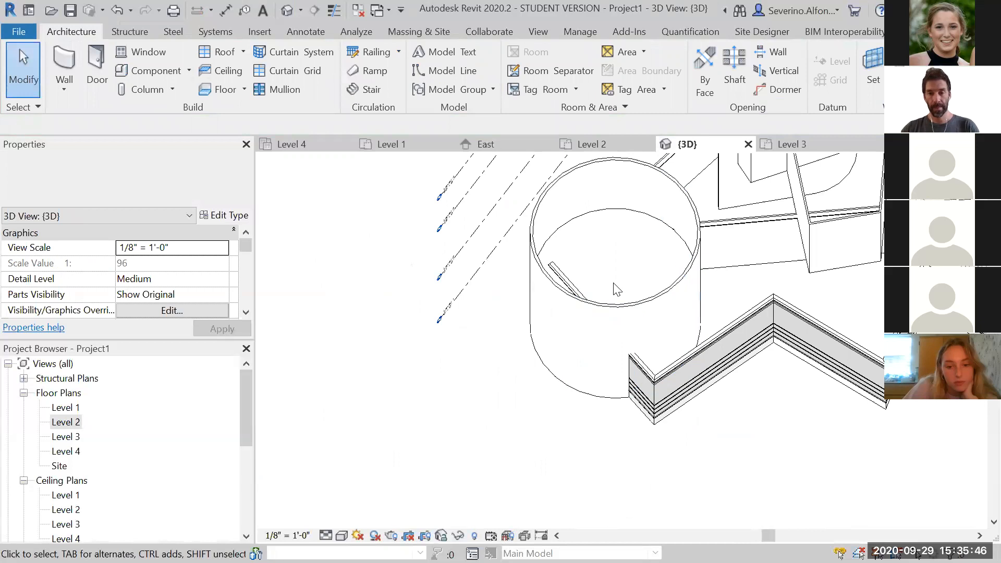
pyautogui.click(619, 211)
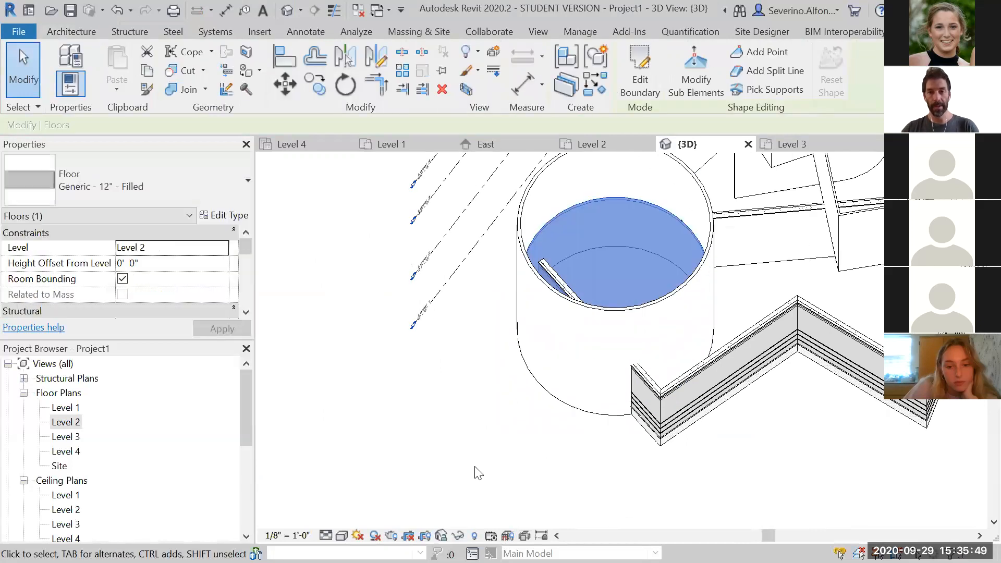
pyautogui.press('Delete')
pyautogui.moveTo(481, 431)
pyautogui.keyDown('shift'); pyautogui.mouseDown(button='middle')
pyautogui.moveTo(507, 377)
pyautogui.moveTo(485, 416)
pyautogui.mouseUp(button='middle'); pyautogui.keyUp('shift')
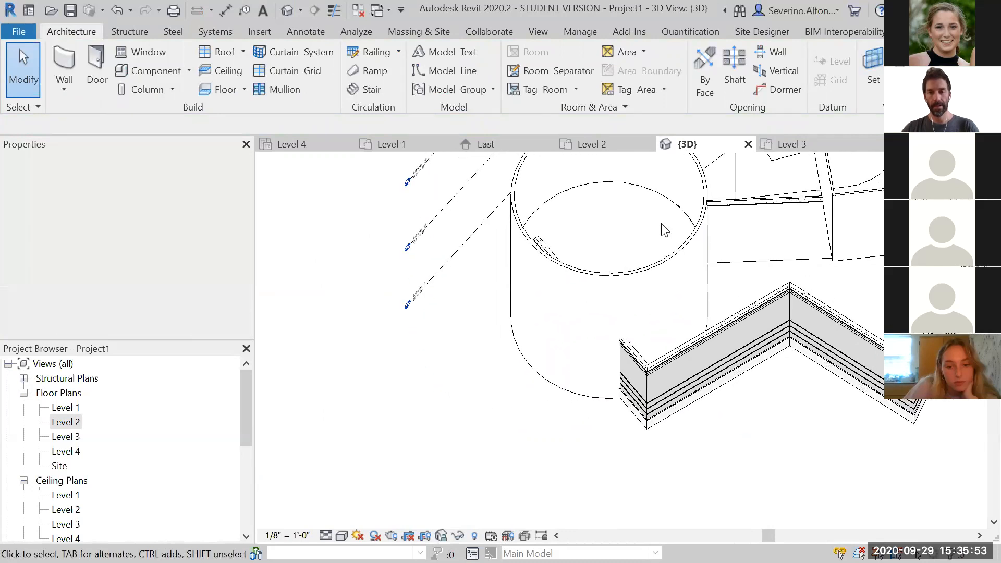
# Orbit and zoom around the 3D model to inspect the walls
pyautogui.scroll(-2, 780, 436)
pyautogui.moveTo(780, 436); pyautogui.dragTo(567, 486, button='middle')
pyautogui.scroll(-1, 567, 485)
pyautogui.keyDown('shift'); pyautogui.moveTo(780, 449); pyautogui.dragTo(798, 476, button='middle'); pyautogui.keyUp('shift')
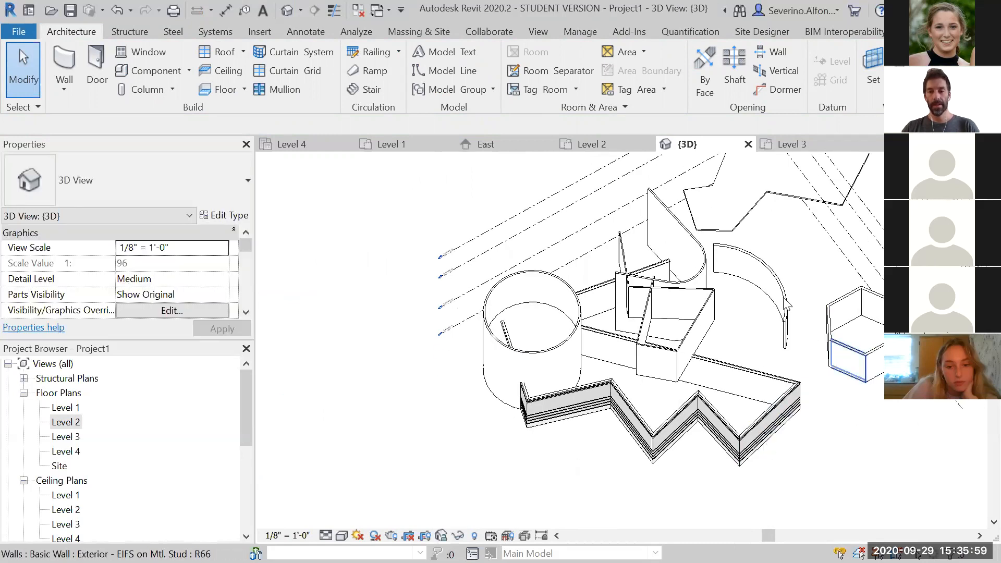
pyautogui.scroll(2, 712, 277)
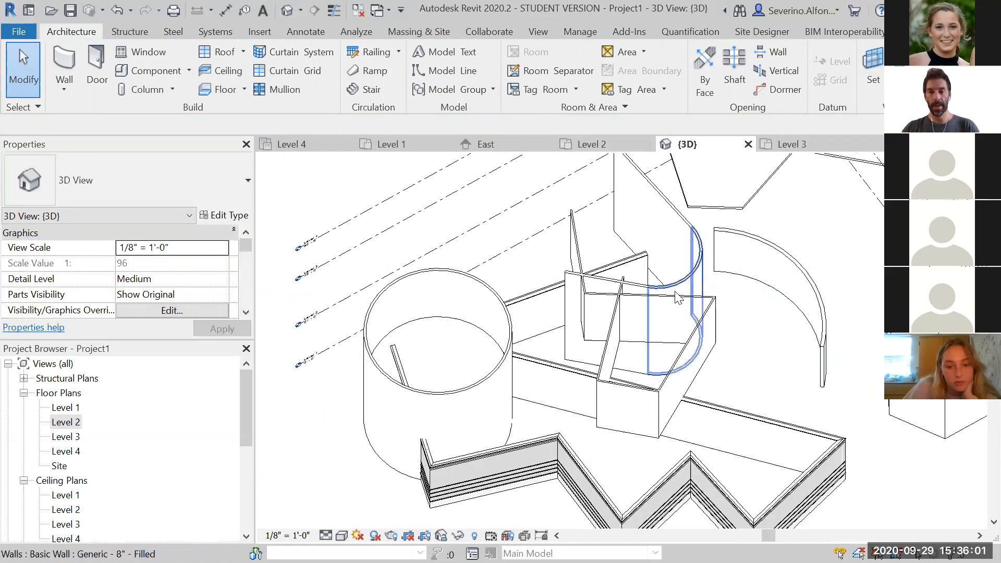
pyautogui.keyDown('shift'); pyautogui.moveTo(592, 281); pyautogui.dragTo(485, 355, button='middle'); pyautogui.keyUp('shift')
# Open the Level 2 floor plan and start a new floor of type LW Concrete on Metal Deck using Pick Walls
pyautogui.doubleClick(66, 422)
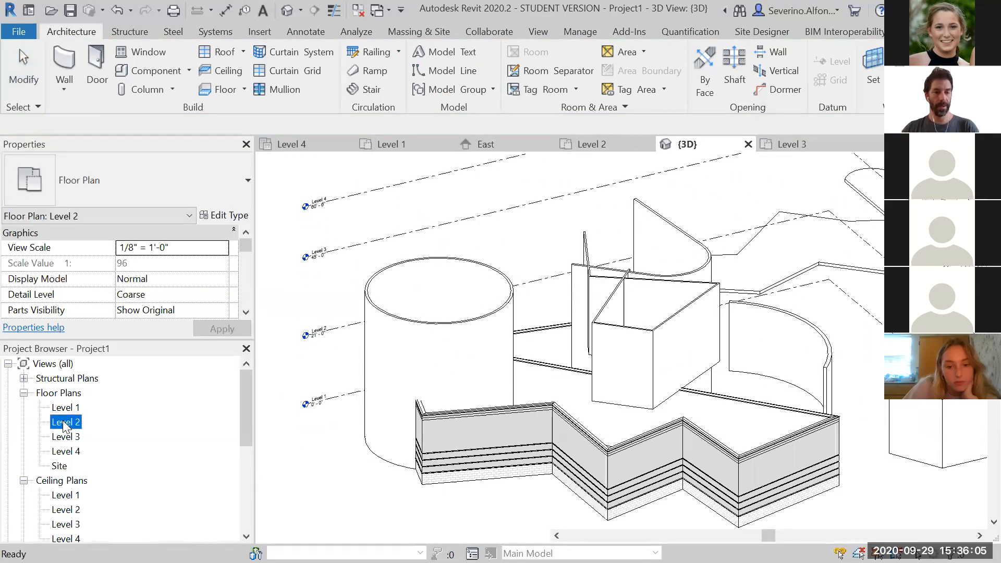
pyautogui.moveTo(640, 344); pyautogui.dragTo(489, 284, button='middle')
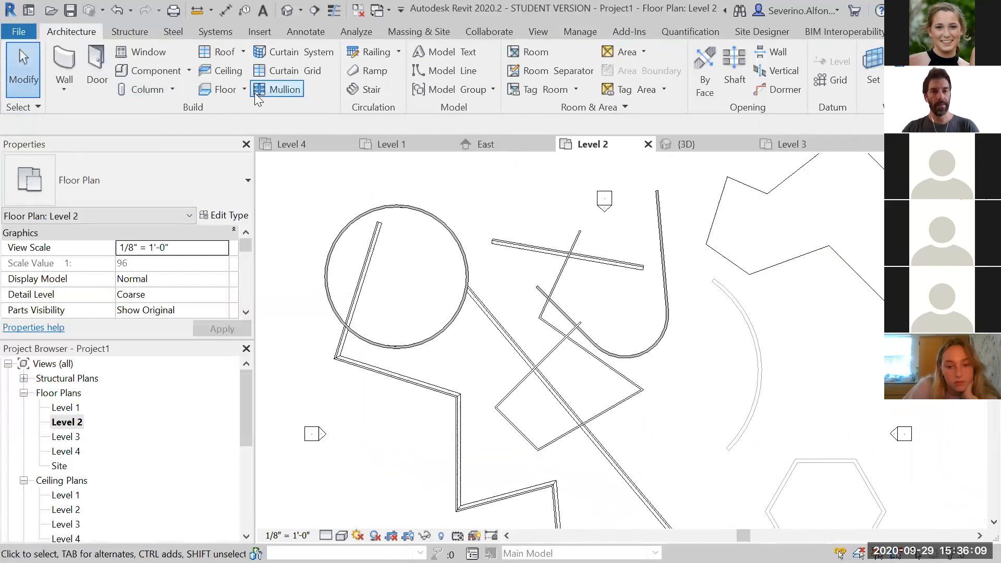
pyautogui.click(210, 91)
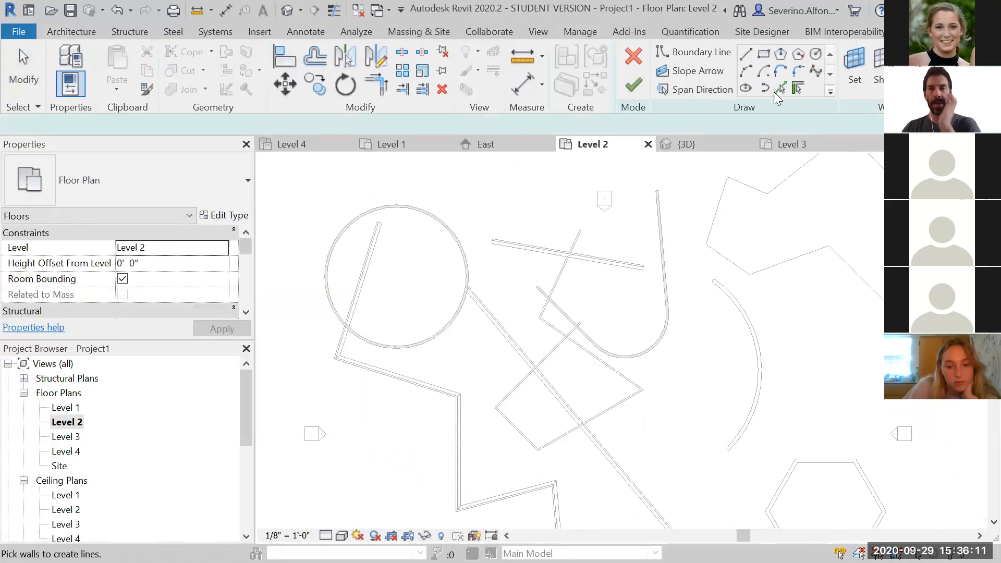
pyautogui.click(780, 89)
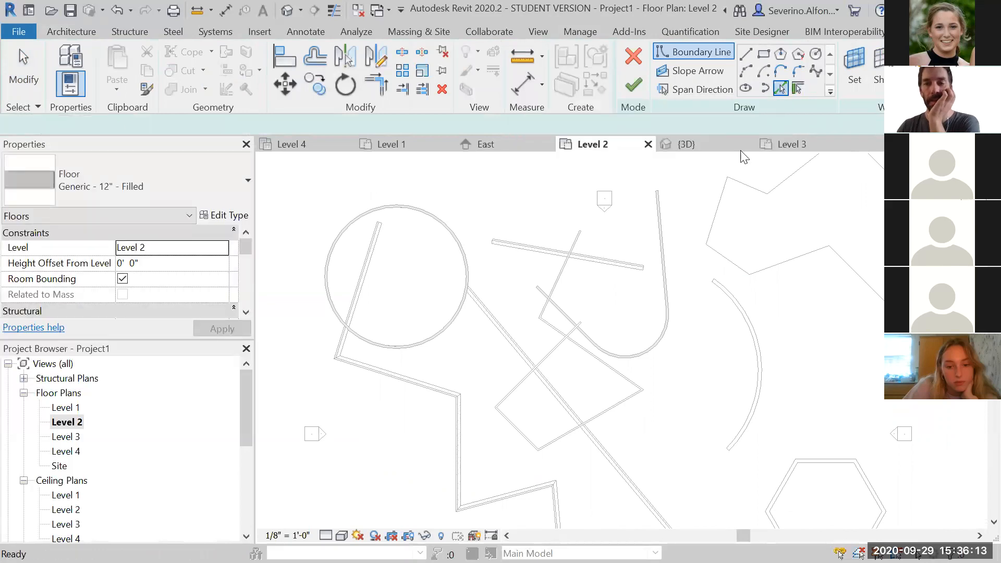
pyautogui.scroll(3, 649, 285)
pyautogui.scroll(2, 657, 303)
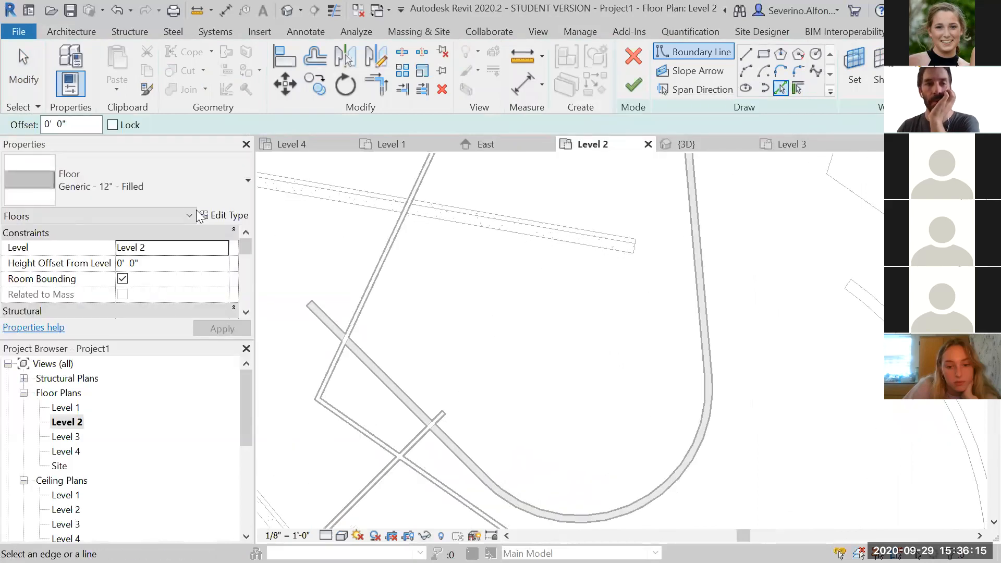
pyautogui.click(182, 203)
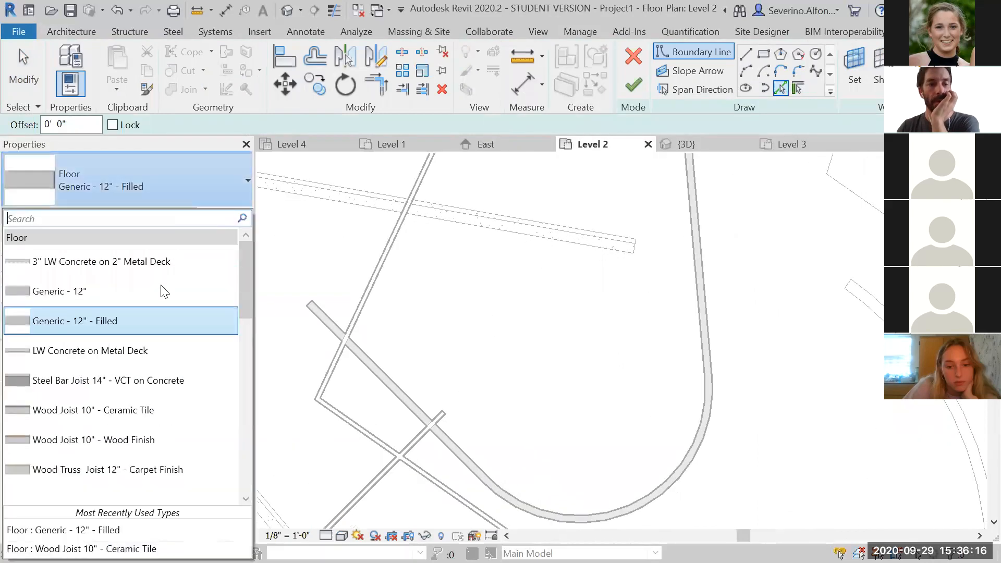
pyautogui.click(132, 349)
# Pick the straight, curved and diagonal walls of the U-shaped enclosure as floor boundary edges
pyautogui.click(691, 297)
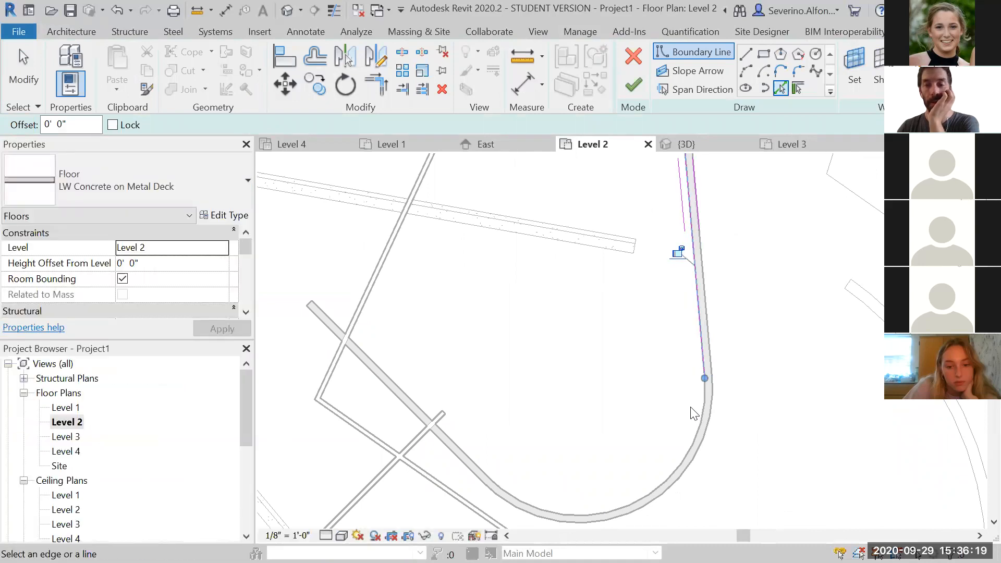
pyautogui.click(696, 429)
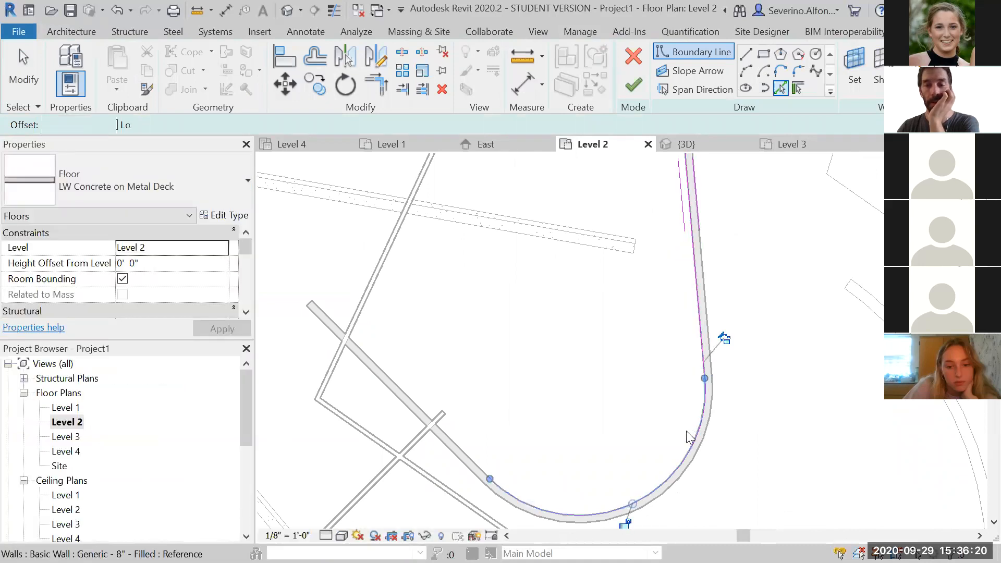
pyautogui.click(465, 448)
pyautogui.scroll(-2, 503, 361)
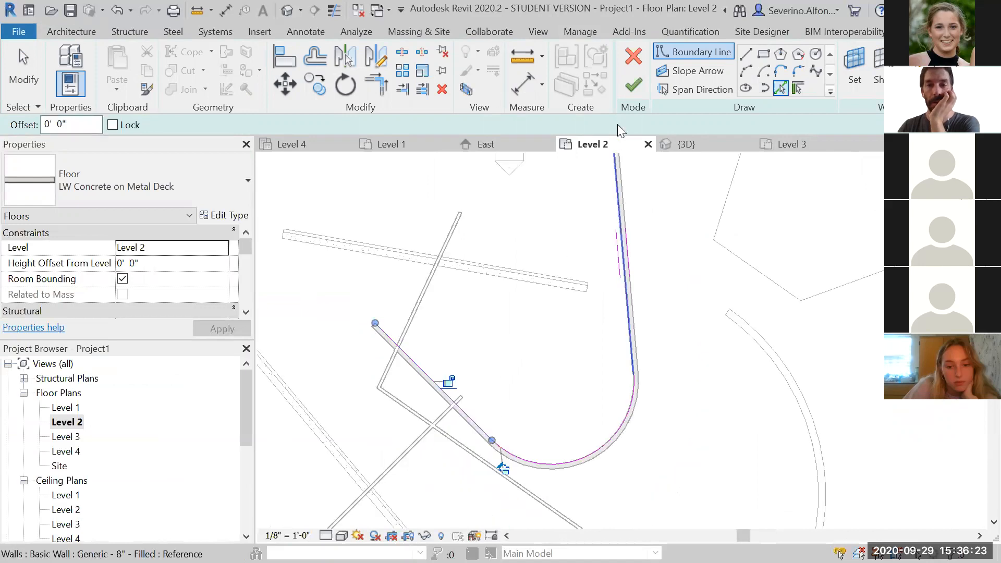
# Draw a chained zigzag boundary line from the diagonal wall's end back to the straight wall, closing the outline
pyautogui.click(746, 54)
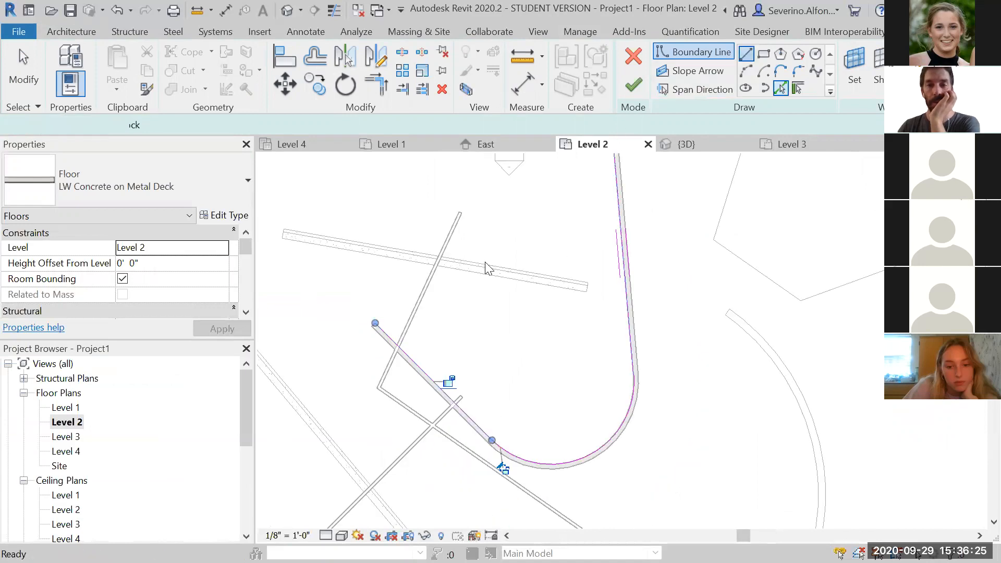
pyautogui.click(375, 323)
pyautogui.click(363, 186)
pyautogui.moveTo(423, 274); pyautogui.dragTo(521, 463, button='middle')
pyautogui.click(535, 352)
pyautogui.click(546, 264)
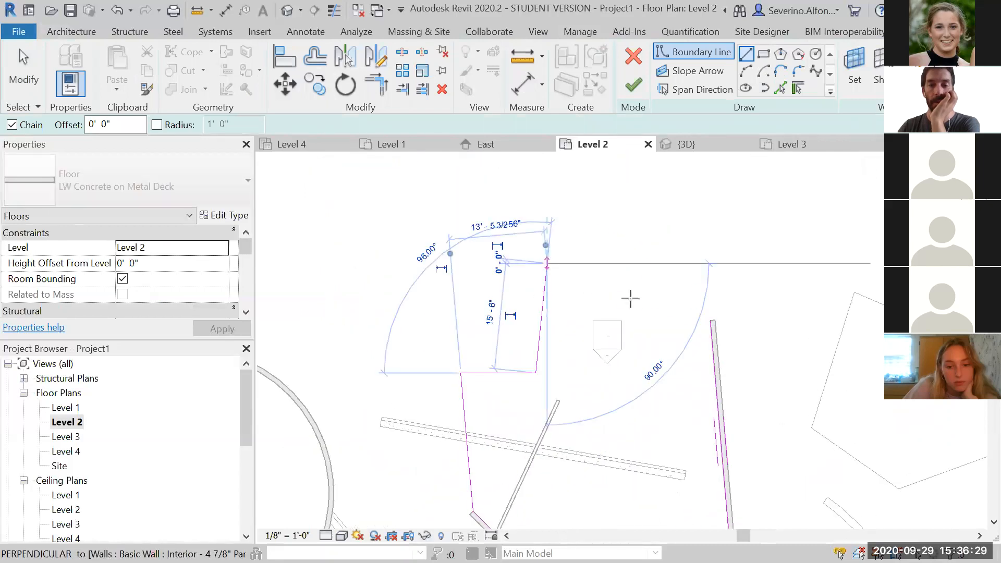
pyautogui.click(629, 300)
pyautogui.click(676, 256)
pyautogui.scroll(3, 713, 328)
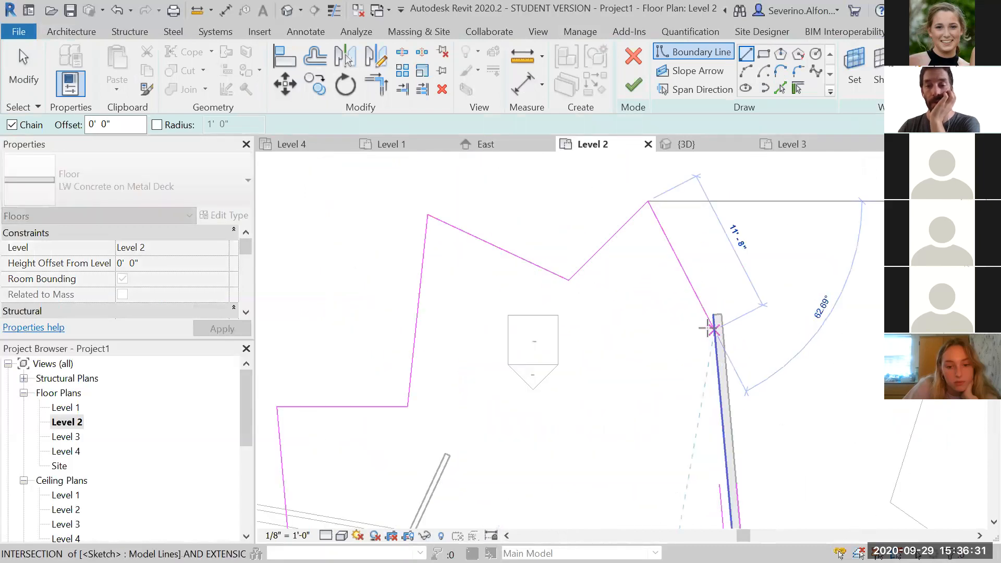
pyautogui.scroll(2, 712, 328)
pyautogui.click(720, 305)
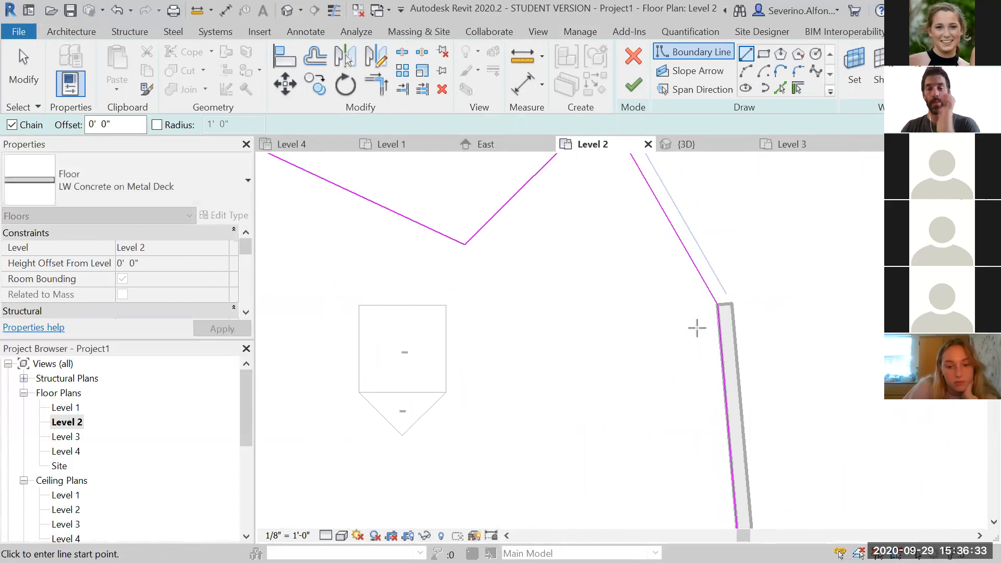
pyautogui.scroll(-5, 696, 328)
pyautogui.press('Escape')
# Finish the new floor sketch
pyautogui.moveTo(704, 335); pyautogui.dragTo(684, 238, button='middle')
pyautogui.press('Escape')
pyautogui.scroll(2, 702, 319)
pyautogui.moveTo(678, 297); pyautogui.dragTo(701, 361, button='middle')
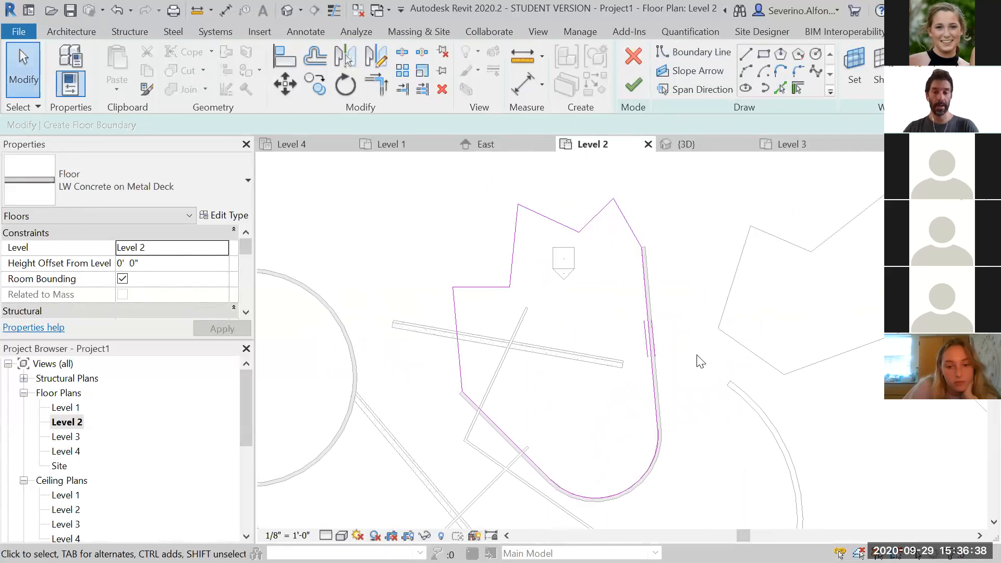
pyautogui.click(640, 93)
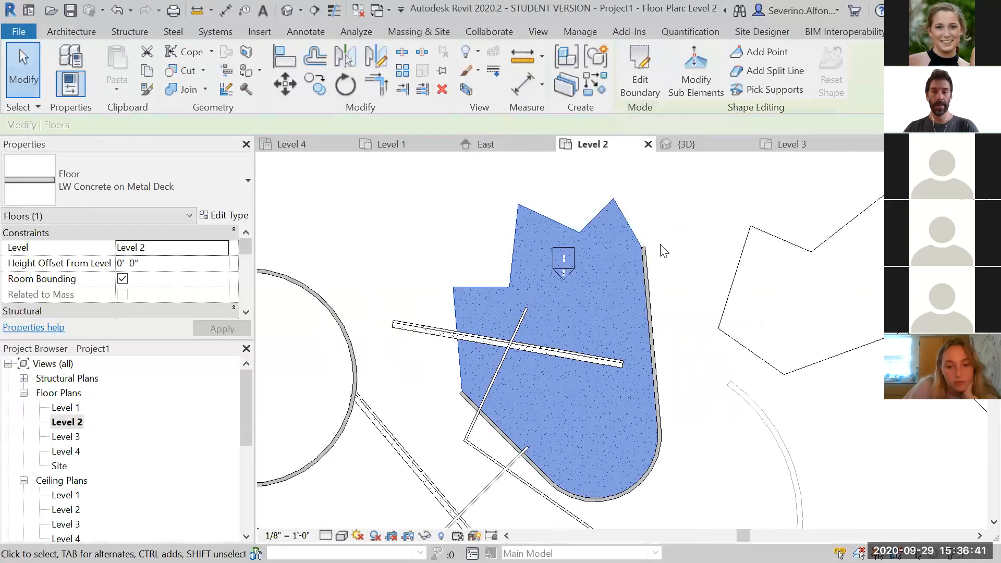
pyautogui.click(661, 244)
# Switch to the 3D view and inspect the new floor against the surrounding walls
pyautogui.click(288, 11)
pyautogui.keyDown('shift'); pyautogui.moveTo(621, 384); pyautogui.dragTo(642, 353, button='middle'); pyautogui.keyUp('shift')
pyautogui.scroll(3, 632, 452)
pyautogui.scroll(3, 630, 449)
pyautogui.keyDown('shift'); pyautogui.moveTo(695, 520); pyautogui.dragTo(556, 468, button='middle'); pyautogui.keyUp('shift')
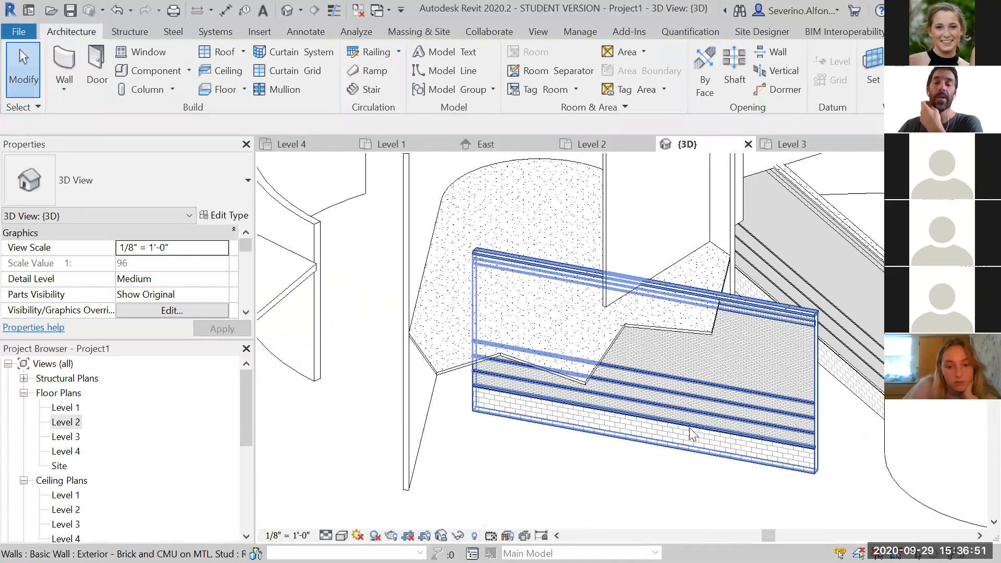
pyautogui.click(812, 441)
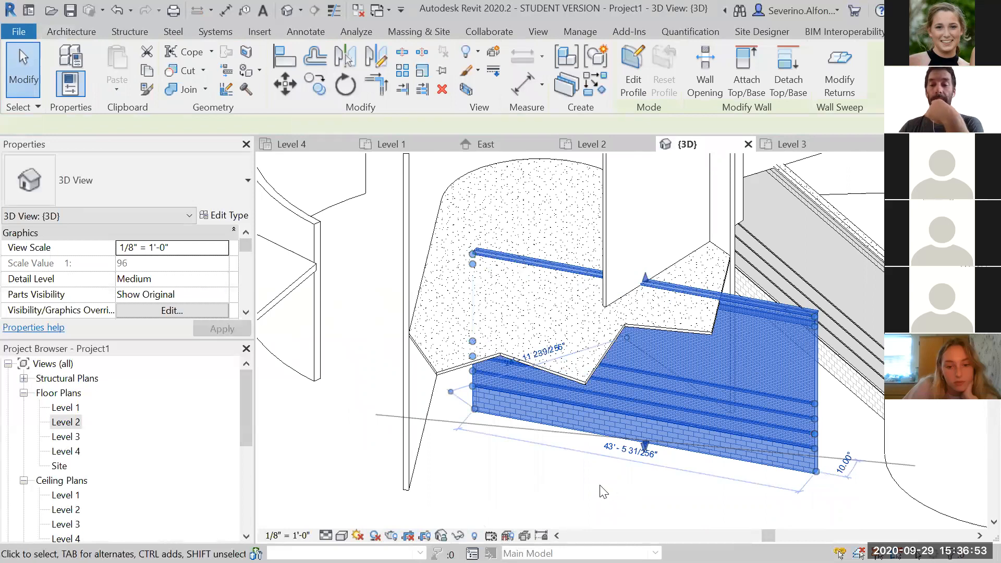
pyautogui.click(604, 490)
pyautogui.keyDown('shift'); pyautogui.moveTo(654, 410); pyautogui.dragTo(679, 456, button='middle'); pyautogui.keyUp('shift')
pyautogui.scroll(3, 744, 258)
pyautogui.scroll(2, 792, 230)
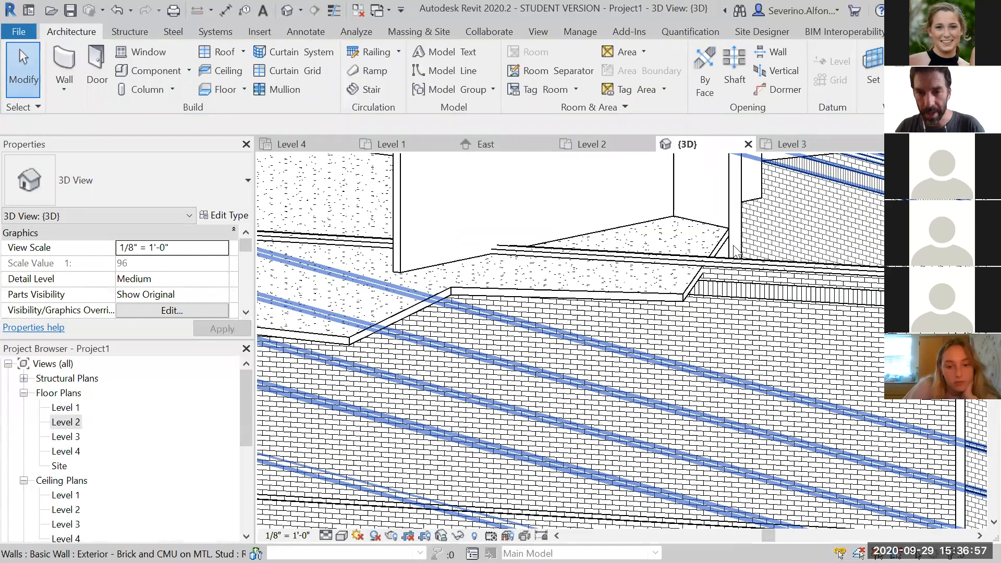
pyautogui.click(755, 280)
pyautogui.press('Escape')
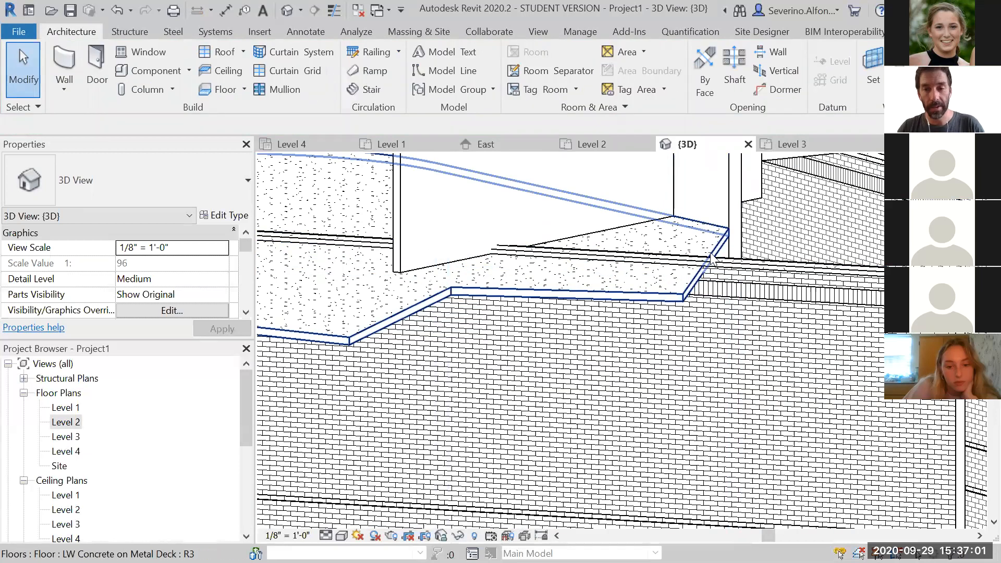
# Attach the top of the straight brick wall to the new Level 2 floor above it
pyautogui.scroll(-3, 712, 253)
pyautogui.moveTo(746, 416)
pyautogui.keyDown('shift'); pyautogui.mouseDown(button='middle')
pyautogui.moveTo(739, 457)
pyautogui.moveTo(726, 458)
pyautogui.mouseUp(button='middle'); pyautogui.keyUp('shift')
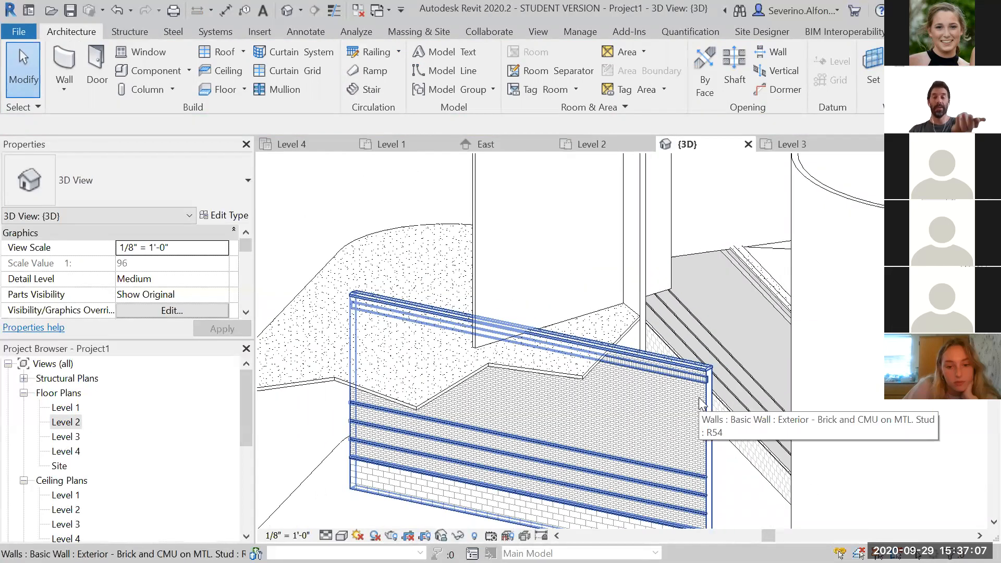
pyautogui.click(707, 482)
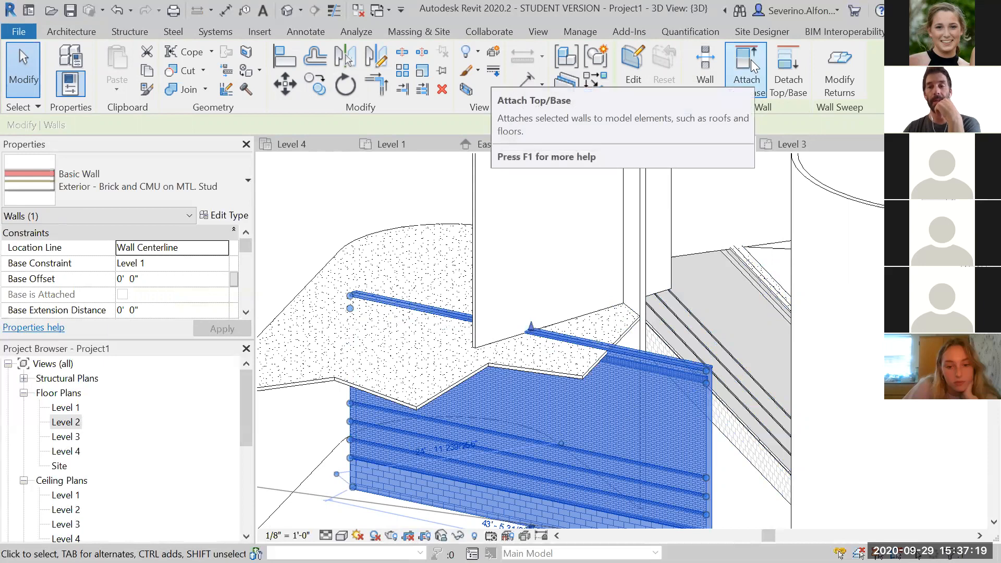
pyautogui.click(747, 83)
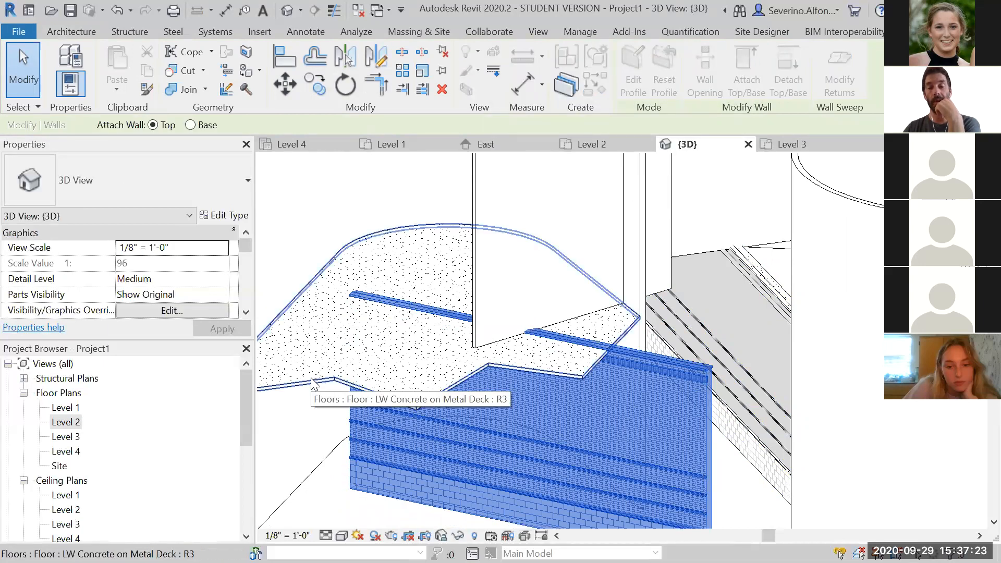
pyautogui.click(312, 384)
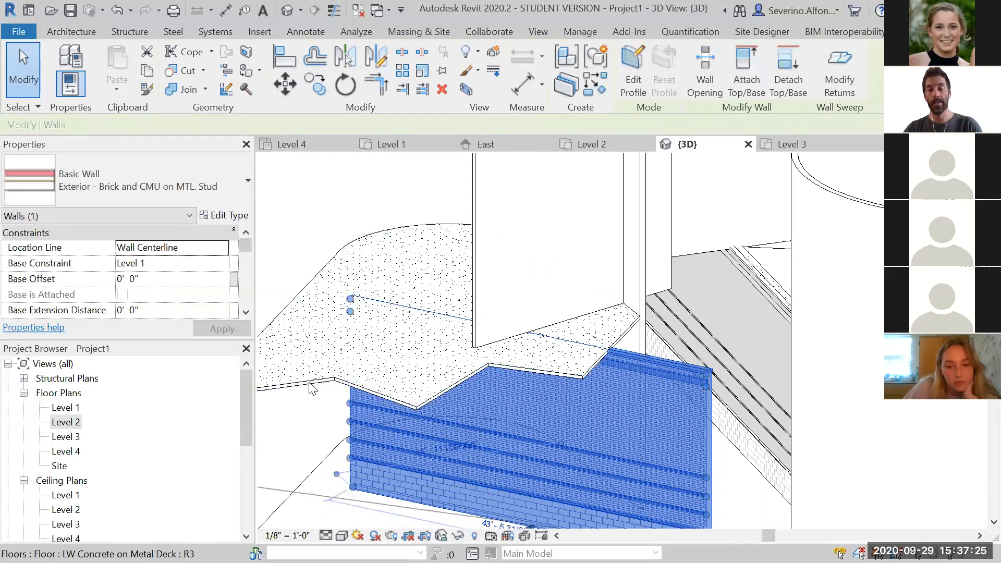
pyautogui.press('Escape')
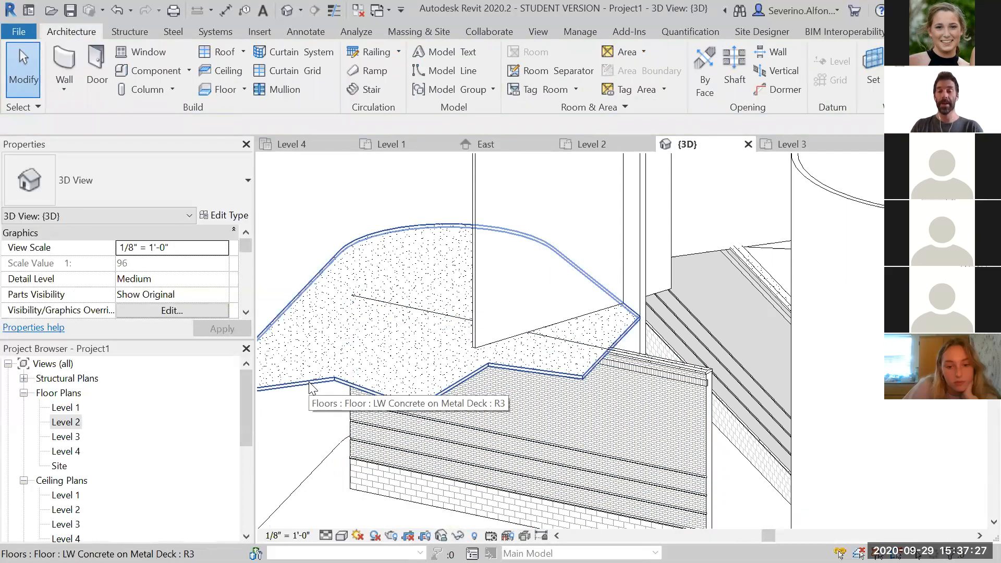
# Examine the whole model in 3D, selecting the Level 2 floor and several walls to inspect their types
pyautogui.scroll(-2, 474, 298)
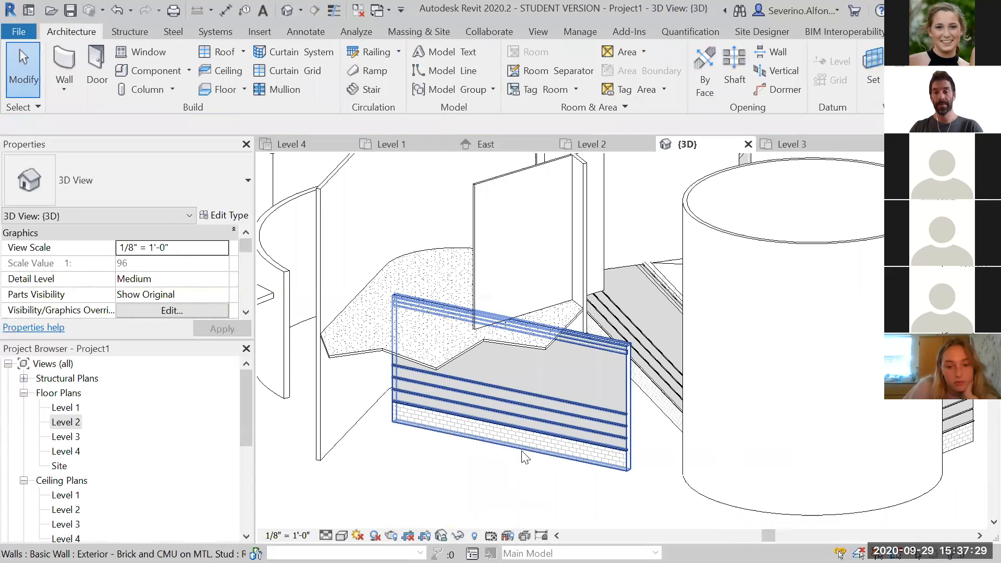
pyautogui.scroll(-4, 525, 458)
pyautogui.keyDown('shift'); pyautogui.moveTo(519, 395); pyautogui.dragTo(633, 365, button='middle'); pyautogui.keyUp('shift')
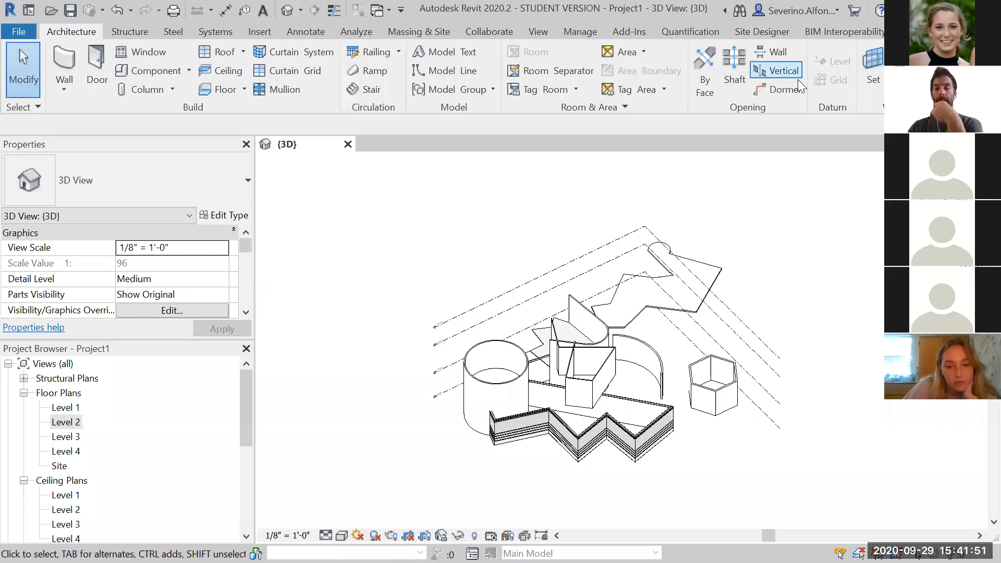
pyautogui.scroll(-1, 907, 347)
pyautogui.moveTo(908, 347); pyautogui.dragTo(706, 325, button='middle')
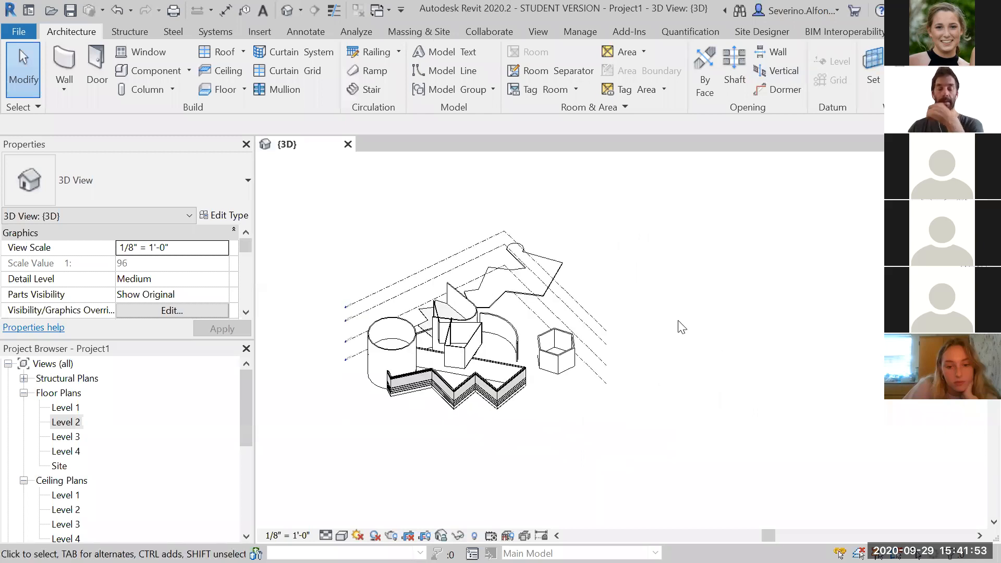
pyautogui.keyDown('shift'); pyautogui.moveTo(615, 332); pyautogui.dragTo(544, 423, button='middle'); pyautogui.keyUp('shift')
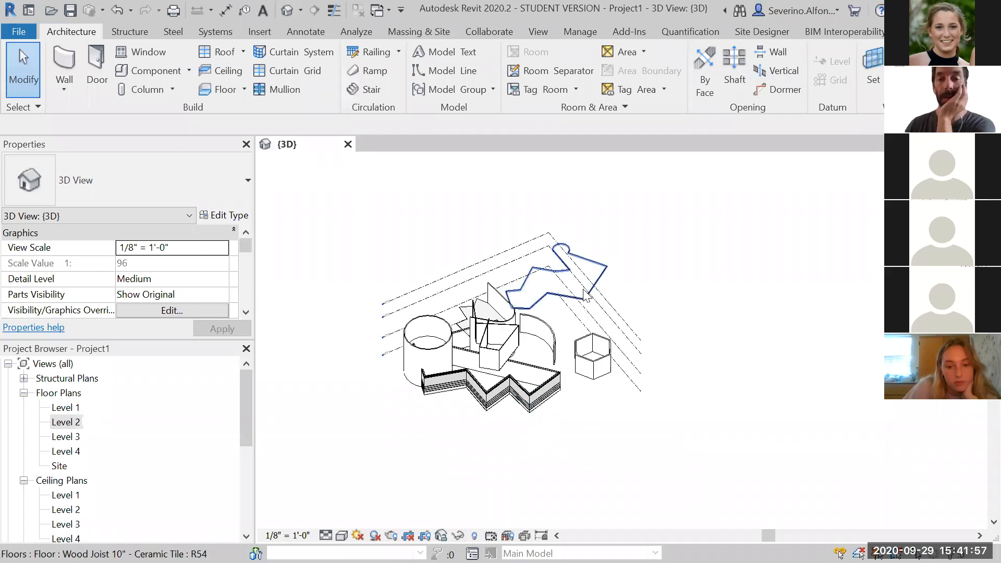
pyautogui.scroll(2, 584, 295)
pyautogui.scroll(-1, 702, 298)
pyautogui.moveTo(702, 297); pyautogui.dragTo(757, 246, button='middle')
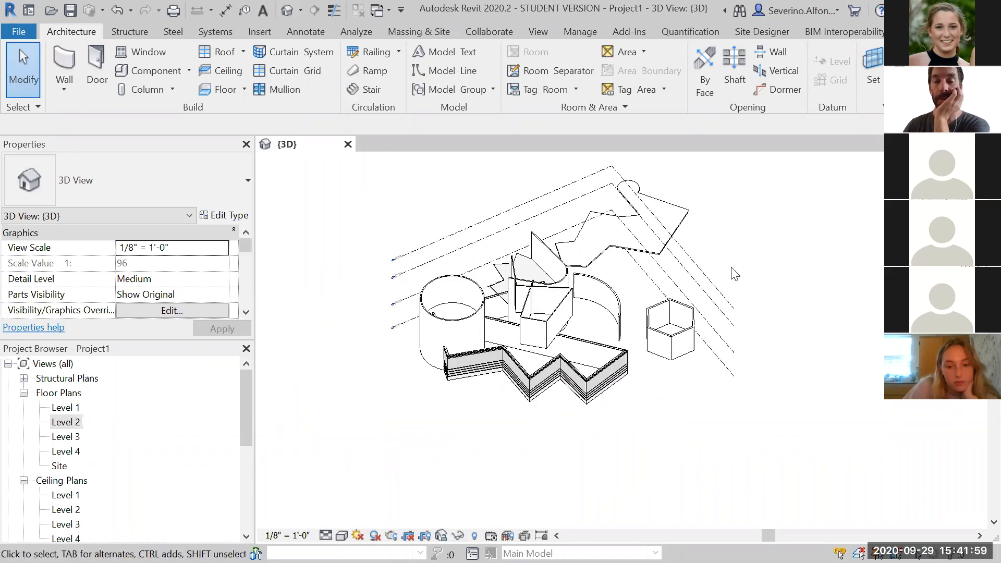
pyautogui.click(685, 229)
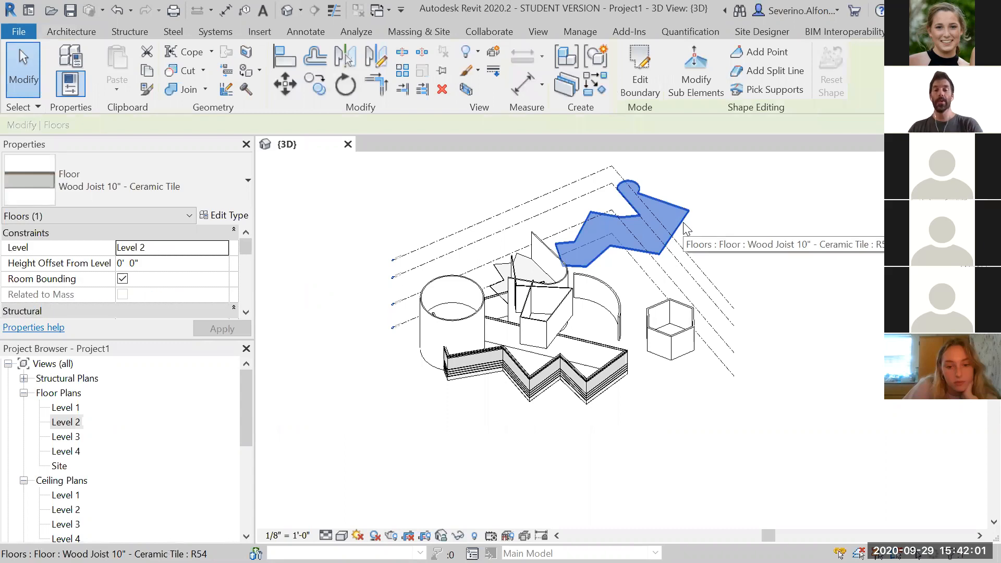
pyautogui.keyDown('ctrl'); pyautogui.click(588, 344); pyautogui.keyUp('ctrl')
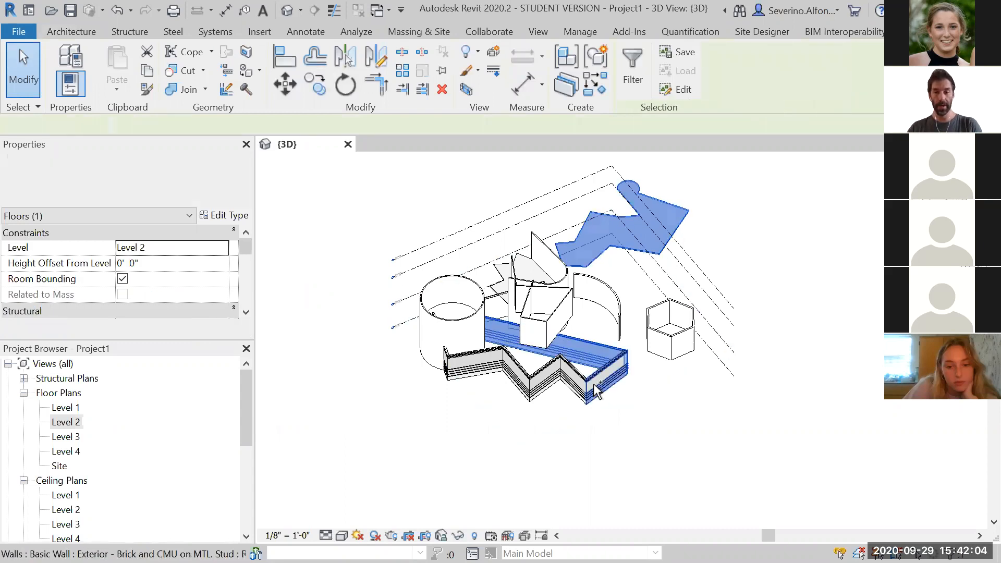
pyautogui.keyDown('ctrl'); pyautogui.click(470, 320); pyautogui.keyUp('ctrl')
pyautogui.keyDown('ctrl'); pyautogui.click(678, 344); pyautogui.keyUp('ctrl')
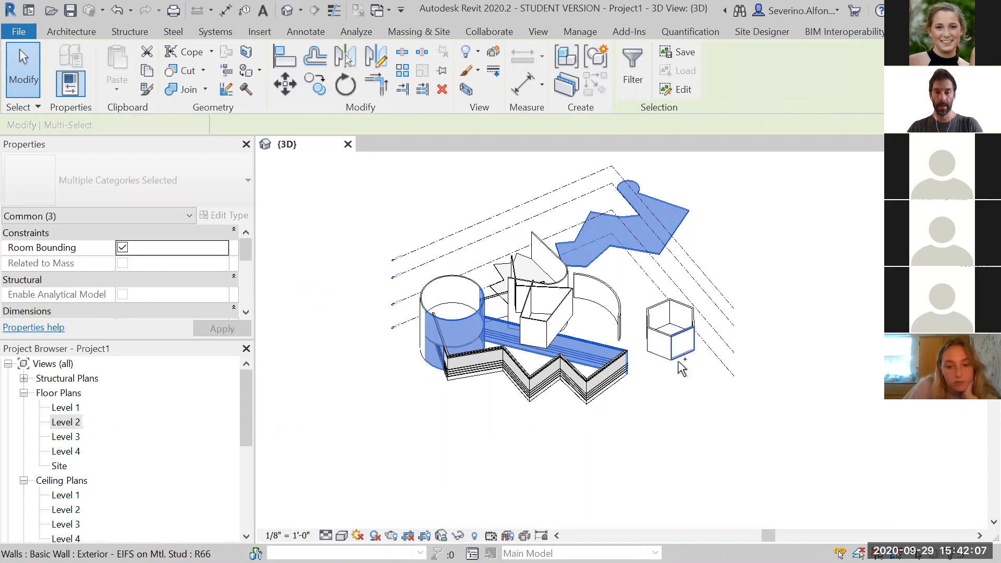
pyautogui.click(653, 448)
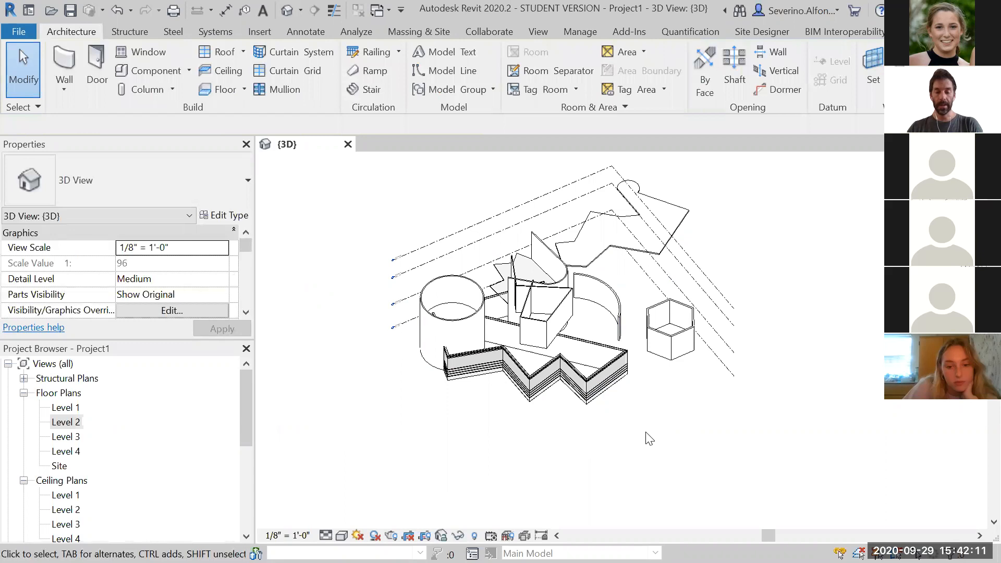
# Delete the cylindrical wall beside the zigzag wall enclosure
pyautogui.scroll(3, 649, 438)
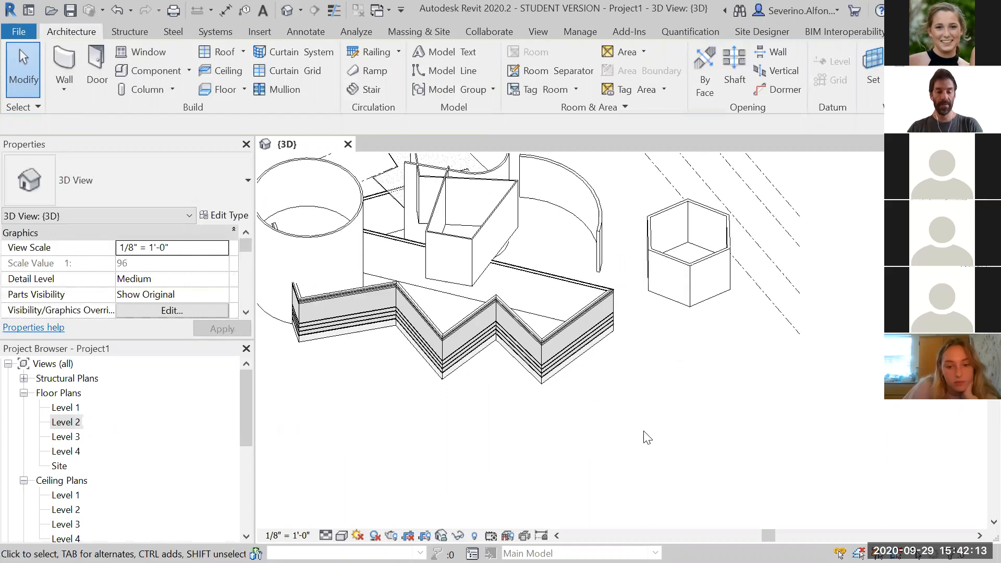
pyautogui.keyDown('ctrl'); pyautogui.moveTo(628, 435); pyautogui.dragTo(654, 456, button='middle'); pyautogui.keyUp('ctrl')
pyautogui.scroll(-2, 611, 429)
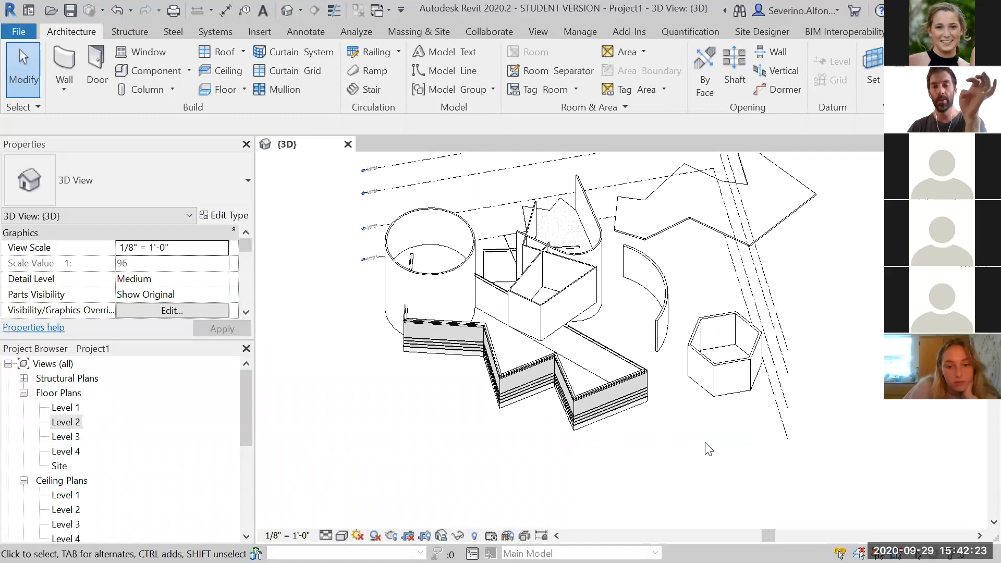
pyautogui.press('Tab')
pyautogui.click(462, 271)
pyautogui.press('Delete')
pyautogui.click(447, 308)
pyautogui.press('Delete')
# Select the zigzag enclosure's connected chain of walls with Tab cycling, then clear the selection
pyautogui.scroll(1, 440, 438)
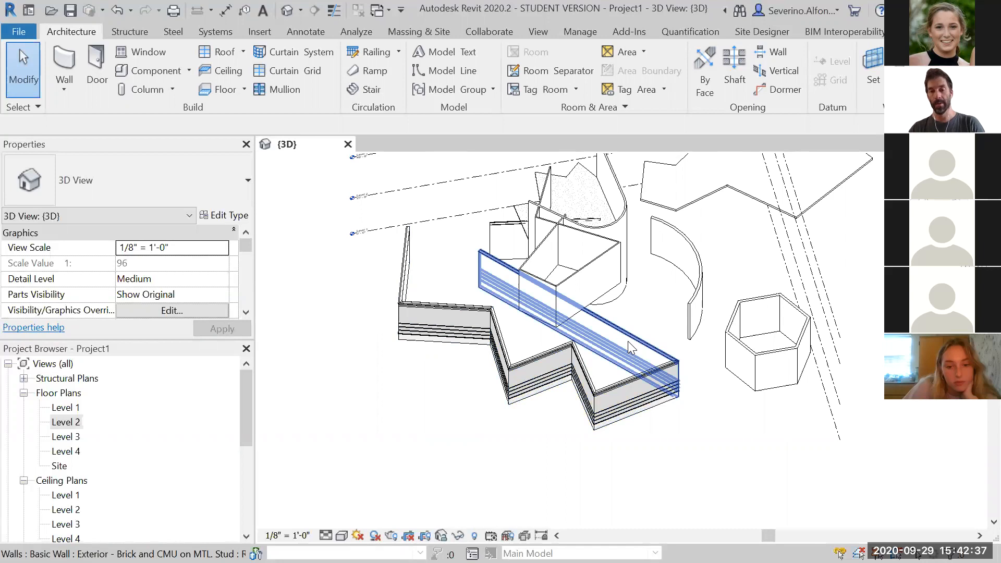
pyautogui.moveTo(698, 447); pyautogui.dragTo(655, 483, button='middle')
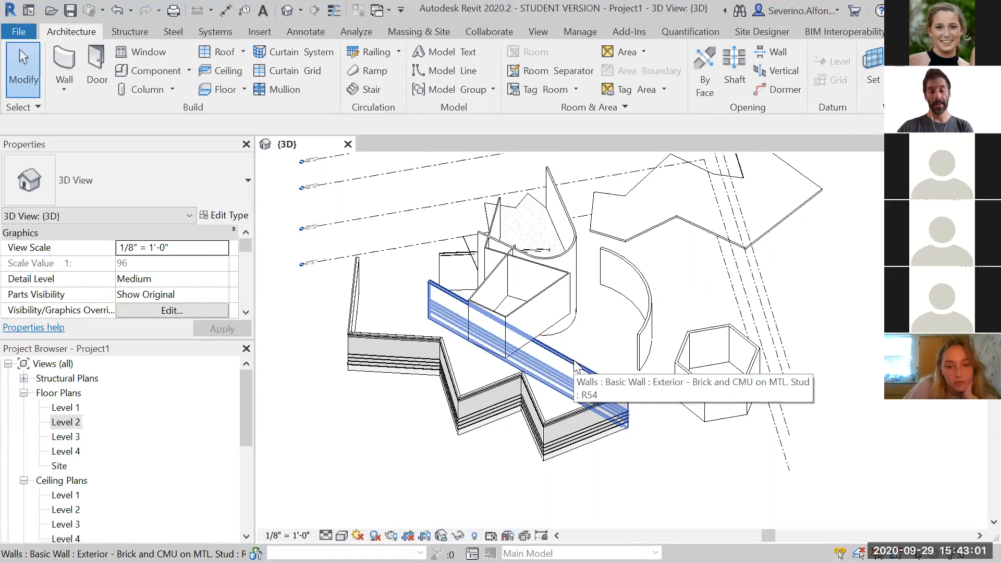
pyautogui.press('Tab')
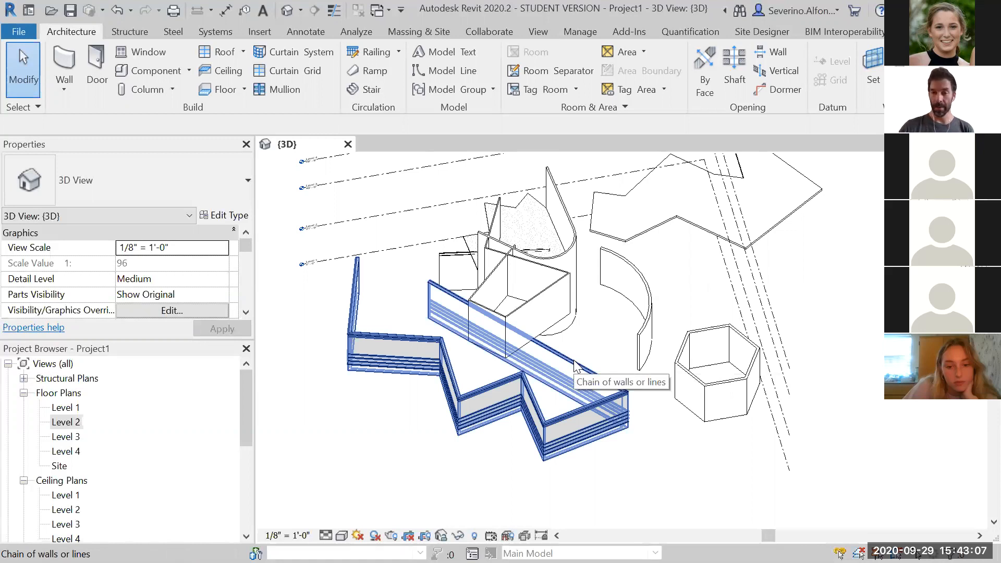
pyautogui.click(573, 360)
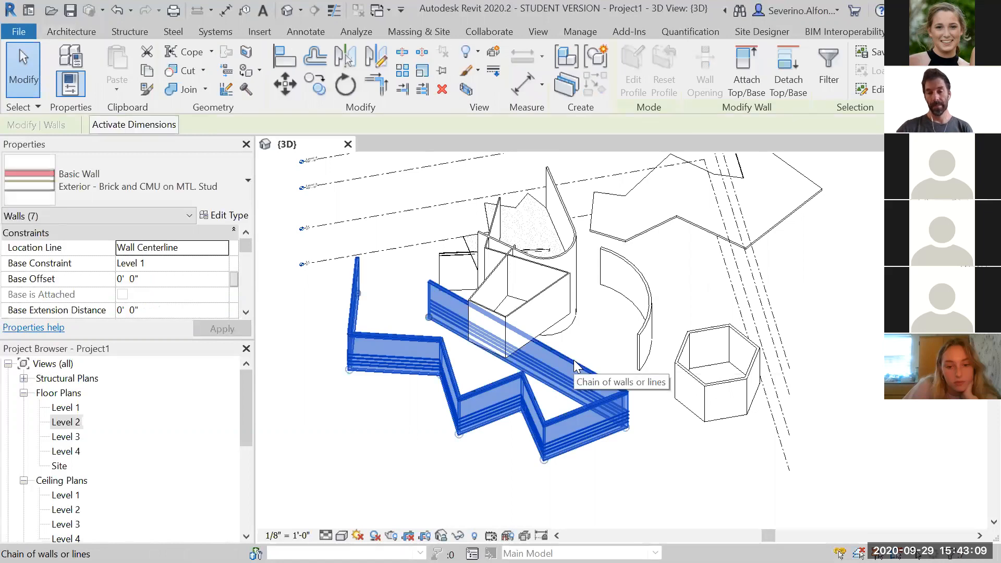
pyautogui.click(597, 333)
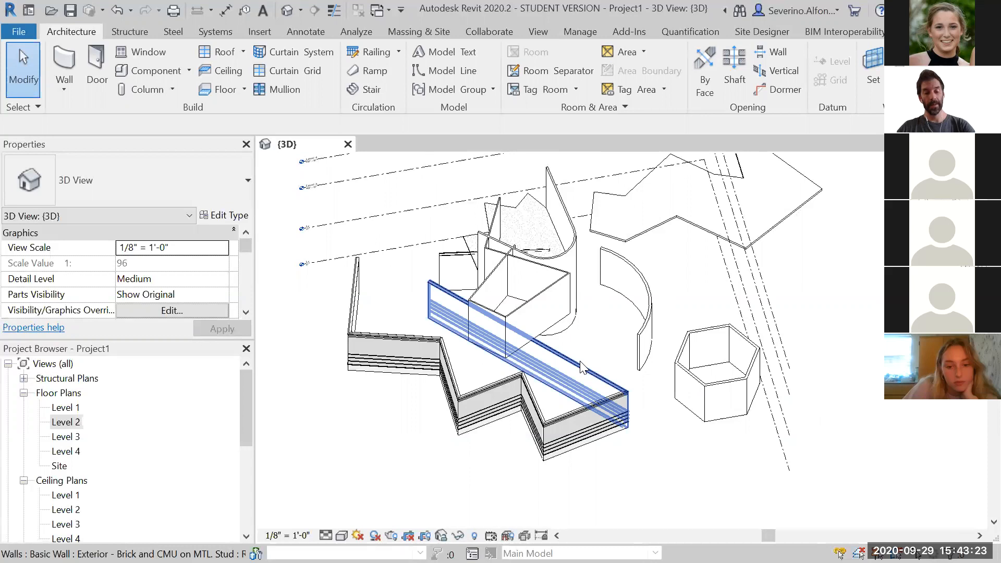
pyautogui.press('Tab')
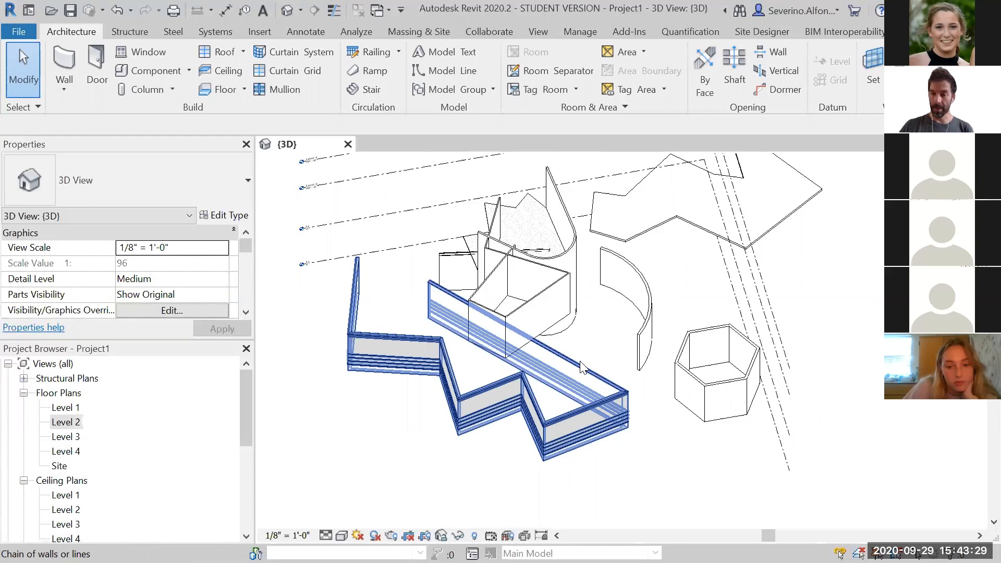
pyautogui.click(583, 366)
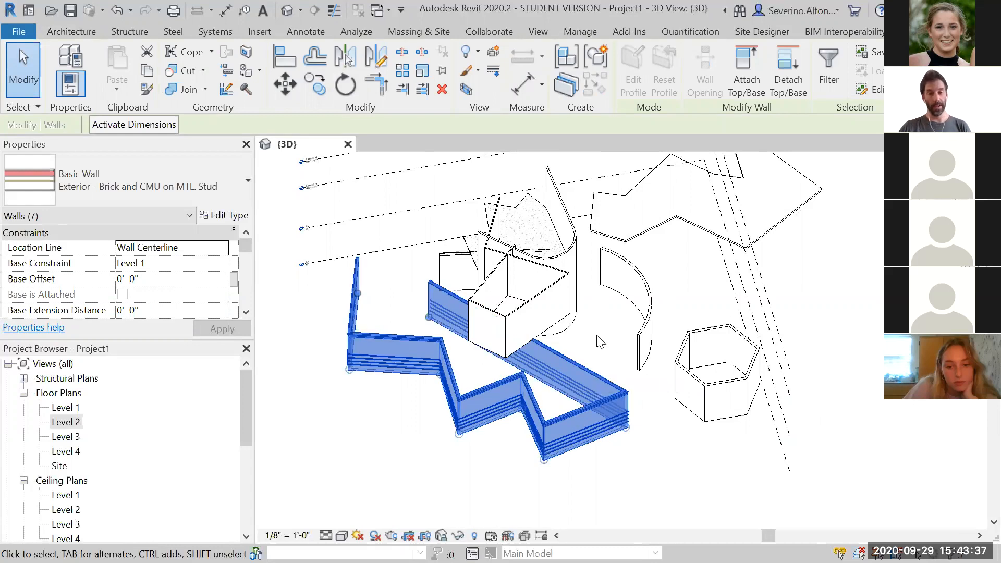
pyautogui.press('Escape')
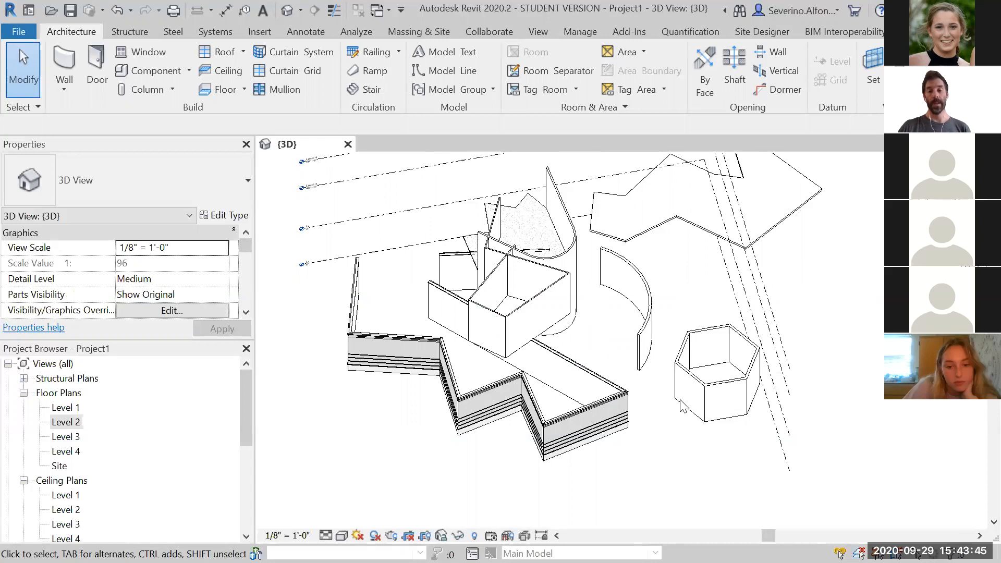
pyautogui.scroll(2, 686, 413)
pyautogui.scroll(3, 686, 414)
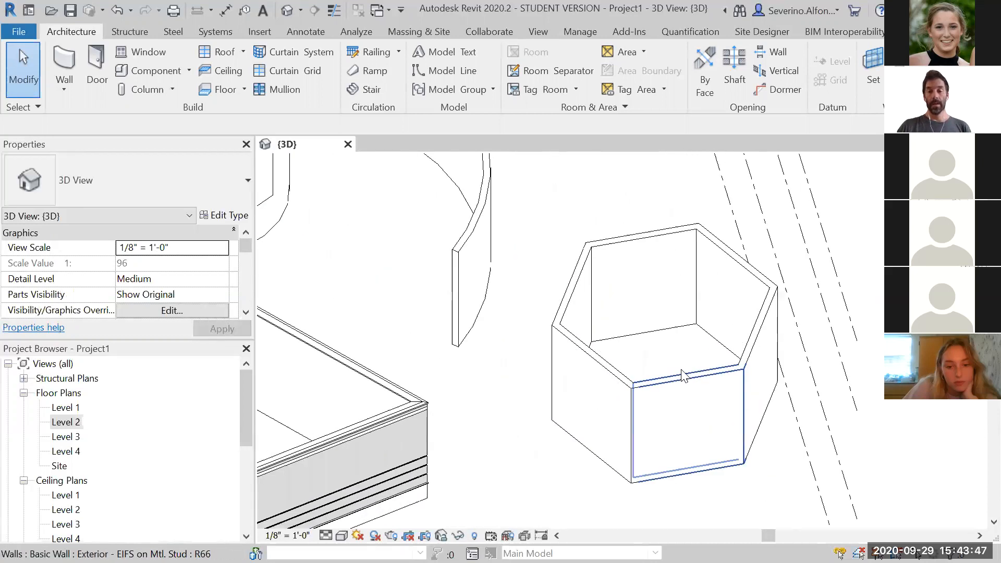
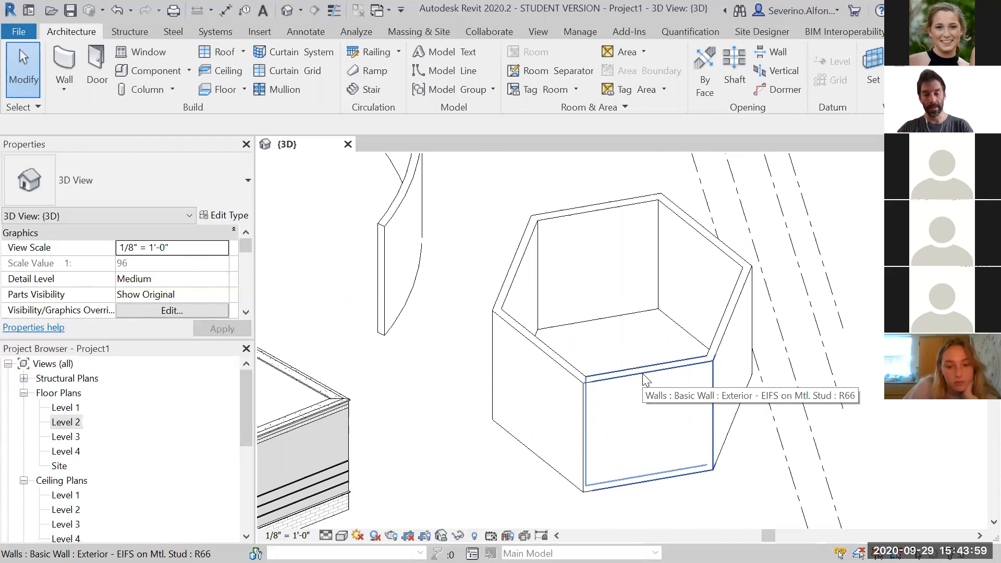
# Select the hexagonal enclosure's wall chain with Tab cycling, then several of its individual walls, clearing the selection each time
pyautogui.press('Tab')
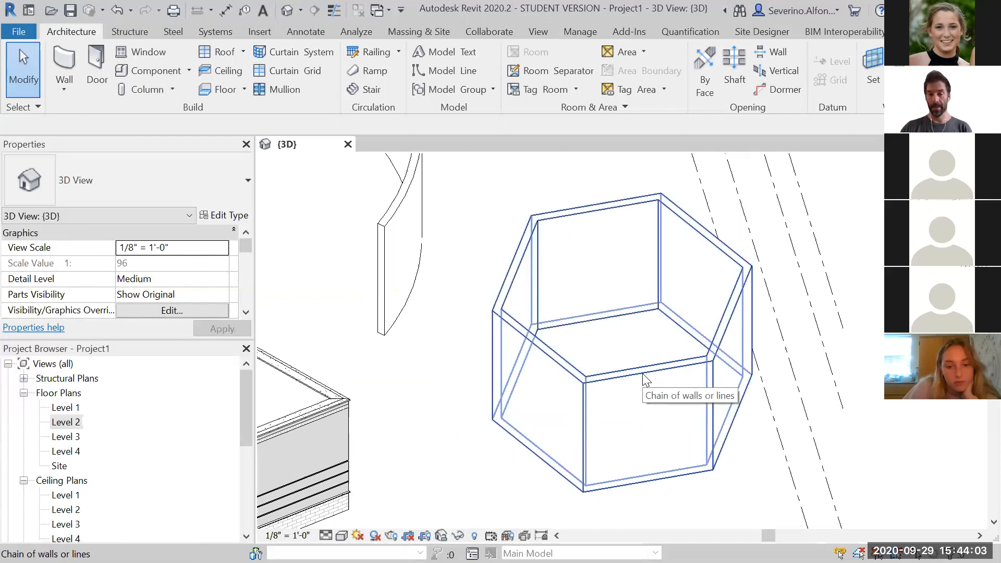
pyautogui.click(643, 374)
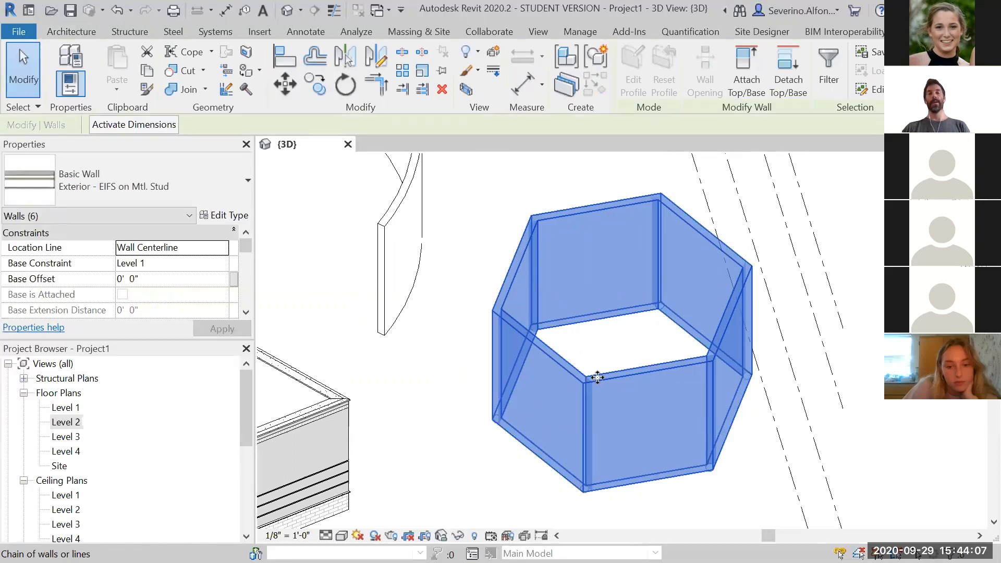
pyautogui.click(468, 268)
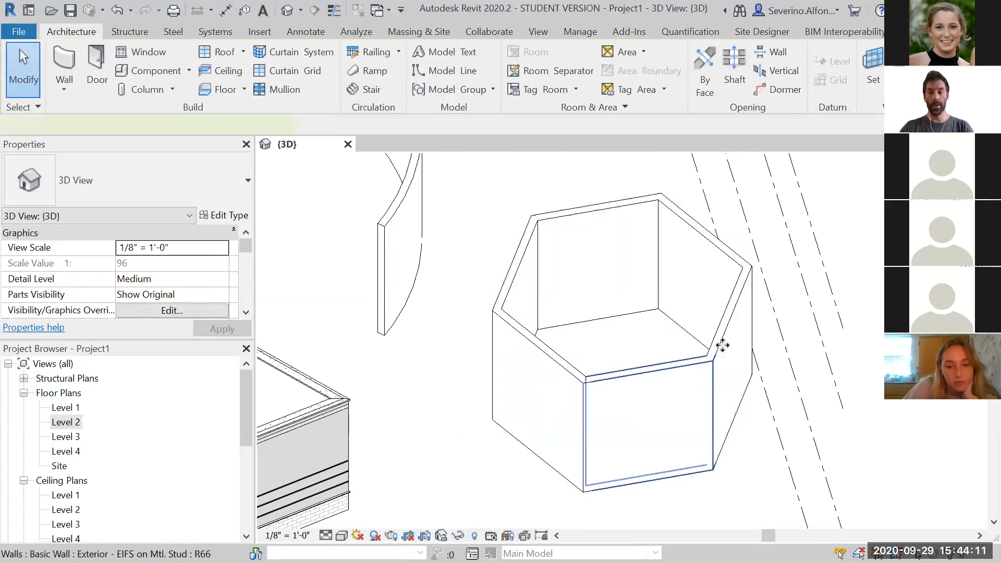
pyautogui.click(723, 345)
pyautogui.keyDown('ctrl'); pyautogui.click(727, 245); pyautogui.keyUp('ctrl')
pyautogui.keyDown('ctrl'); pyautogui.click(688, 217); pyautogui.keyUp('ctrl')
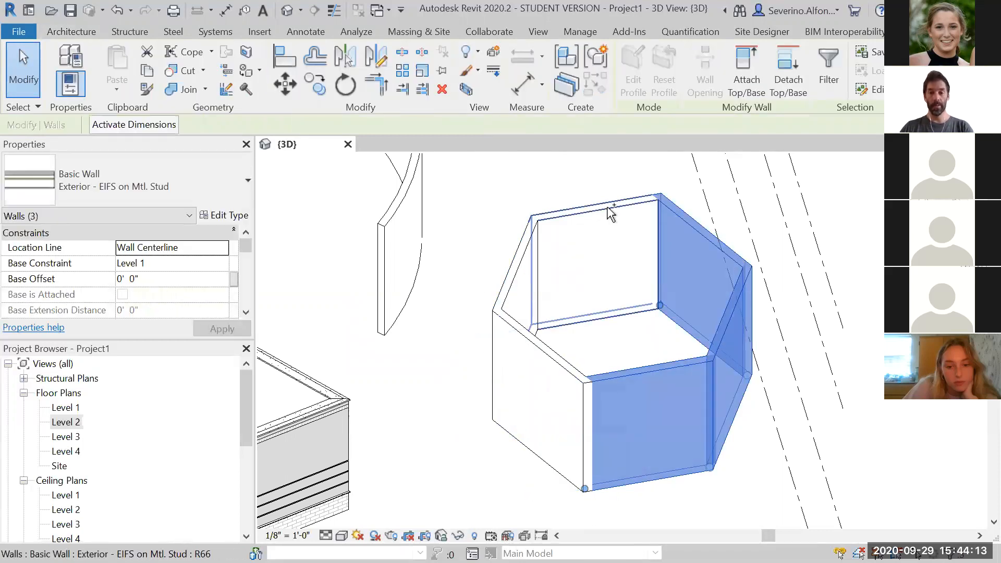
pyautogui.click(518, 180)
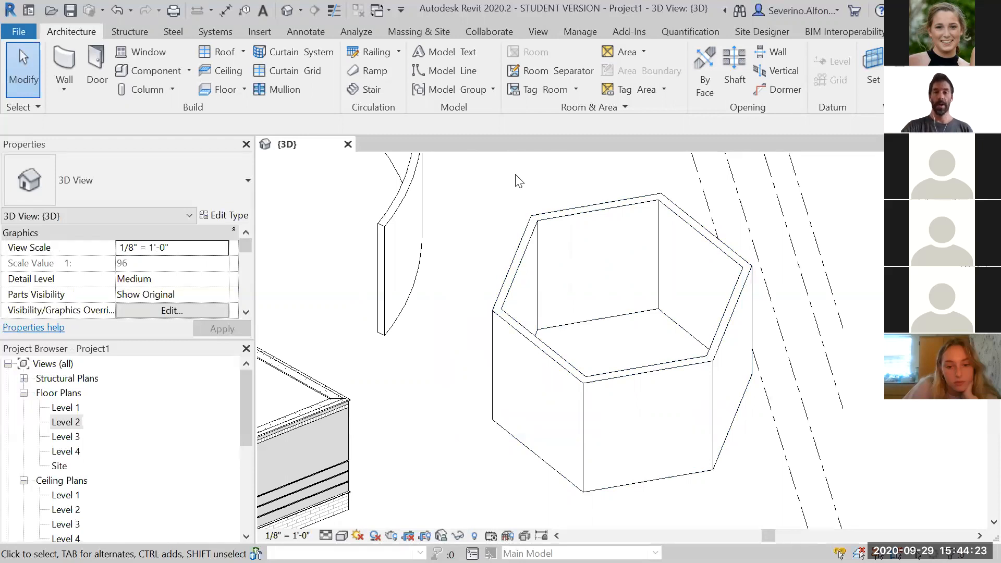
pyautogui.scroll(-3, 516, 180)
pyautogui.scroll(-2, 508, 283)
pyautogui.moveTo(515, 369); pyautogui.dragTo(564, 435, button='middle')
pyautogui.moveTo(557, 283); pyautogui.dragTo(658, 327, button='middle')
pyautogui.scroll(-1, 658, 327)
pyautogui.scroll(2, 658, 334)
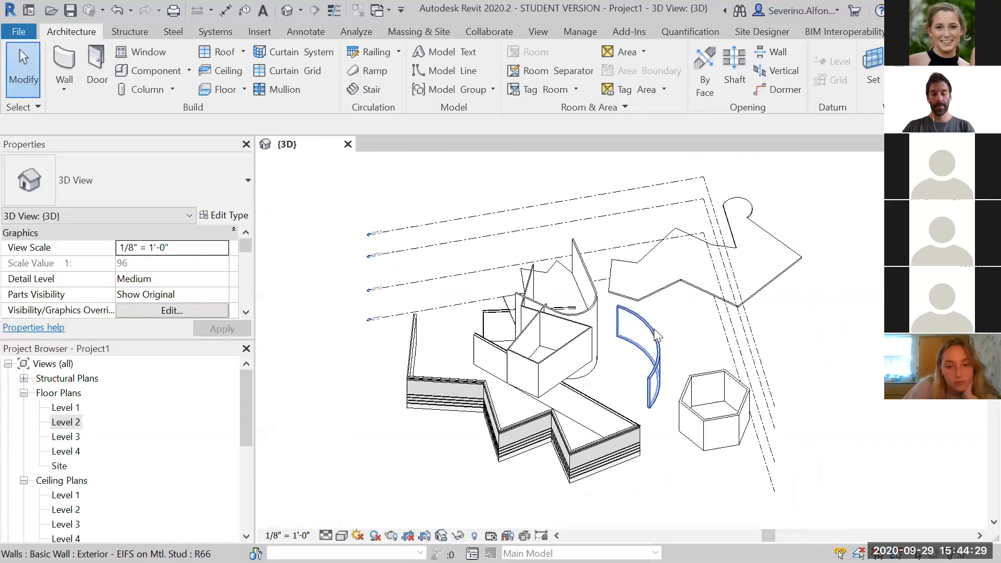
pyautogui.moveTo(658, 336); pyautogui.dragTo(710, 337, button='middle')
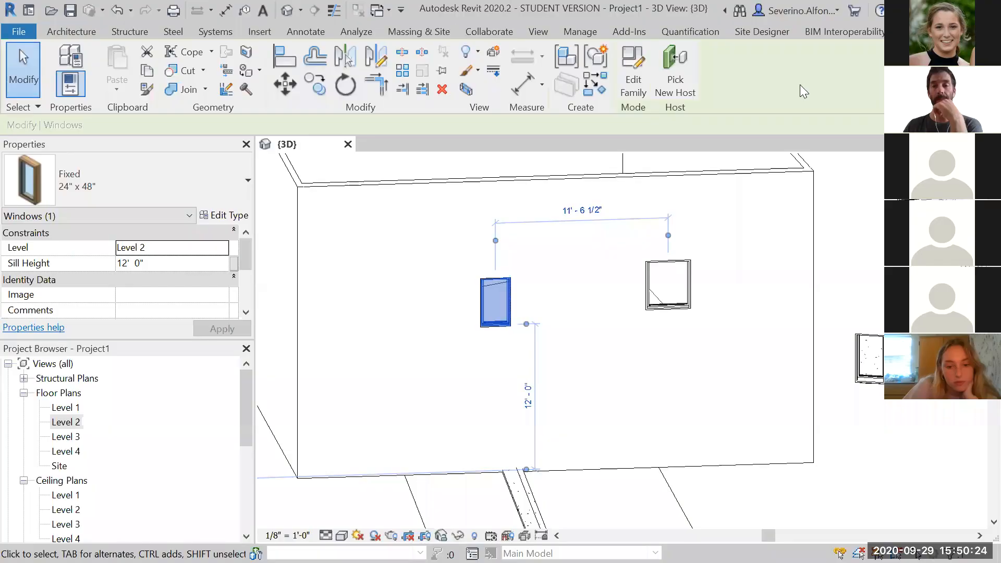
# Move the small Level 2 window along its wall by 2' 5"
pyautogui.click(605, 367)
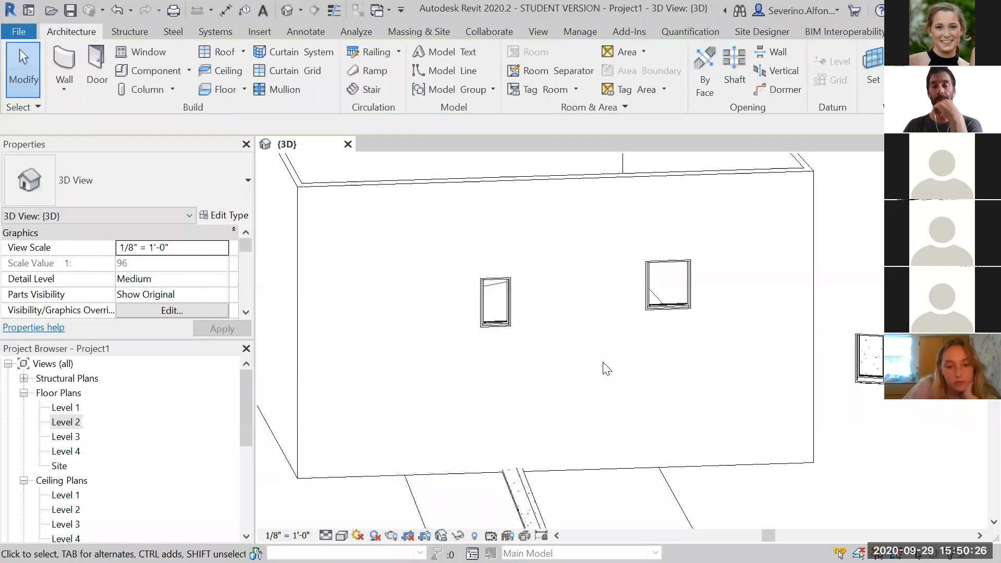
pyautogui.scroll(-1, 605, 368)
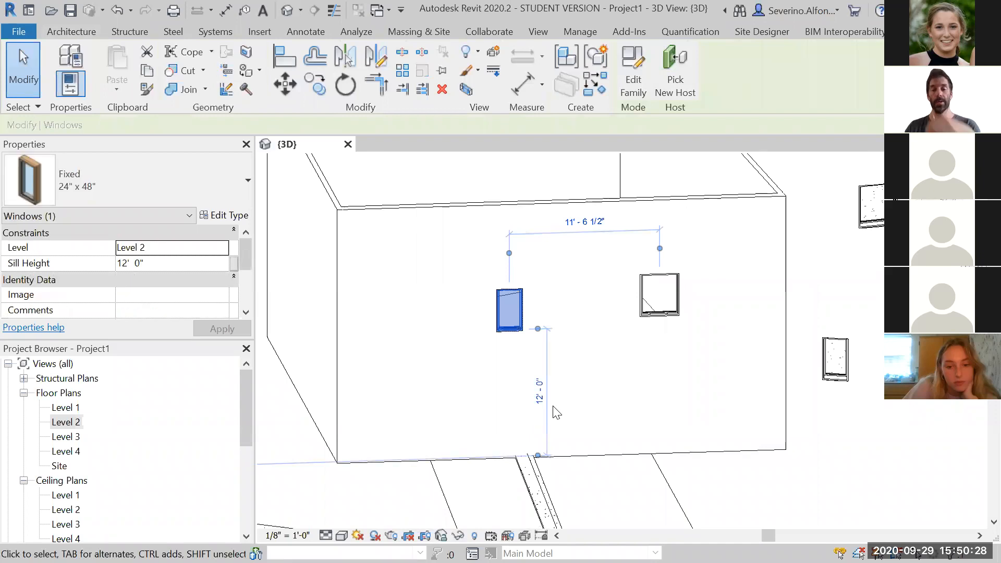
pyautogui.press('m')
pyautogui.press('v')
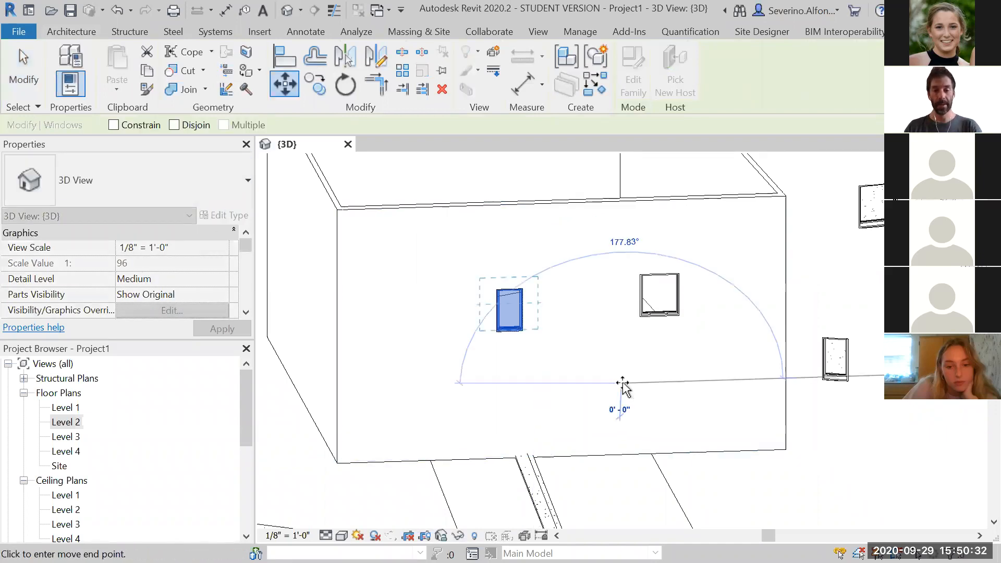
pyautogui.click(579, 386)
pyautogui.write('2')
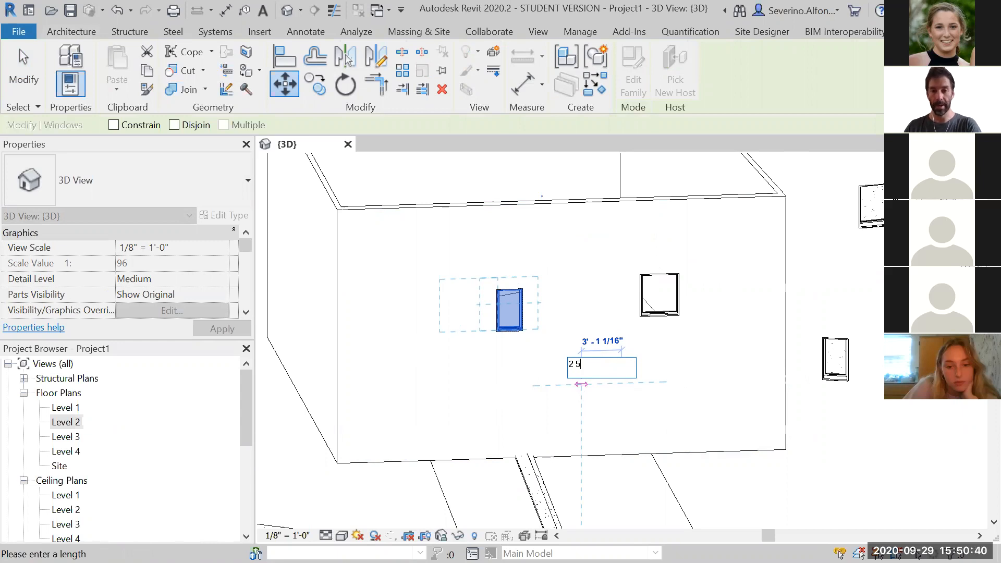
pyautogui.write('5')
pyautogui.press('Return')
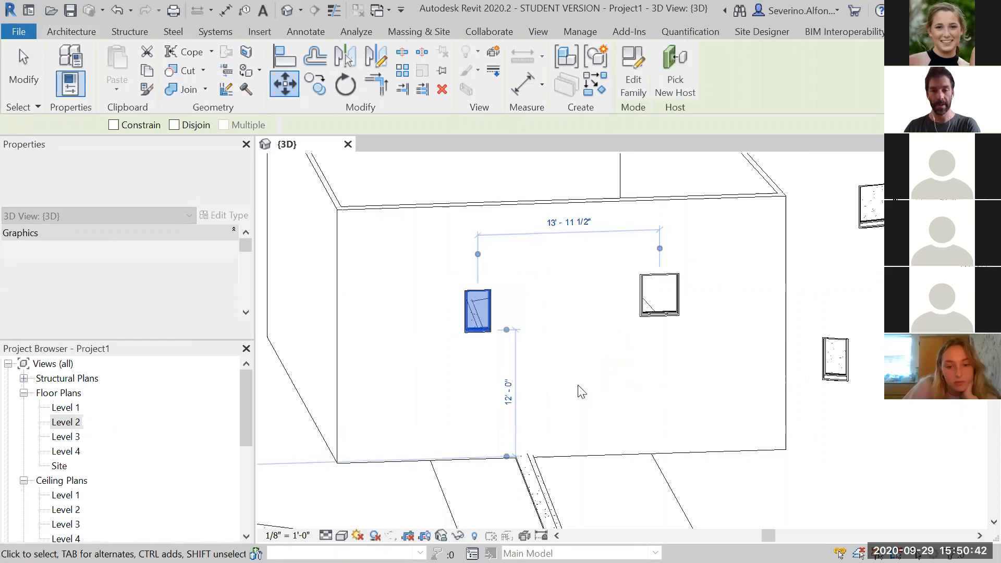
# Move the same window vertically by 3 1/2
pyautogui.press('m')
pyautogui.press('v')
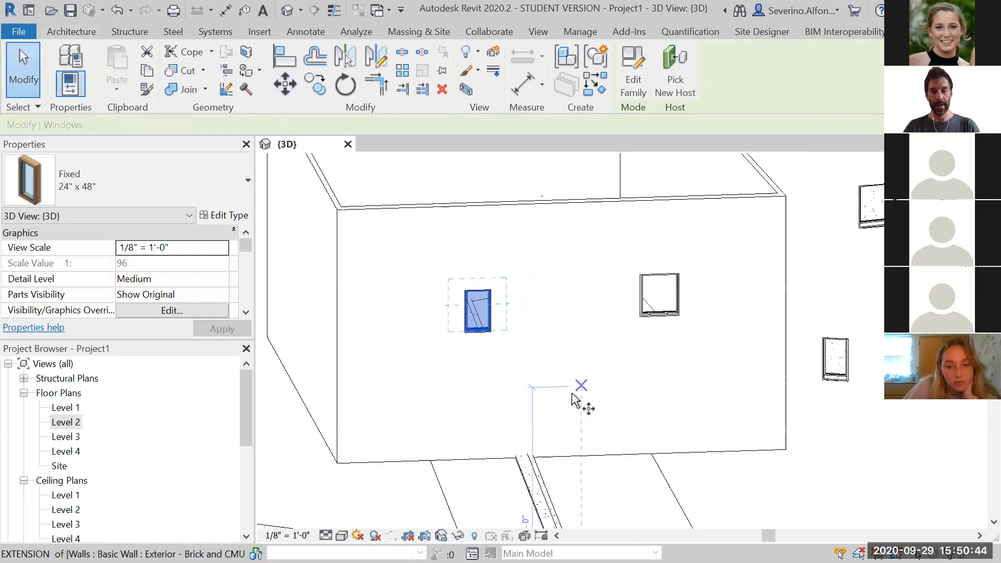
pyautogui.click(573, 392)
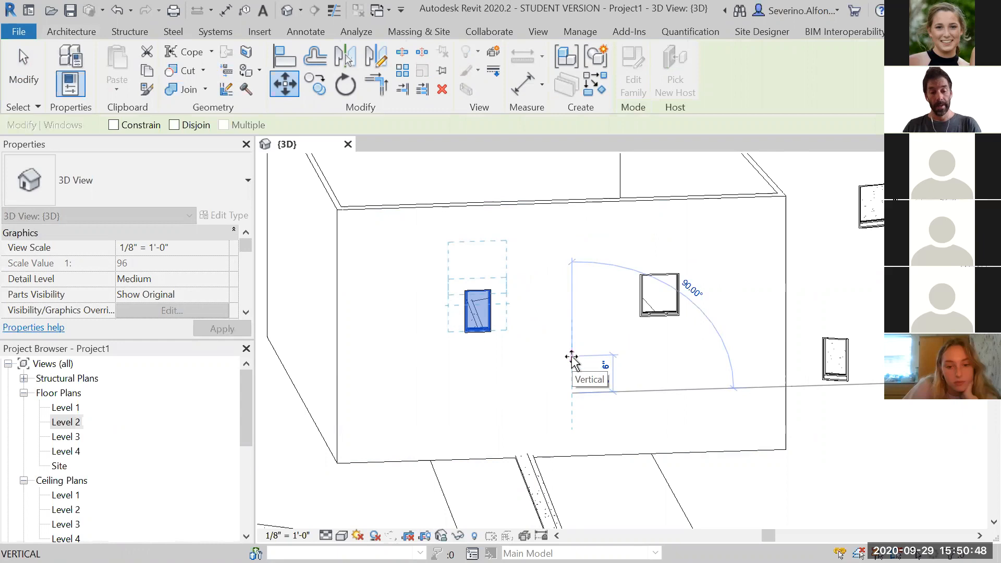
pyautogui.write('3 1/2')
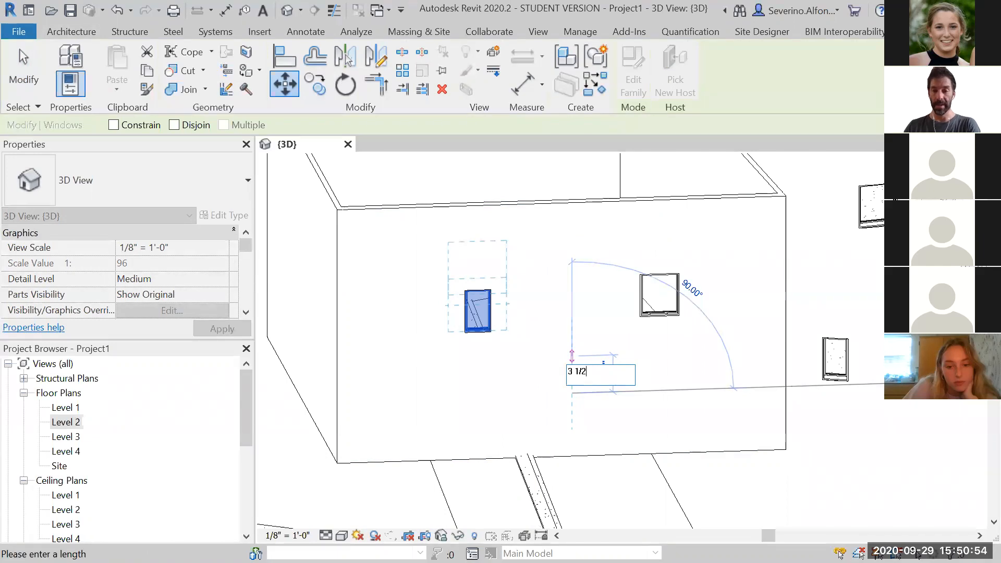
pyautogui.press('Return')
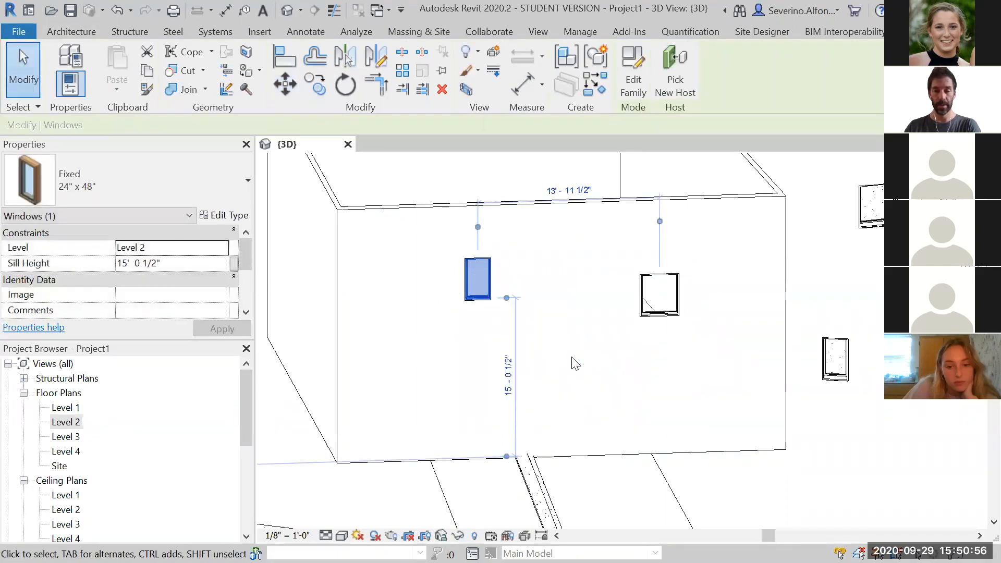
# Try to drag the window past the wall's end onto the adjacent side of the box
pyautogui.click(576, 364)
pyautogui.scroll(-2, 525, 373)
pyautogui.click(514, 323)
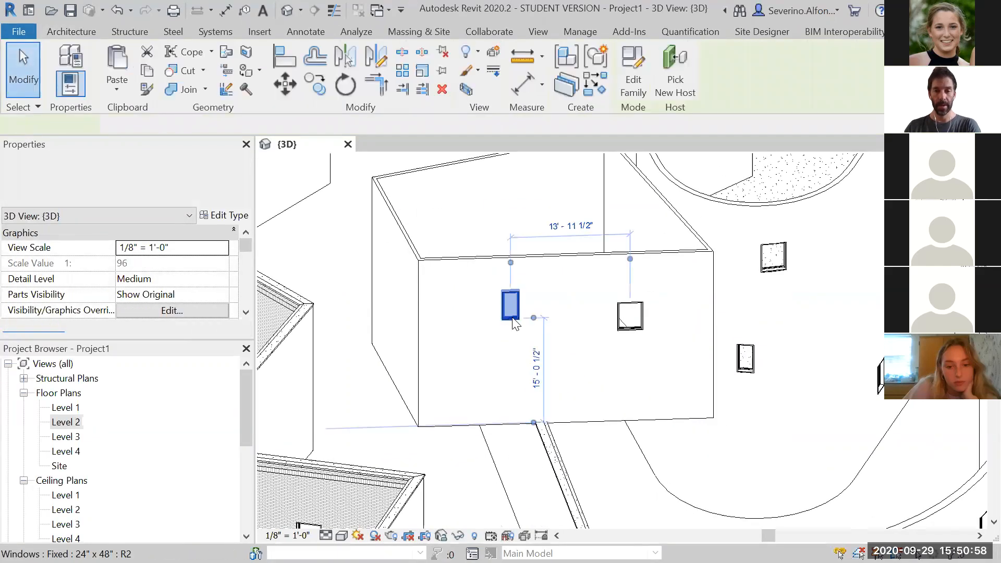
pyautogui.moveTo(513, 318); pyautogui.dragTo(412, 356)
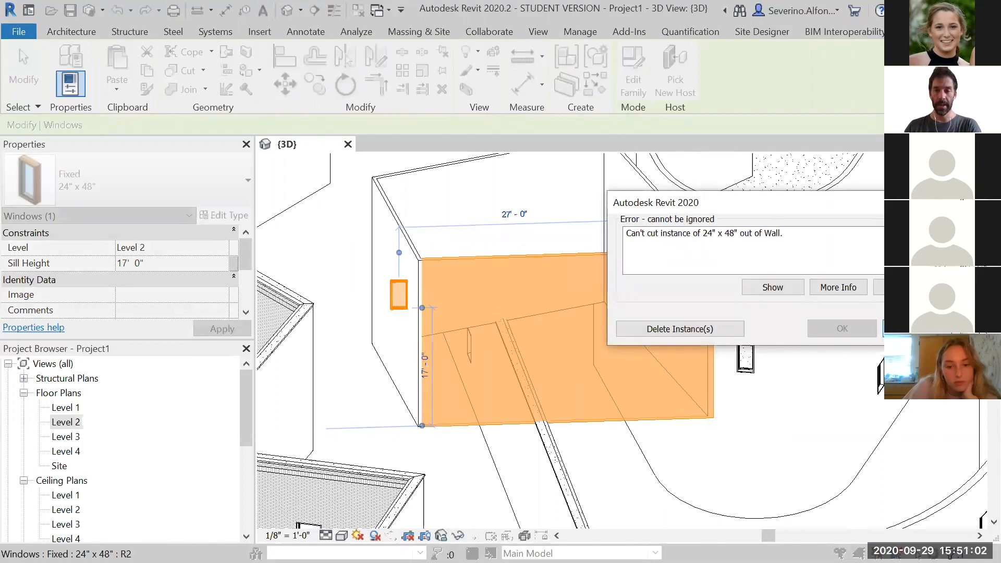
pyautogui.press('Escape')
pyautogui.moveTo(516, 322); pyautogui.dragTo(386, 326)
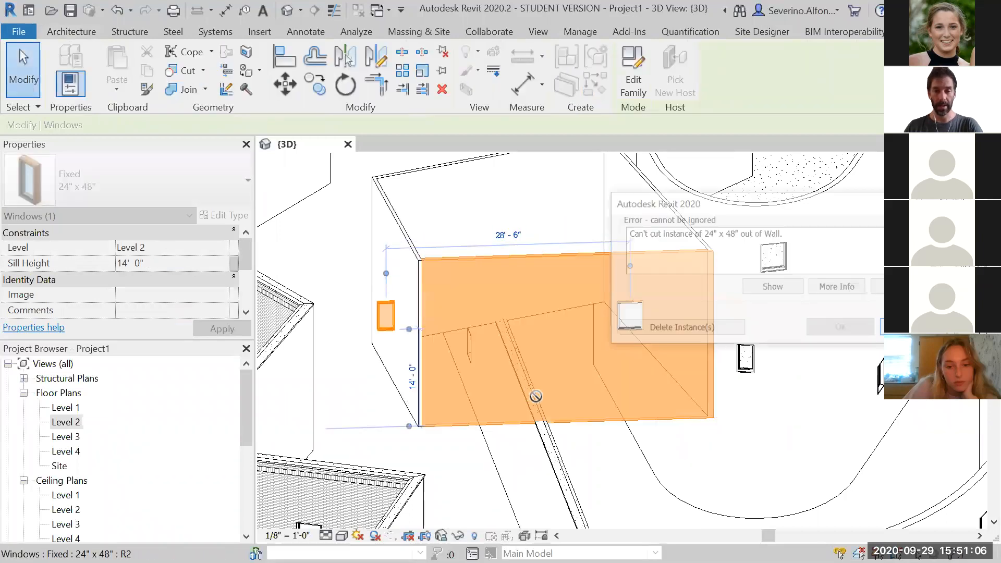
pyautogui.moveTo(752, 200); pyautogui.dragTo(710, 151)
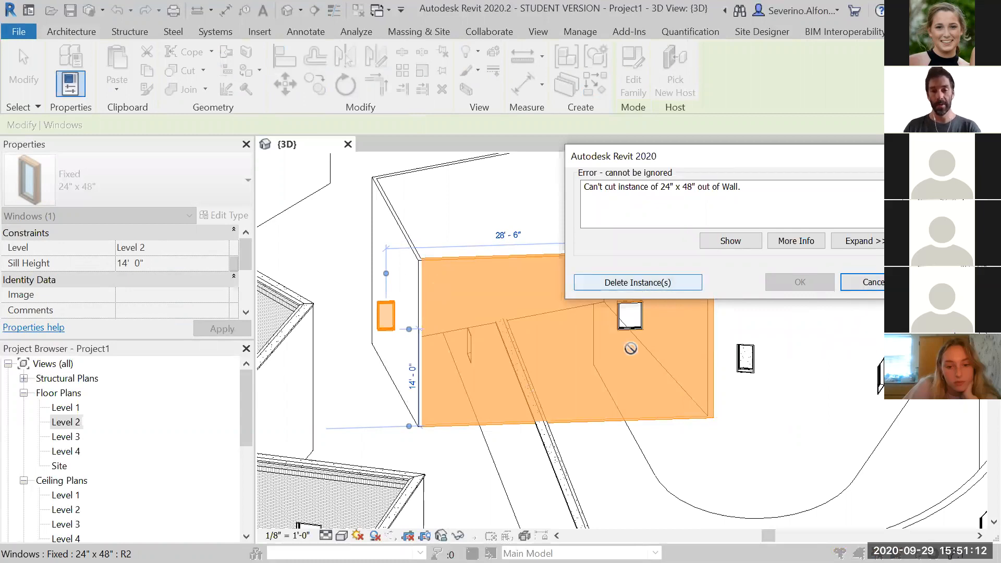
pyautogui.click(864, 282)
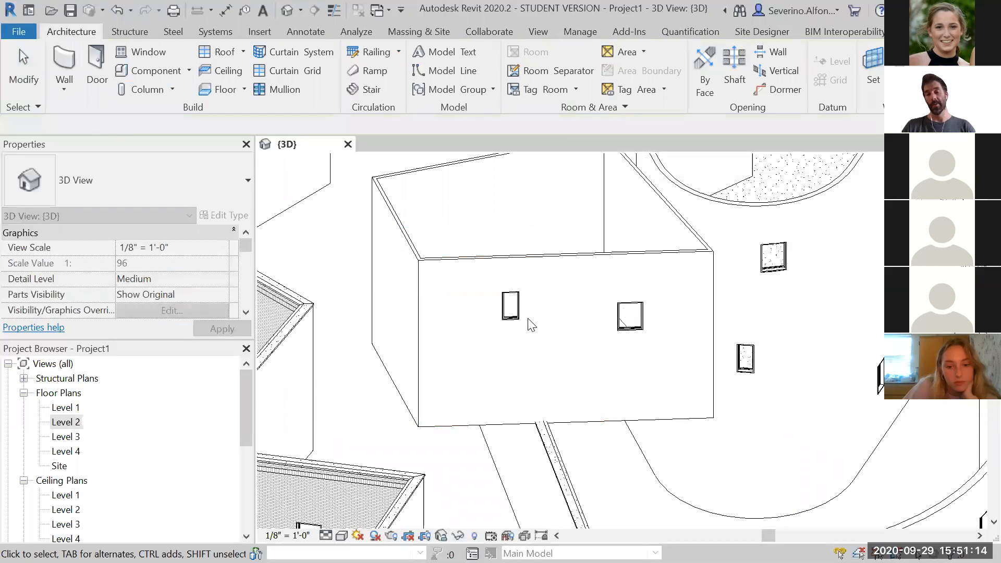
pyautogui.click(511, 308)
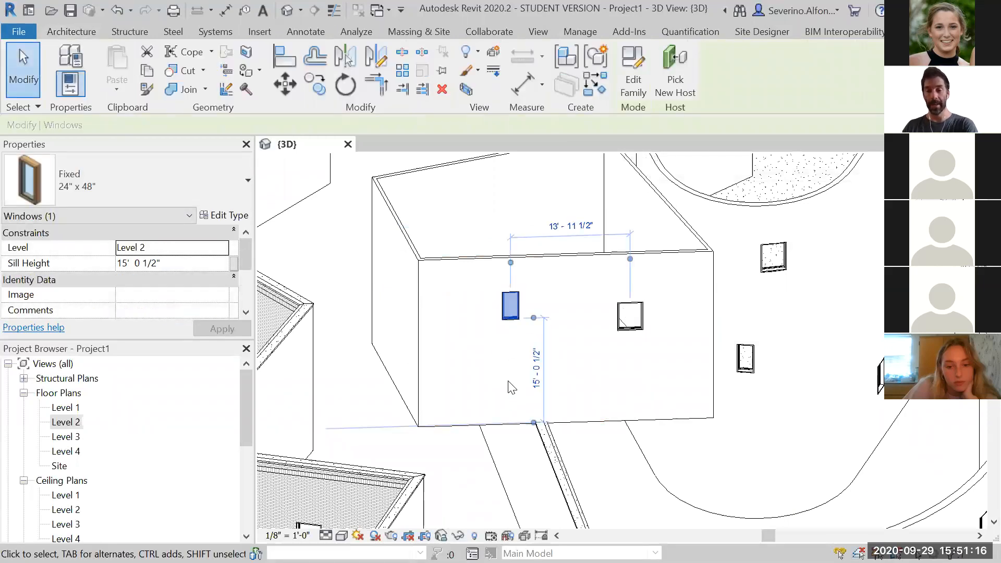
pyautogui.press('Delete')
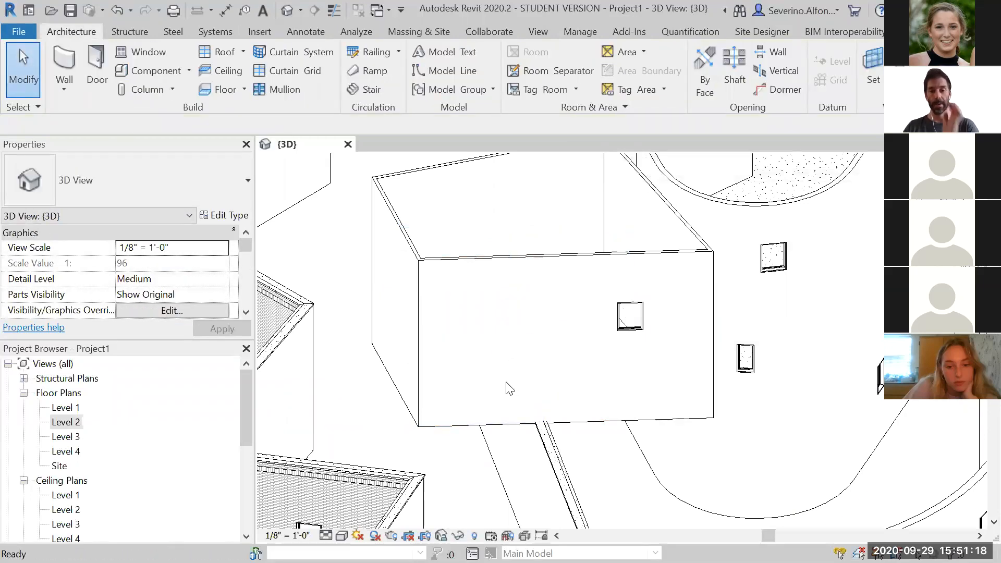
pyautogui.hotkey('ctrl', 'z')
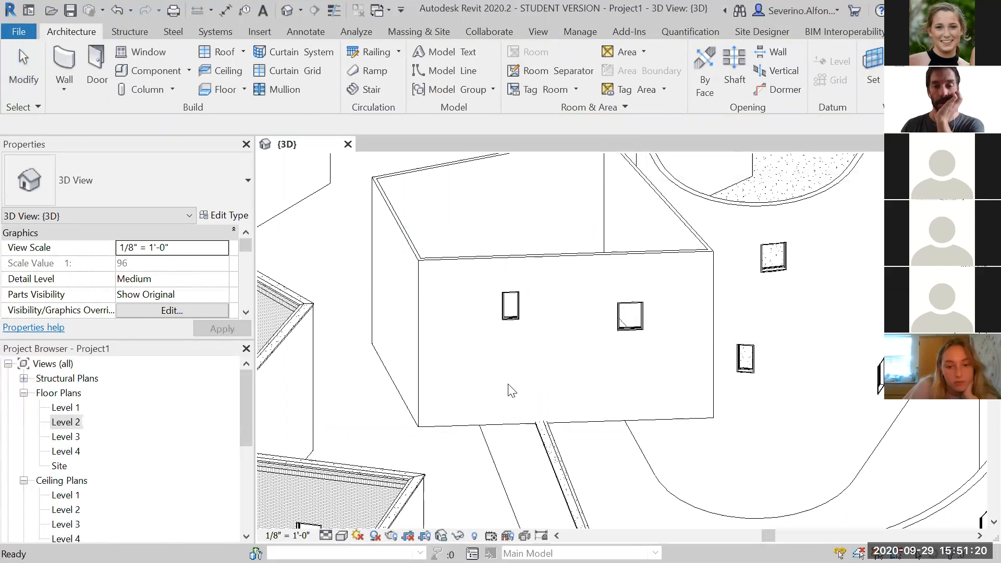
# Place a Fixed 16" x 48" window on the box's short end wall
pyautogui.click(511, 313)
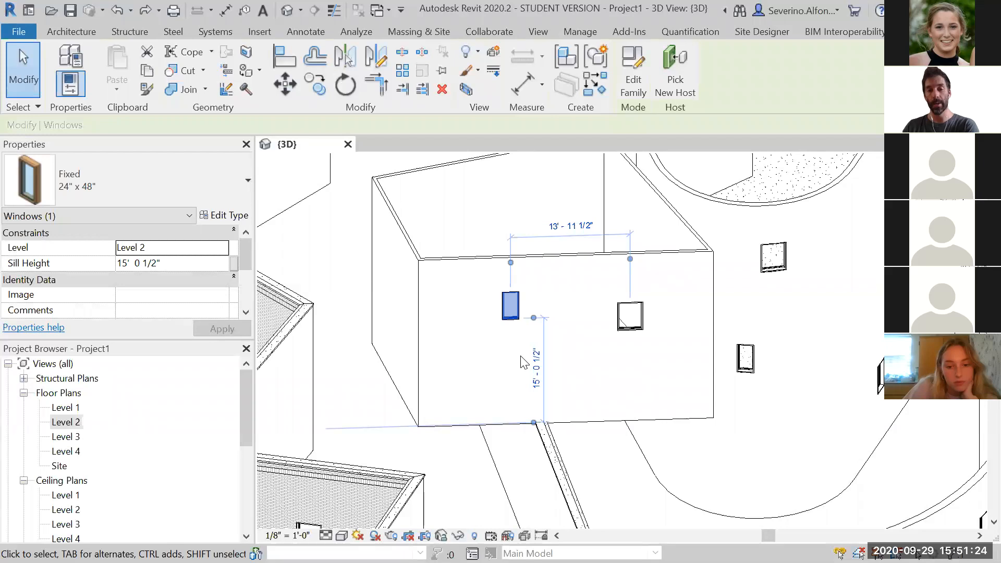
pyautogui.press('Escape')
pyautogui.click(138, 58)
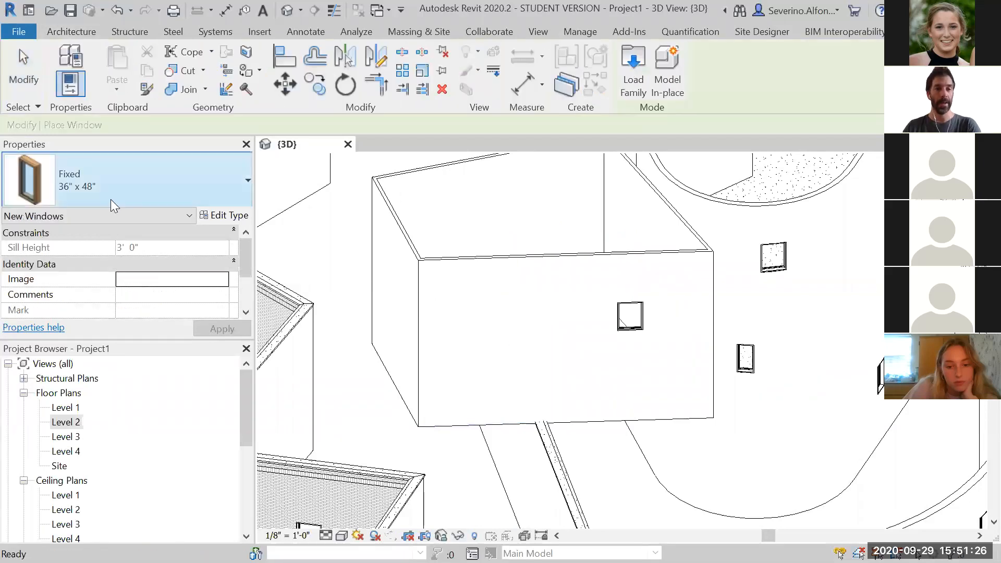
pyautogui.click(111, 199)
pyautogui.click(105, 284)
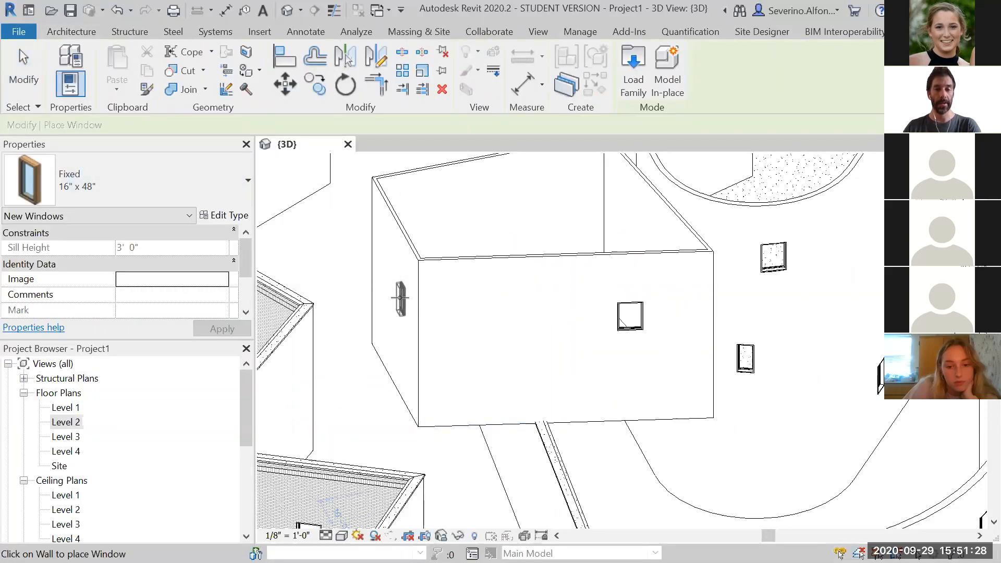
pyautogui.click(400, 298)
pyautogui.press('Escape')
pyautogui.press('Escape')
# Rehost the 16" x 48" window onto the box's long front wall with Pick New Host
pyautogui.keyDown('shift'); pyautogui.moveTo(403, 313); pyautogui.dragTo(417, 394, button='middle'); pyautogui.keyUp('shift')
pyautogui.click(412, 378)
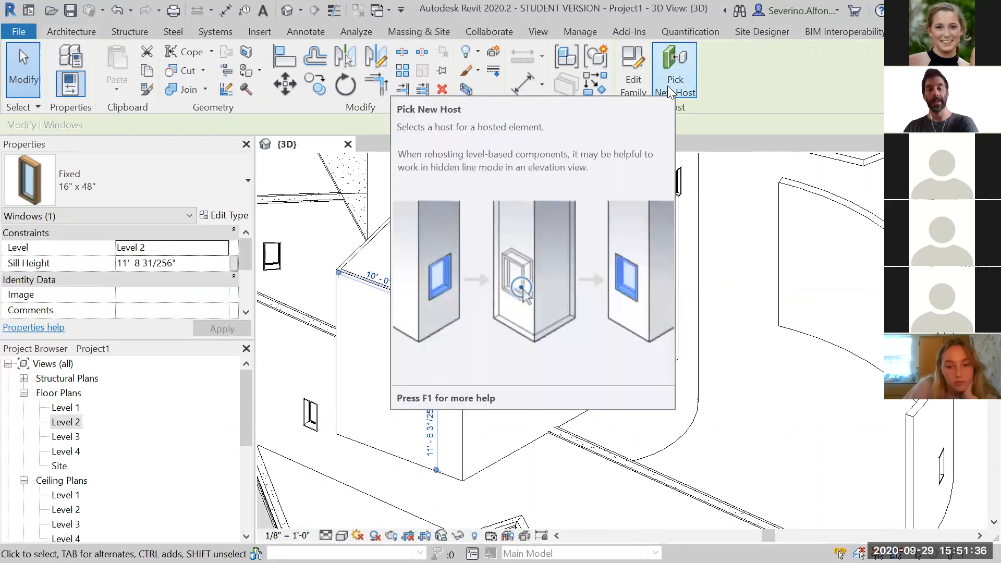
pyautogui.click(667, 85)
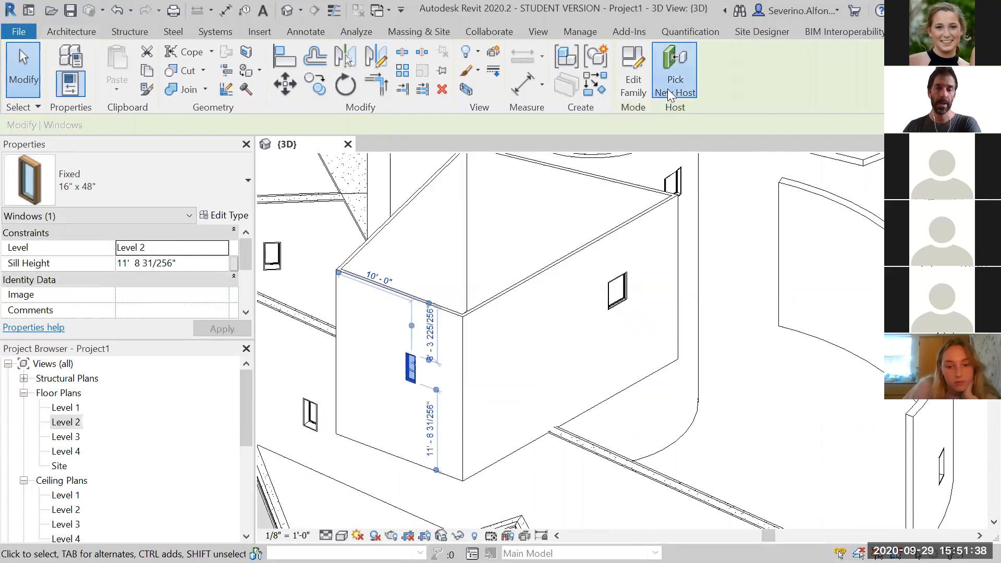
pyautogui.click(510, 347)
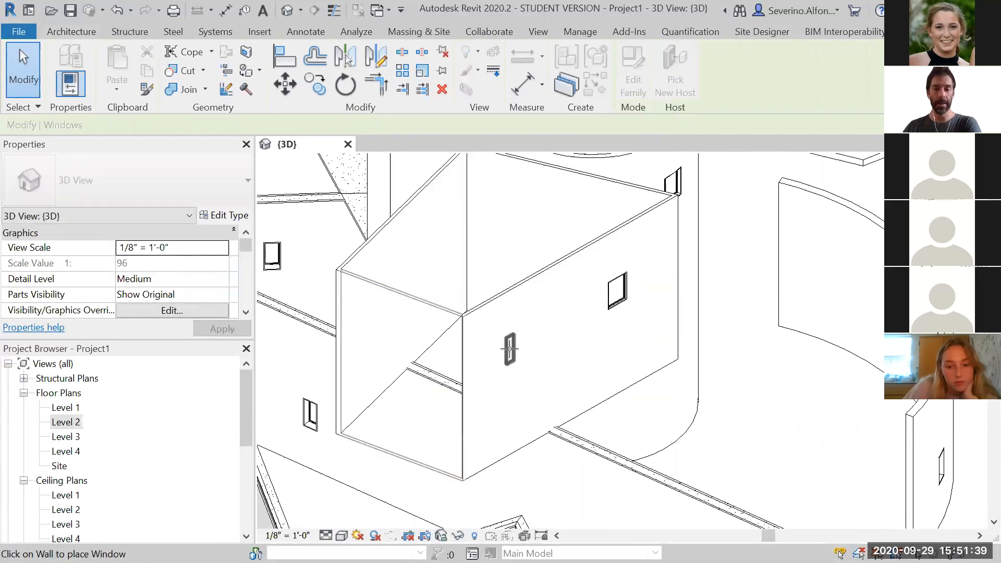
pyautogui.click(647, 448)
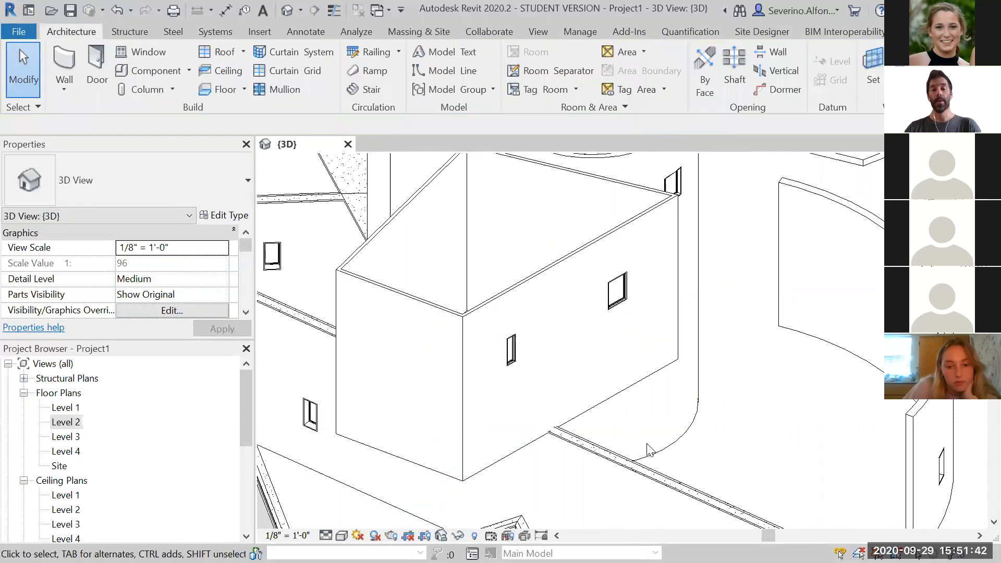
# Orbit and zoom around the model to examine the windows placed on the walls
pyautogui.scroll(-4, 635, 404)
pyautogui.moveTo(653, 431); pyautogui.dragTo(628, 268, button='middle')
pyautogui.scroll(-2, 628, 268)
pyautogui.keyDown('shift'); pyautogui.moveTo(656, 337); pyautogui.dragTo(612, 379, button='middle'); pyautogui.keyUp('shift')
pyautogui.scroll(2, 622, 272)
pyautogui.moveTo(671, 357); pyautogui.dragTo(622, 414, button='middle')
pyautogui.keyDown('shift'); pyautogui.moveTo(622, 413); pyautogui.dragTo(637, 347, button='middle'); pyautogui.keyUp('shift')
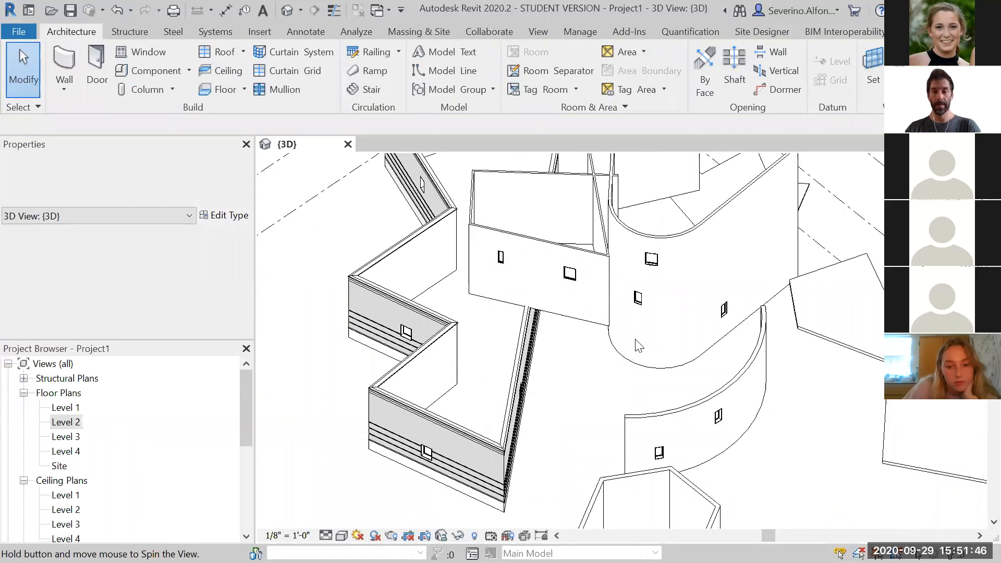
pyautogui.keyDown('shift'); pyautogui.moveTo(586, 404); pyautogui.dragTo(664, 365, button='middle'); pyautogui.keyUp('shift')
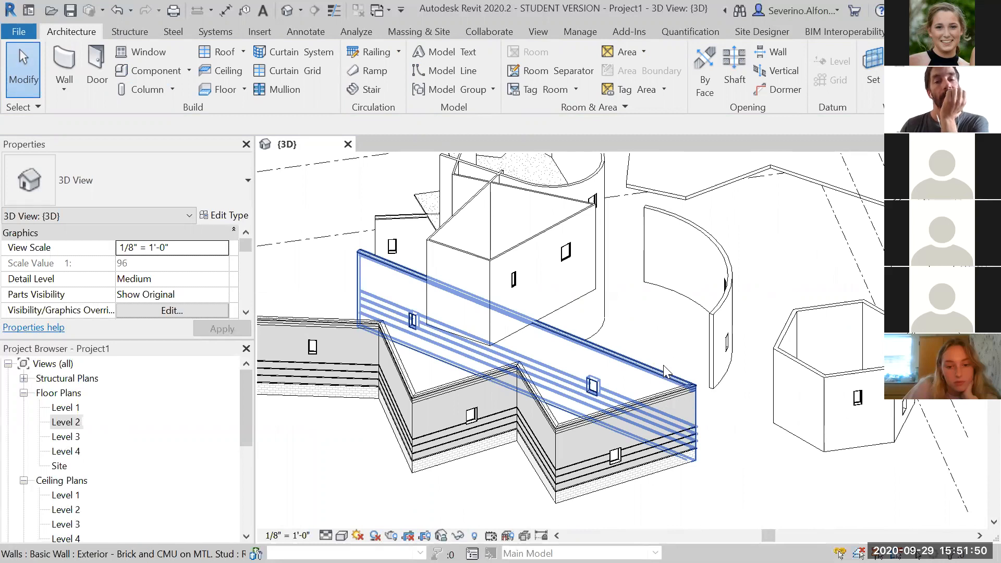
pyautogui.keyDown('shift'); pyautogui.moveTo(664, 365); pyautogui.dragTo(605, 292, button='middle'); pyautogui.keyUp('shift')
pyautogui.keyDown('shift'); pyautogui.moveTo(504, 454); pyautogui.dragTo(521, 415, button='middle'); pyautogui.keyUp('shift')
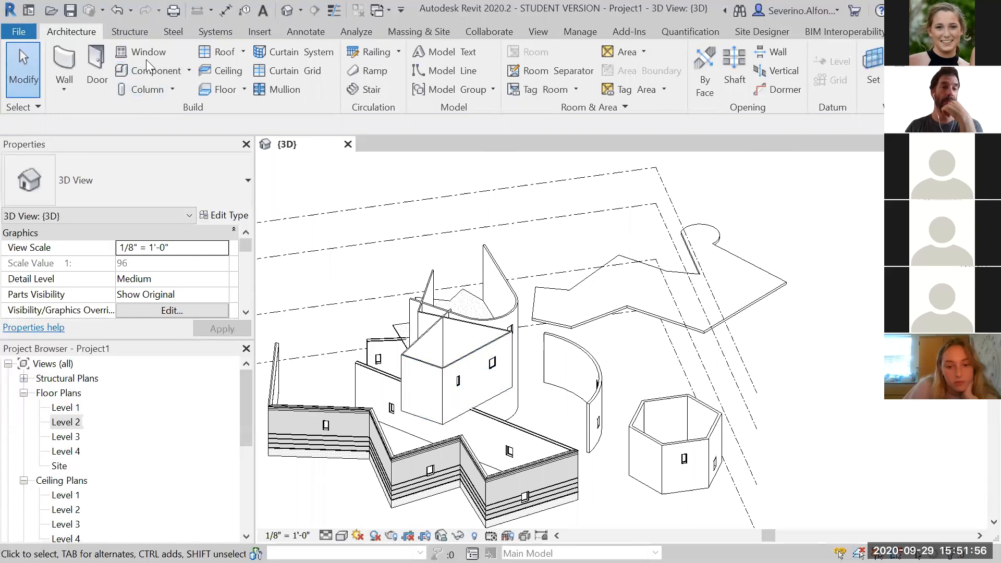
# Place a Single-Flush 32" x 84" door on the zigzag wall's front face
pyautogui.click(96, 67)
pyautogui.click(129, 169)
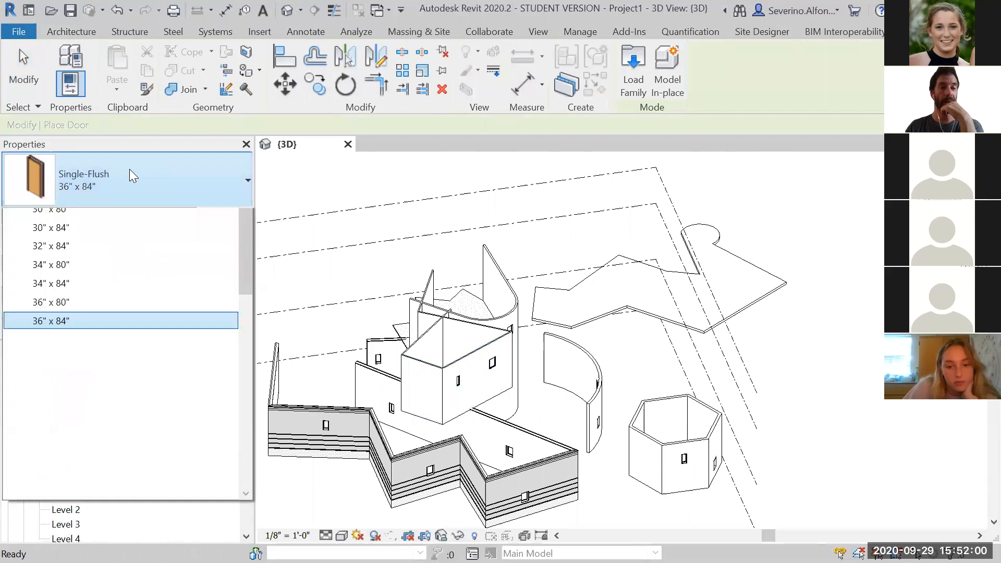
pyautogui.click(82, 307)
pyautogui.scroll(5, 476, 264)
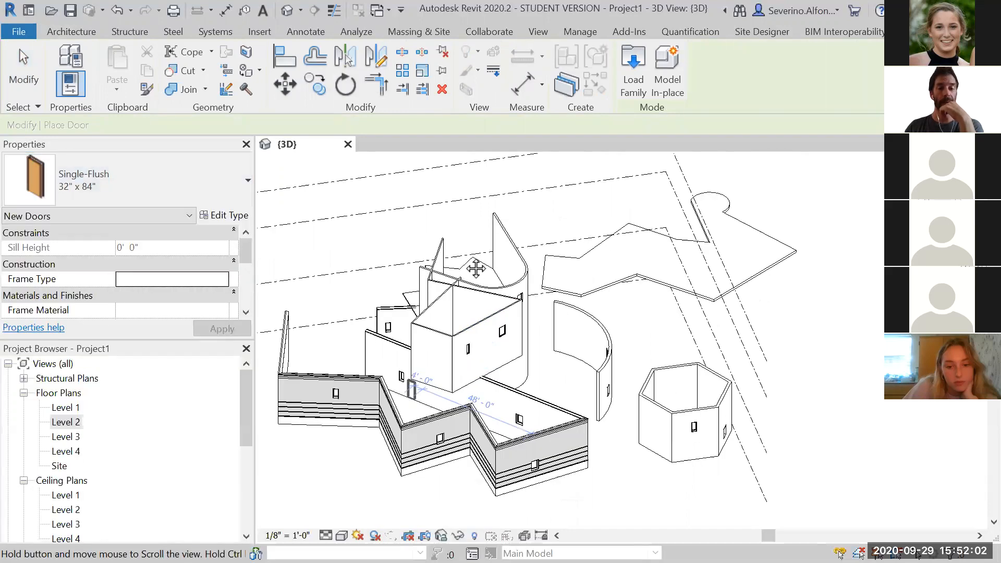
pyautogui.scroll(2, 335, 305)
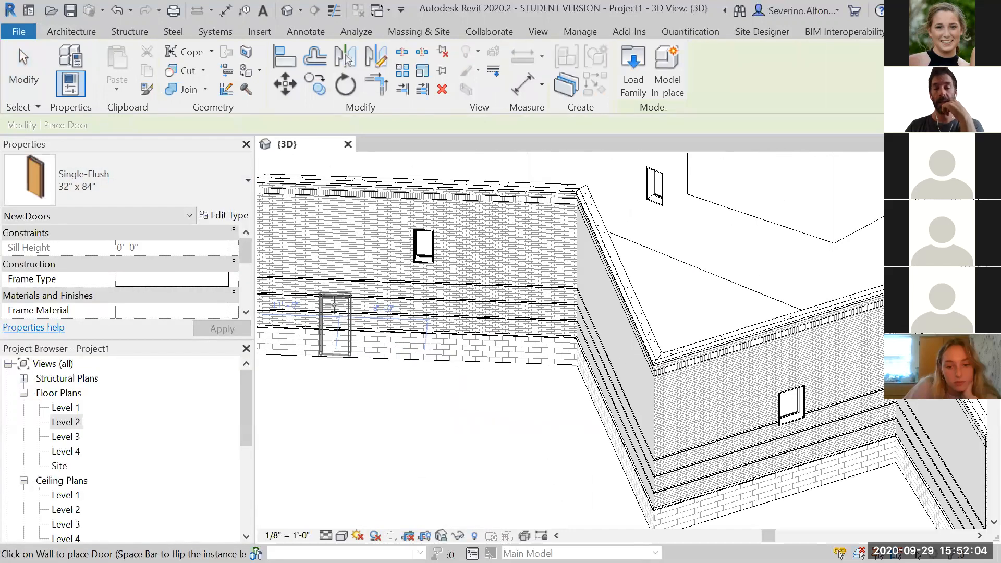
pyautogui.click(334, 305)
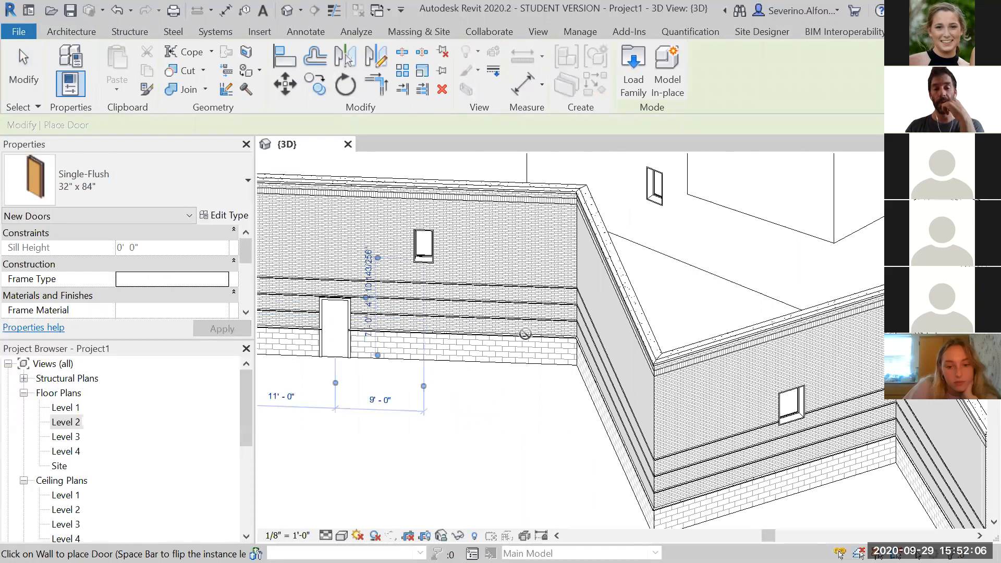
# Place another 32" x 84" door on the tall box's wall and exit the Door tool
pyautogui.scroll(-1, 553, 330)
pyautogui.moveTo(641, 346); pyautogui.dragTo(349, 443, button='middle')
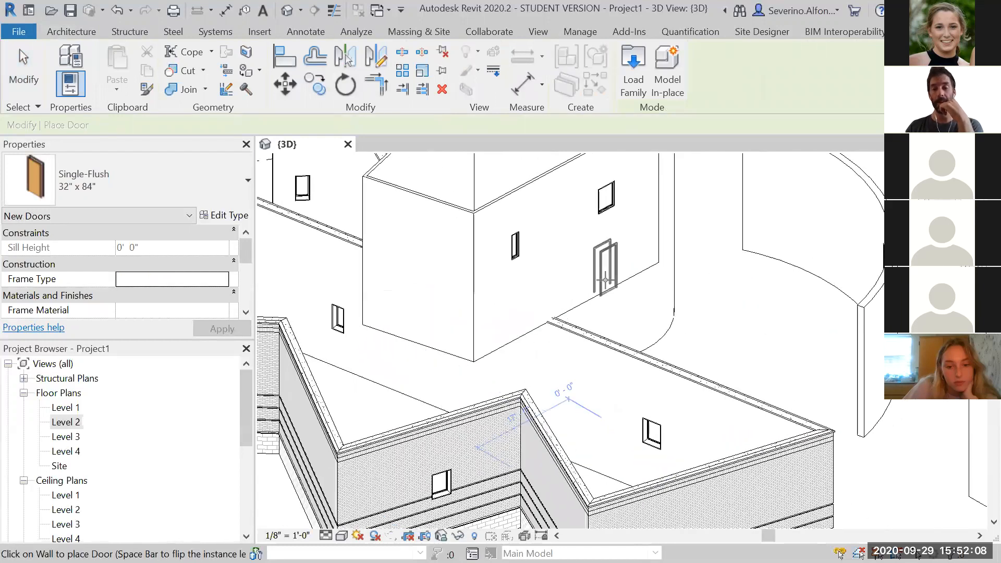
pyautogui.click(605, 280)
pyautogui.scroll(-1, 746, 294)
pyautogui.moveTo(833, 344); pyautogui.dragTo(933, 429, button='middle')
pyautogui.scroll(-1, 696, 320)
pyautogui.moveTo(696, 320); pyautogui.dragTo(427, 374, button='middle')
pyautogui.scroll(-1, 684, 415)
pyautogui.moveTo(684, 416); pyautogui.dragTo(740, 238, button='middle')
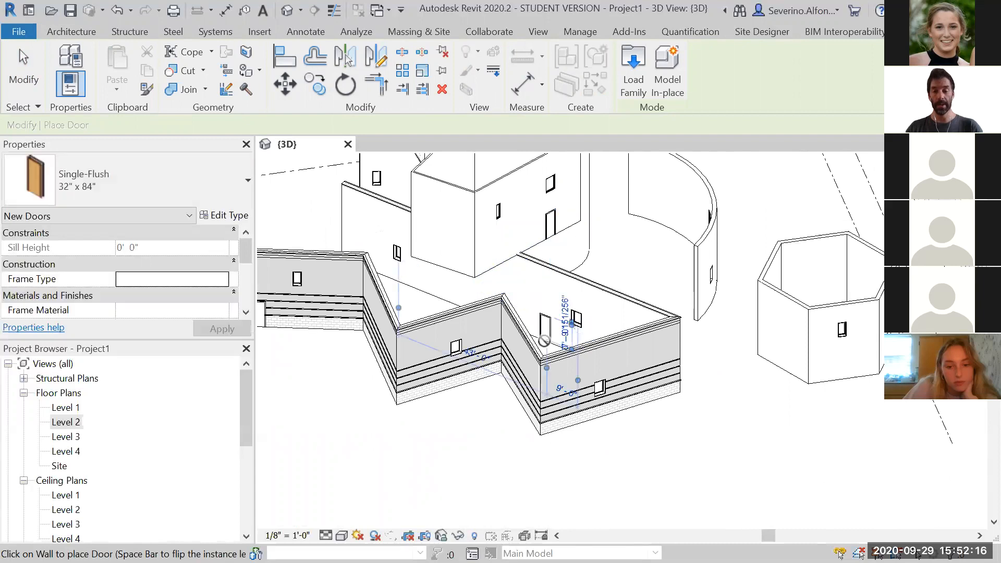
pyautogui.scroll(3, 557, 360)
pyautogui.press('Escape')
# Place a 32" x 84" door on the hexagonal enclosure's wall beside its existing door
pyautogui.scroll(3, 543, 351)
pyautogui.scroll(-4, 550, 347)
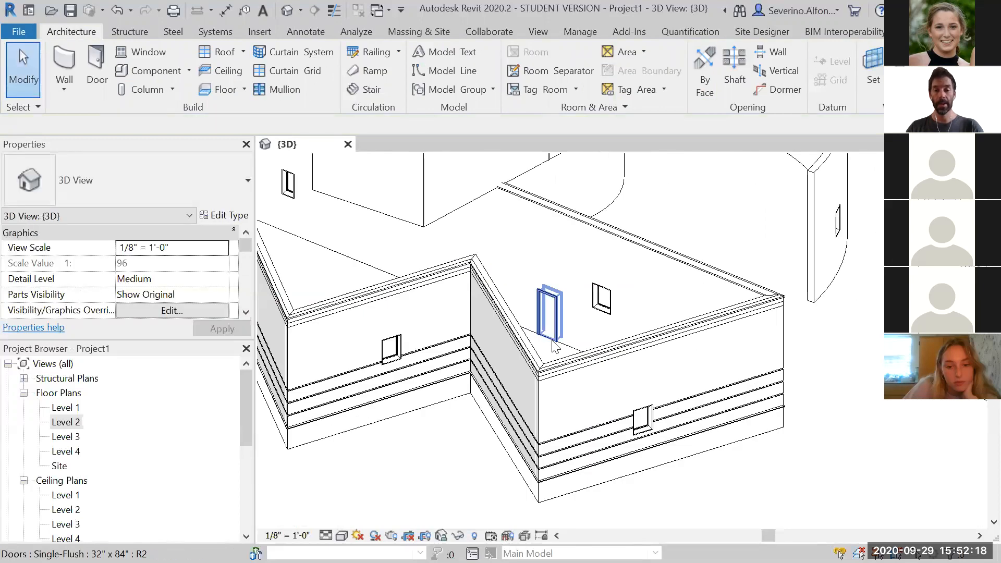
pyautogui.scroll(-2, 689, 330)
pyautogui.scroll(-4, 793, 404)
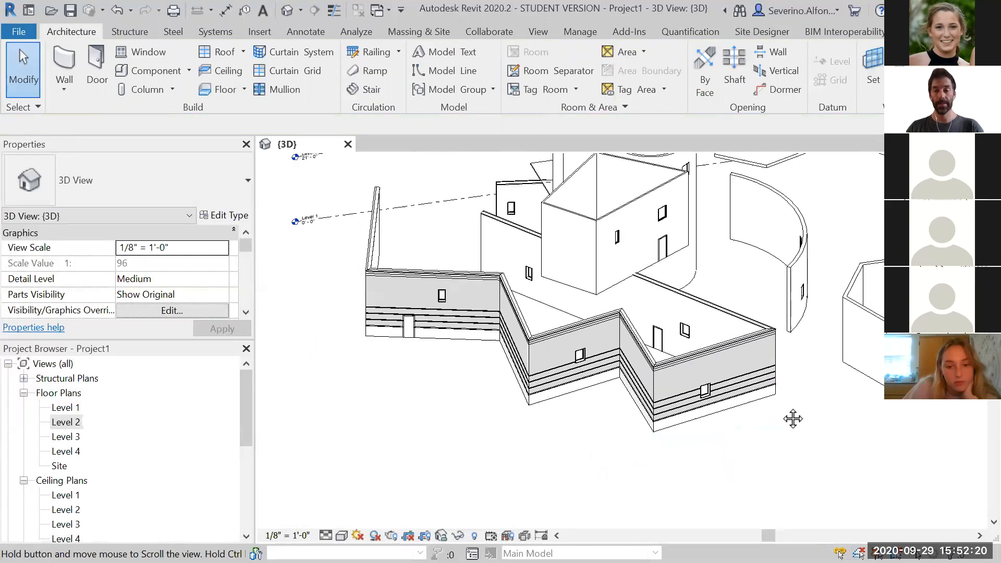
pyautogui.click(96, 65)
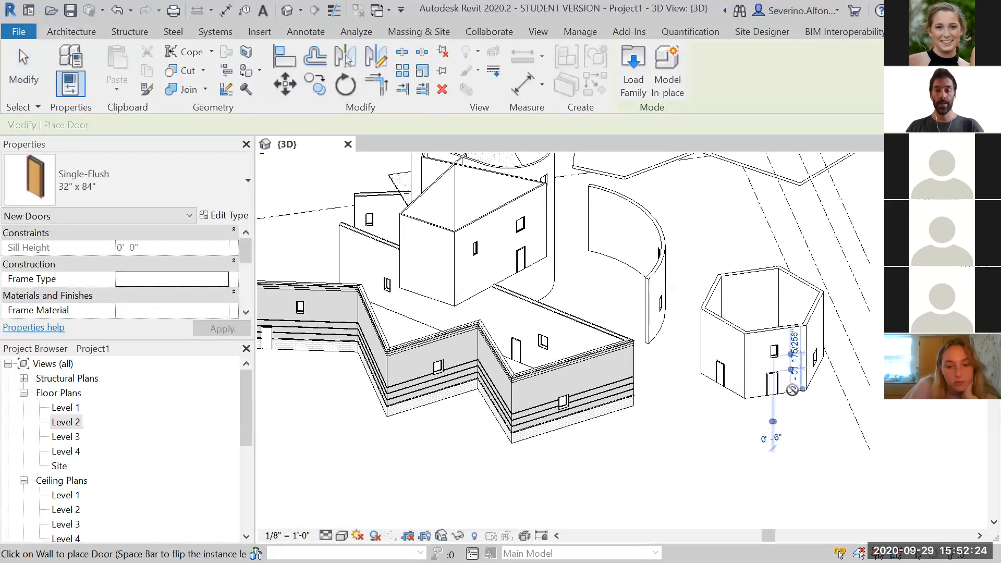
pyautogui.scroll(5, 789, 389)
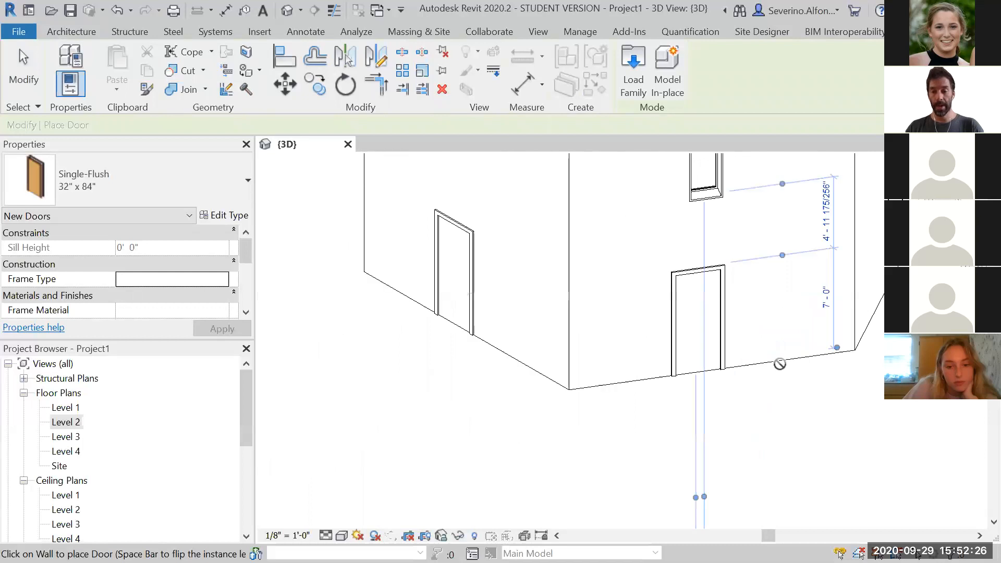
pyautogui.click(789, 341)
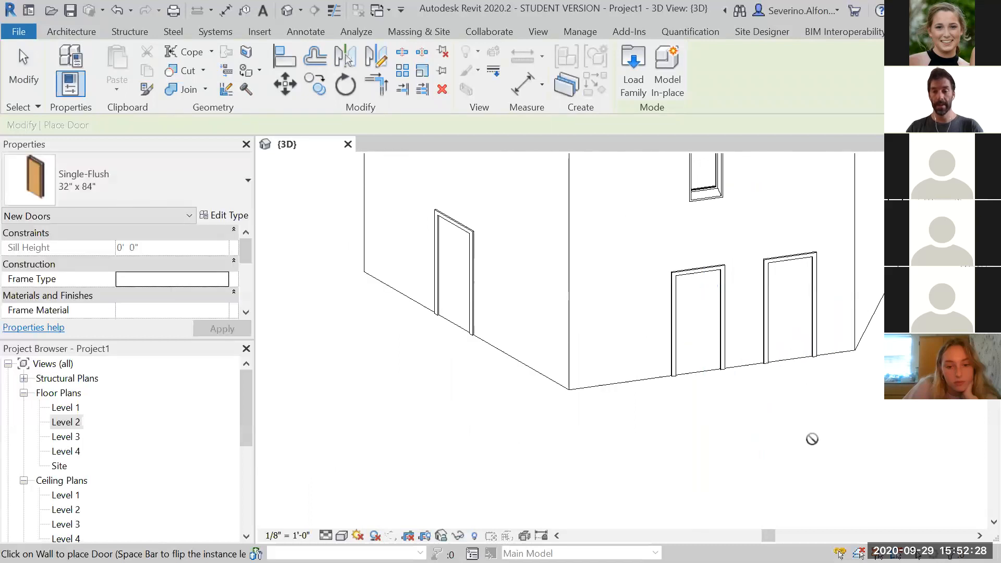
# Change the hexagonal enclosure's new door to the Single-Flush 36" x 80" type
pyautogui.press('Escape')
pyautogui.click(717, 292)
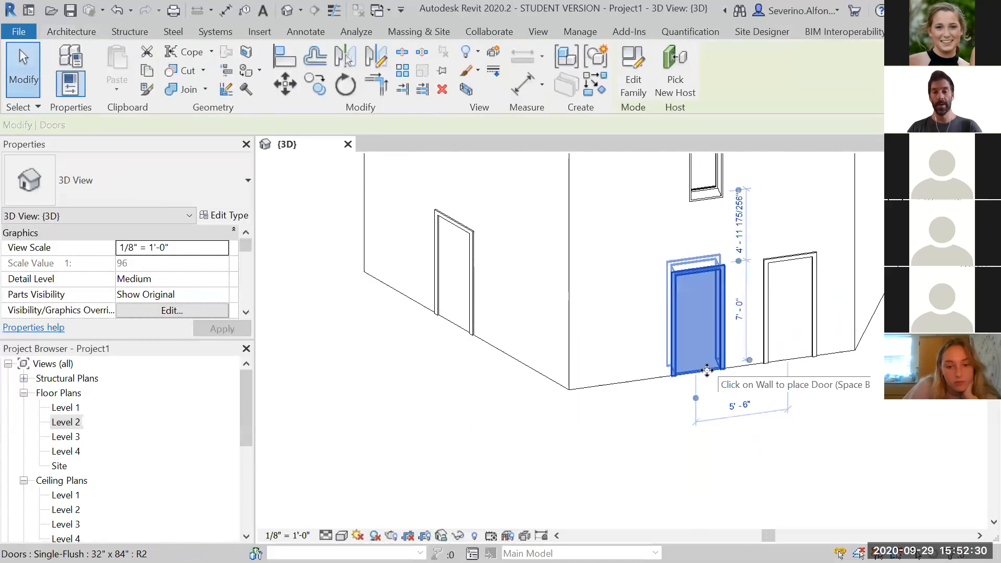
pyautogui.click(121, 187)
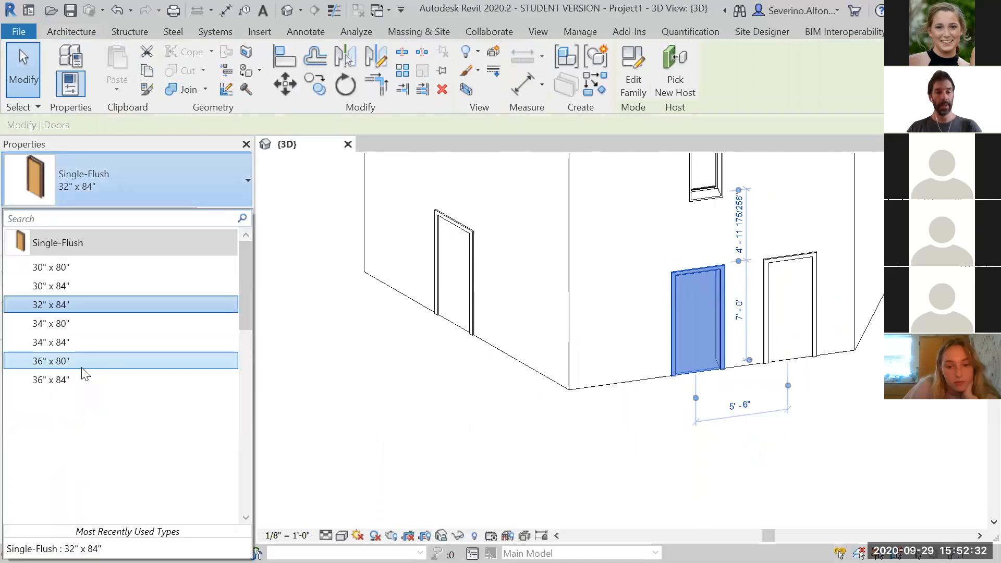
pyautogui.click(583, 463)
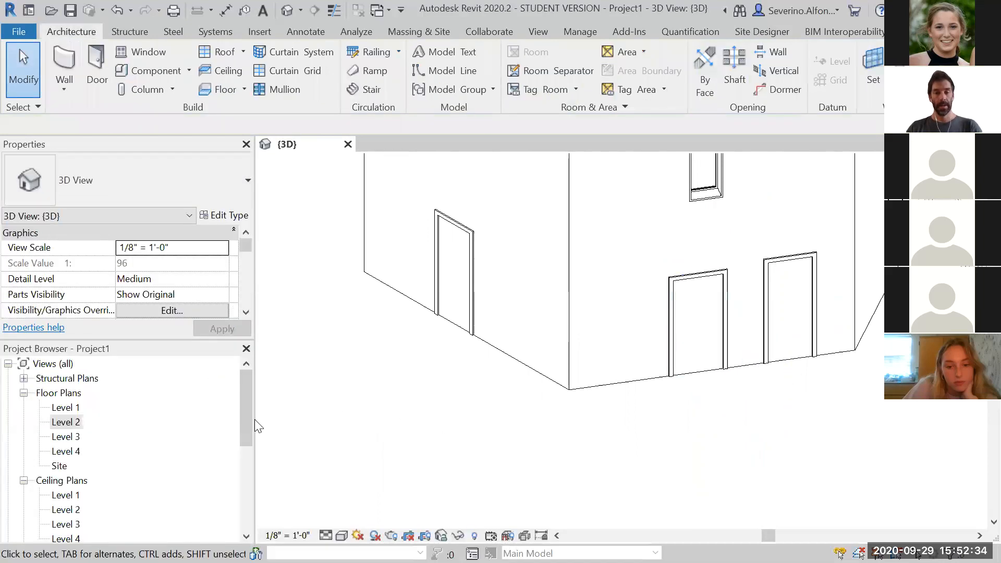
# Open the Level 1 floor plan and zoom in to examine the hexagonal enclosure's doors
pyautogui.doubleClick(68, 407)
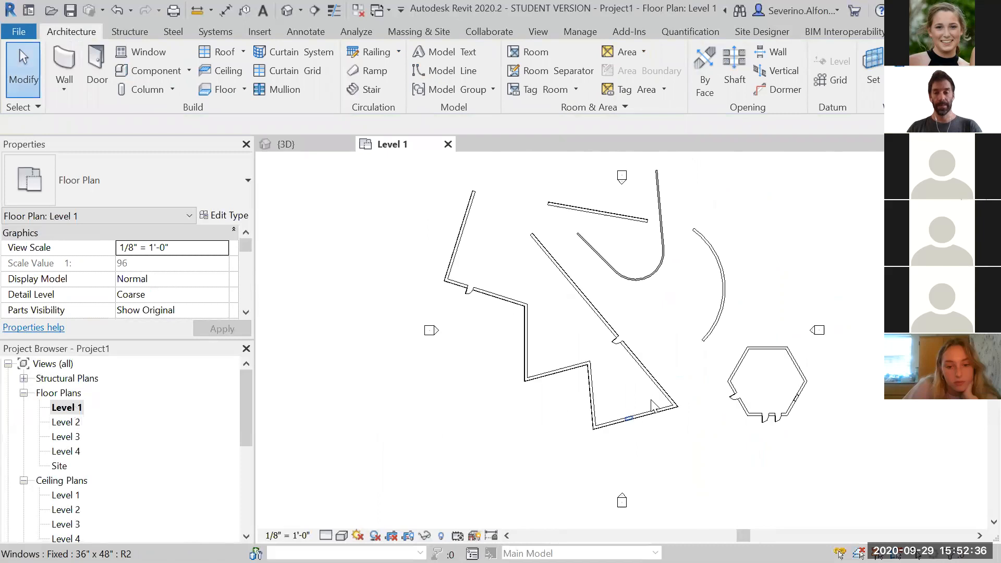
pyautogui.scroll(3, 762, 429)
pyautogui.moveTo(865, 402); pyautogui.dragTo(778, 471, button='middle')
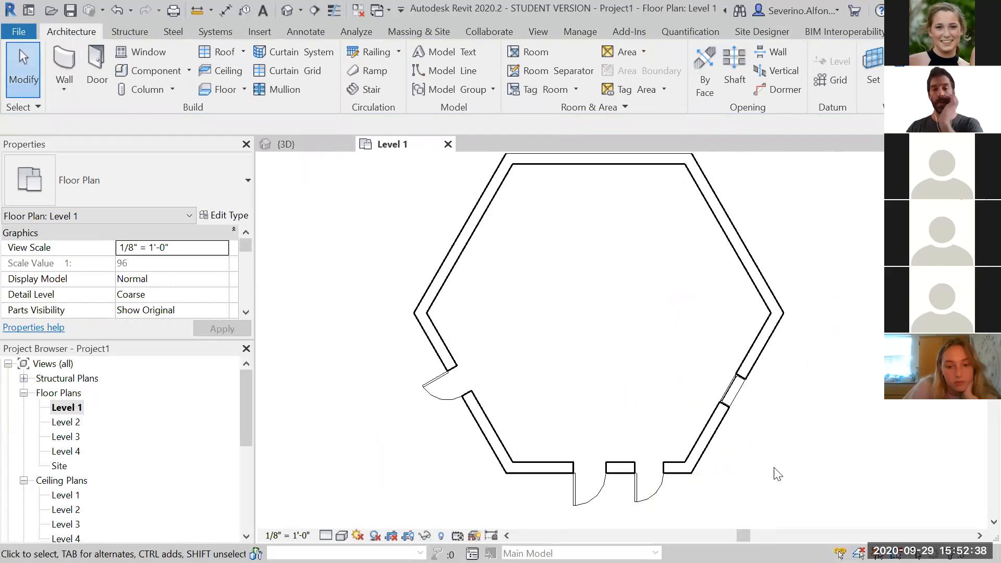
pyautogui.scroll(5, 433, 391)
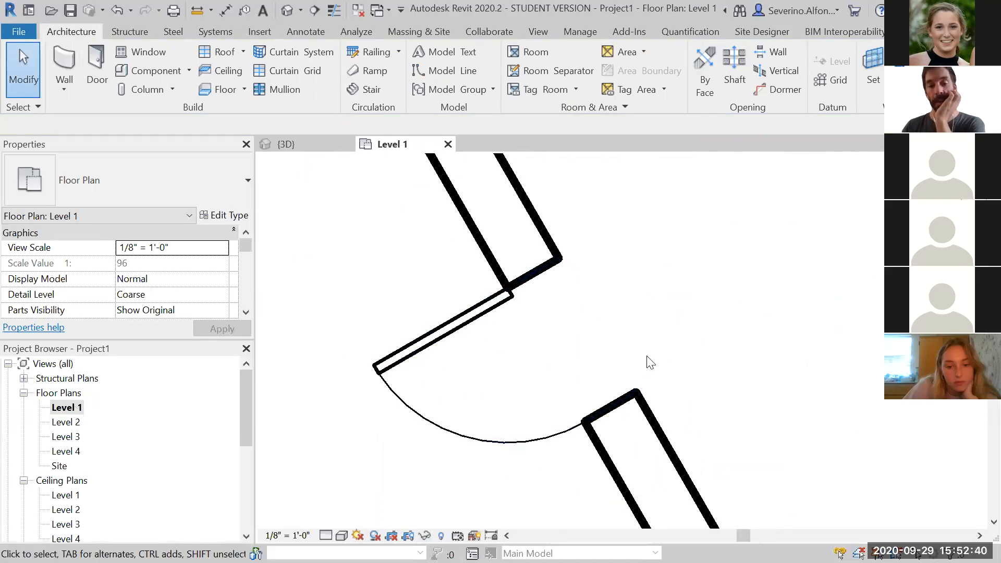
pyautogui.scroll(-2, 650, 362)
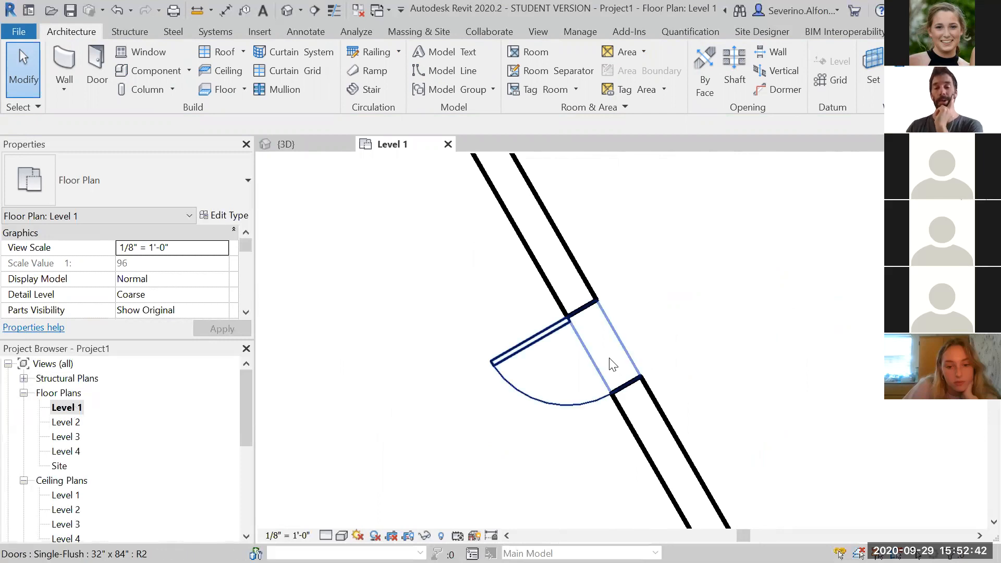
pyautogui.scroll(2, 563, 323)
pyautogui.scroll(-3, 365, 417)
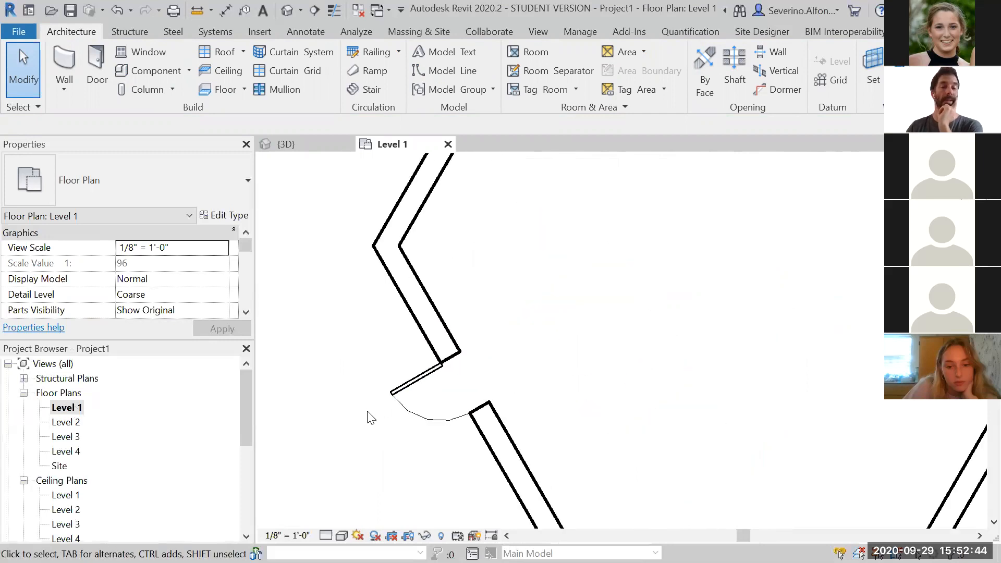
pyautogui.scroll(1, 543, 300)
pyautogui.scroll(1, 580, 402)
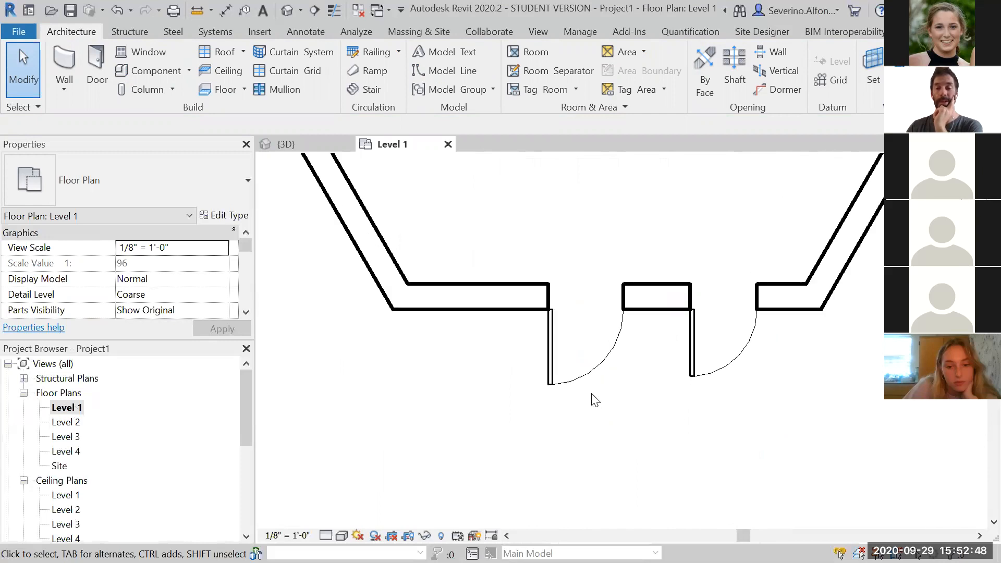
# Try flipping the lower door's hand and facing orientation
pyautogui.click(592, 386)
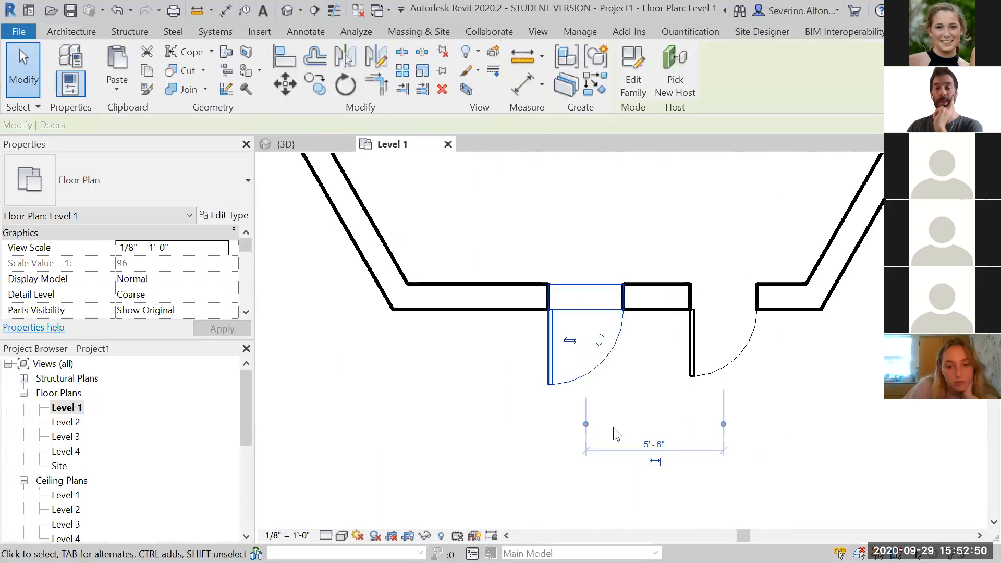
pyautogui.scroll(2, 593, 383)
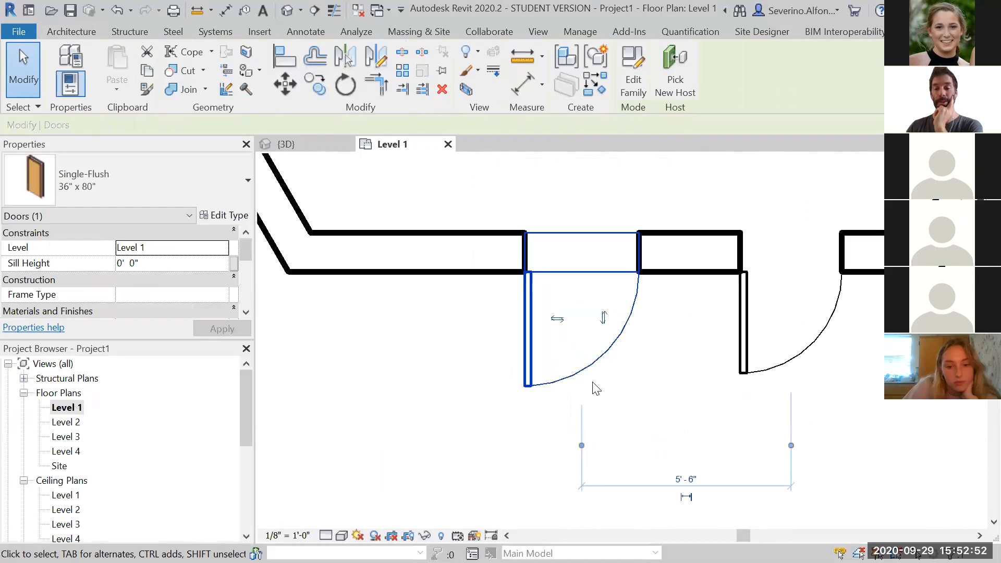
pyautogui.click(558, 321)
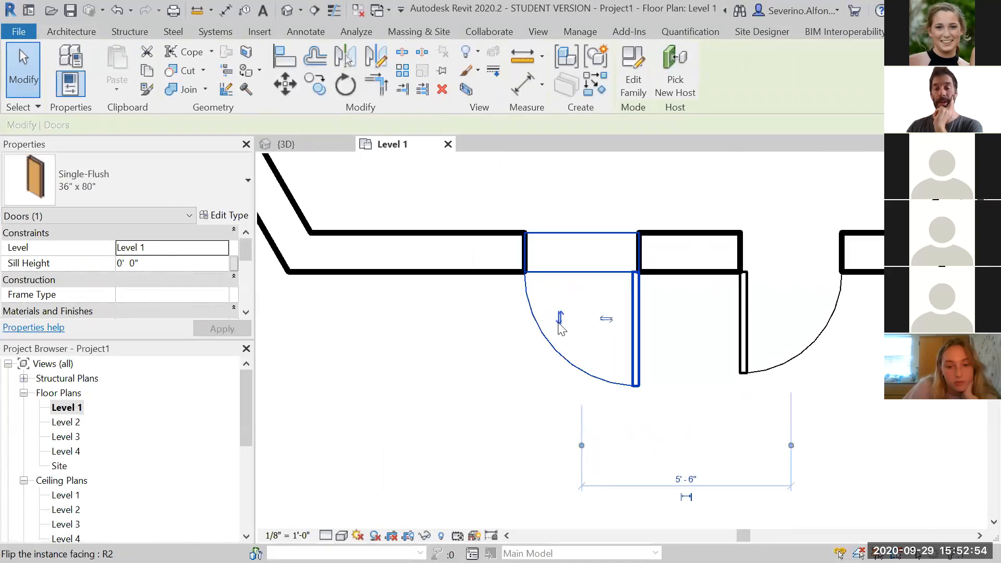
pyautogui.click(560, 324)
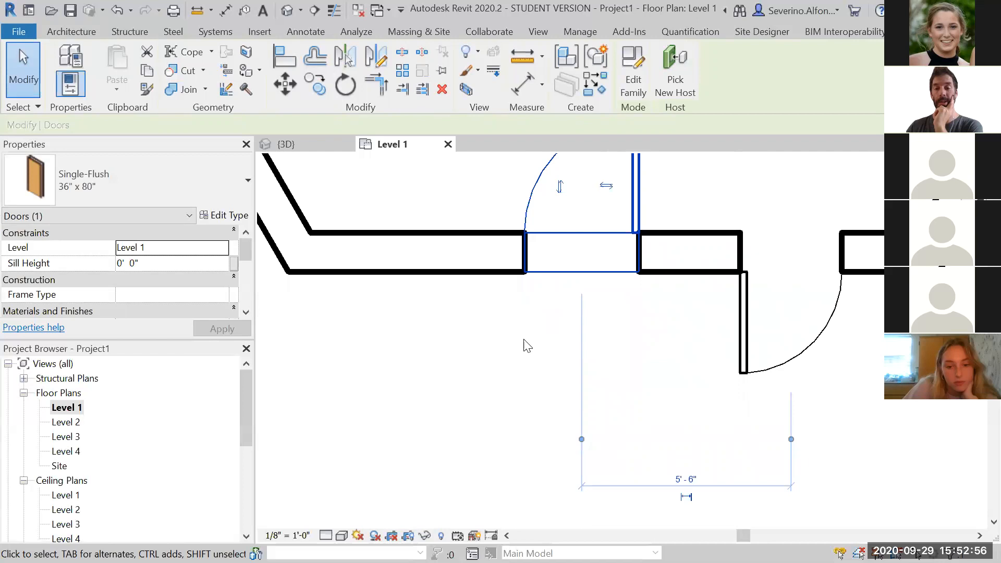
pyautogui.scroll(-2, 526, 349)
pyautogui.click(548, 251)
pyautogui.click(578, 326)
pyautogui.click(459, 406)
pyautogui.click(532, 347)
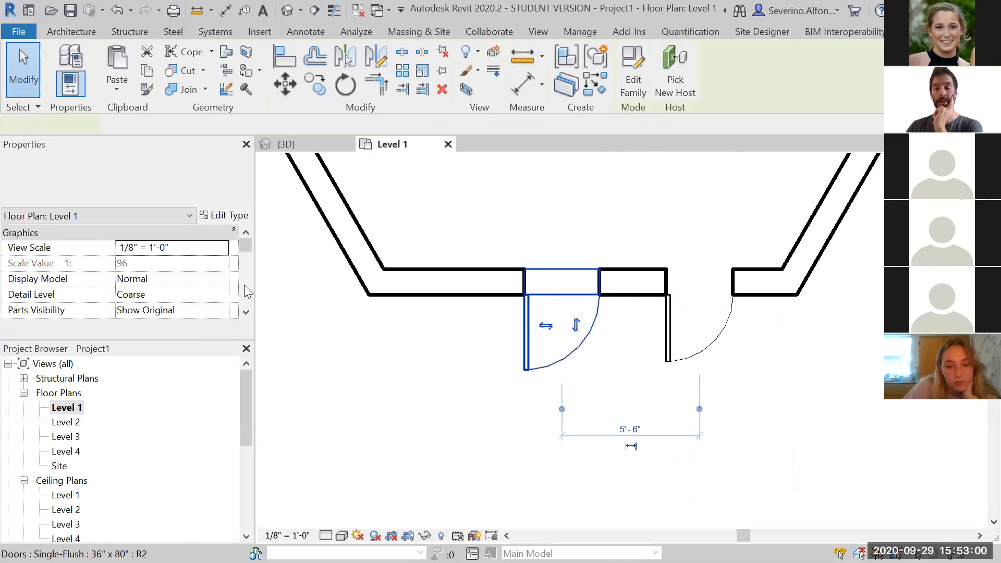
# Change the lower door's type to Single-Flush 30" x 84"
pyautogui.click(122, 166)
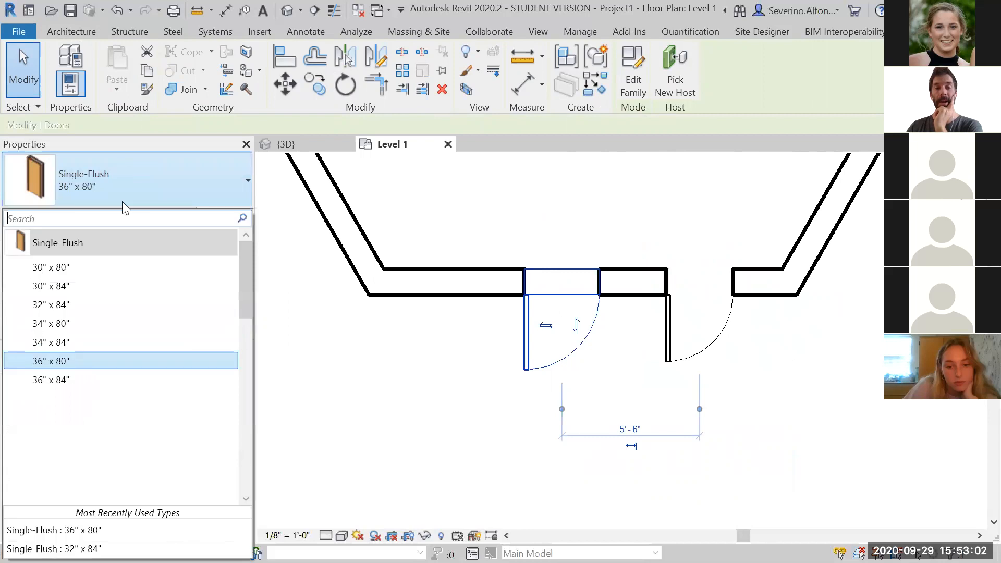
pyautogui.click(109, 281)
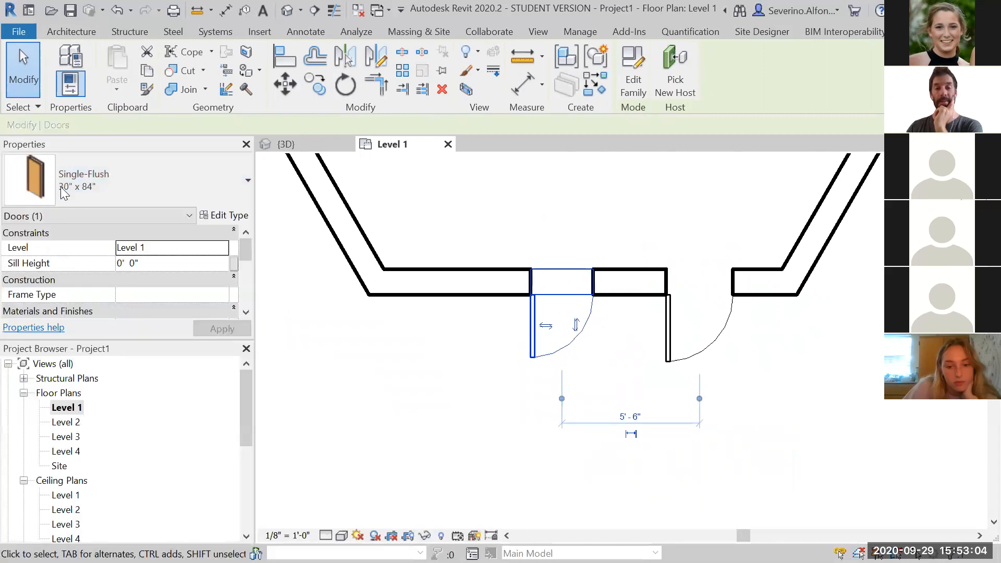
pyautogui.click(78, 183)
pyautogui.click(91, 381)
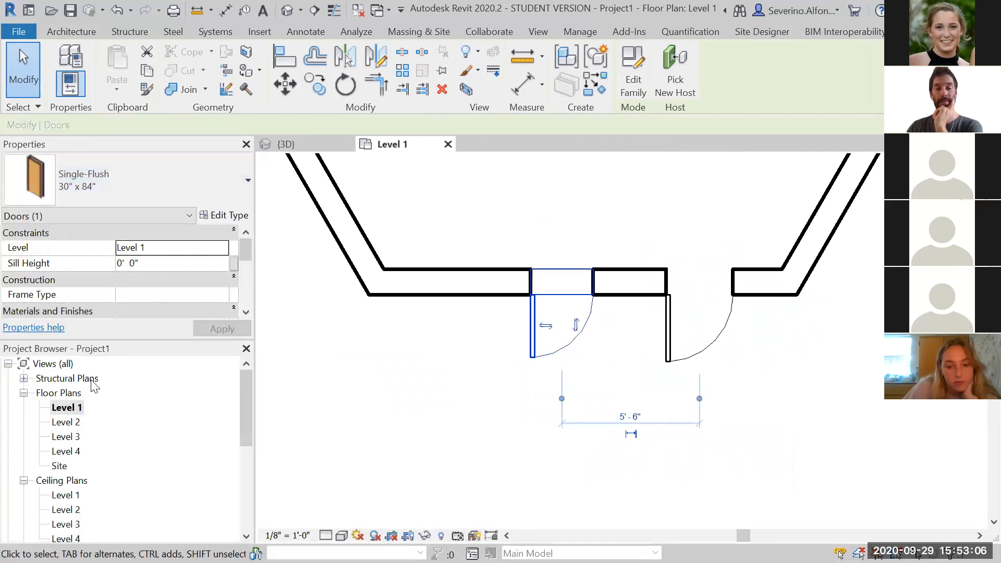
pyautogui.click(450, 431)
# Try to drag the door on the angled wall off its host into open space
pyautogui.scroll(-2, 451, 425)
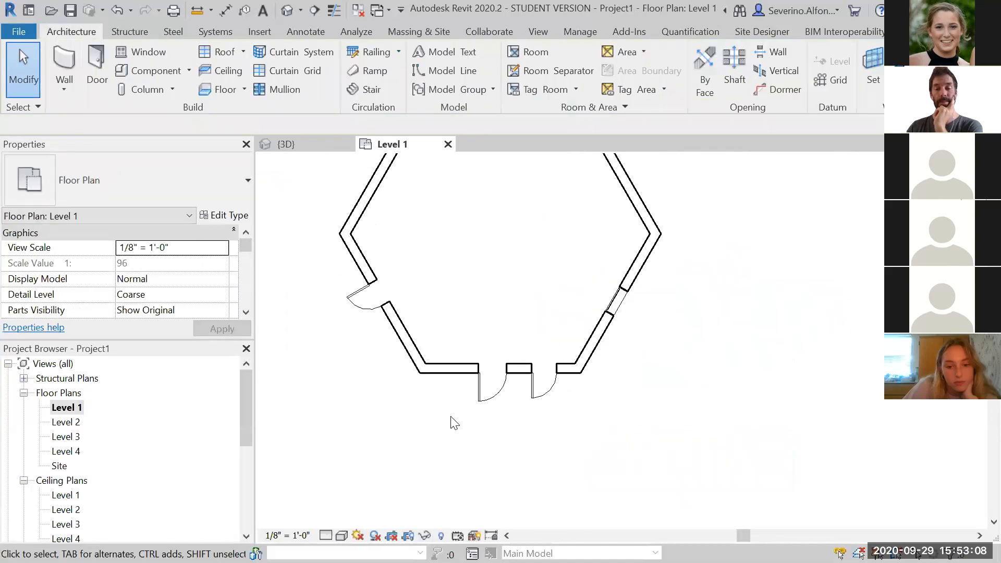
pyautogui.scroll(-1, 417, 376)
pyautogui.click(384, 326)
pyautogui.scroll(2, 383, 326)
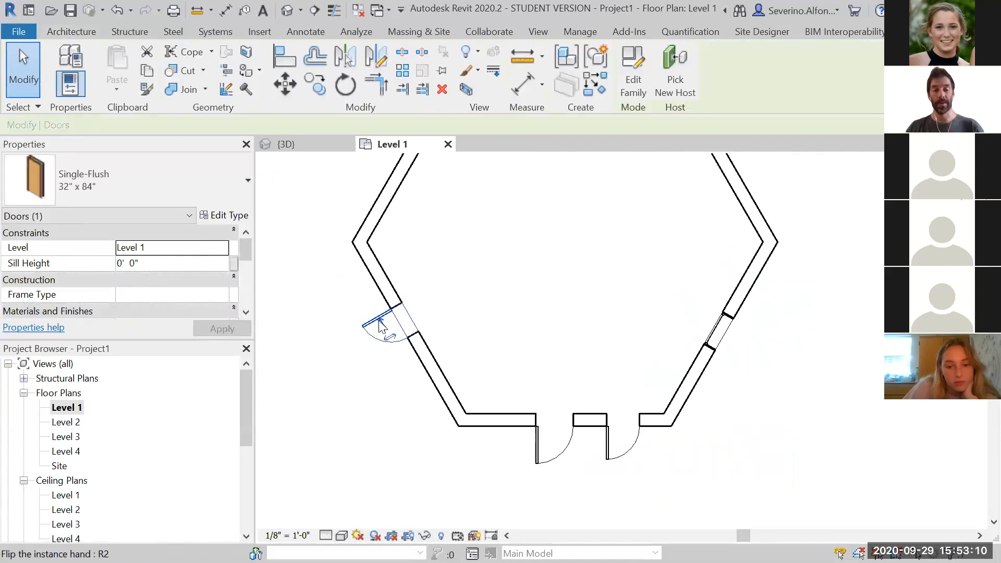
pyautogui.moveTo(383, 327); pyautogui.dragTo(314, 205)
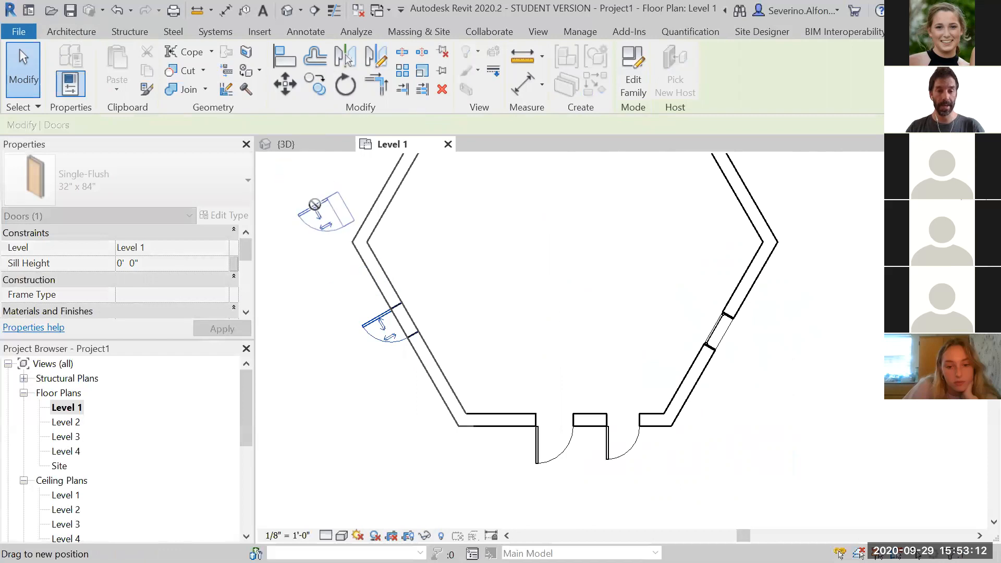
pyautogui.moveTo(343, 257); pyautogui.dragTo(343, 258)
pyautogui.click(866, 283)
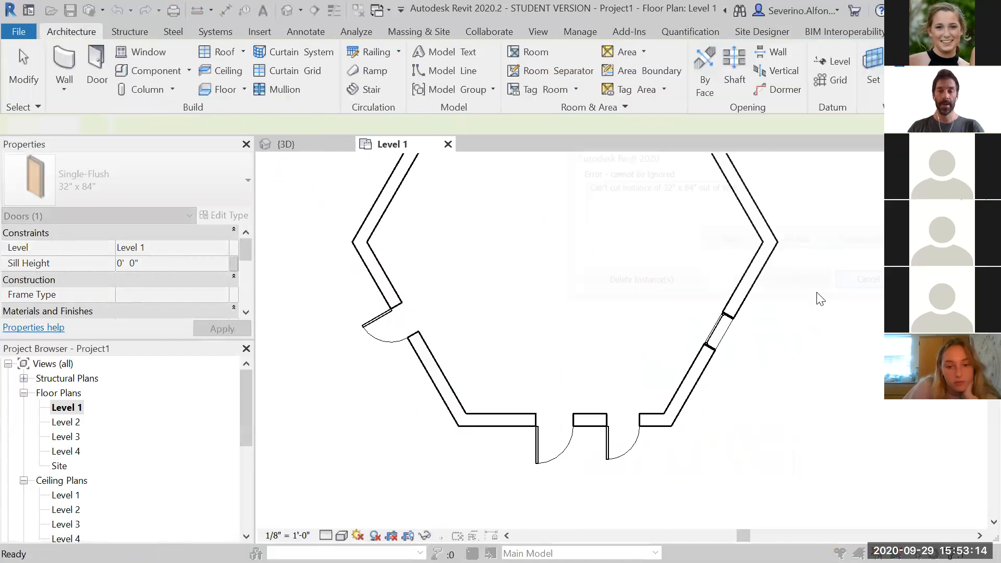
# Rehost the angled wall's door onto the upper-left hexagon wall with Pick New Host
pyautogui.click(384, 326)
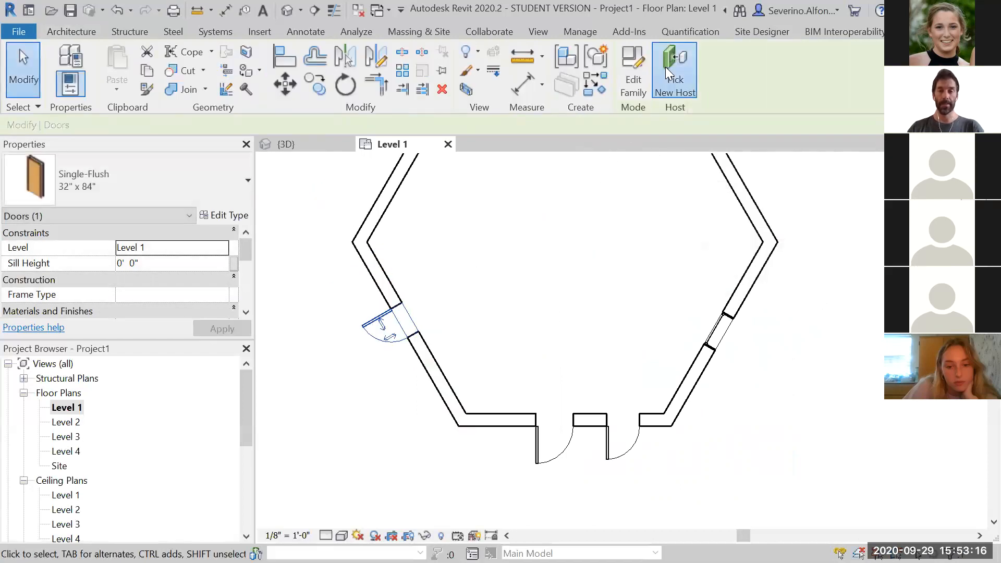
pyautogui.click(670, 67)
pyautogui.click(390, 177)
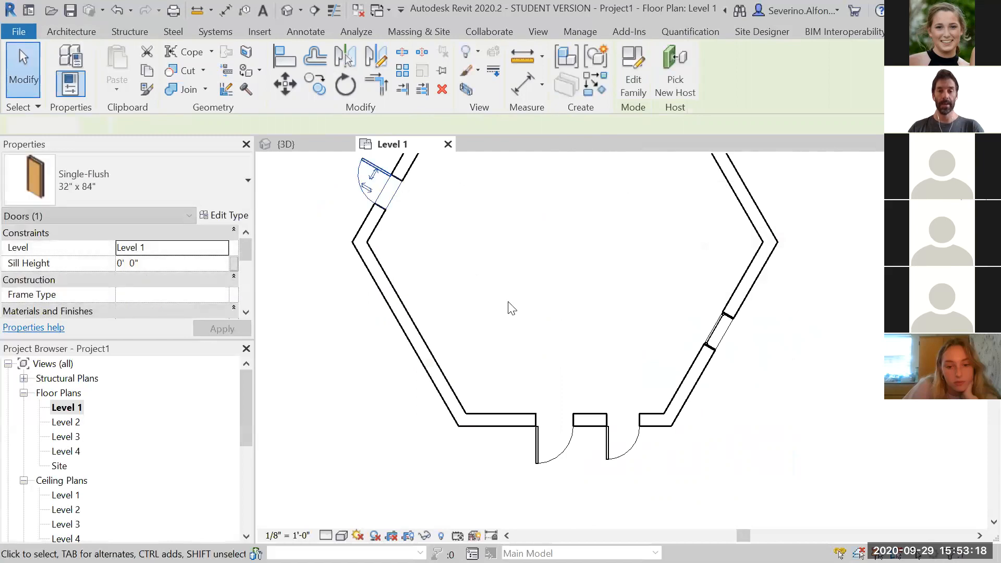
pyautogui.press('Escape')
pyautogui.scroll(-2, 510, 308)
pyautogui.scroll(-2, 510, 303)
pyautogui.moveTo(591, 397); pyautogui.dragTo(676, 449, button='middle')
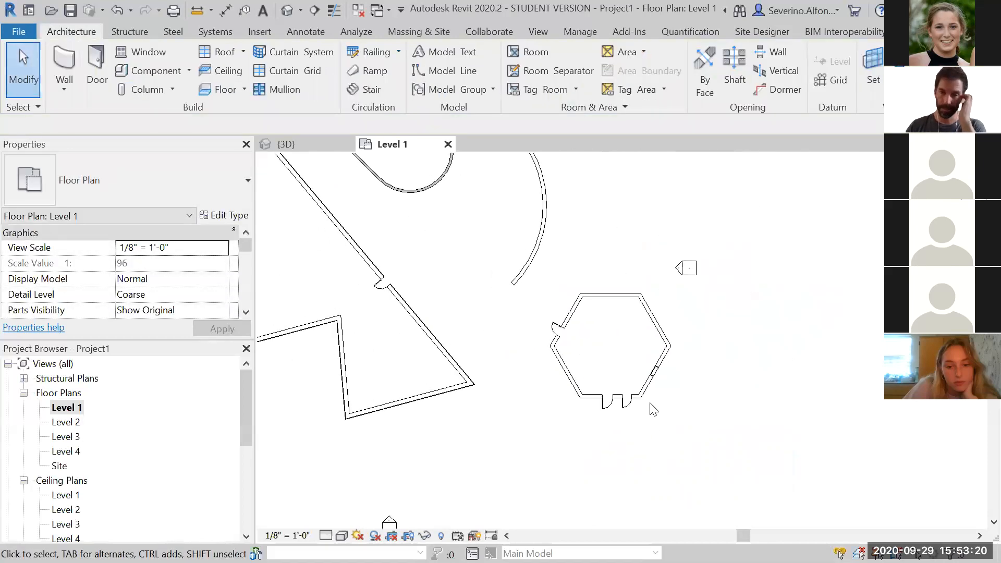
# Place a W10X33 structural column rising from Level 1 to Level 2 in the open space beside the angled wall
pyautogui.scroll(-2, 501, 311)
pyautogui.moveTo(501, 311); pyautogui.dragTo(652, 369, button='middle')
pyautogui.scroll(-2, 739, 340)
pyautogui.scroll(4, 629, 350)
pyautogui.scroll(-3, 629, 351)
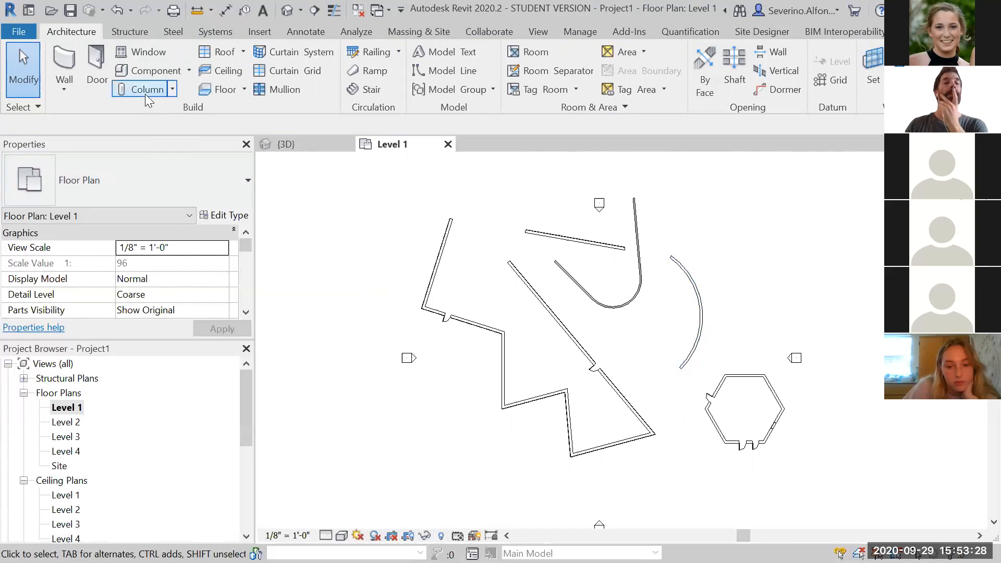
pyautogui.click(174, 90)
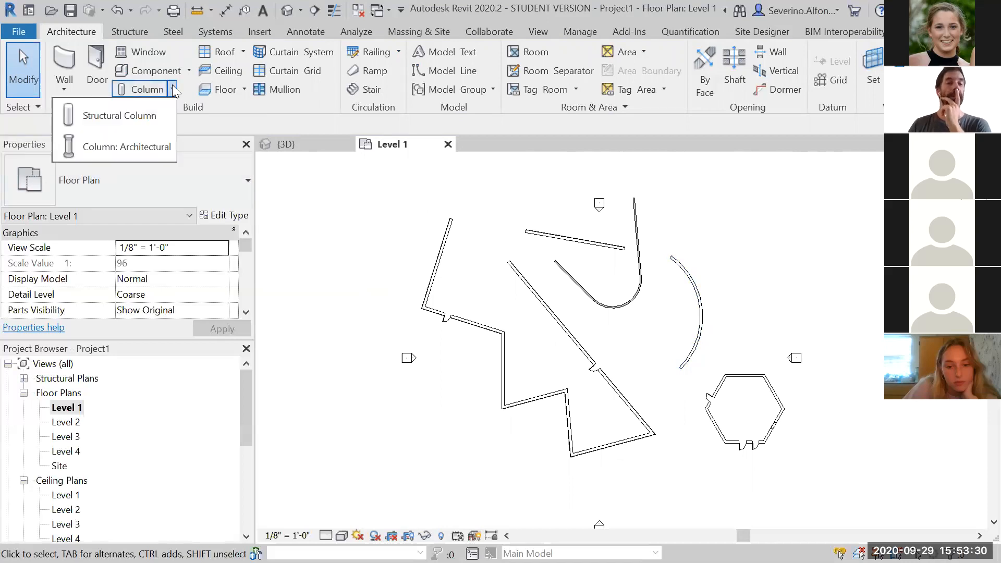
pyautogui.click(174, 90)
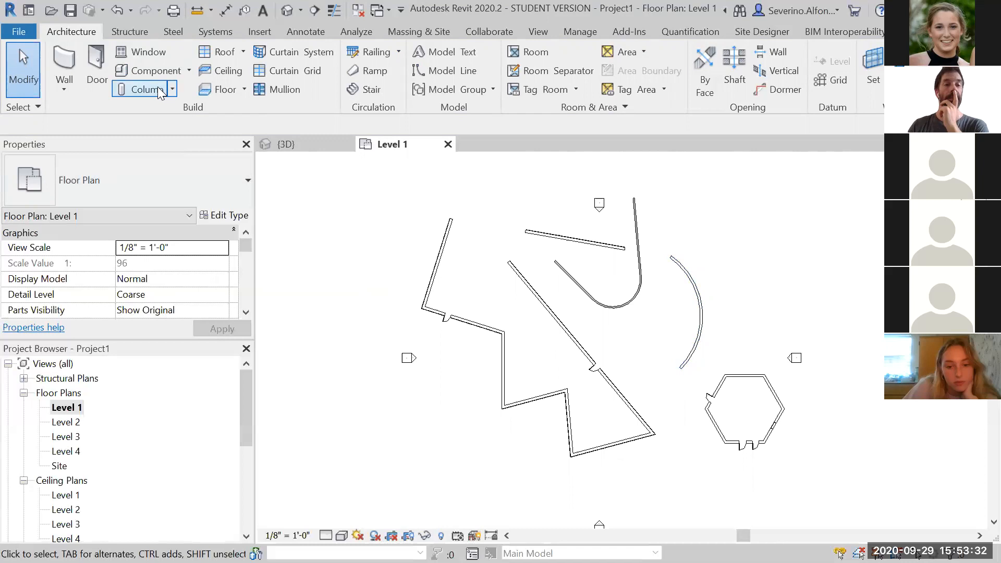
pyautogui.click(159, 91)
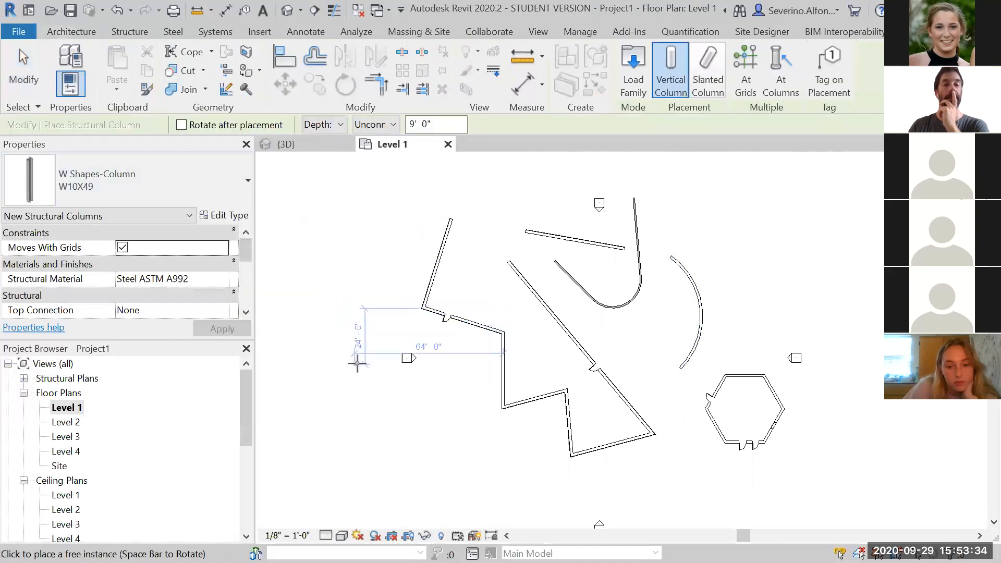
pyautogui.click(157, 190)
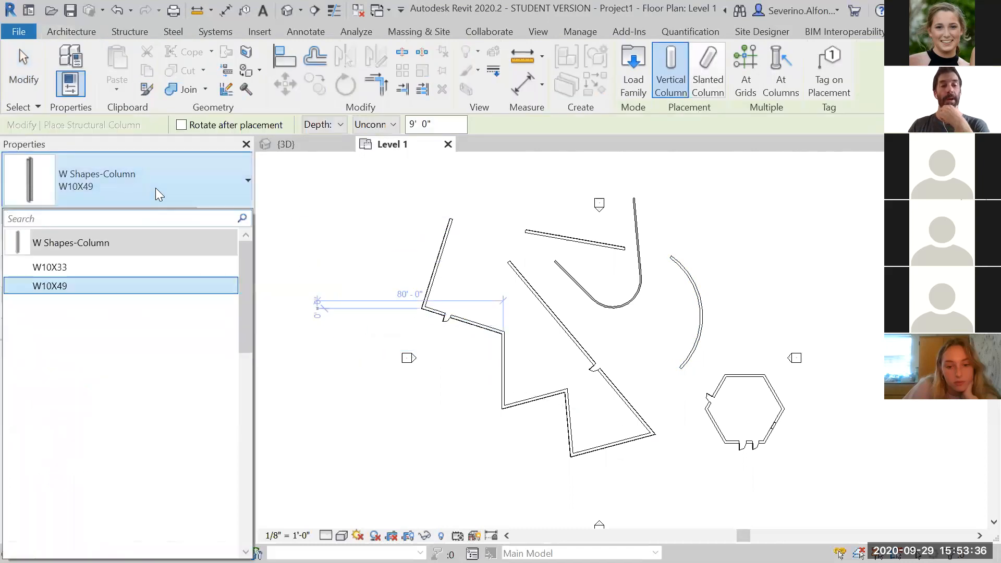
pyautogui.click(112, 272)
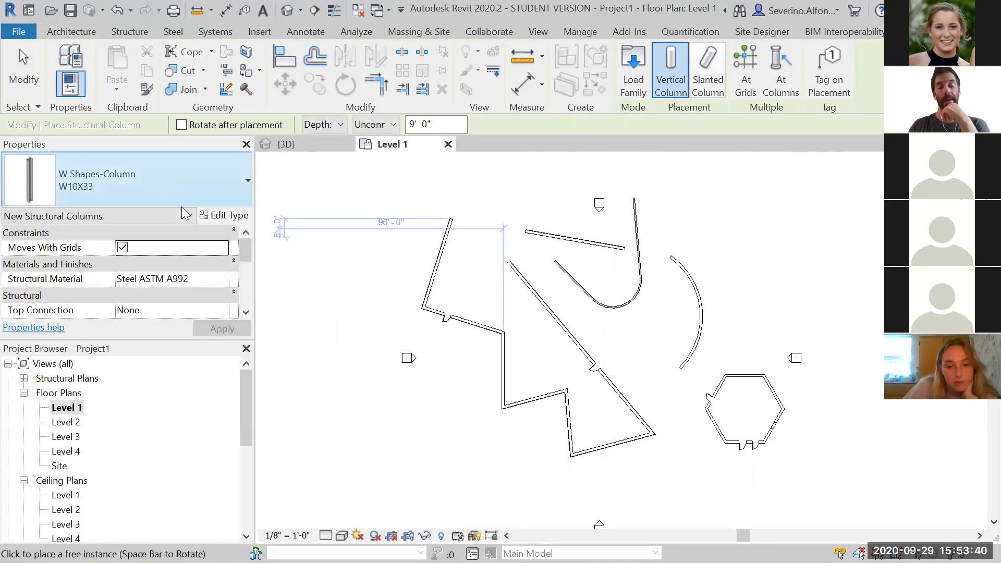
pyautogui.click(327, 127)
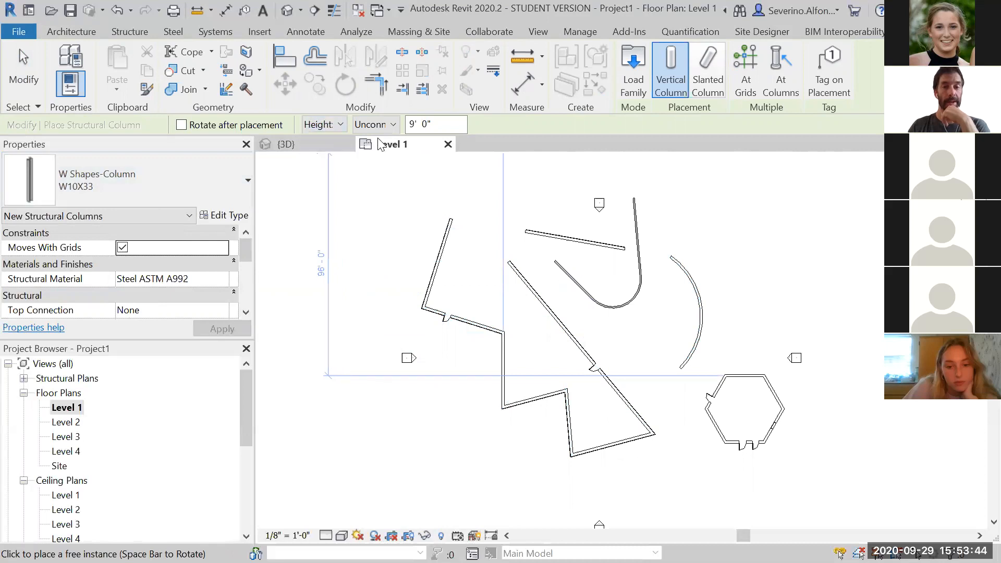
pyautogui.click(380, 125)
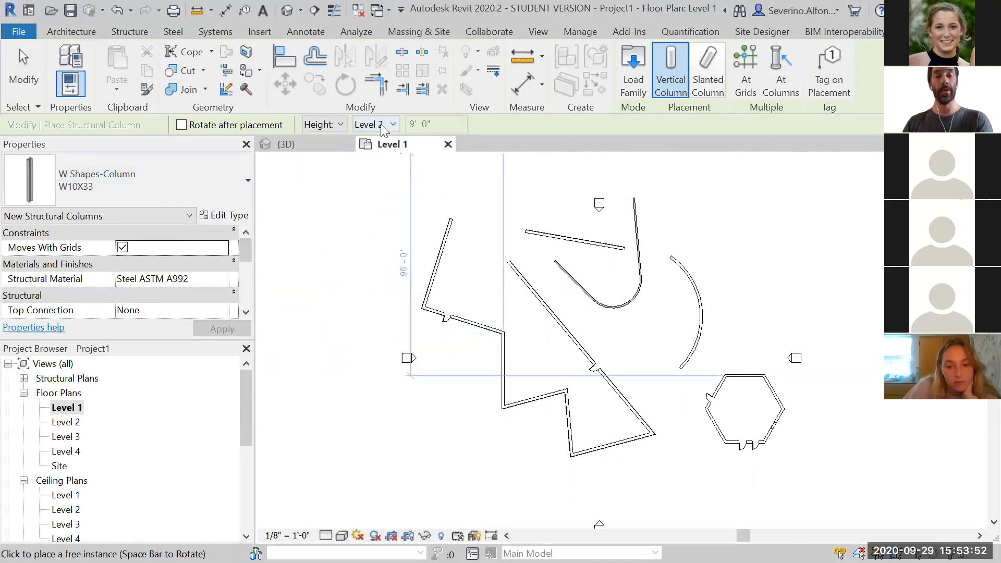
pyautogui.scroll(3, 589, 354)
pyautogui.scroll(2, 577, 311)
pyautogui.click(566, 245)
pyautogui.press('Escape')
pyautogui.press('Escape')
# Delete the placed structural column
pyautogui.scroll(5, 568, 245)
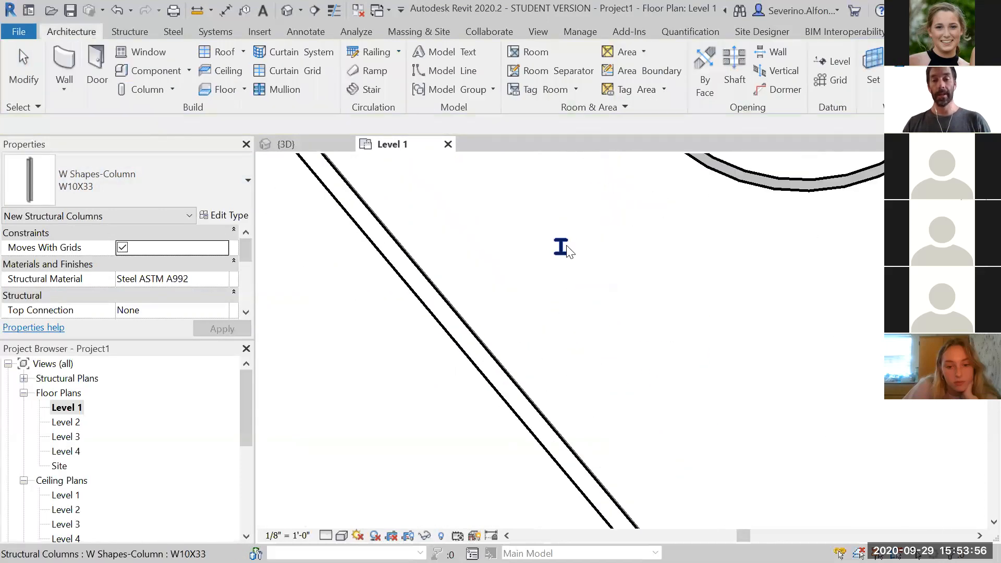
pyautogui.scroll(-5, 592, 358)
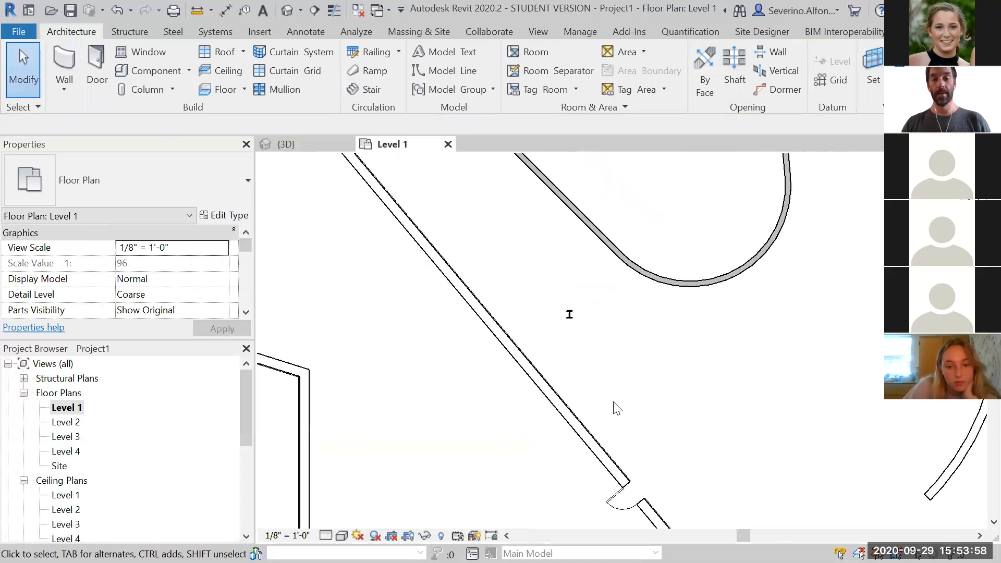
pyautogui.scroll(-1, 603, 368)
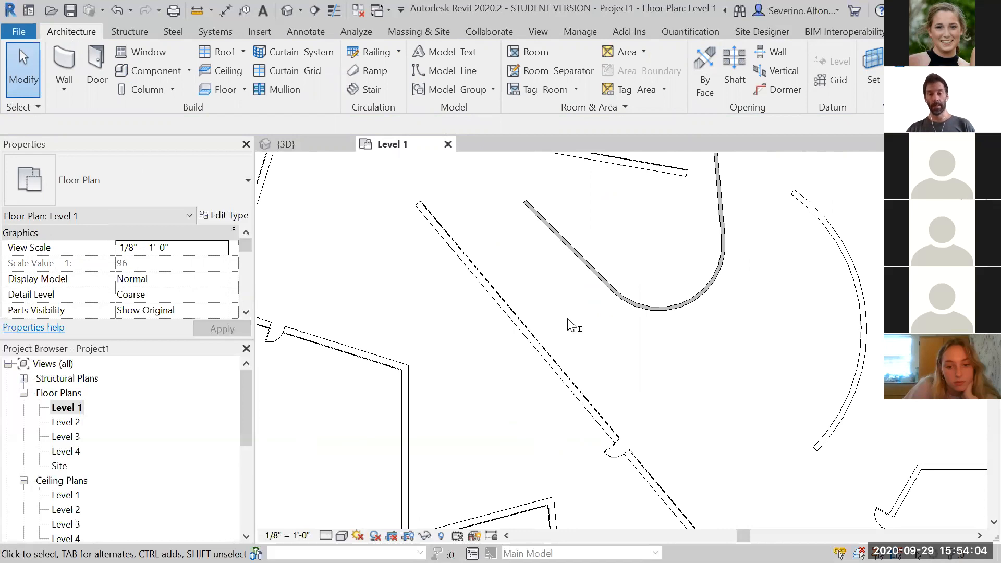
pyautogui.click(605, 355)
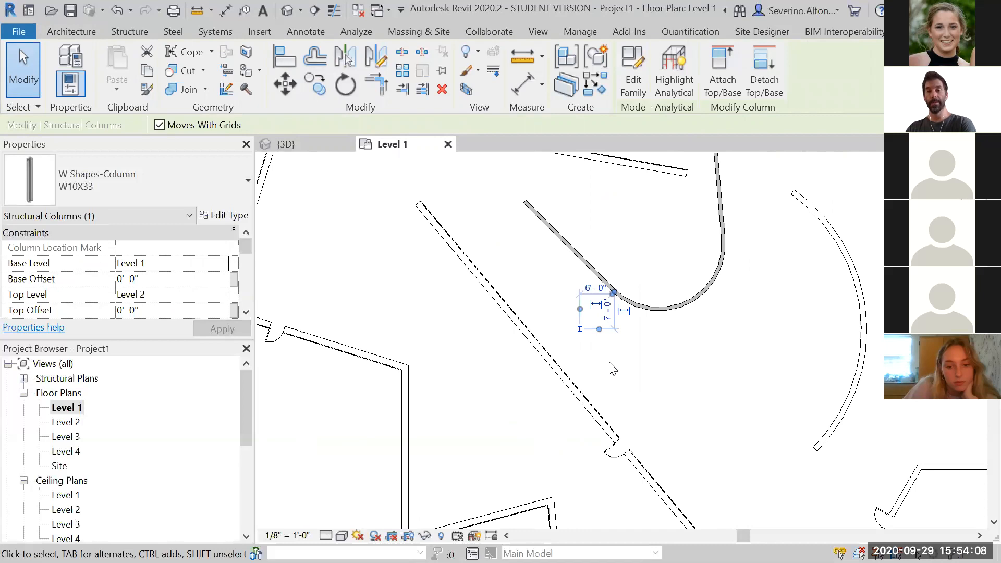
pyautogui.press('Delete')
pyautogui.scroll(-5, 600, 365)
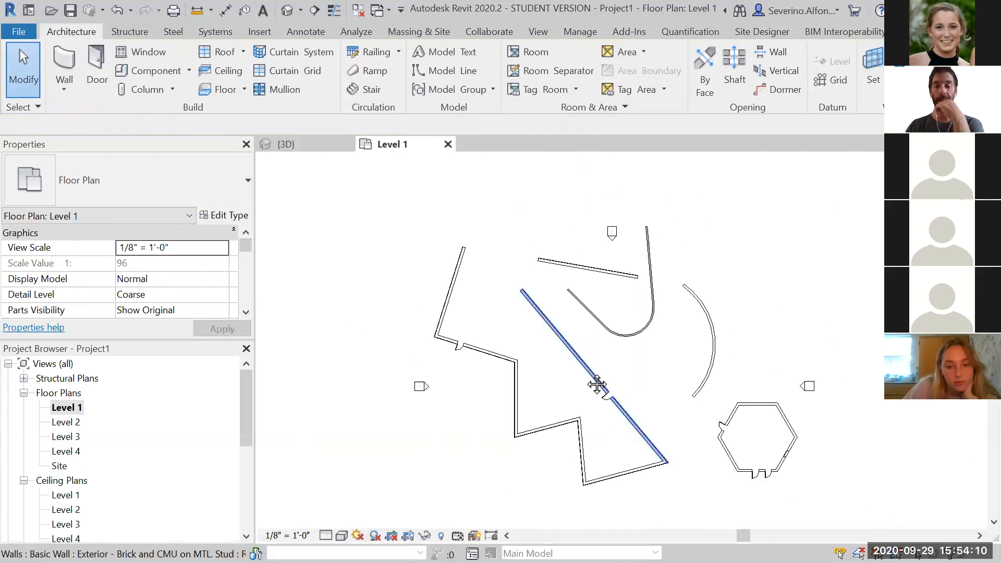
# Draw a vertical grid line crossing the plan west of the angled wall, from above the walls to below them
pyautogui.moveTo(596, 384); pyautogui.dragTo(510, 355, button='middle')
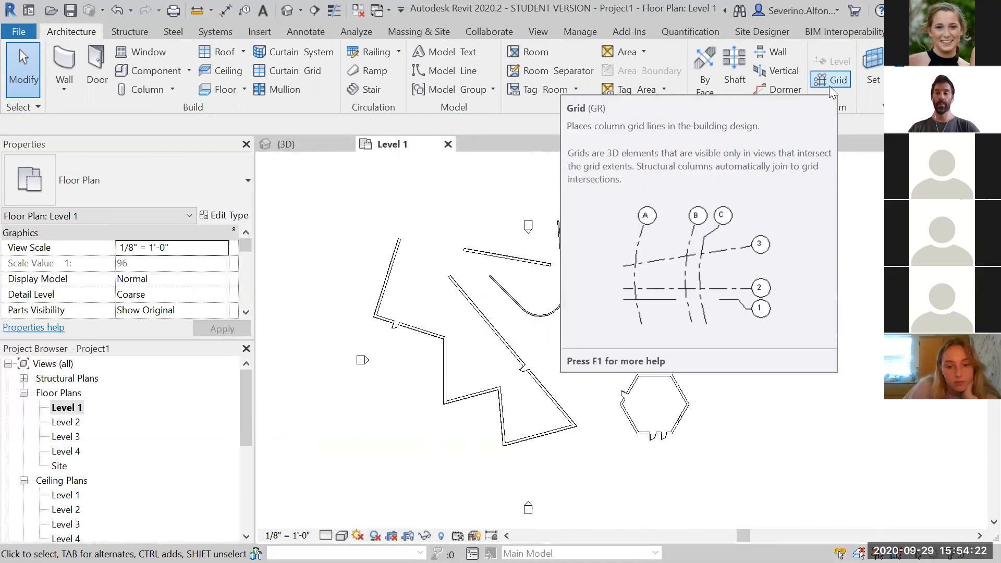
pyautogui.click(829, 81)
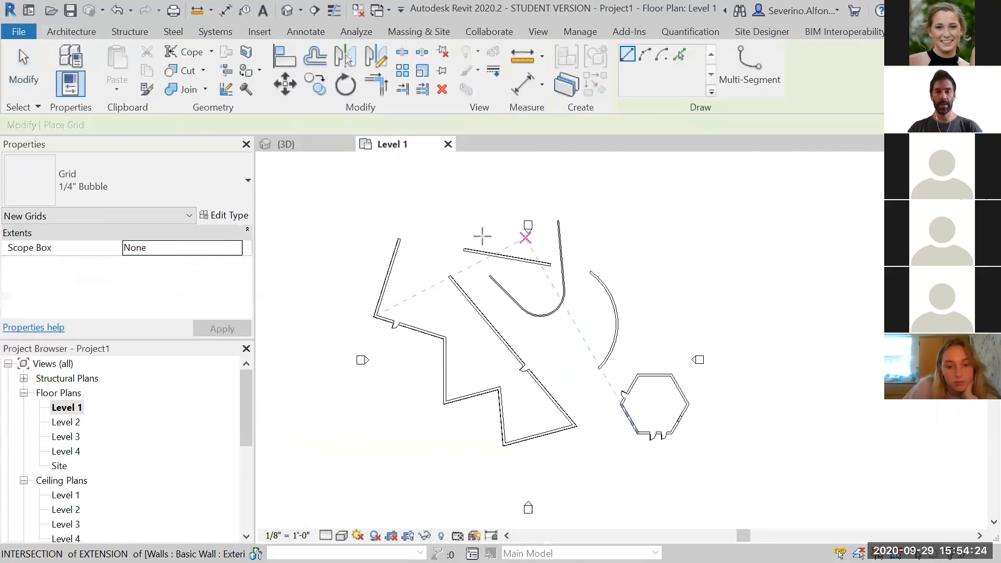
pyautogui.click(431, 183)
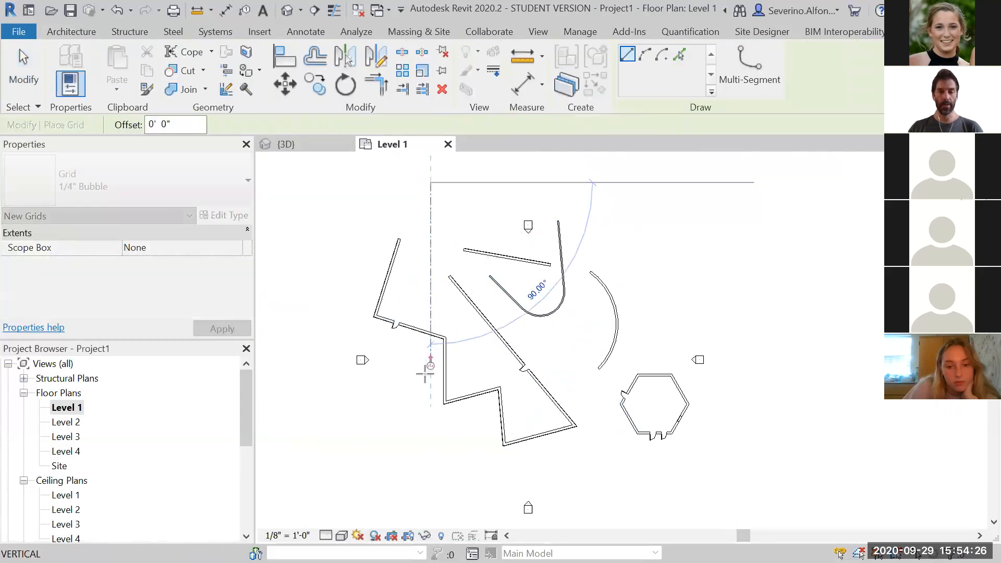
pyautogui.click(423, 493)
pyautogui.press('Escape')
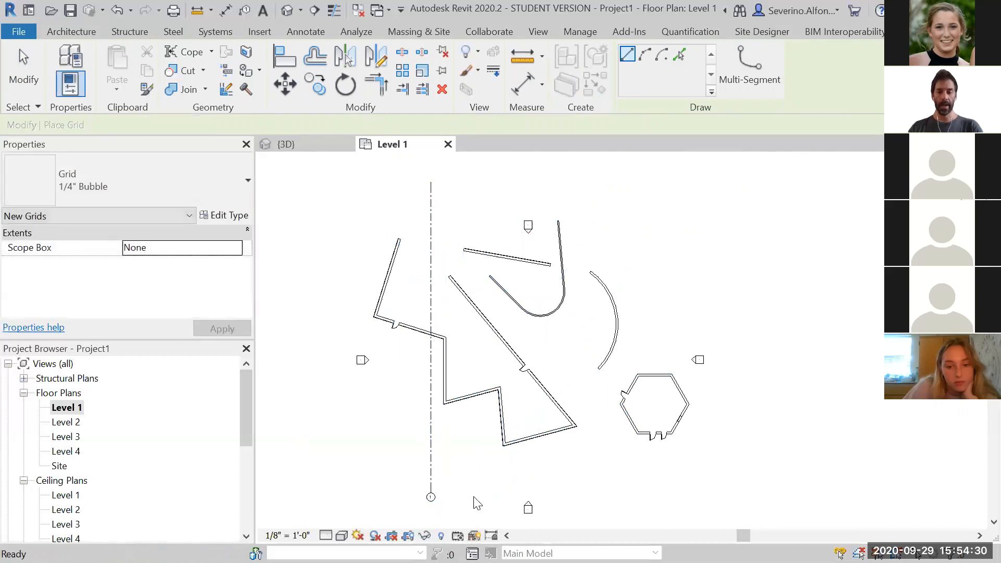
pyautogui.press('Escape')
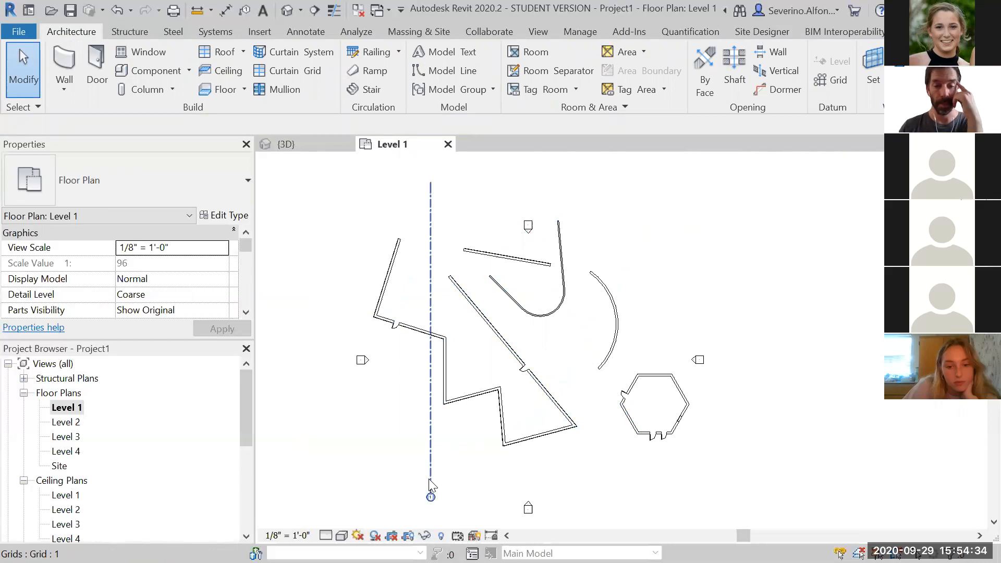
# Copy the grid line 10 feet to the right
pyautogui.scroll(5, 427, 504)
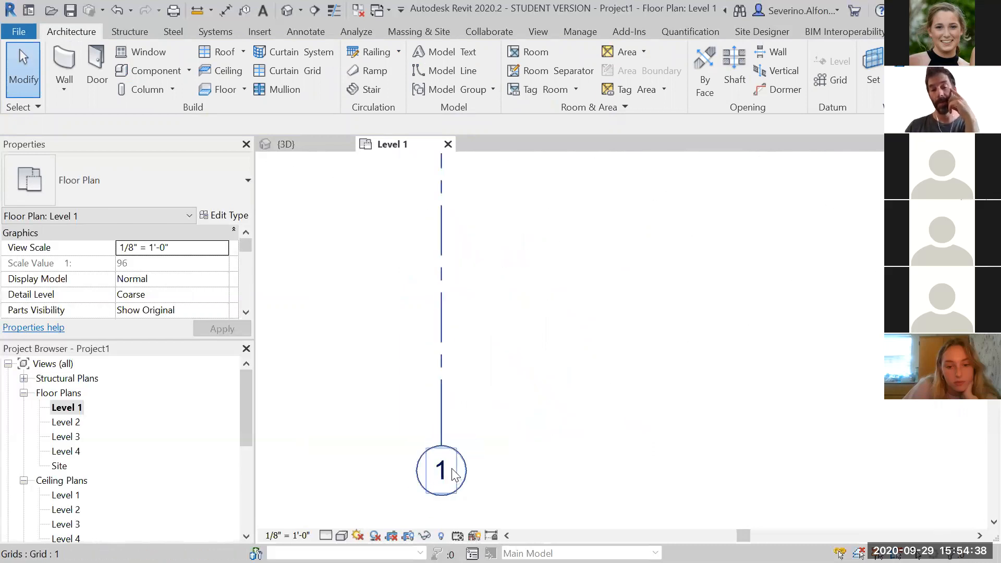
pyautogui.scroll(-4, 454, 472)
pyautogui.click(468, 401)
pyautogui.scroll(1, 476, 408)
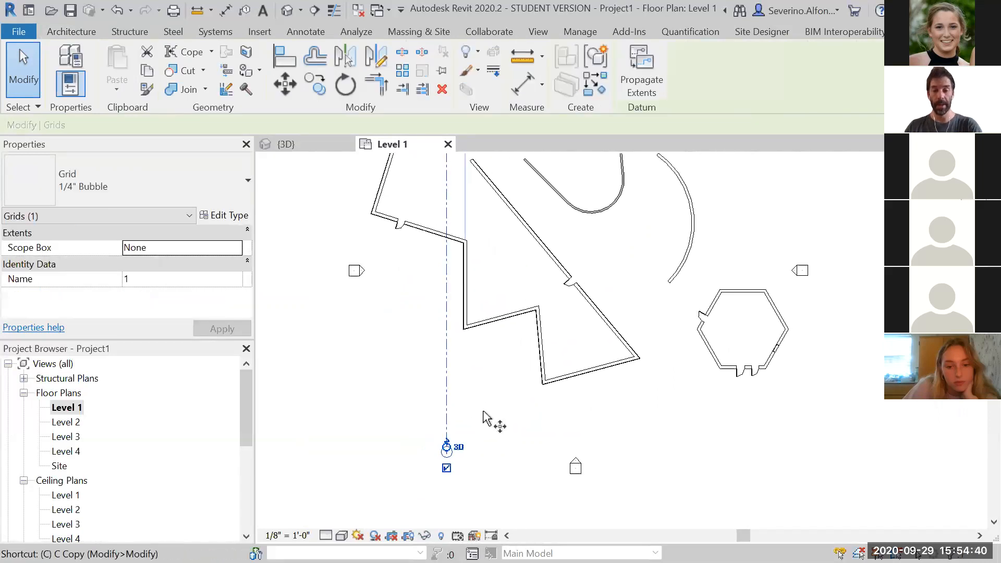
pyautogui.press('c')
pyautogui.click(487, 411)
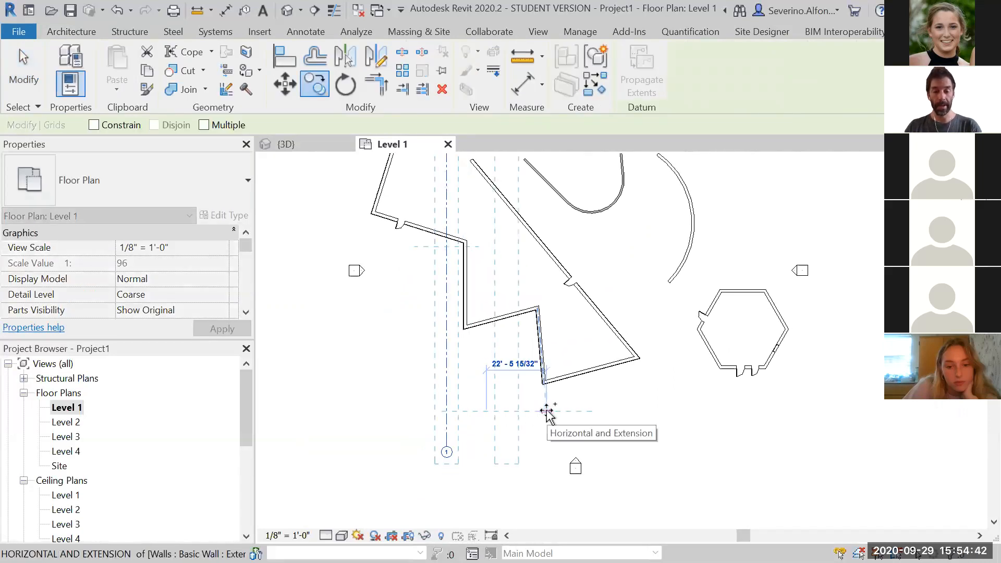
pyautogui.write('10')
pyautogui.press('Return')
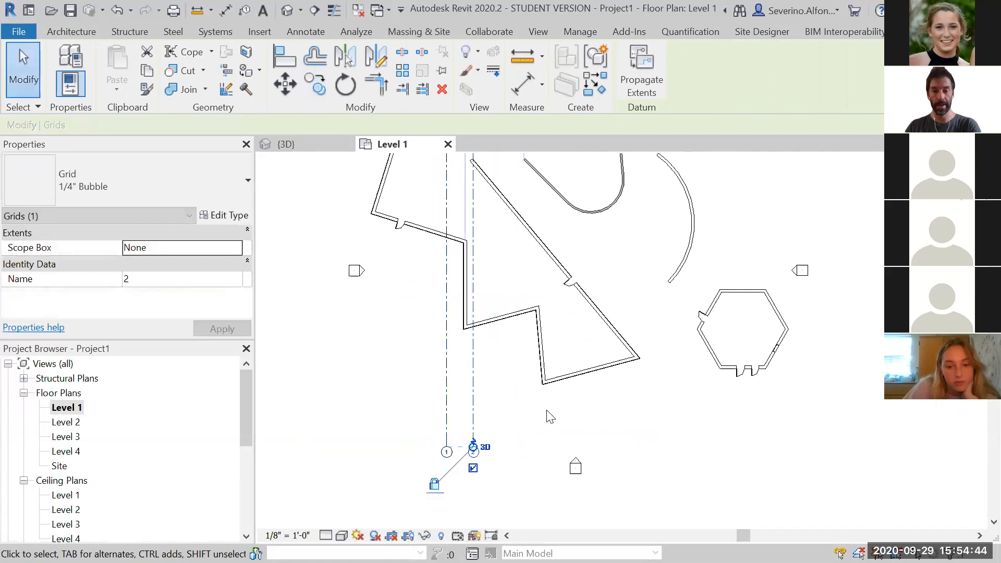
# Shorten the copied grid line by moving its upper end down toward the lower end
pyautogui.scroll(6, 477, 461)
pyautogui.scroll(2, 480, 458)
pyautogui.press('Escape')
pyautogui.scroll(-8, 542, 418)
pyautogui.moveTo(546, 450); pyautogui.dragTo(451, 555, button='middle')
pyautogui.scroll(-1, 480, 500)
pyautogui.moveTo(464, 460); pyautogui.dragTo(460, 423, button='middle')
pyautogui.click(444, 389)
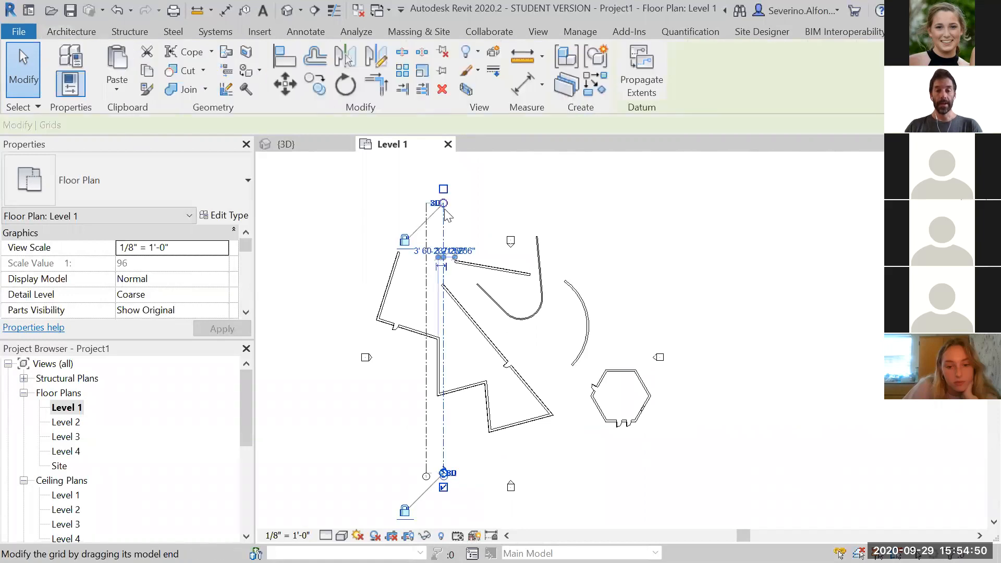
pyautogui.moveTo(447, 382); pyautogui.dragTo(449, 429)
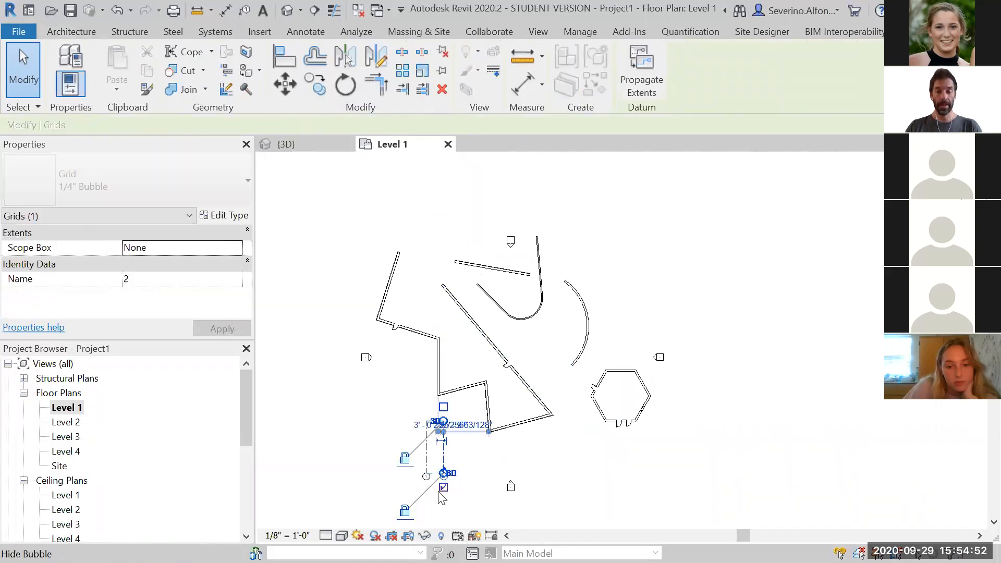
# Delete both grid lines
pyautogui.scroll(3, 426, 467)
pyautogui.click(440, 406)
pyautogui.click(468, 398)
pyautogui.scroll(-2, 467, 398)
pyautogui.click(491, 382)
pyautogui.press('Escape')
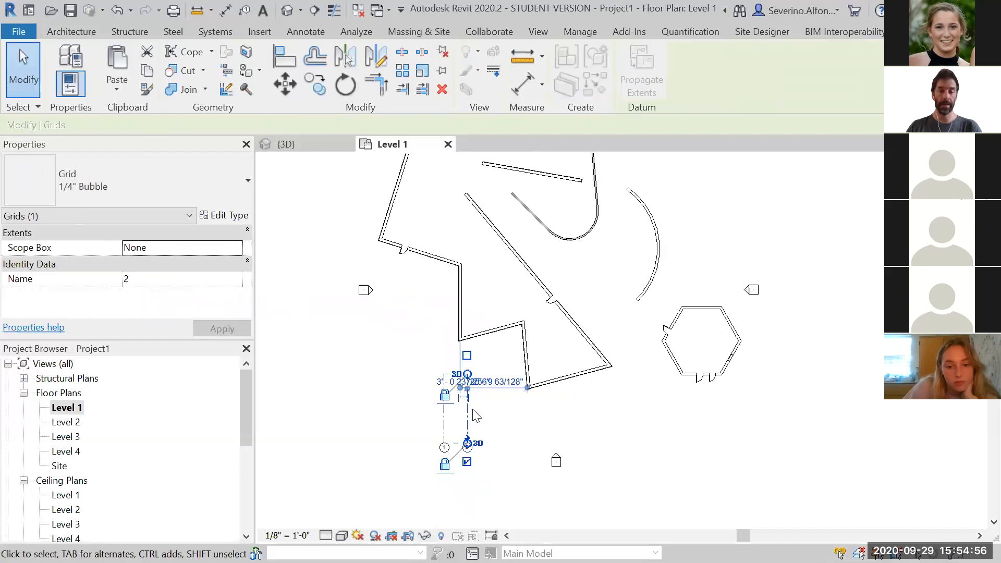
pyautogui.press('Escape')
pyautogui.click(467, 397)
pyautogui.scroll(-1, 505, 345)
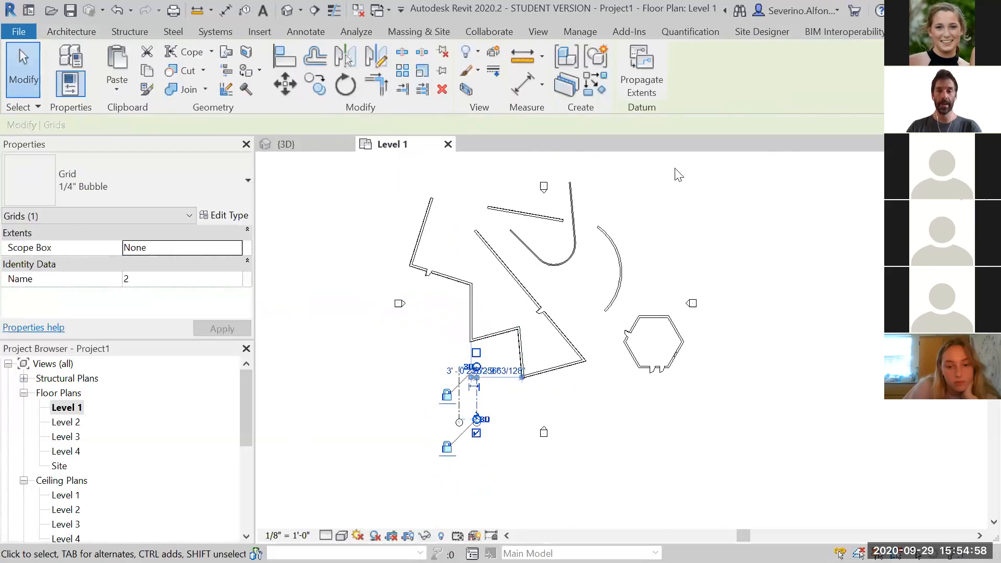
pyautogui.click(677, 171)
pyautogui.click(479, 398)
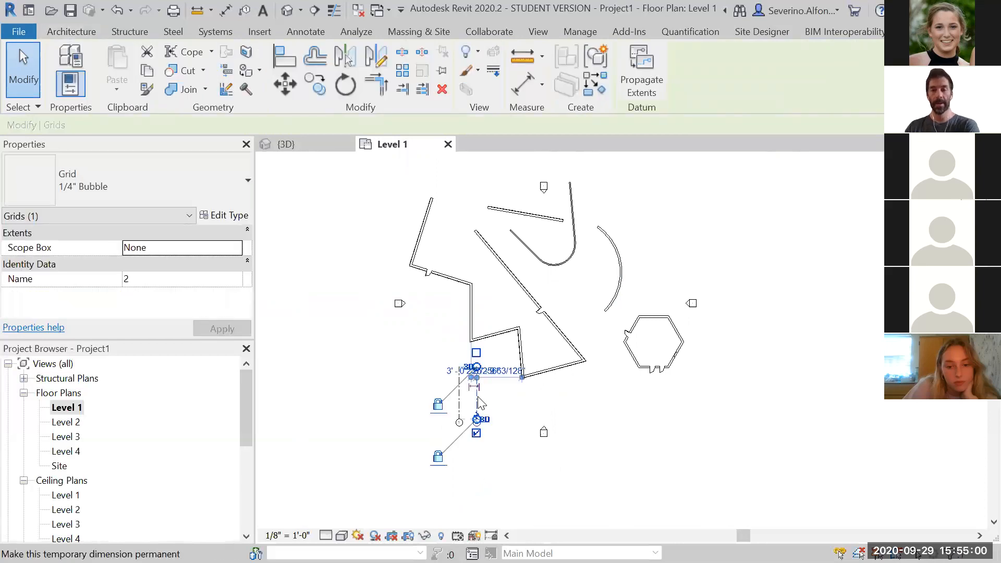
pyautogui.press('Delete')
pyautogui.click(459, 398)
pyautogui.press('Delete')
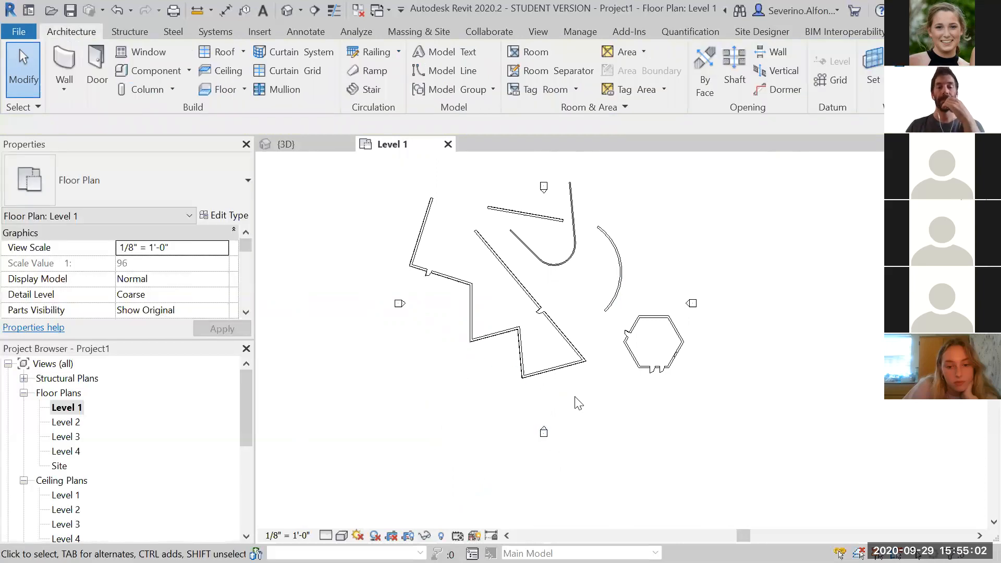
# Open the default 3D view and orbit and zoom around the model to inspect the upper floor slab
pyautogui.scroll(-1, 579, 404)
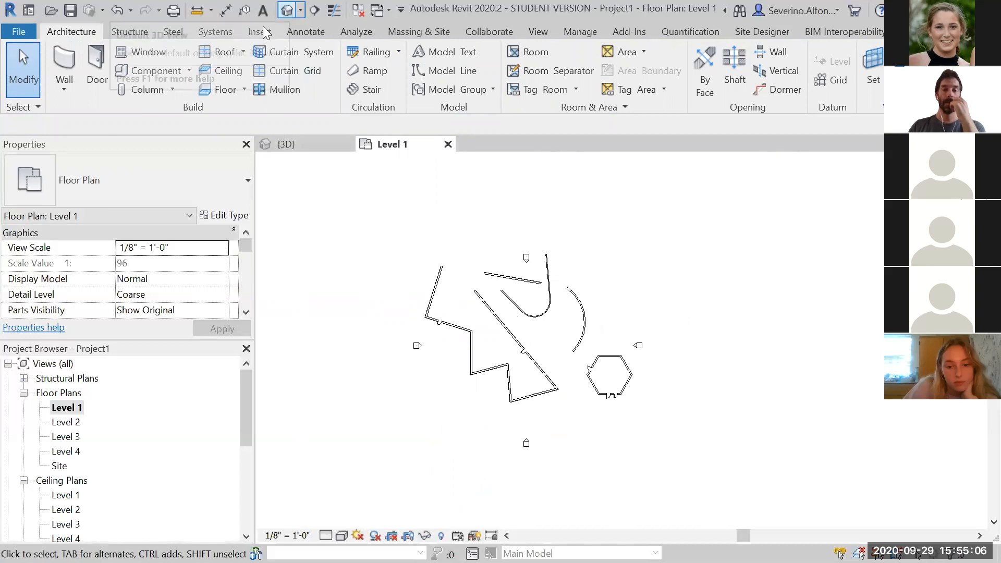
pyautogui.click(286, 11)
pyautogui.scroll(-4, 603, 310)
pyautogui.moveTo(625, 307); pyautogui.dragTo(610, 415, button='middle')
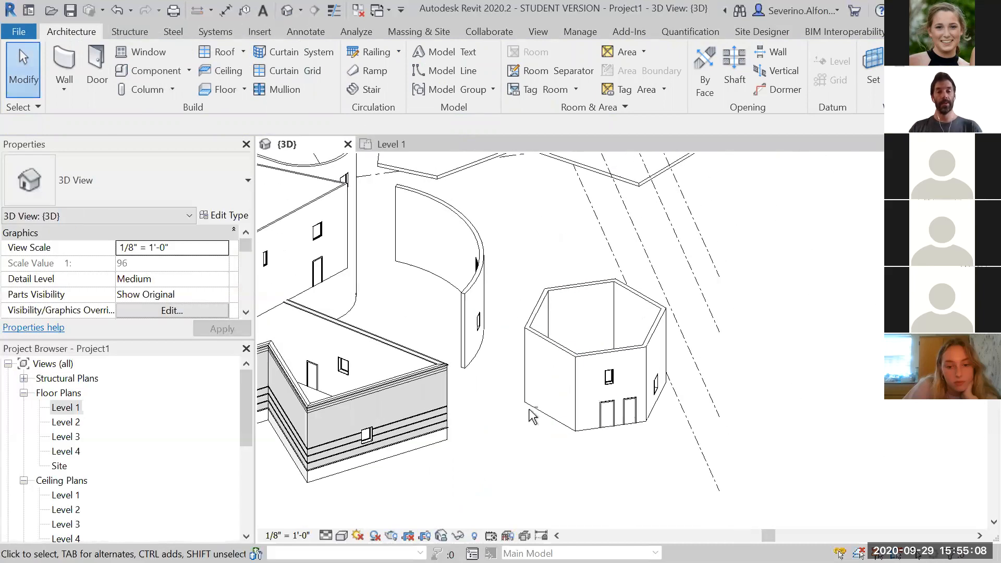
pyautogui.keyDown('shift'); pyautogui.moveTo(530, 409); pyautogui.dragTo(660, 526, button='middle'); pyautogui.keyUp('shift')
pyautogui.scroll(-2, 538, 370)
pyautogui.moveTo(558, 378); pyautogui.dragTo(702, 417, button='middle')
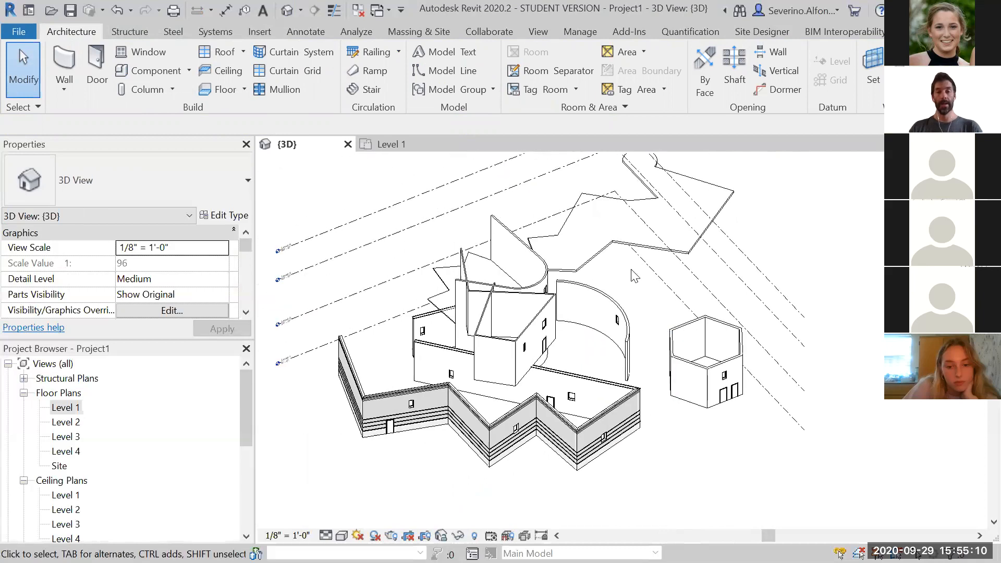
pyautogui.keyDown('shift'); pyautogui.moveTo(803, 263); pyautogui.dragTo(620, 348, button='middle'); pyautogui.keyUp('shift')
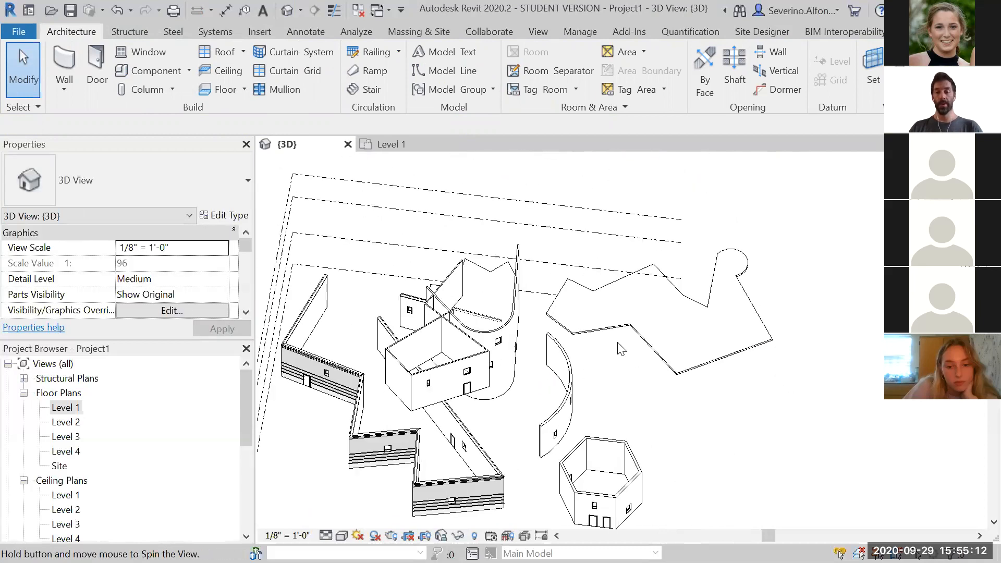
pyautogui.scroll(3, 620, 349)
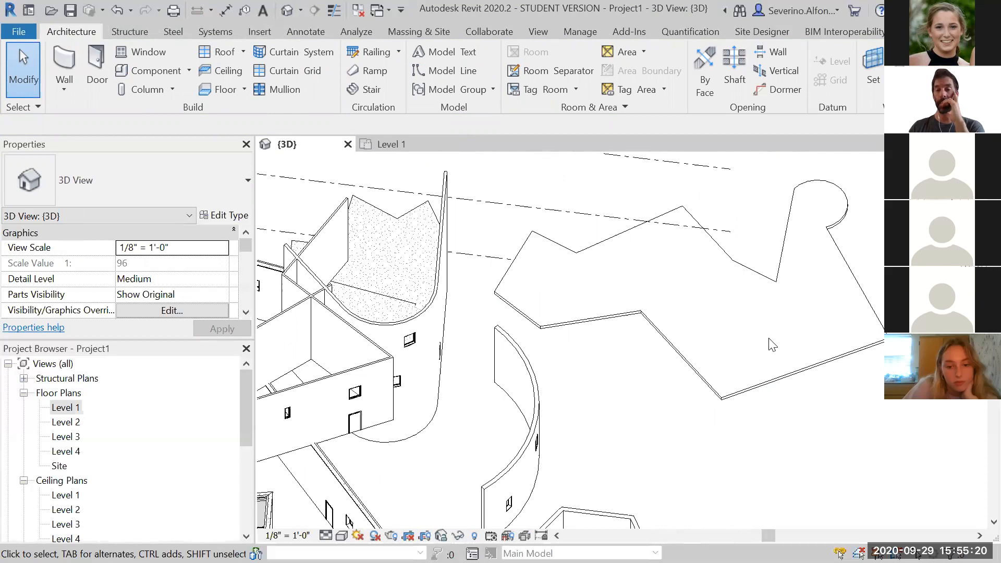
pyautogui.moveTo(652, 345); pyautogui.dragTo(615, 353, button='middle')
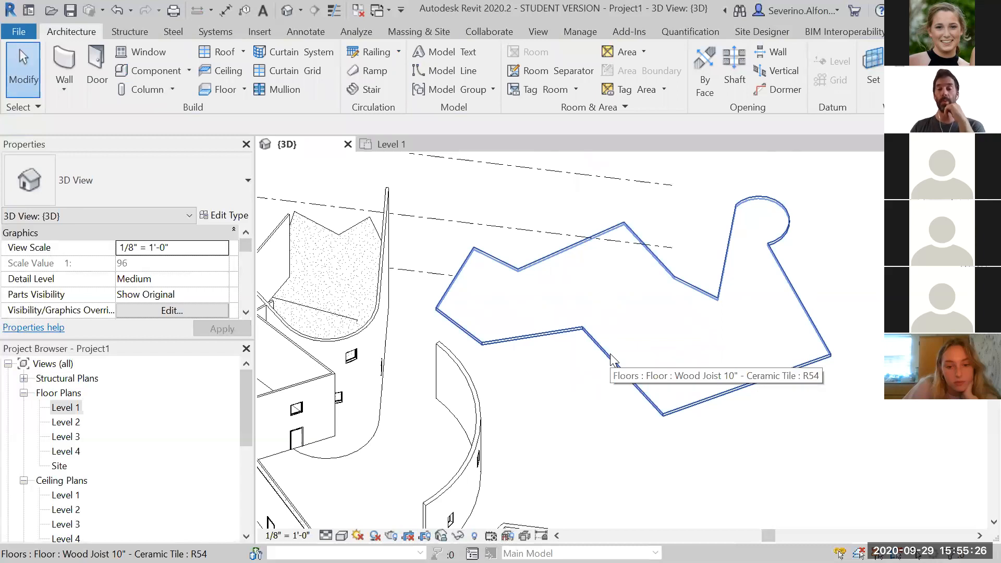
# Select the Wood Joist 10" - Ceramic Tile floor and enter its boundary sketch mode
pyautogui.click(610, 354)
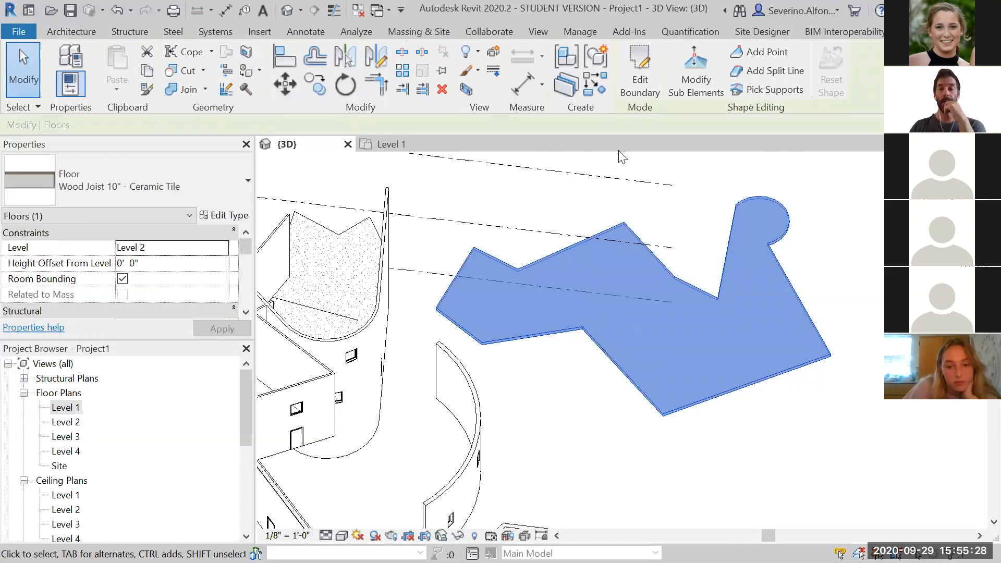
pyautogui.doubleClick(607, 355)
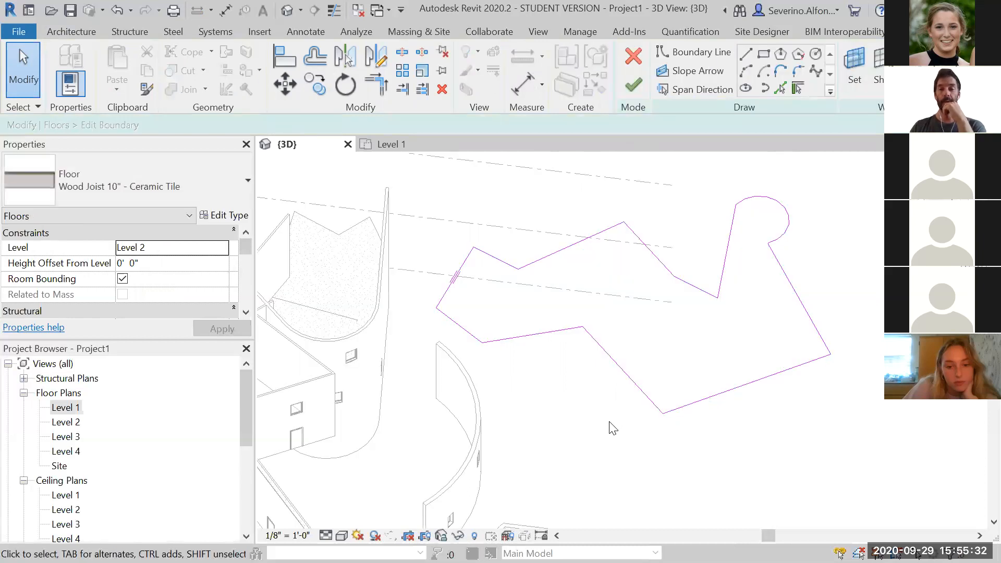
pyautogui.moveTo(608, 425); pyautogui.dragTo(549, 460, button='middle')
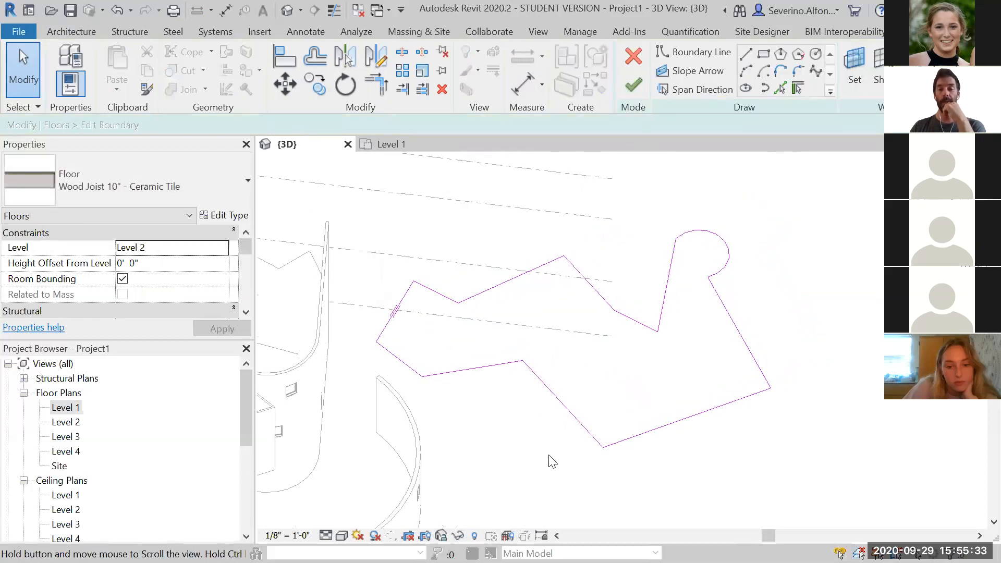
pyautogui.click(764, 53)
pyautogui.click(600, 356)
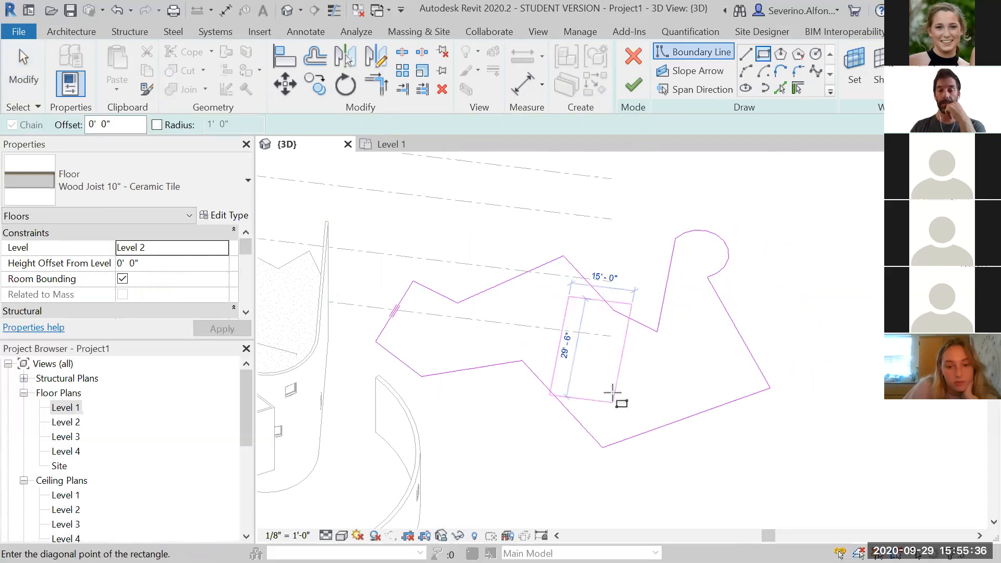
pyautogui.press('Escape')
pyautogui.press('Escape')
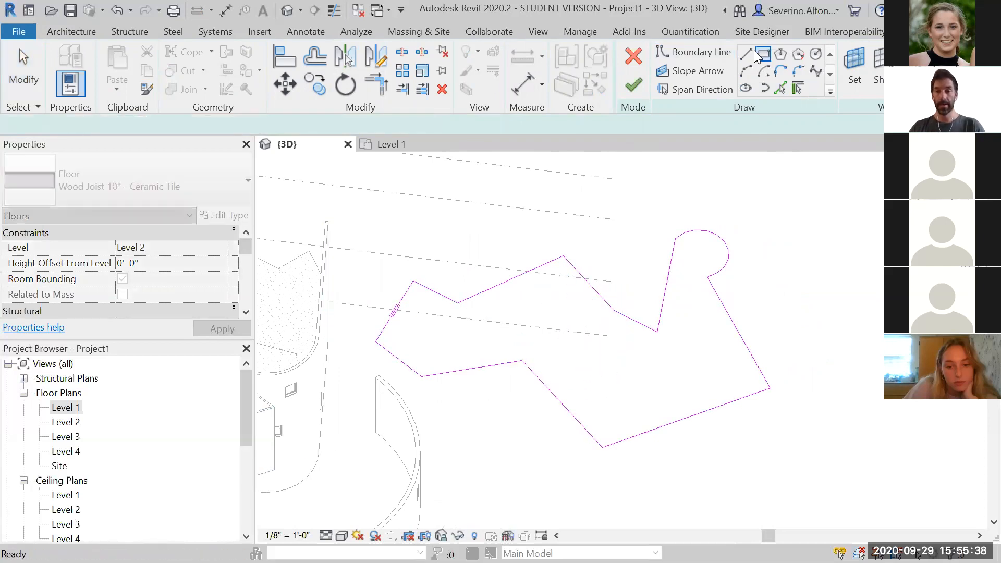
# Sketch a closed rectangular opening inside the floor boundary with boundary lines and finish the sketch
pyautogui.click(746, 54)
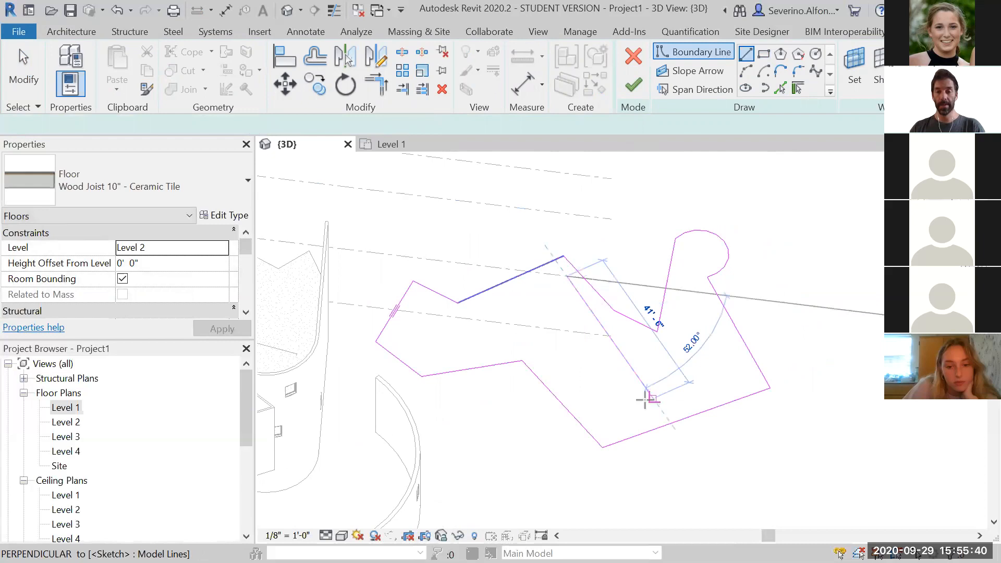
pyautogui.click(599, 416)
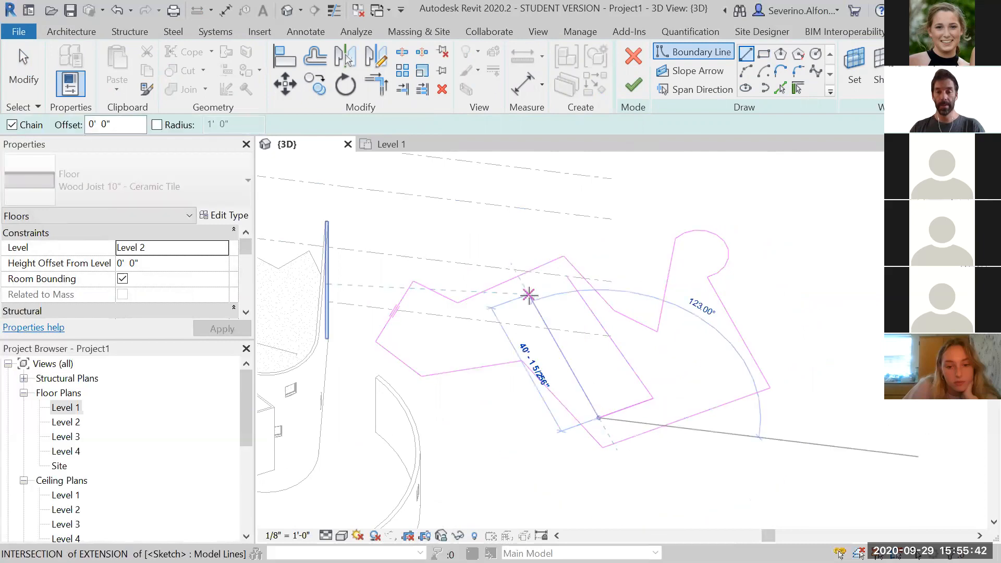
pyautogui.click(516, 299)
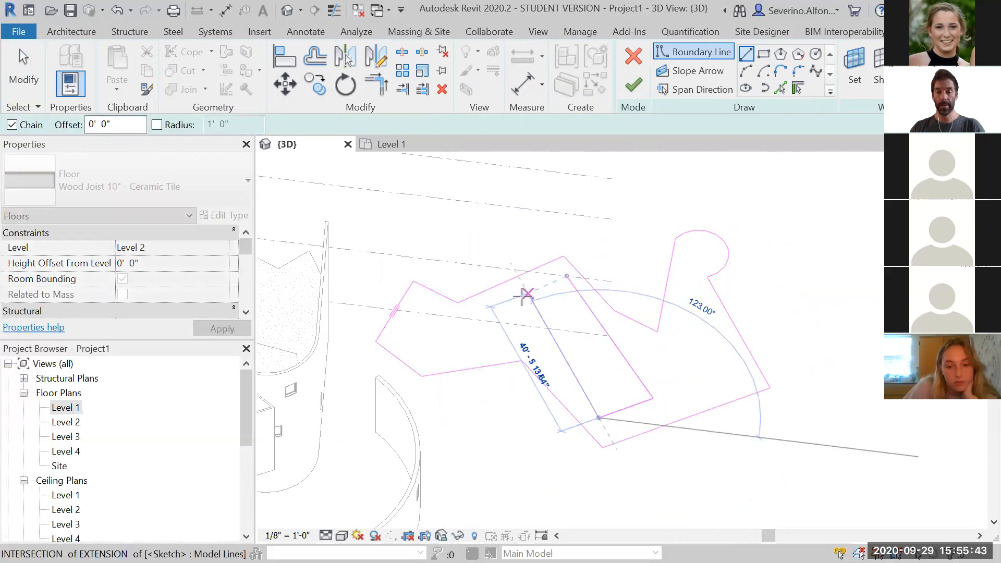
pyautogui.click(567, 276)
pyautogui.press('Escape')
pyautogui.press('Escape')
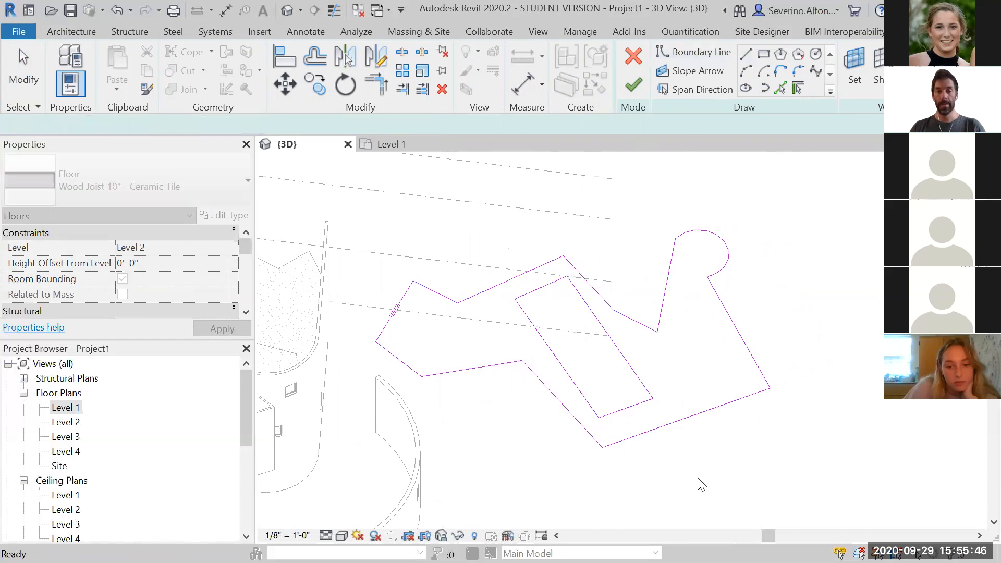
pyautogui.scroll(2, 652, 365)
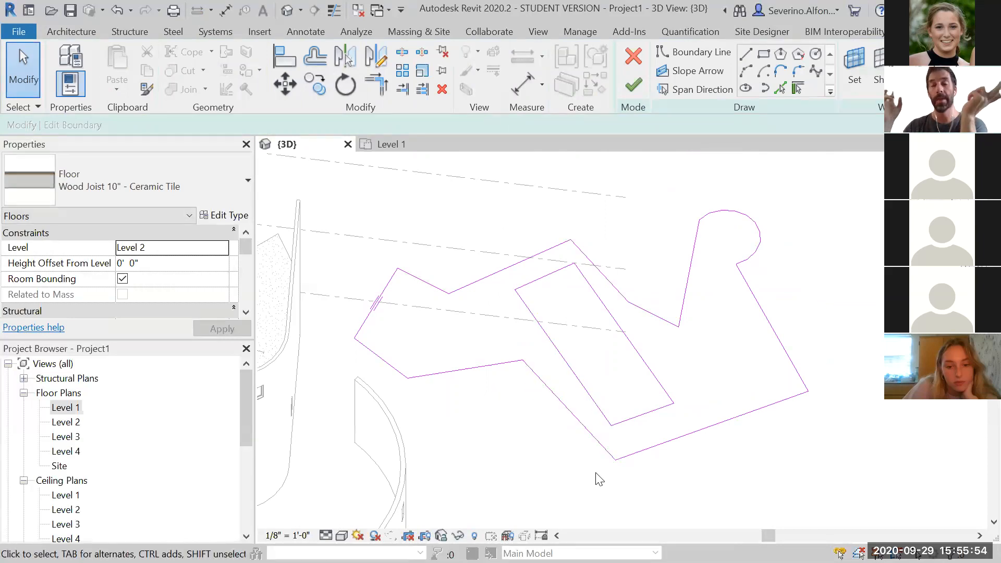
pyautogui.scroll(2, 568, 352)
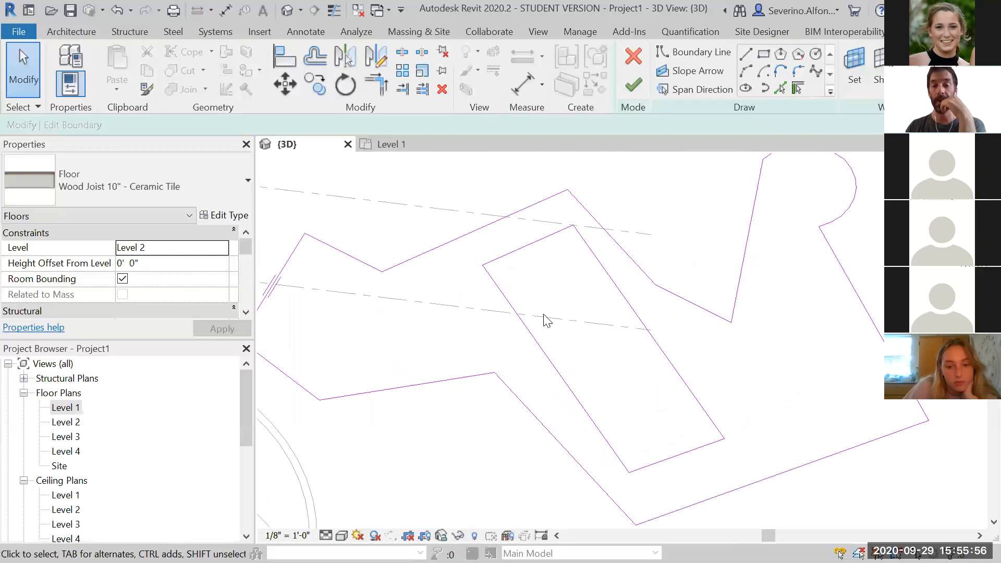
pyautogui.click(634, 85)
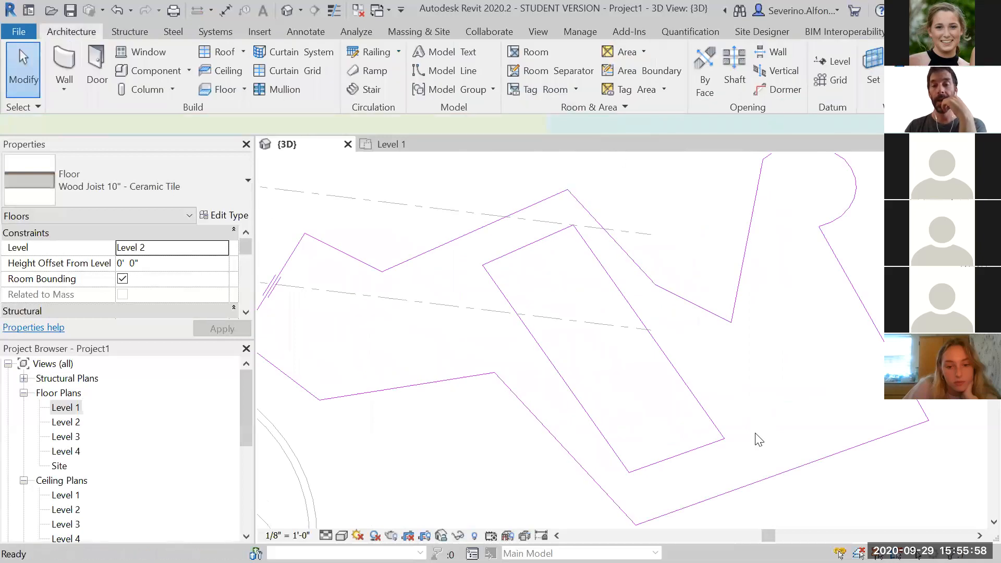
pyautogui.press('Escape')
# Edit the floor boundary again to shrink the rectangular opening by moving its edges, then finish the sketch
pyautogui.scroll(-2, 887, 289)
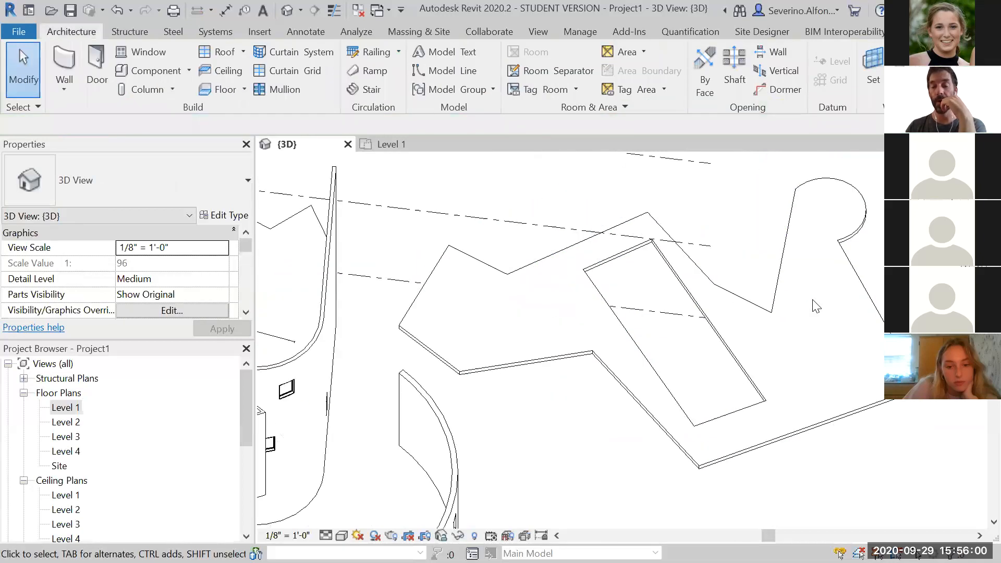
pyautogui.keyDown('shift'); pyautogui.moveTo(705, 384); pyautogui.dragTo(564, 139, button='middle'); pyautogui.keyUp('shift')
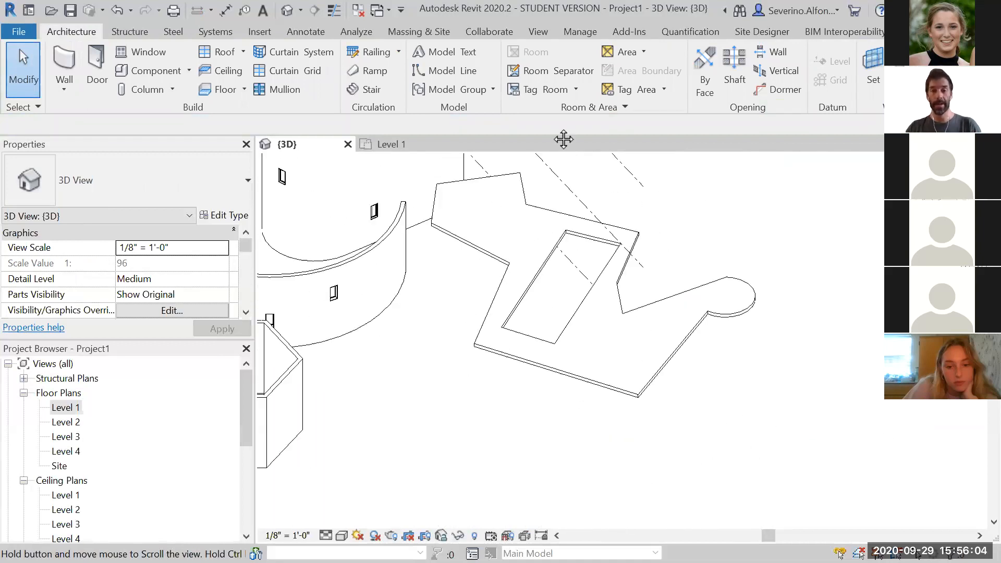
pyautogui.moveTo(603, 358); pyautogui.dragTo(583, 340, button='middle')
pyautogui.click(583, 338)
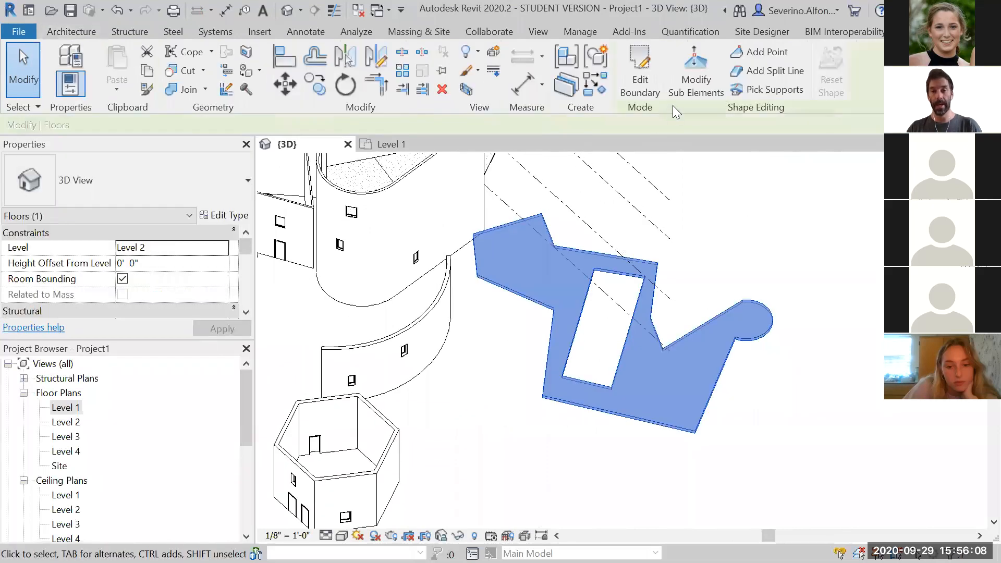
pyautogui.click(640, 76)
pyautogui.scroll(2, 616, 364)
pyautogui.moveTo(625, 345); pyautogui.dragTo(590, 342)
pyautogui.moveTo(603, 245); pyautogui.dragTo(577, 329)
pyautogui.click(570, 474)
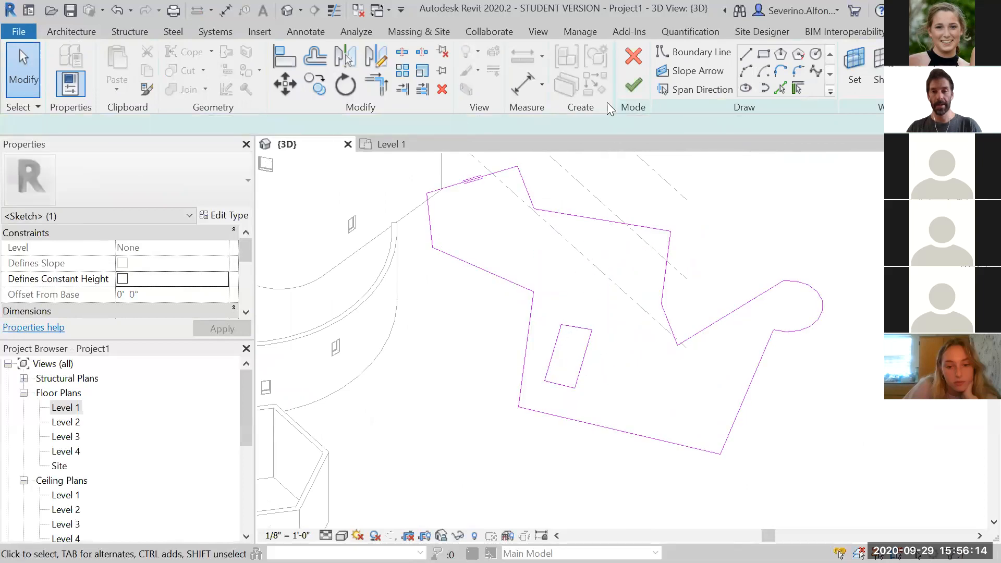
pyautogui.click(630, 86)
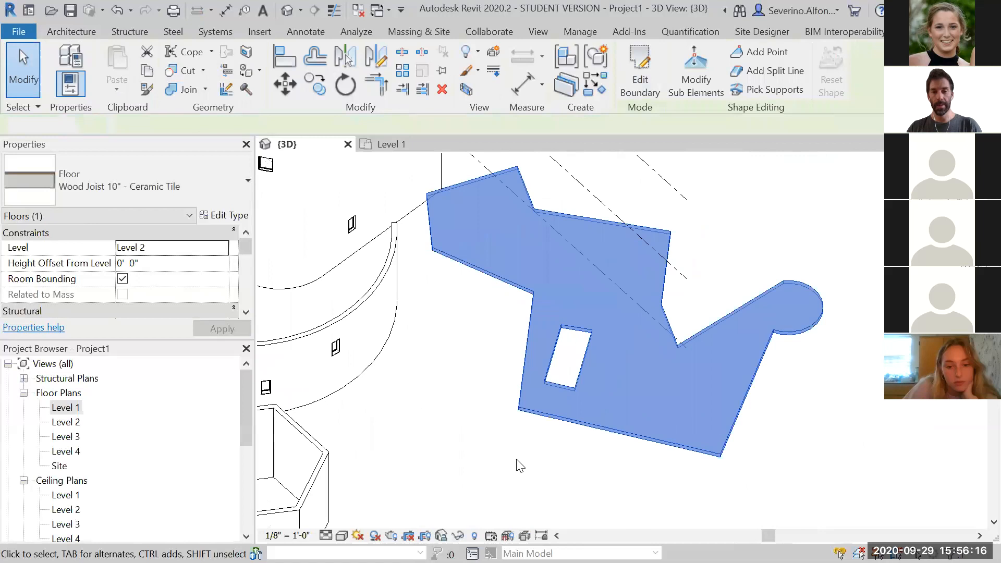
# Deselect the floor and orbit the 3D view to review the floor with its opening
pyautogui.click(520, 466)
pyautogui.scroll(3, 527, 433)
pyautogui.scroll(-5, 541, 398)
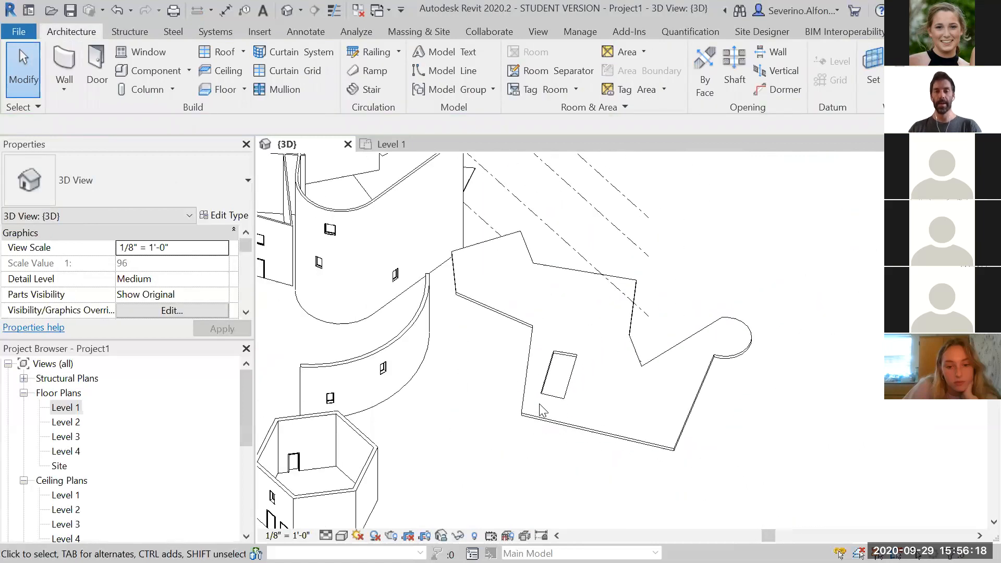
pyautogui.keyDown('shift'); pyautogui.moveTo(414, 396); pyautogui.dragTo(465, 402, button='middle'); pyautogui.keyUp('shift')
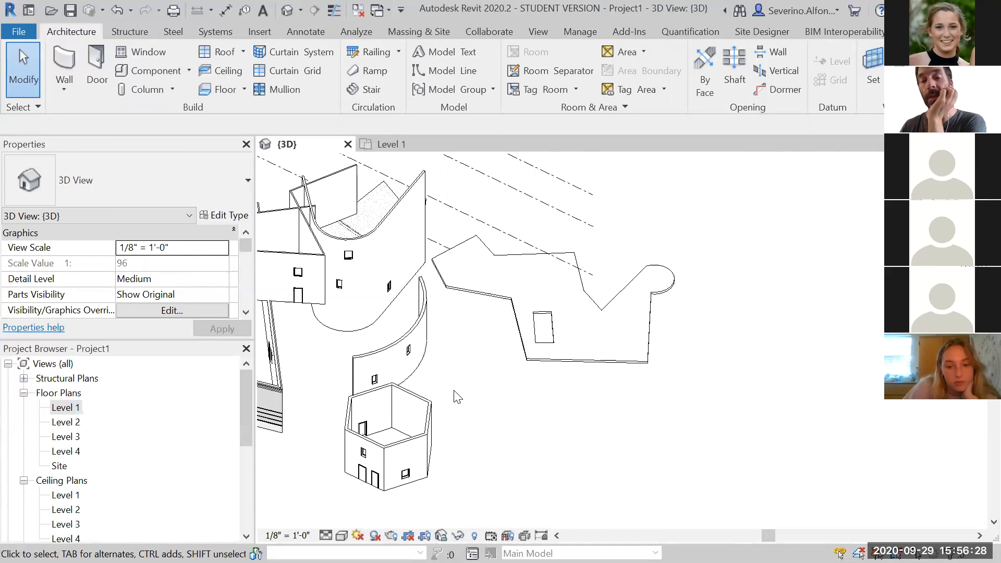
pyautogui.click(559, 365)
pyautogui.click(536, 415)
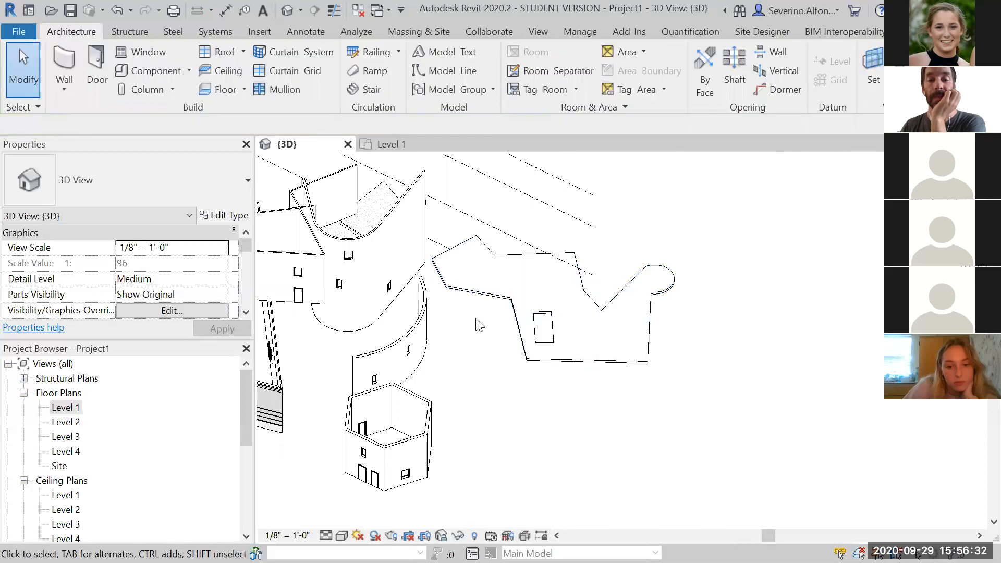
pyautogui.scroll(-2, 474, 320)
pyautogui.moveTo(471, 322); pyautogui.dragTo(606, 337, button='middle')
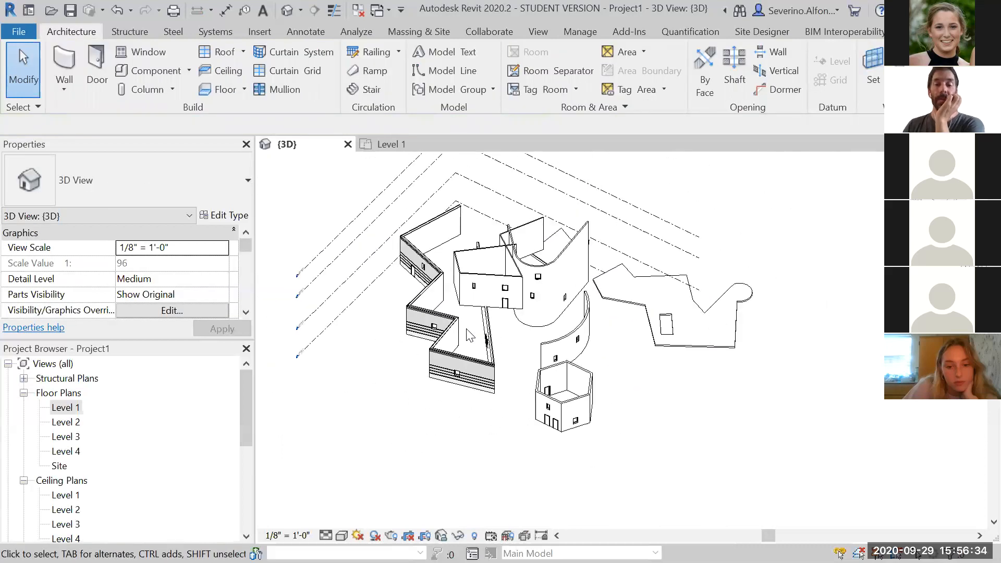
pyautogui.keyDown('shift'); pyautogui.moveTo(581, 384); pyautogui.dragTo(684, 405, button='middle'); pyautogui.keyUp('shift')
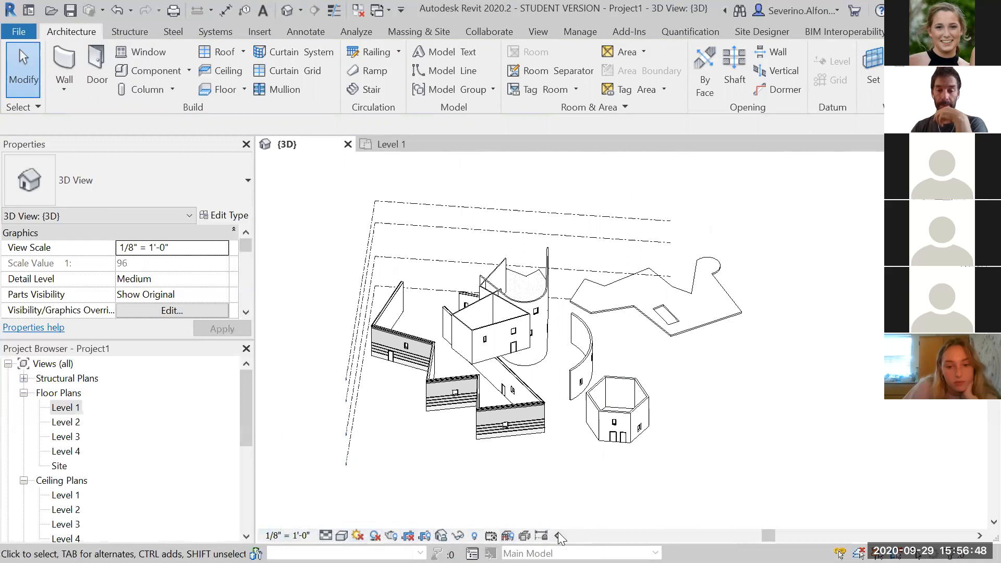
pyautogui.moveTo(740, 391); pyautogui.dragTo(733, 384, button='middle')
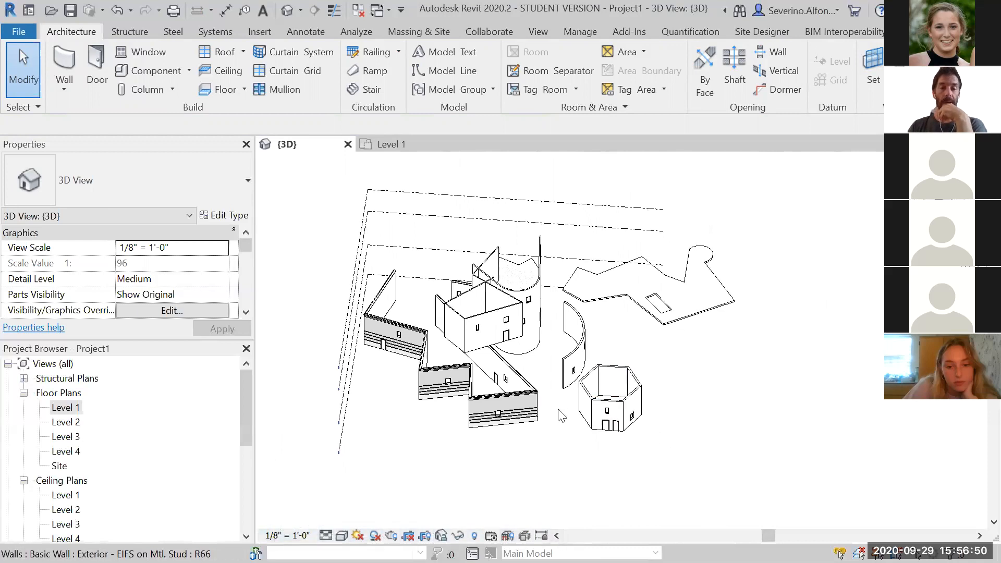
# Switch to the Level 1 floor plan, open the DWG export dialog from CAD Formats, and close it
pyautogui.doubleClick(65, 408)
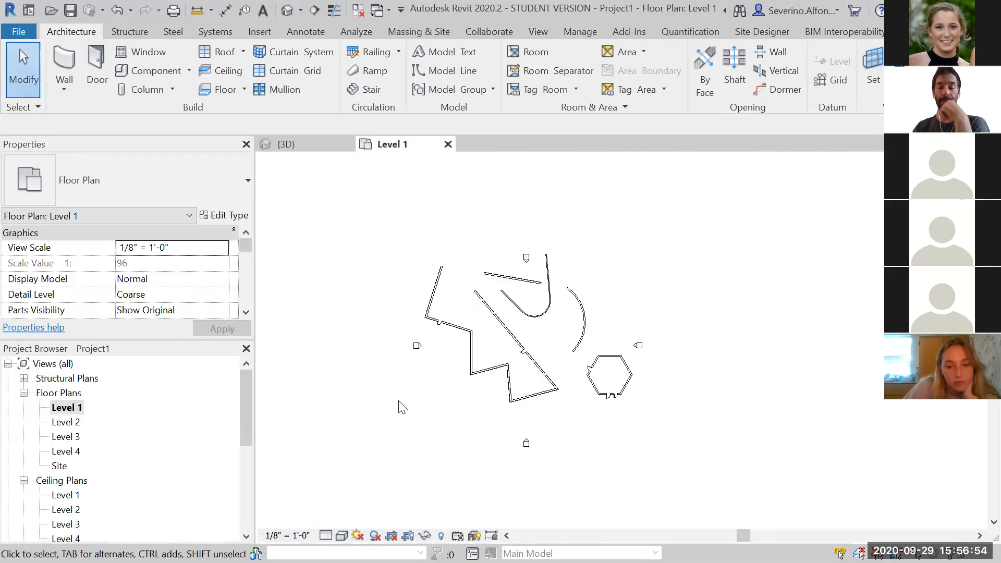
pyautogui.scroll(2, 408, 405)
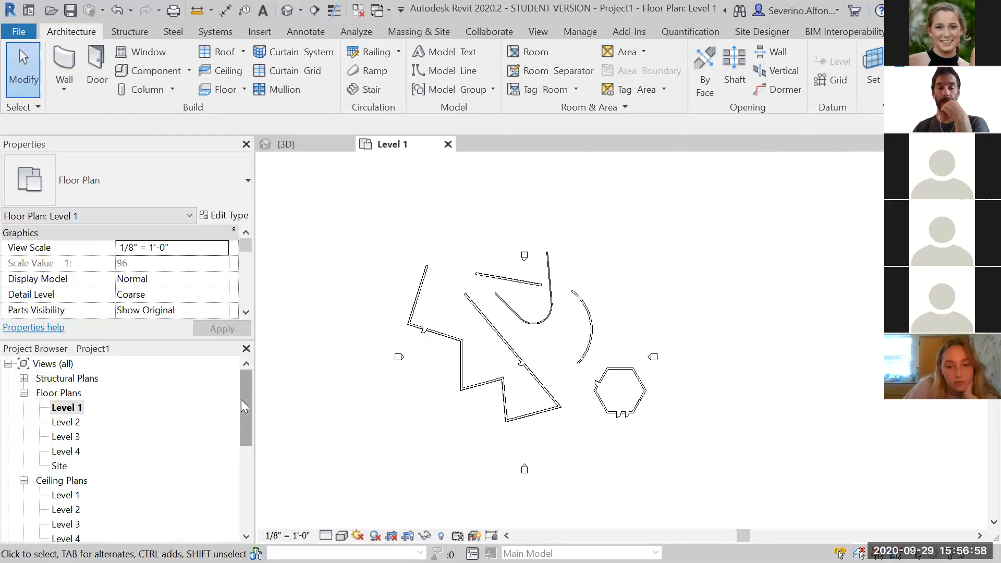
pyautogui.click(16, 31)
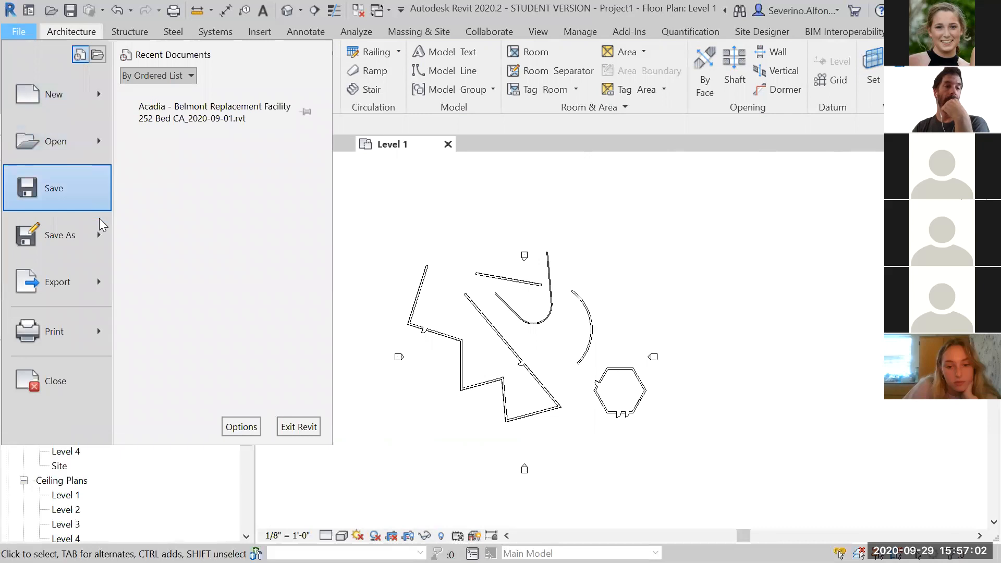
pyautogui.moveTo(97, 283)
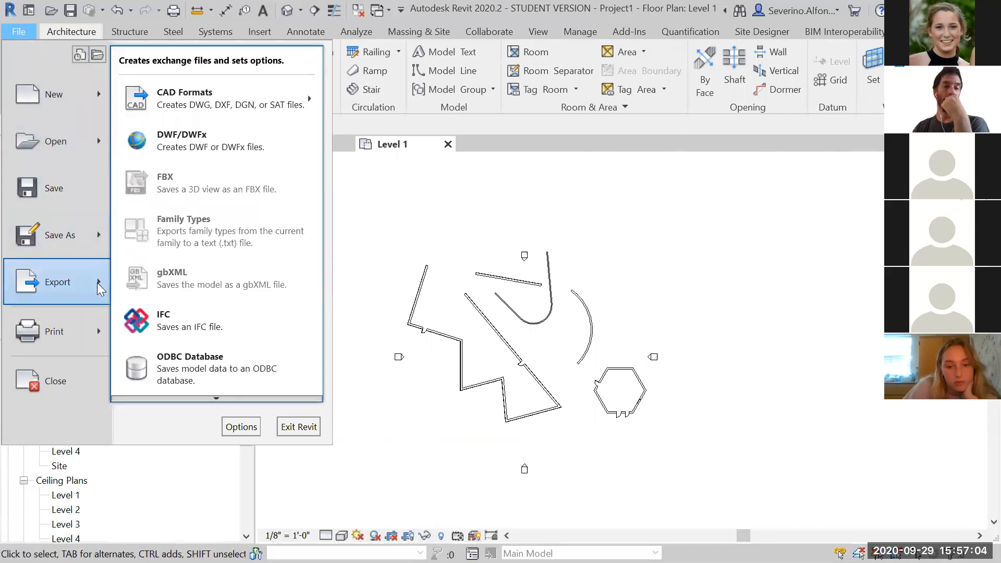
pyautogui.moveTo(241, 110)
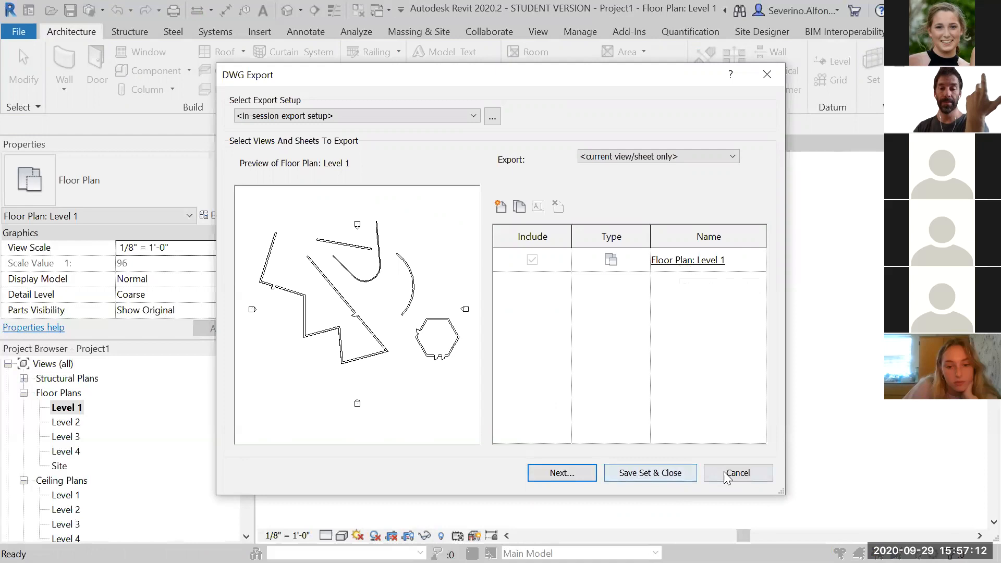
pyautogui.click(768, 74)
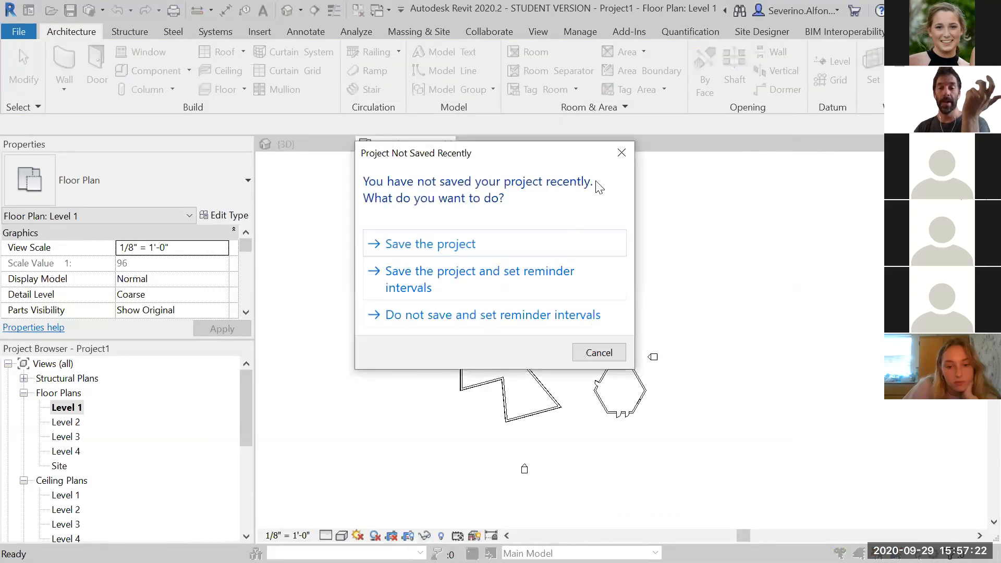
# Dismiss the save reminder, then open the Print dialog to review its printer and range settings and close it
pyautogui.click(621, 152)
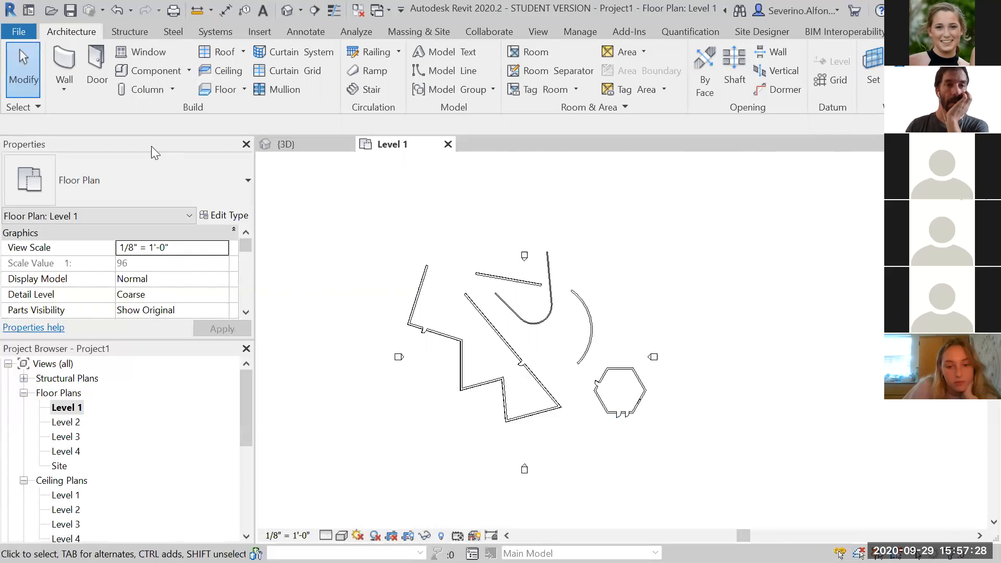
pyautogui.click(19, 32)
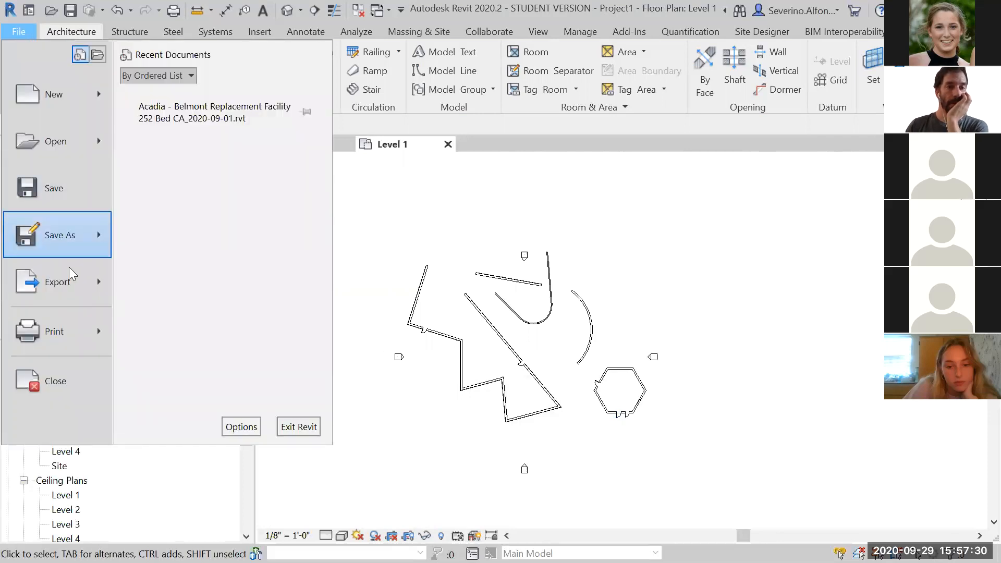
pyautogui.moveTo(96, 336)
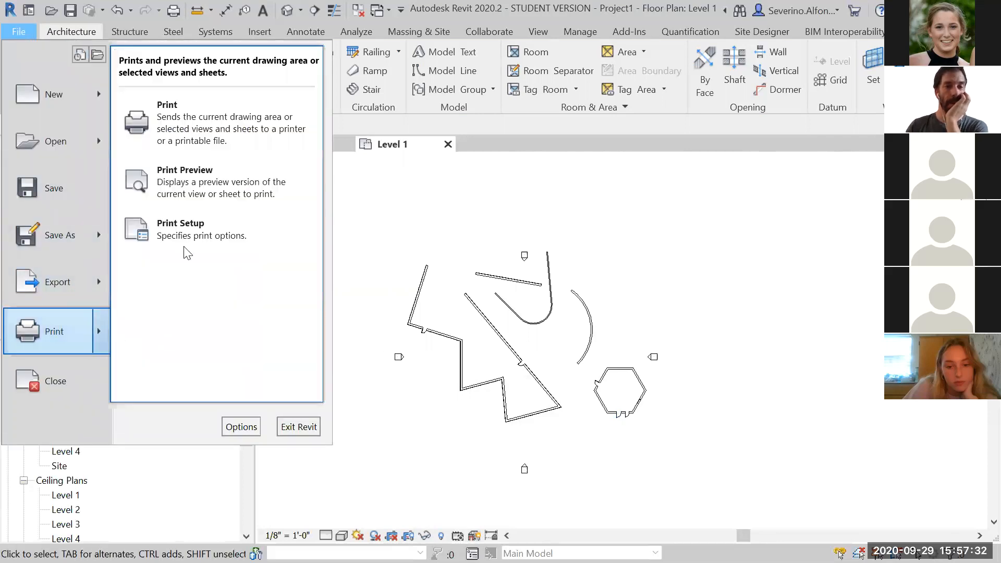
pyautogui.click(186, 114)
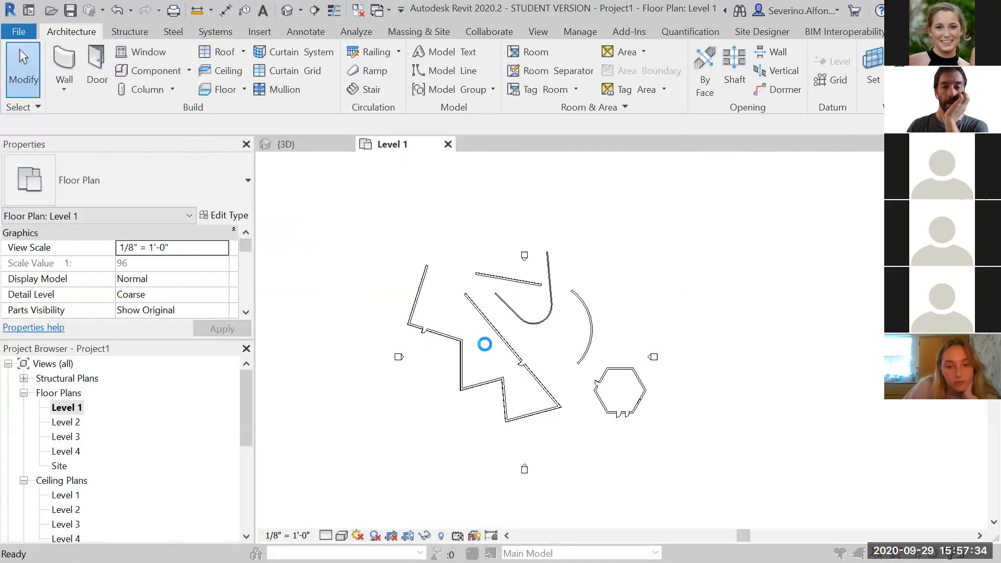
pyautogui.click(447, 132)
pyautogui.click(447, 133)
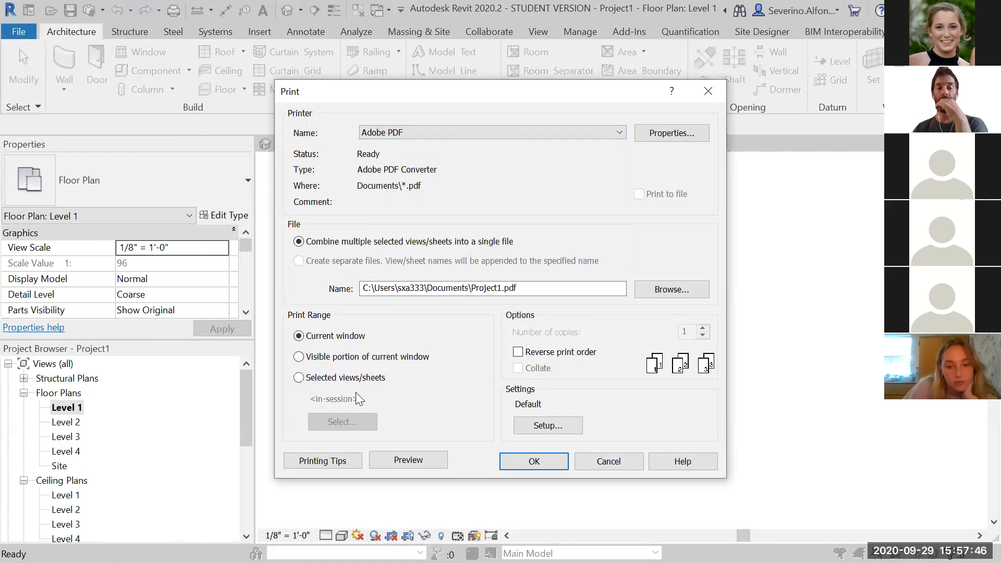
pyautogui.moveTo(478, 96); pyautogui.dragTo(468, 152)
pyautogui.click(720, 152)
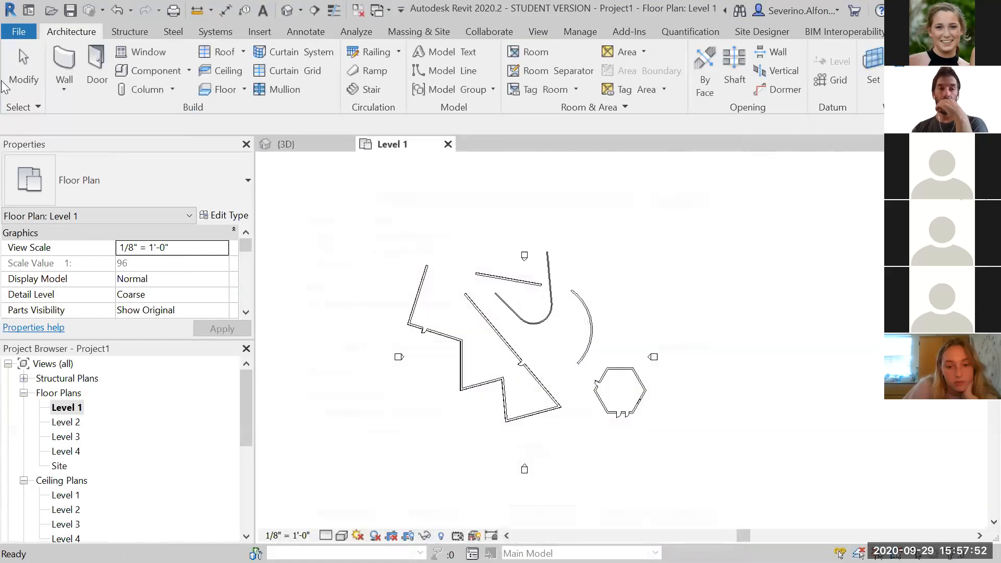
pyautogui.click(18, 32)
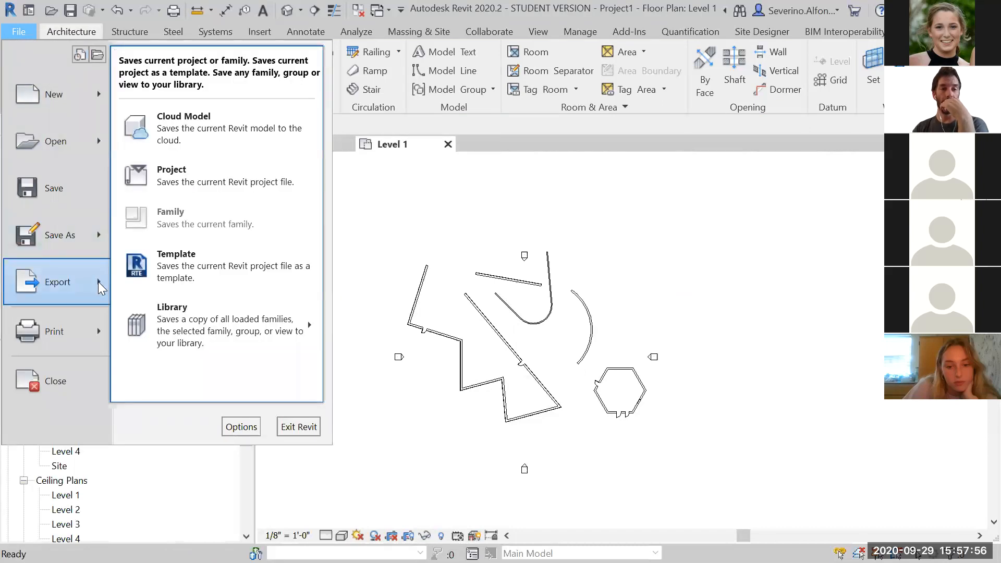
pyautogui.moveTo(99, 282)
pyautogui.moveTo(164, 106)
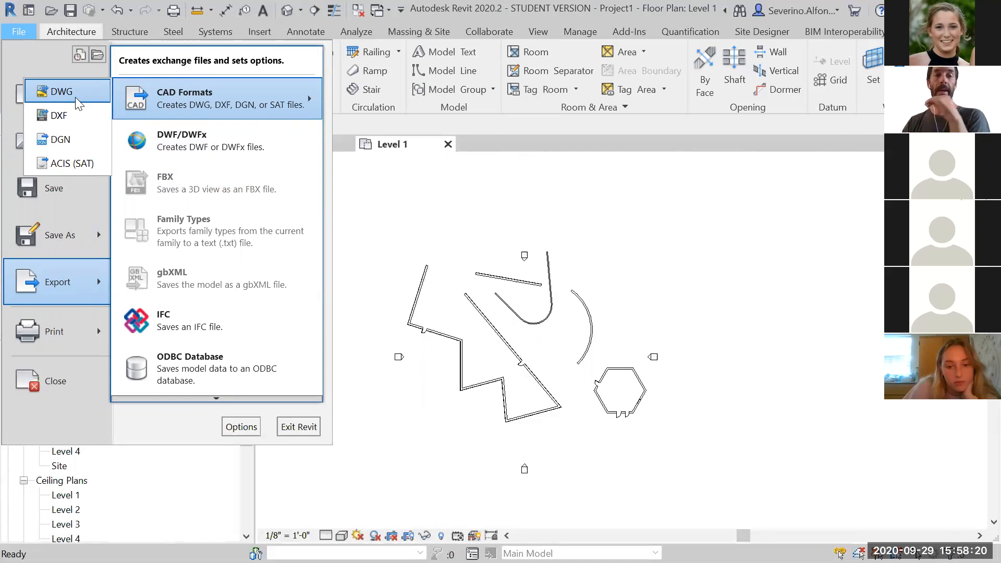
pyautogui.click(652, 248)
pyautogui.scroll(3, 539, 350)
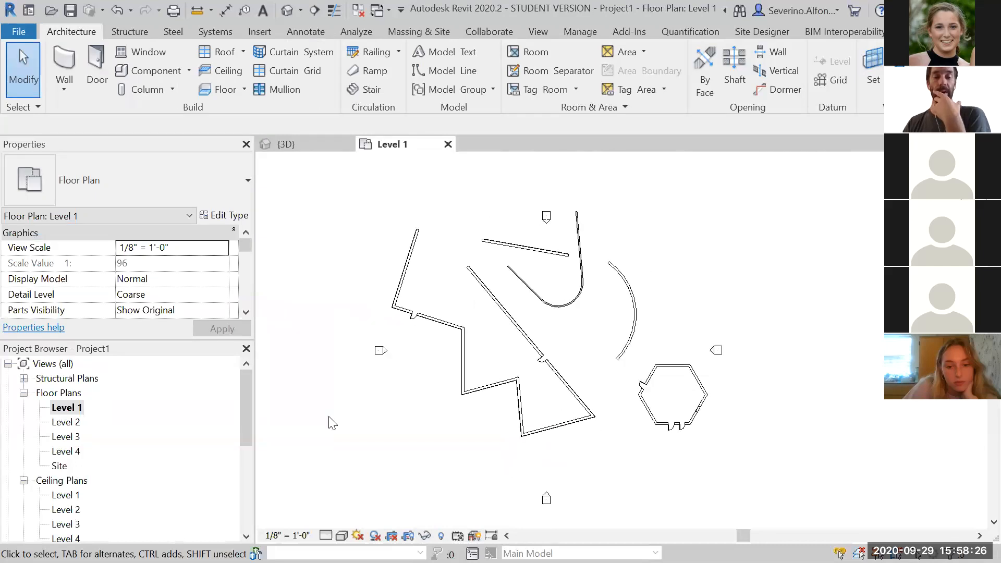
pyautogui.moveTo(250, 396); pyautogui.dragTo(247, 353)
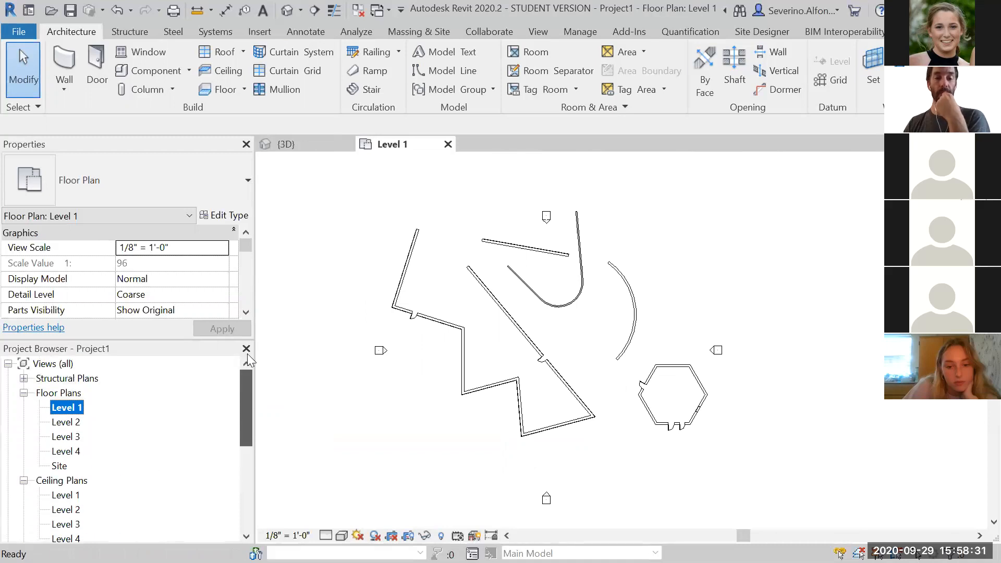
pyautogui.click(361, 395)
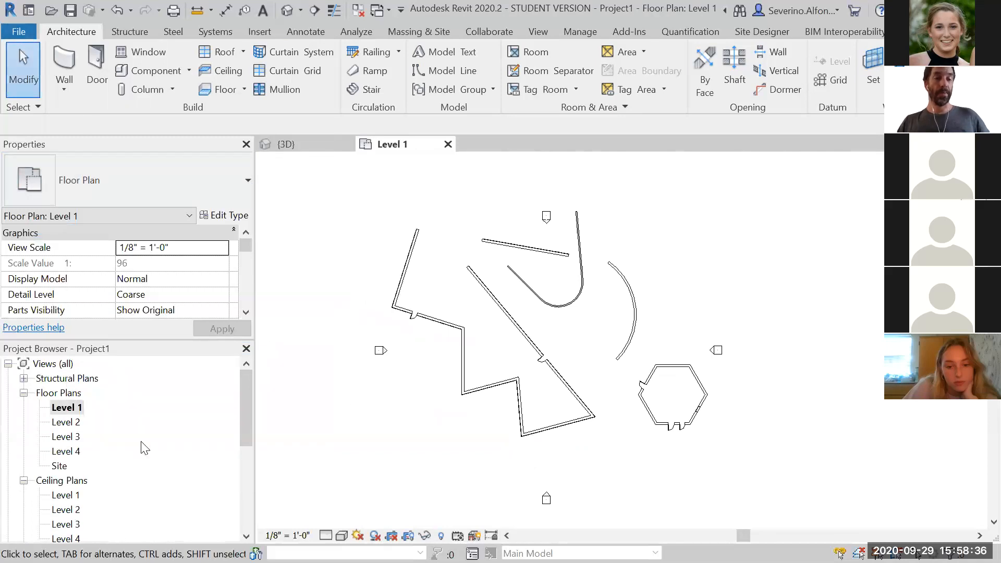
# Scroll through the Project Browser to locate the Sheets category
pyautogui.click(31, 34)
pyautogui.click(32, 33)
pyautogui.click(31, 33)
pyautogui.click(692, 275)
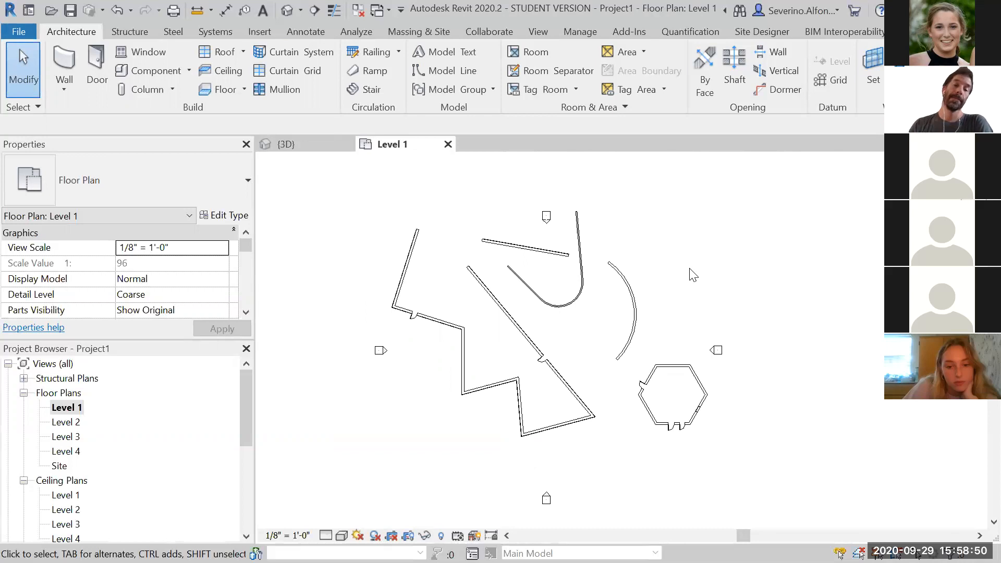
pyautogui.moveTo(241, 391); pyautogui.dragTo(245, 470)
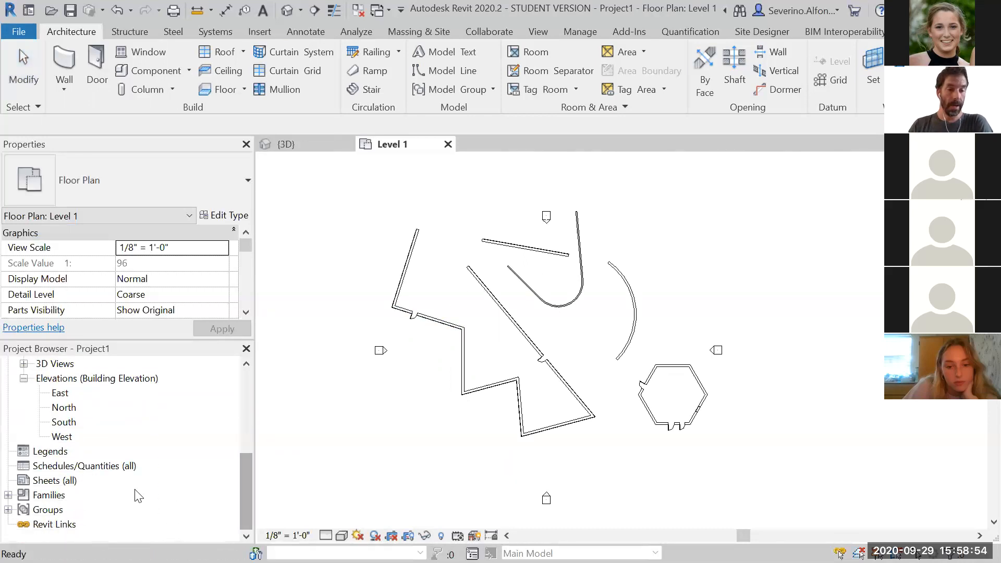
pyautogui.click(52, 481)
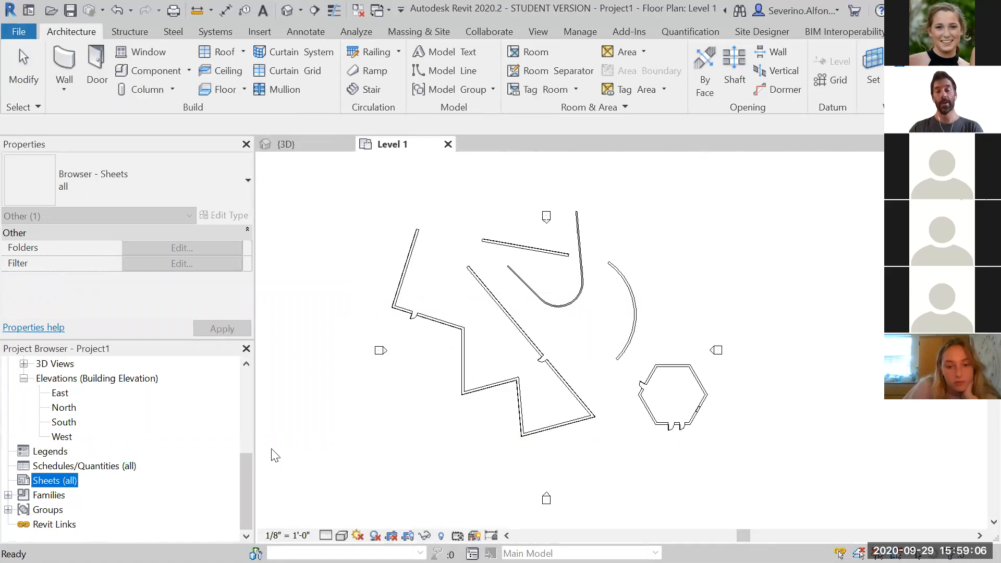
pyautogui.click(361, 423)
pyautogui.scroll(-1, 363, 423)
pyautogui.scroll(1, 380, 416)
pyautogui.moveTo(380, 415); pyautogui.dragTo(438, 409, button='middle')
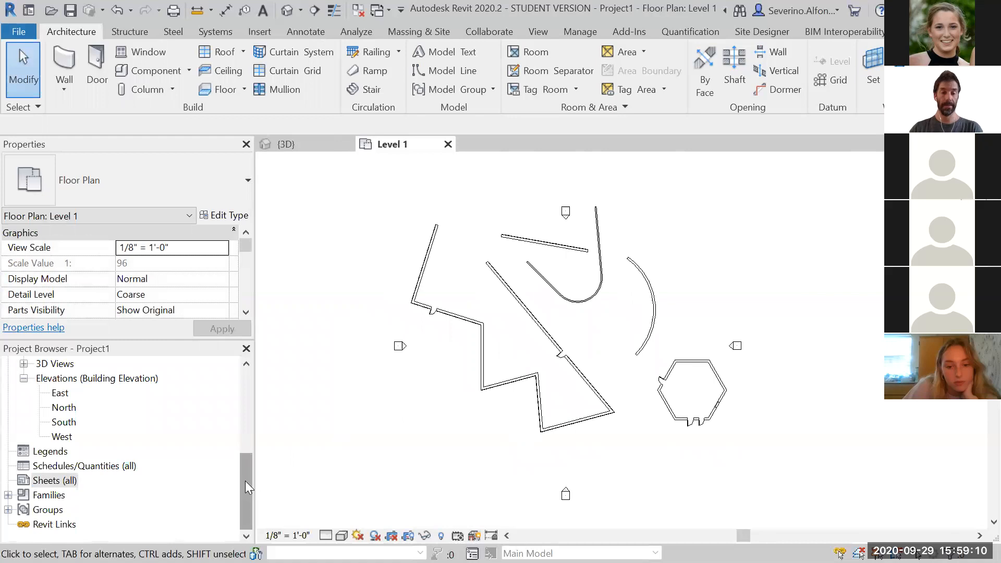
pyautogui.moveTo(245, 481); pyautogui.dragTo(251, 377)
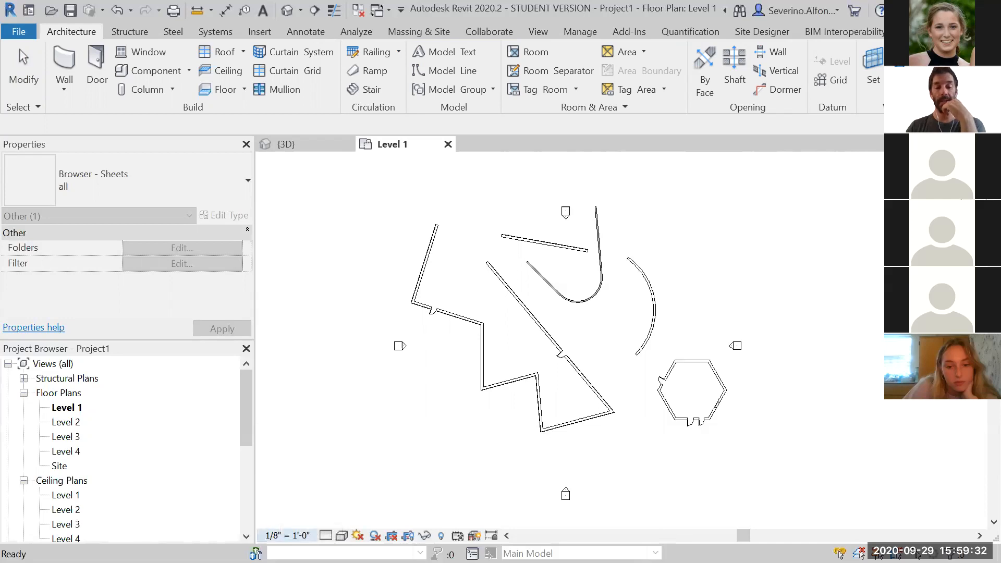
pyautogui.click(385, 421)
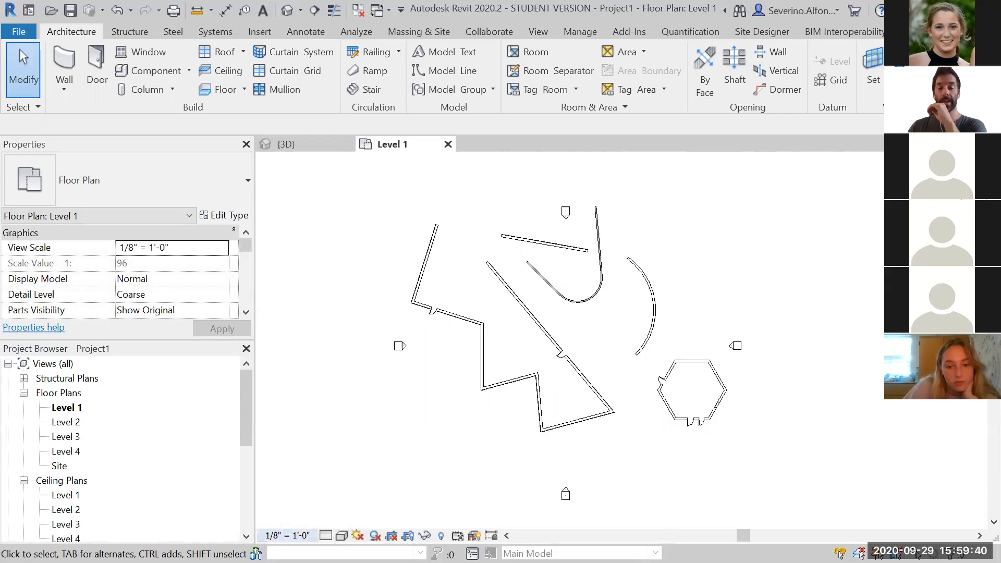
# Try the Level 1 view scale at 1/4" = 1'-0", 3/8" = 1'-0" and 1/2" = 1'-0"
pyautogui.click(287, 536)
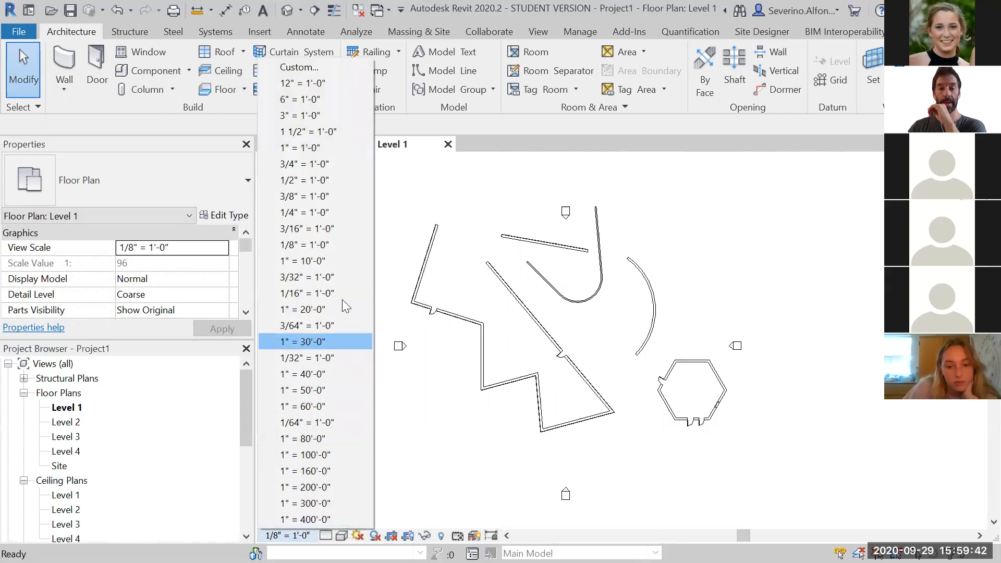
pyautogui.click(308, 212)
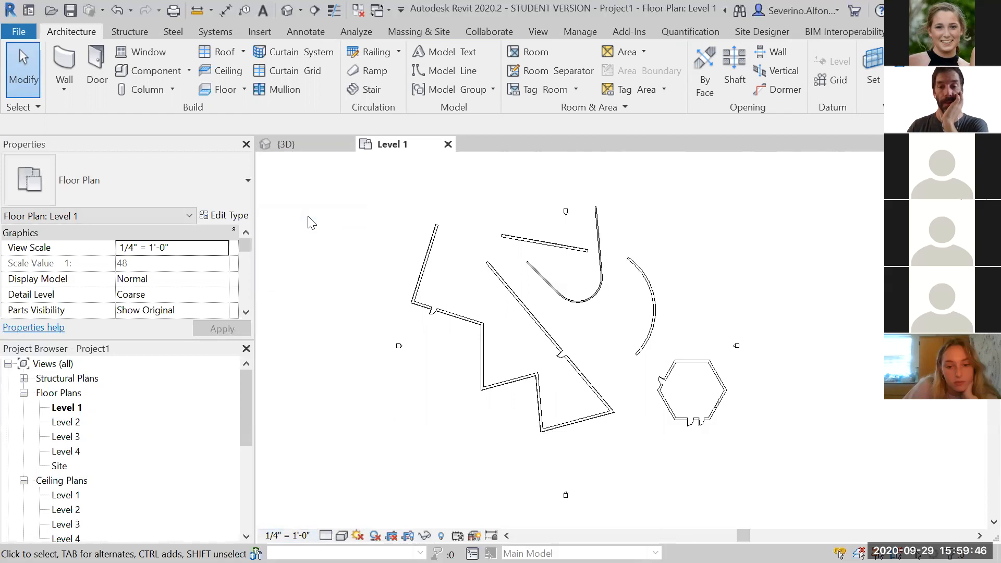
pyautogui.click(287, 536)
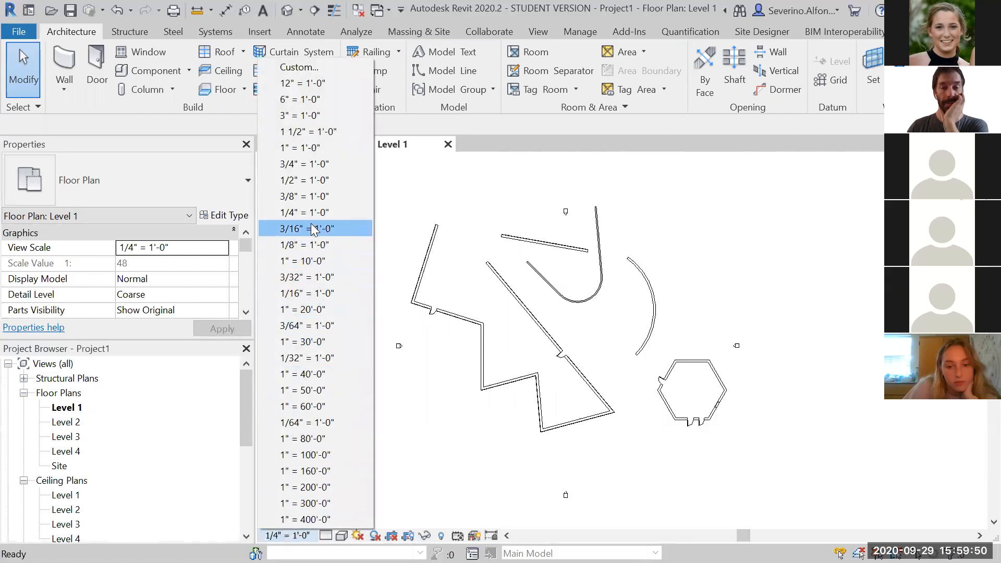
pyautogui.click(311, 196)
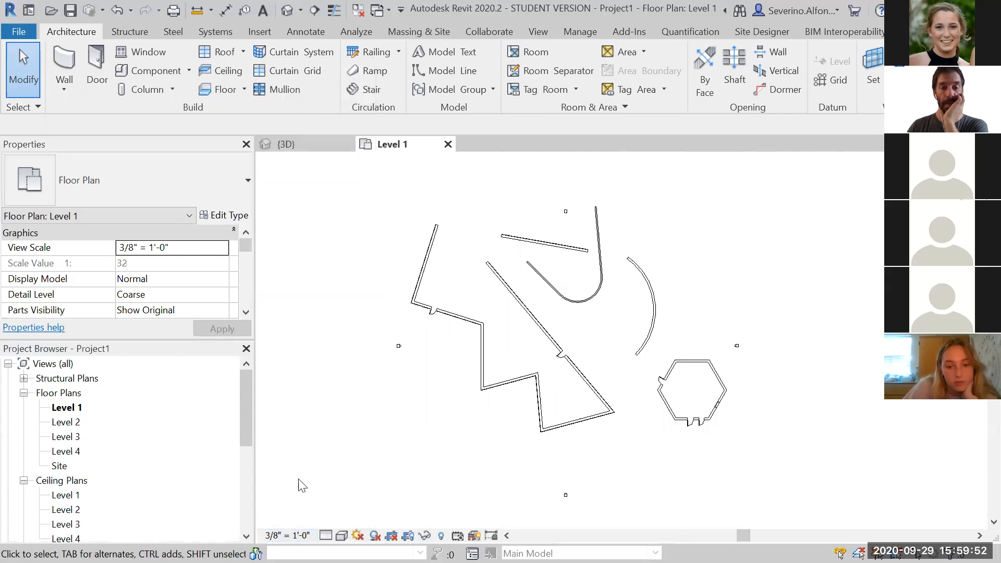
pyautogui.click(298, 535)
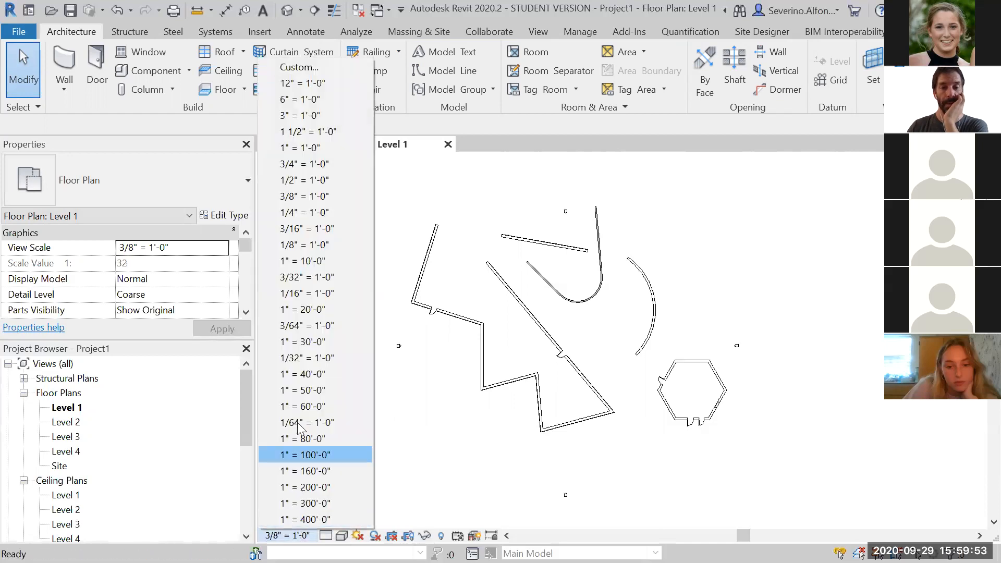
pyautogui.click(304, 180)
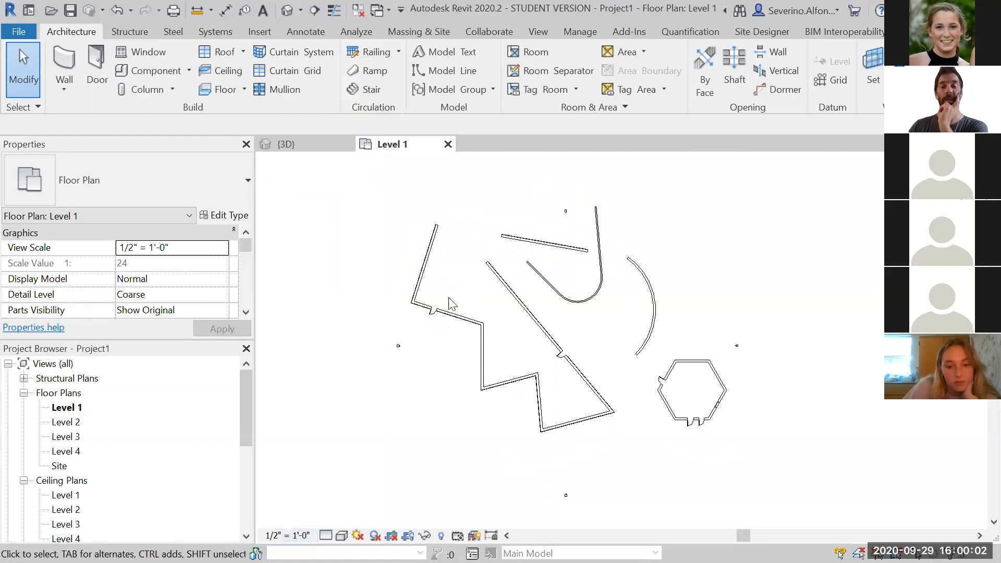
pyautogui.scroll(4, 450, 292)
pyautogui.scroll(-2, 454, 293)
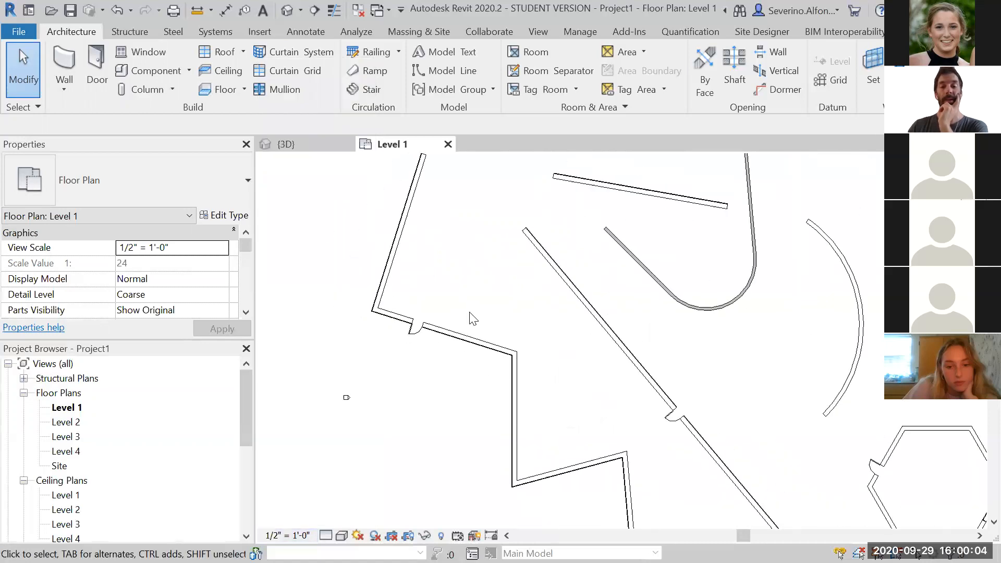
pyautogui.scroll(-2, 475, 318)
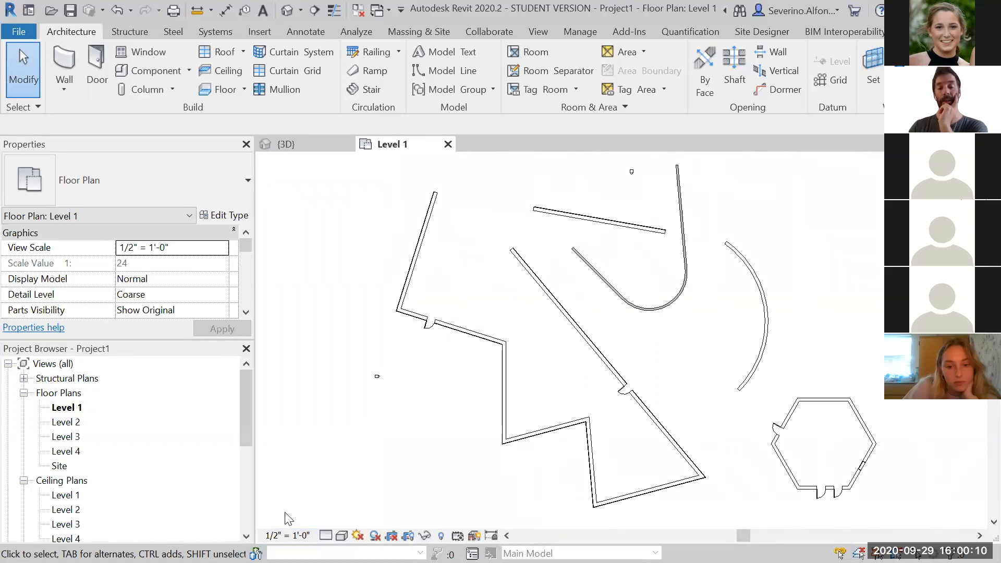
# Set the Level 1 view scale to 1/4" = 1'-0" and then back to 1/8" = 1'-0"
pyautogui.click(287, 536)
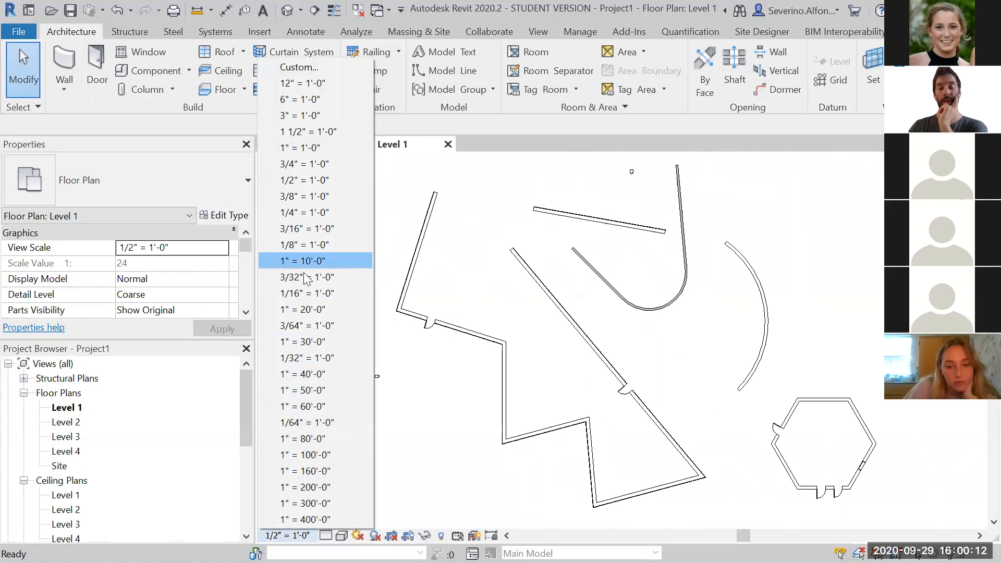
pyautogui.click(444, 272)
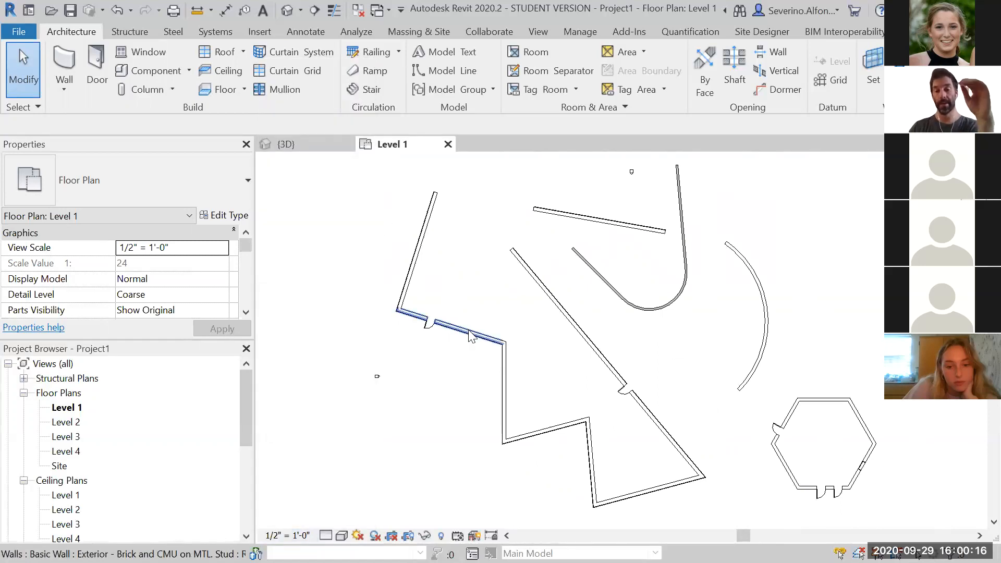
pyautogui.scroll(-1, 767, 453)
pyautogui.moveTo(756, 450); pyautogui.dragTo(615, 438, button='middle')
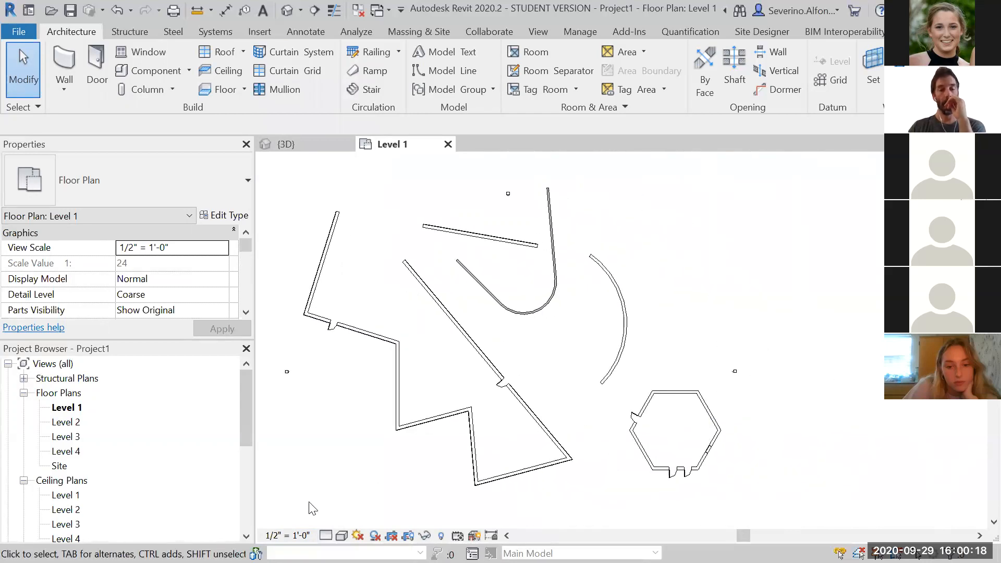
pyautogui.click(287, 535)
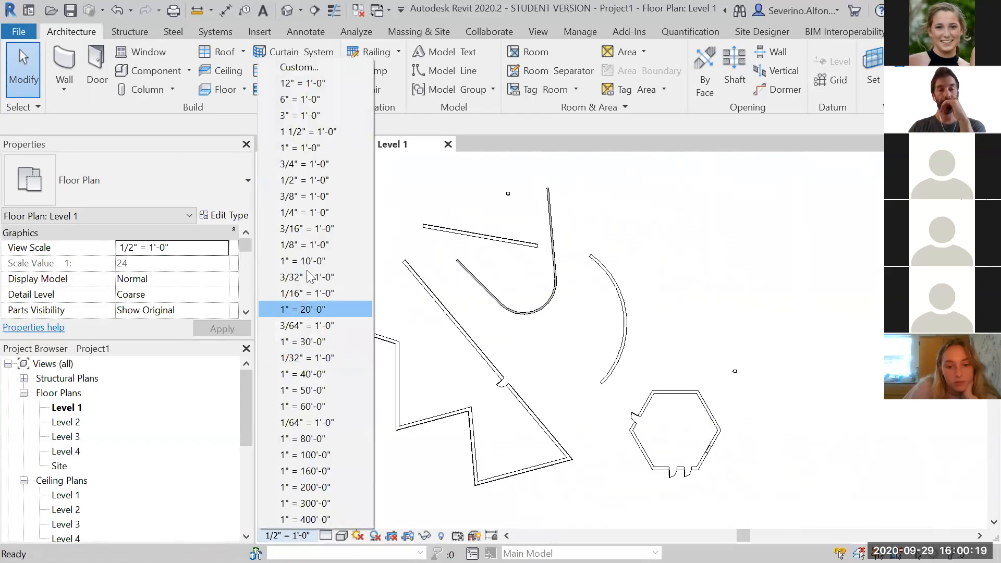
pyautogui.click(296, 211)
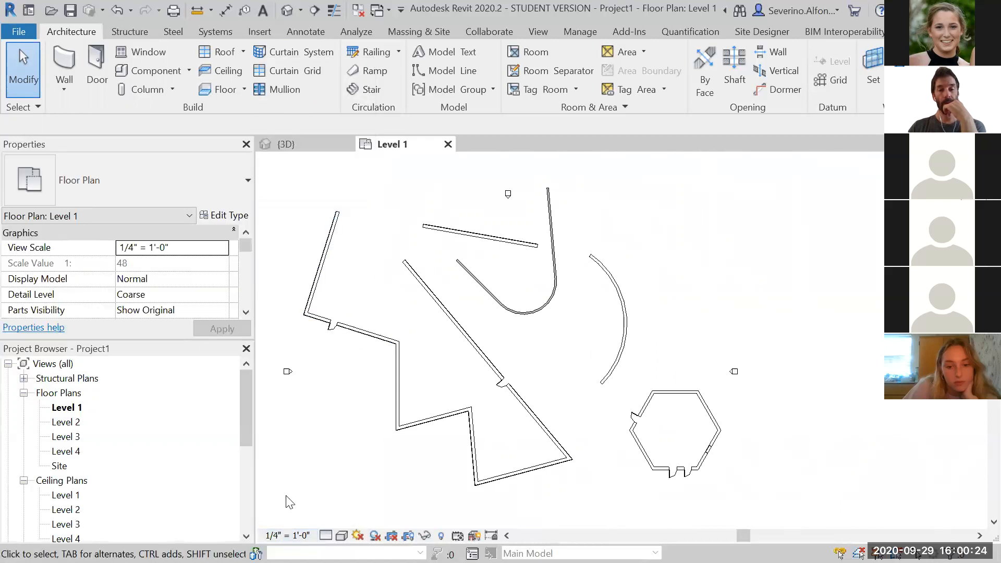
pyautogui.click(287, 536)
pyautogui.click(293, 247)
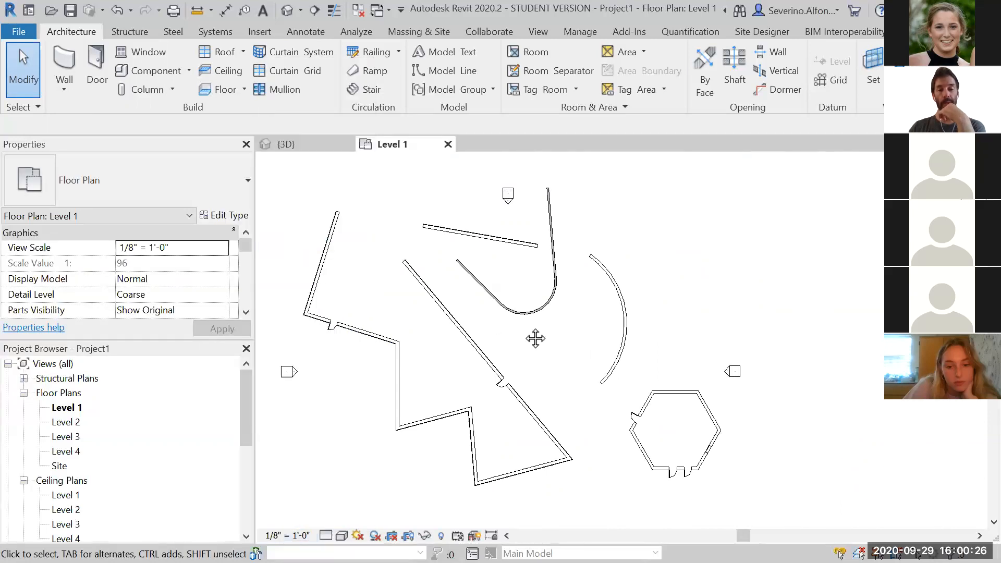
pyautogui.scroll(-2, 548, 328)
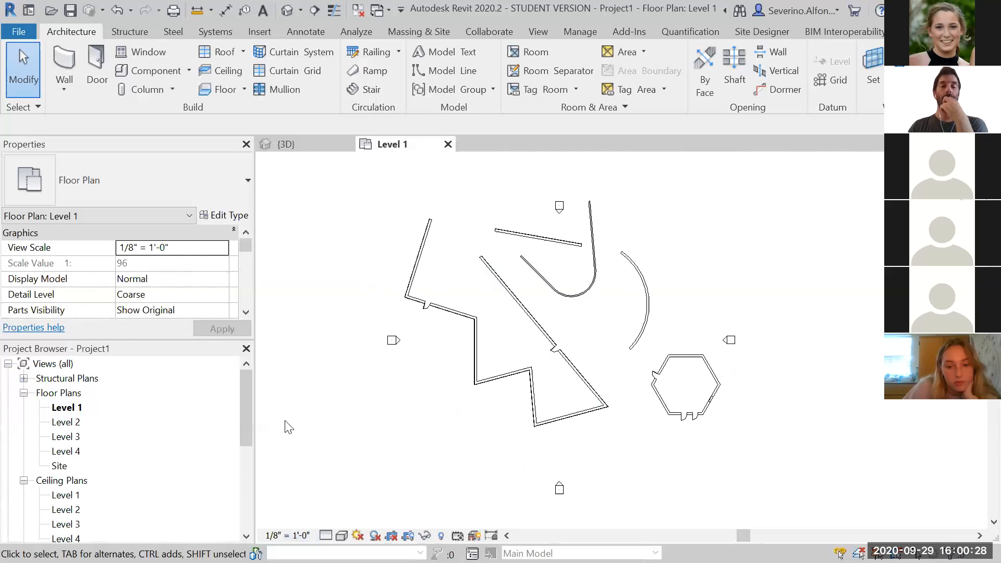
# Open the Level 2 floor plan, set its view scale to 1/4" = 1'-0", and return to Level 1
pyautogui.doubleClick(61, 423)
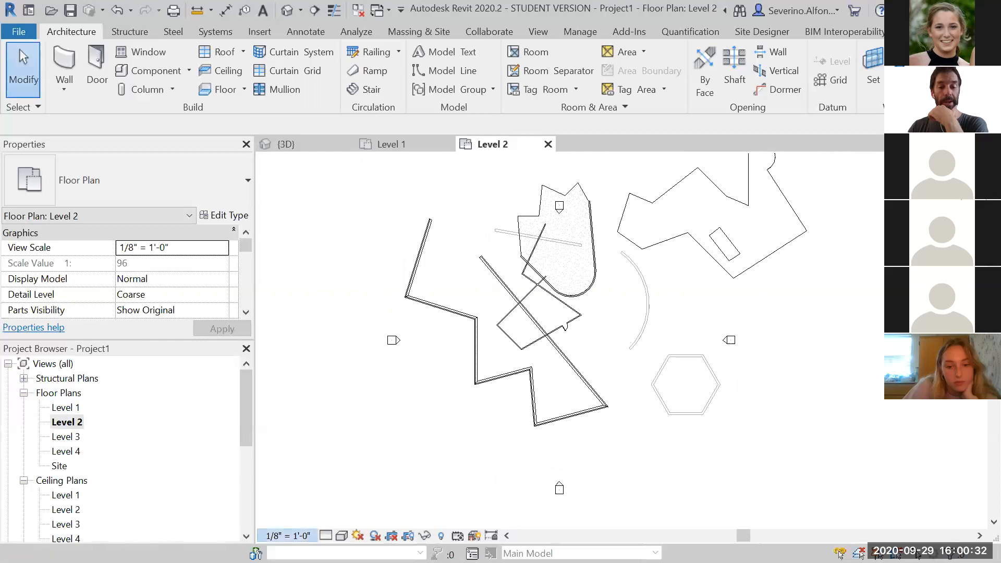
pyautogui.click(287, 536)
pyautogui.click(337, 216)
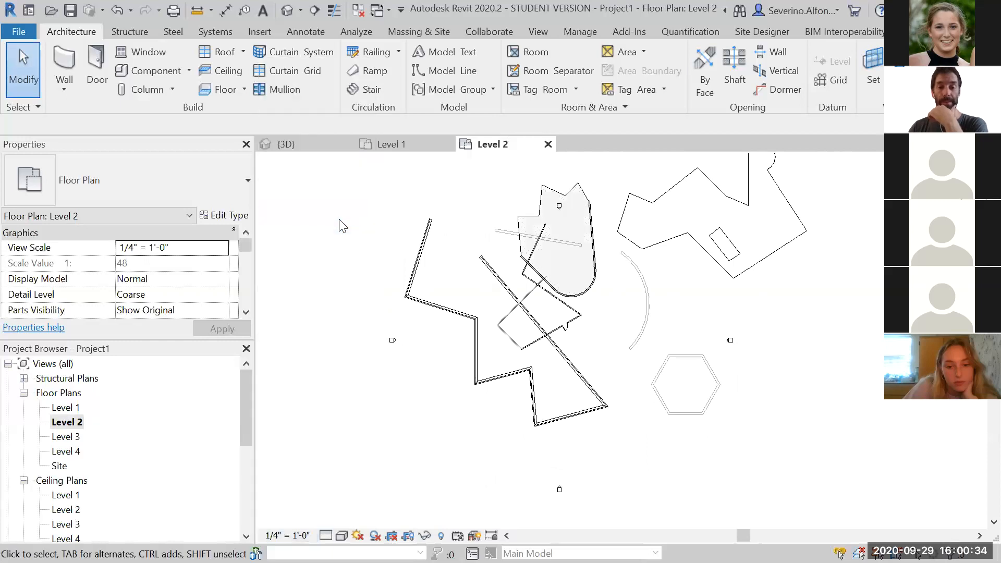
pyautogui.doubleClick(63, 408)
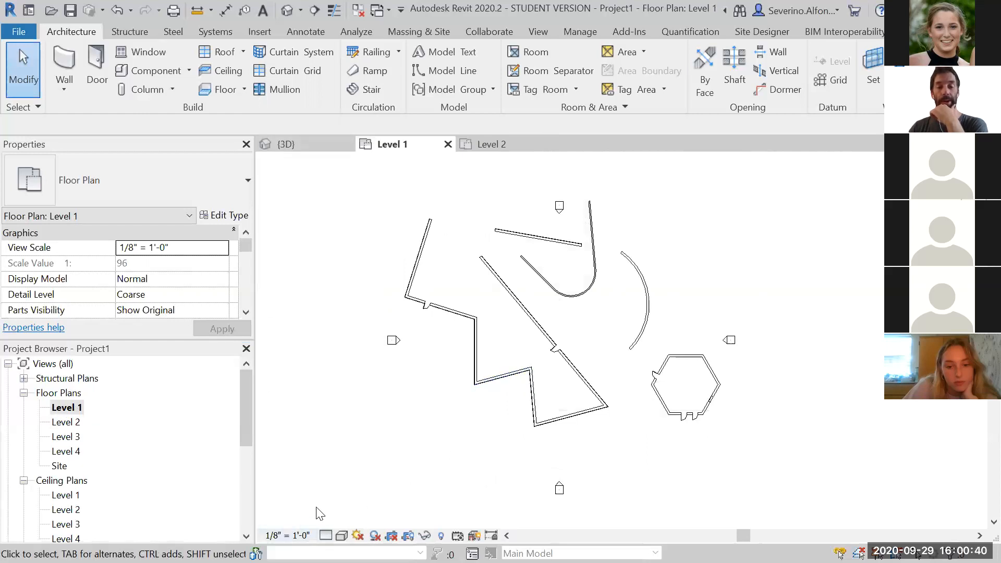
# Zoom and pan around the Level 1 plan to examine the wall line weights closely
pyautogui.scroll(5, 424, 413)
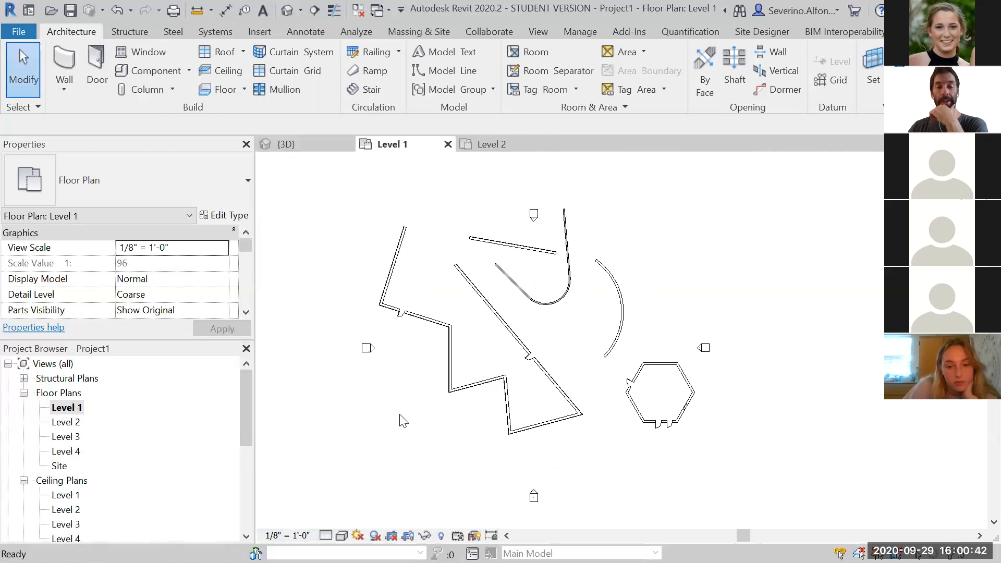
pyautogui.scroll(2, 509, 342)
pyautogui.scroll(3, 581, 290)
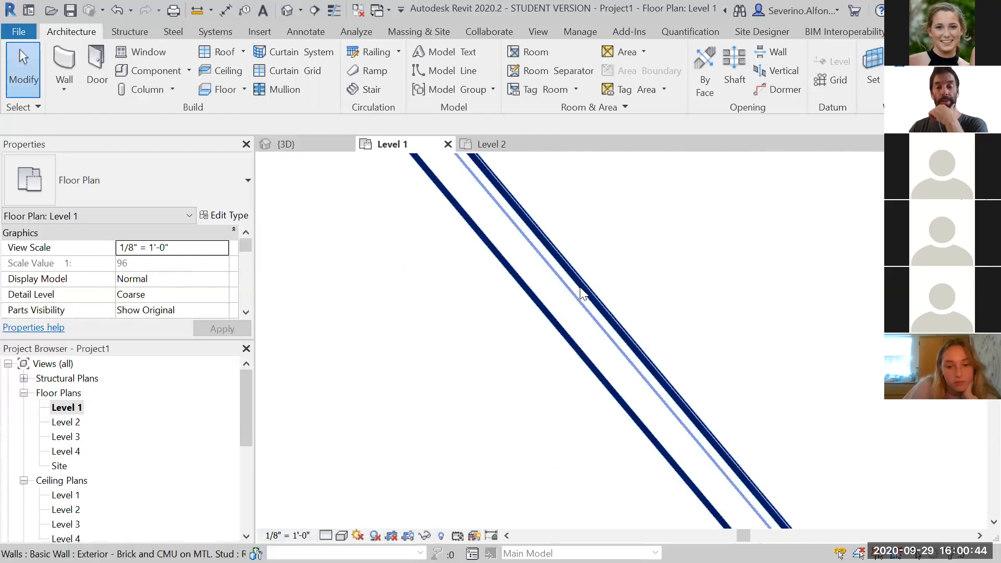
pyautogui.scroll(-2, 656, 295)
pyautogui.moveTo(746, 302); pyautogui.dragTo(602, 289, button='middle')
pyautogui.scroll(-6, 652, 320)
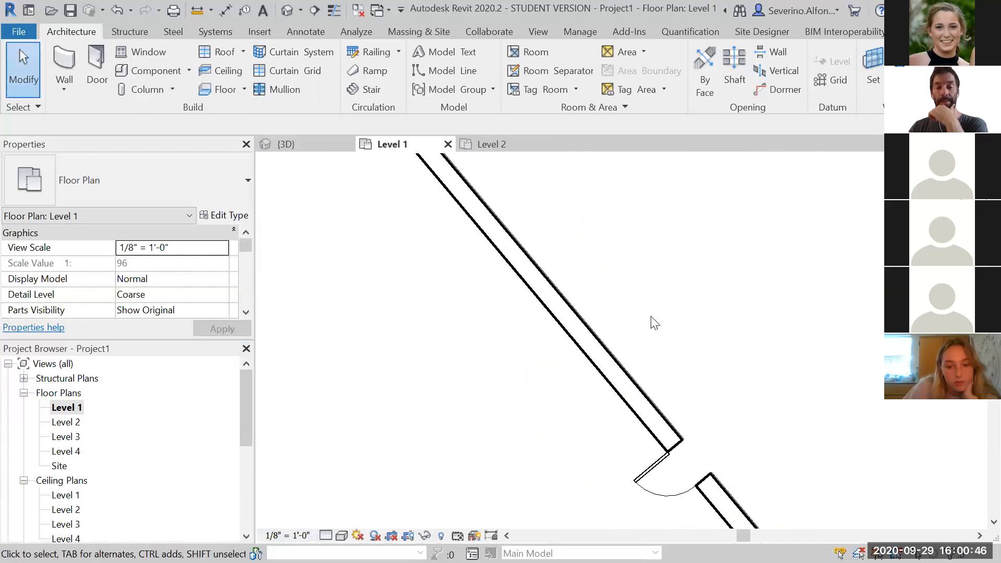
pyautogui.scroll(5, 346, 266)
pyautogui.moveTo(370, 334); pyautogui.dragTo(640, 317)
pyautogui.scroll(2, 660, 282)
pyautogui.moveTo(662, 287); pyautogui.dragTo(718, 334, button='middle')
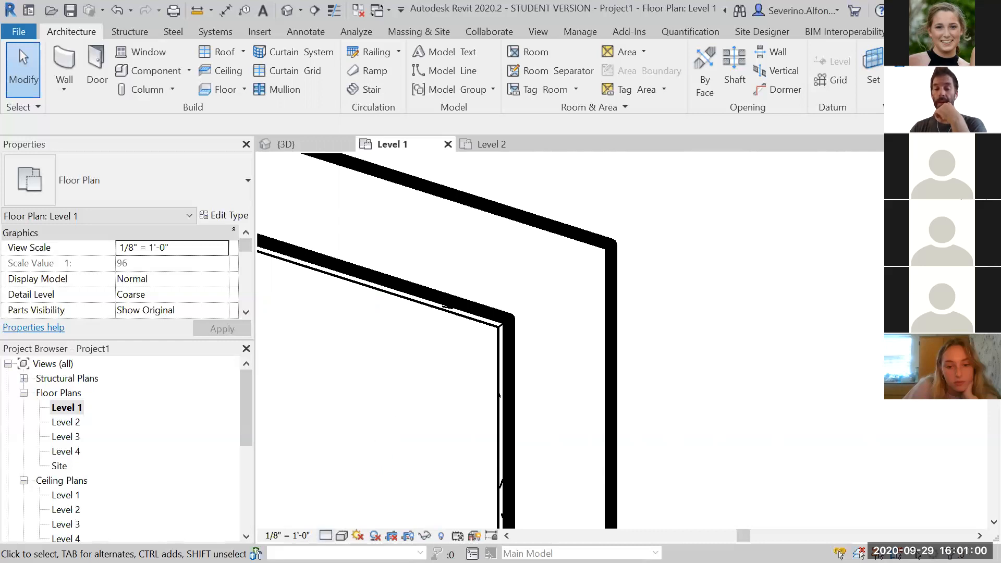
# Set the Level 1 plan's detail level to Fine
pyautogui.click(326, 536)
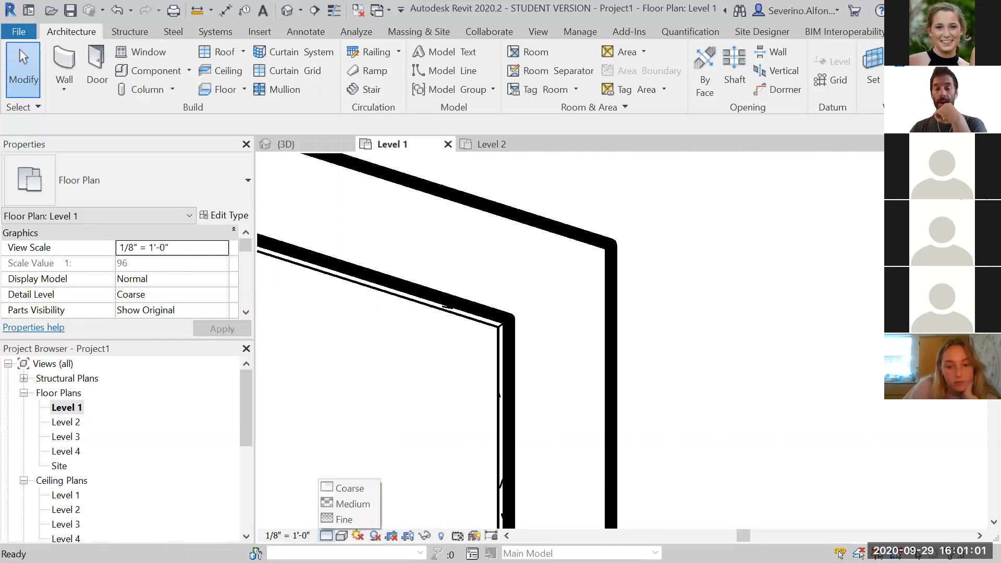
pyautogui.click(346, 520)
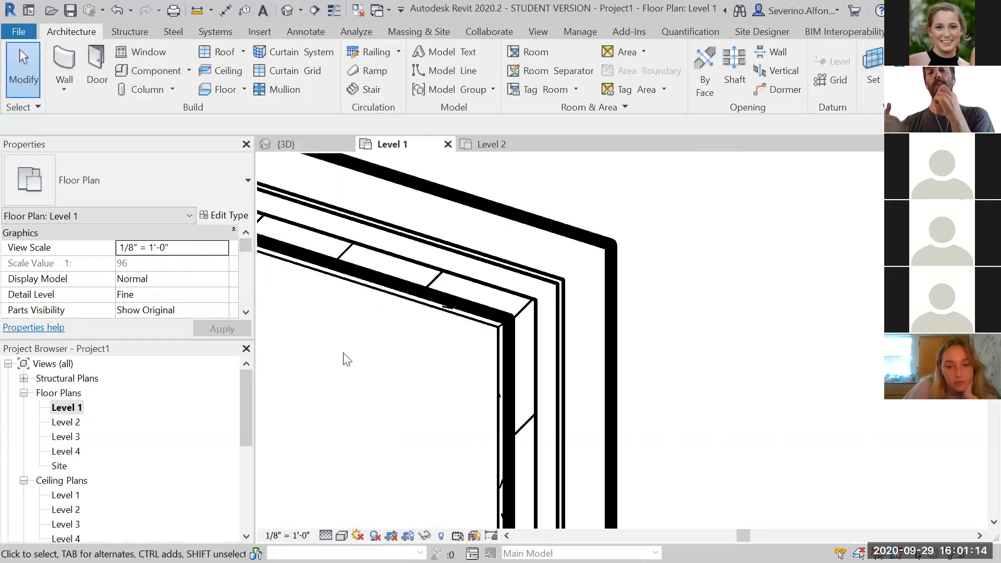
pyautogui.click(501, 212)
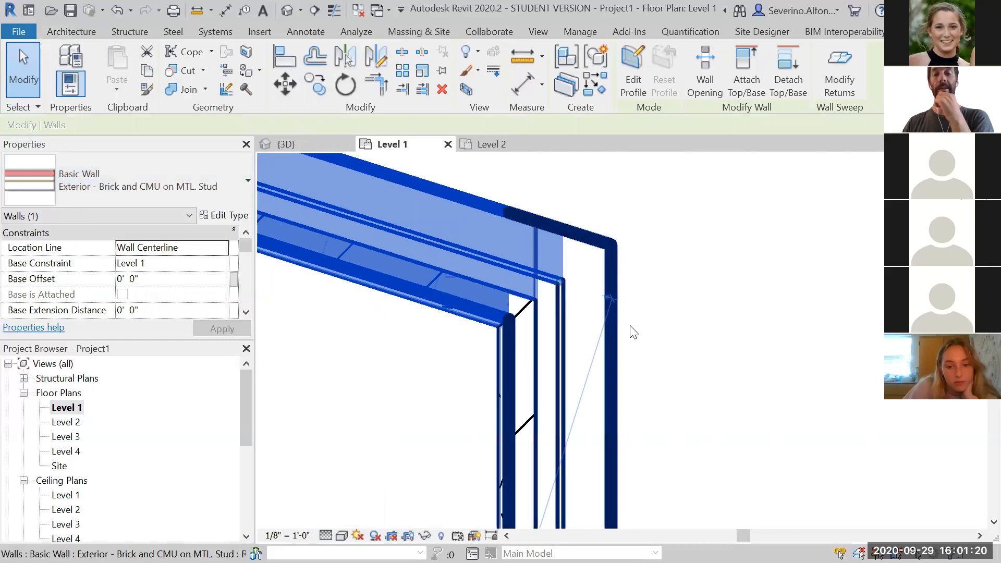
pyautogui.click(746, 330)
# Zoom and pan across the walls to examine their layered structure at Fine detail
pyautogui.scroll(-3, 751, 332)
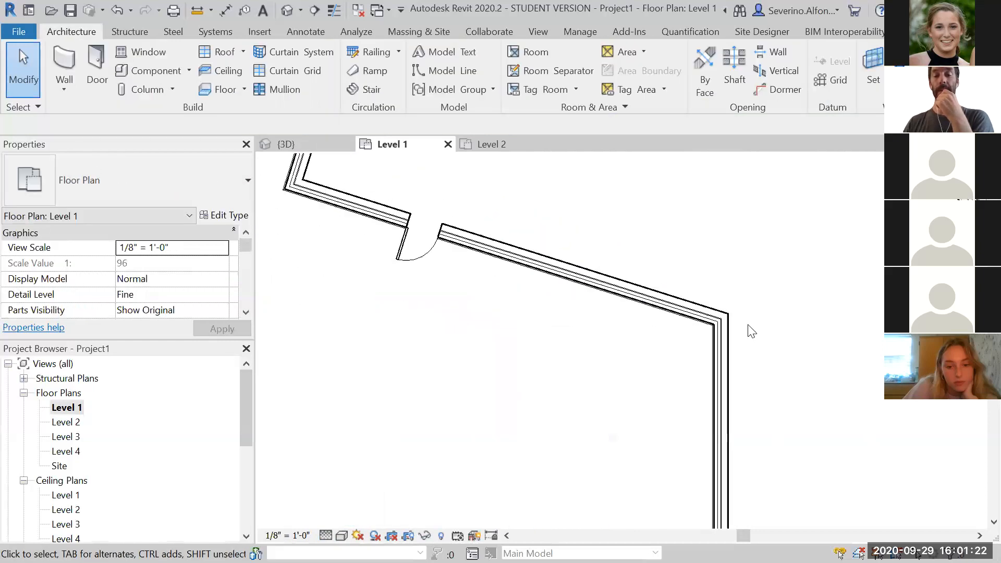
pyautogui.click(325, 536)
pyautogui.click(329, 521)
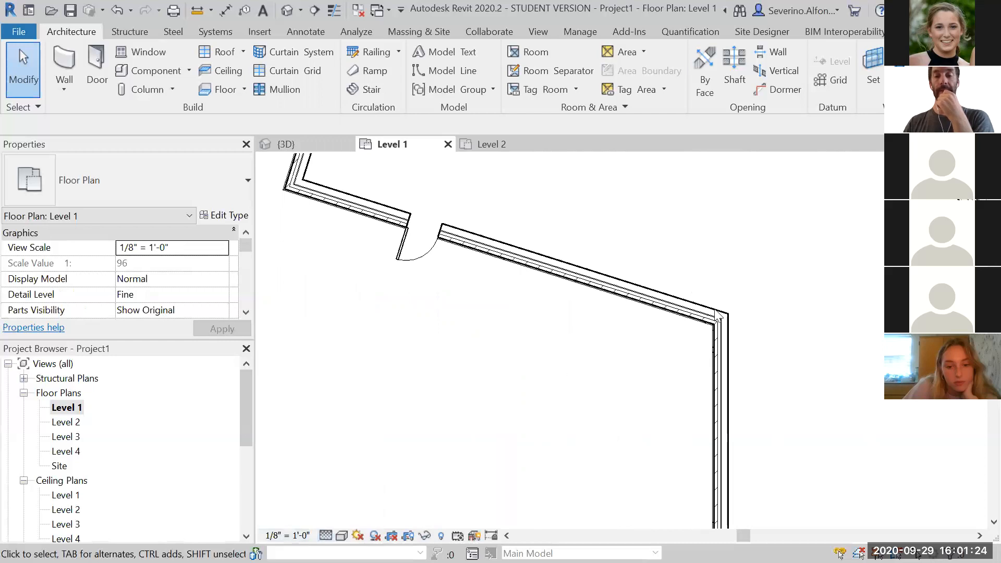
pyautogui.scroll(-2, 603, 306)
pyautogui.scroll(8, 709, 282)
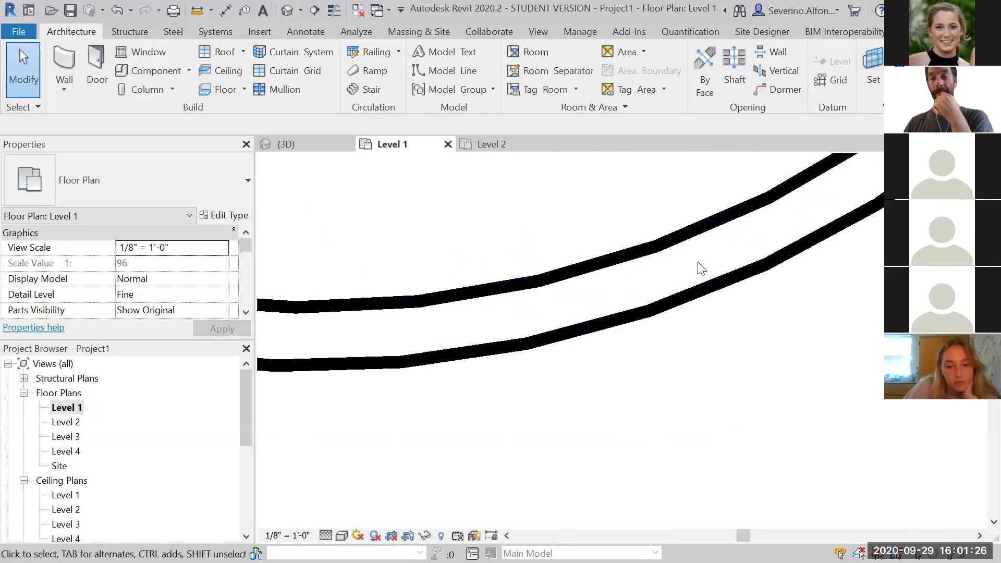
pyautogui.scroll(-5, 678, 276)
pyautogui.scroll(-2, 599, 334)
pyautogui.scroll(7, 556, 328)
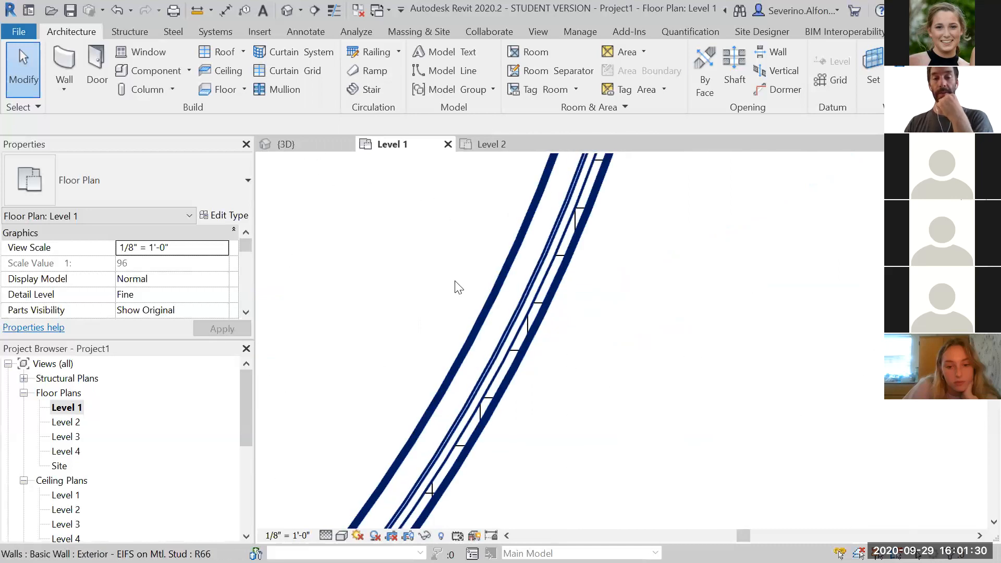
pyautogui.scroll(-4, 637, 355)
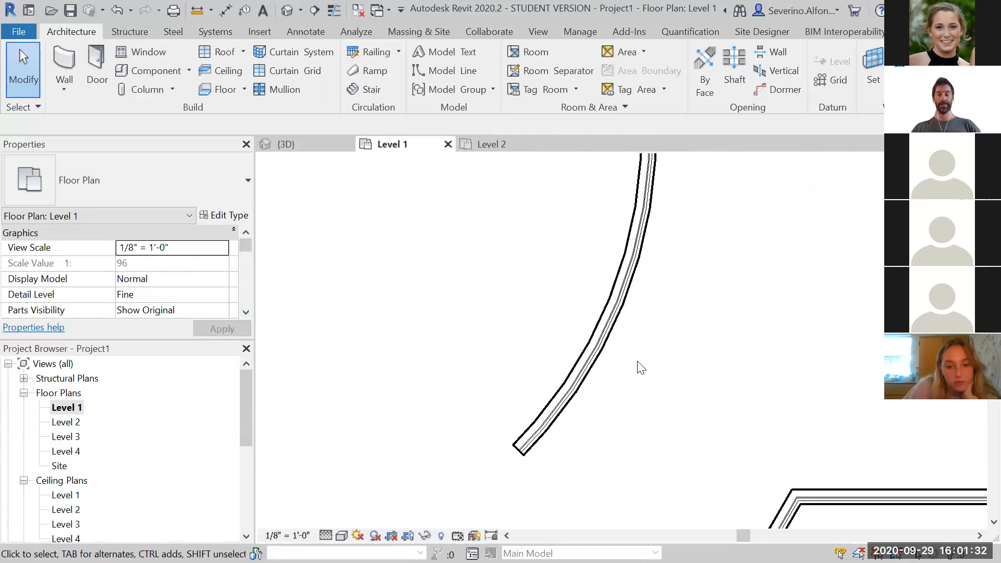
pyautogui.moveTo(472, 369); pyautogui.dragTo(600, 339, button='middle')
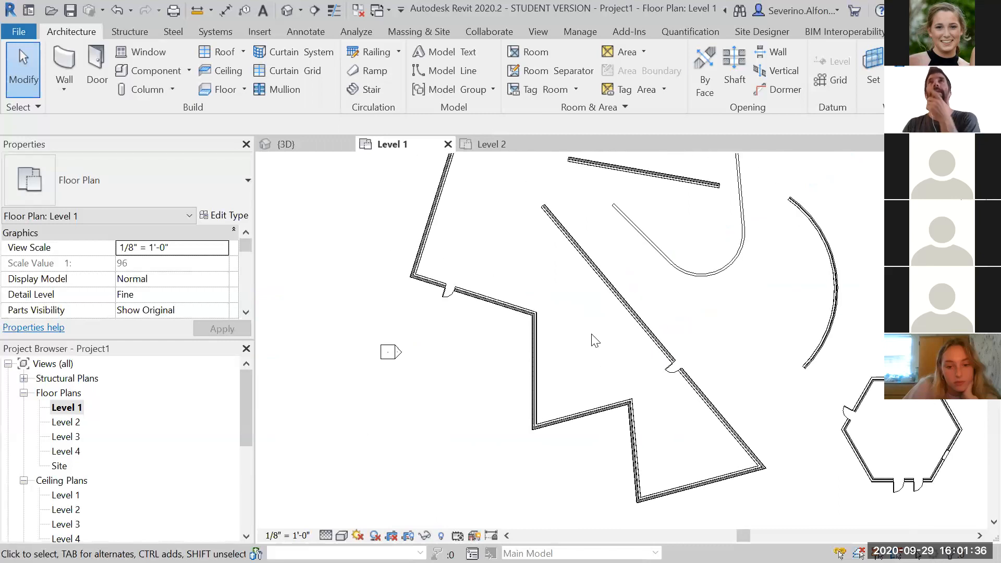
pyautogui.scroll(2, 509, 277)
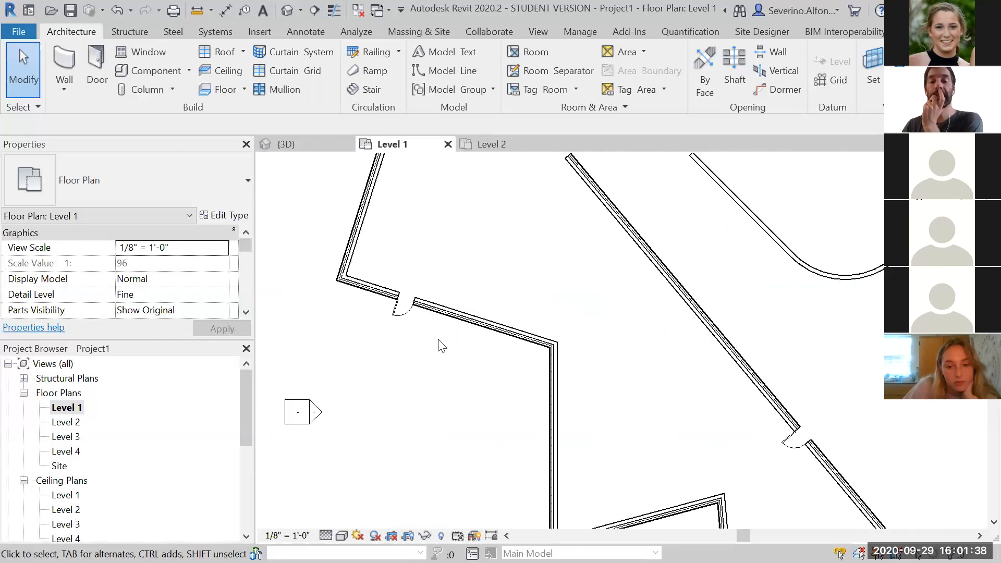
pyautogui.scroll(3, 353, 334)
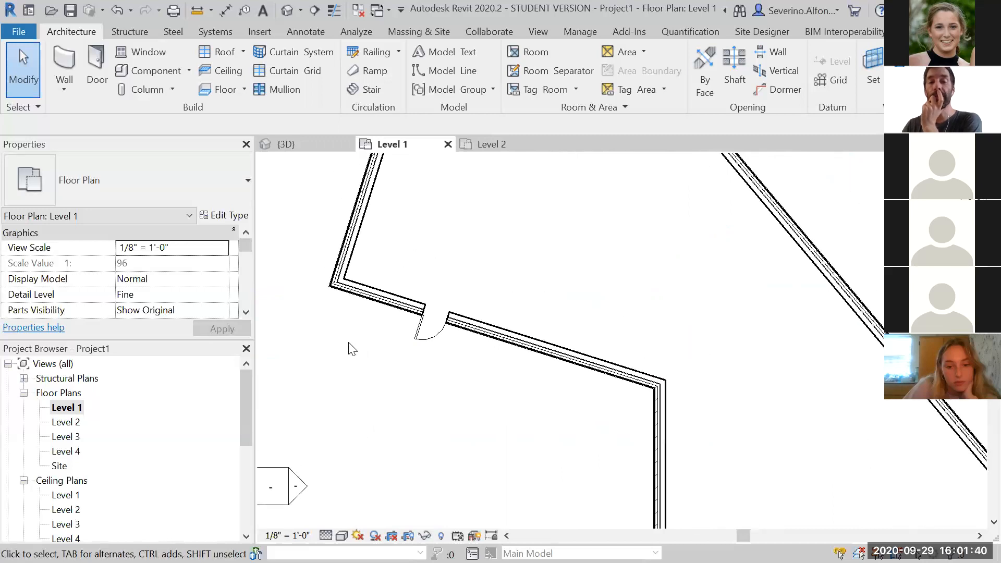
pyautogui.scroll(4, 313, 298)
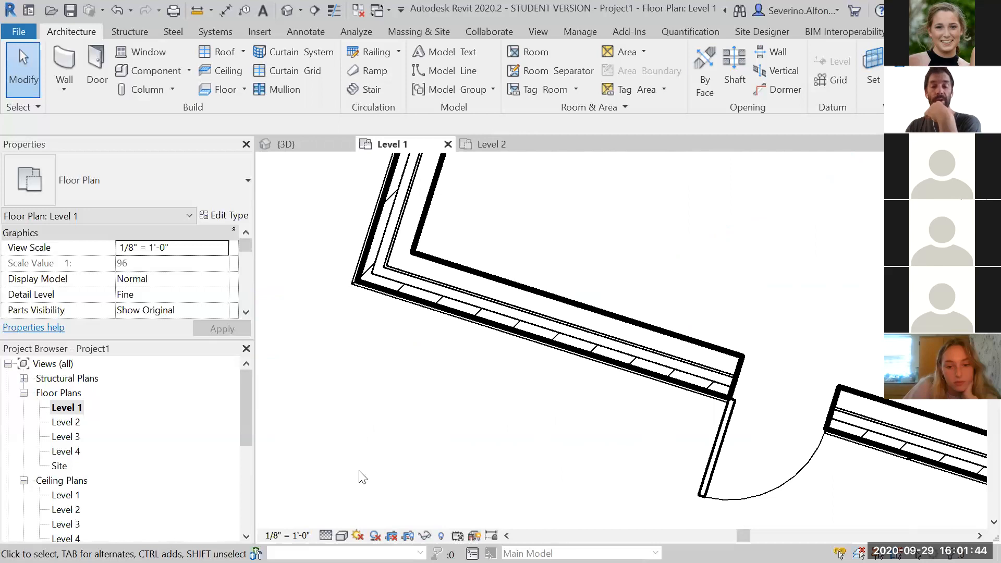
# Set the Level 1 plan's detail level back to Coarse
pyautogui.click(326, 535)
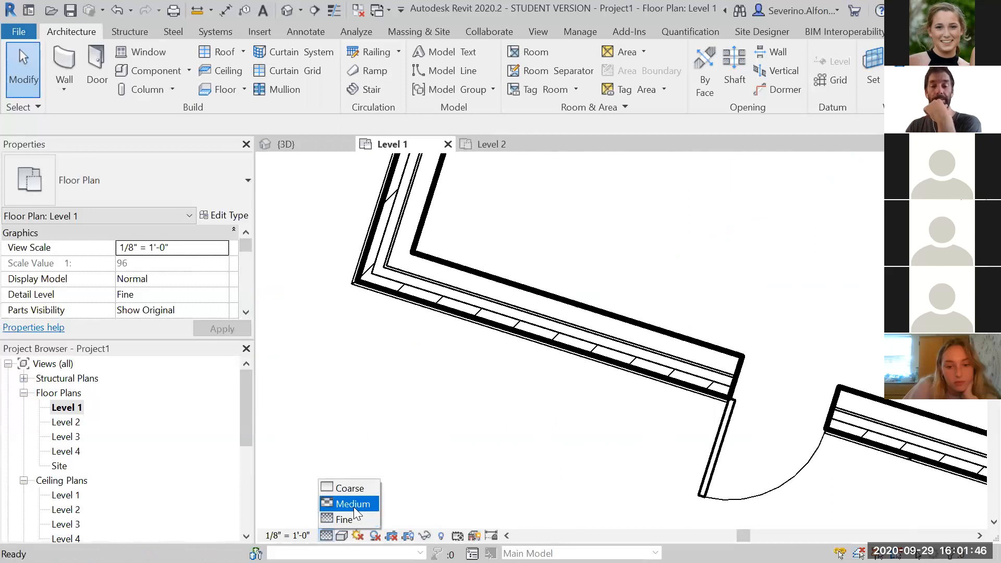
pyautogui.click(350, 487)
pyautogui.scroll(-2, 434, 443)
pyautogui.scroll(-1, 437, 442)
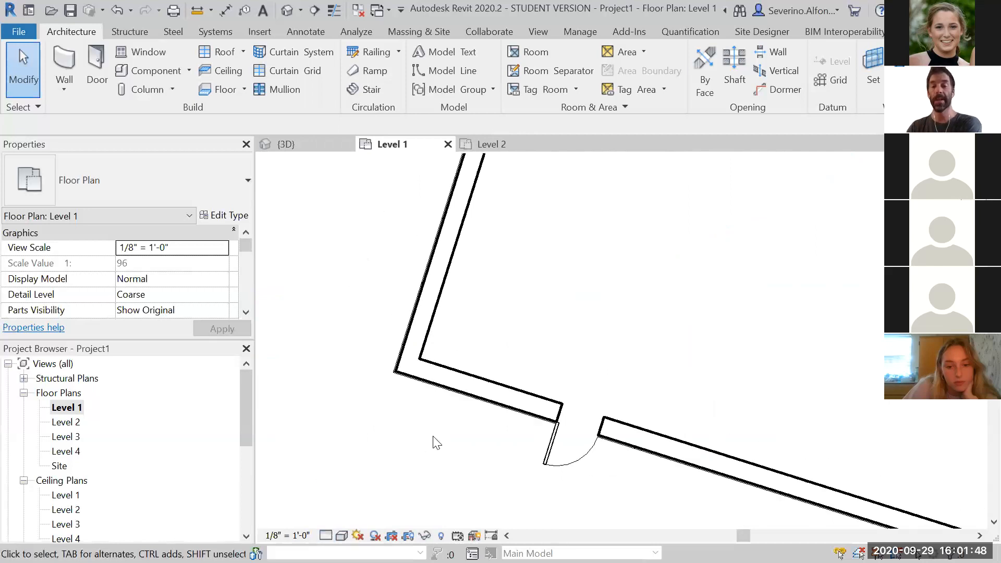
# Zoom out and back in on the walls to compare how they read at Coarse detail
pyautogui.scroll(-4, 543, 319)
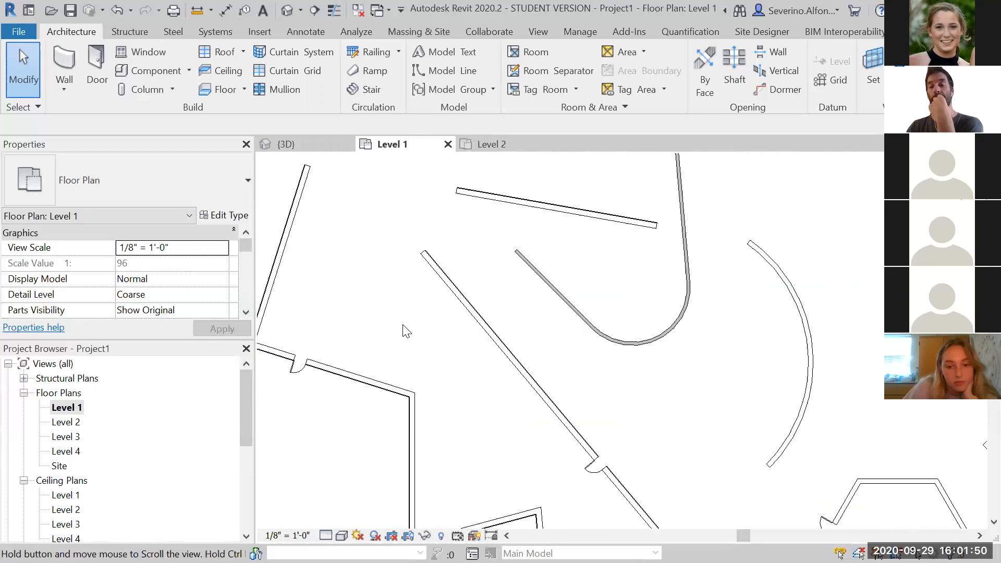
pyautogui.scroll(-1, 403, 326)
pyautogui.scroll(-2, 437, 431)
pyautogui.moveTo(436, 438); pyautogui.dragTo(428, 352, button='middle')
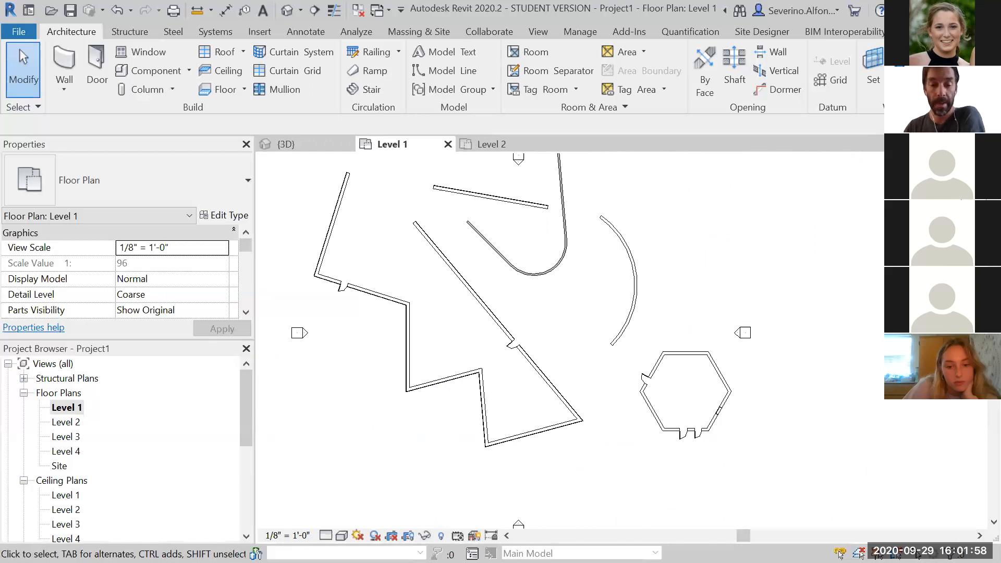
pyautogui.click(326, 536)
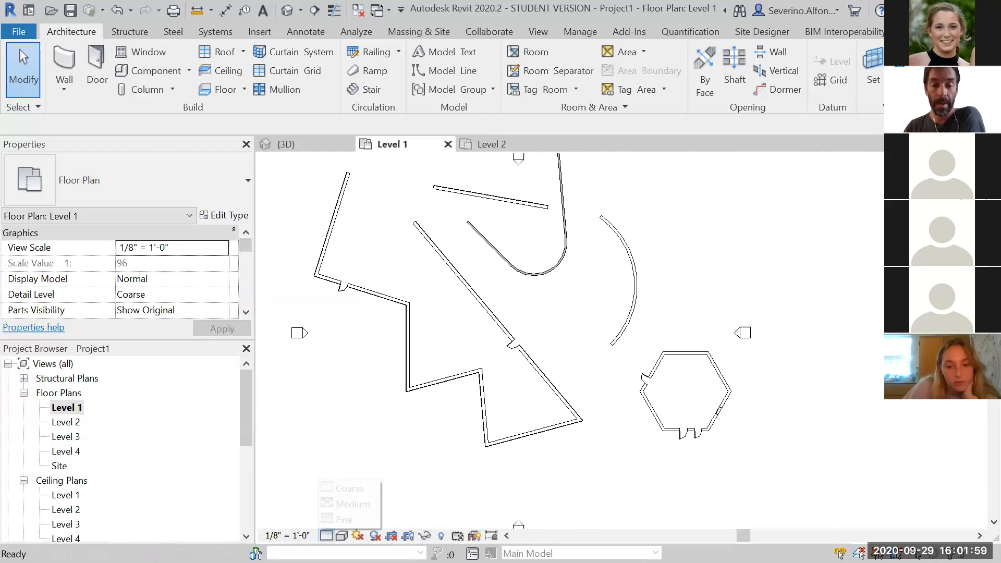
pyautogui.click(447, 475)
pyautogui.scroll(-1, 447, 474)
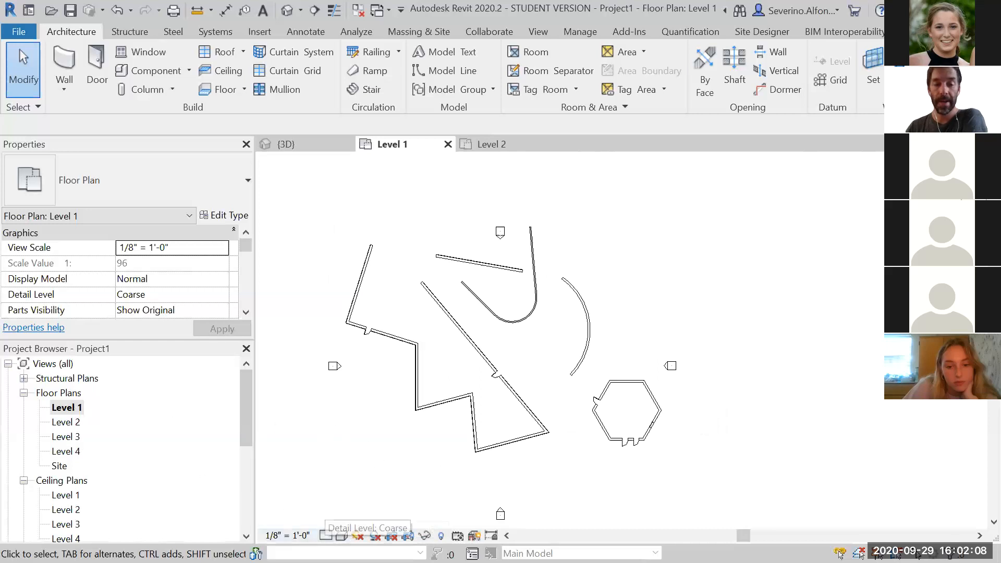
pyautogui.click(326, 535)
pyautogui.click(364, 450)
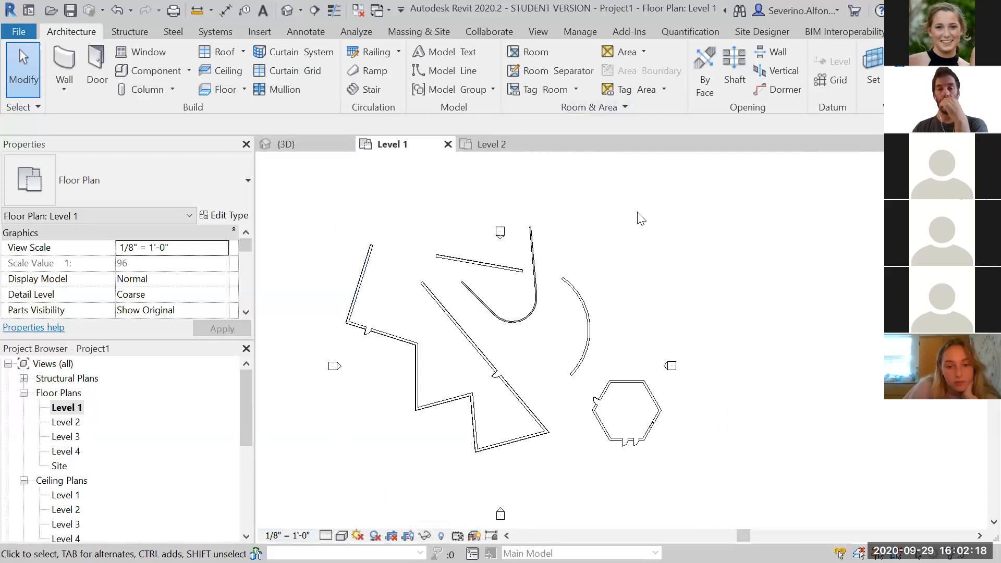
pyautogui.scroll(8, 404, 389)
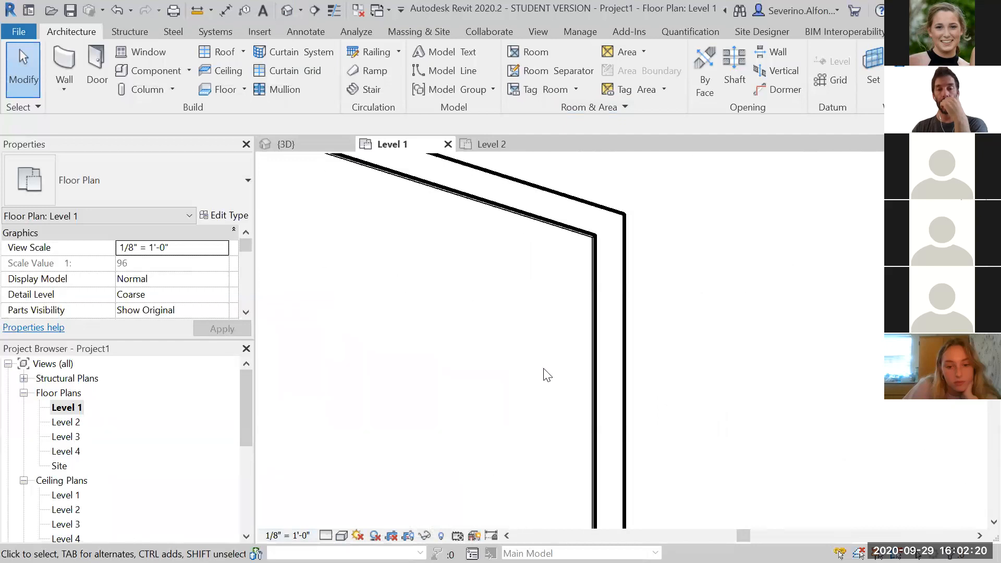
pyautogui.scroll(-4, 633, 301)
pyautogui.scroll(4, 691, 335)
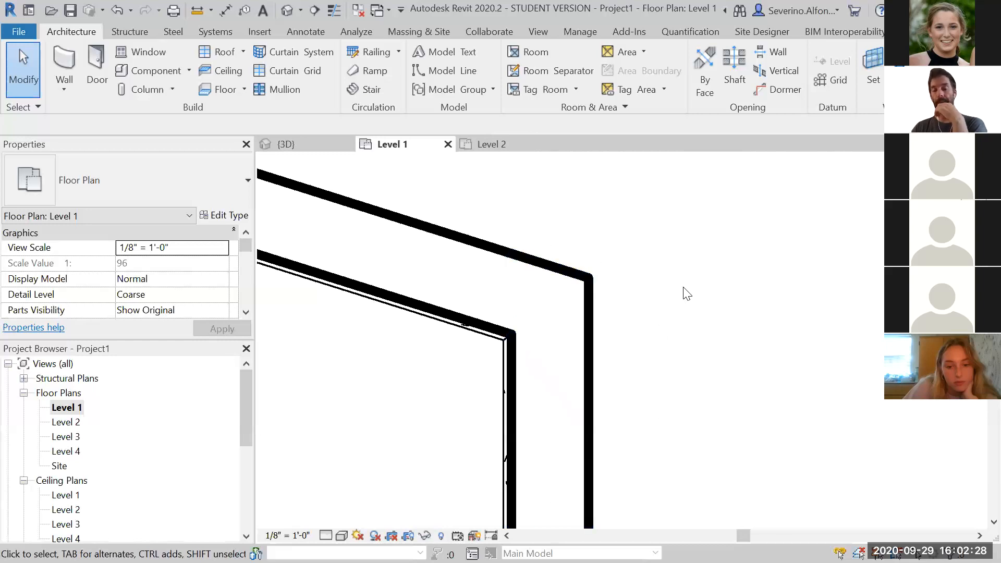
pyautogui.scroll(2, 688, 293)
pyautogui.moveTo(663, 304); pyautogui.dragTo(745, 281, button='middle')
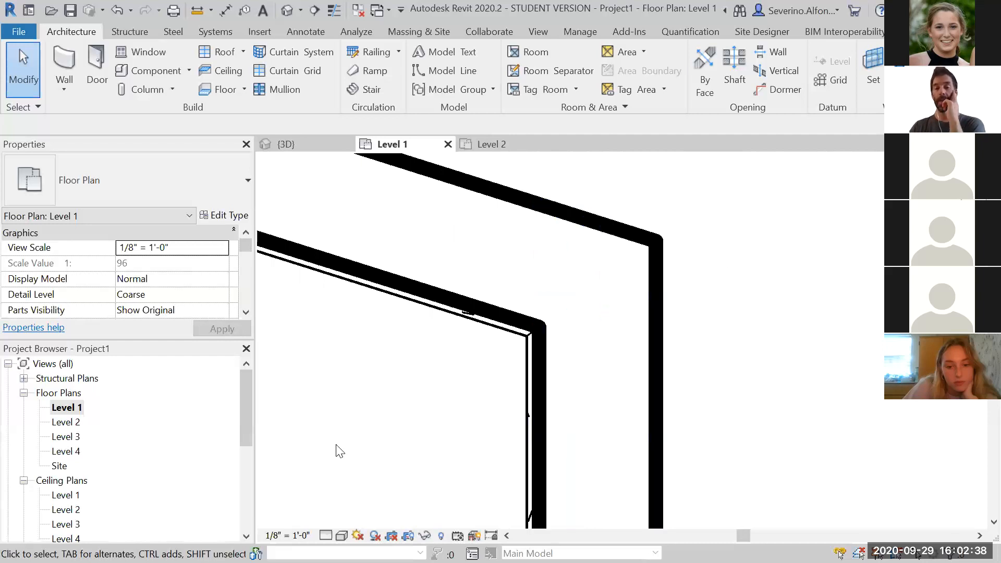
# Switch the Level 1 view scale to 1/4" = 1'-0", then return it to 1/8" = 1'-0"
pyautogui.click(288, 536)
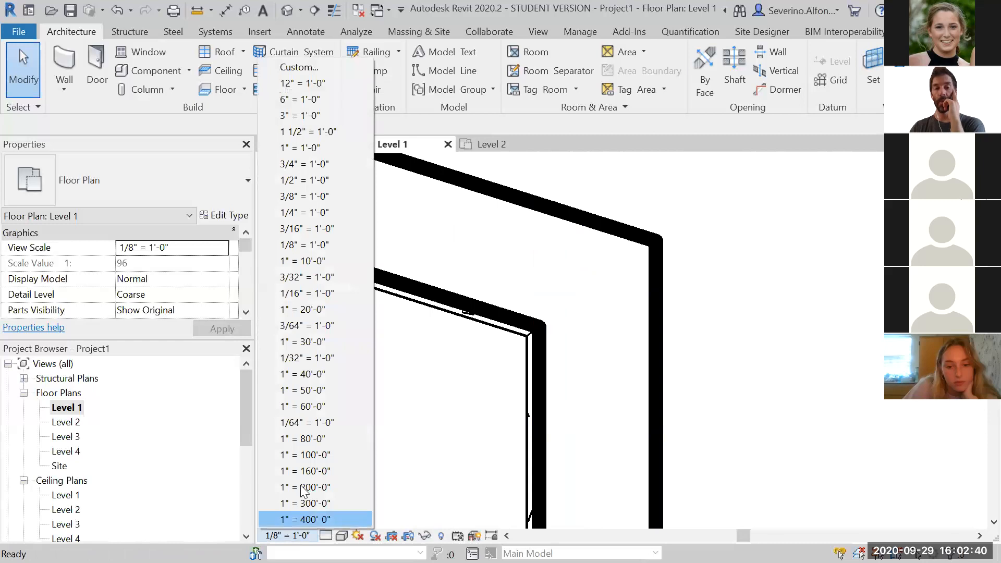
pyautogui.click(321, 212)
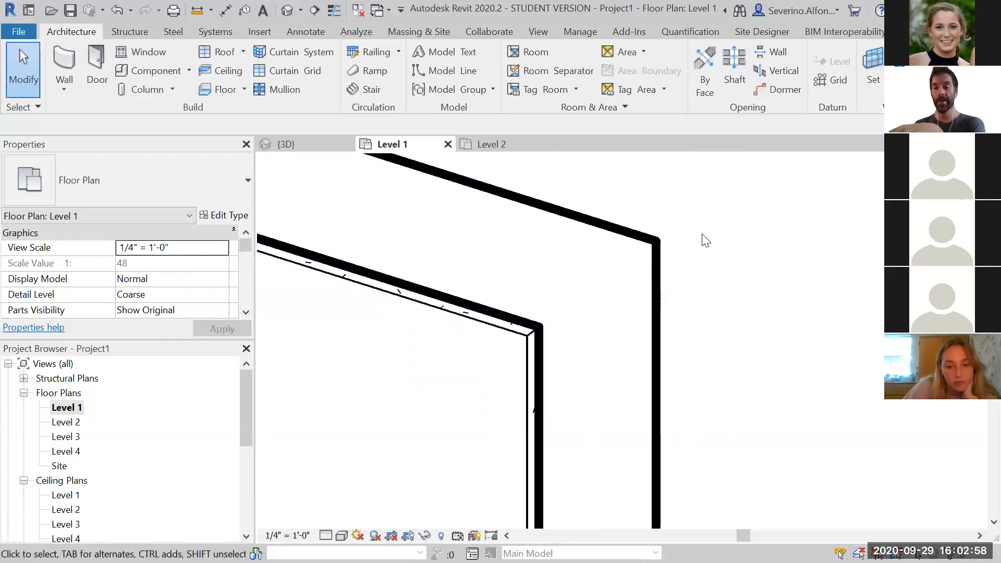
pyautogui.click(282, 536)
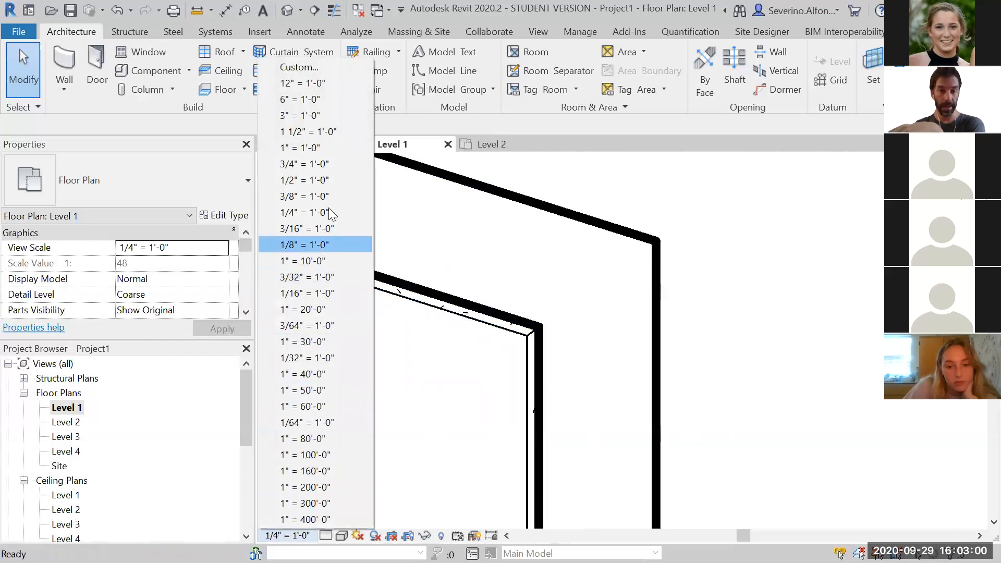
pyautogui.click(303, 246)
pyautogui.scroll(-3, 684, 327)
pyautogui.scroll(4, 704, 374)
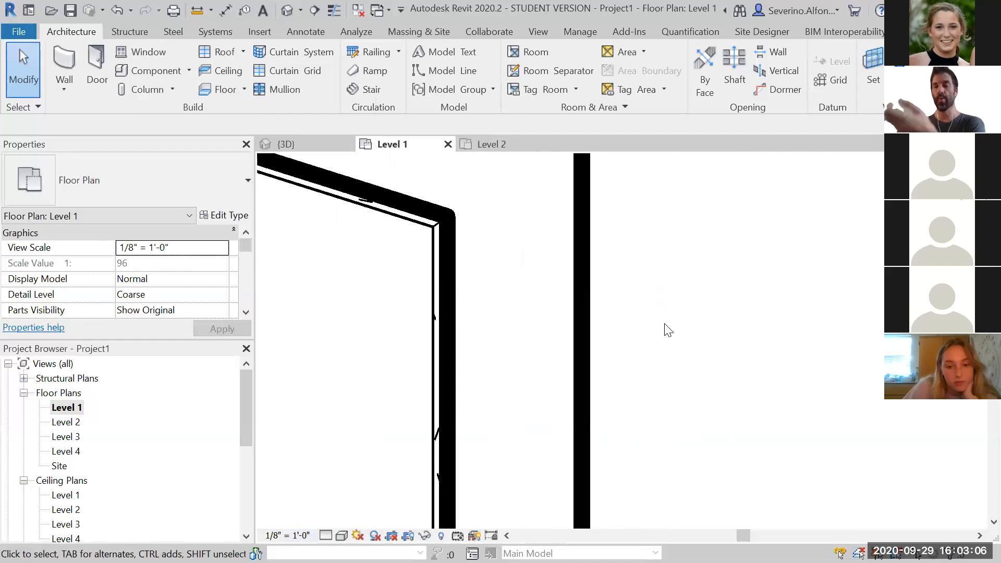
pyautogui.scroll(-2, 668, 330)
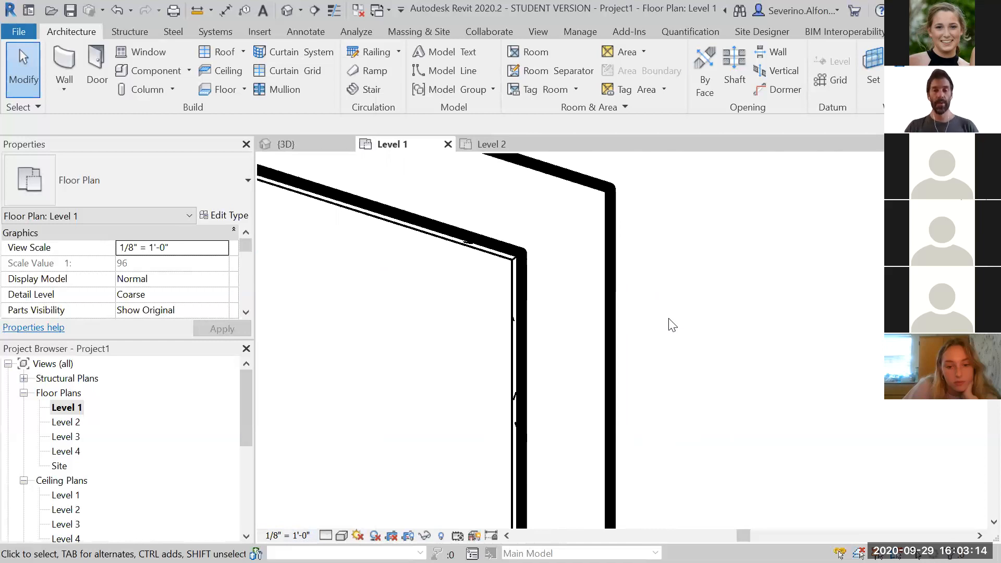
# Turn on Thin Lines so walls display with uniform thin line weights, and zoom around to inspect
pyautogui.press('t')
pyautogui.press('l')
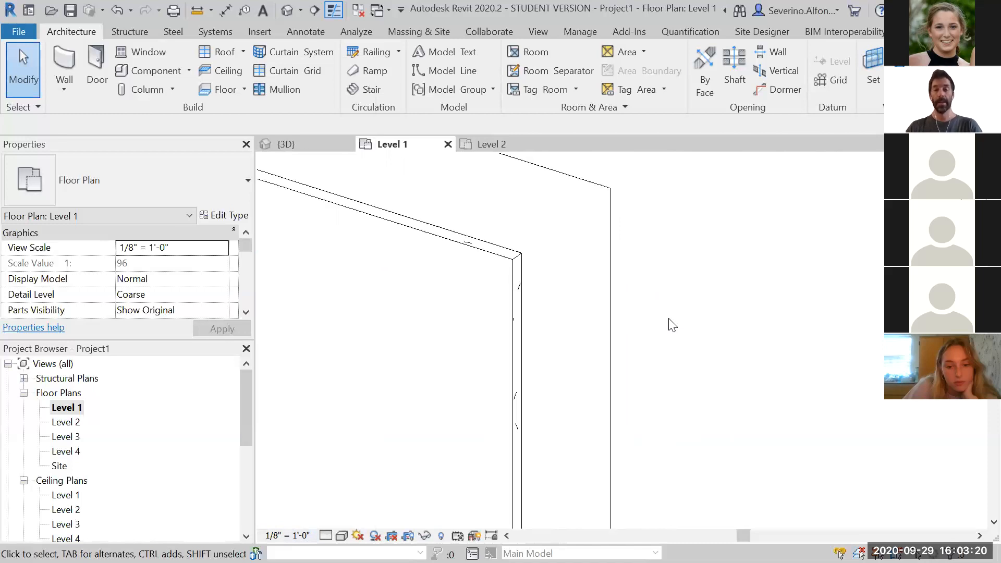
pyautogui.scroll(-7, 669, 319)
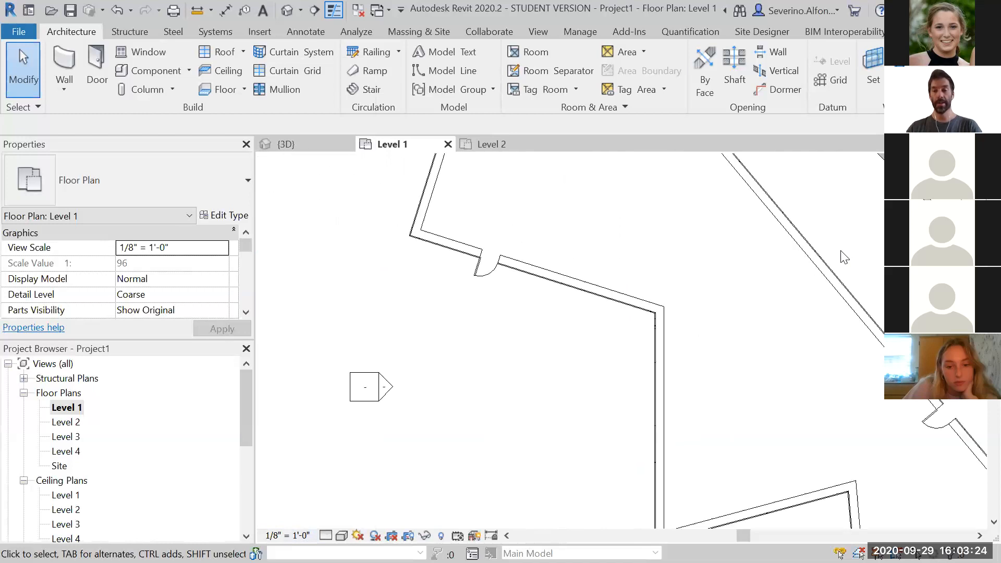
pyautogui.scroll(4, 842, 259)
pyautogui.scroll(-5, 562, 389)
pyautogui.moveTo(434, 405); pyautogui.dragTo(705, 266, button='middle')
pyautogui.scroll(4, 571, 301)
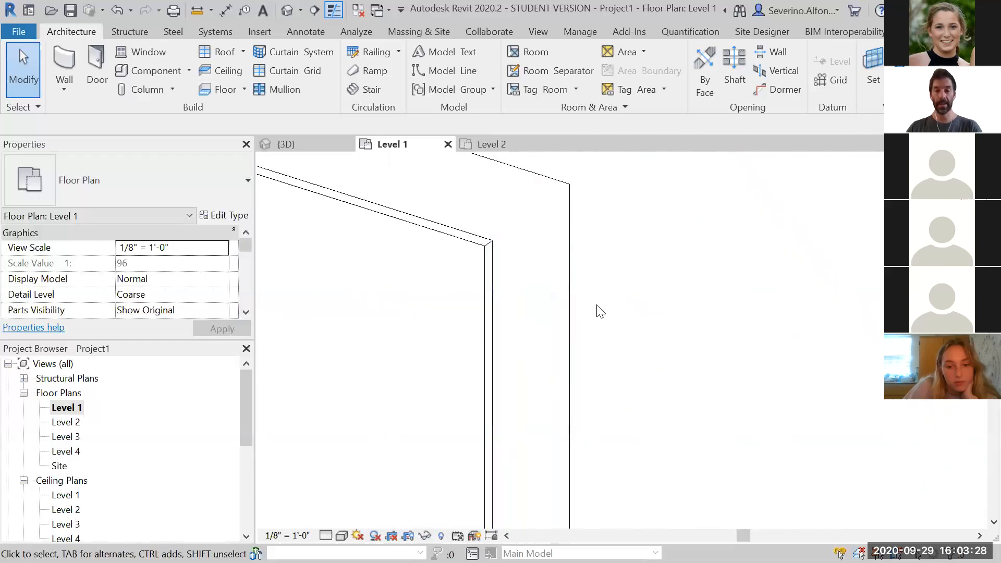
pyautogui.scroll(5, 550, 210)
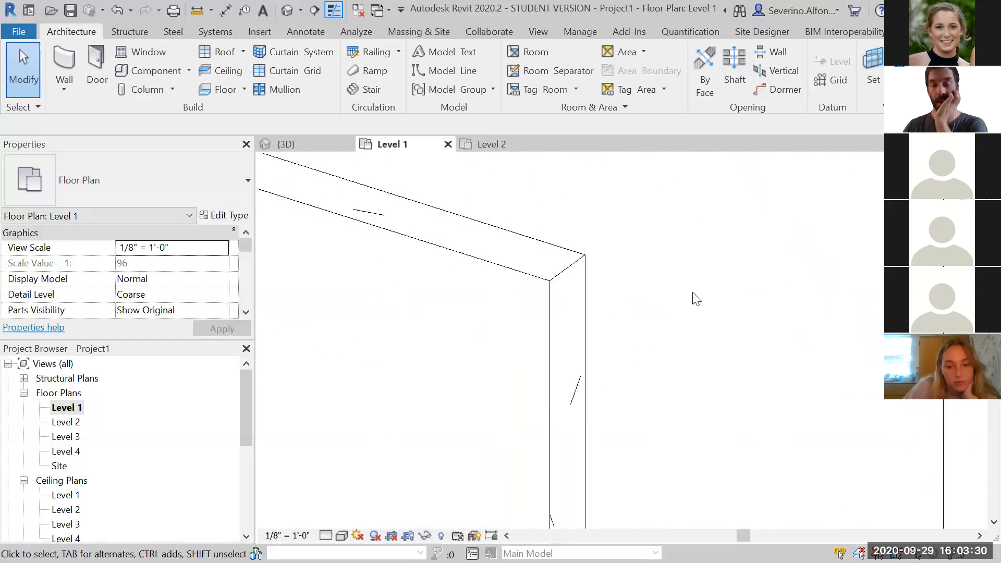
# Toggle Thin Lines off and on while zooming and panning the Level 1 plan to compare wall line weights
pyautogui.scroll(4, 592, 264)
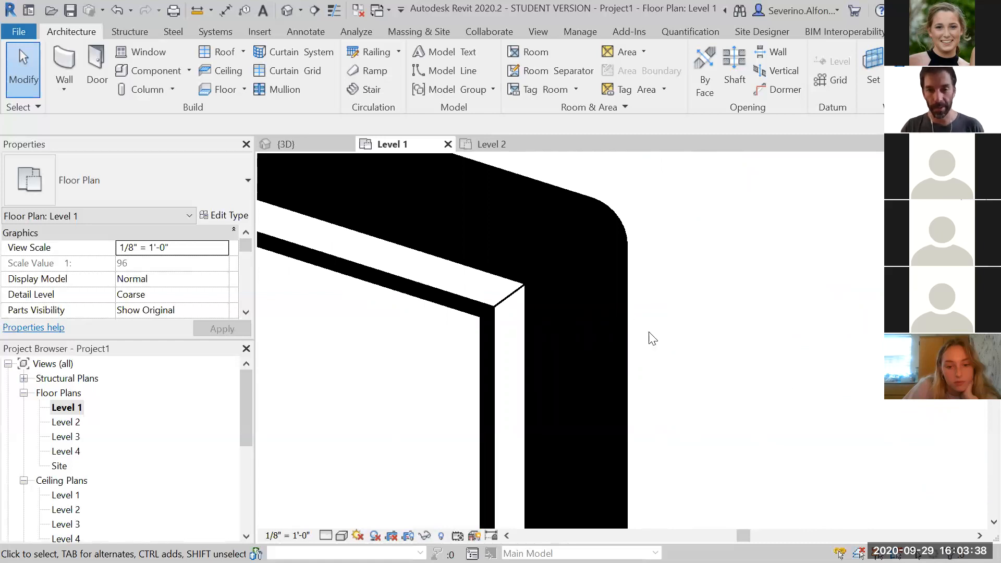
pyautogui.scroll(-4, 553, 349)
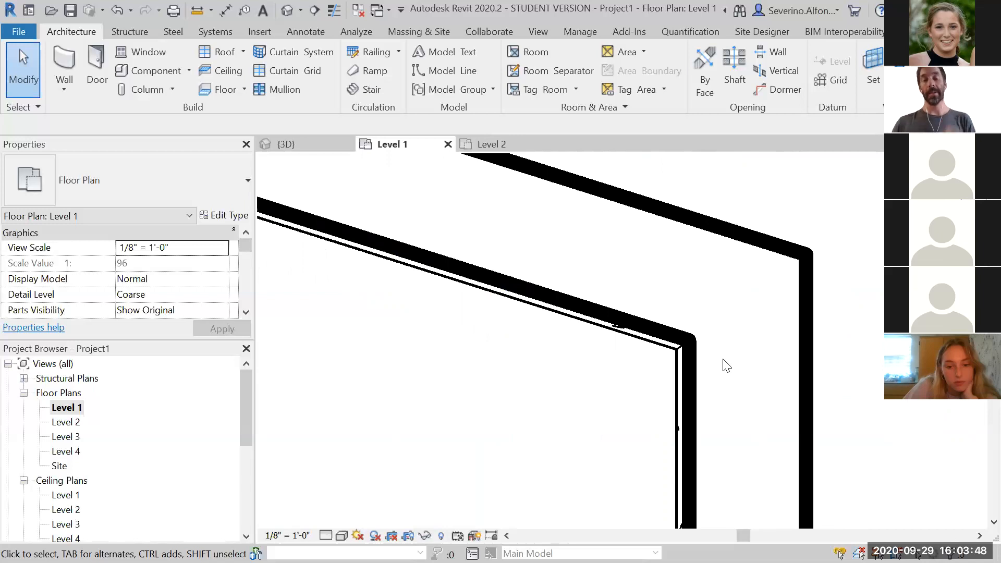
pyautogui.press('t')
pyautogui.press('l')
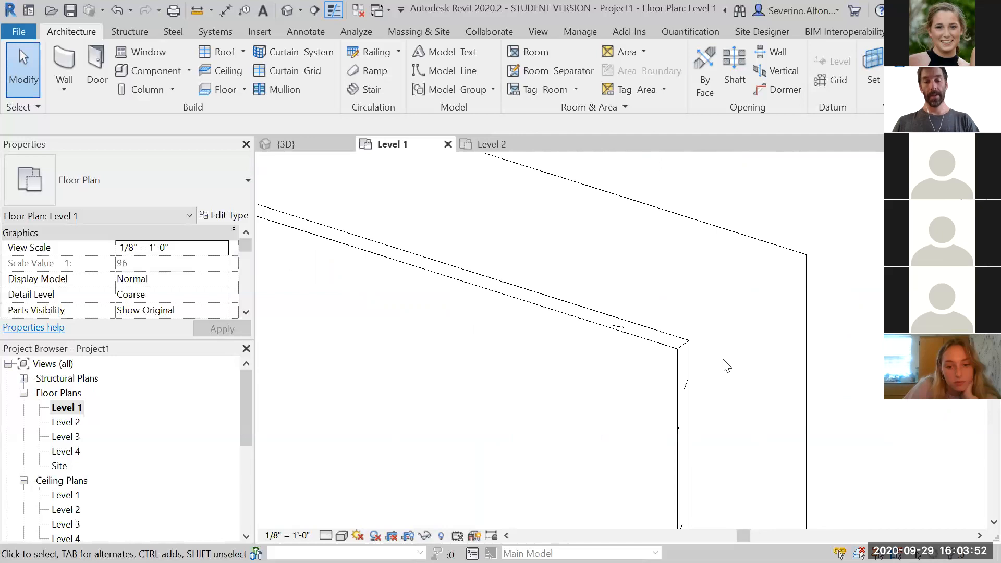
pyautogui.press('t')
pyautogui.press('l')
pyautogui.scroll(-4, 813, 267)
pyautogui.moveTo(854, 307); pyautogui.dragTo(622, 268, button='middle')
pyautogui.scroll(-4, 650, 284)
pyautogui.moveTo(539, 329); pyautogui.dragTo(419, 335, button='middle')
pyautogui.scroll(-4, 425, 336)
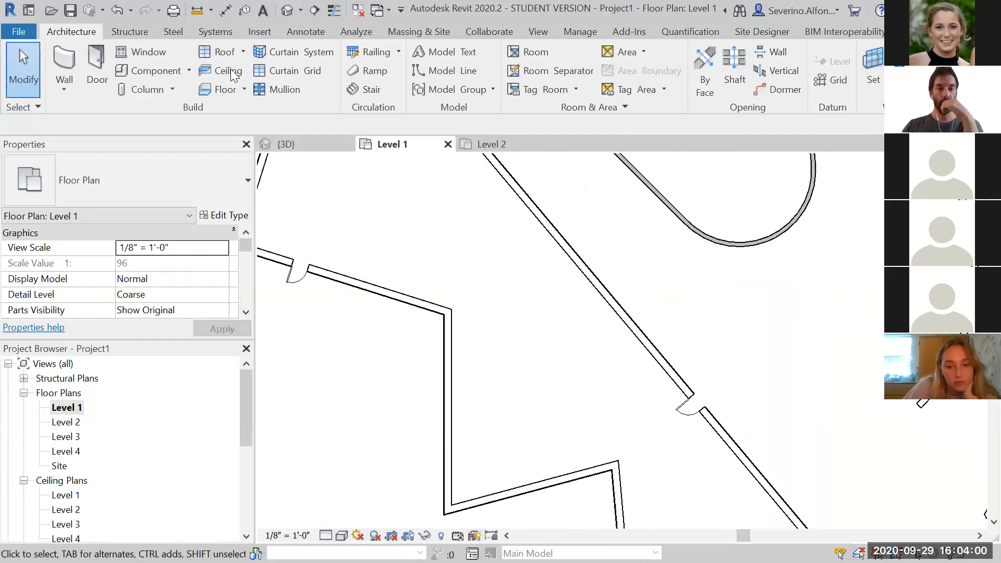
# Switch to the 3D view, orbit it, and set the visual style to Wireframe
pyautogui.click(287, 10)
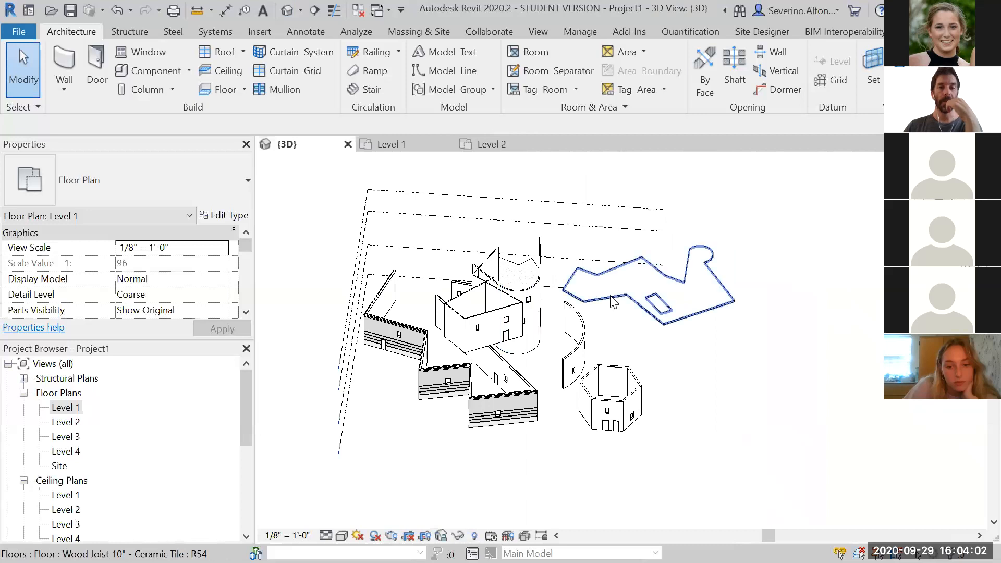
pyautogui.keyDown('shift'); pyautogui.moveTo(751, 382); pyautogui.dragTo(590, 367, button='middle'); pyautogui.keyUp('shift')
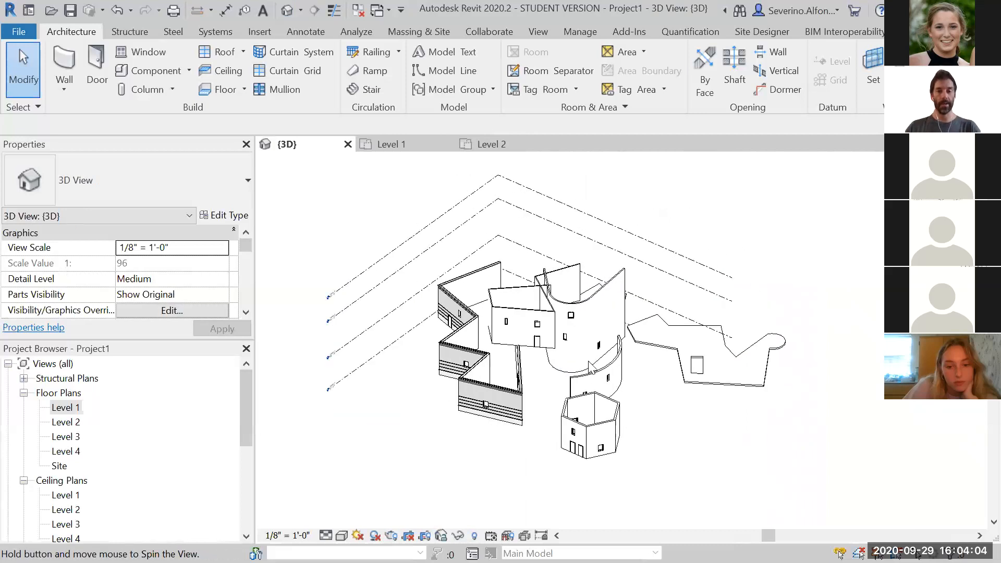
pyautogui.scroll(3, 591, 367)
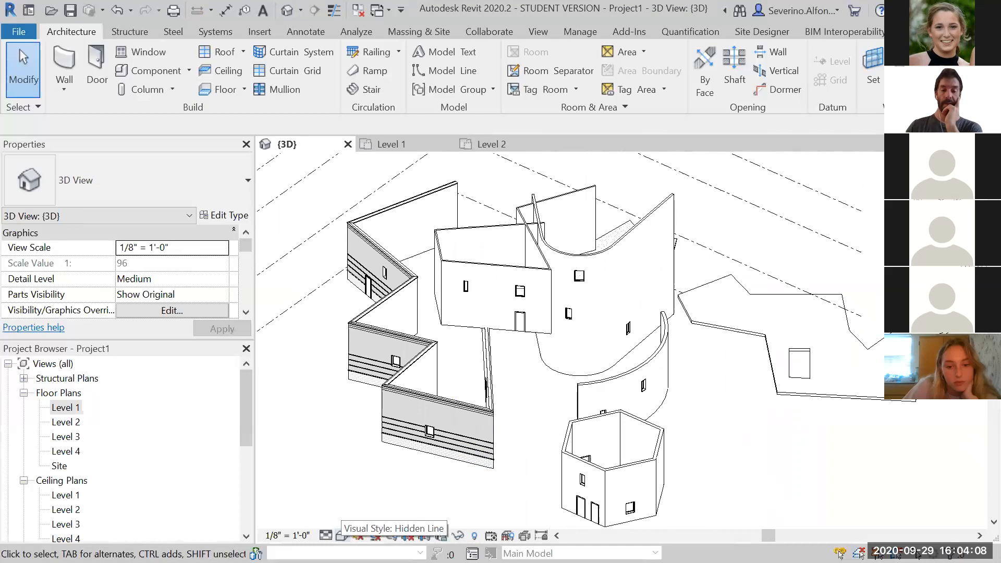
pyautogui.click(342, 535)
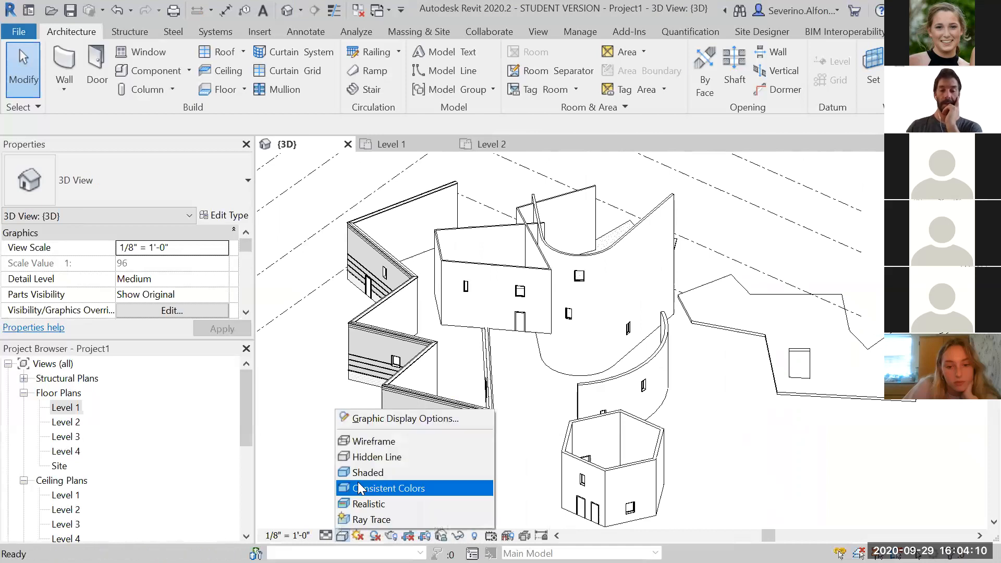
pyautogui.click(364, 441)
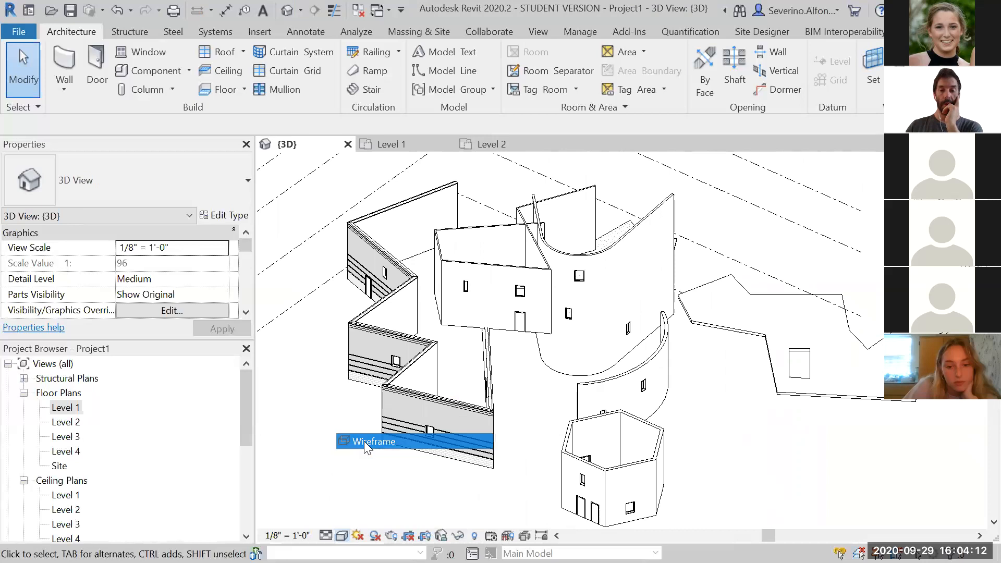
# Orbit the 3D model and change the visual style to Hidden Line
pyautogui.keyDown('shift'); pyautogui.moveTo(774, 419); pyautogui.dragTo(809, 419, button='middle'); pyautogui.keyUp('shift')
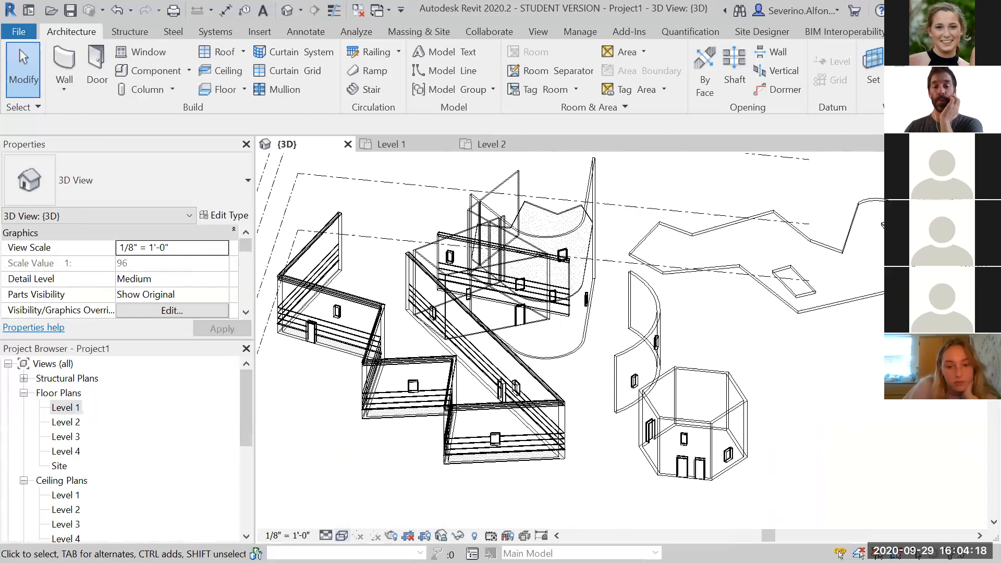
pyautogui.click(342, 535)
pyautogui.click(366, 455)
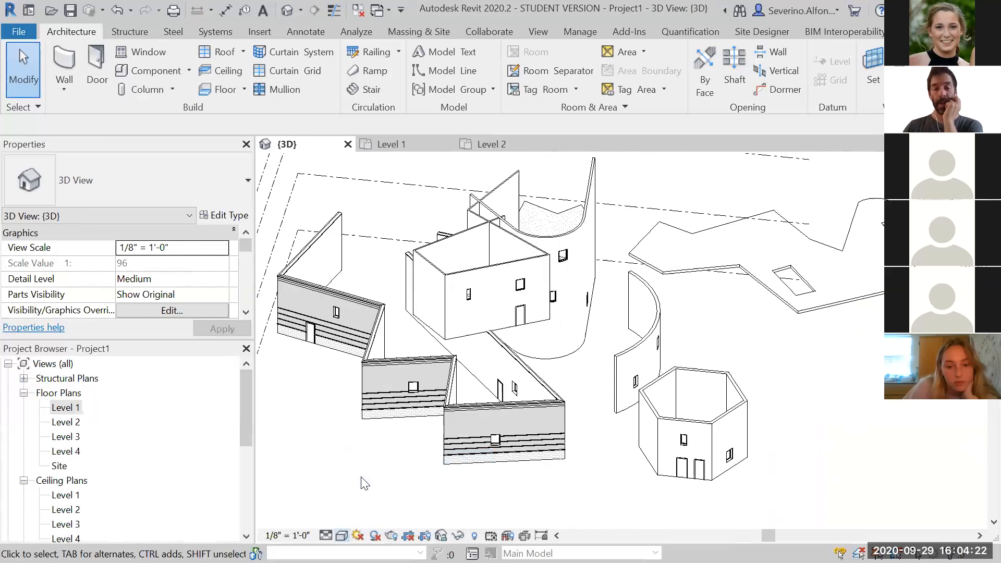
# Set the 3D view's visual style to Shaded and zoom in on a brick exterior wall
pyautogui.click(341, 536)
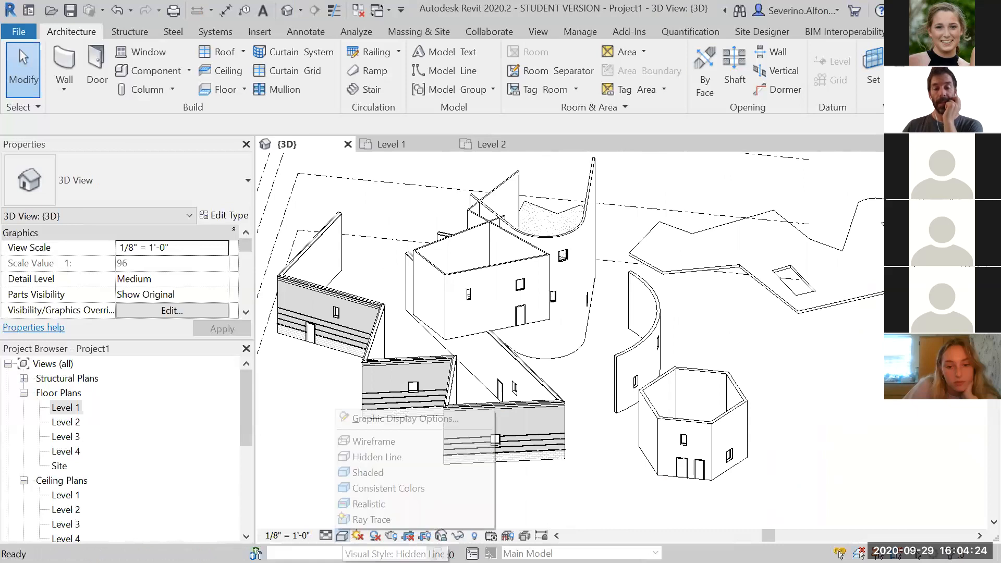
pyautogui.click(365, 475)
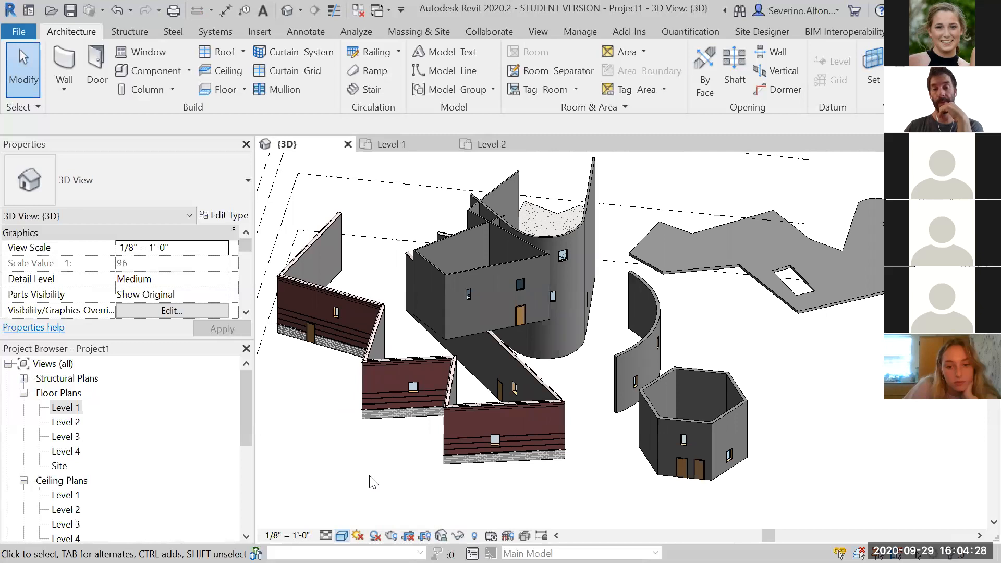
pyautogui.scroll(5, 390, 465)
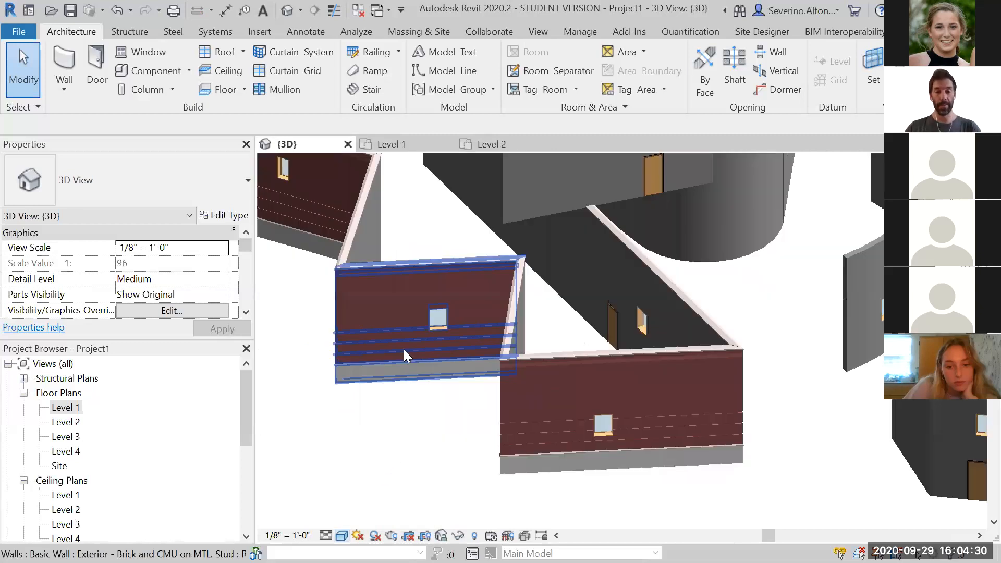
pyautogui.scroll(5, 460, 240)
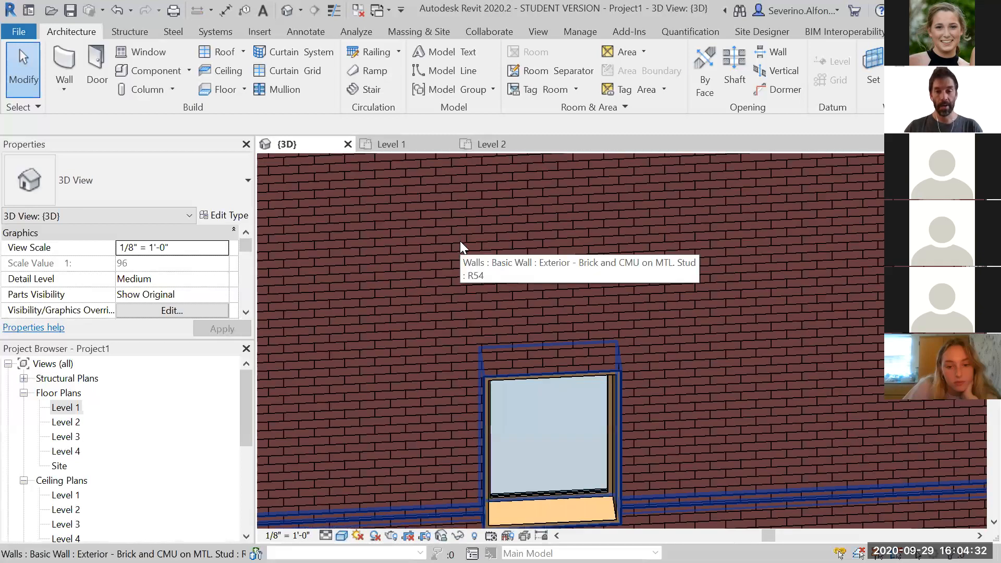
pyautogui.scroll(-4, 462, 283)
pyautogui.scroll(-6, 462, 281)
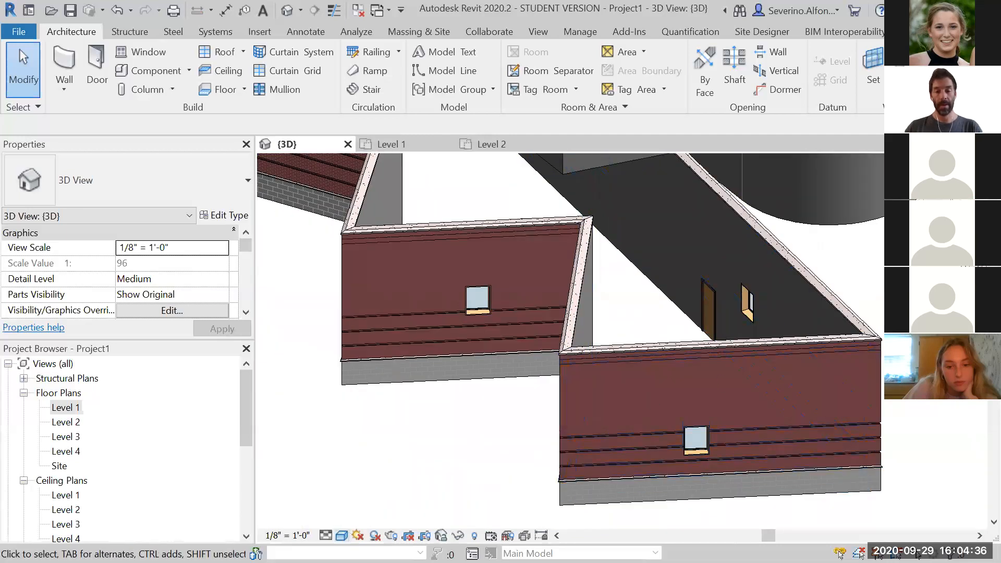
# Change the 3D view's visual style to Realistic
pyautogui.click(342, 535)
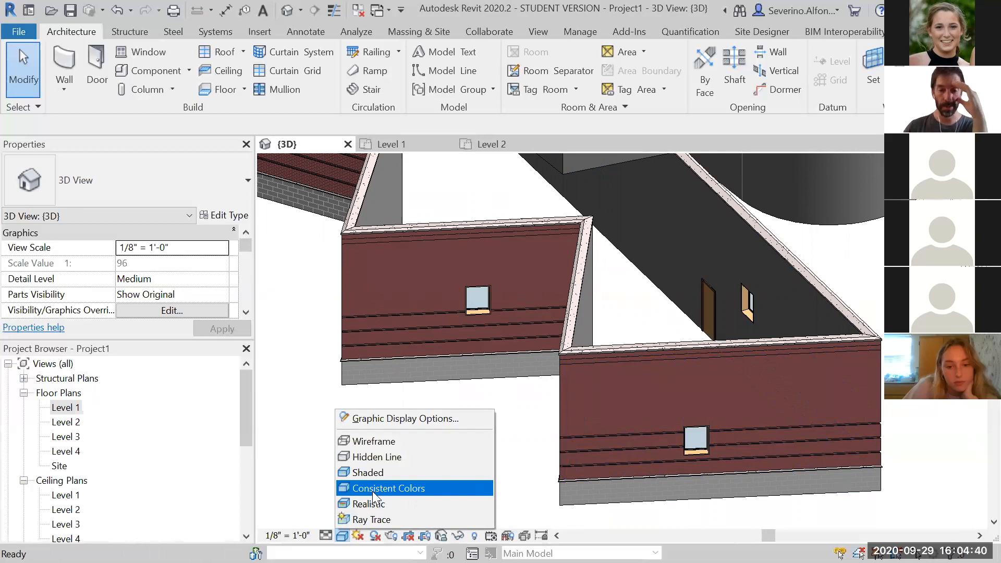
pyautogui.click(374, 503)
pyautogui.click(343, 536)
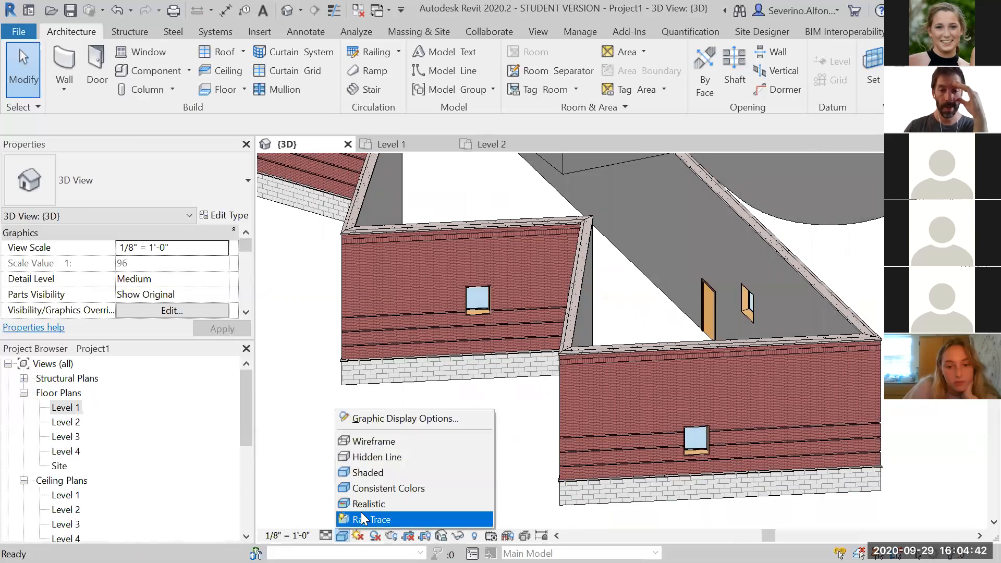
pyautogui.click(375, 503)
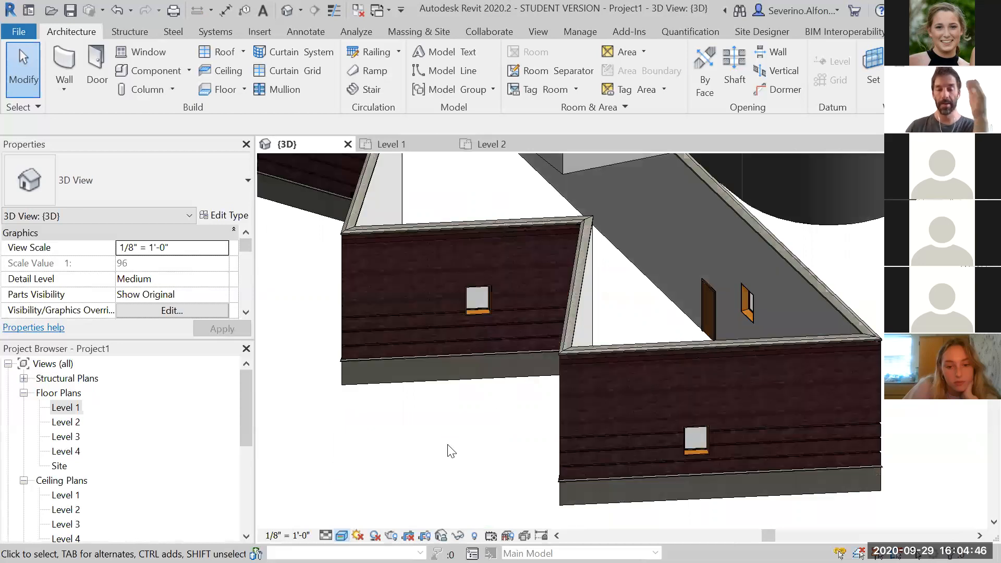
# Preview the 3D view in Ray Trace mode, then set the visual style back to Hidden Line
pyautogui.click(341, 536)
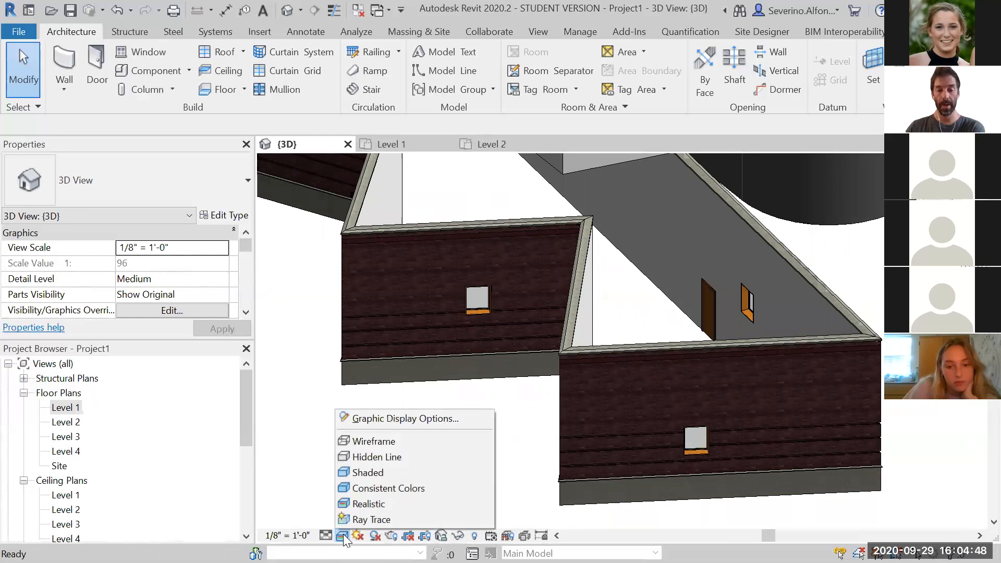
pyautogui.click(367, 521)
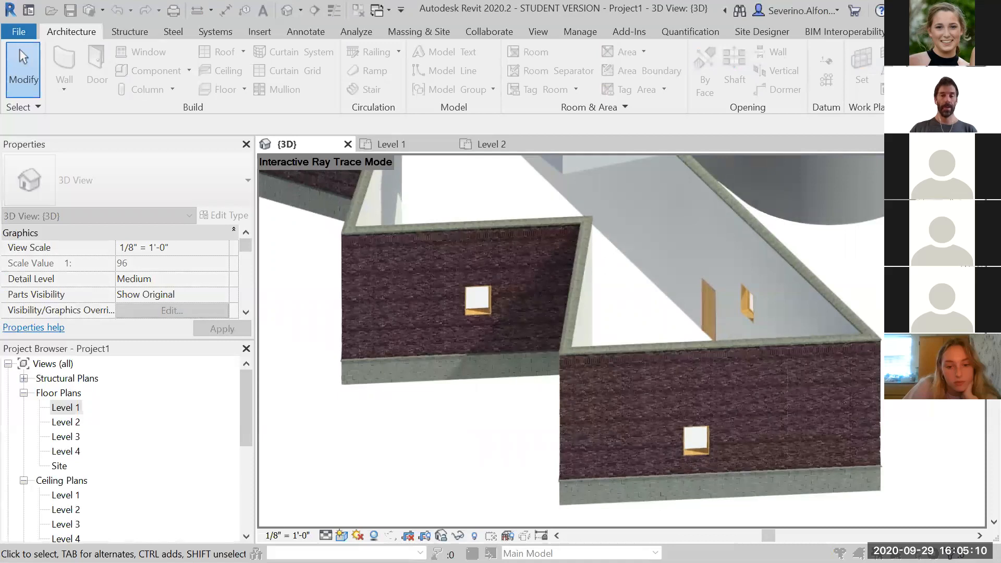
pyautogui.click(343, 536)
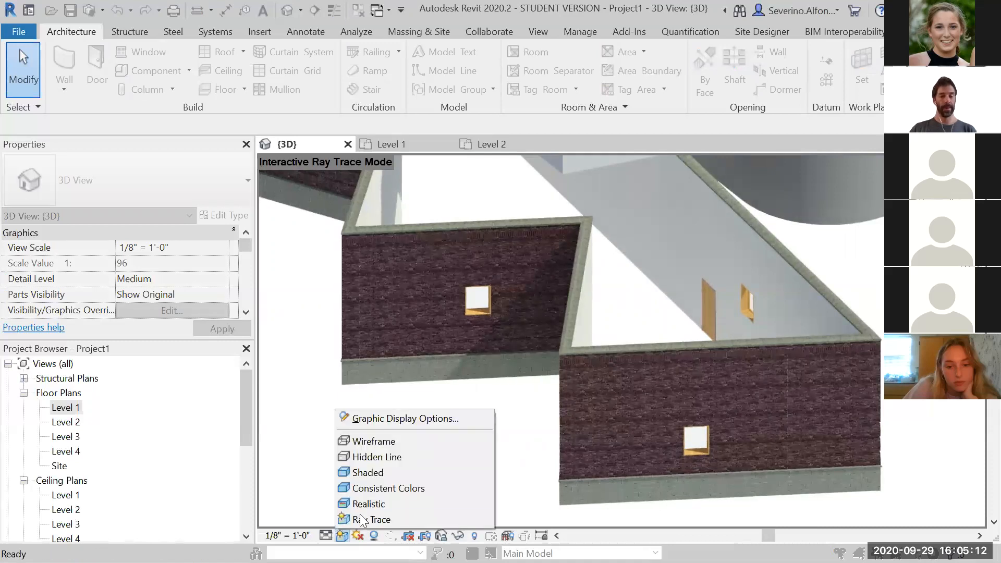
pyautogui.click(373, 459)
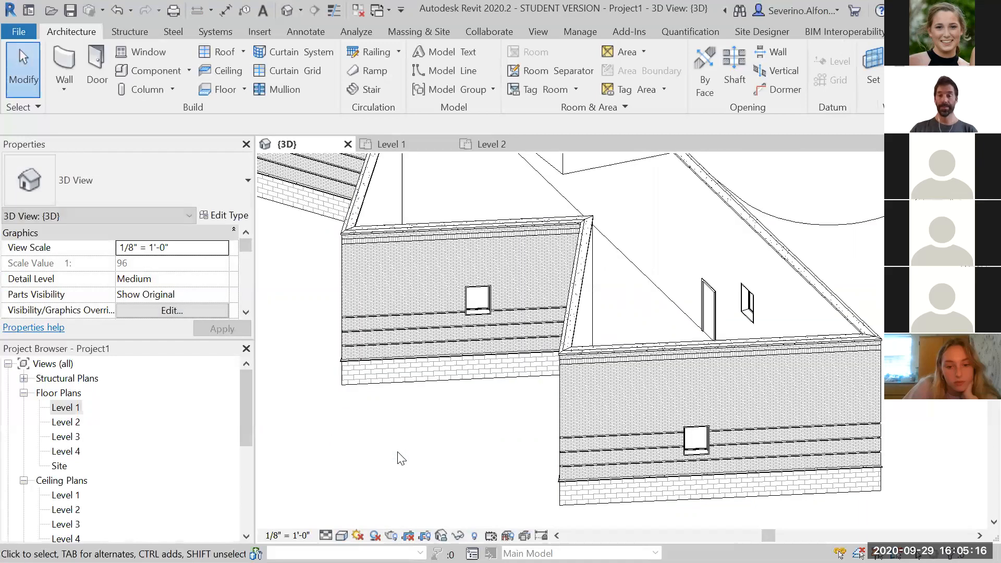
# Toggle shadows on and off several times in the 3D view, ending with shadows off
pyautogui.scroll(-5, 550, 402)
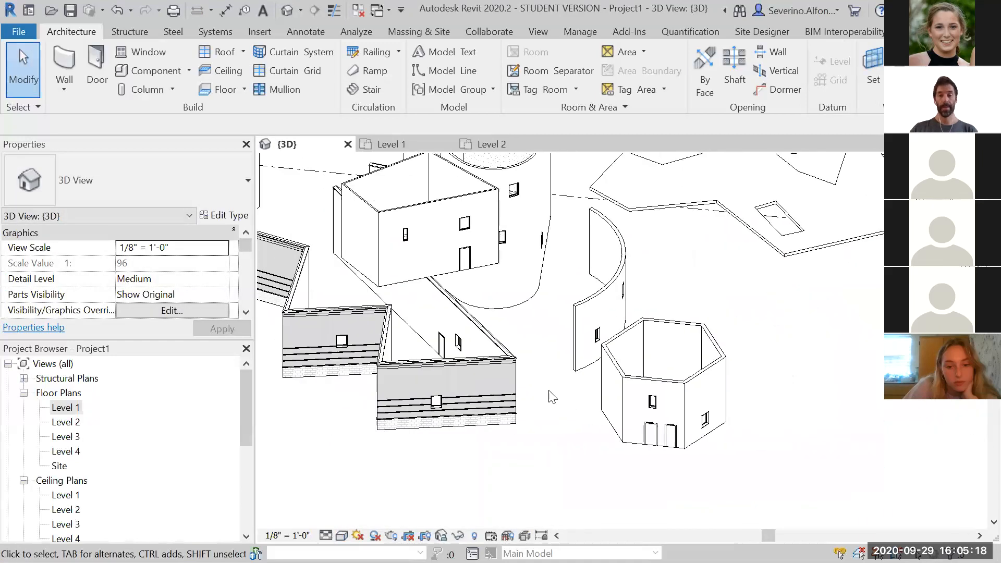
pyautogui.click(342, 536)
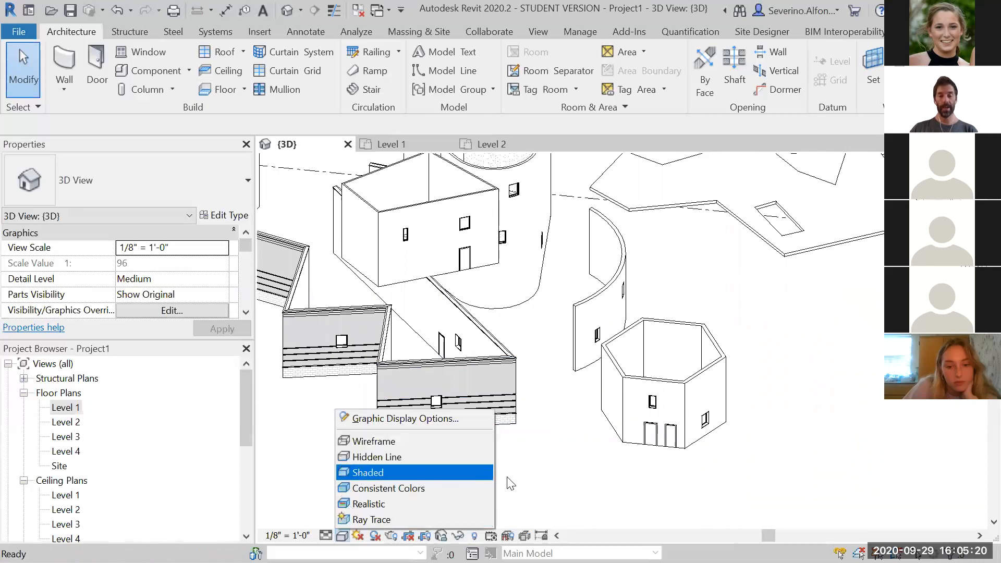
pyautogui.click(597, 496)
pyautogui.scroll(-2, 572, 389)
pyautogui.moveTo(572, 389); pyautogui.dragTo(597, 415, button='middle')
pyautogui.moveTo(580, 415); pyautogui.dragTo(590, 381, button='middle')
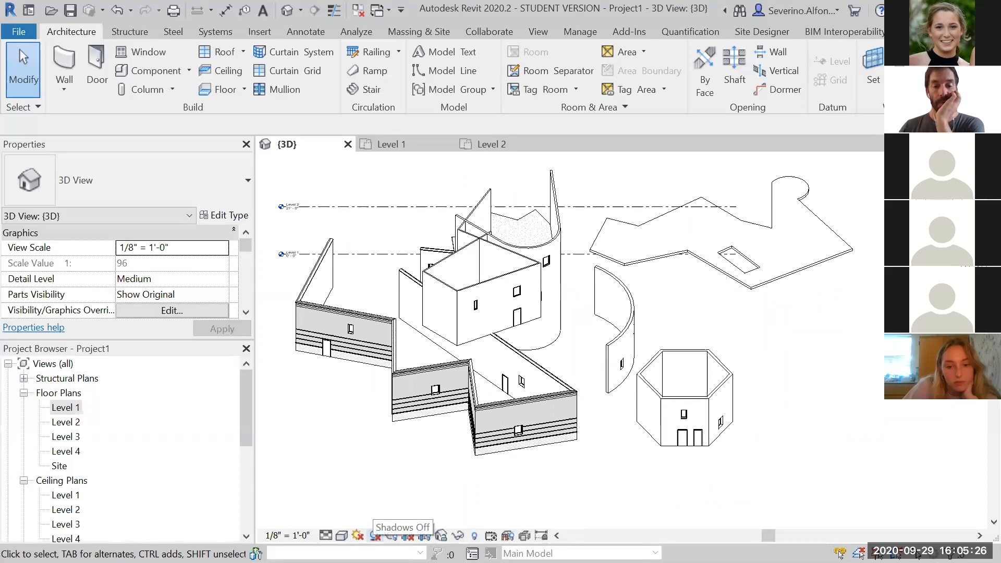
pyautogui.click(375, 536)
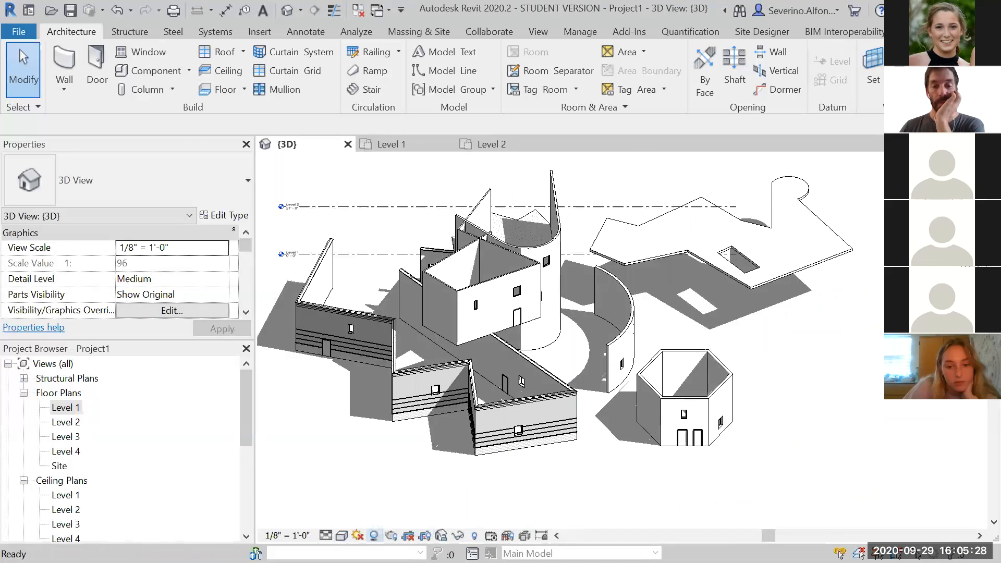
pyautogui.click(375, 536)
pyautogui.click(375, 536)
pyautogui.click(375, 536)
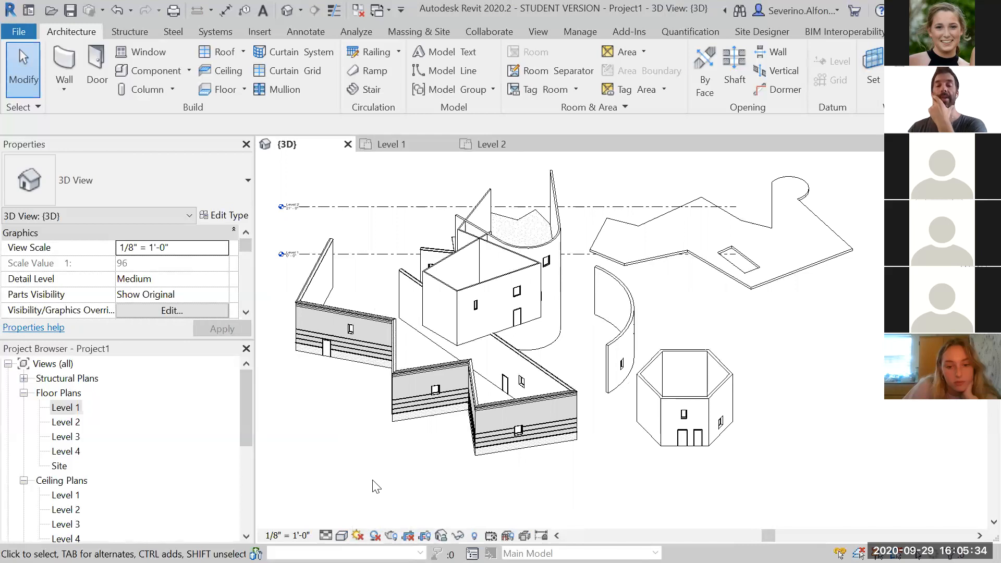
pyautogui.click(375, 535)
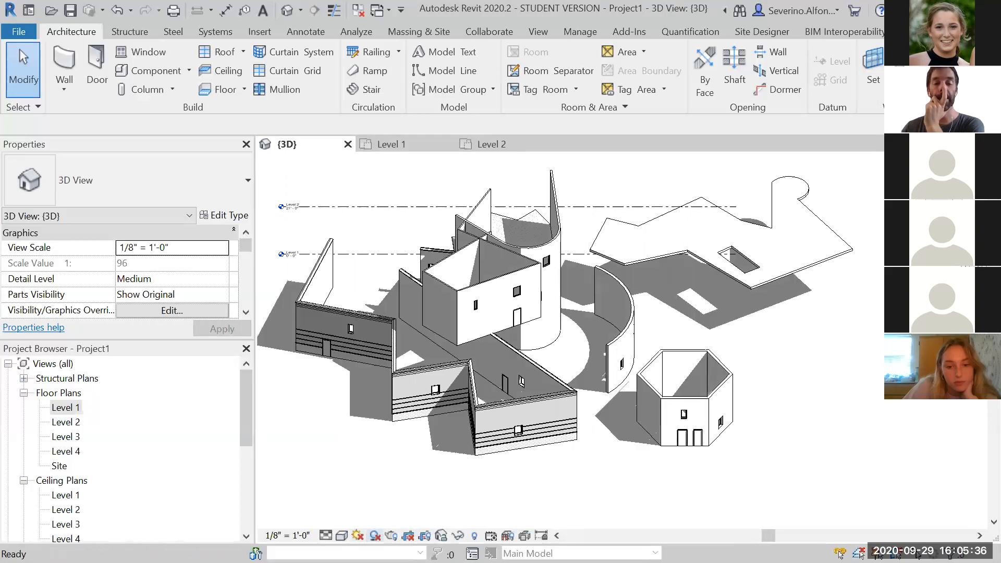
pyautogui.click(374, 536)
pyautogui.click(374, 535)
pyautogui.click(374, 535)
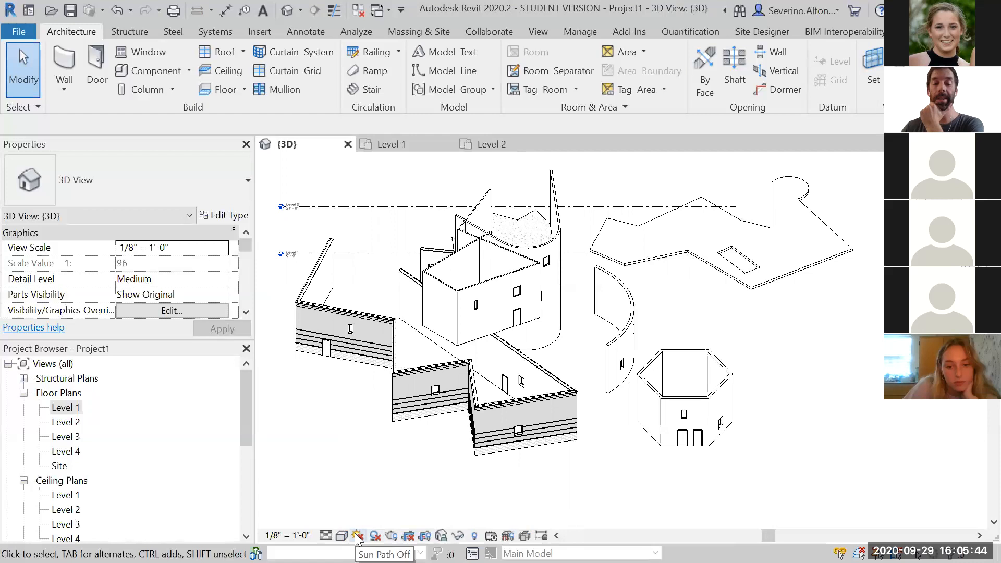
pyautogui.scroll(-3, 394, 451)
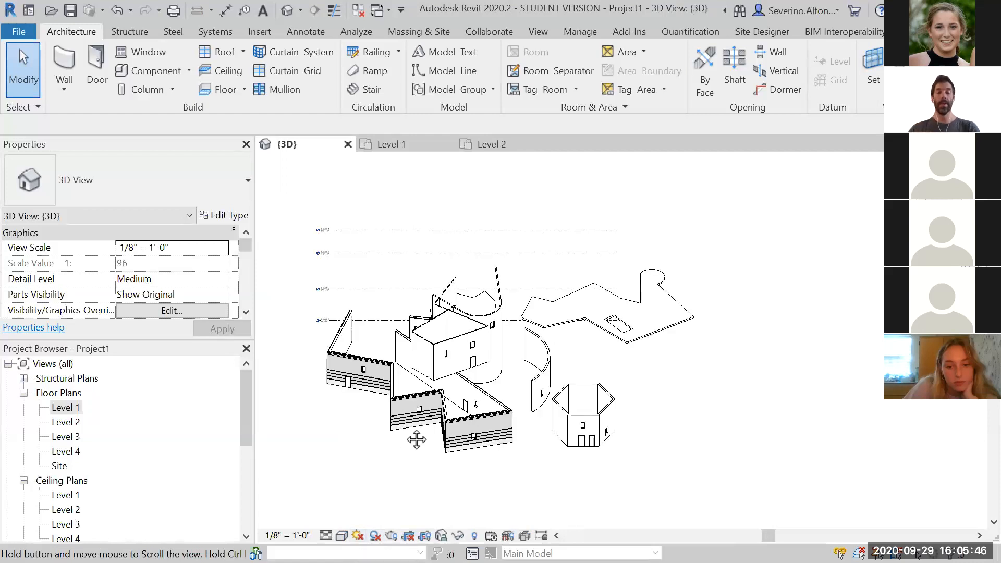
# Open Sun Settings for the 3D view and switch the solar study to Still
pyautogui.click(357, 536)
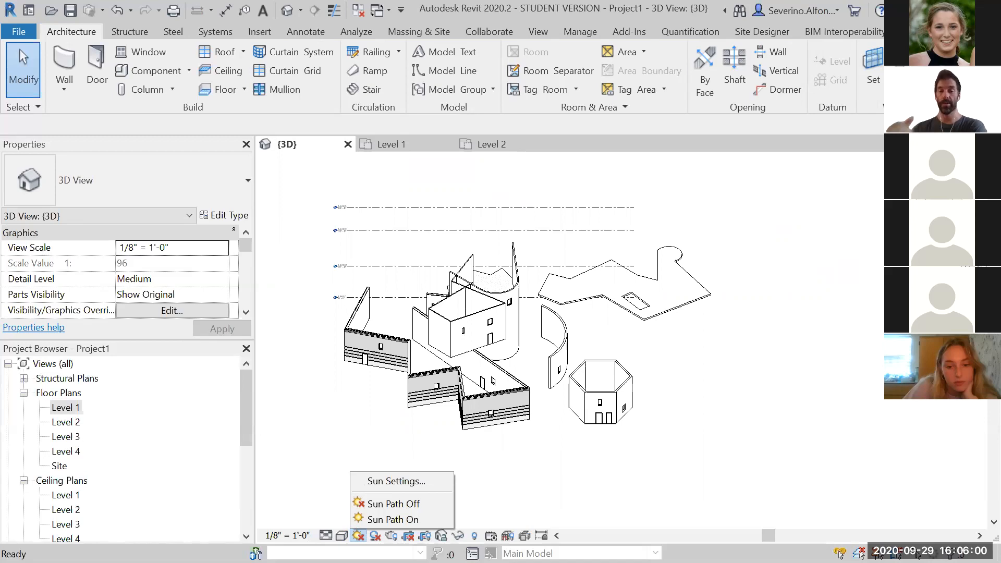
pyautogui.click(381, 482)
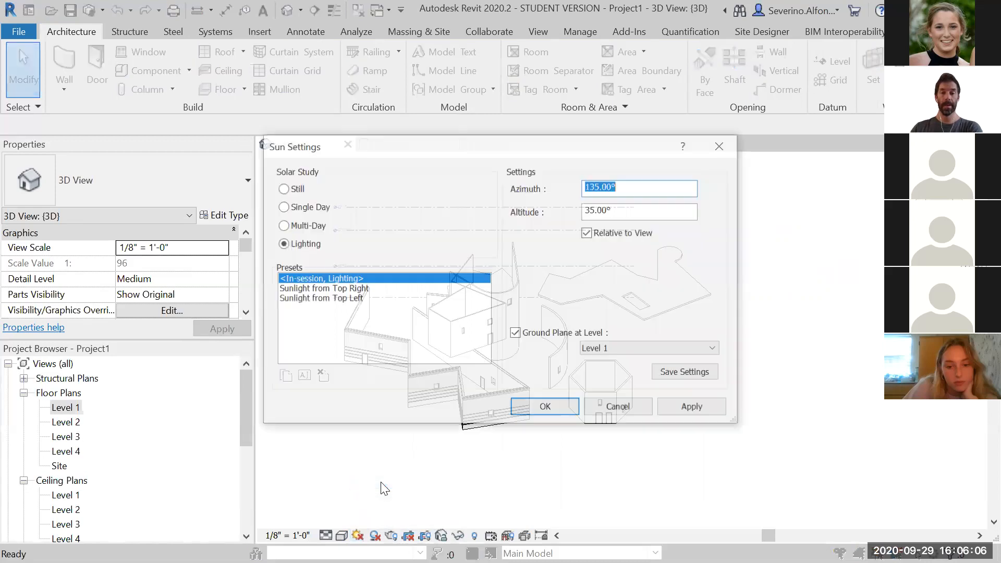
pyautogui.moveTo(487, 147); pyautogui.dragTo(389, 87)
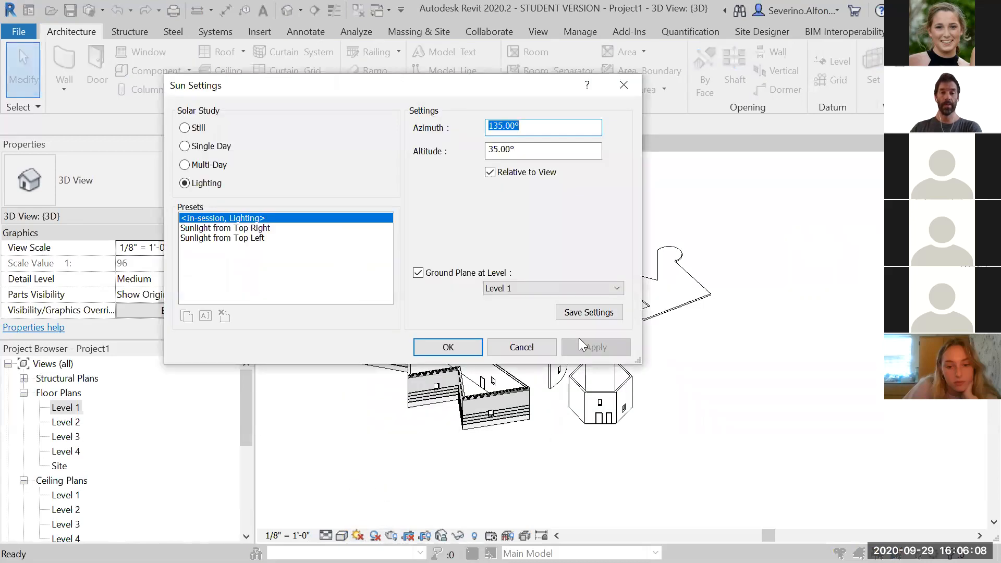
pyautogui.moveTo(638, 361); pyautogui.dragTo(735, 455)
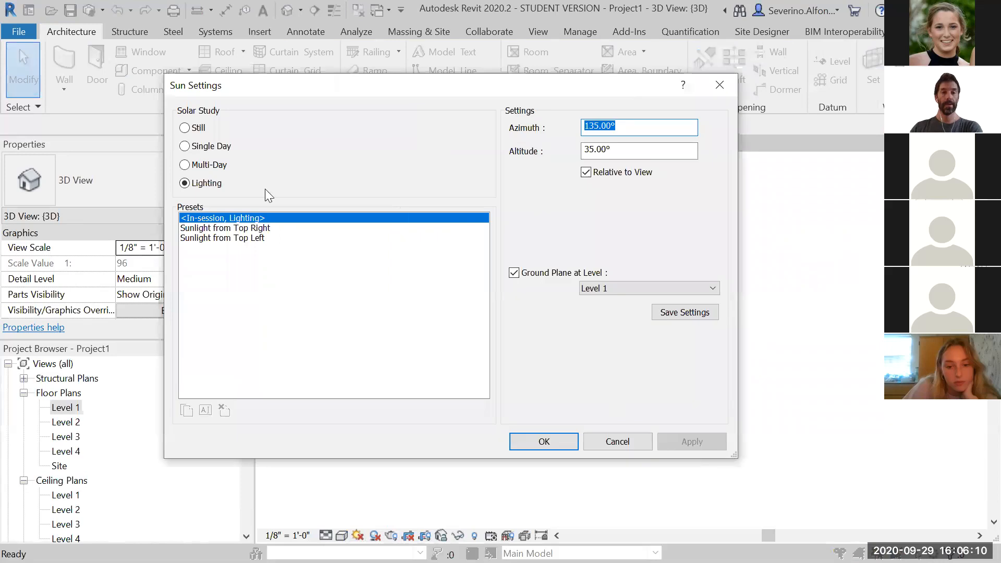
pyautogui.click(185, 128)
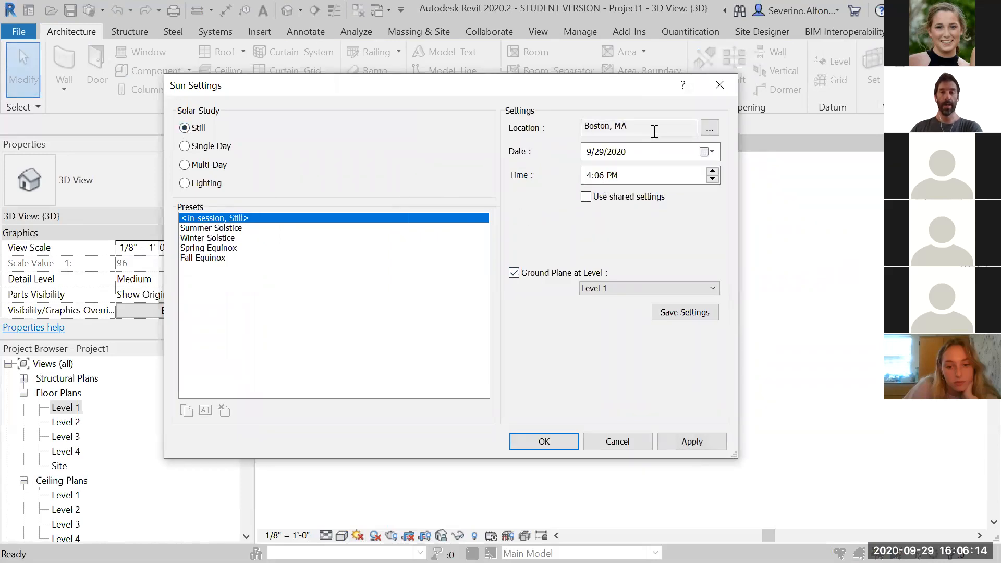
# Inspect the project location settings for Boston, MA and close the location dialog
pyautogui.click(710, 128)
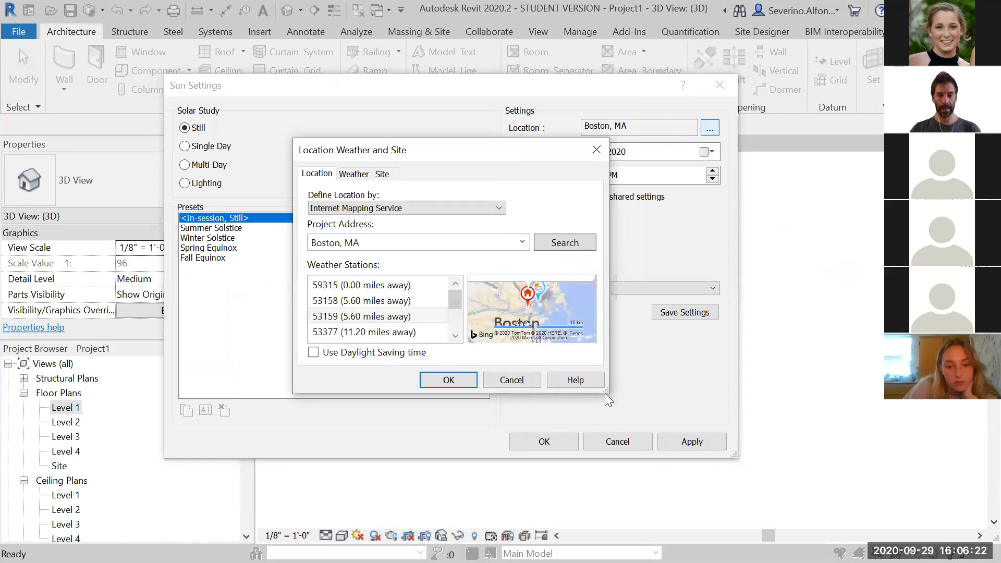
pyautogui.moveTo(371, 243); pyautogui.dragTo(288, 244)
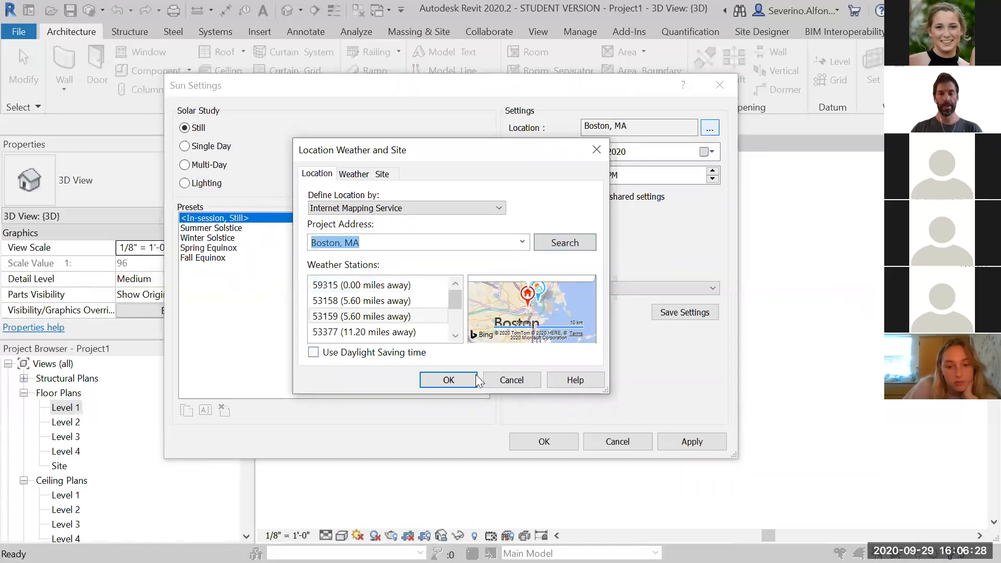
pyautogui.click(456, 381)
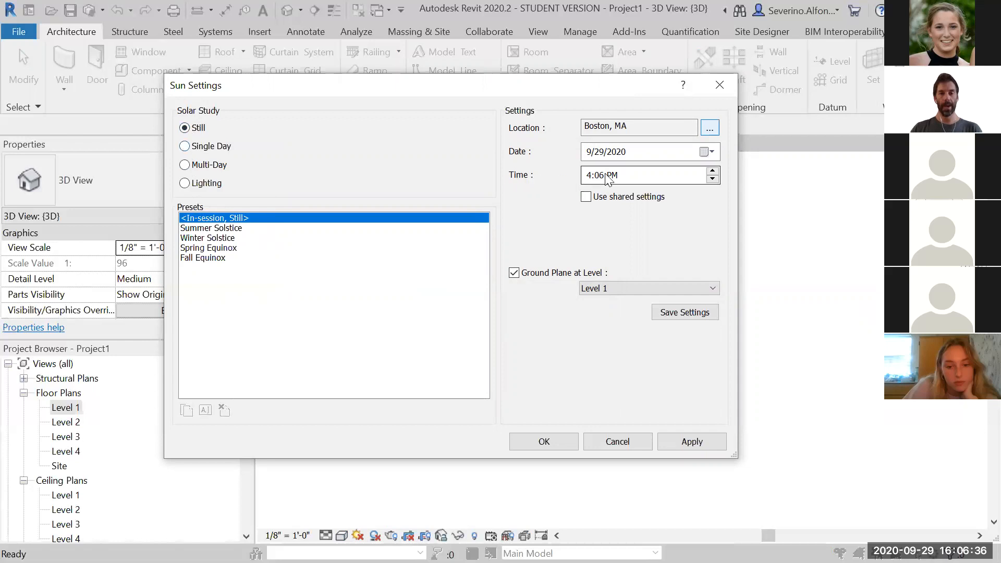
# Choose the Winter Solstice sun preset and confirm the Sun Settings
pyautogui.click(218, 229)
pyautogui.moveTo(320, 89); pyautogui.dragTo(537, 41)
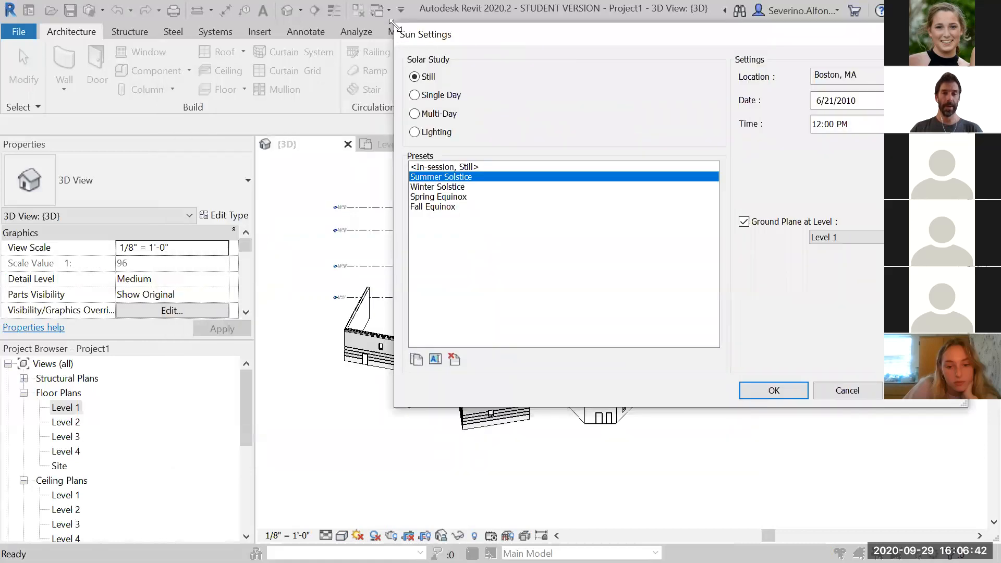
pyautogui.moveTo(391, 23); pyautogui.dragTo(488, 8)
pyautogui.click(535, 172)
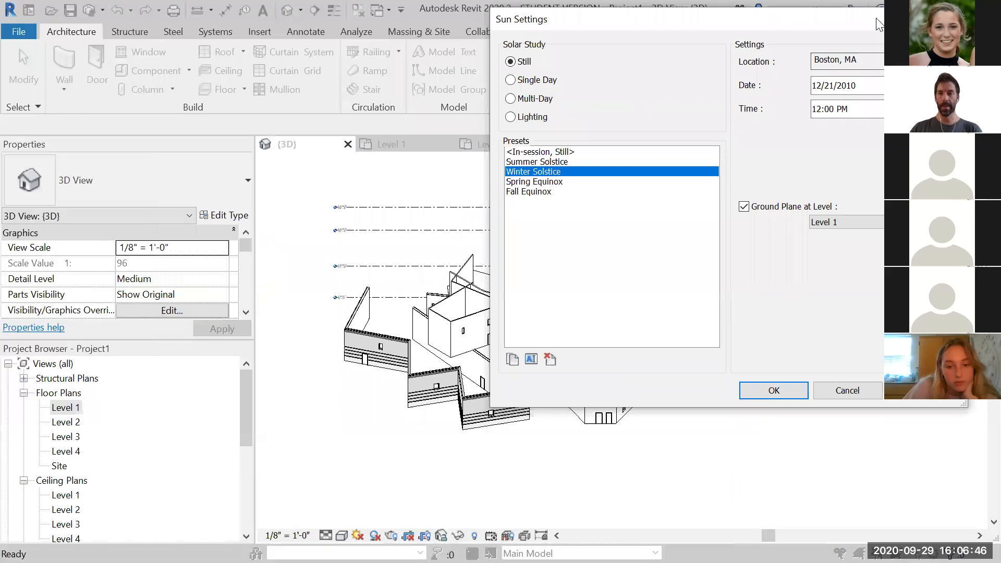
pyautogui.moveTo(878, 24); pyautogui.dragTo(879, 117)
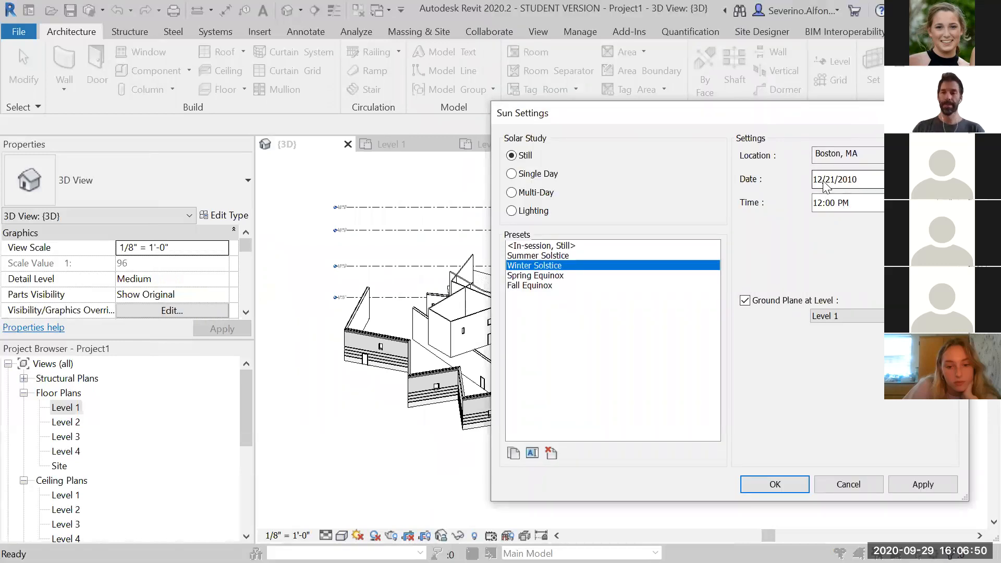
pyautogui.click(775, 485)
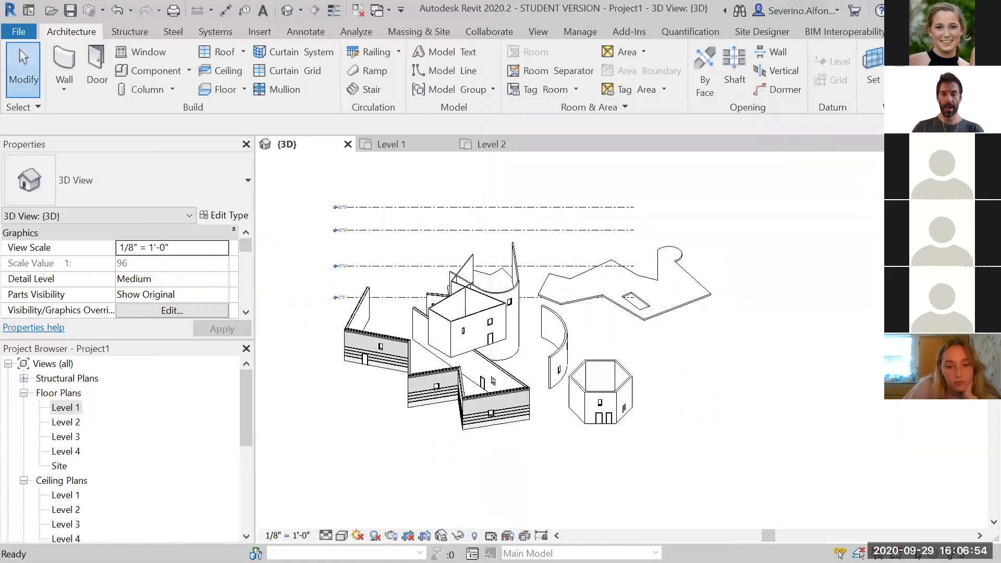
# Turn shadows on, then set the sun time to 3:00 PM in Sun Settings and apply it
pyautogui.click(374, 535)
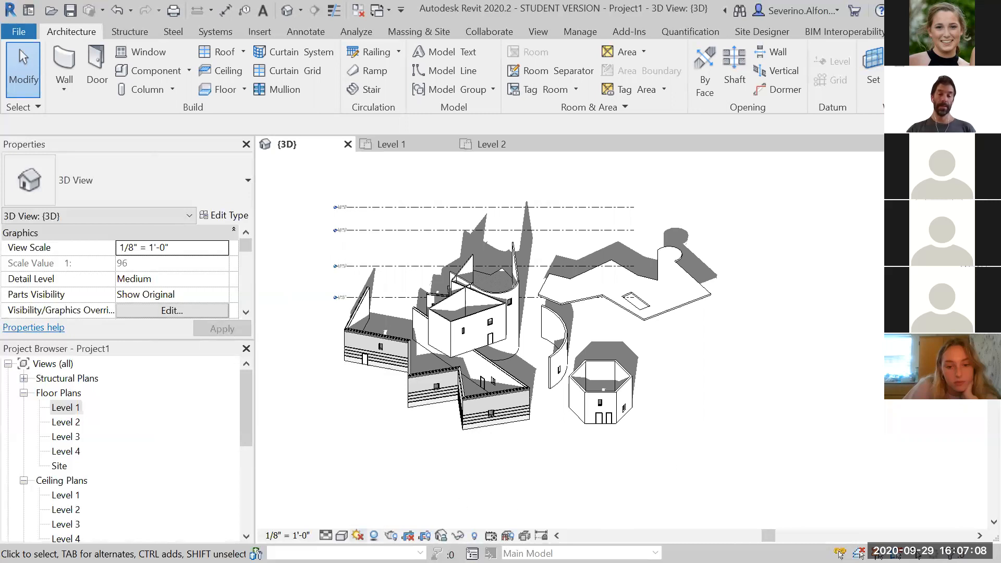
pyautogui.click(359, 535)
pyautogui.click(388, 481)
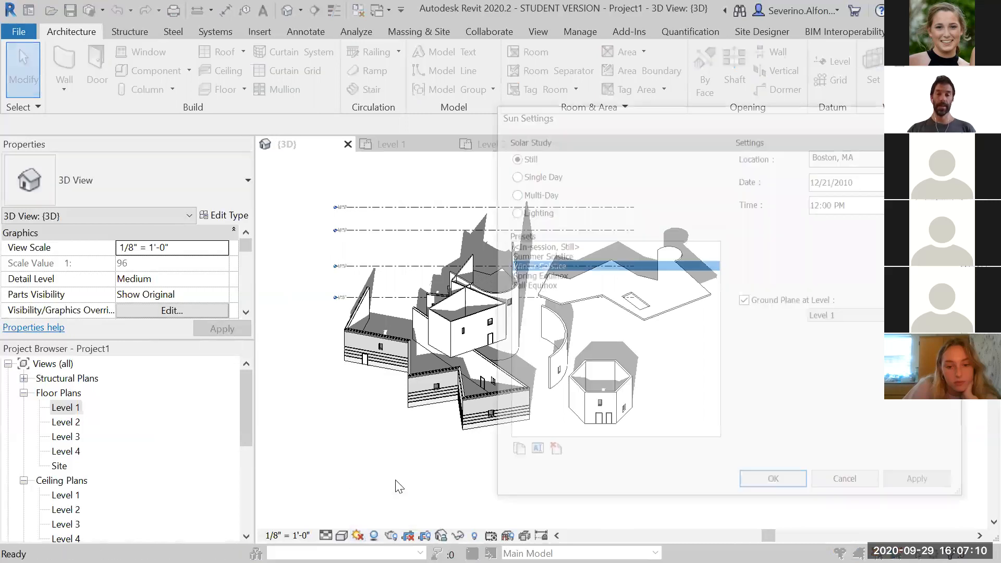
pyautogui.click(817, 203)
pyautogui.write('3')
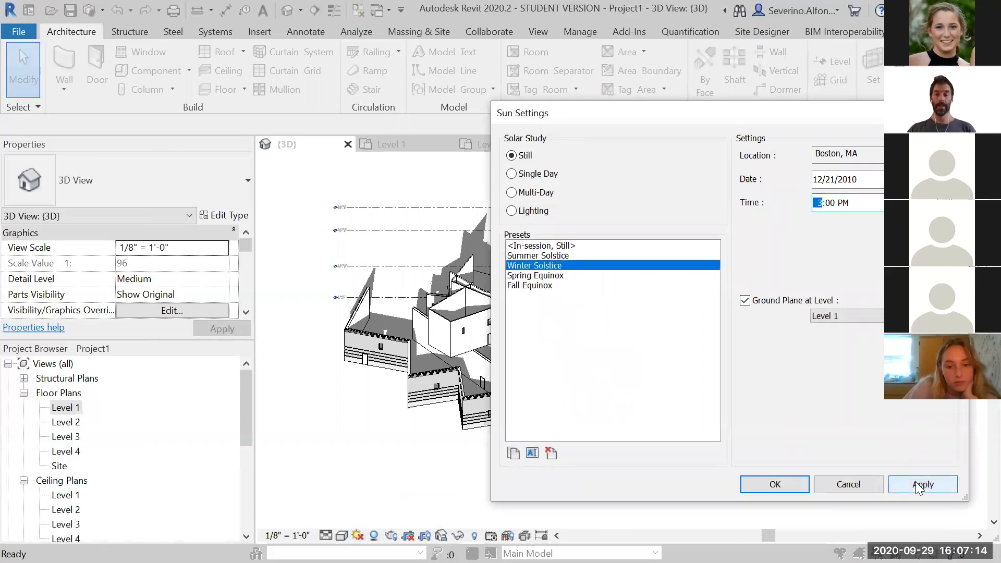
pyautogui.click(915, 482)
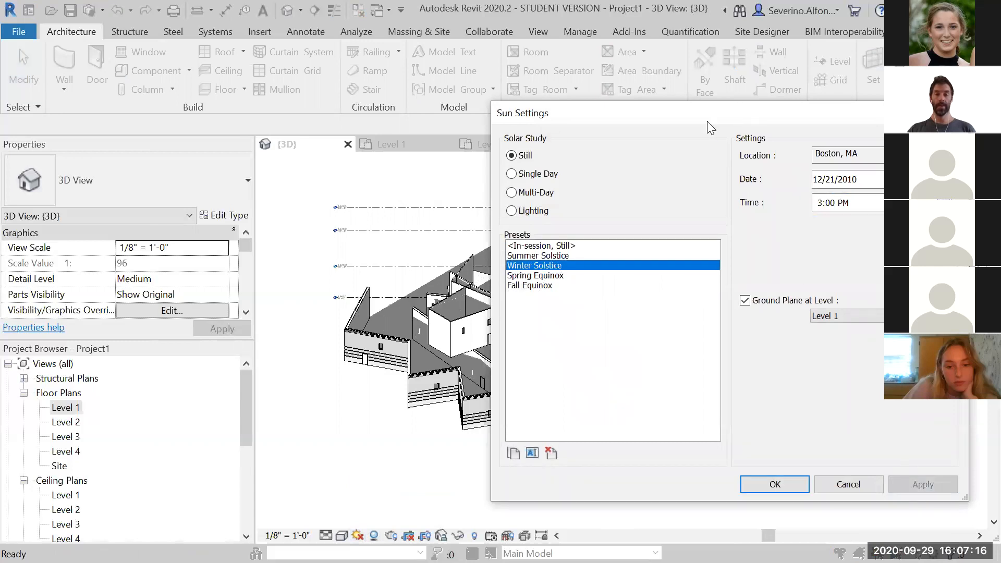
# Set the sun time to 4:00 PM and apply it
pyautogui.moveTo(708, 121); pyautogui.dragTo(180, 25)
pyautogui.click(417, 103)
pyautogui.click(416, 102)
pyautogui.click(416, 102)
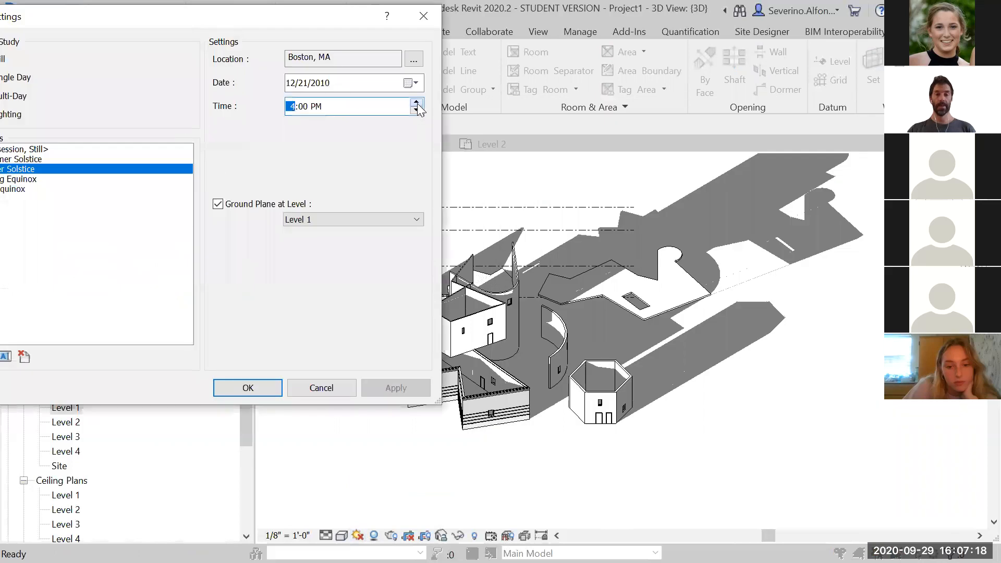
pyautogui.click(413, 387)
# Set the sun time to 11:00 AM, apply it and close Sun Settings
pyautogui.click(416, 109)
pyautogui.click(416, 109)
pyautogui.click(417, 110)
pyautogui.click(417, 110)
pyautogui.click(416, 109)
pyautogui.click(416, 109)
pyautogui.click(416, 109)
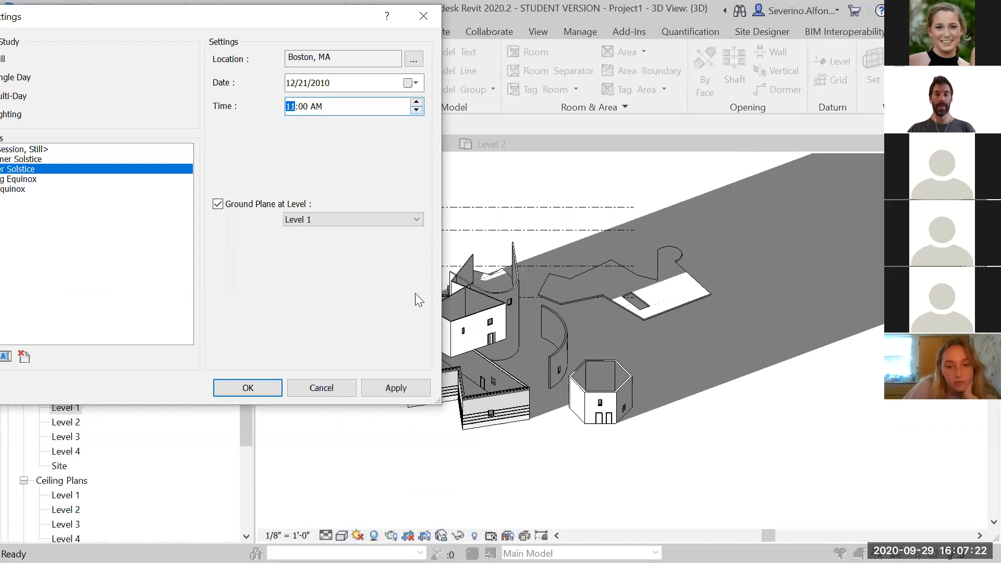
pyautogui.click(406, 387)
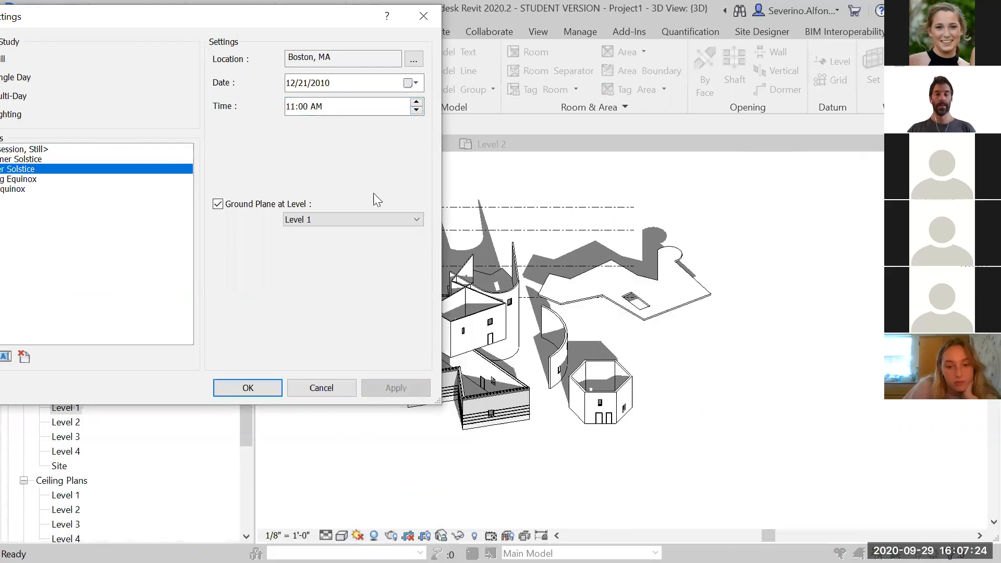
pyautogui.moveTo(248, 19); pyautogui.dragTo(303, 110)
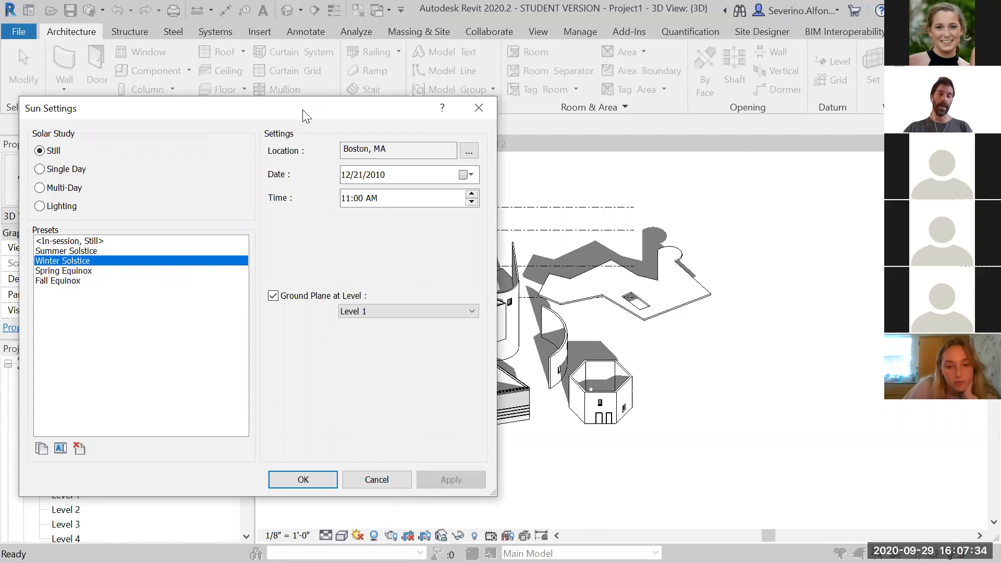
pyautogui.click(478, 105)
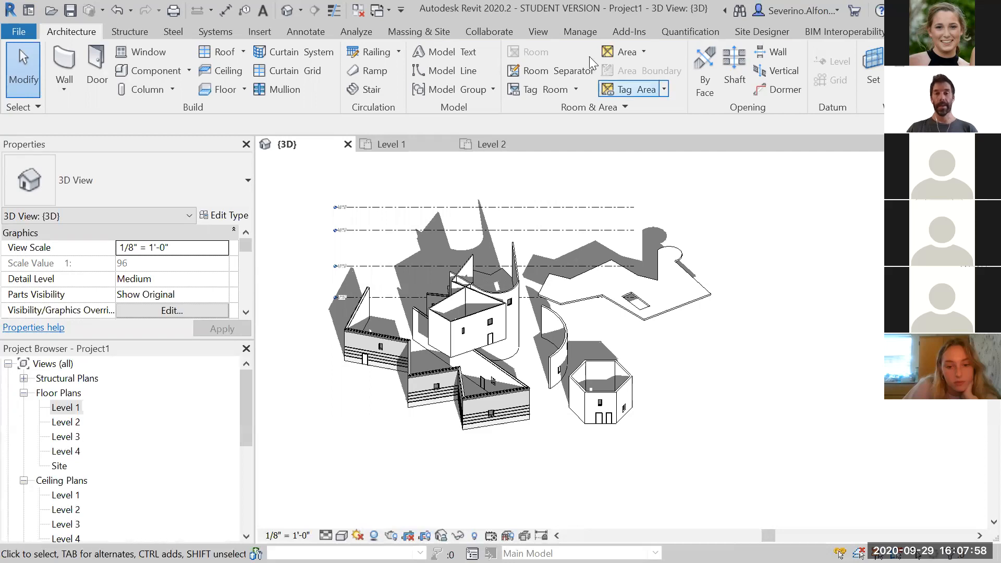
pyautogui.click(539, 32)
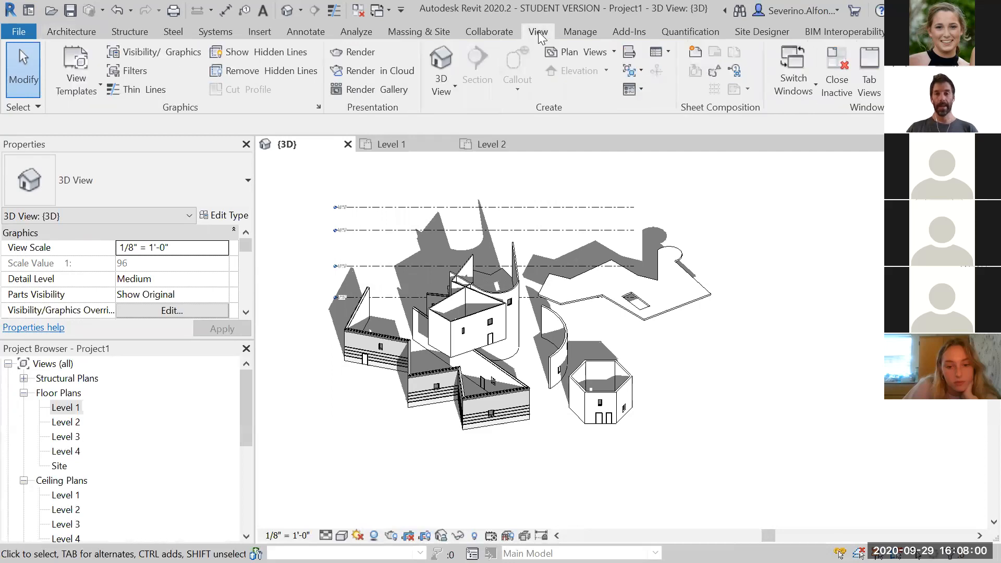
pyautogui.click(580, 31)
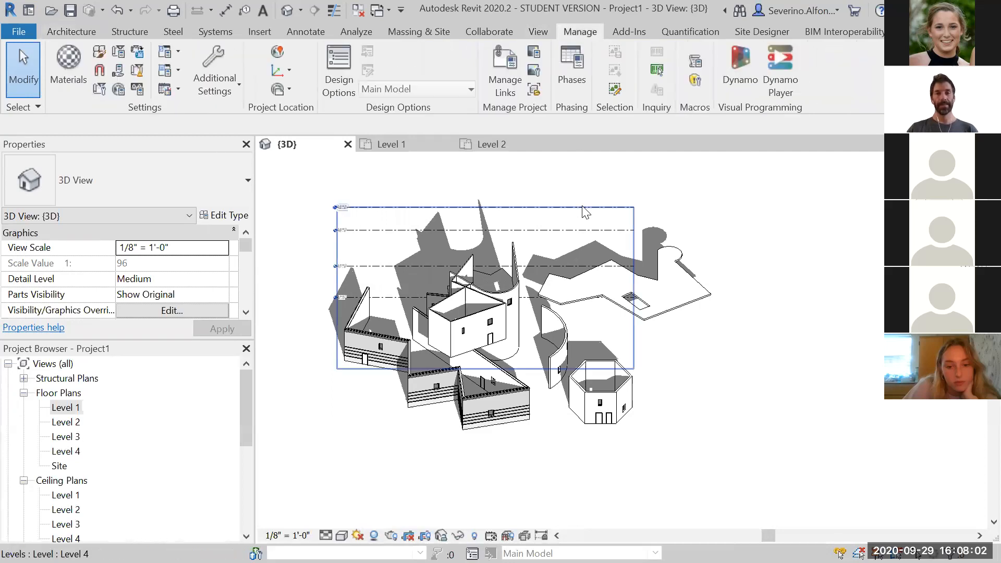
pyautogui.click(399, 29)
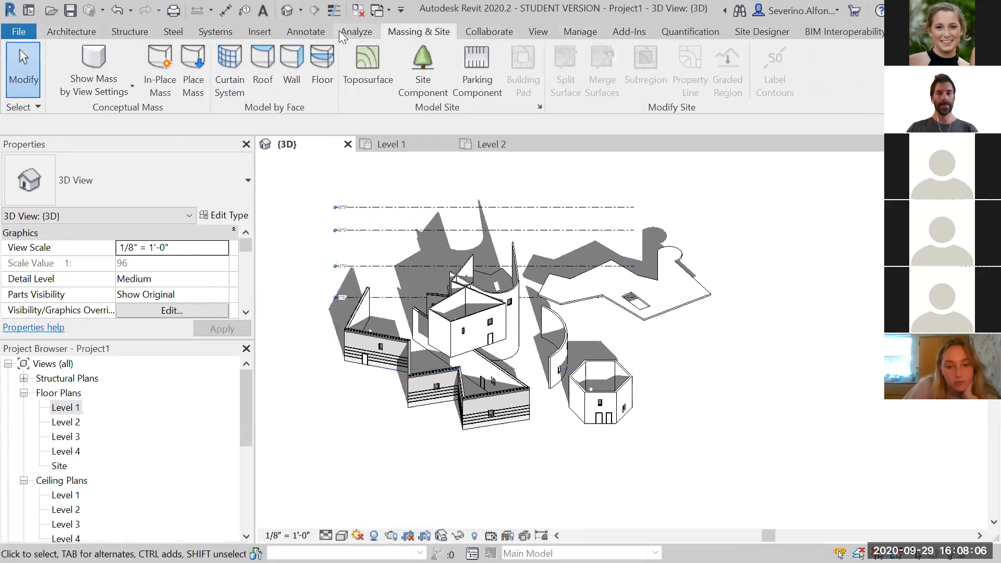
pyautogui.click(313, 30)
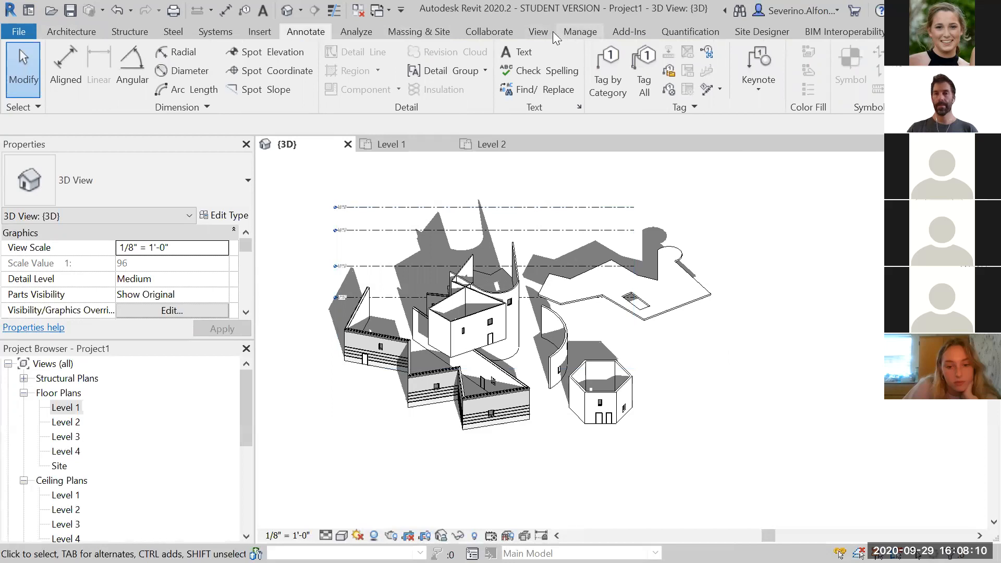
pyautogui.click(362, 31)
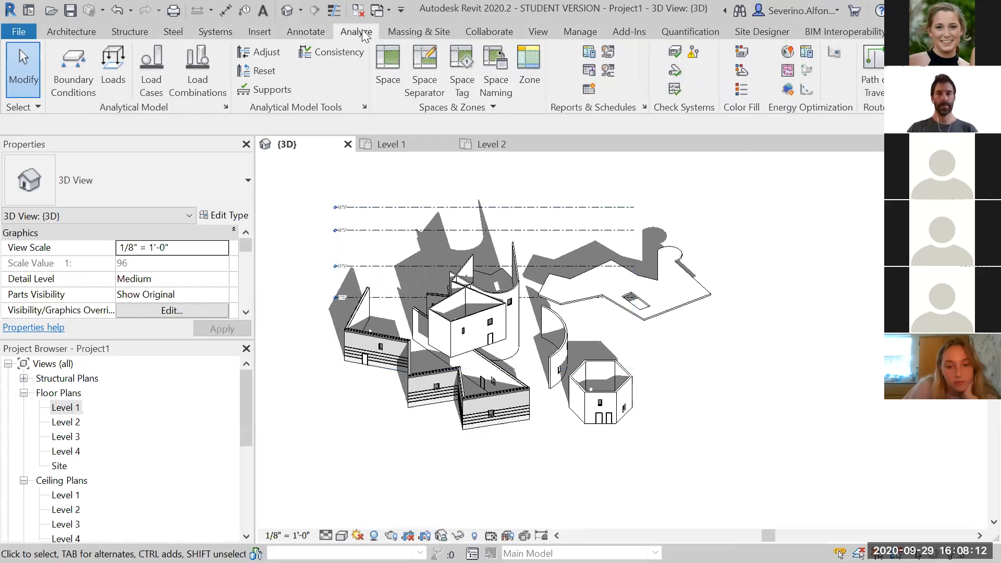
pyautogui.click(391, 31)
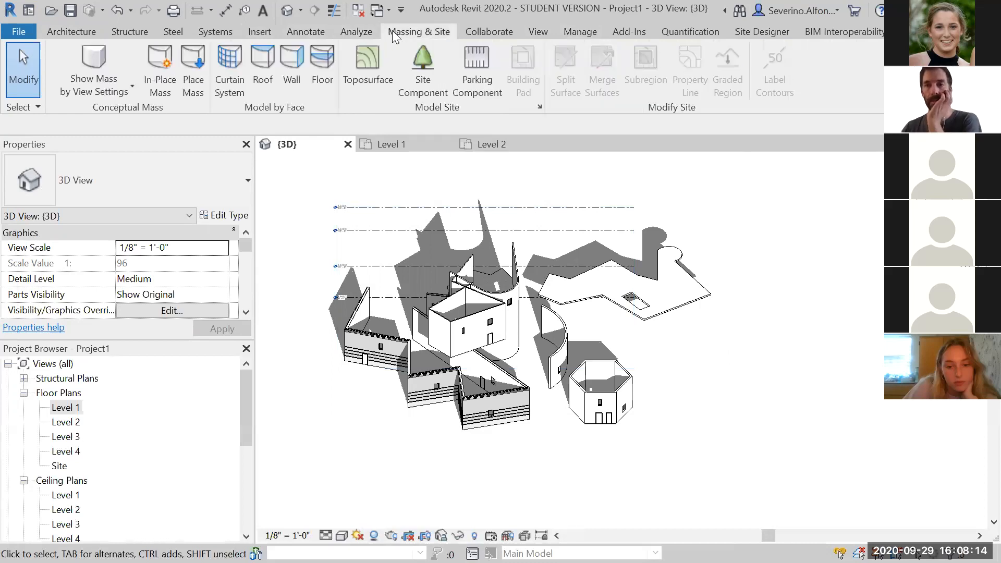
pyautogui.click(352, 31)
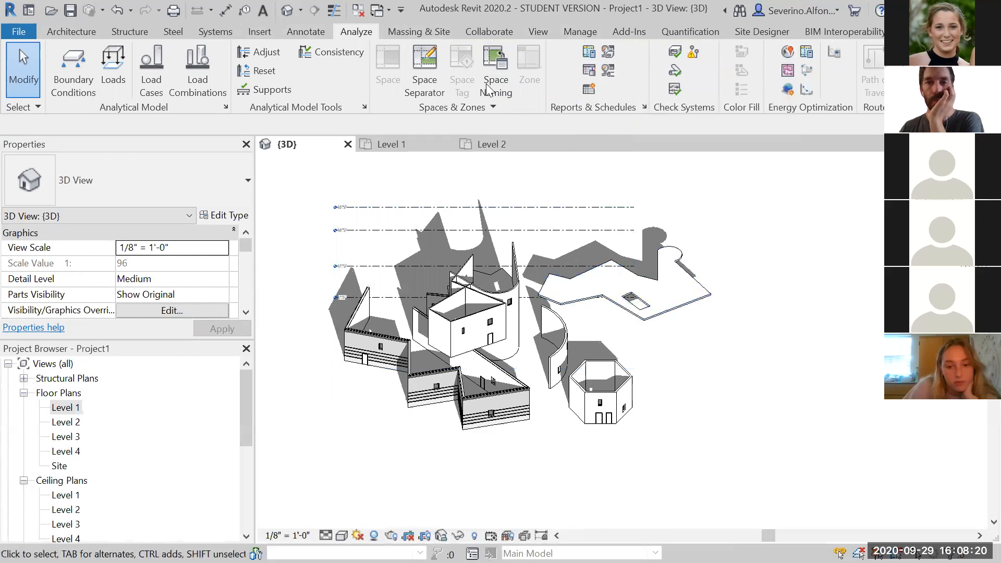
pyautogui.click(76, 30)
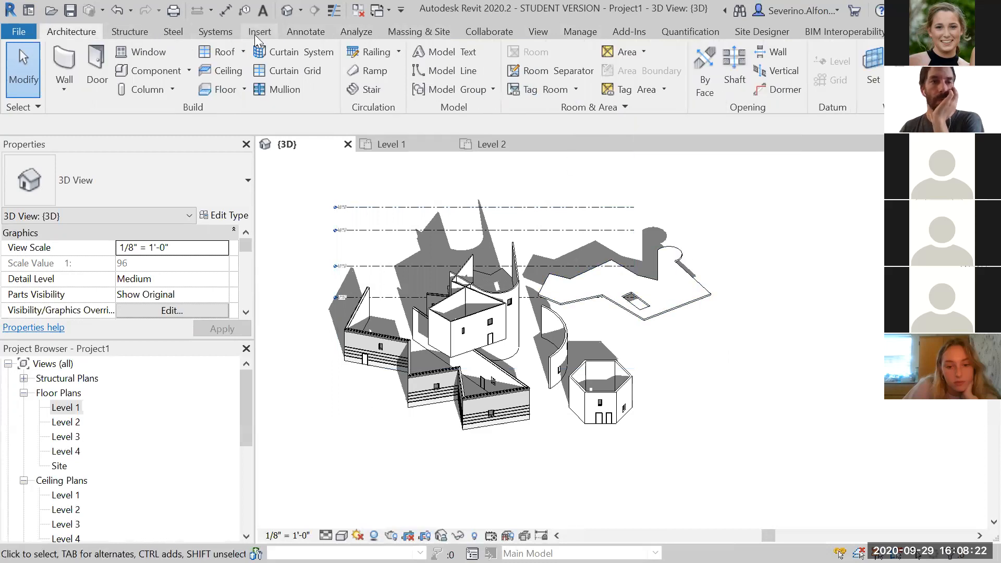
pyautogui.click(530, 32)
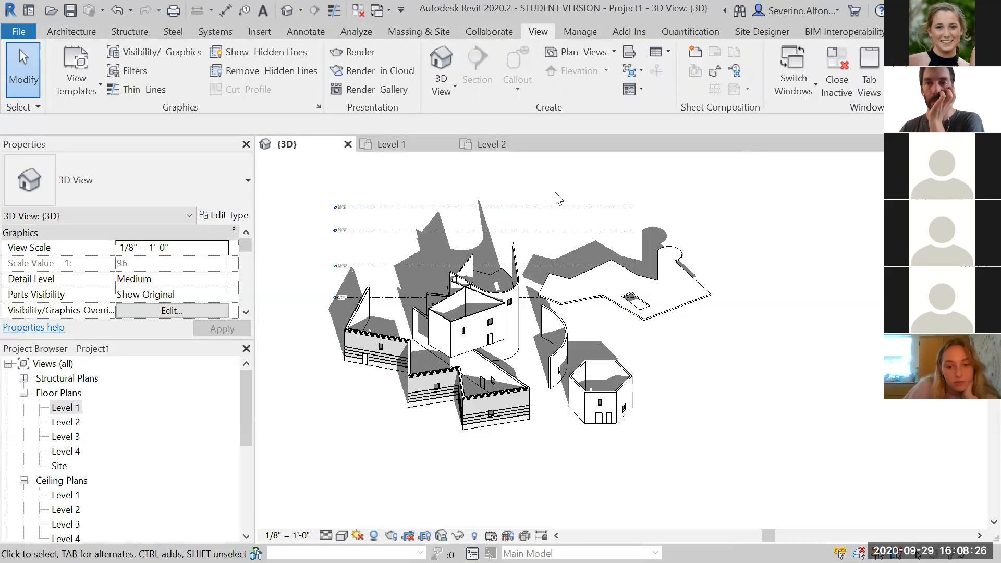
pyautogui.click(580, 32)
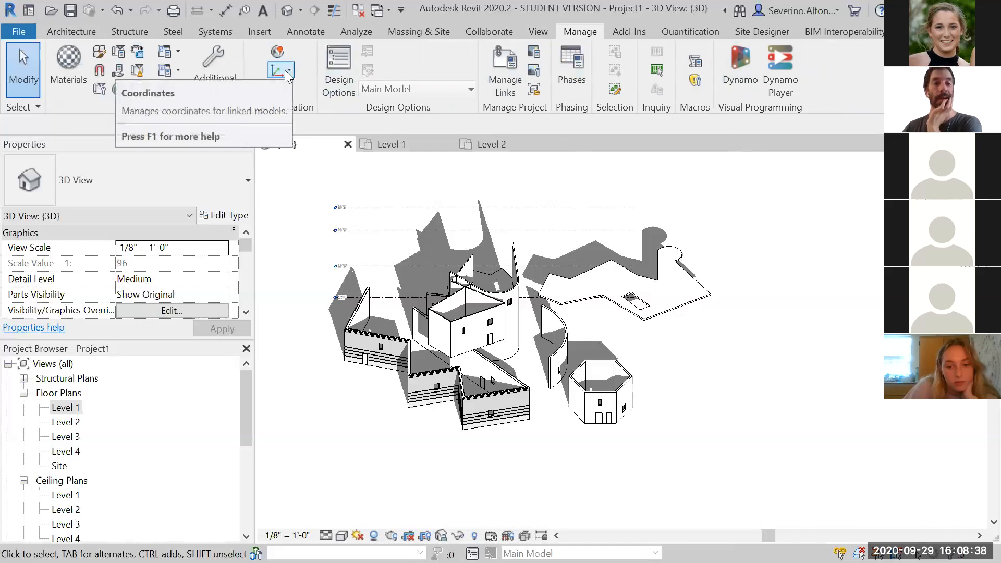
pyautogui.click(289, 89)
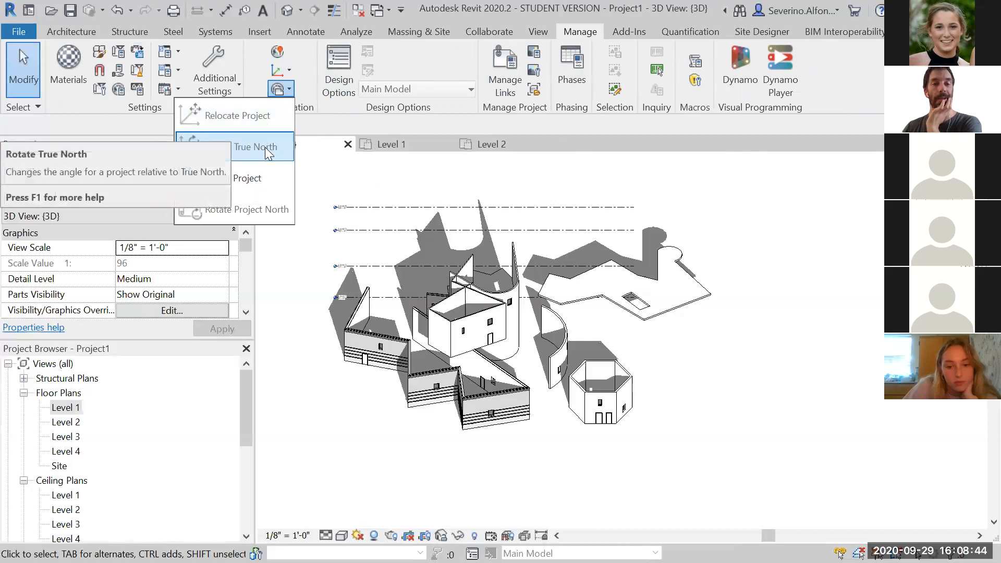
pyautogui.click(792, 380)
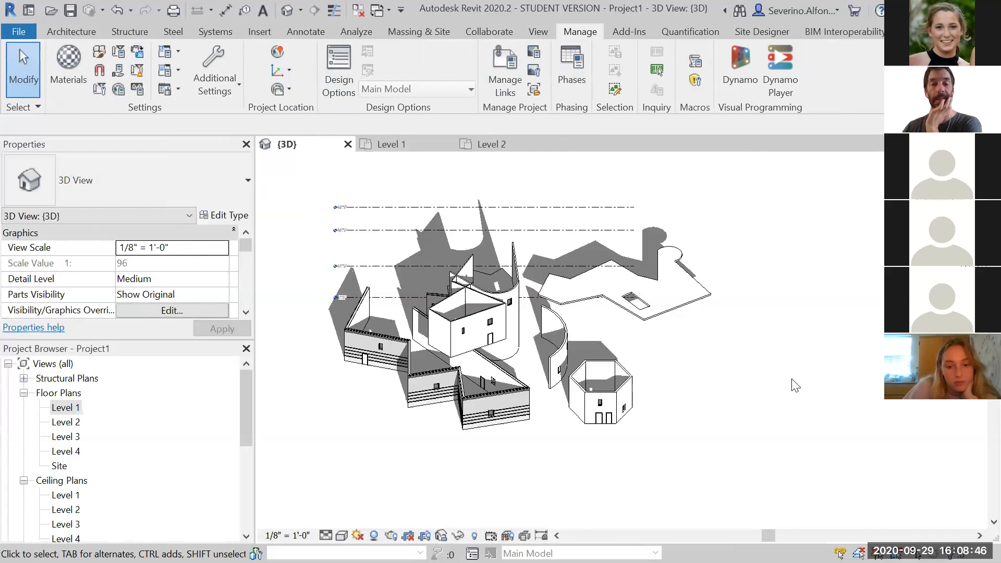
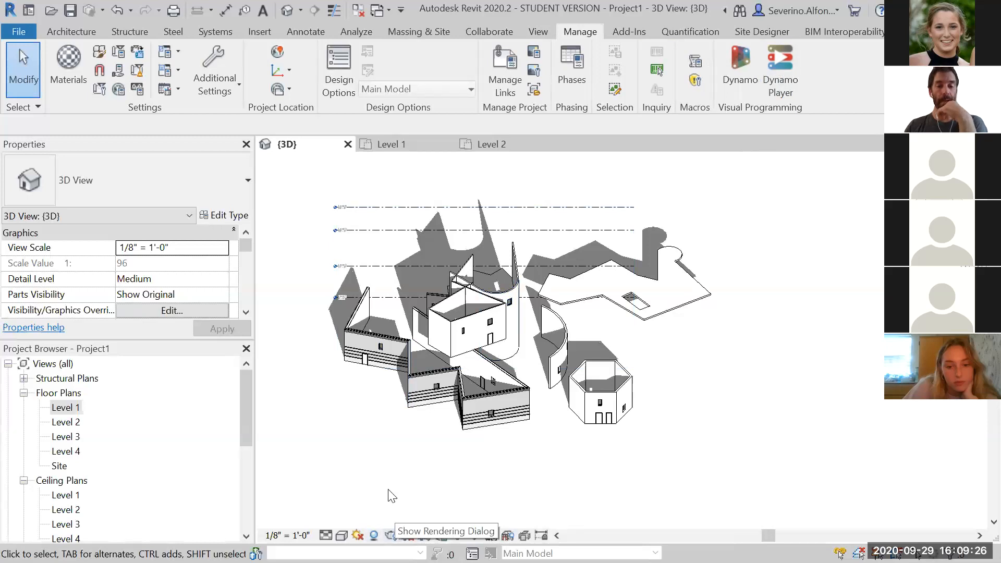
# Open the Rendering dialog and set the render quality to Medium
pyautogui.click(389, 534)
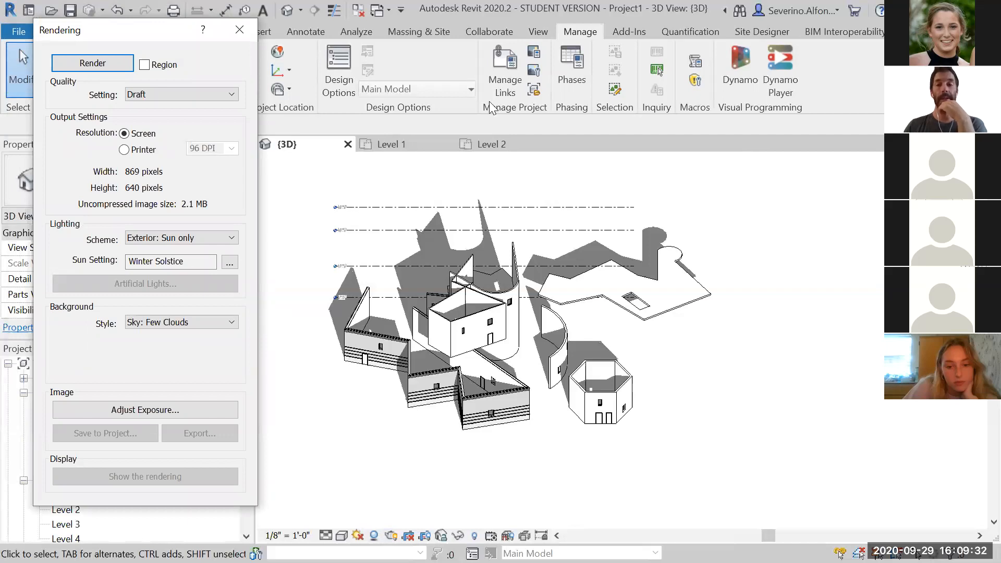
pyautogui.click(728, 460)
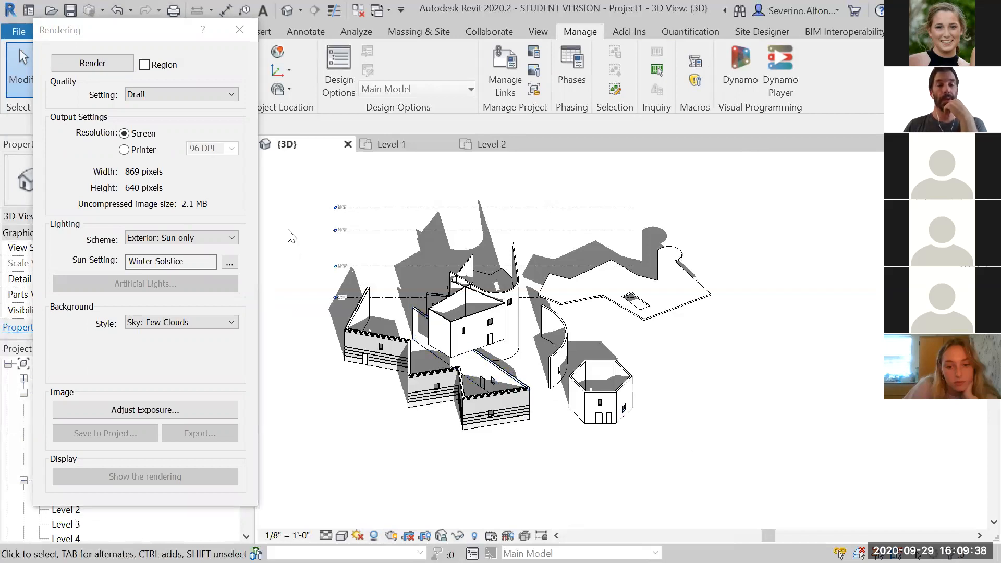
pyautogui.click(217, 96)
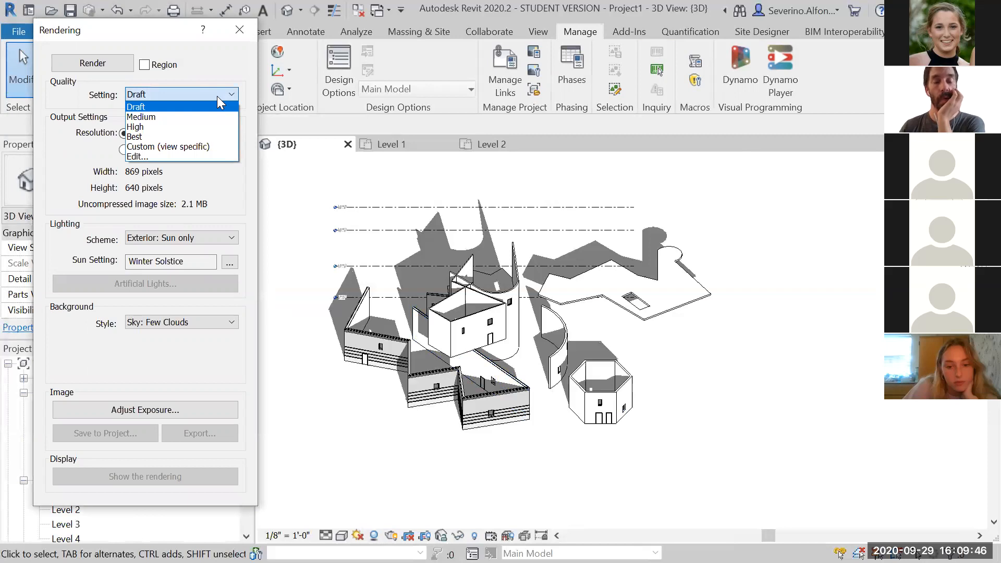
pyautogui.click(186, 119)
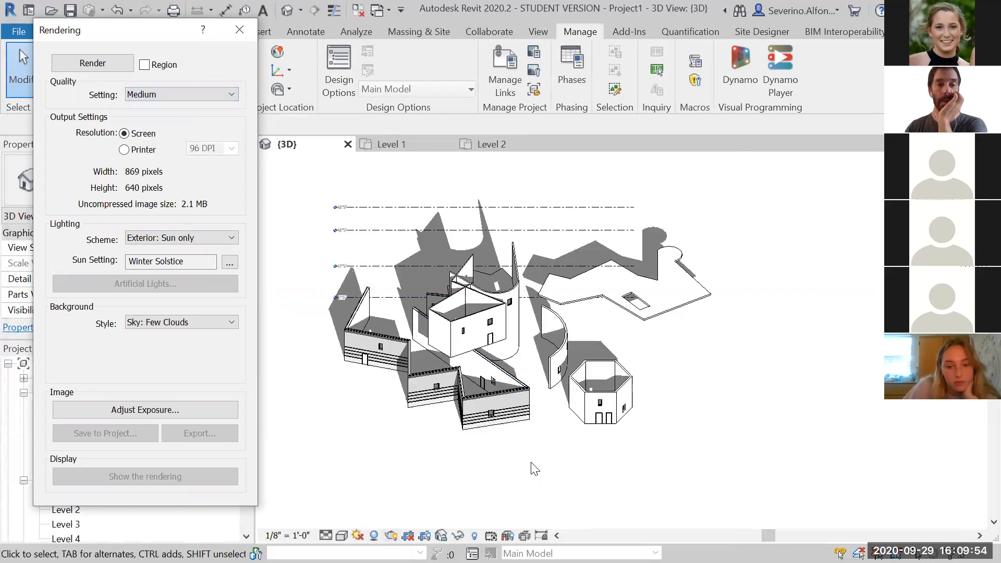
pyautogui.click(184, 91)
pyautogui.click(185, 90)
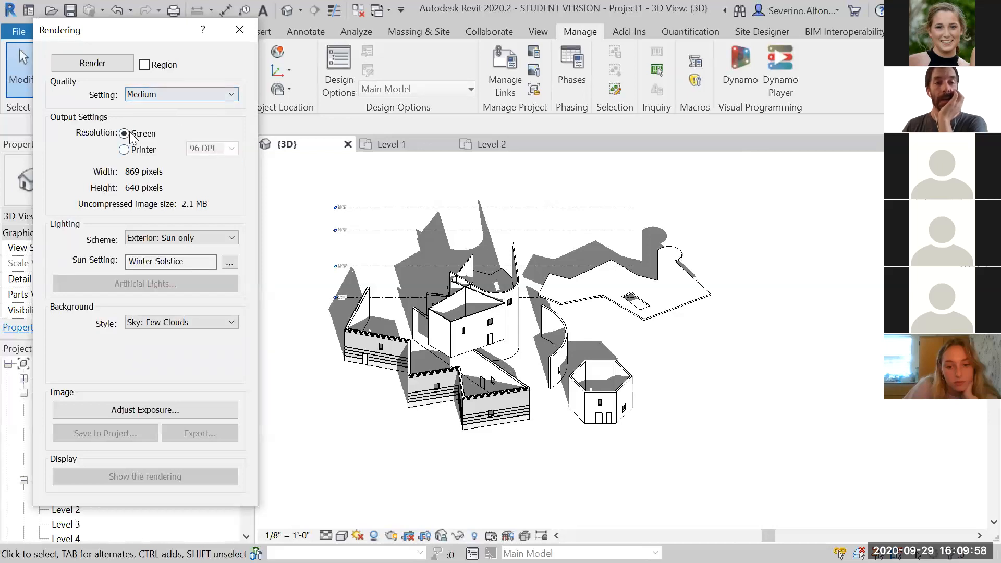
pyautogui.click(124, 150)
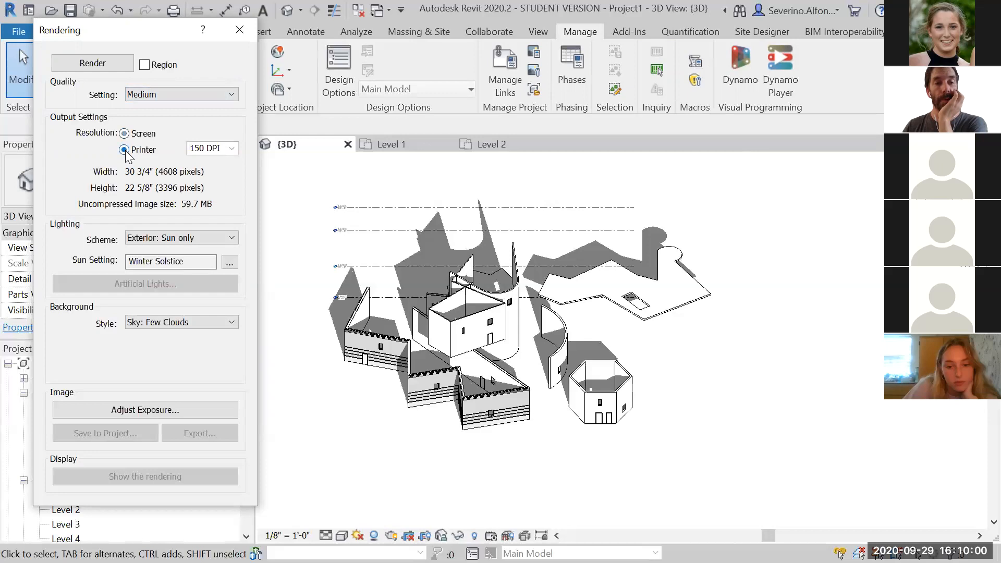
pyautogui.click(232, 149)
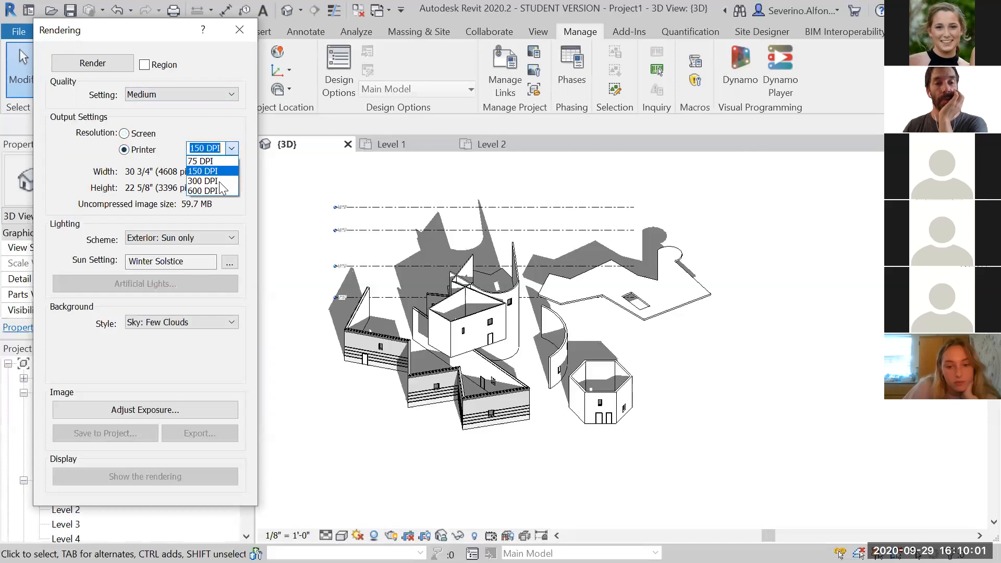
pyautogui.click(126, 135)
pyautogui.click(124, 133)
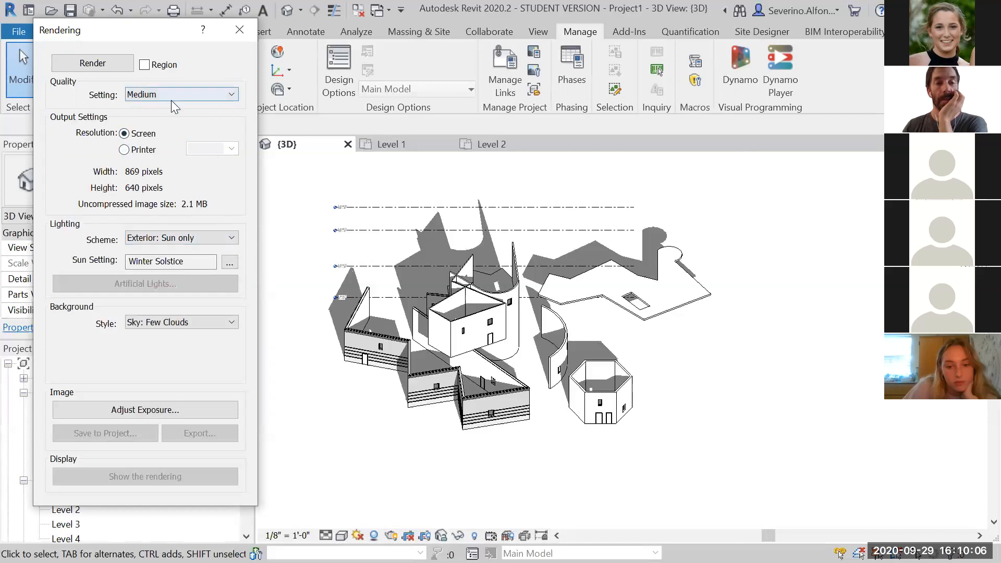
# Set the rendering lighting scheme to Interior: Sun and Artificial
pyautogui.click(186, 239)
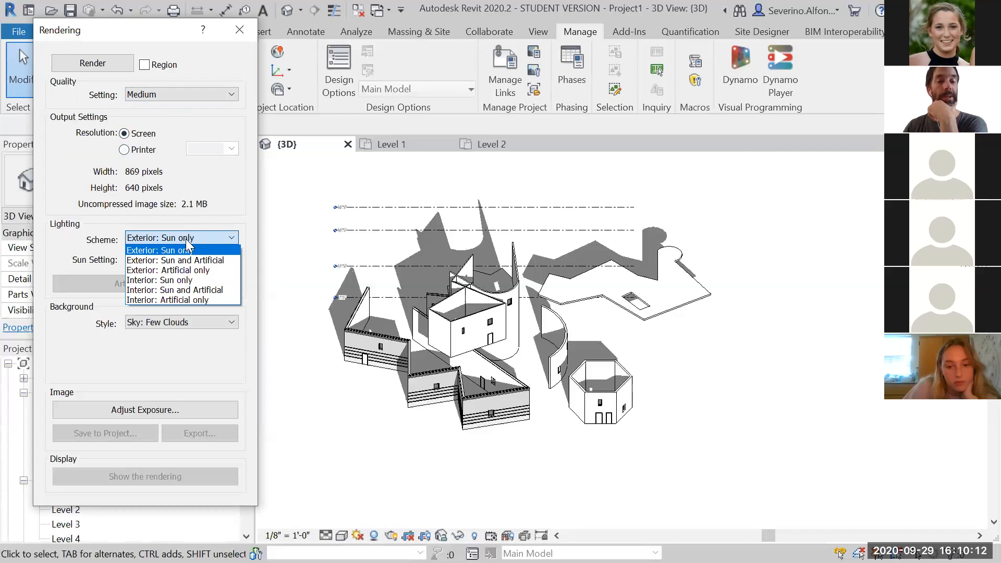
pyautogui.click(182, 291)
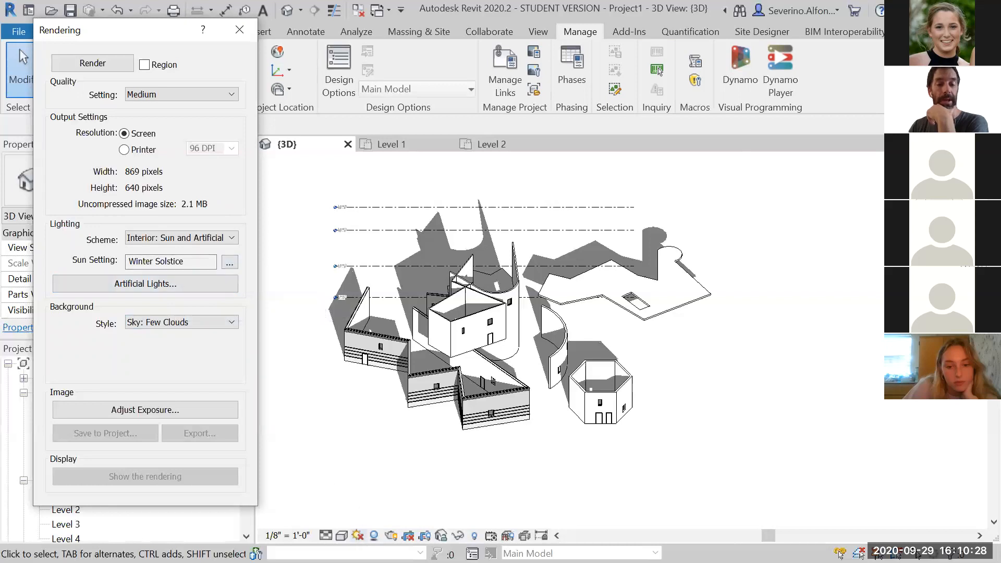
# Inspect the sun settings and the artificial light groups, closing both dialogs without changes
pyautogui.click(230, 261)
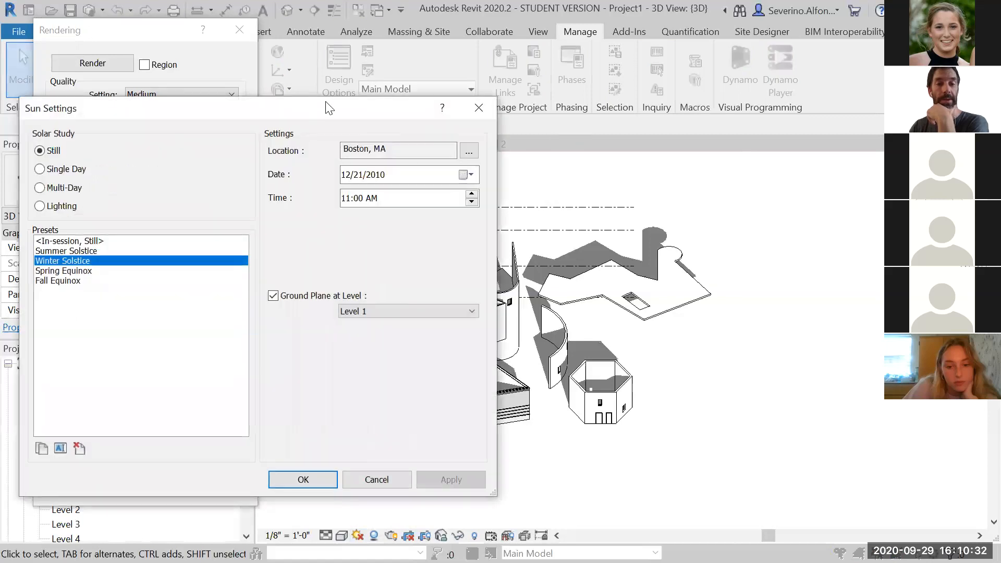
pyautogui.moveTo(327, 108); pyautogui.dragTo(784, 95)
pyautogui.click(755, 89)
pyautogui.click(155, 285)
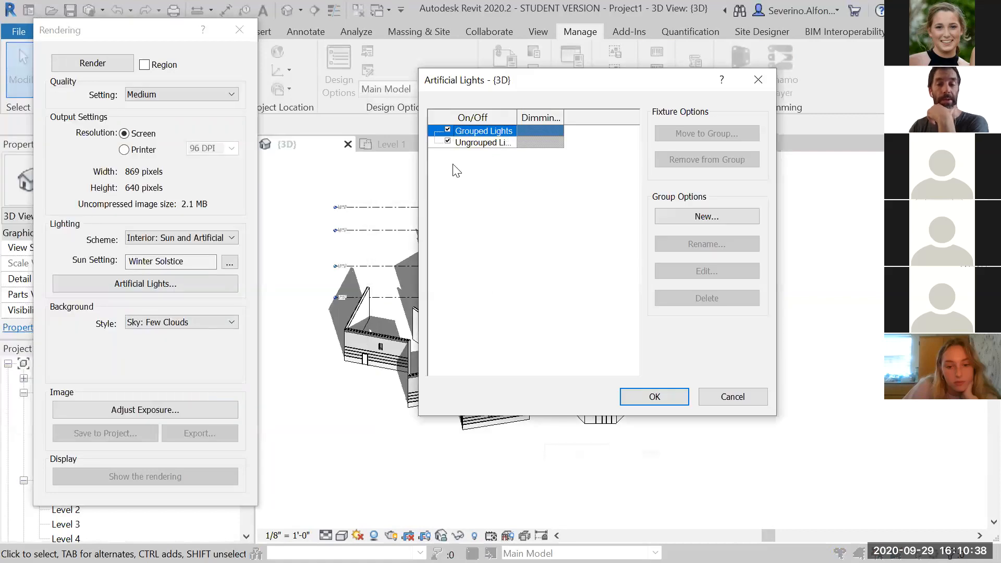
pyautogui.click(752, 397)
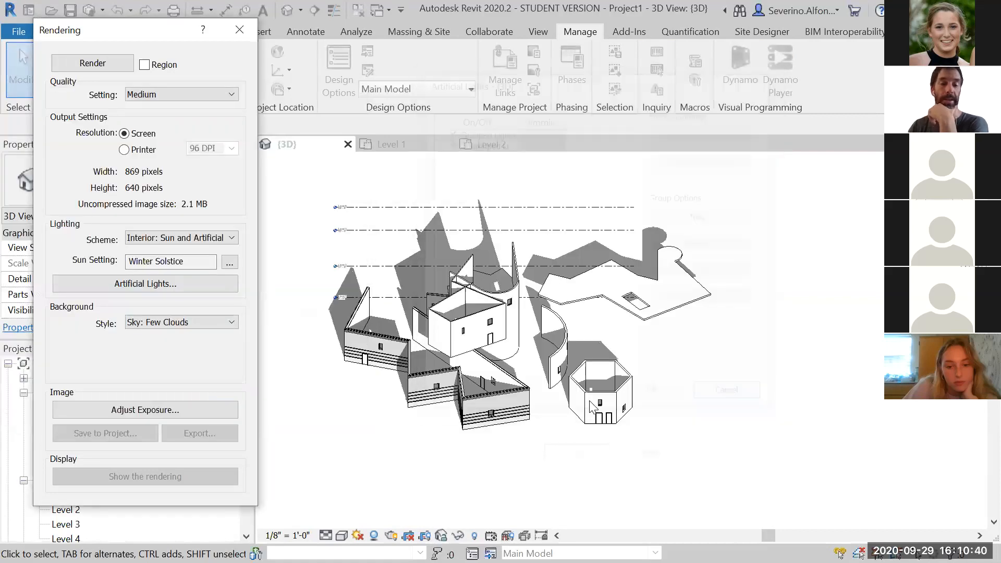
# Keep the Sky: Few Clouds background and close the Rendering dialog
pyautogui.click(192, 324)
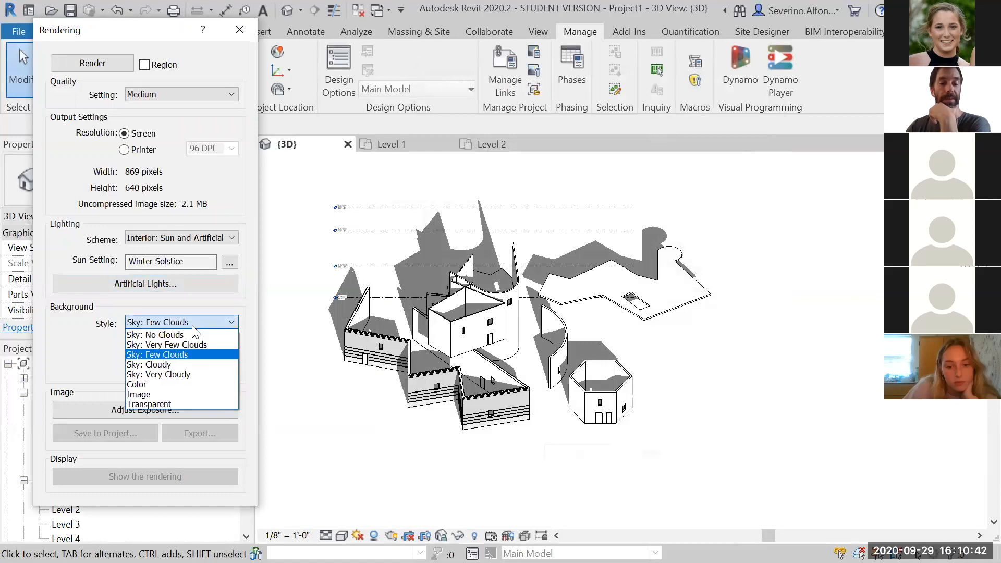
pyautogui.click(170, 355)
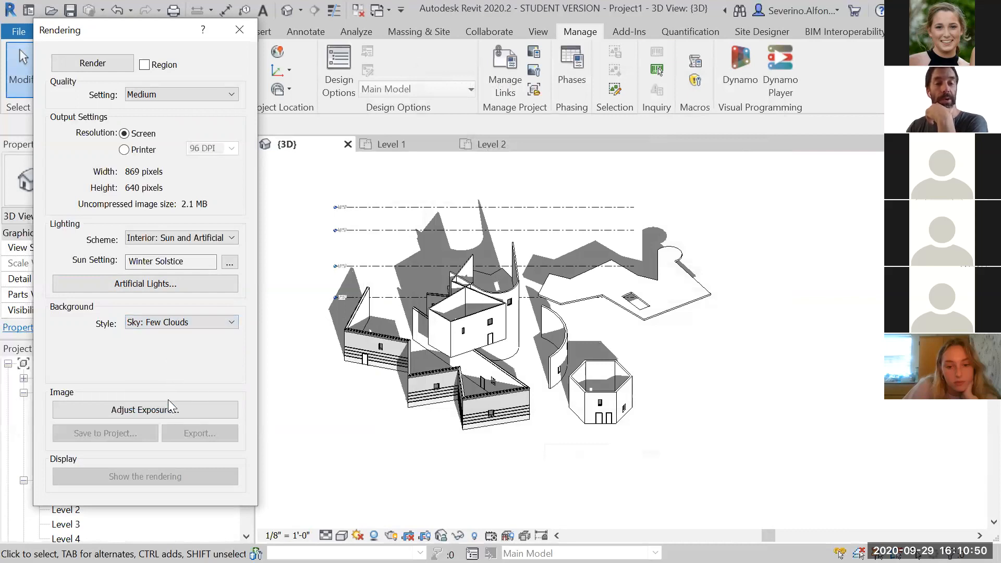
pyautogui.moveTo(458, 340); pyautogui.dragTo(469, 351, button='middle')
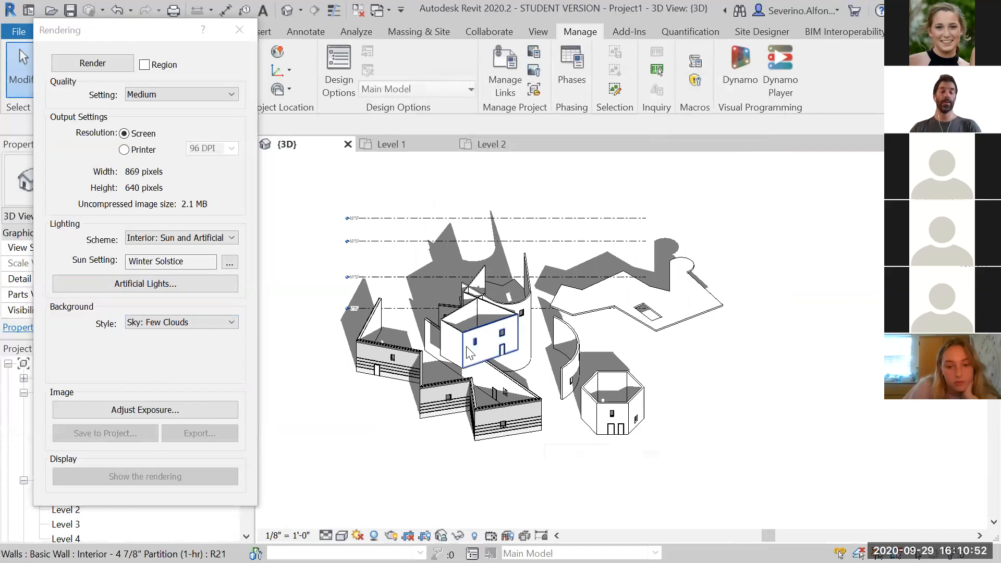
pyautogui.scroll(2, 468, 353)
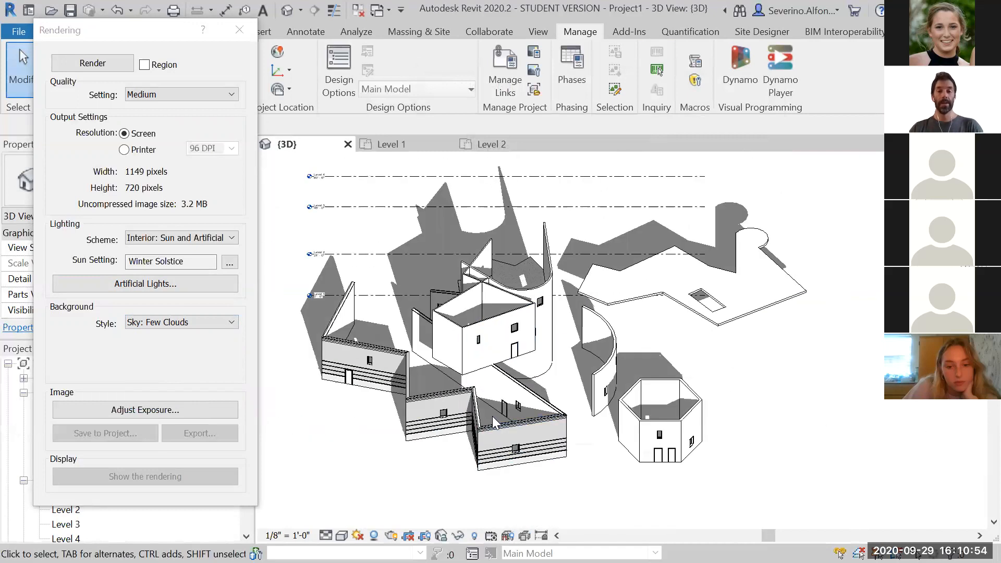
pyautogui.click(240, 30)
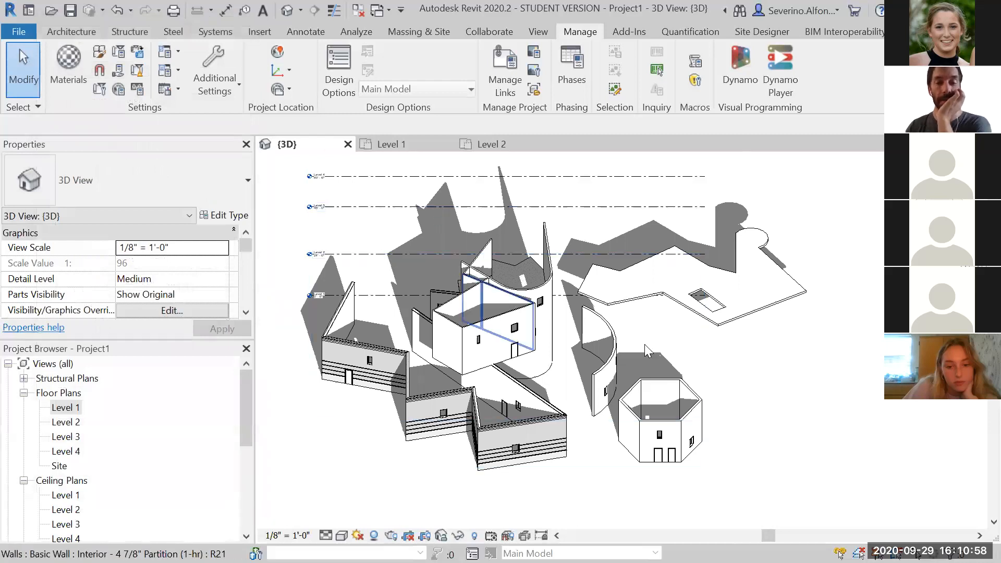
# Open the Level 1 plan and place a camera with its eye near the northwest wall, aimed toward the southeast
pyautogui.doubleClick(67, 410)
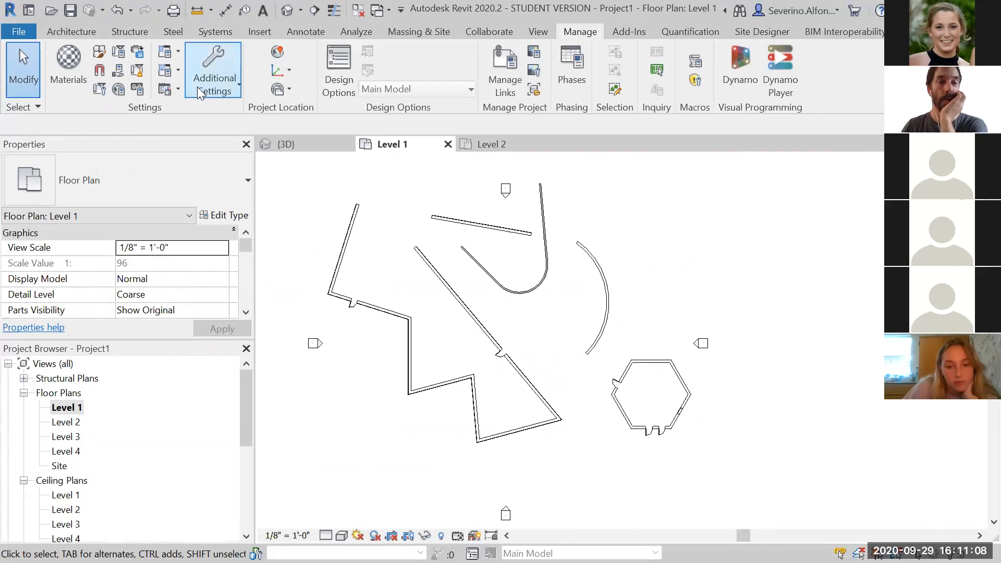
pyautogui.click(77, 33)
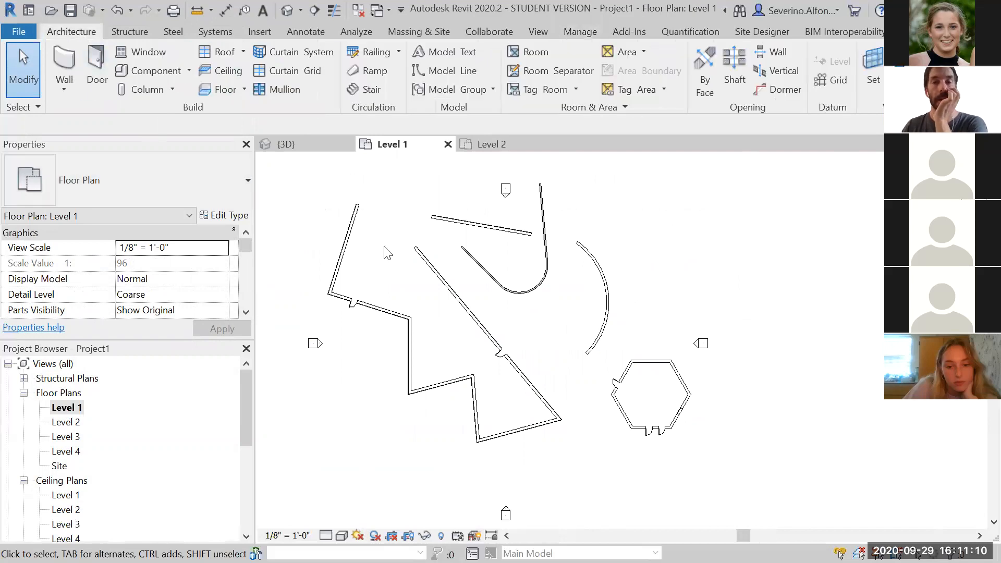
pyautogui.click(538, 33)
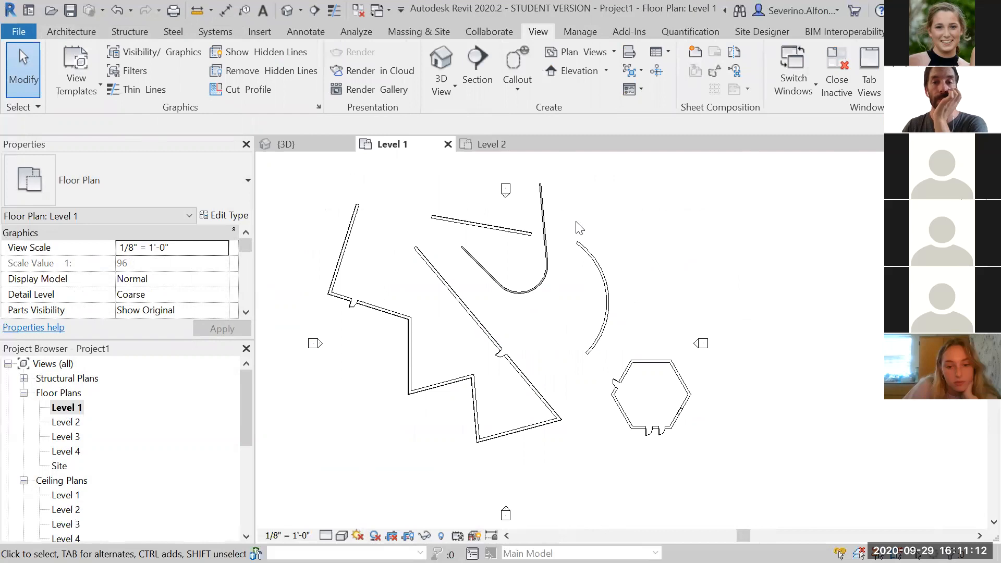
pyautogui.click(444, 92)
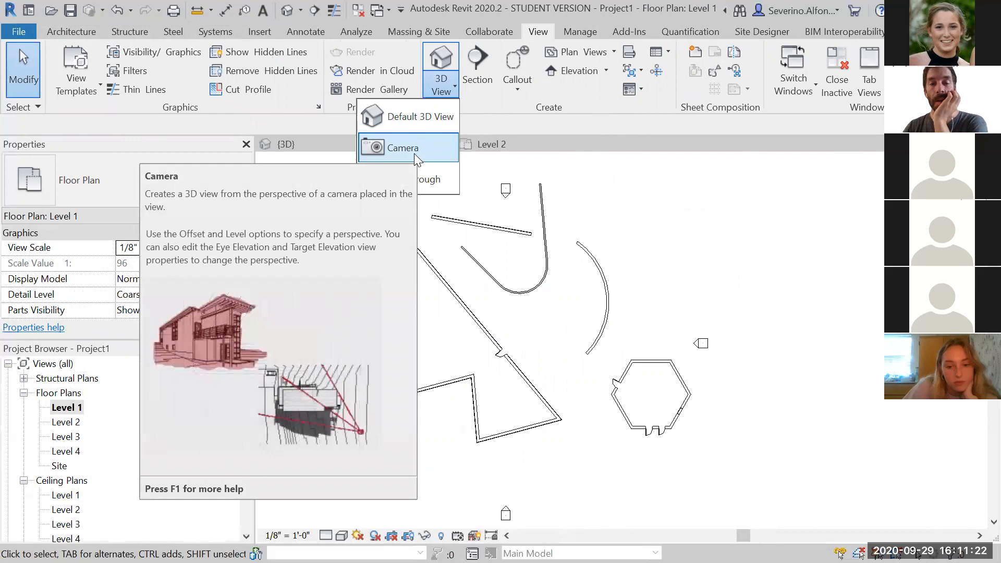
pyautogui.click(414, 154)
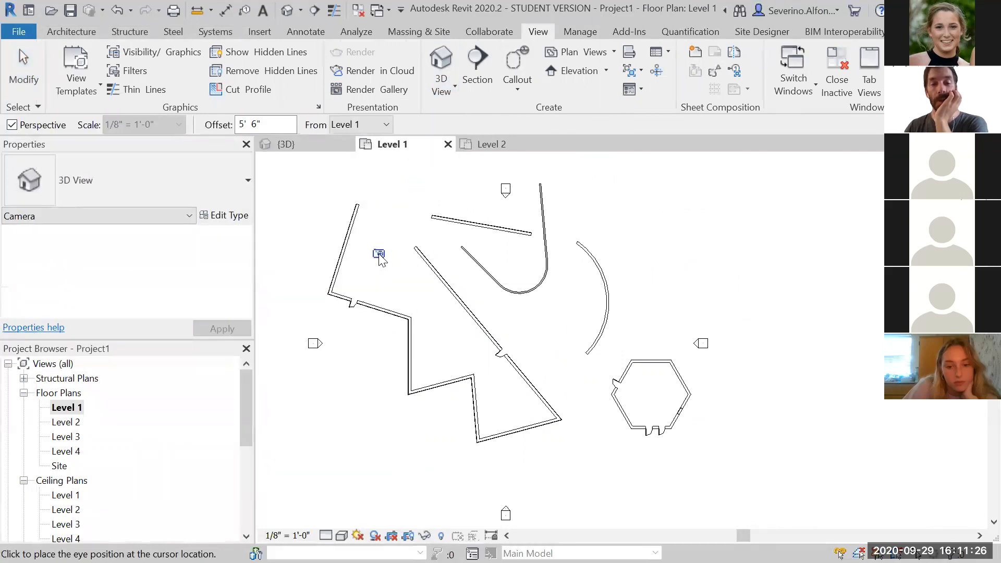
pyautogui.click(380, 256)
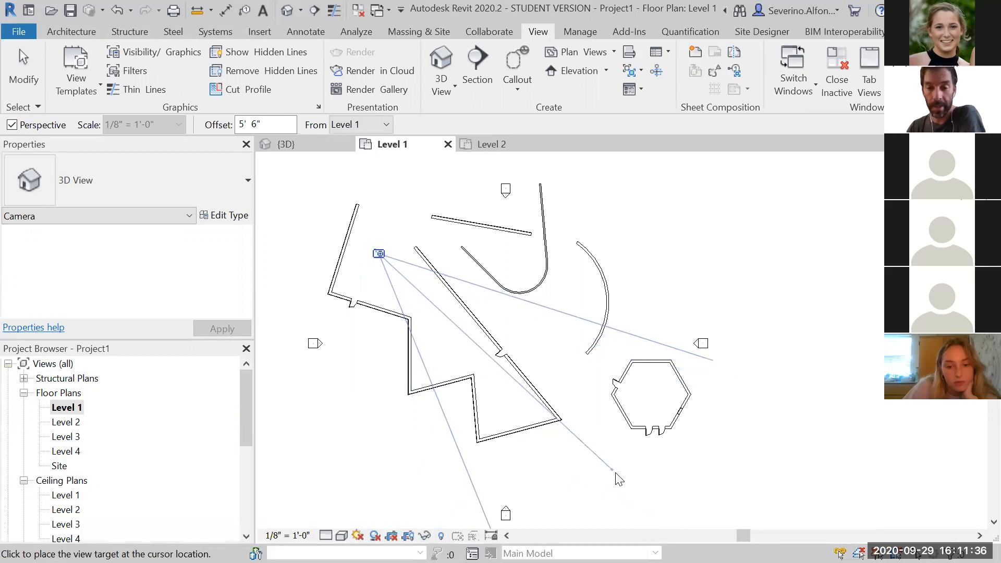
pyautogui.click(649, 511)
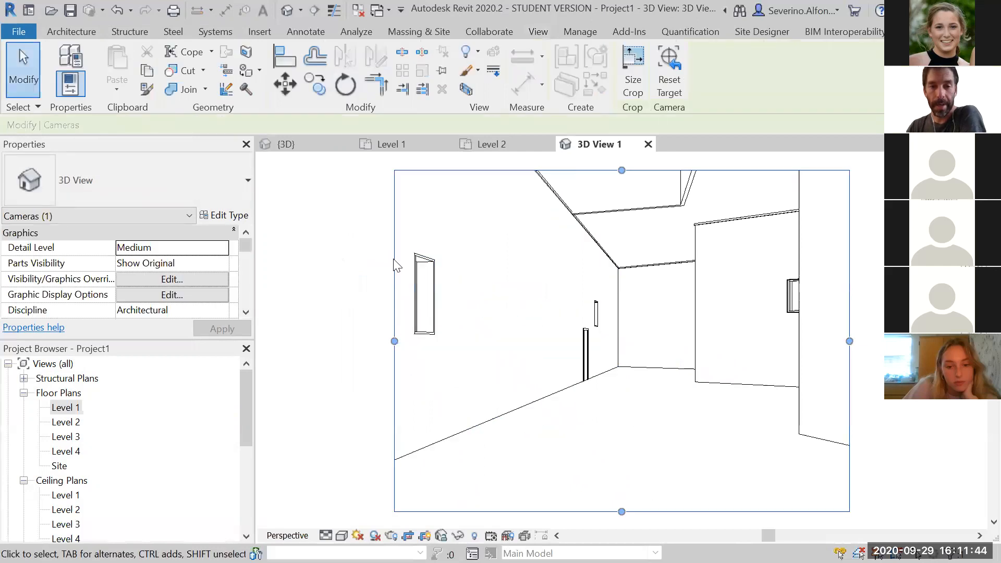
# Enlarge the new camera view's crop region on all sides
pyautogui.scroll(-2, 365, 300)
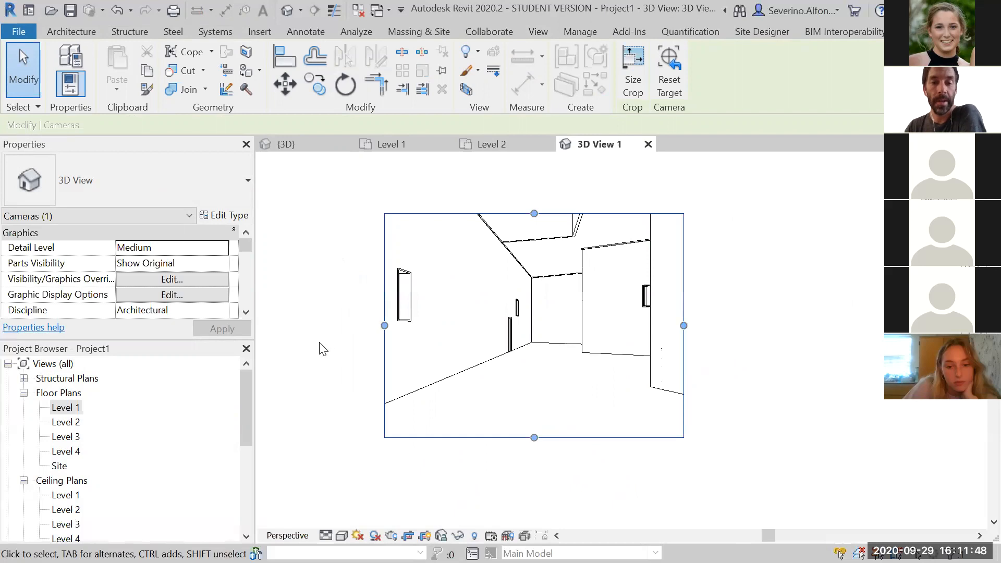
pyautogui.moveTo(247, 387); pyautogui.dragTo(251, 429)
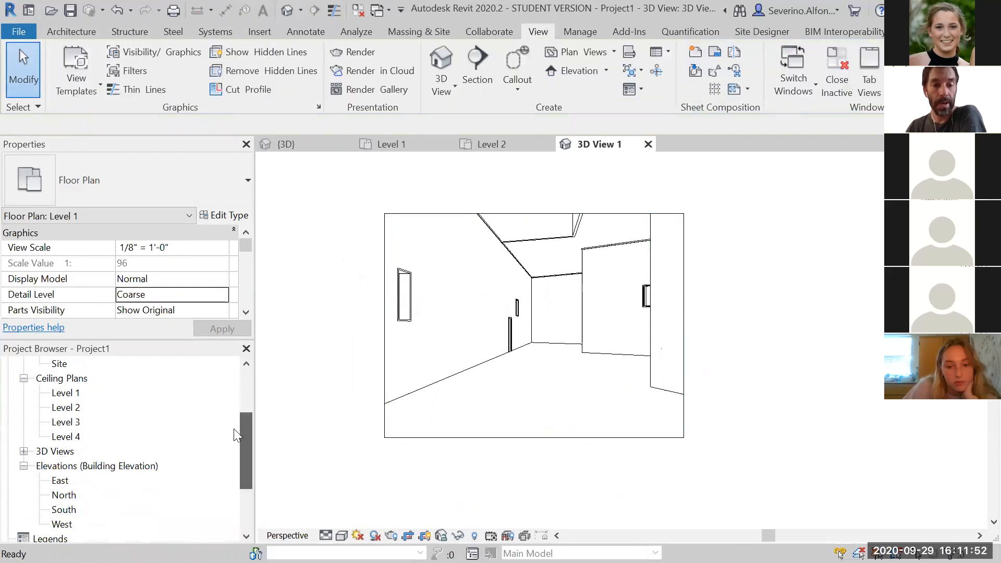
pyautogui.click(23, 451)
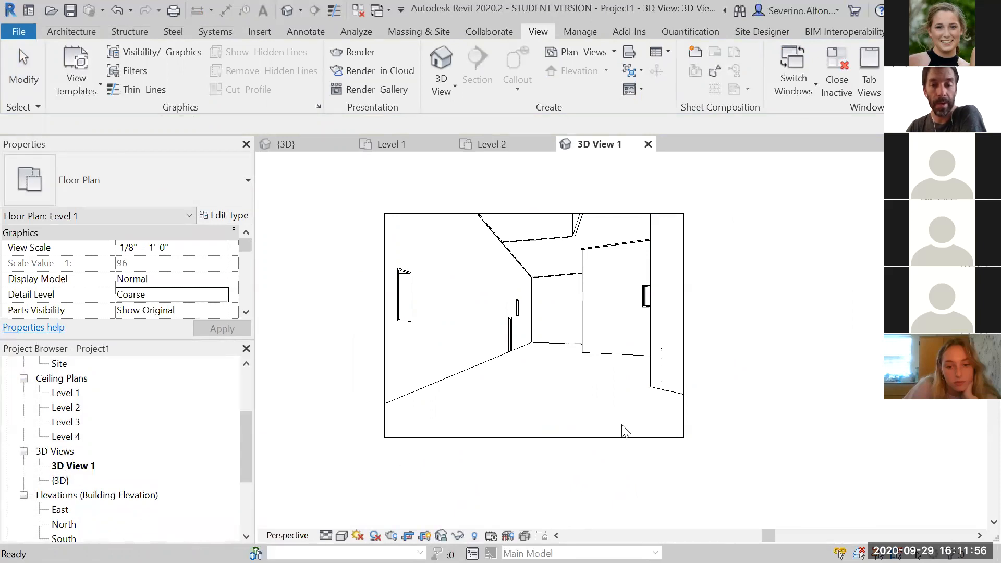
pyautogui.click(684, 327)
pyautogui.moveTo(684, 326); pyautogui.dragTo(801, 326)
pyautogui.moveTo(594, 211); pyautogui.dragTo(593, 184)
pyautogui.scroll(-2, 514, 292)
pyautogui.moveTo(527, 387); pyautogui.dragTo(526, 460, button='middle')
pyautogui.moveTo(565, 294); pyautogui.dragTo(563, 258)
pyautogui.moveTo(429, 359); pyautogui.dragTo(362, 359)
pyautogui.click(502, 494)
pyautogui.moveTo(503, 493); pyautogui.dragTo(530, 406, button='middle')
pyautogui.scroll(2, 527, 406)
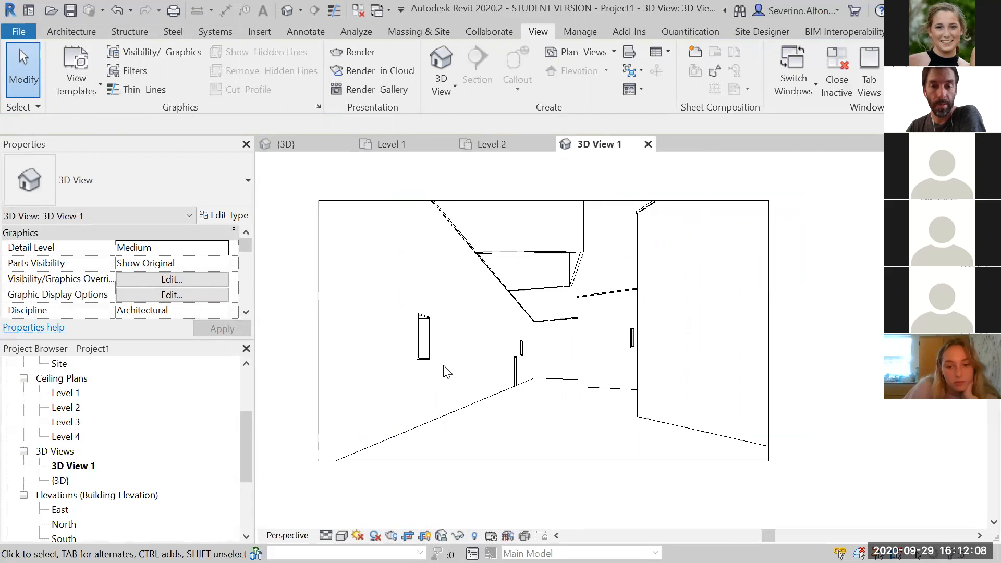
# Move the window on the left wall slightly along the wall toward the camera
pyautogui.click(426, 354)
pyautogui.moveTo(426, 355); pyautogui.dragTo(406, 371)
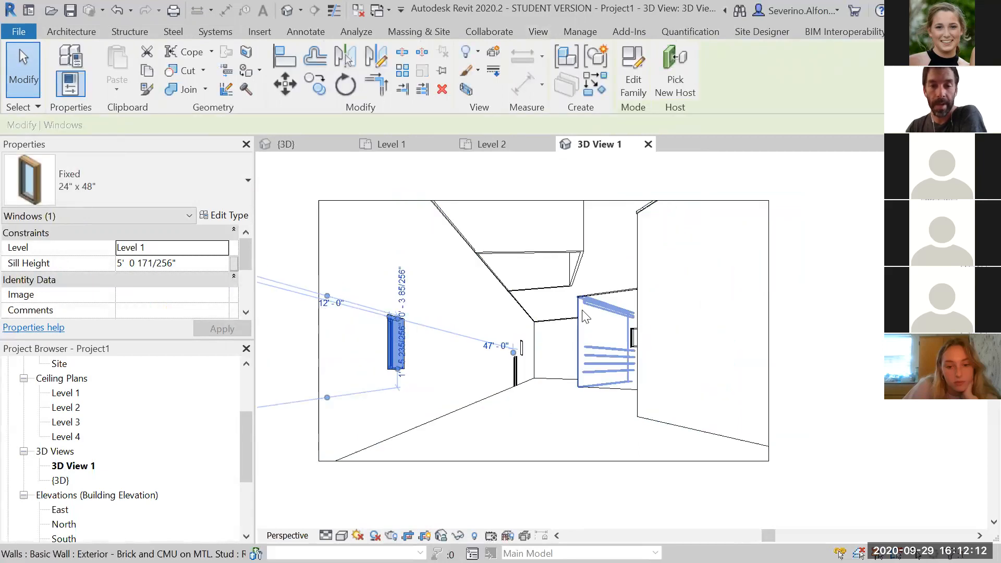
pyautogui.click(576, 271)
pyautogui.rightClick(576, 272)
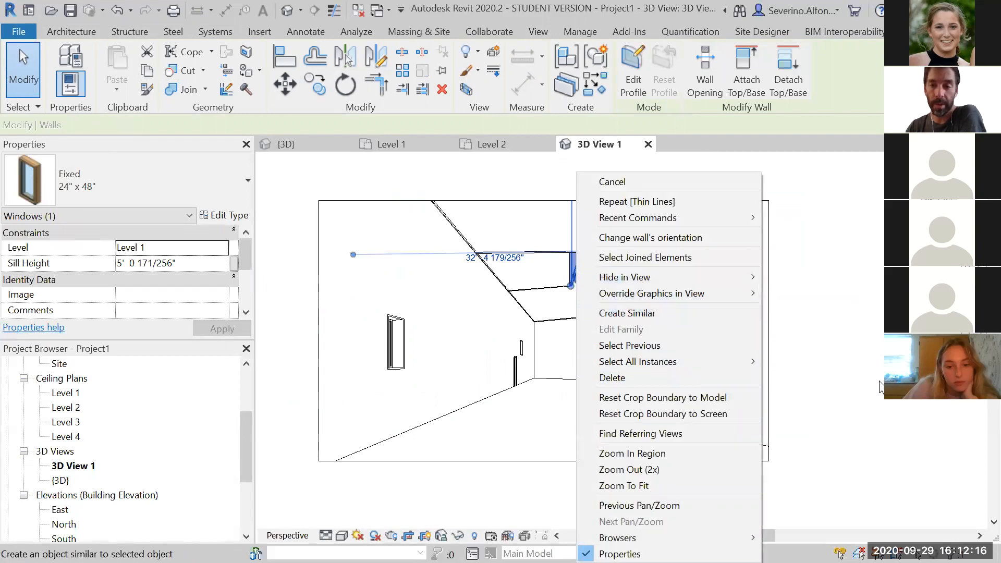
pyautogui.click(857, 414)
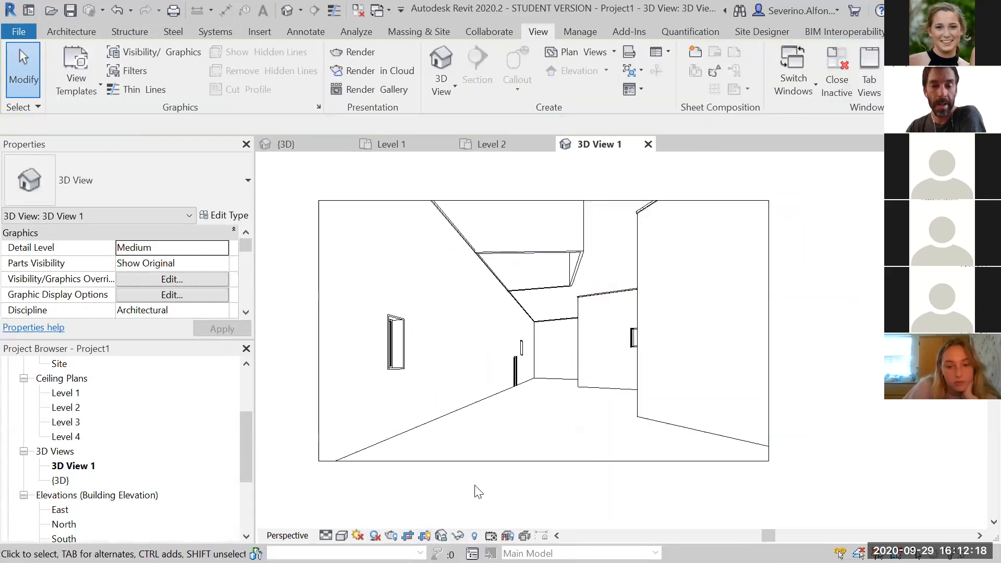
# Switch the camera view's visual style to Shaded and then to Ray Trace
pyautogui.click(342, 536)
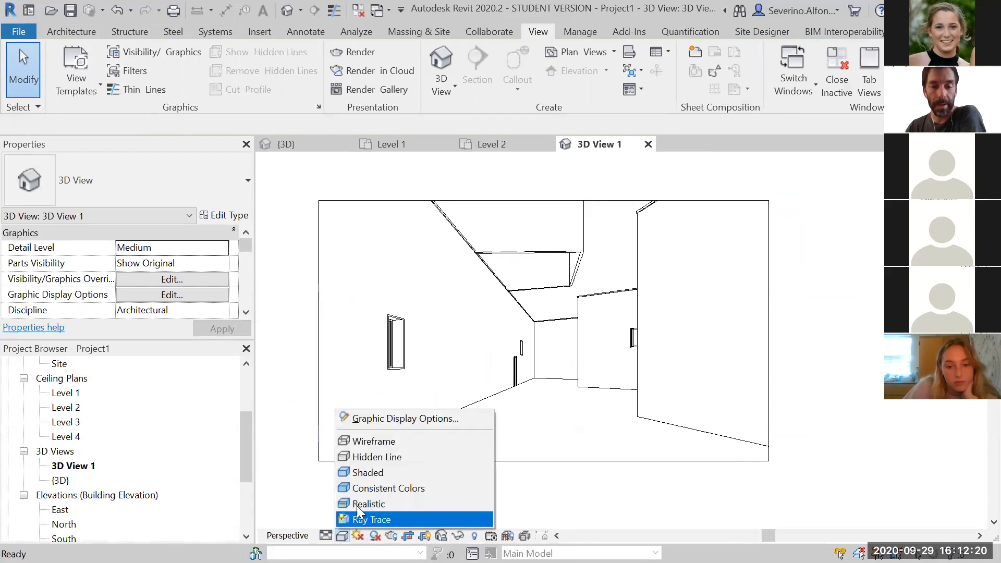
pyautogui.click(365, 473)
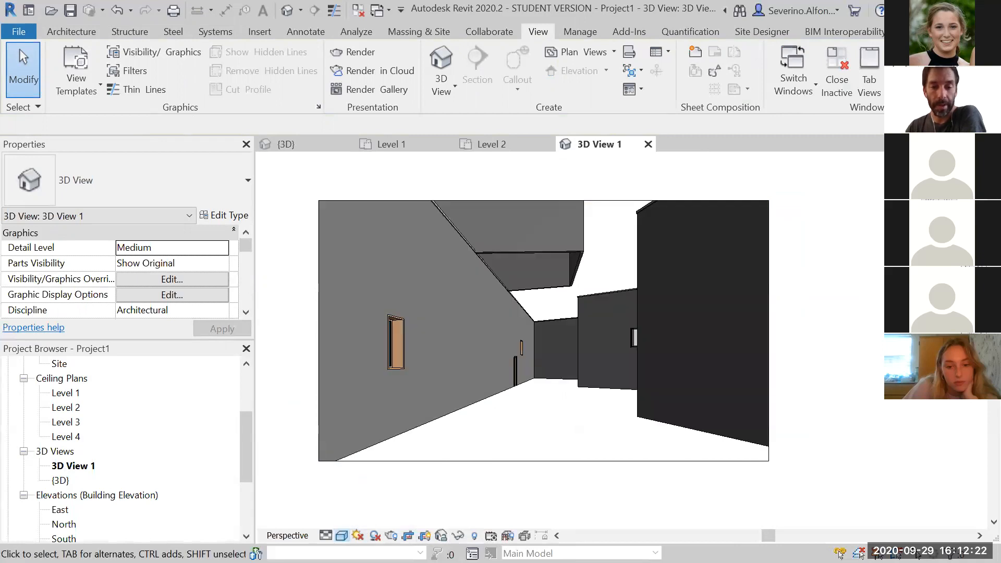
pyautogui.click(342, 536)
pyautogui.click(363, 519)
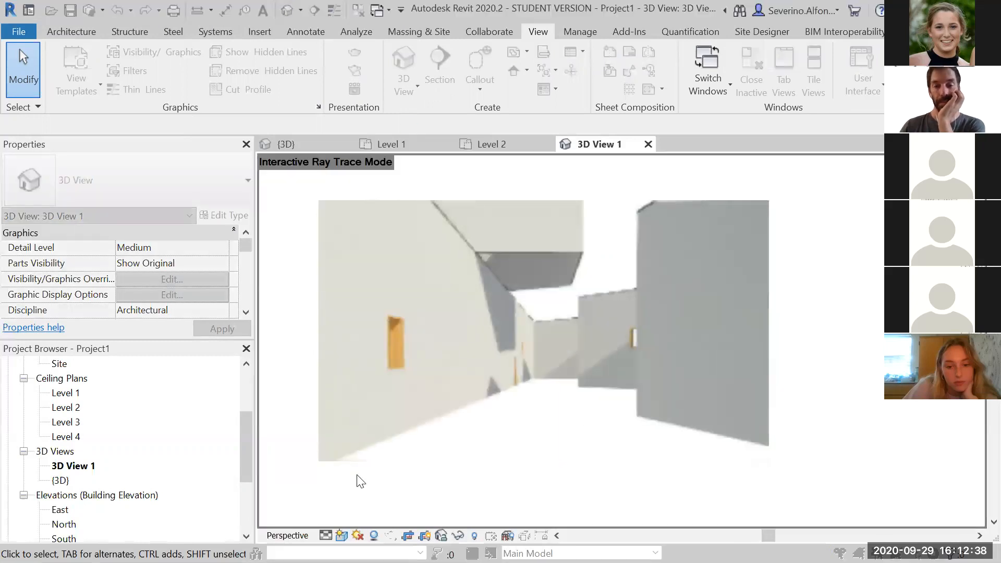
# Switch the camera view's visual style back to Hidden Line
pyautogui.click(342, 534)
pyautogui.click(369, 457)
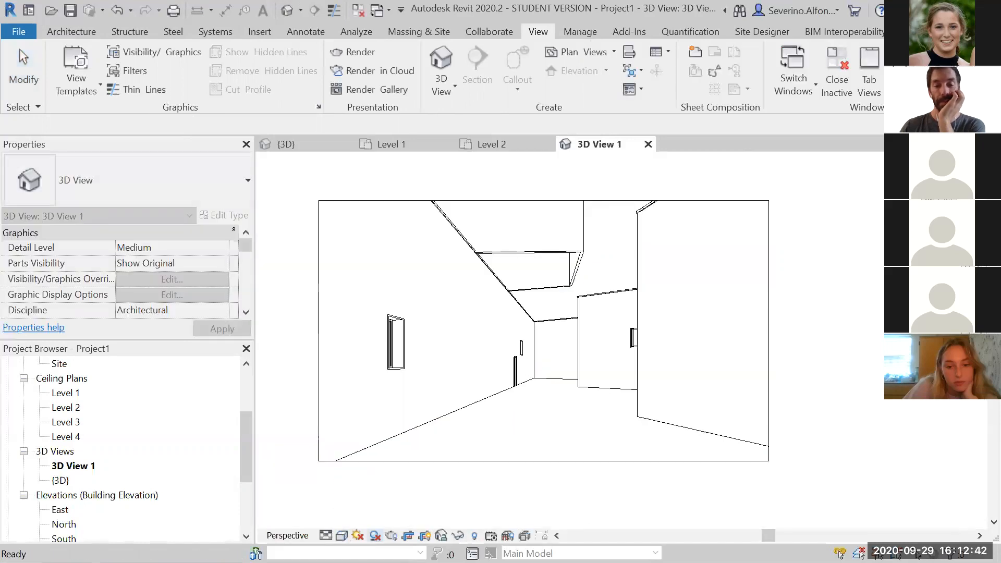
# Open the rendering settings and set quality to Medium and the lighting scheme to Interior: Sun and Artificial
pyautogui.click(391, 536)
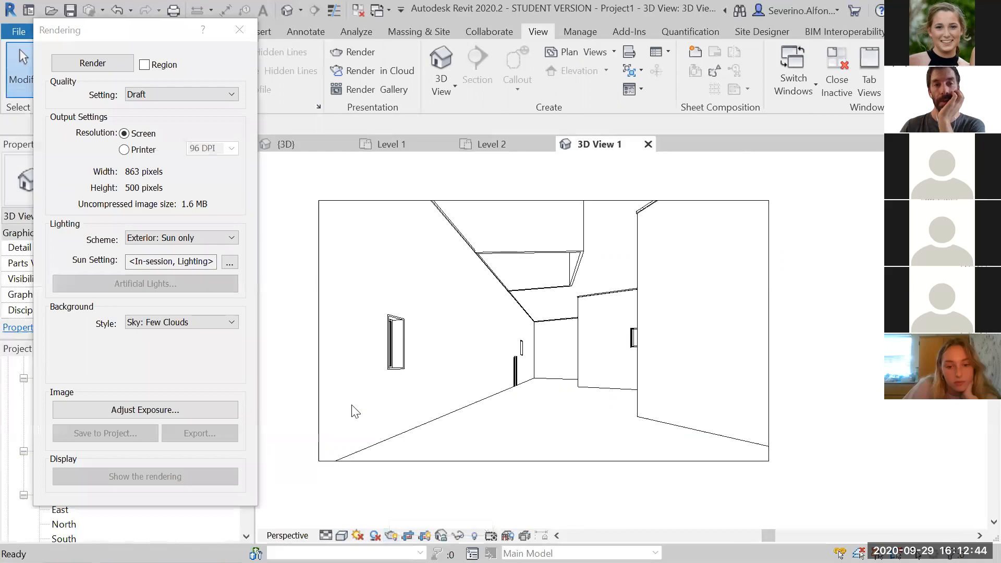
pyautogui.click(151, 94)
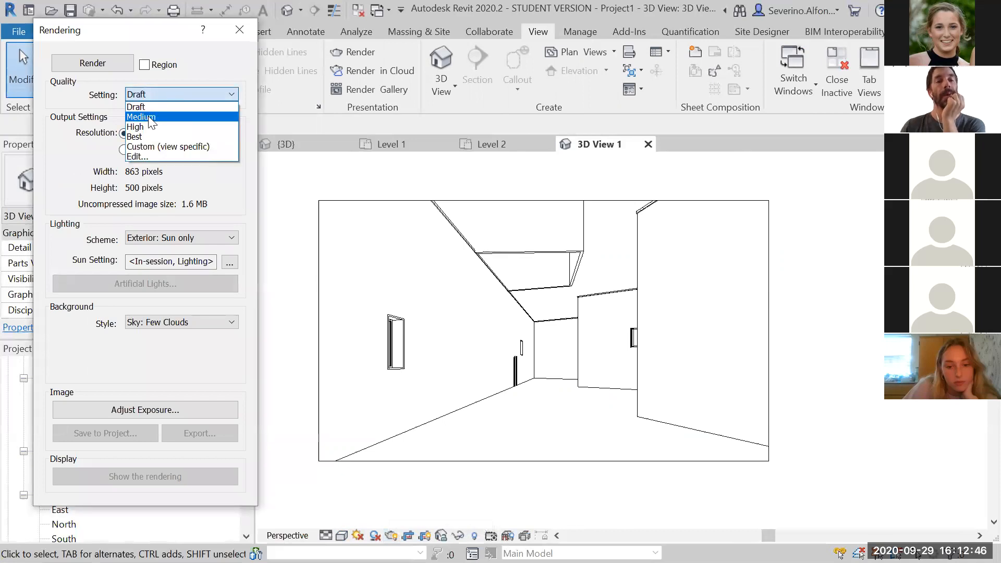
pyautogui.click(146, 124)
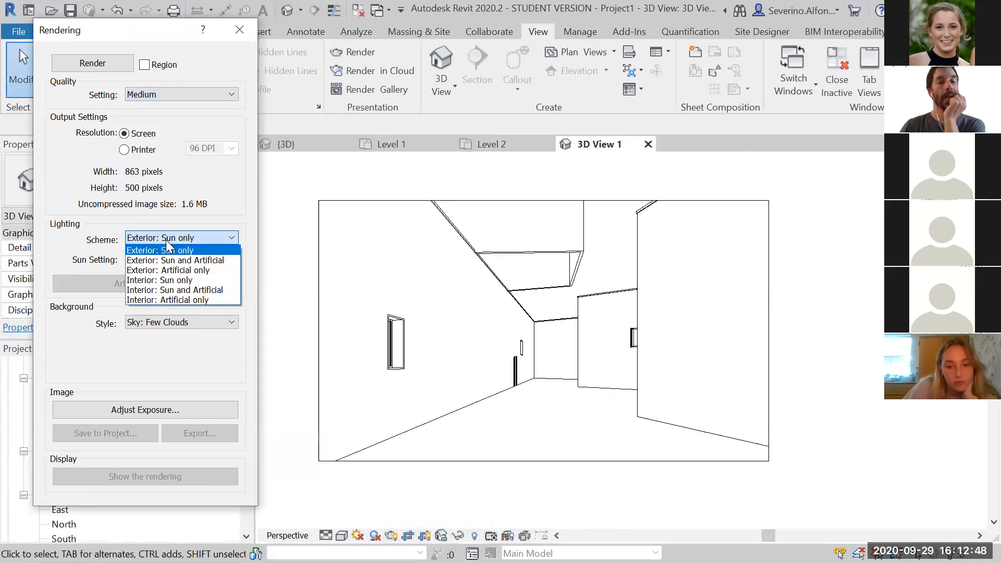
pyautogui.click(193, 290)
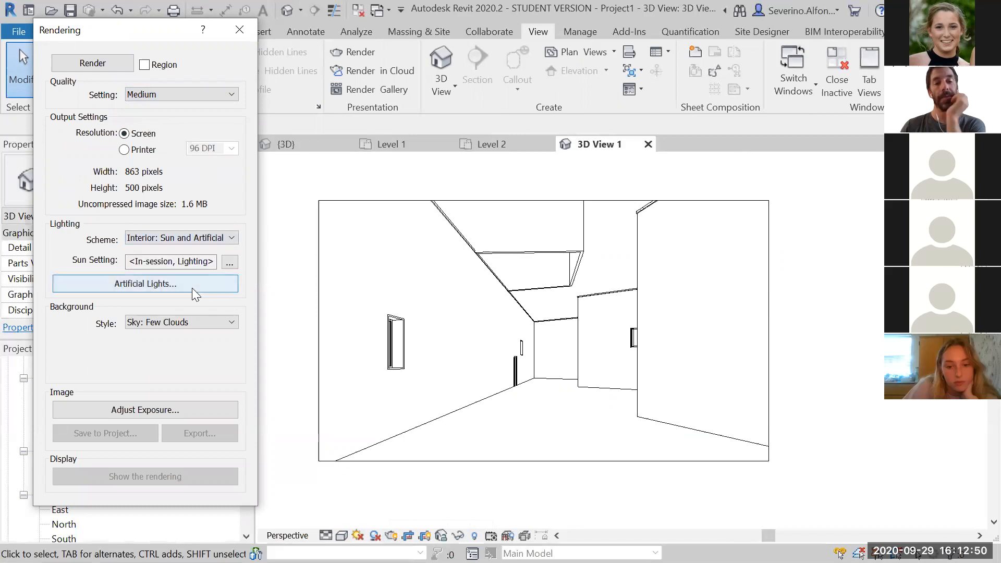
# Set the rendering background style to Sky: Cloudy and render the camera view
pyautogui.click(183, 321)
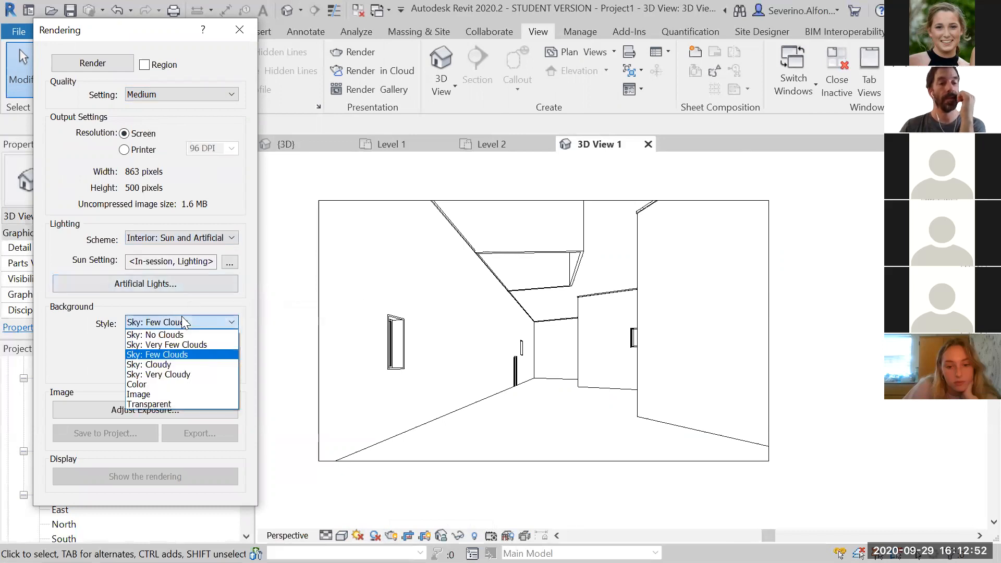
pyautogui.click(177, 346)
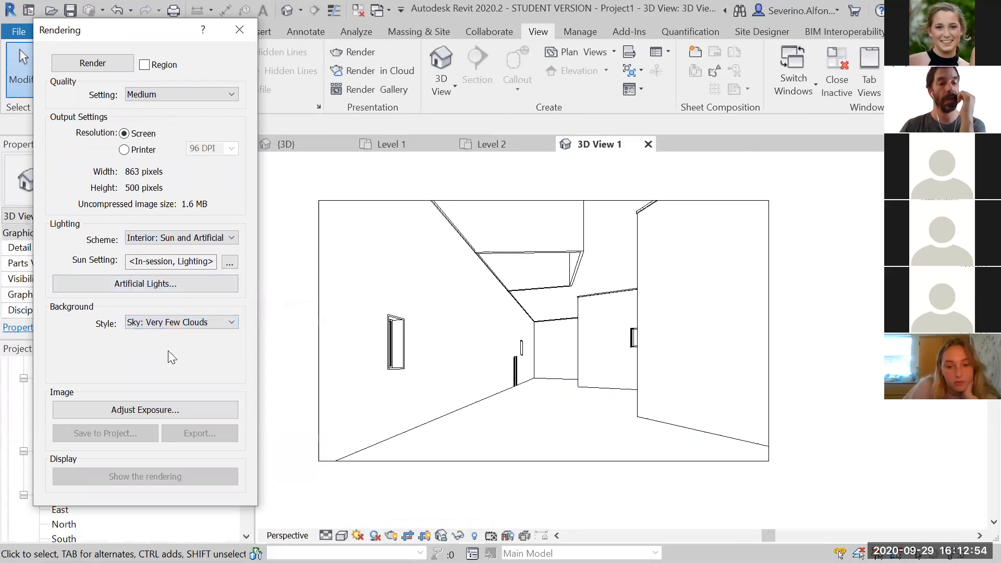
pyautogui.click(163, 330)
pyautogui.click(158, 373)
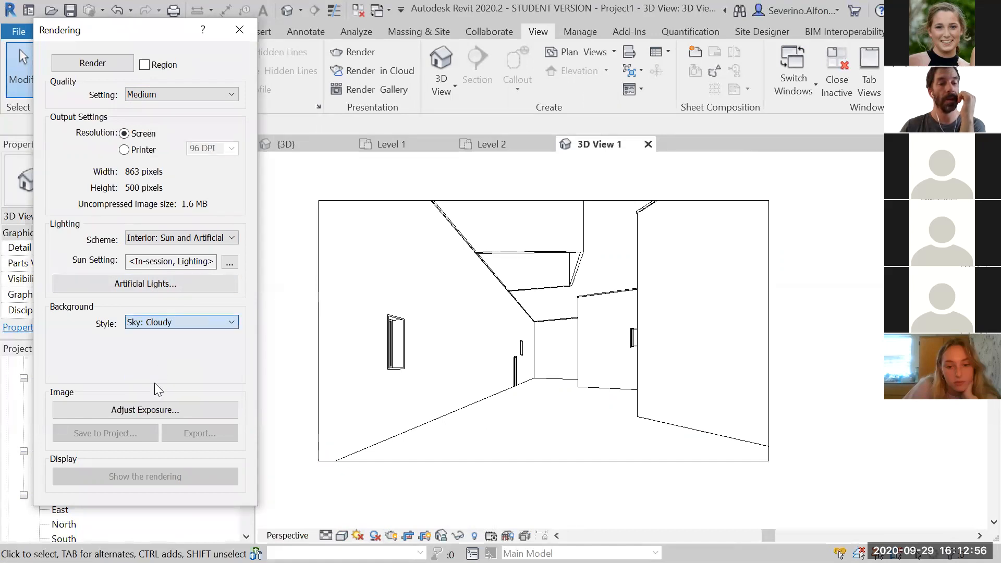
pyautogui.click(102, 66)
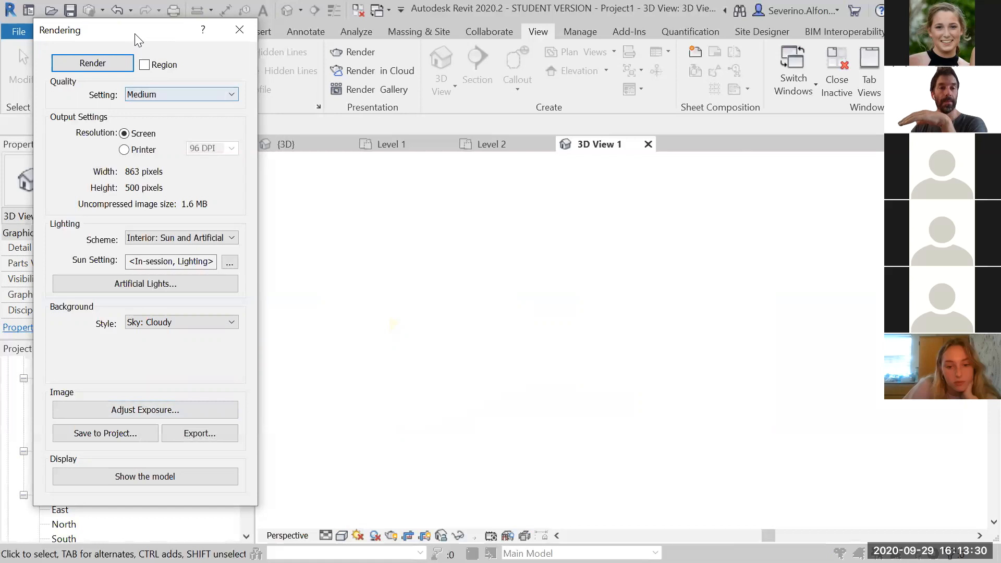
# Adjust the rendering's exposure, raising the exposure value to 13.87, and apply it
pyautogui.moveTo(132, 38); pyautogui.dragTo(122, 38)
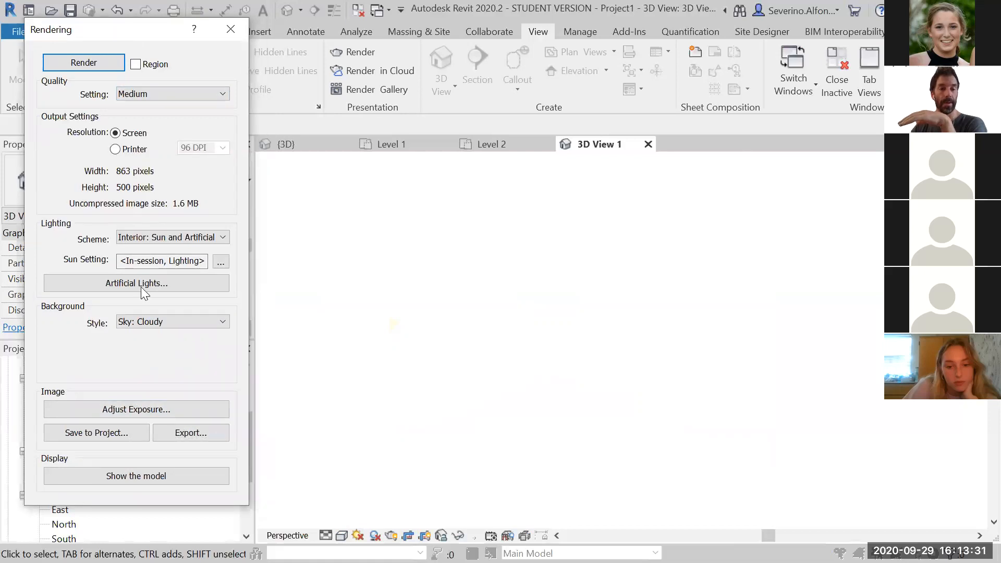
pyautogui.click(145, 410)
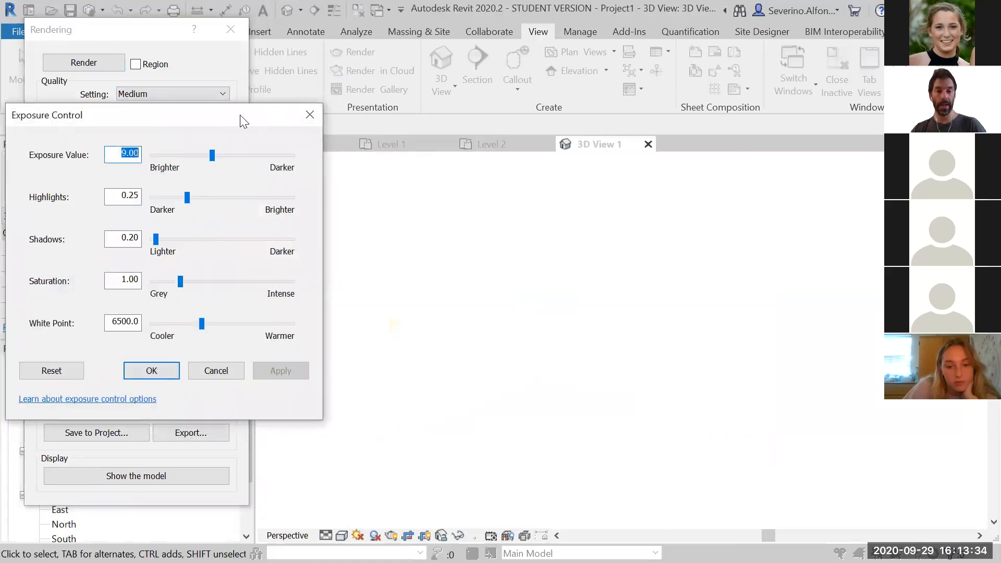
pyautogui.moveTo(211, 117); pyautogui.dragTo(831, 66)
pyautogui.moveTo(833, 104); pyautogui.dragTo(864, 105)
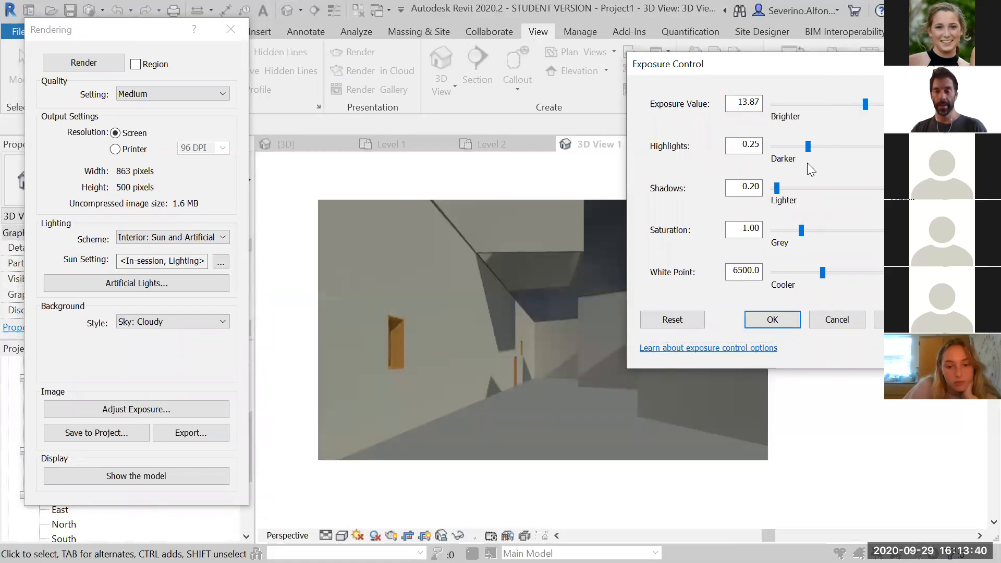
pyautogui.click(900, 320)
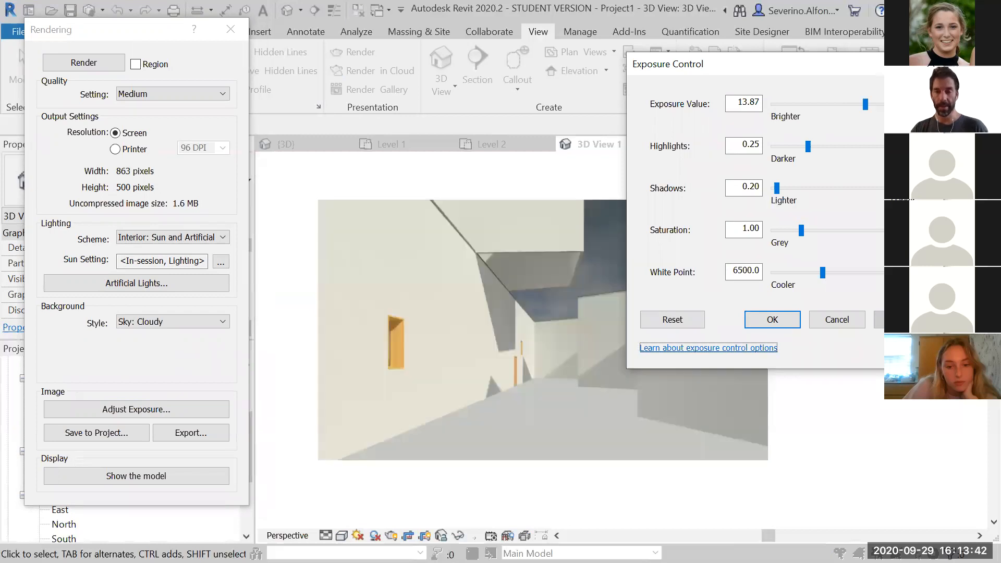
pyautogui.click(768, 323)
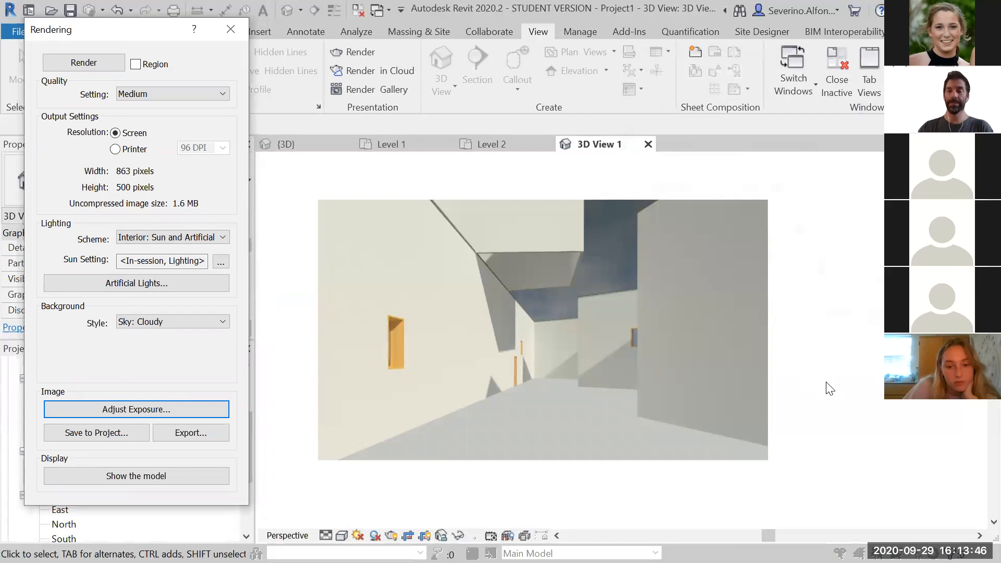
# Open the image export for the rendering, cancel it, and close the rendering settings
pyautogui.click(190, 434)
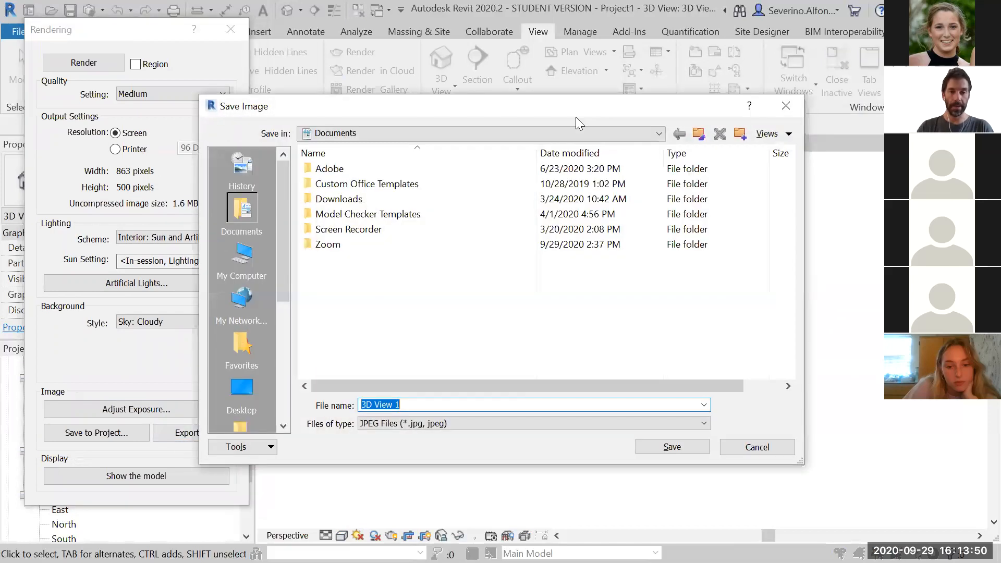
pyautogui.click(786, 106)
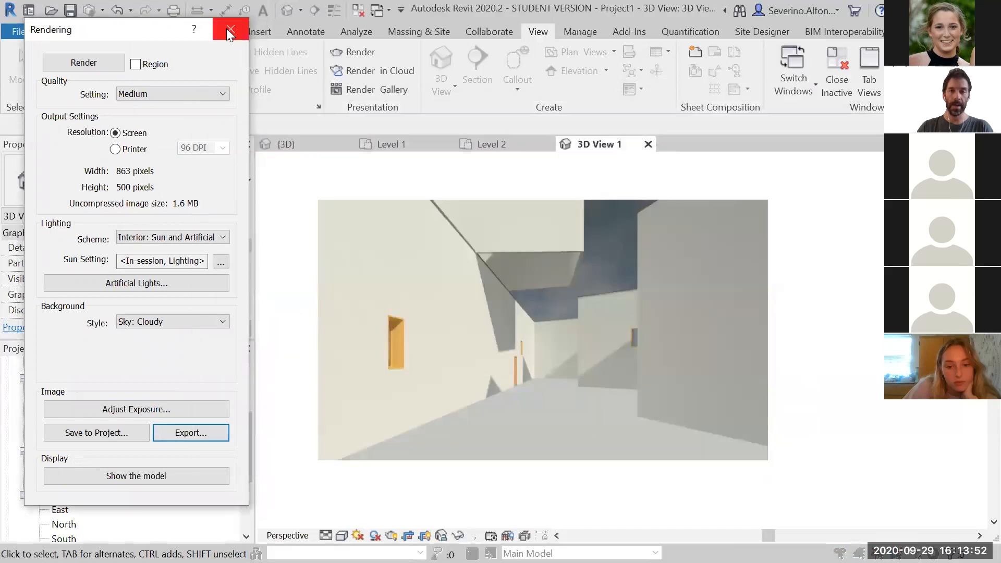
pyautogui.click(229, 30)
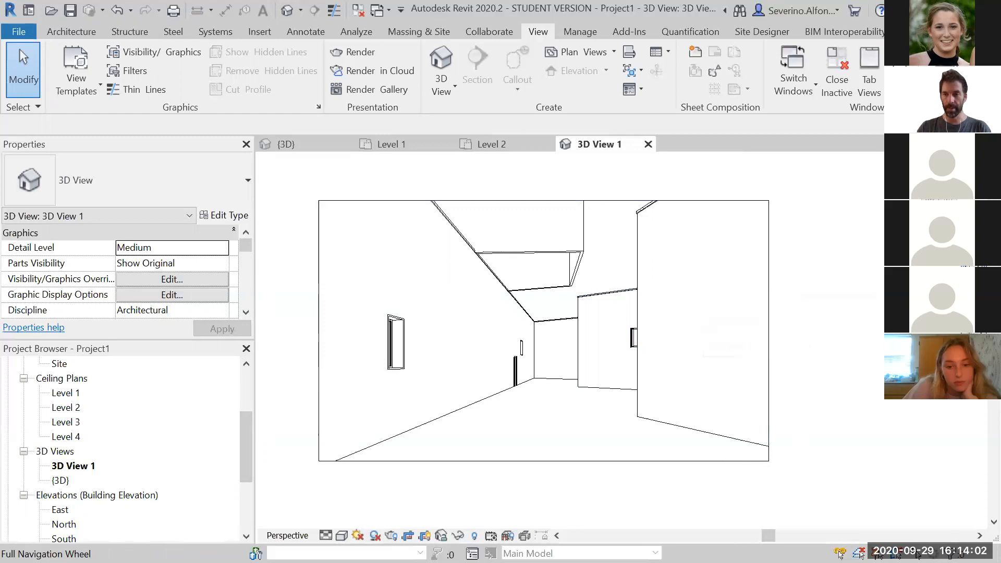
# Reframe the camera view with the full navigation wheel, walking and panning along the corridor
pyautogui.click(981, 282)
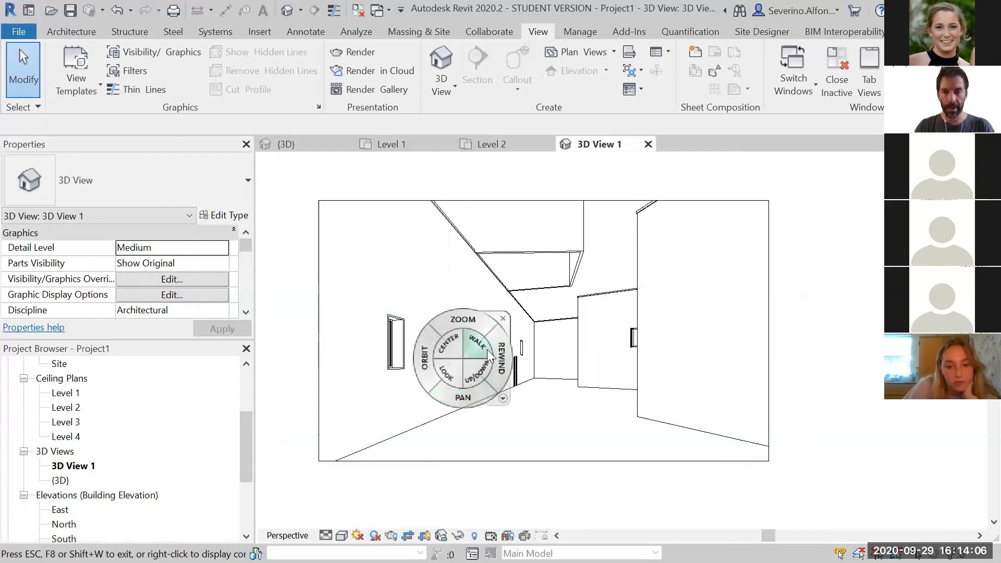
pyautogui.moveTo(471, 322)
pyautogui.mouseDown()
pyautogui.moveTo(472, 299)
pyautogui.moveTo(471, 332)
pyautogui.mouseUp()
pyautogui.moveTo(432, 363); pyautogui.dragTo(475, 367)
pyautogui.moveTo(485, 406); pyautogui.dragTo(493, 371)
pyautogui.moveTo(479, 337)
pyautogui.mouseDown()
pyautogui.moveTo(622, 454)
pyautogui.moveTo(590, 431)
pyautogui.moveTo(570, 435)
pyautogui.moveTo(589, 421)
pyautogui.moveTo(710, 431)
pyautogui.moveTo(543, 421)
pyautogui.moveTo(493, 429)
pyautogui.moveTo(684, 433)
pyautogui.moveTo(699, 427)
pyautogui.moveTo(689, 412)
pyautogui.mouseUp()
pyautogui.moveTo(656, 447); pyautogui.dragTo(292, 449)
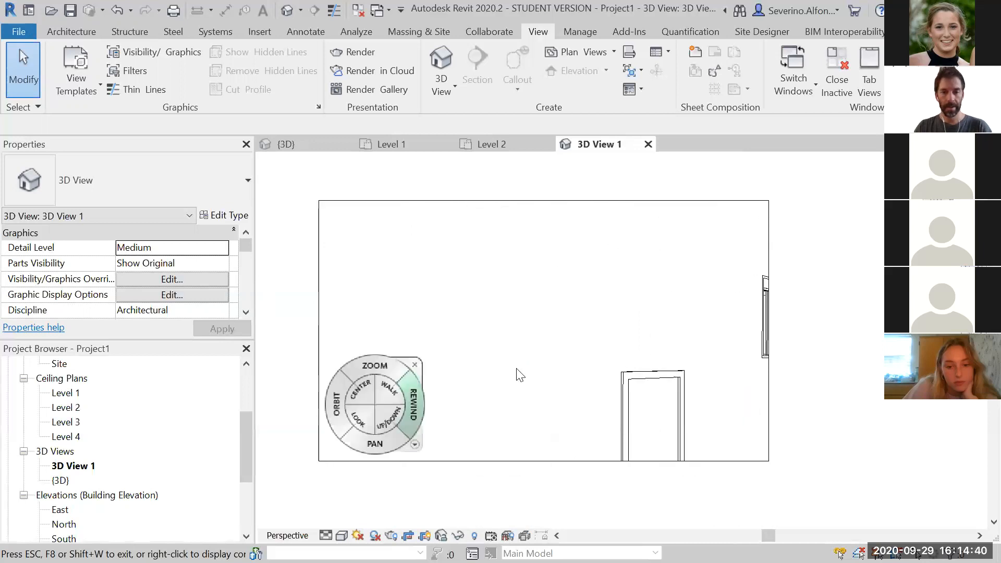
pyautogui.moveTo(581, 382); pyautogui.dragTo(981, 404)
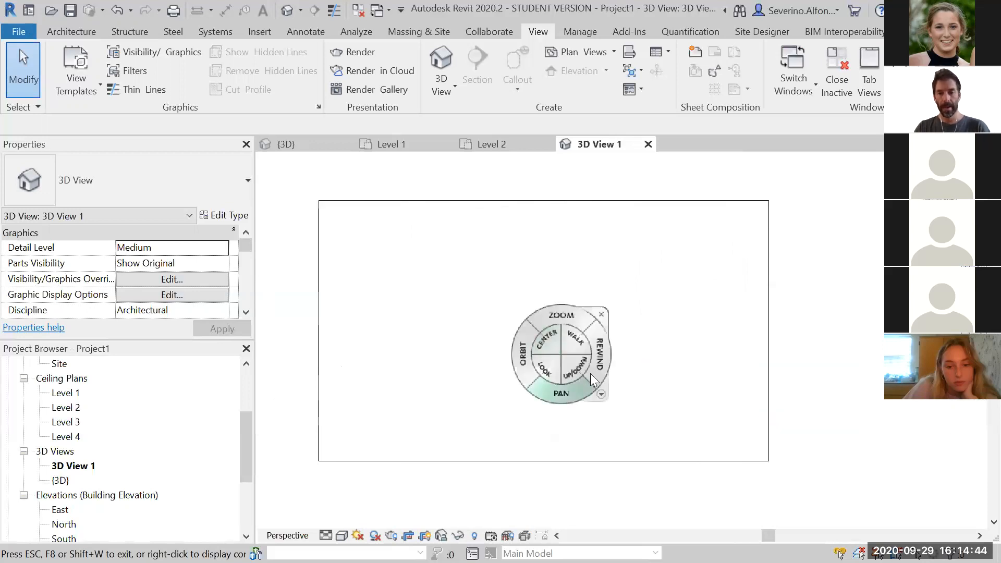
pyautogui.moveTo(598, 360); pyautogui.dragTo(408, 361)
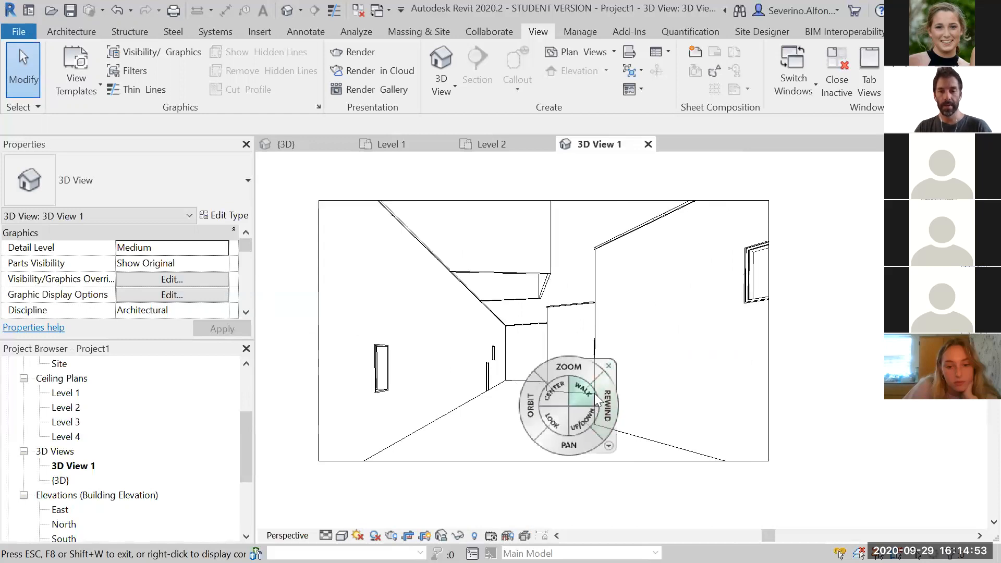
pyautogui.click(609, 366)
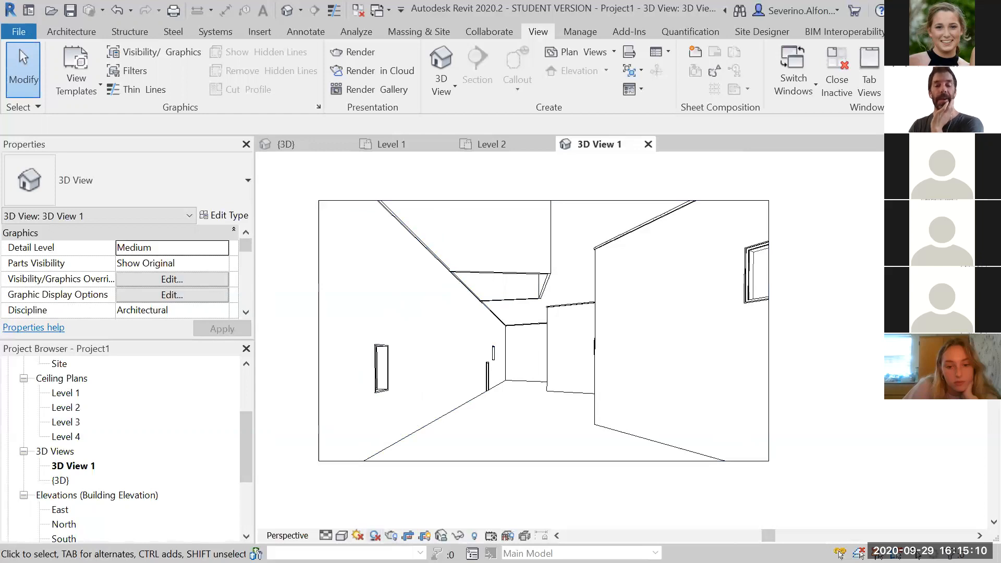
# Turn shadows on in the camera view and switch them off again
pyautogui.click(375, 535)
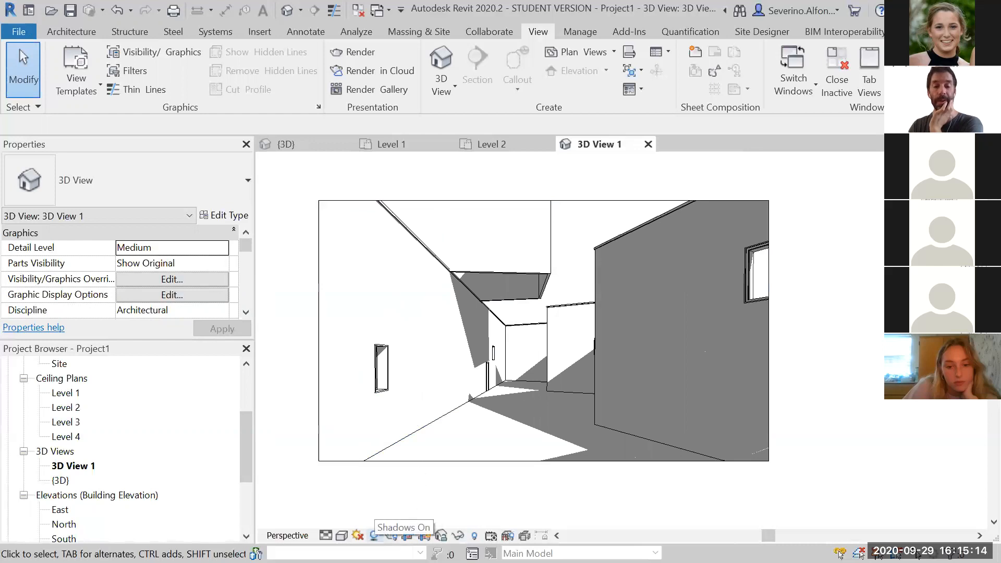
pyautogui.click(375, 536)
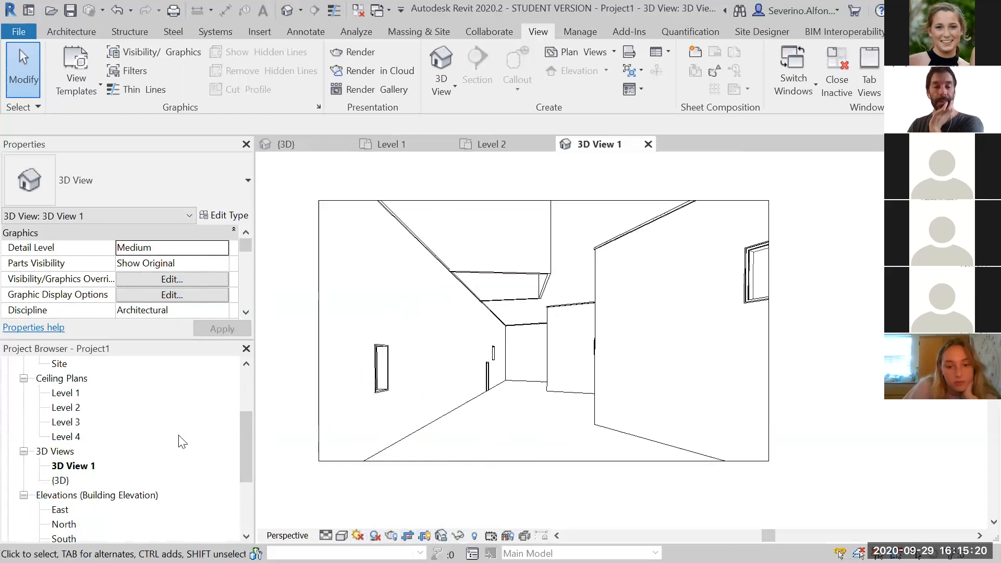
# Open the Level 1 floor plan
pyautogui.click(242, 390)
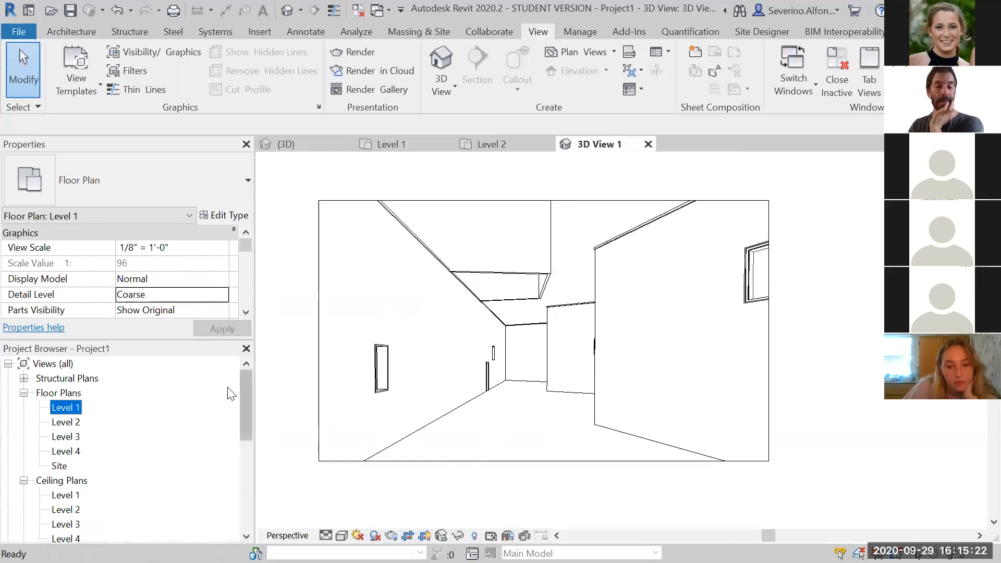
pyautogui.doubleClick(71, 407)
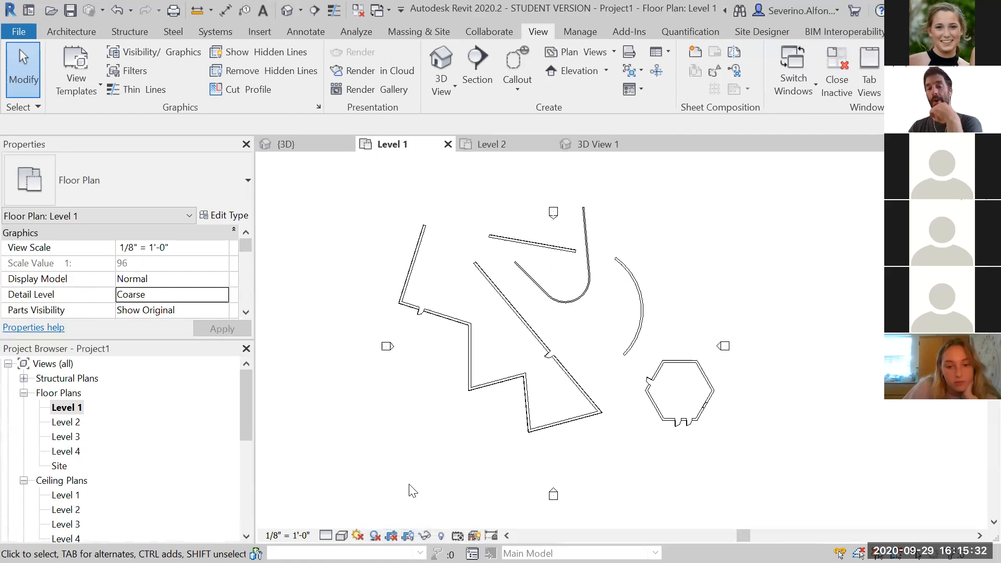
pyautogui.scroll(1, 396, 407)
pyautogui.moveTo(421, 382); pyautogui.dragTo(437, 425, button='middle')
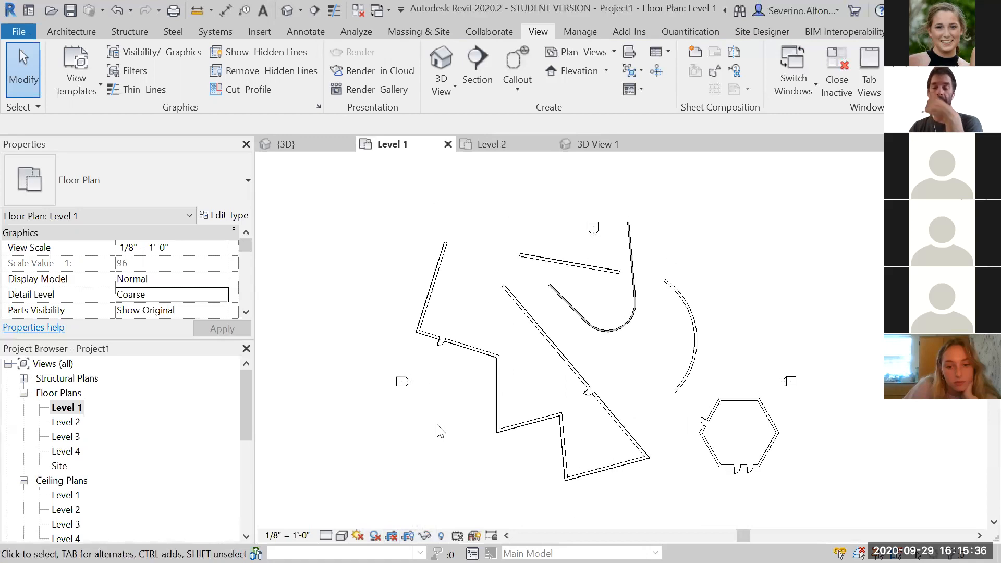
pyautogui.scroll(-1, 437, 426)
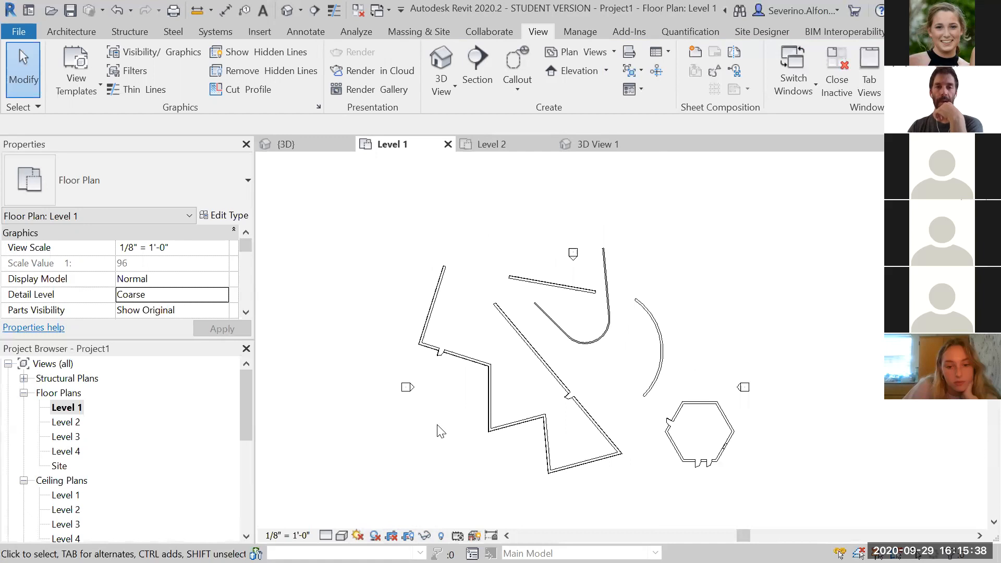
# Create a horizontal section line across the plan from west of the walls to east of them
pyautogui.click(74, 30)
pyautogui.click(534, 36)
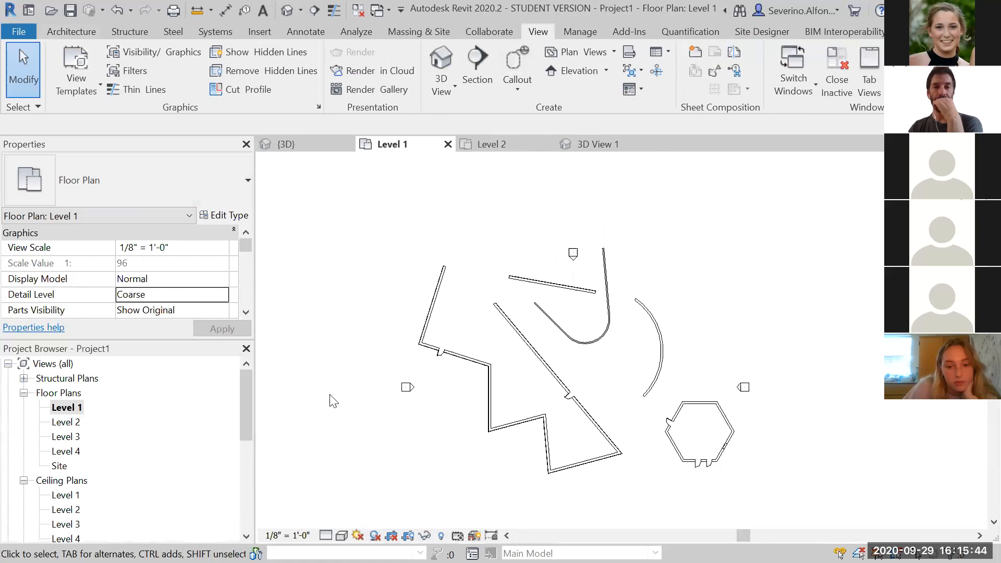
pyautogui.click(482, 55)
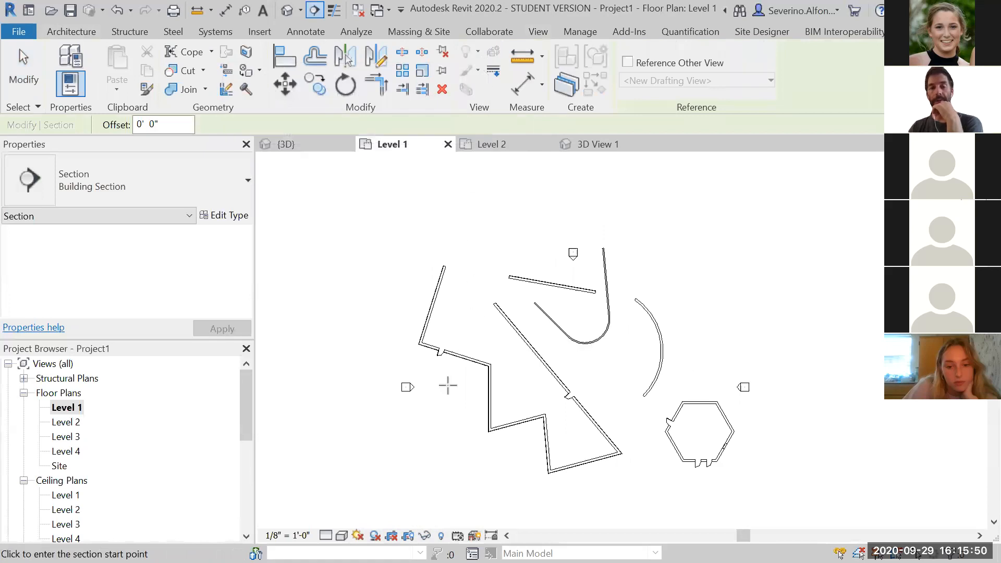
pyautogui.click(391, 327)
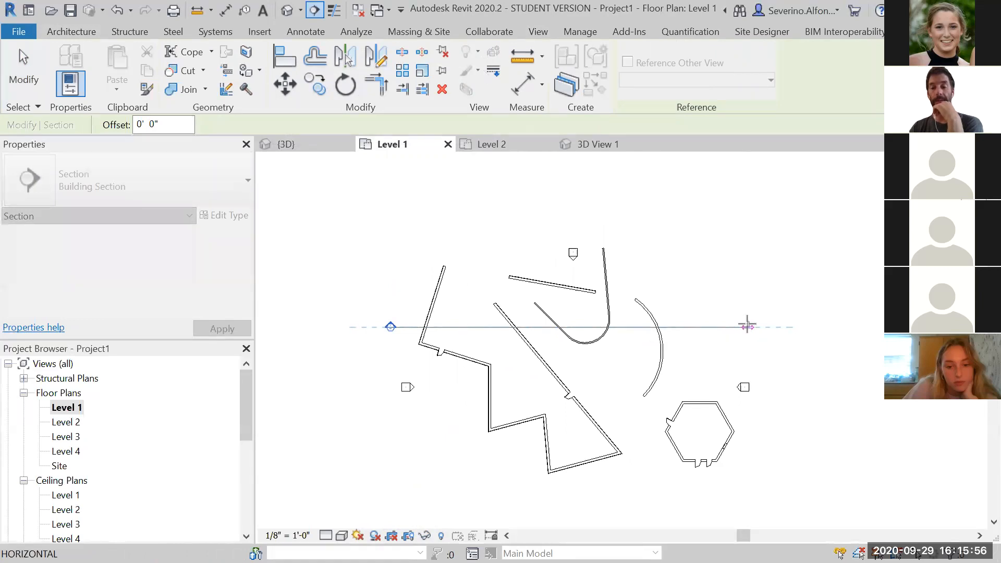
pyautogui.click(748, 328)
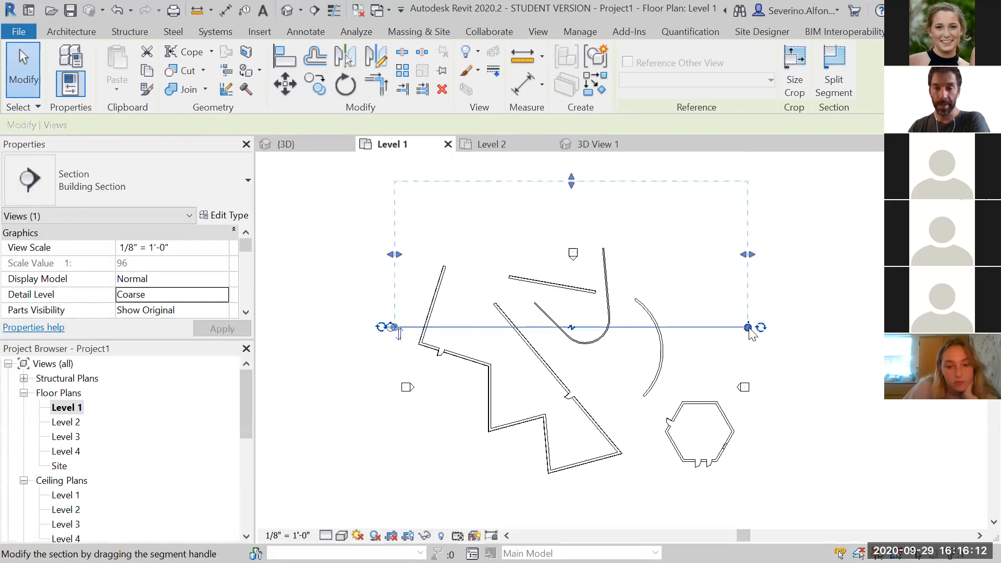
# Examine the section line's west end and its section head
pyautogui.scroll(5, 469, 339)
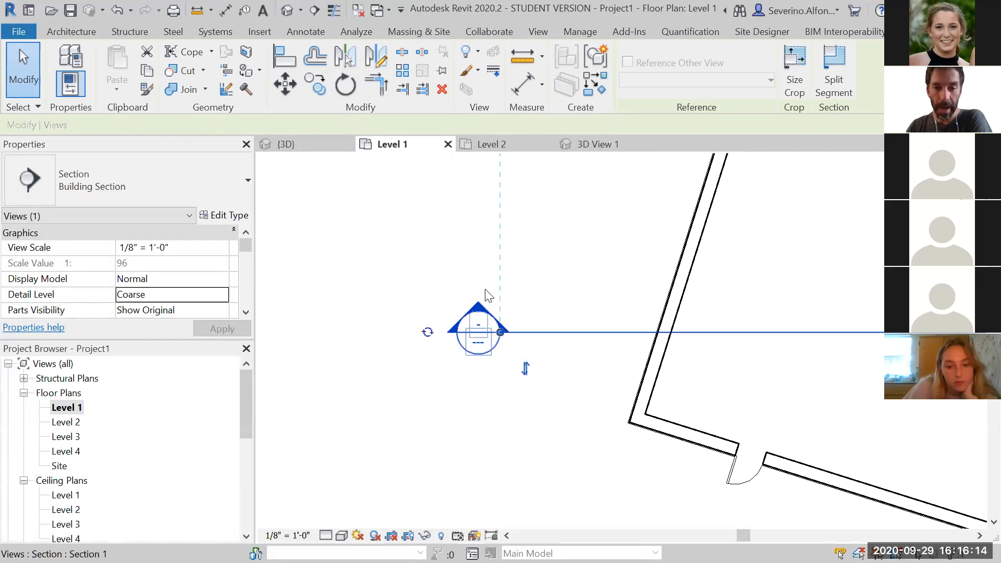
pyautogui.scroll(-2, 487, 218)
pyautogui.moveTo(724, 217); pyautogui.dragTo(580, 367, button='middle')
pyautogui.scroll(-1, 578, 364)
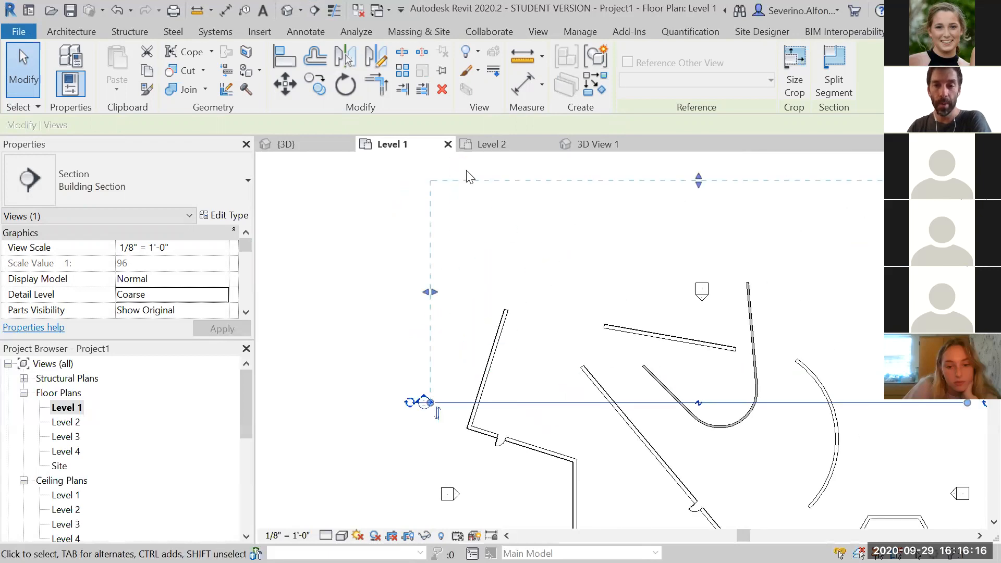
pyautogui.moveTo(872, 268); pyautogui.dragTo(766, 273, button='middle')
pyautogui.click(333, 415)
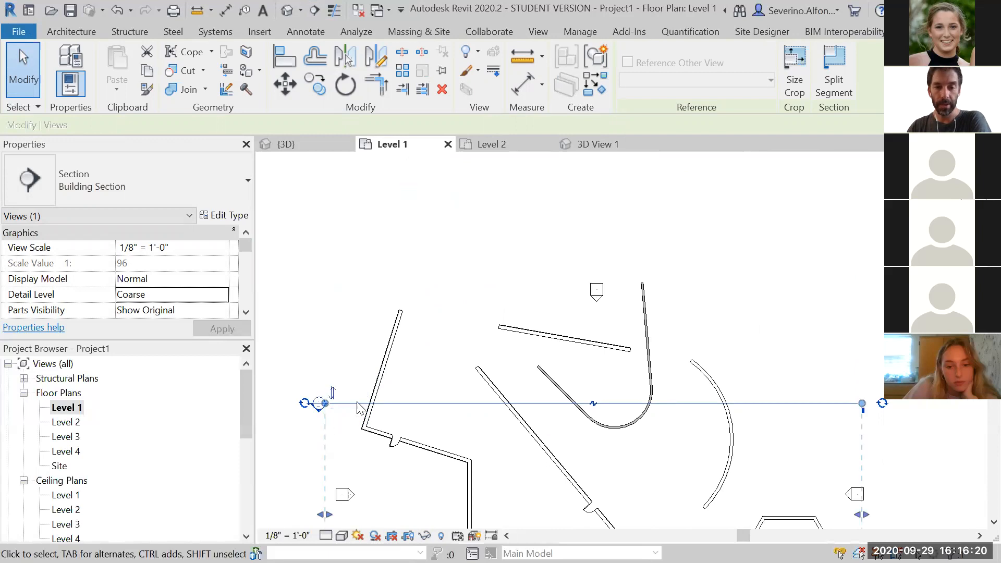
# Extend the section's view depth southward so its far clip covers the whole building
pyautogui.scroll(-2, 563, 239)
pyautogui.moveTo(575, 415); pyautogui.dragTo(574, 440)
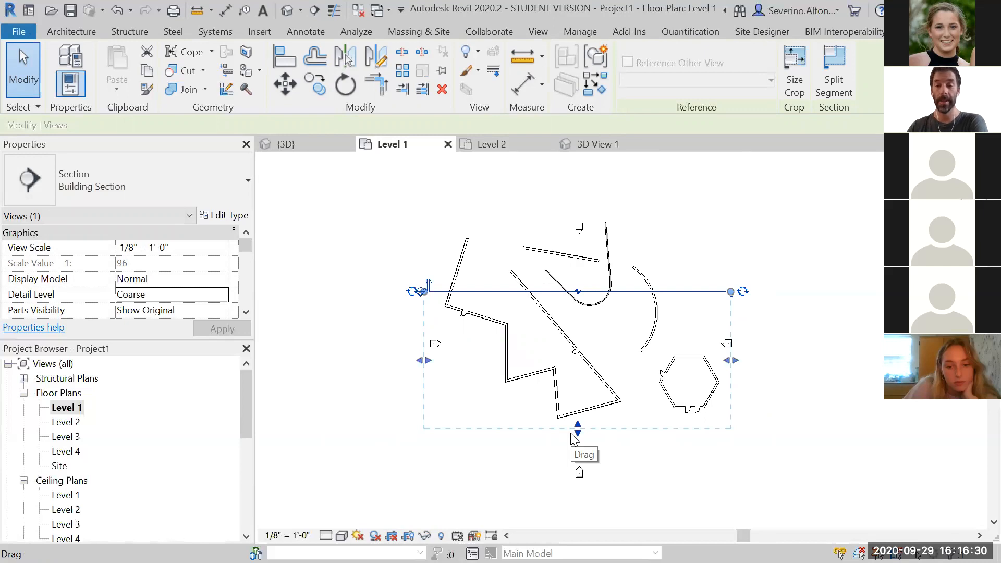
pyautogui.click(840, 395)
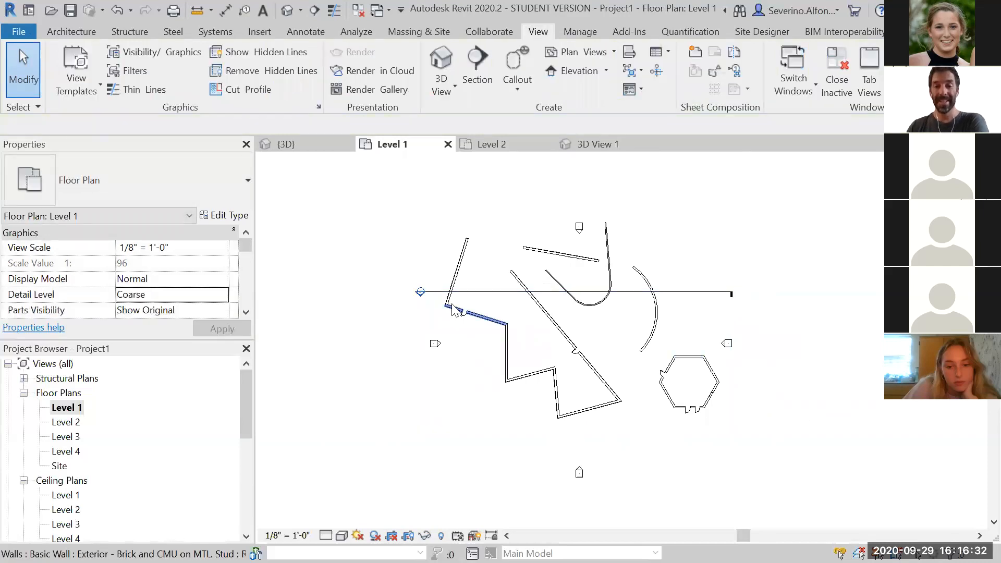
# Open the Section 1 view from the project browser
pyautogui.moveTo(244, 383); pyautogui.dragTo(241, 458)
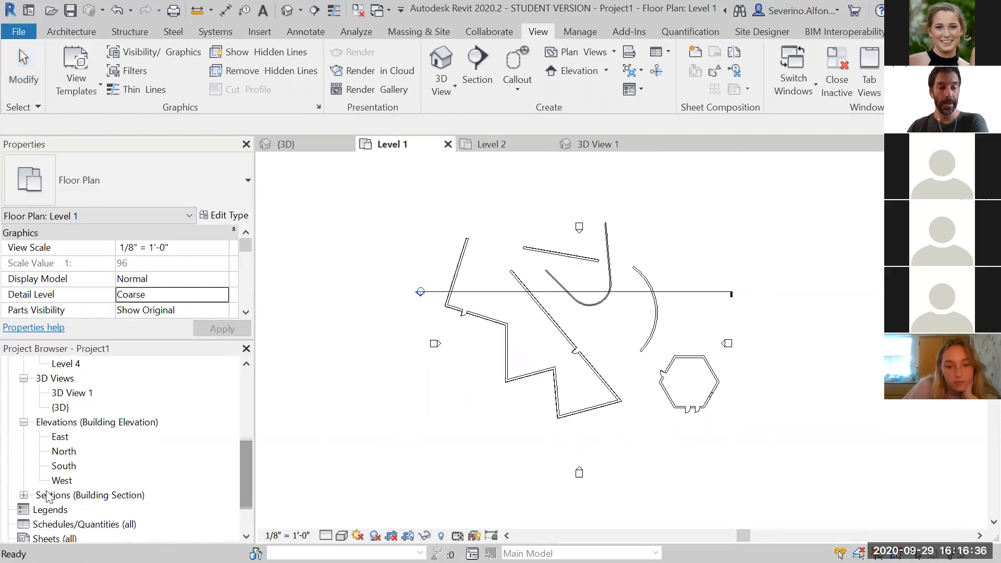
pyautogui.click(23, 496)
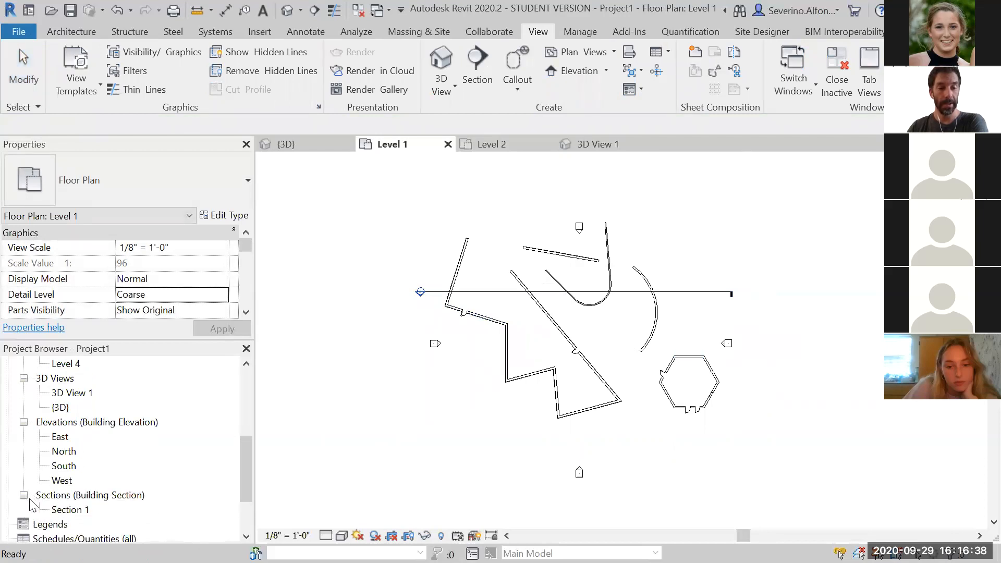
pyautogui.click(74, 511)
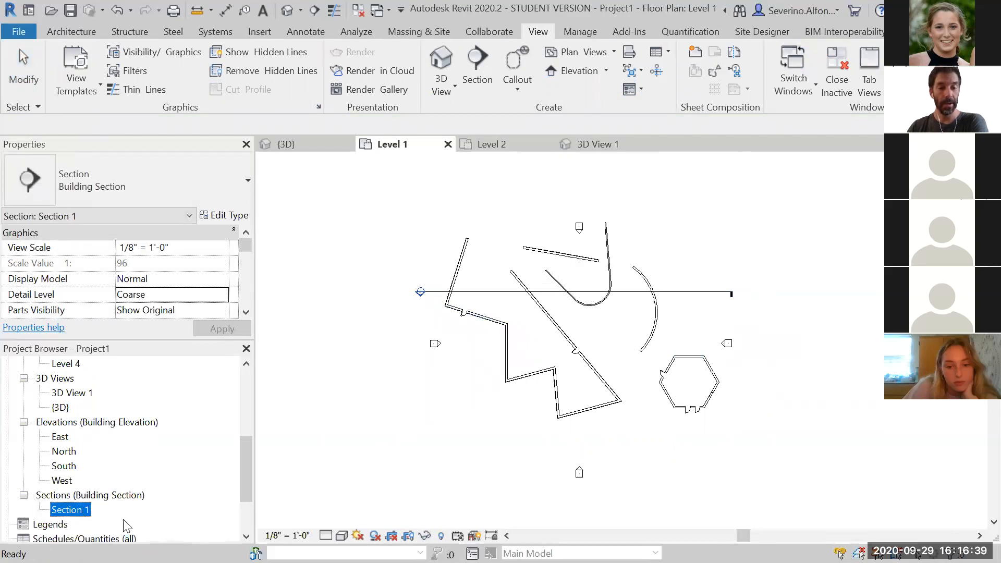
pyautogui.click(392, 368)
pyautogui.scroll(8, 423, 303)
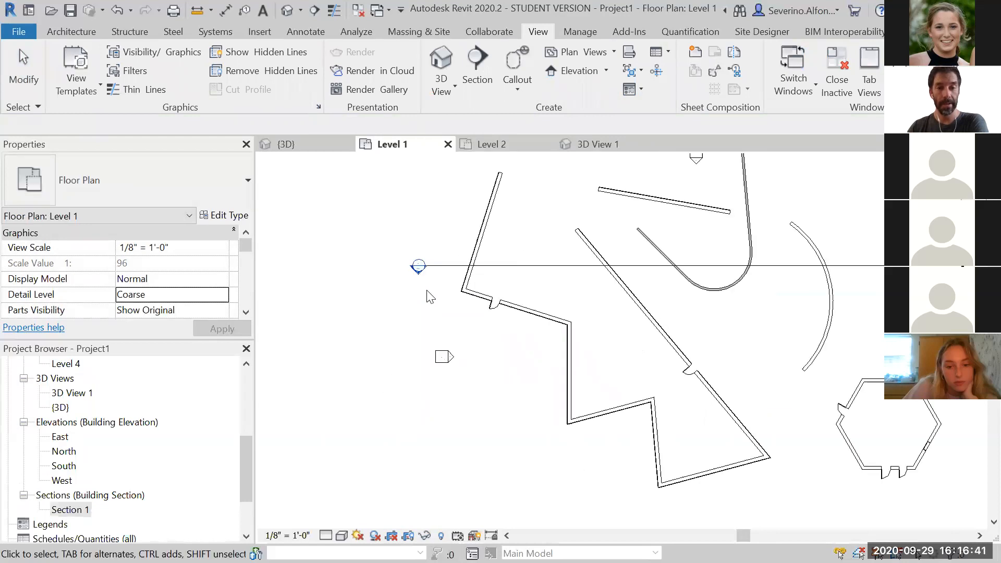
pyautogui.doubleClick(67, 510)
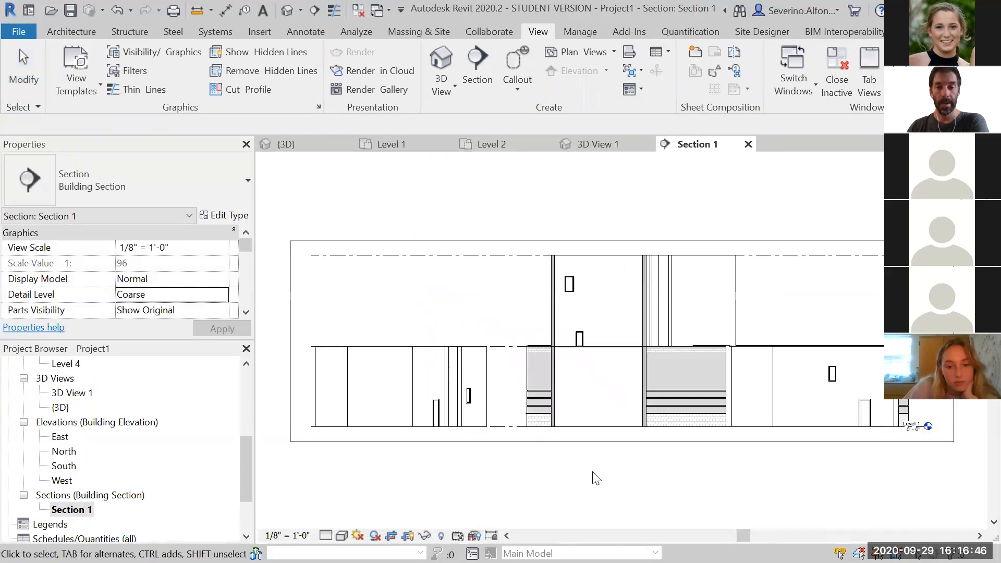
# Examine the walls, floors and levels cut in the section view up close
pyautogui.scroll(4, 762, 430)
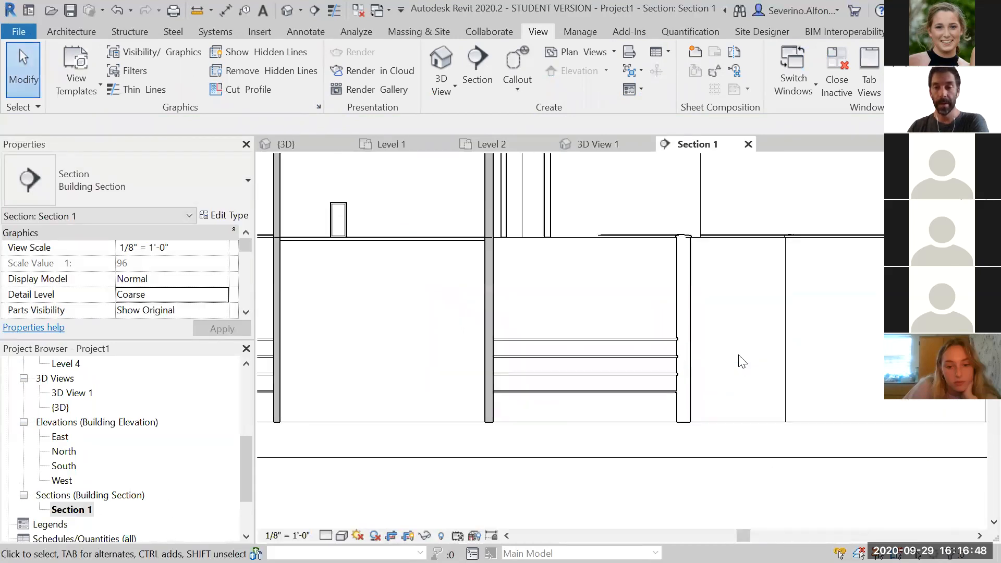
pyautogui.scroll(3, 742, 361)
pyautogui.moveTo(693, 268); pyautogui.dragTo(710, 417, button='middle')
pyautogui.scroll(3, 671, 280)
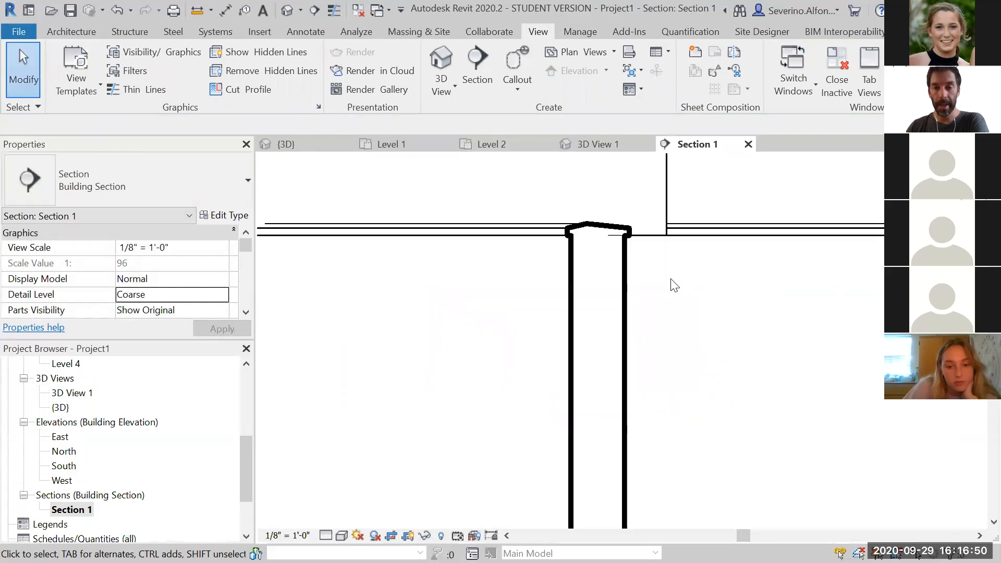
pyautogui.scroll(-4, 678, 347)
pyautogui.moveTo(449, 400); pyautogui.dragTo(589, 299, button='middle')
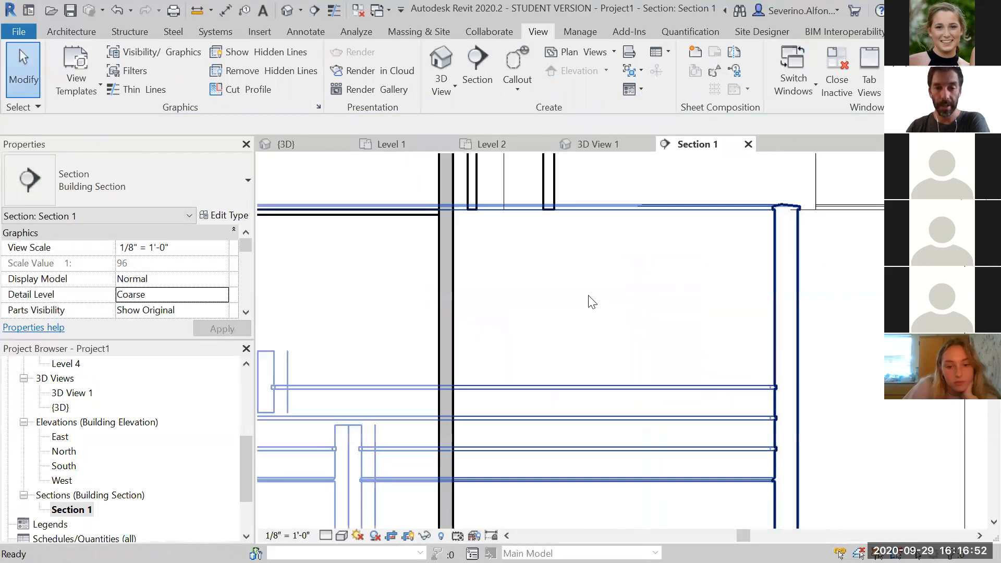
pyautogui.scroll(2, 590, 301)
pyautogui.scroll(-5, 591, 305)
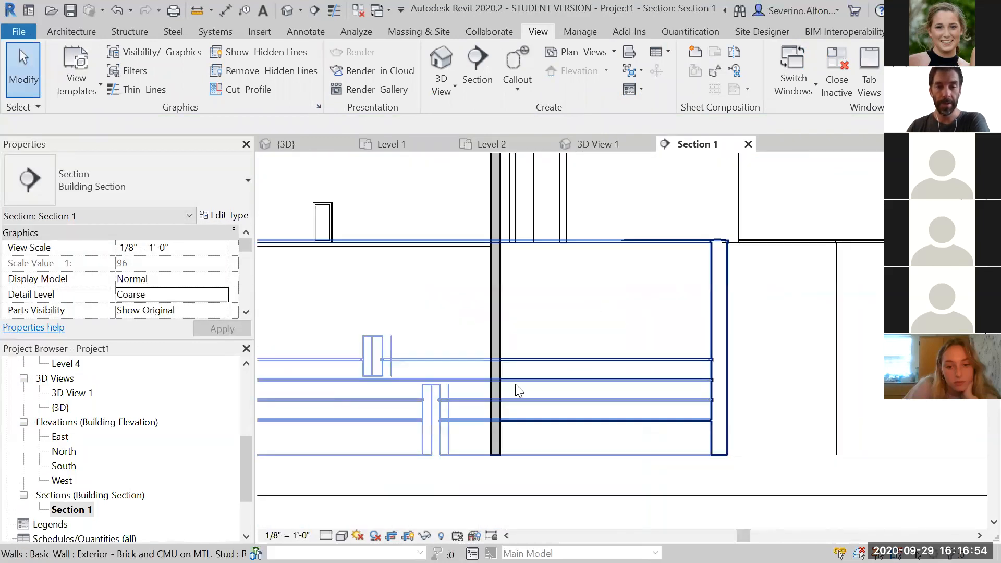
pyautogui.scroll(-1, 654, 360)
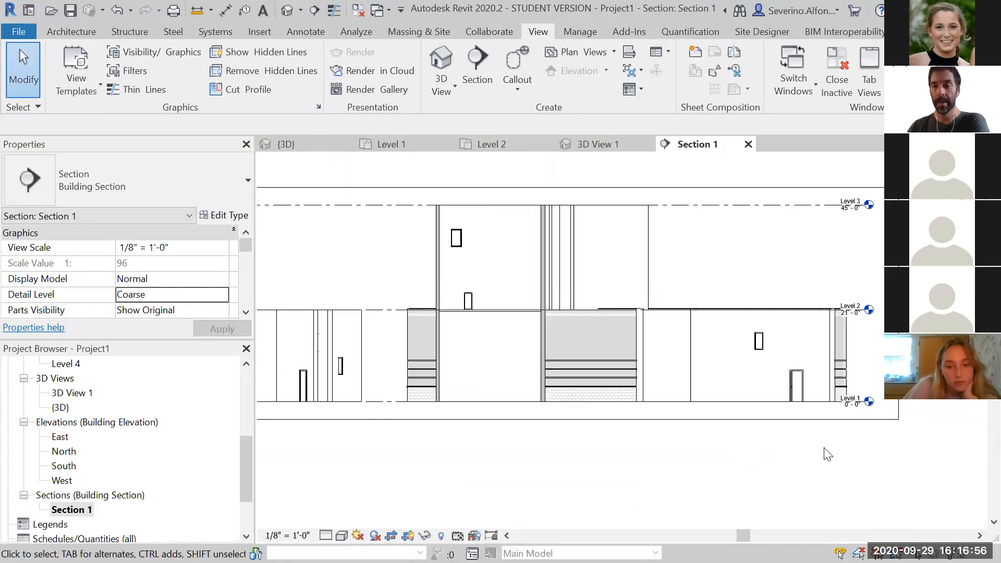
# Drag the level heads on the section's east side outward past the crop boundary
pyautogui.click(816, 207)
pyautogui.moveTo(836, 284); pyautogui.dragTo(639, 307, button='middle')
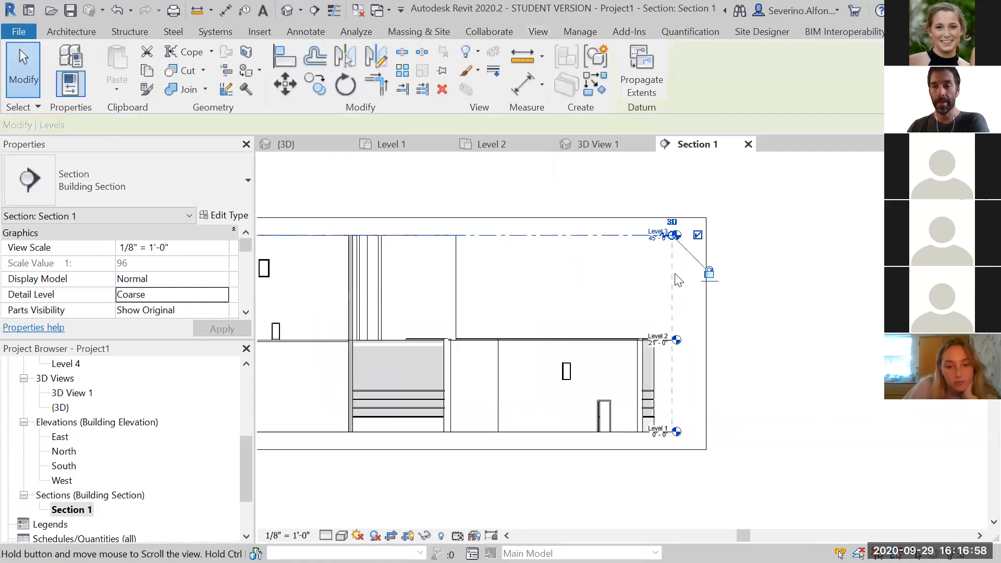
pyautogui.scroll(2, 672, 229)
pyautogui.moveTo(673, 237); pyautogui.dragTo(743, 237)
pyautogui.click(829, 452)
pyautogui.scroll(-3, 802, 310)
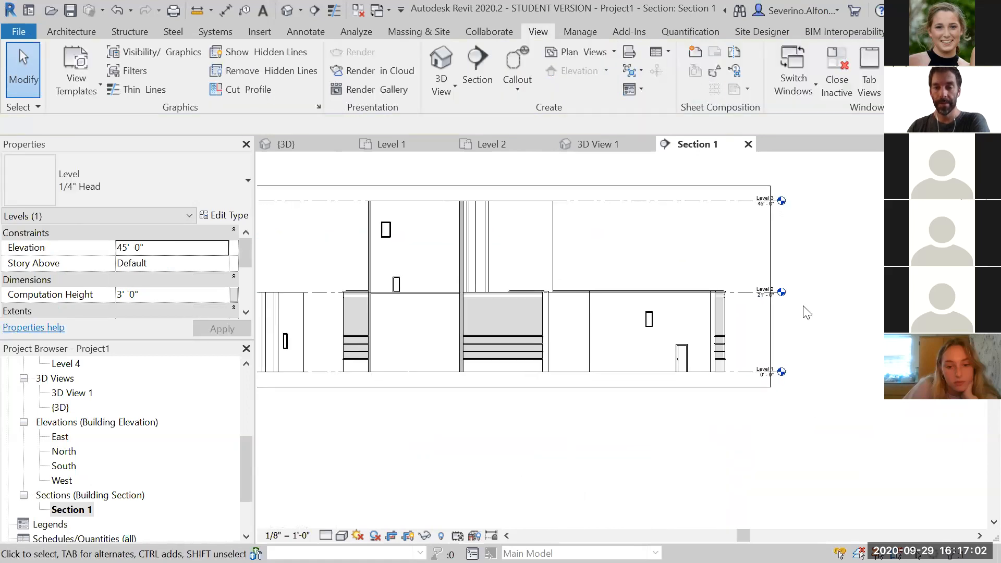
# Select the section's crop region and inspect its extents
pyautogui.click(746, 388)
pyautogui.moveTo(581, 449); pyautogui.dragTo(655, 449, button='middle')
pyautogui.moveTo(462, 189); pyautogui.dragTo(599, 189, button='middle')
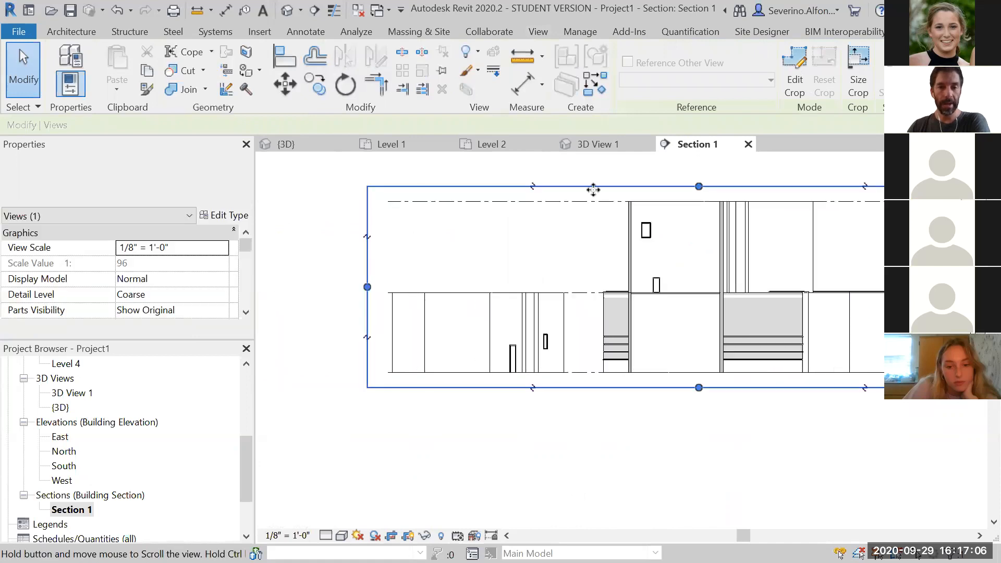
pyautogui.moveTo(761, 459); pyautogui.dragTo(626, 465, button='middle')
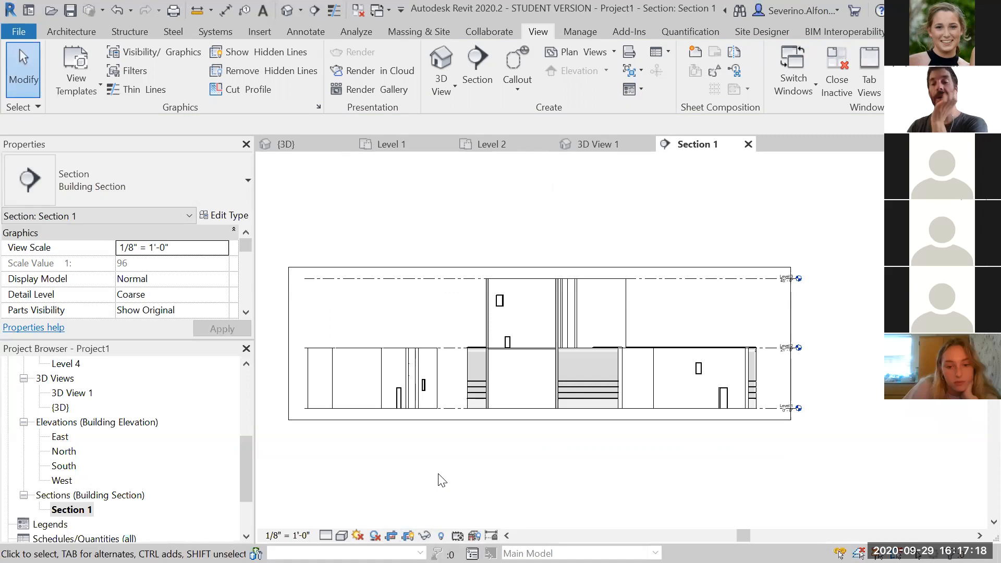
# Open the Level 1 floor plan and show its crop region
pyautogui.click(248, 381)
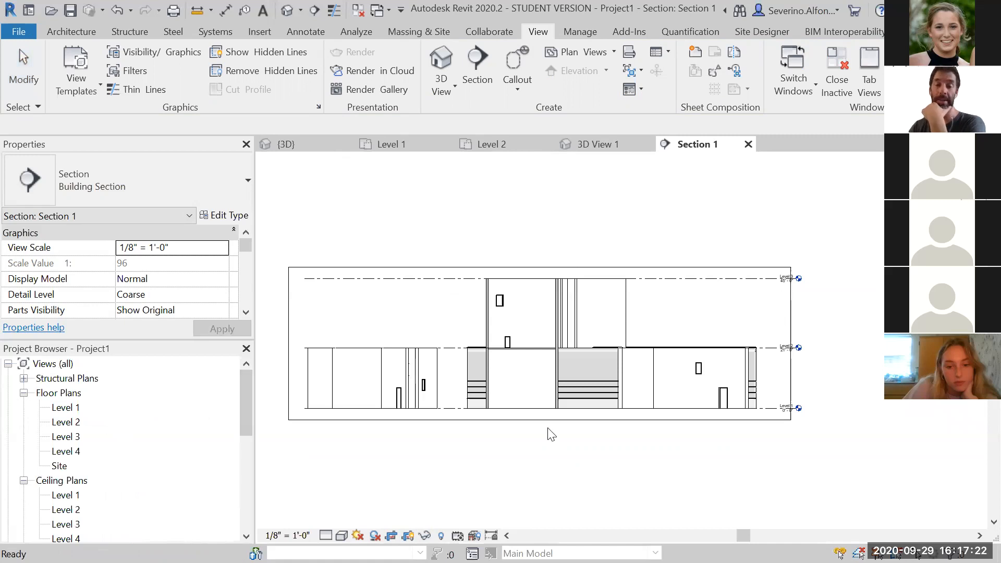
pyautogui.click(540, 444)
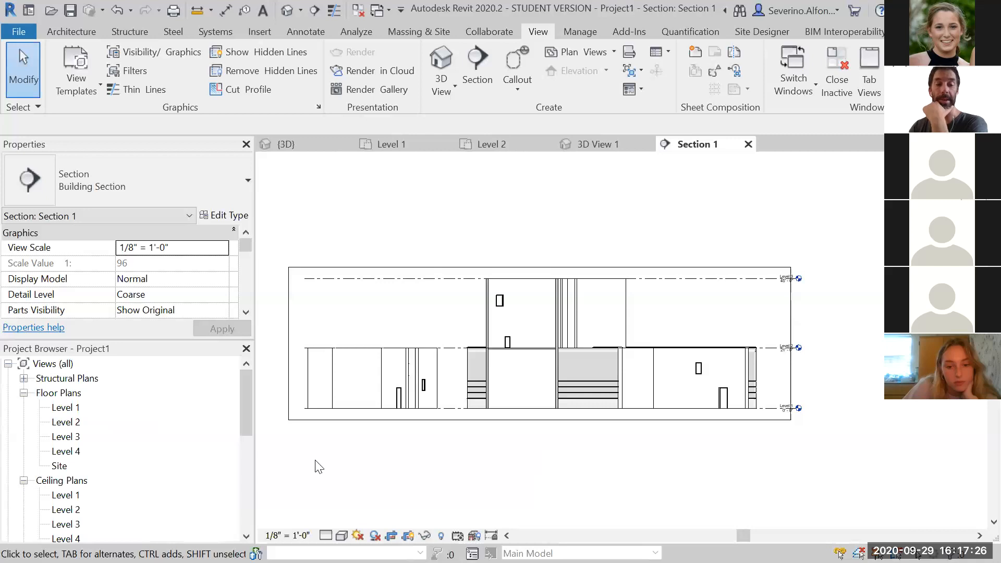
pyautogui.doubleClick(67, 408)
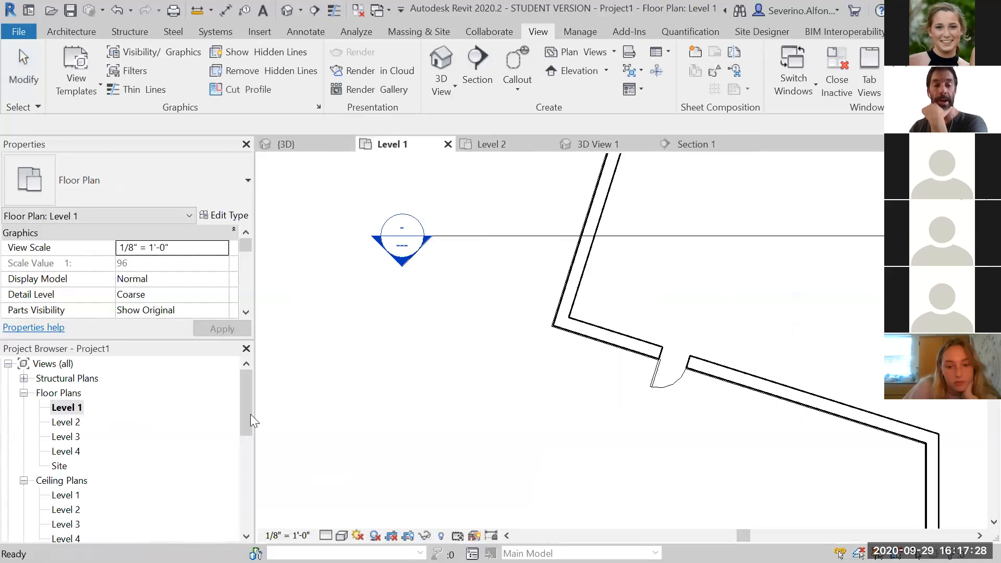
pyautogui.scroll(-2, 636, 411)
pyautogui.moveTo(636, 411); pyautogui.dragTo(526, 350, button='middle')
pyautogui.scroll(2, 527, 350)
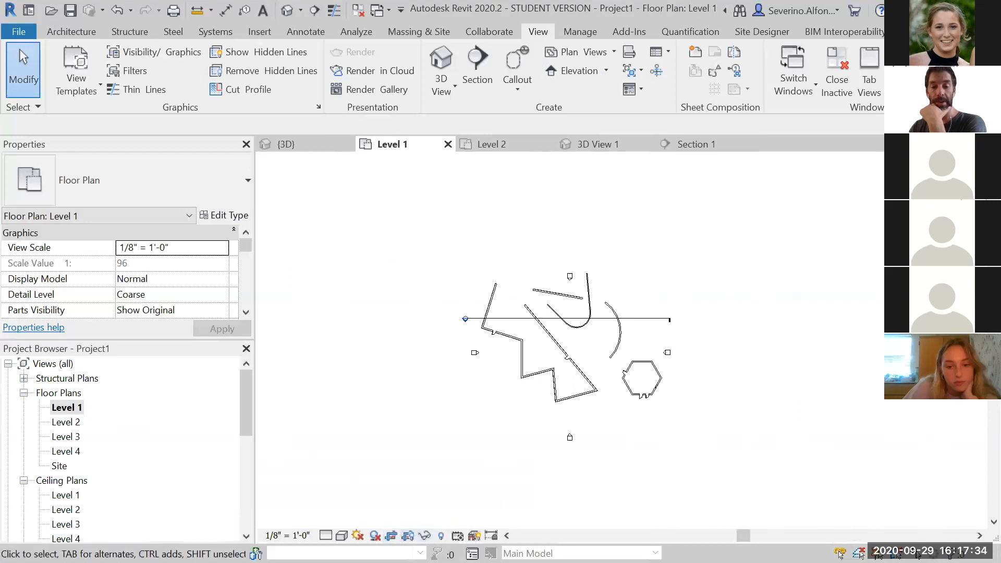
pyautogui.click(408, 536)
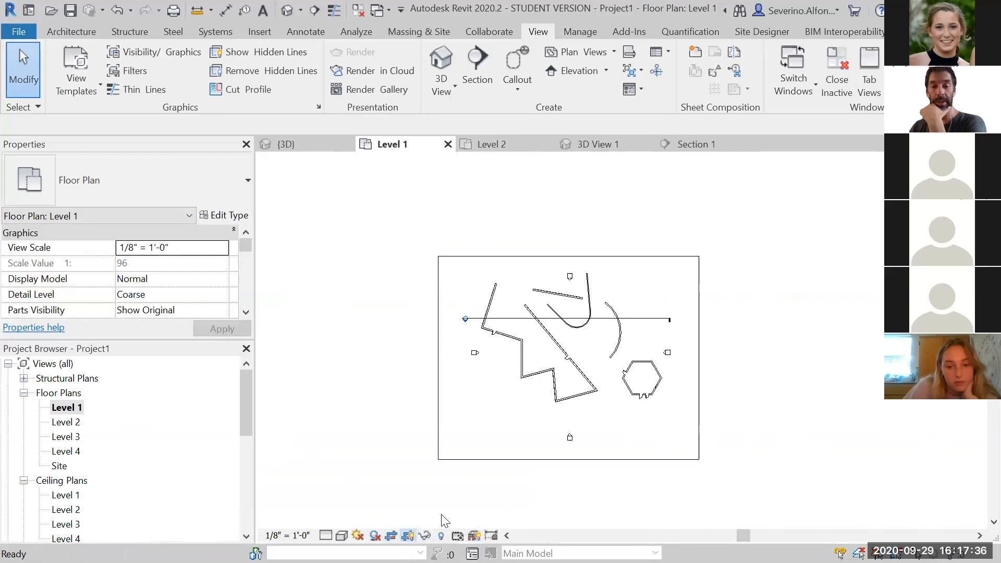
pyautogui.click(699, 365)
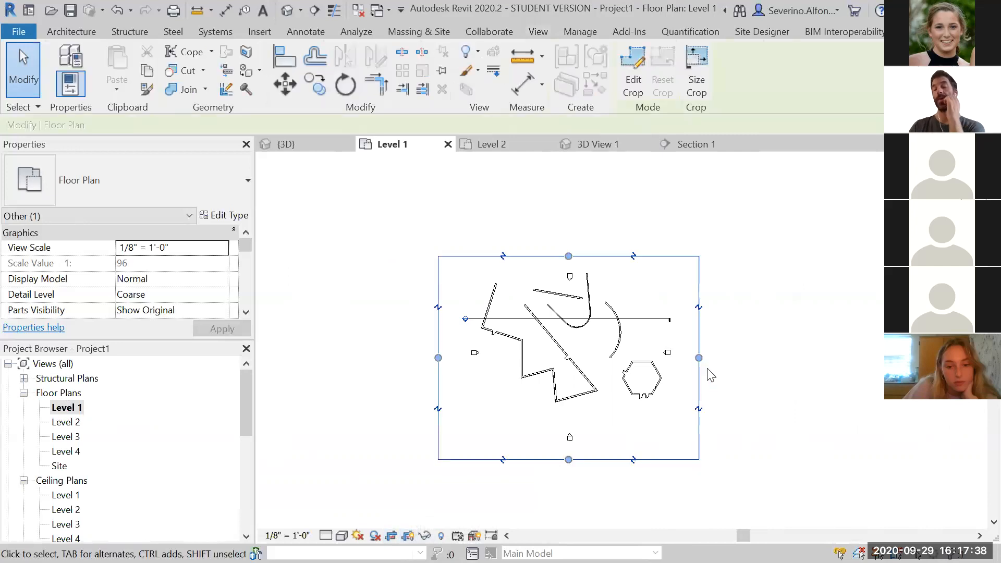
pyautogui.click(744, 389)
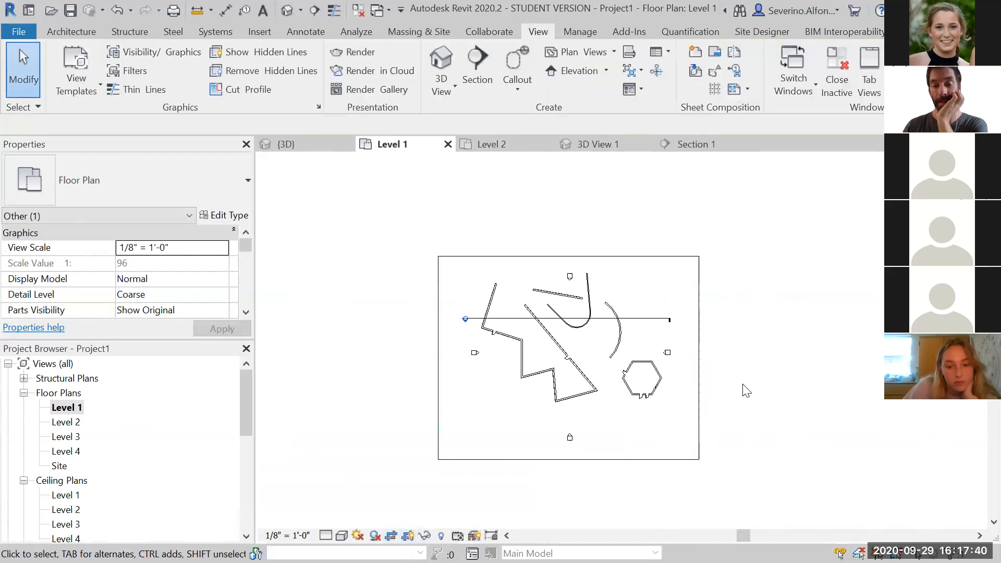
# Open the Section 1 view and select its crop region
pyautogui.moveTo(247, 390); pyautogui.dragTo(249, 453)
pyautogui.scroll(-1, 67, 499)
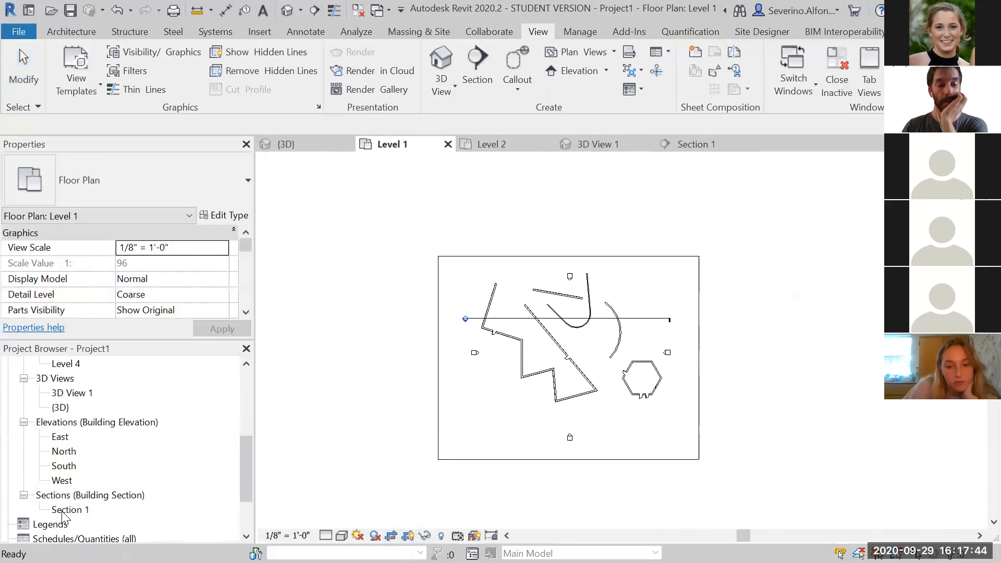
pyautogui.doubleClick(66, 510)
pyautogui.click(528, 268)
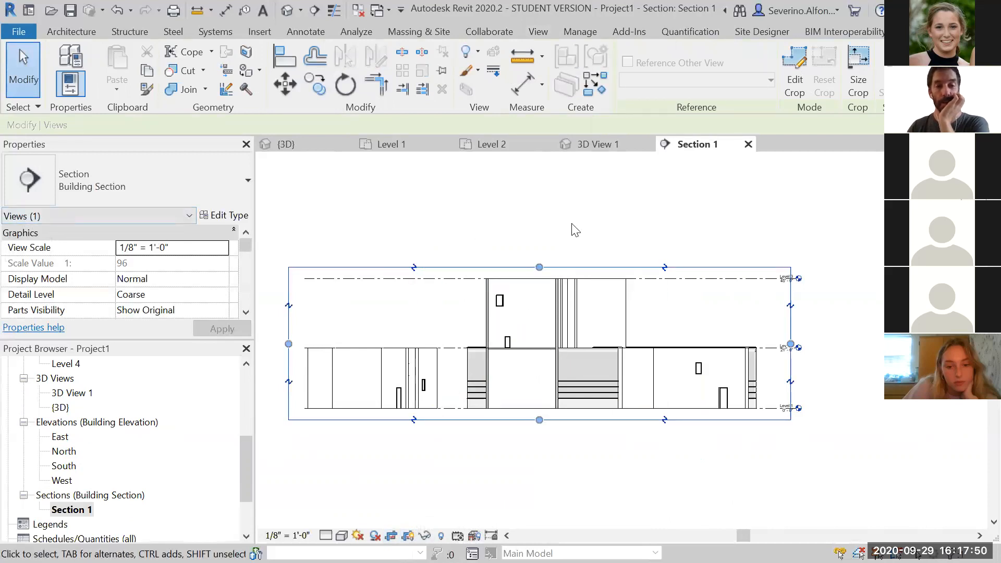
pyautogui.press('Escape')
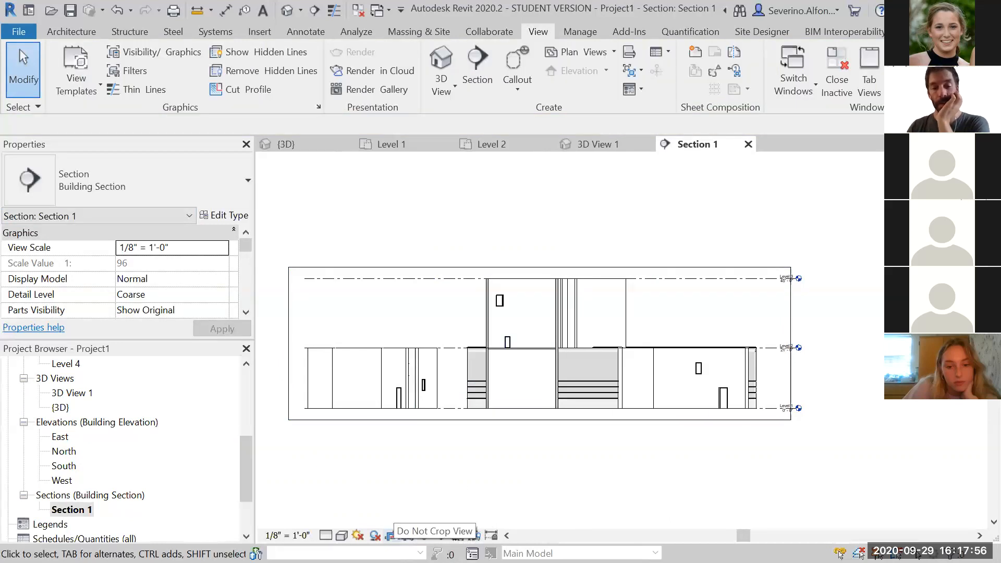
pyautogui.click(391, 536)
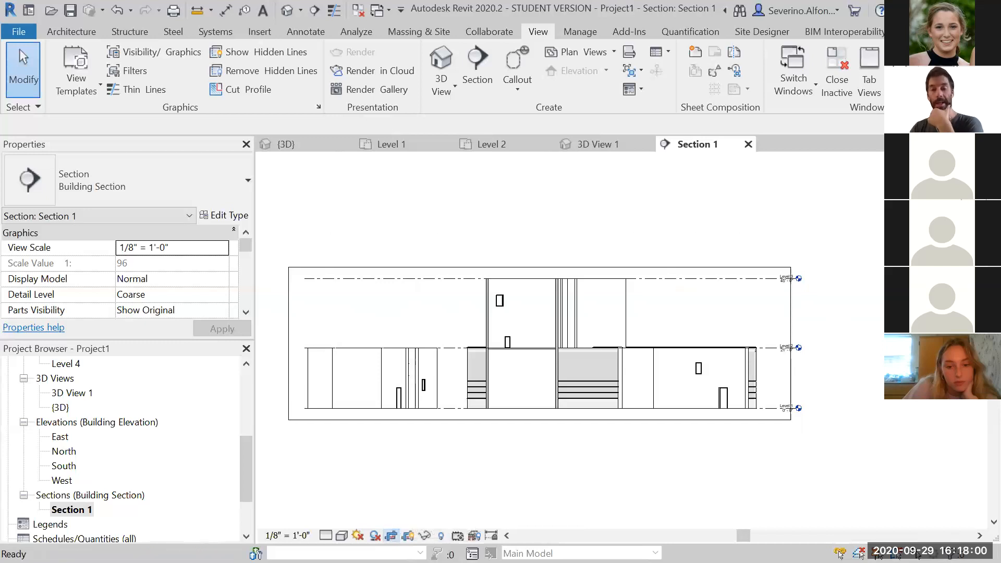
pyautogui.click(392, 536)
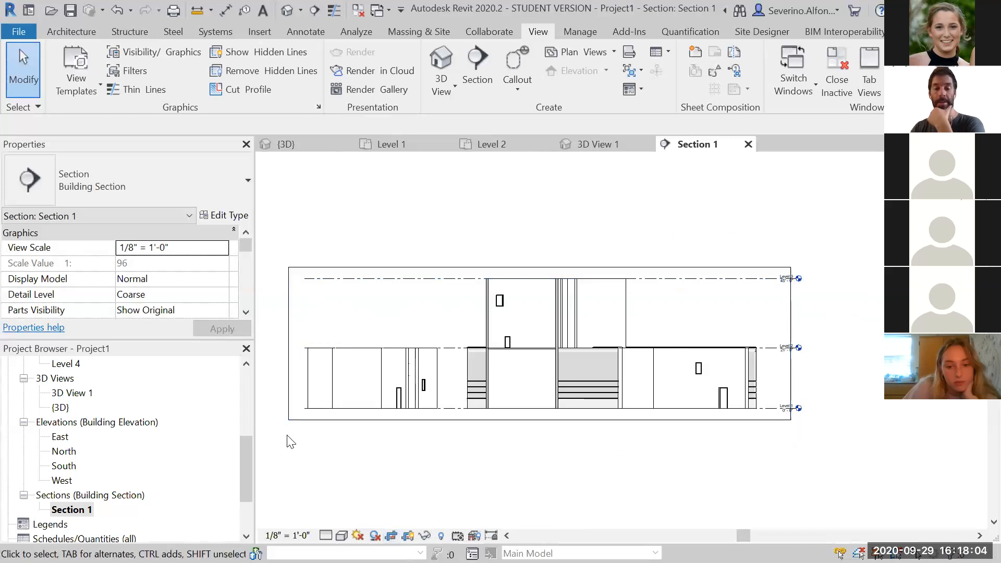
pyautogui.click(392, 537)
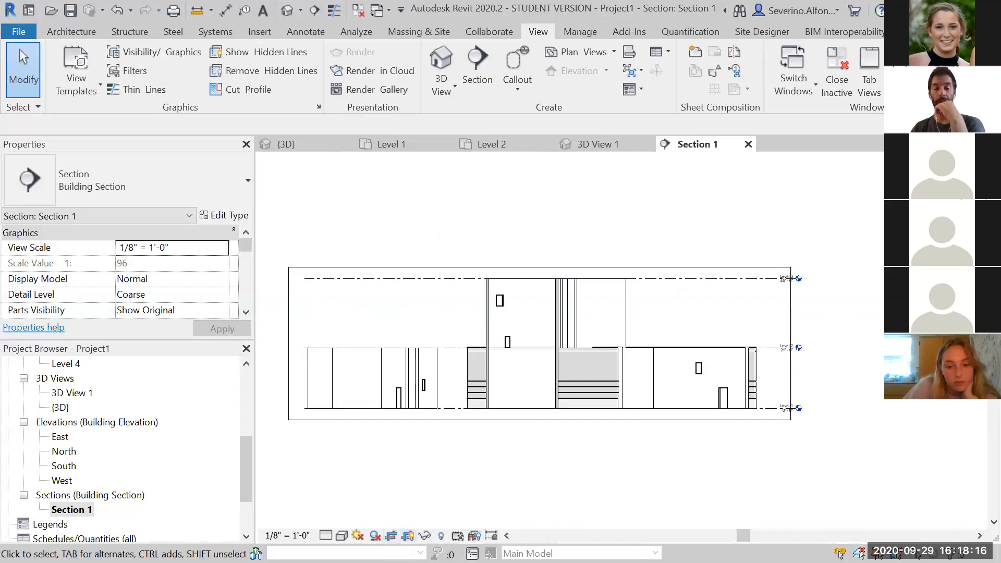
pyautogui.click(408, 537)
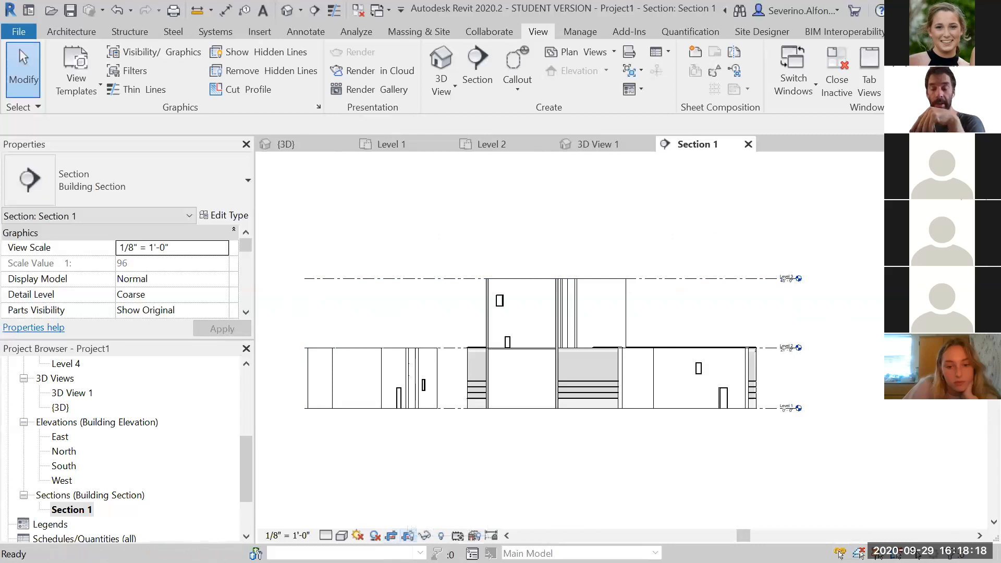
pyautogui.click(409, 536)
pyautogui.click(408, 536)
pyautogui.click(409, 536)
pyautogui.click(408, 537)
pyautogui.click(408, 537)
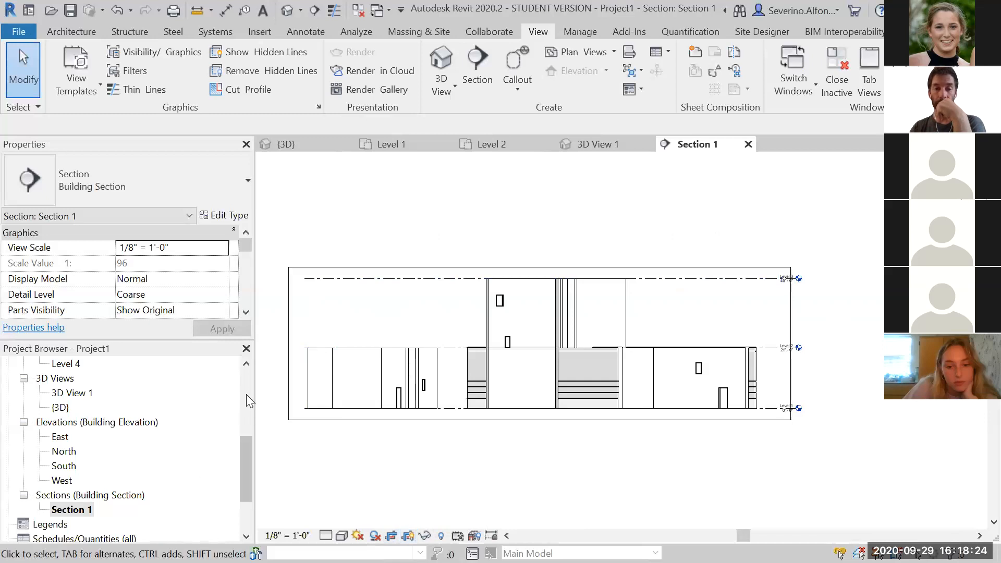
# In the Level 1 plan, pull the crop region's east edge to about mid-building, then turn cropping off
pyautogui.scroll(10, 130, 444)
pyautogui.doubleClick(65, 407)
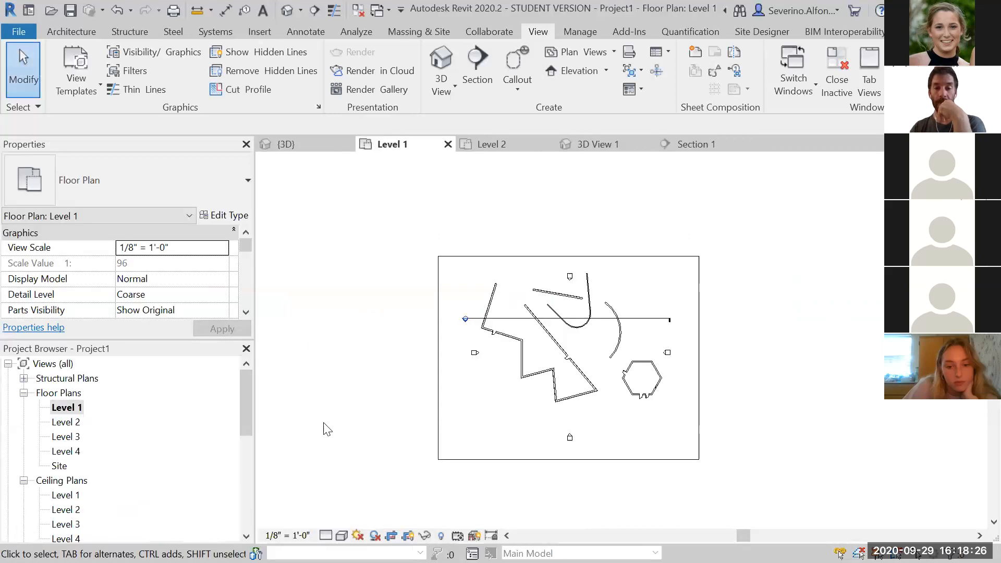
pyautogui.scroll(3, 443, 371)
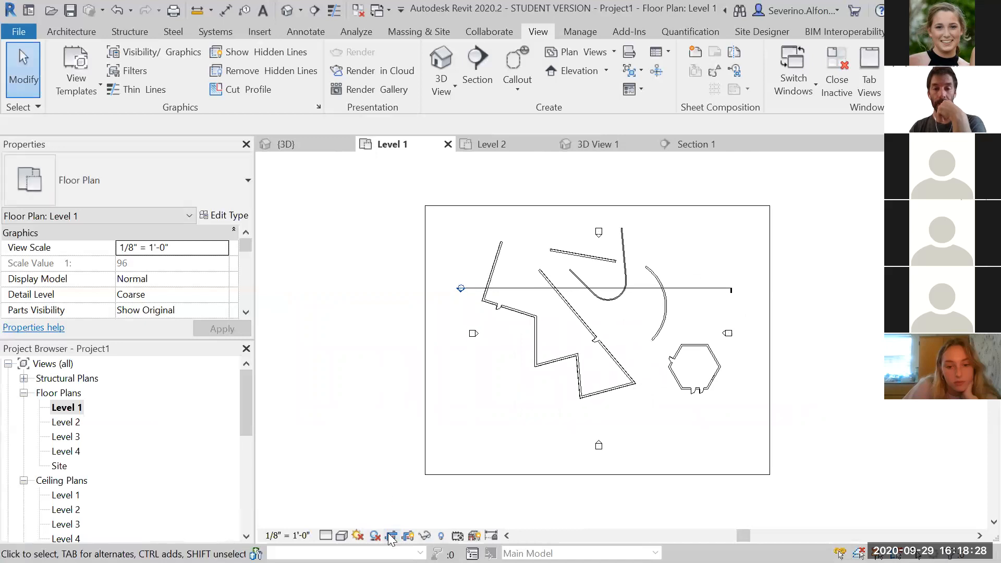
pyautogui.click(770, 326)
pyautogui.moveTo(769, 340); pyautogui.dragTo(585, 334)
pyautogui.click(631, 426)
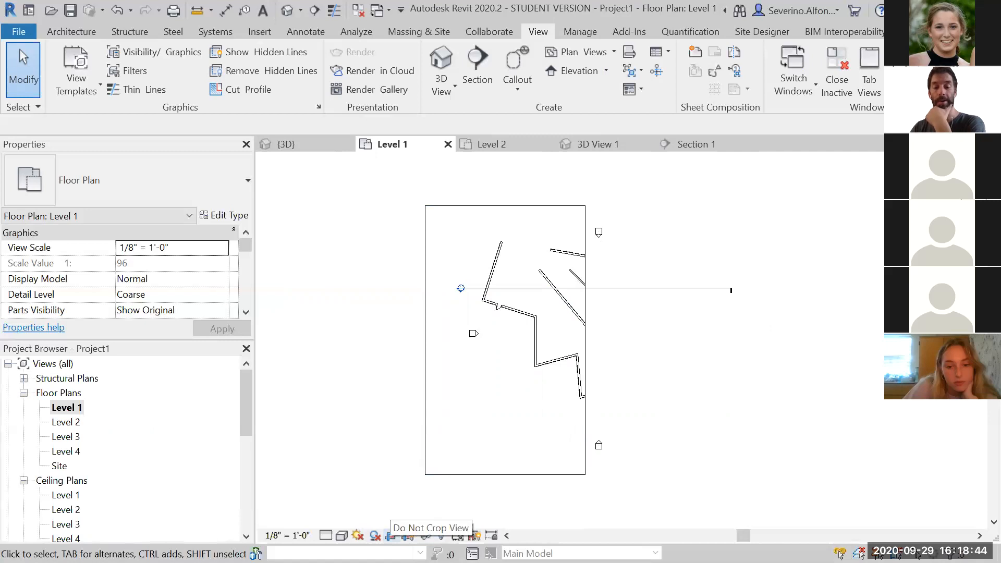
pyautogui.click(391, 535)
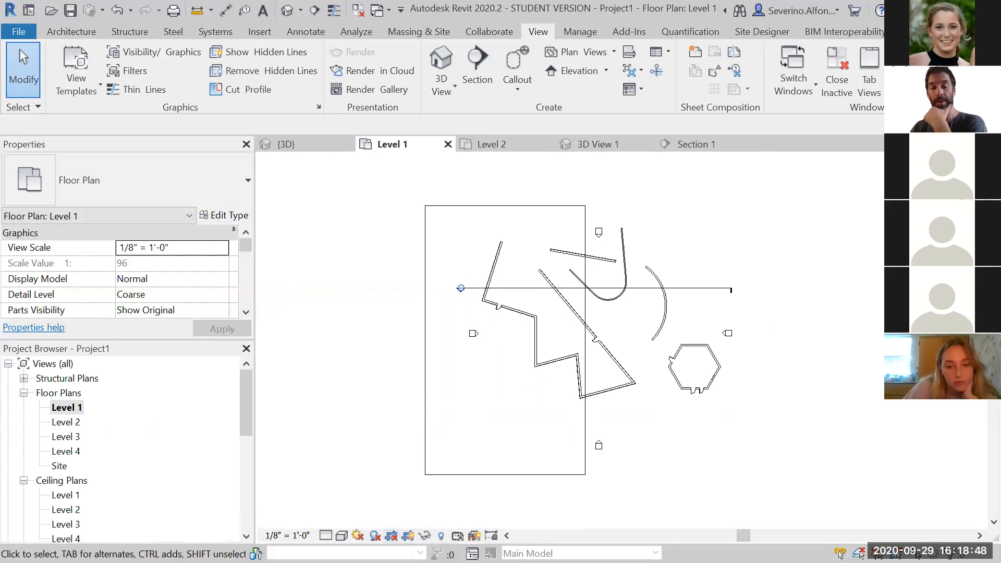
# Turn cropping of the Level 1 plan view on and back off
pyautogui.click(391, 536)
pyautogui.click(391, 535)
pyautogui.click(391, 536)
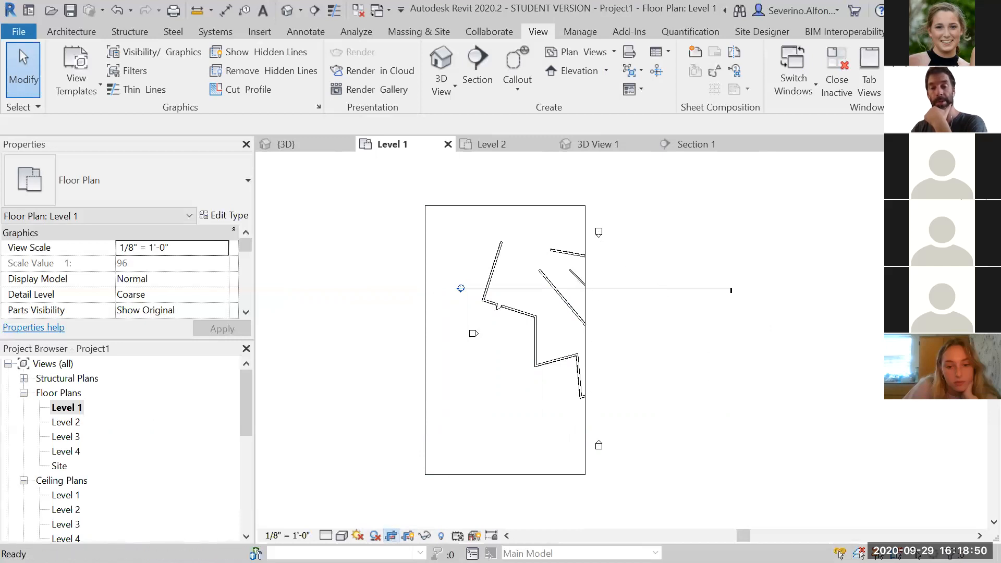
pyautogui.click(391, 536)
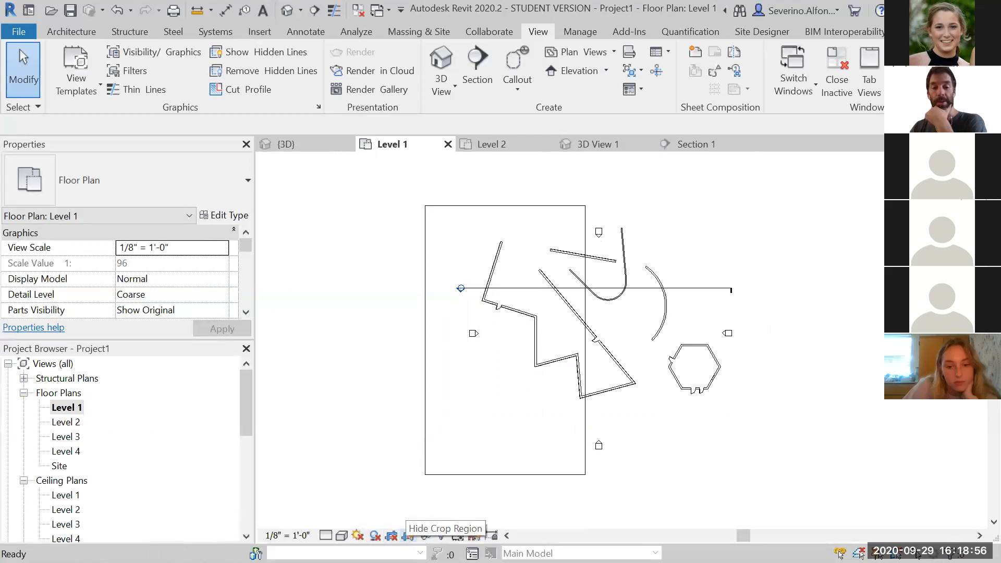
# Hide and then show the crop region boundary in the Level 1 plan
pyautogui.click(407, 535)
pyautogui.click(408, 535)
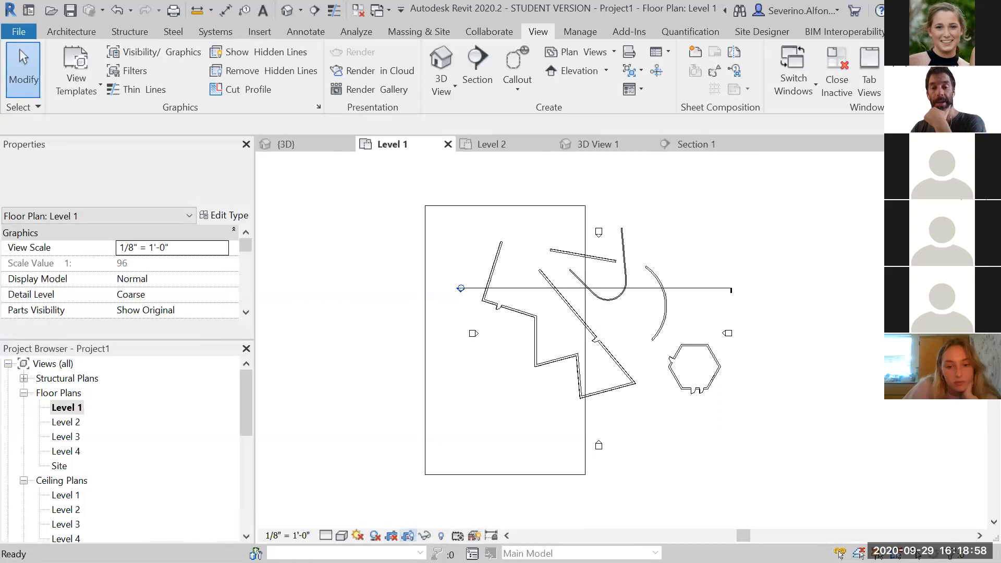
pyautogui.click(408, 535)
pyautogui.click(408, 535)
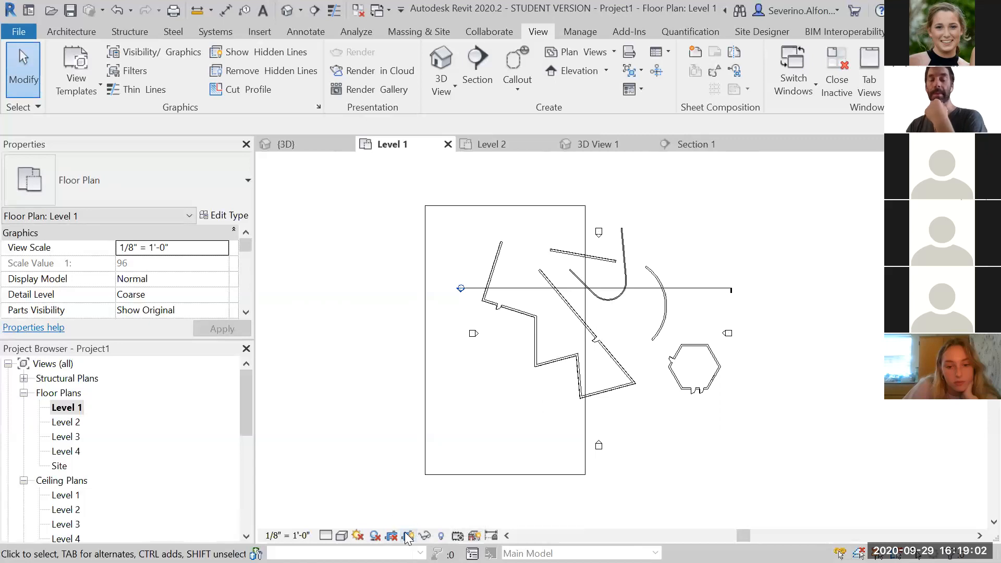
# Shrink the Level 1 crop region to a small area around the northwest walls and turn cropping on
pyautogui.click(585, 232)
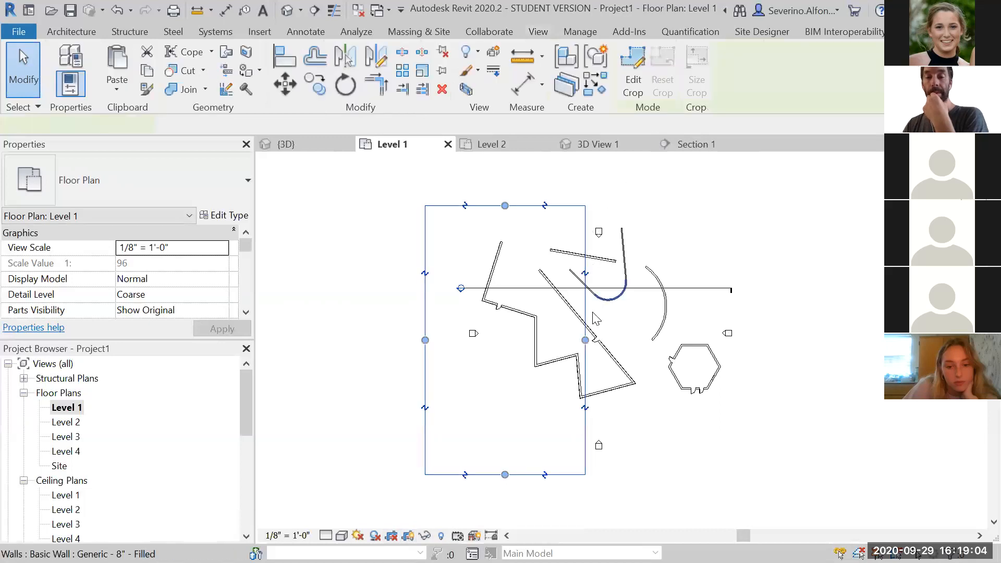
pyautogui.moveTo(585, 340); pyautogui.dragTo(786, 370)
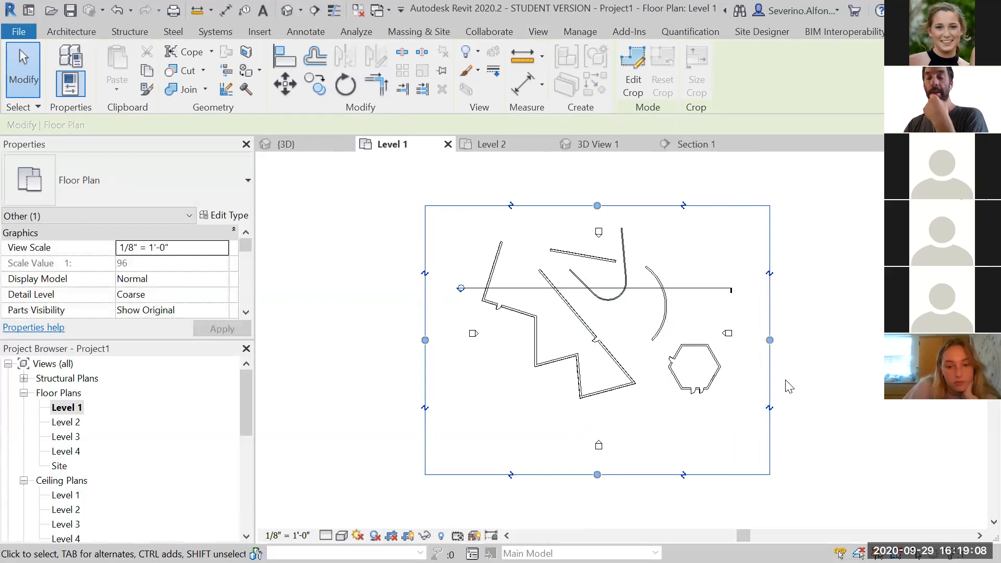
pyautogui.moveTo(770, 340); pyautogui.dragTo(580, 334)
pyautogui.moveTo(503, 475); pyautogui.dragTo(524, 320)
pyautogui.moveTo(503, 205); pyautogui.dragTo(508, 228)
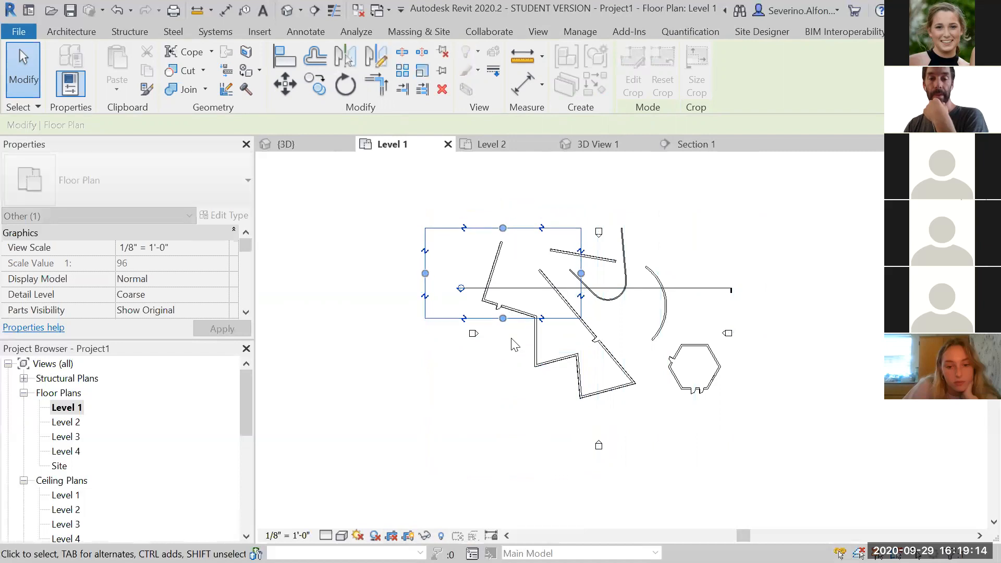
pyautogui.scroll(1, 515, 344)
pyautogui.click(420, 493)
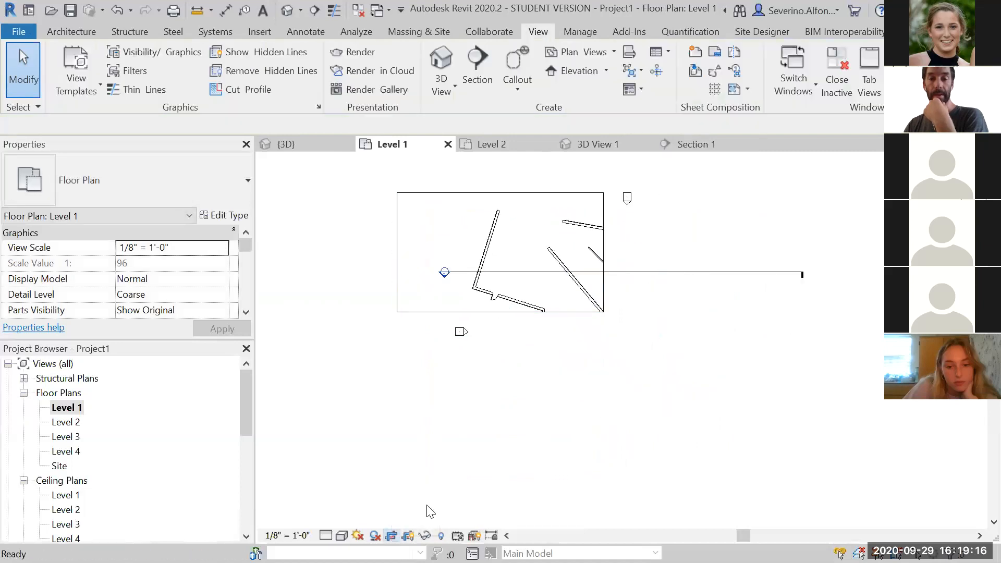
# Enlarge the crop region east, south and north until it encloses the whole building
pyautogui.scroll(2, 519, 209)
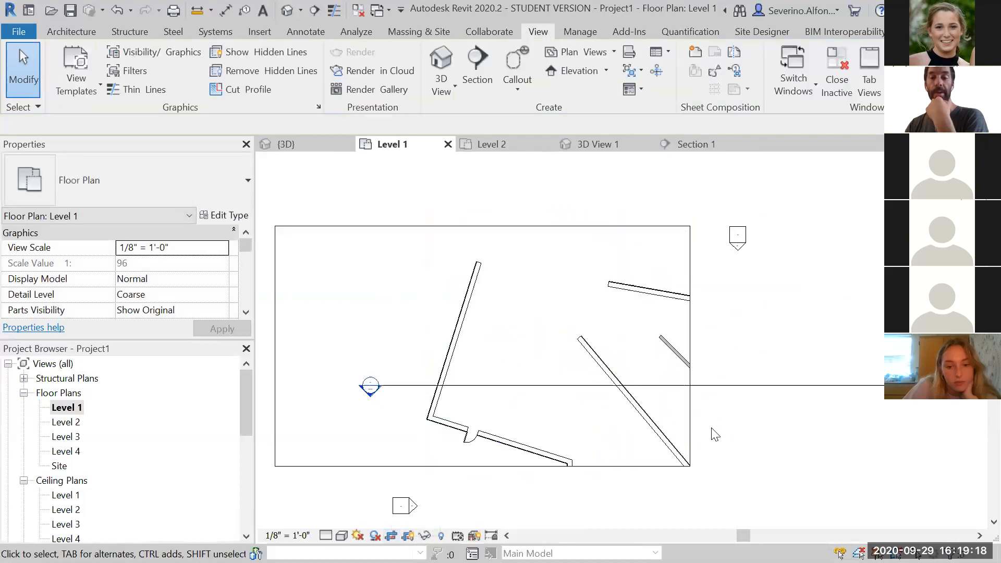
pyautogui.scroll(-3, 713, 417)
pyautogui.moveTo(695, 298); pyautogui.dragTo(645, 244, button='middle')
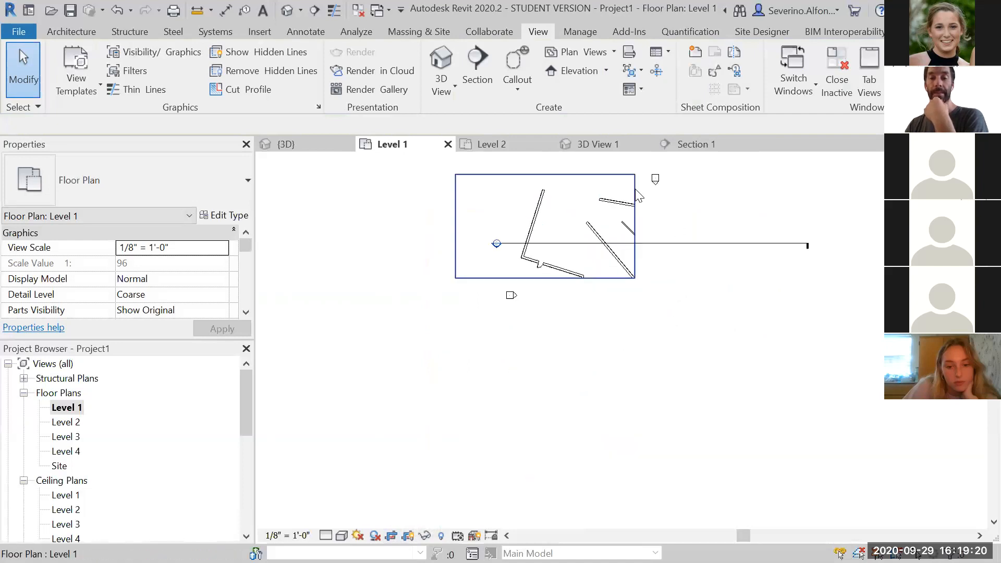
pyautogui.click(636, 197)
pyautogui.moveTo(635, 226); pyautogui.dragTo(885, 225)
pyautogui.moveTo(669, 280); pyautogui.dragTo(669, 418)
pyautogui.click(639, 447)
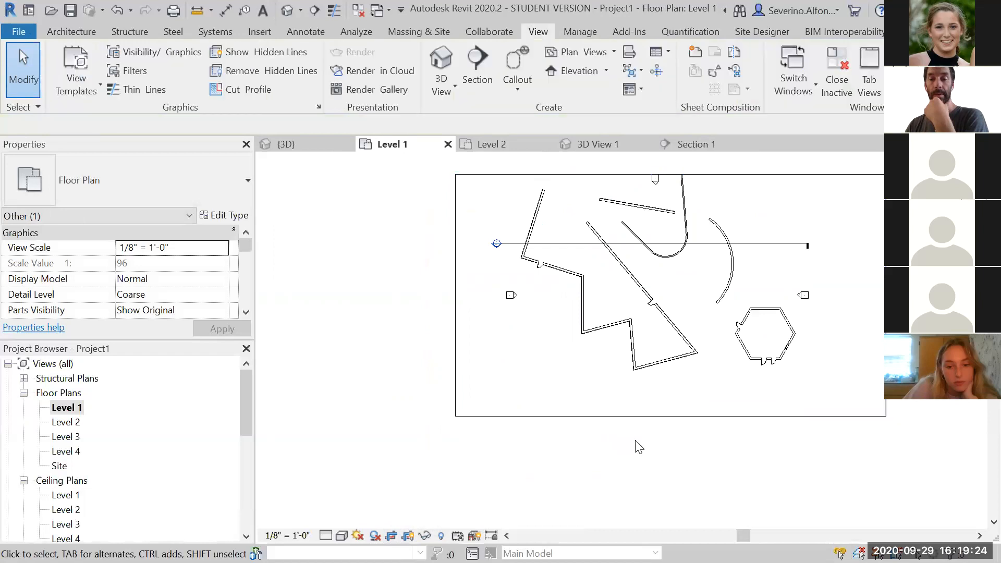
pyautogui.scroll(-2, 639, 446)
pyautogui.click(676, 239)
pyautogui.moveTo(662, 239); pyautogui.dragTo(668, 198)
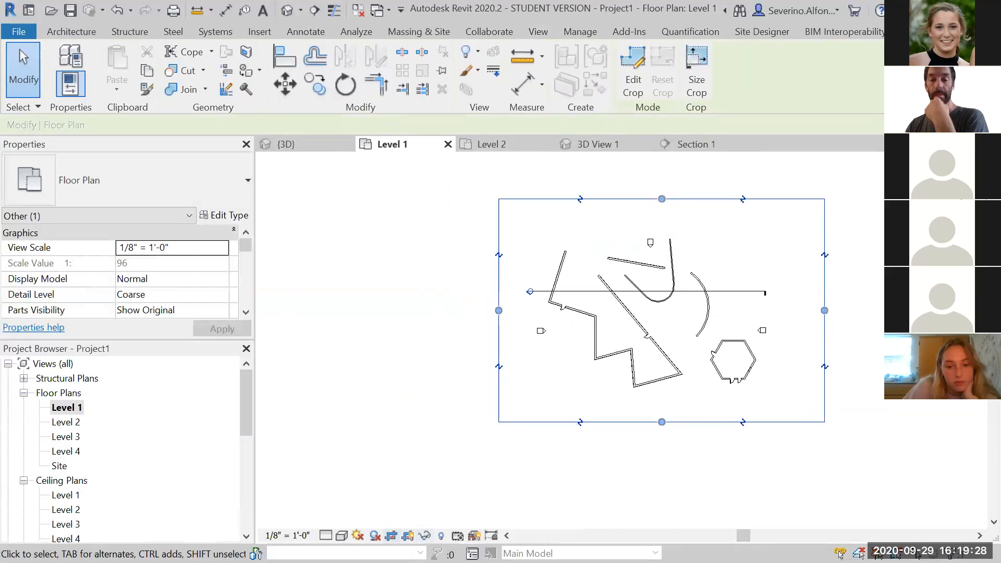
pyautogui.click(415, 481)
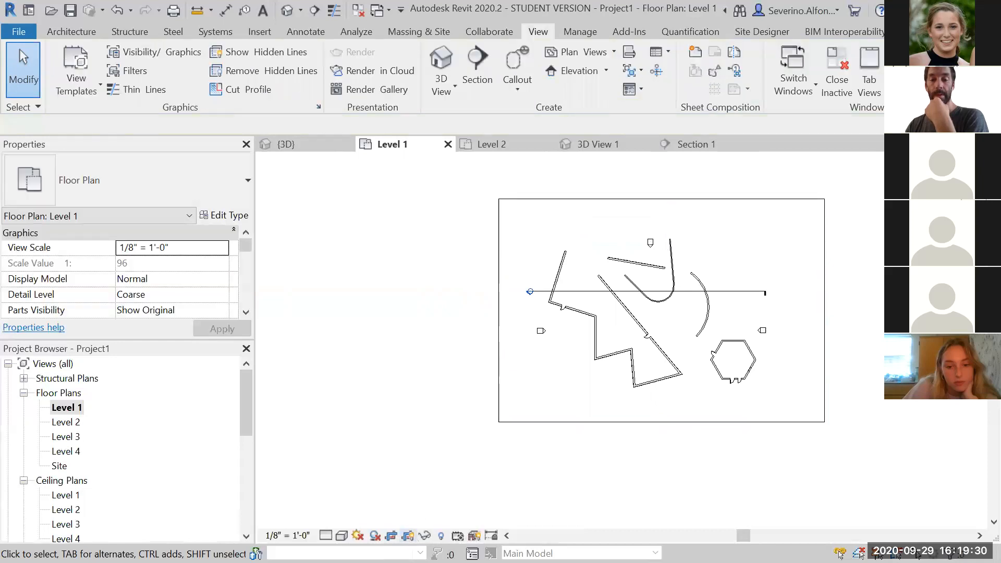
# Hide the crop region boundary in the Level 1 plan
pyautogui.click(408, 536)
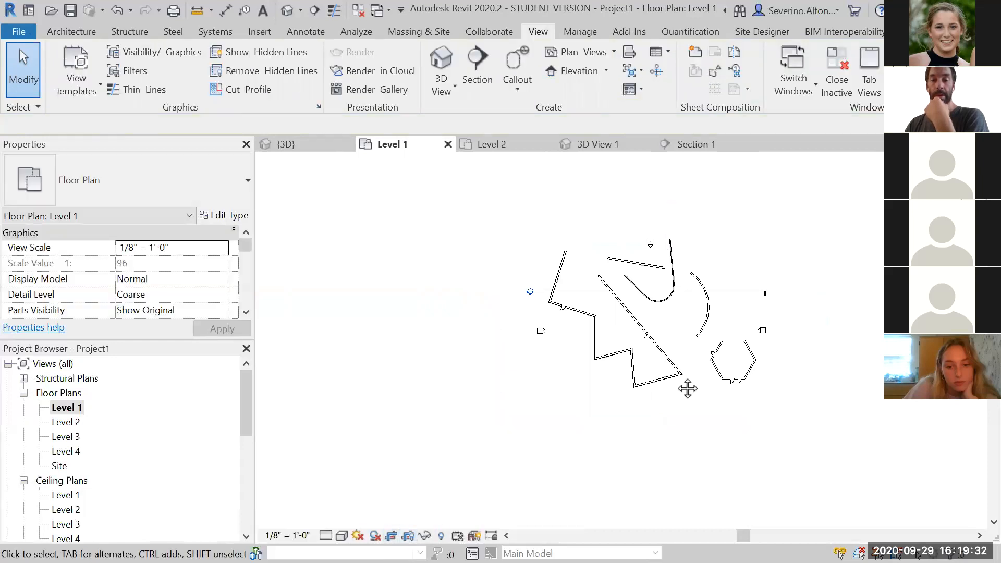
pyautogui.moveTo(688, 389); pyautogui.dragTo(627, 385, button='middle')
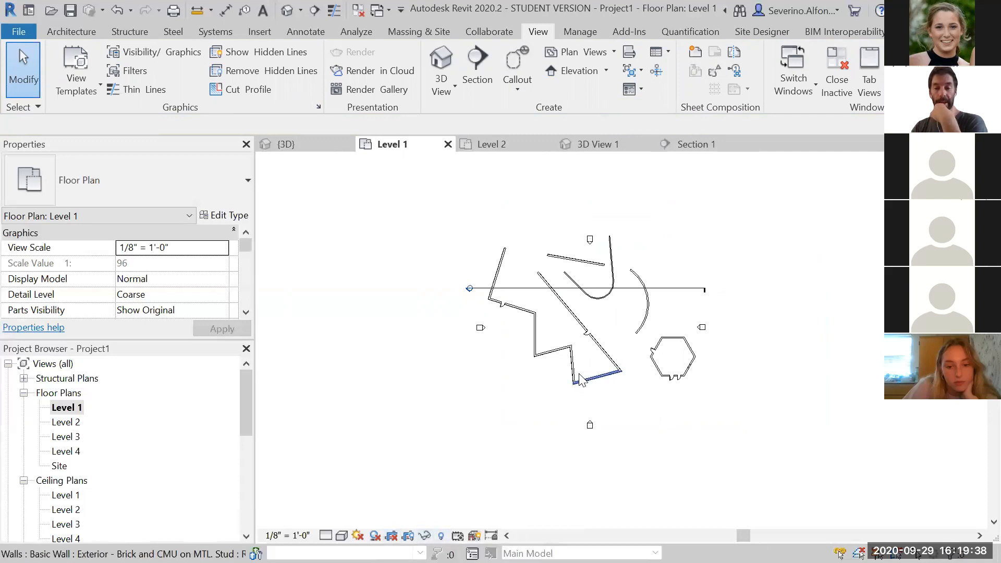
pyautogui.scroll(2, 578, 375)
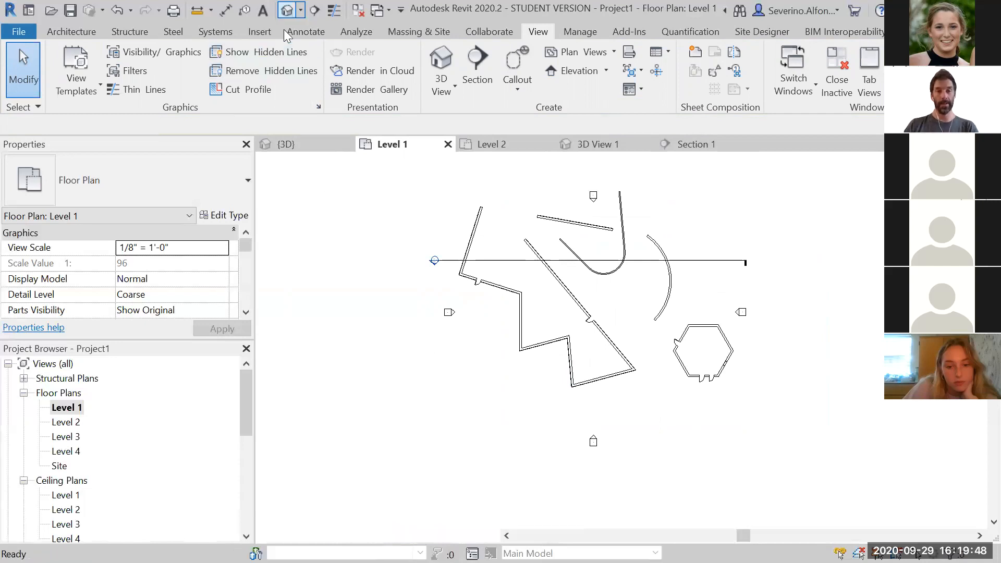
# Open the default 3D view and orbit around the building
pyautogui.click(287, 11)
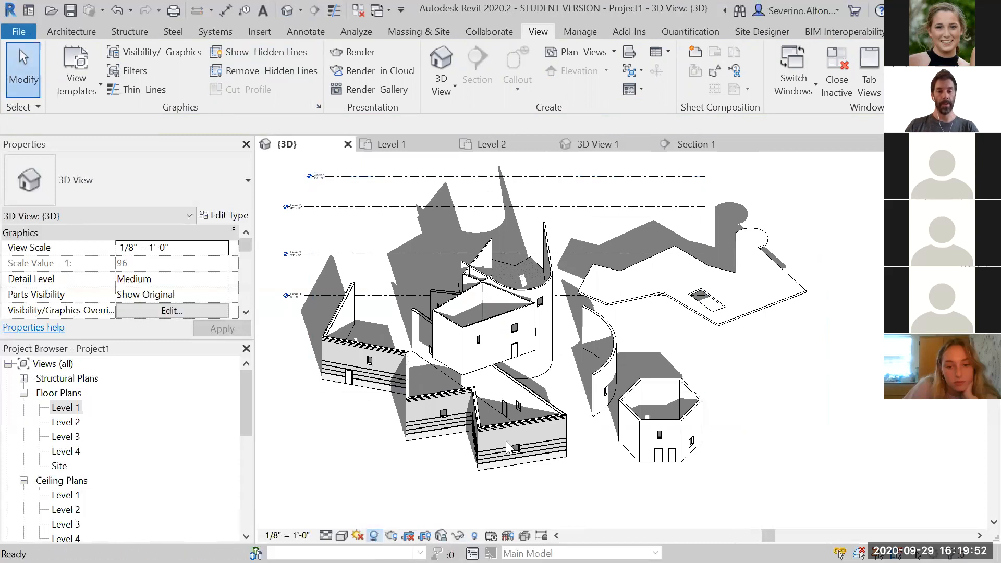
pyautogui.keyDown('shift'); pyautogui.moveTo(831, 420); pyautogui.dragTo(683, 439, button='middle'); pyautogui.keyUp('shift')
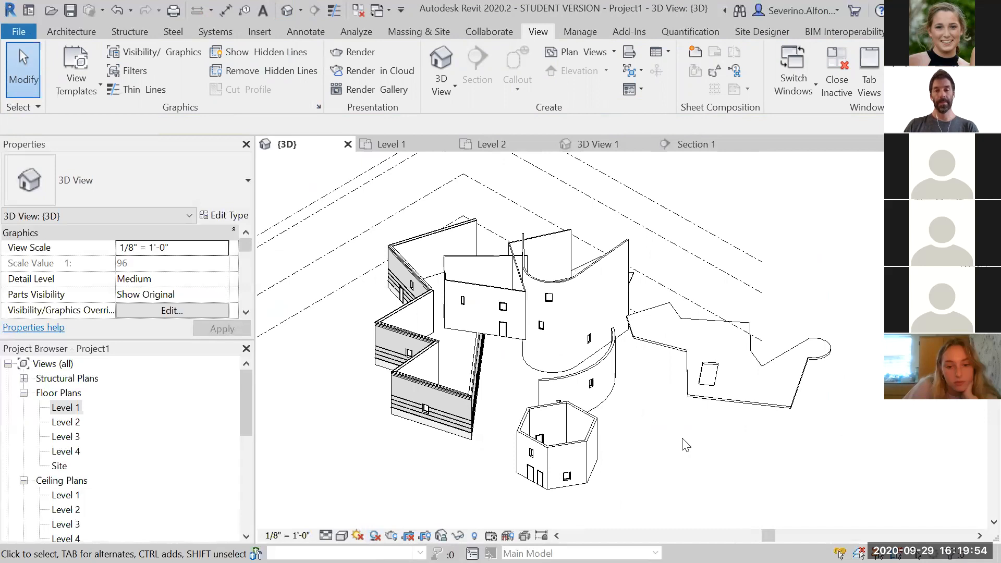
pyautogui.press('super')
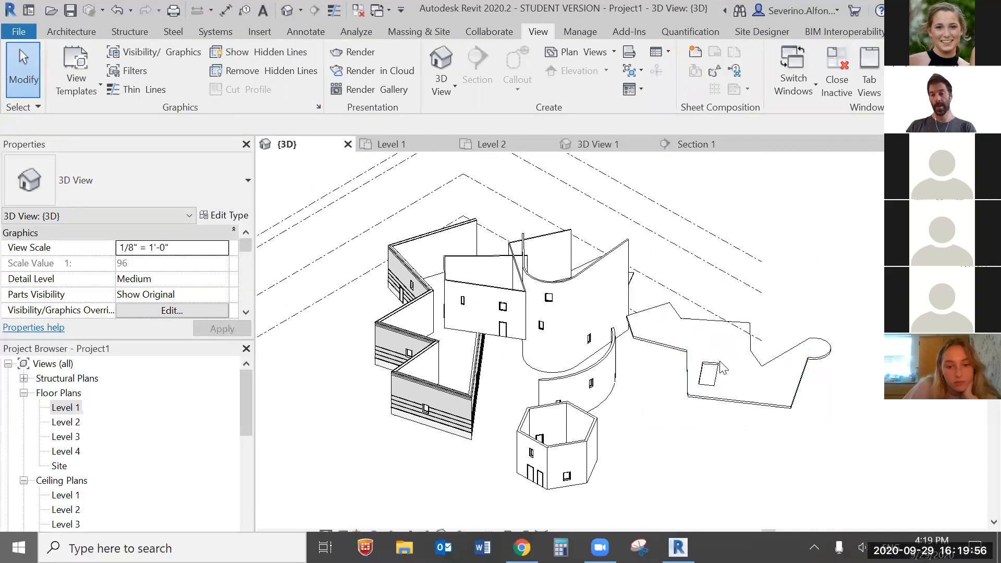
pyautogui.press('super')
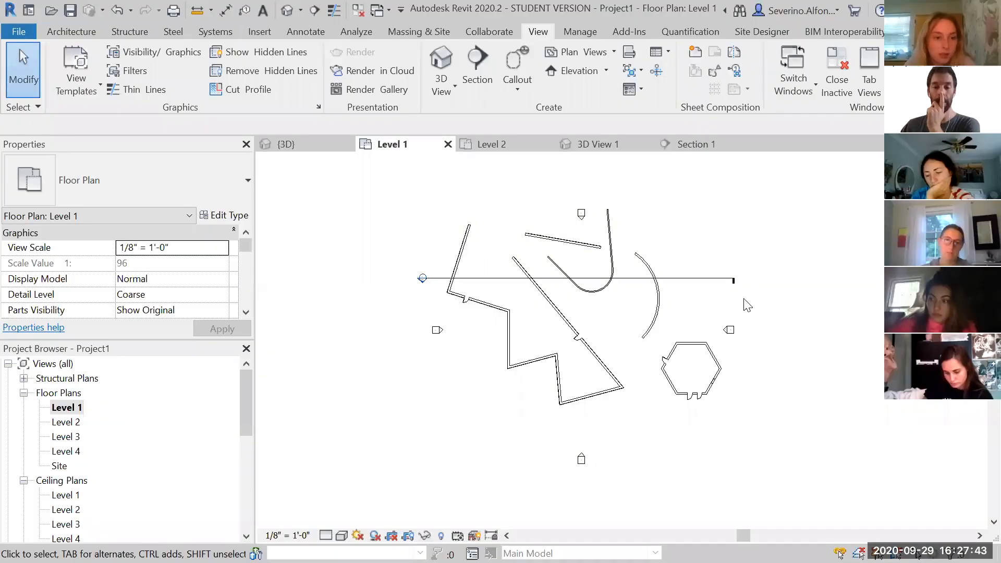
# Close the unsaved-project reminder in the Level 1 plan without choosing an option
pyautogui.scroll(-1, 698, 346)
pyautogui.moveTo(698, 347); pyautogui.dragTo(634, 361, button='middle')
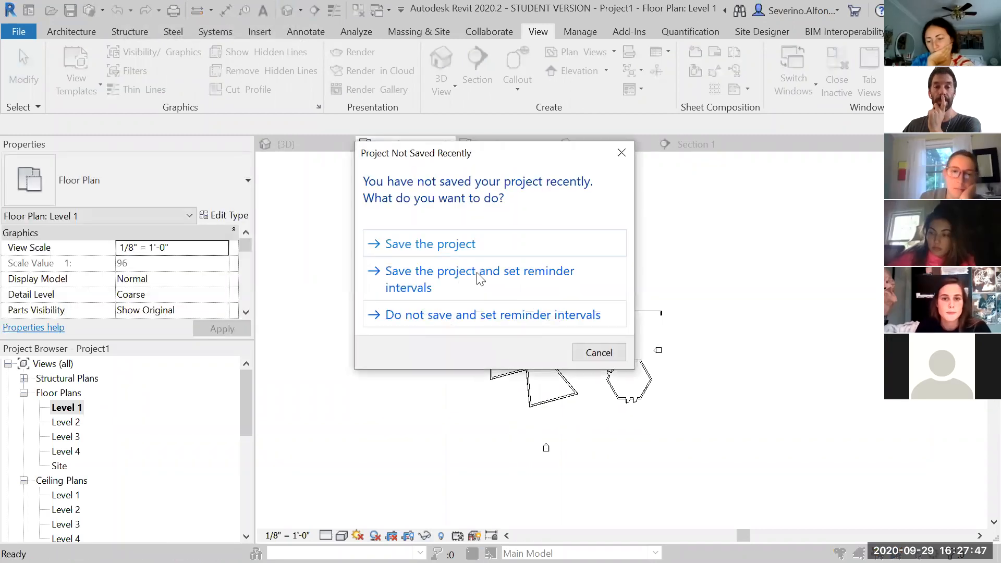
pyautogui.moveTo(478, 157); pyautogui.dragTo(516, 96)
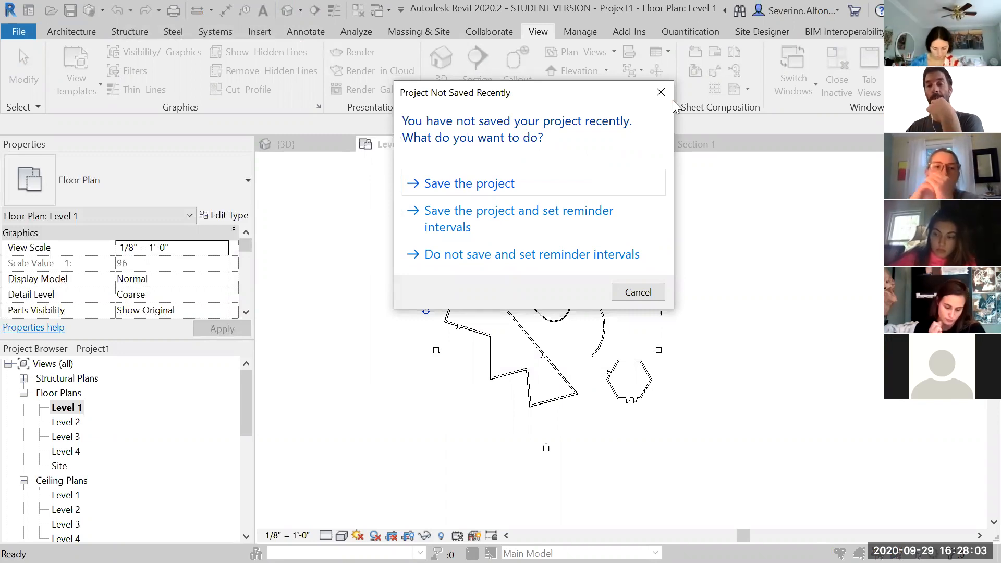
pyautogui.click(661, 93)
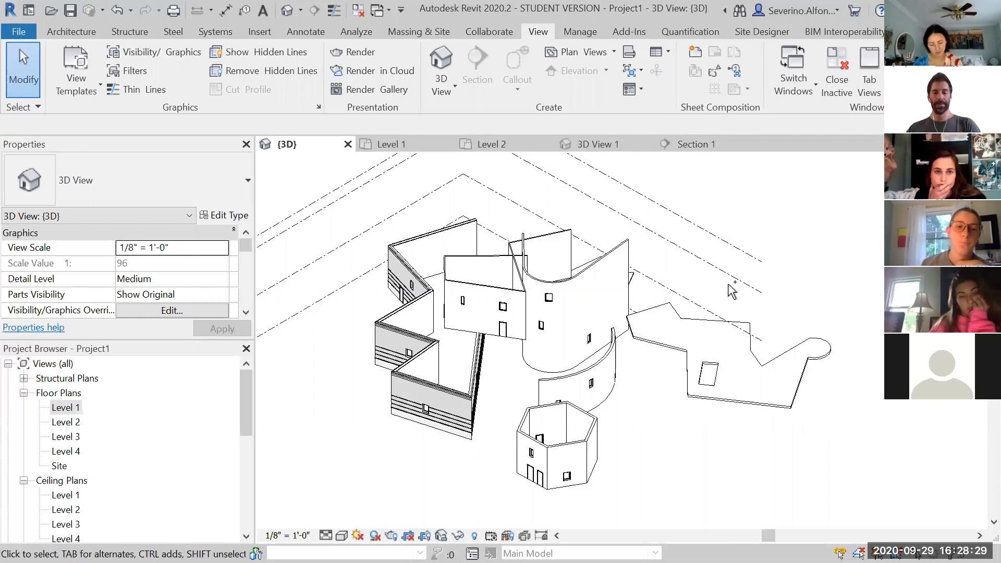
# Save the project into a personal folder on the Desktop under the name HelloProject
pyautogui.hotkey('ctrl', 's')
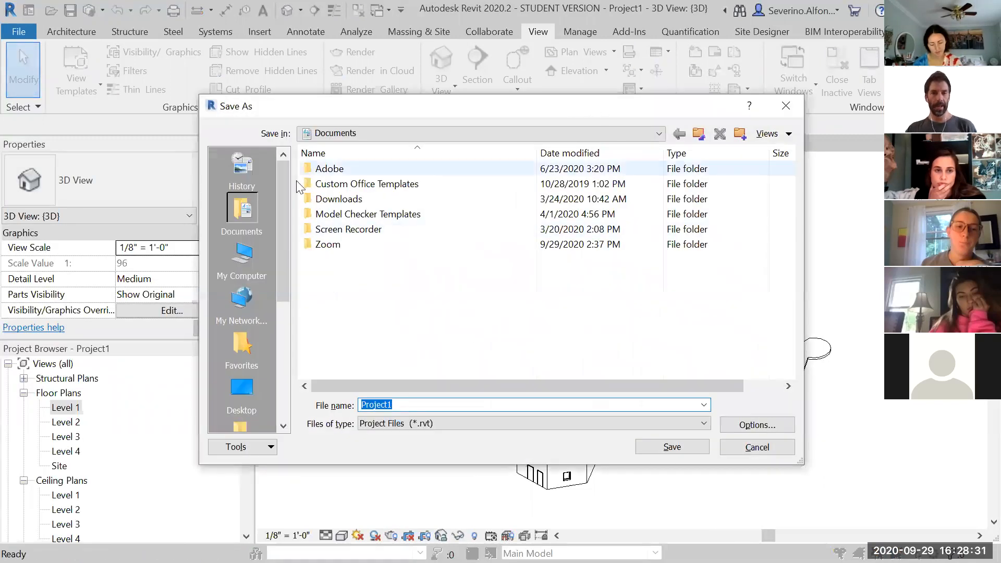
pyautogui.click(246, 389)
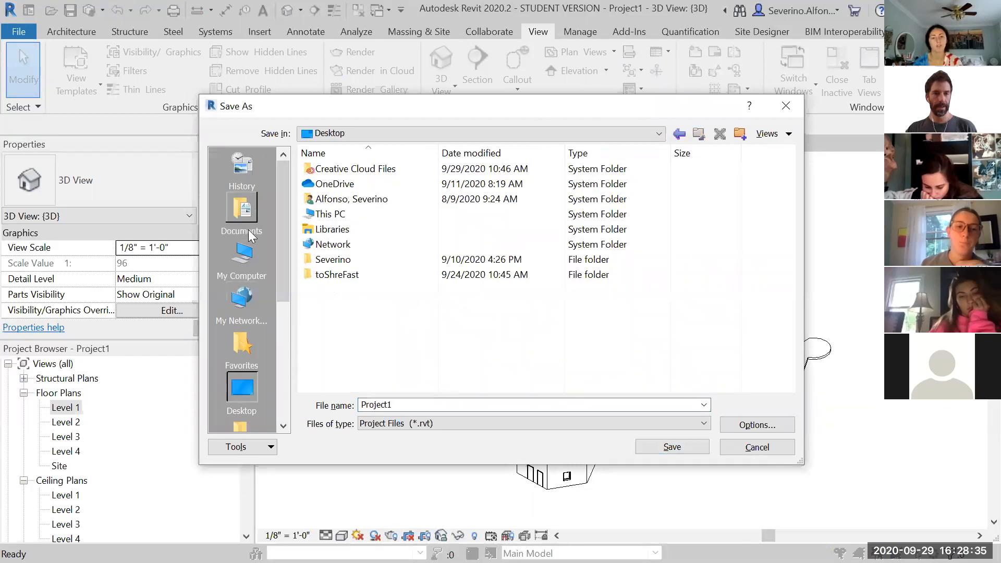
pyautogui.doubleClick(340, 262)
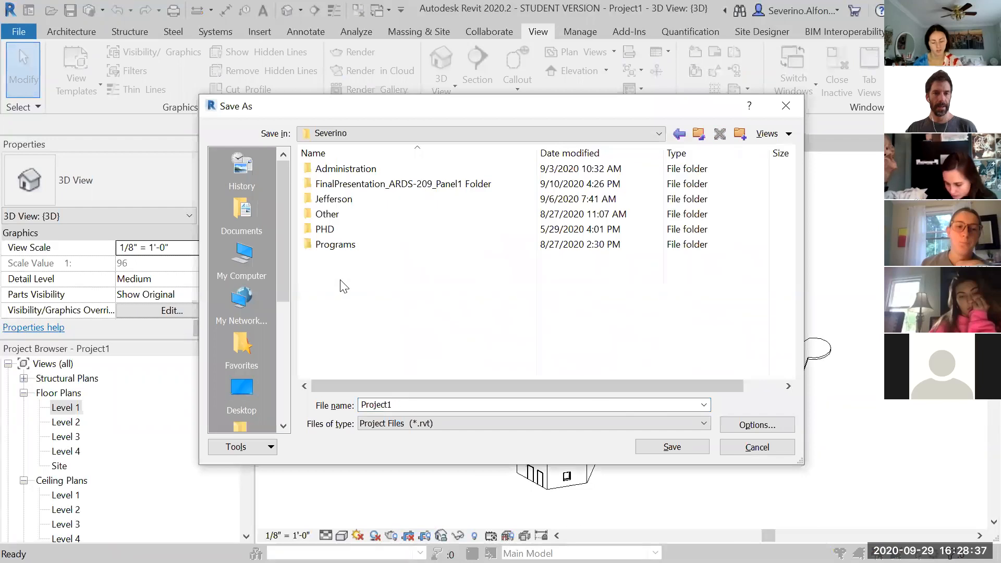
pyautogui.doubleClick(461, 405)
pyautogui.write('HelloProject')
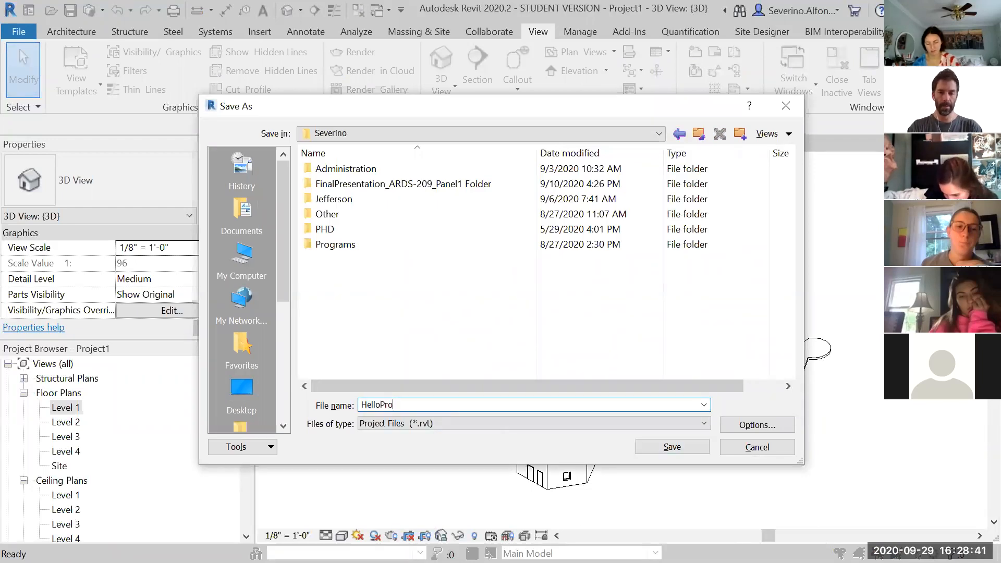
pyautogui.press('Return')
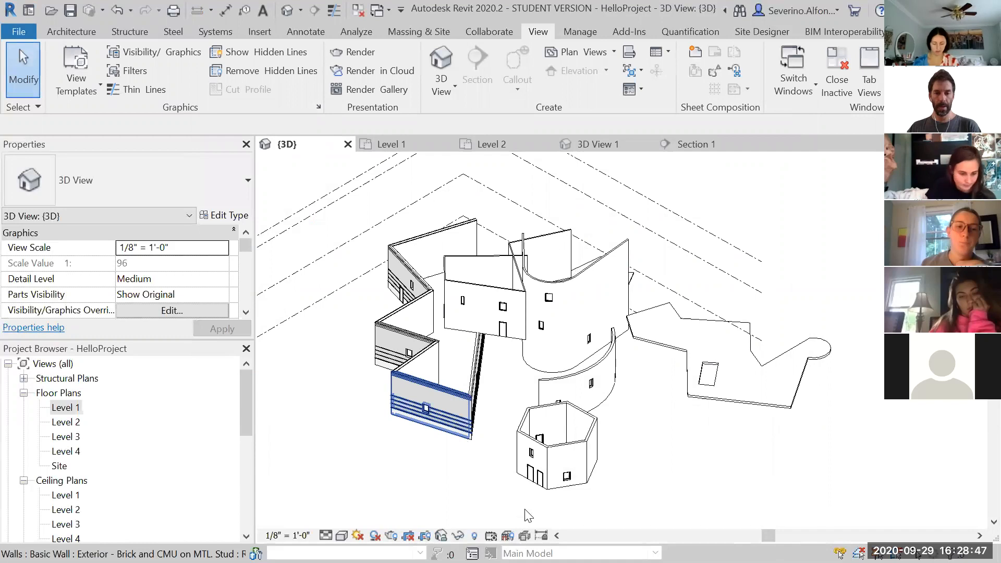
# Browse to the save folder in File Explorer and open the HelloProject file
pyautogui.press('super')
pyautogui.click(606, 344)
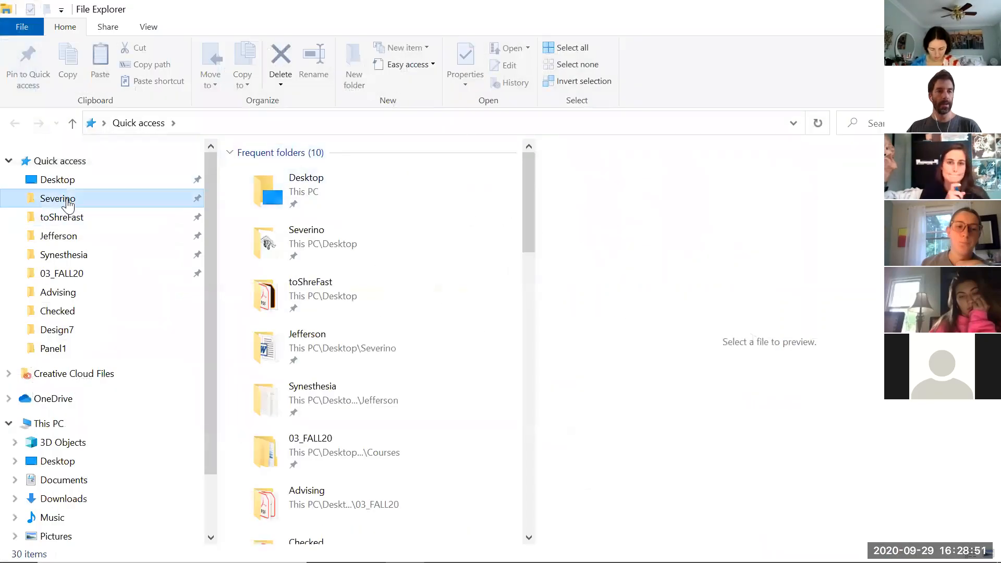
pyautogui.click(66, 198)
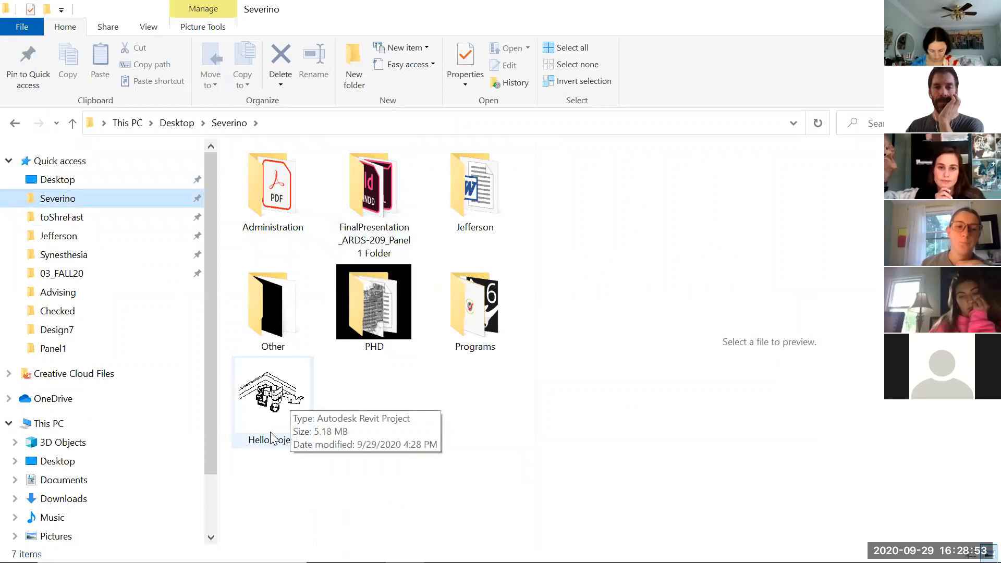
pyautogui.doubleClick(290, 443)
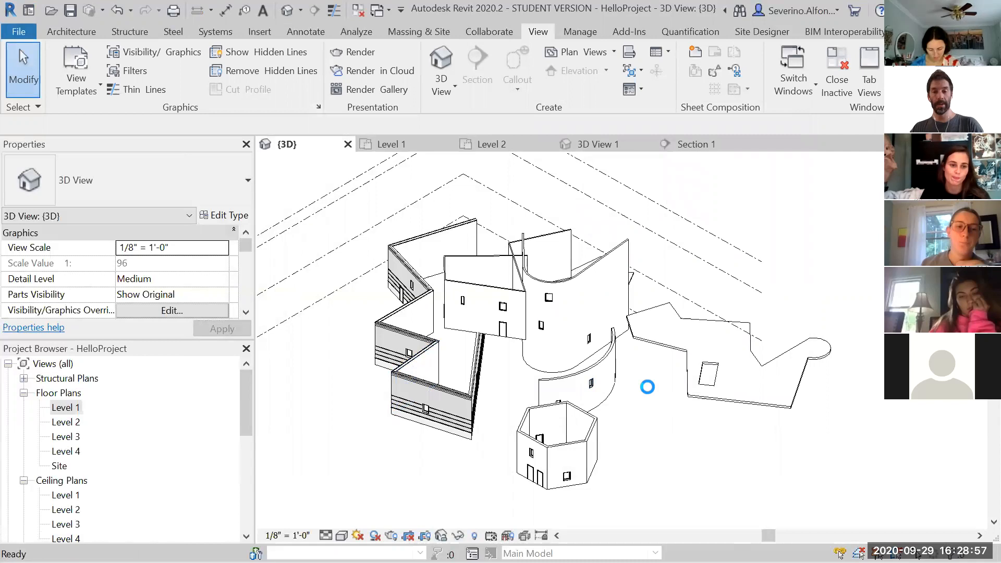
# Switch to File Explorer and change the folder layout to inspect the saved HelloProject backup files
pyautogui.scroll(-3, 614, 412)
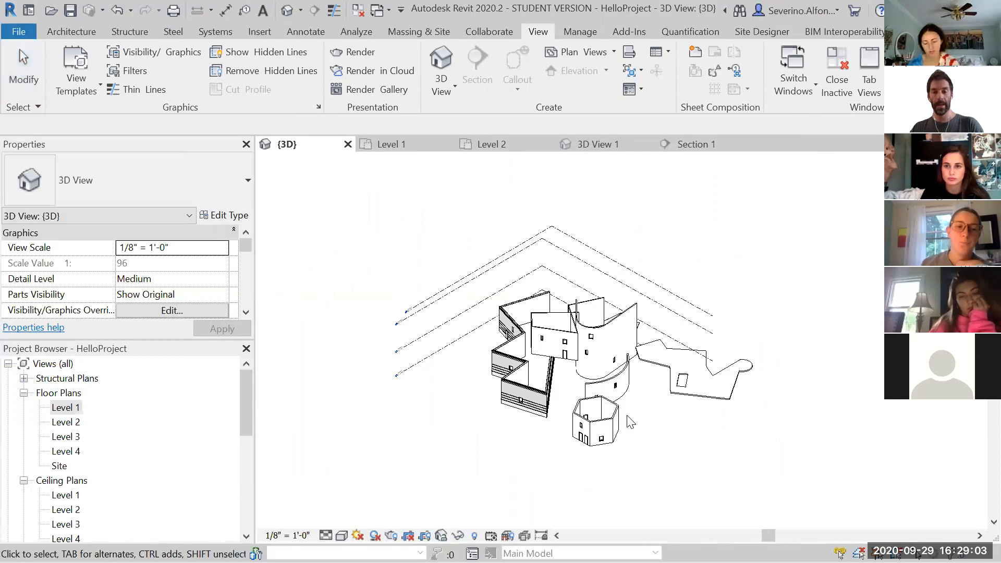
pyautogui.hotkey('alt', 'Tab')
pyautogui.moveTo(536, 431); pyautogui.dragTo(771, 436)
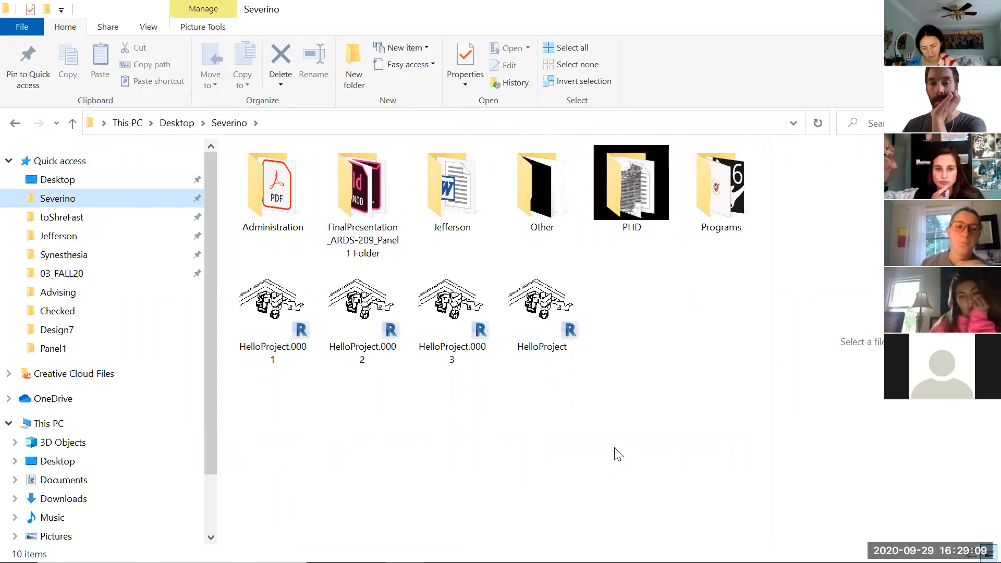
pyautogui.keyDown('ctrl'); pyautogui.scroll(-2, 410, 345); pyautogui.keyUp('ctrl')
pyautogui.keyDown('ctrl'); pyautogui.scroll(-2, 402, 344); pyautogui.keyUp('ctrl')
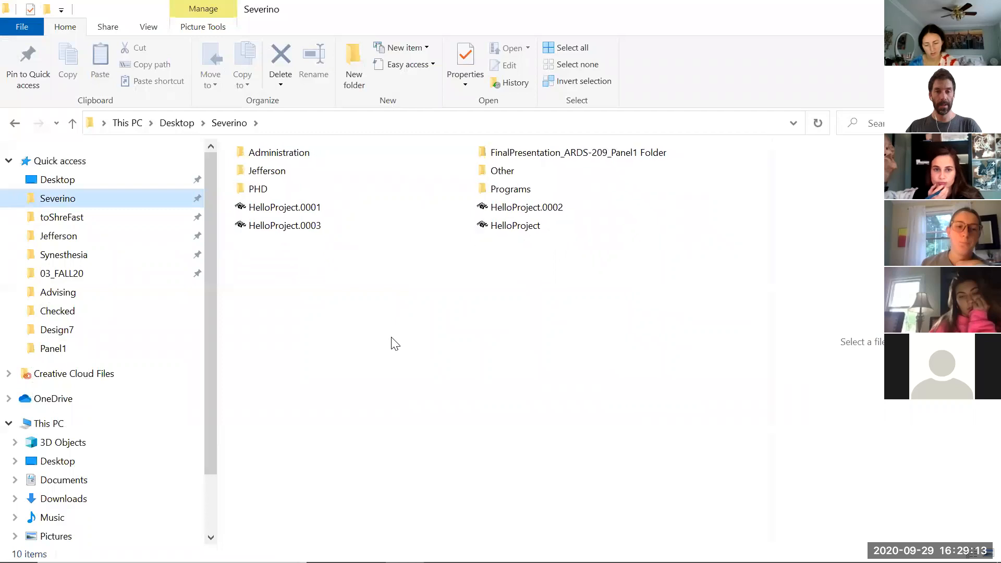
pyautogui.keyDown('ctrl'); pyautogui.scroll(-3, 396, 344); pyautogui.keyUp('ctrl')
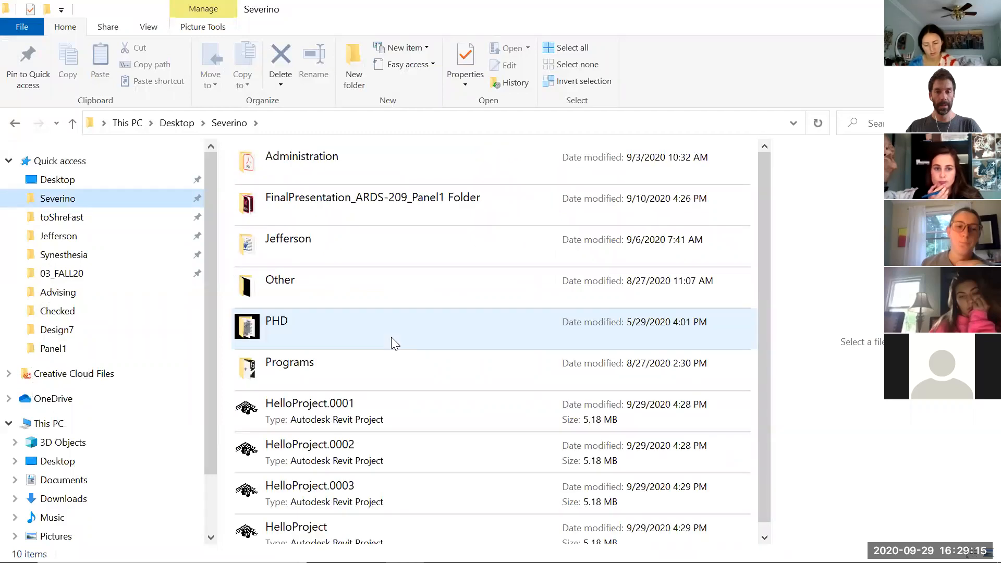
# Widen the Name column in the save folder and select the HelloProject file
pyautogui.keyDown('ctrl'); pyautogui.scroll(2, 394, 342); pyautogui.keyUp('ctrl')
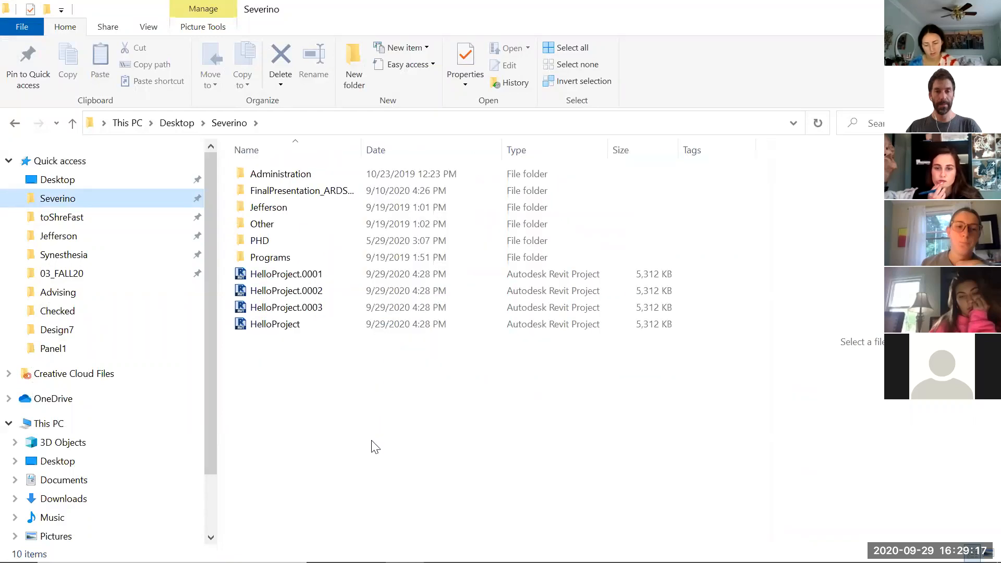
pyautogui.moveTo(361, 143); pyautogui.dragTo(391, 143)
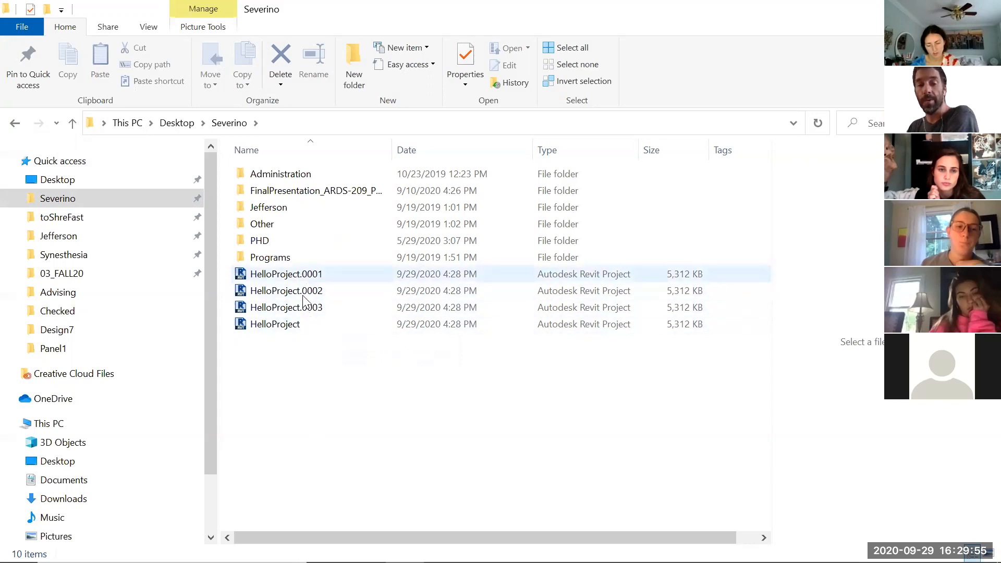
pyautogui.click(288, 327)
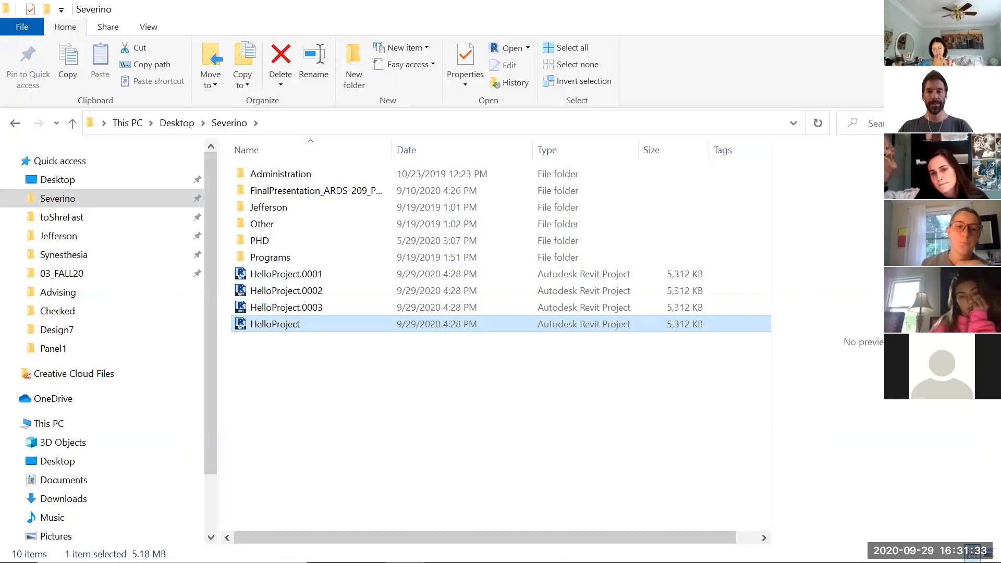
# Switch back to Revit and open the Level 1 floor plan from the project browser
pyautogui.click(406, 562)
pyautogui.scroll(-2, 515, 384)
pyautogui.scroll(3, 447, 377)
pyautogui.moveTo(549, 445); pyautogui.dragTo(372, 422, button='middle')
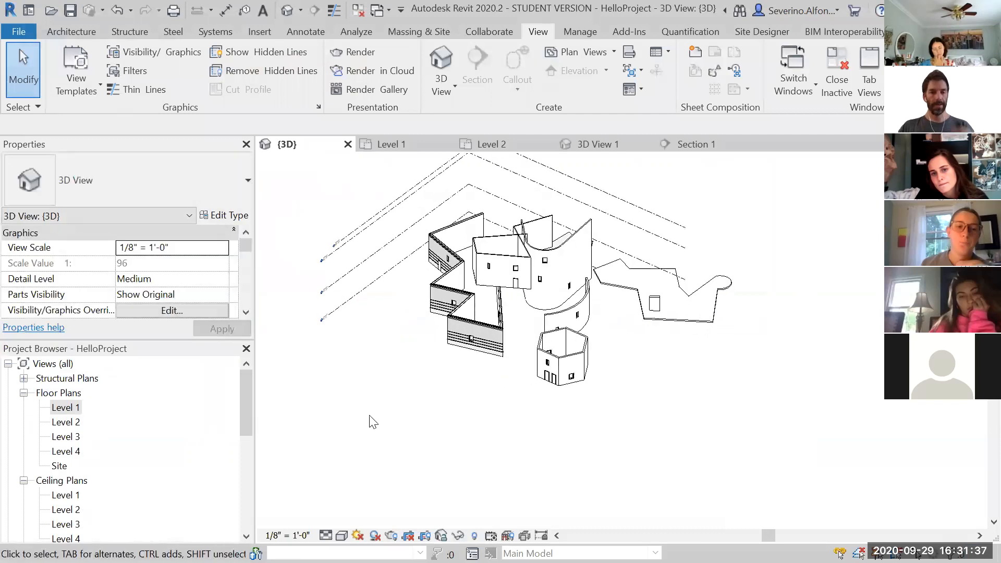
pyautogui.moveTo(247, 433); pyautogui.dragTo(248, 482)
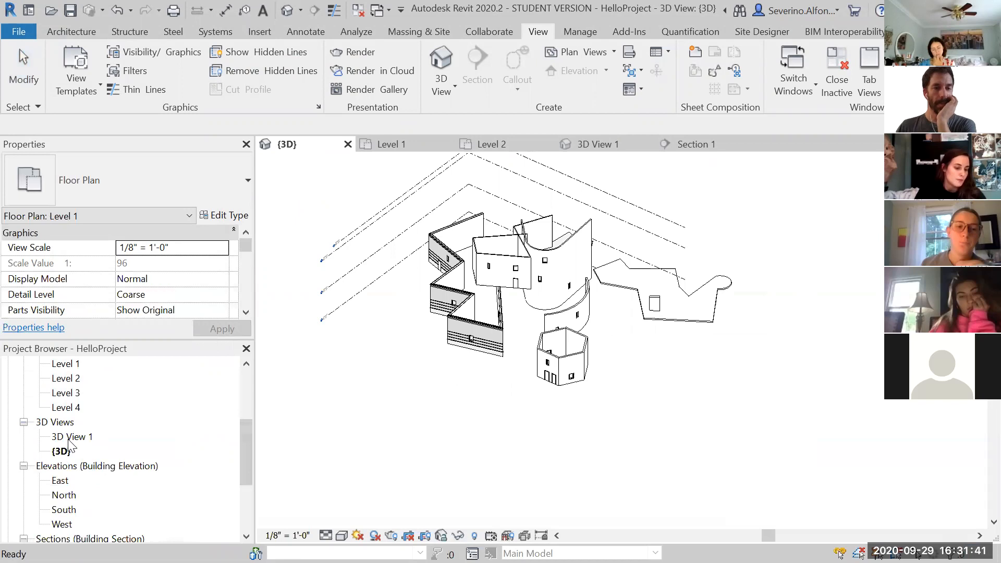
pyautogui.click(420, 444)
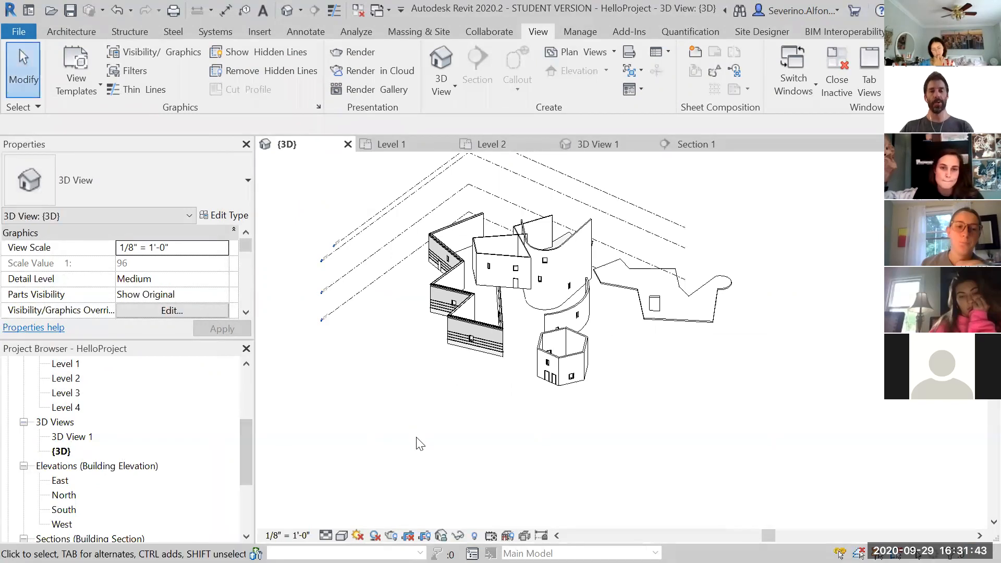
pyautogui.moveTo(247, 451); pyautogui.dragTo(143, 321)
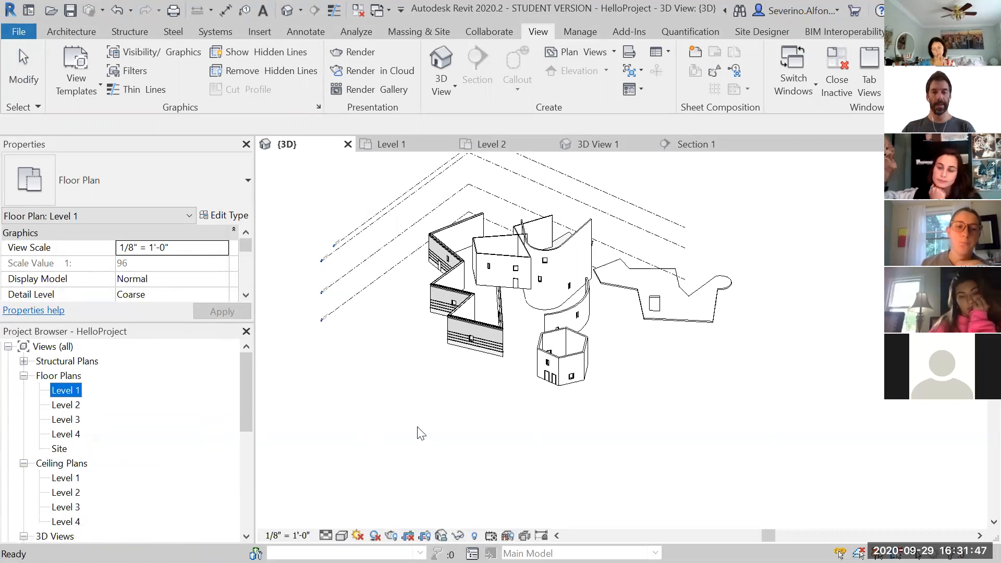
pyautogui.click(488, 386)
pyautogui.scroll(3, 469, 369)
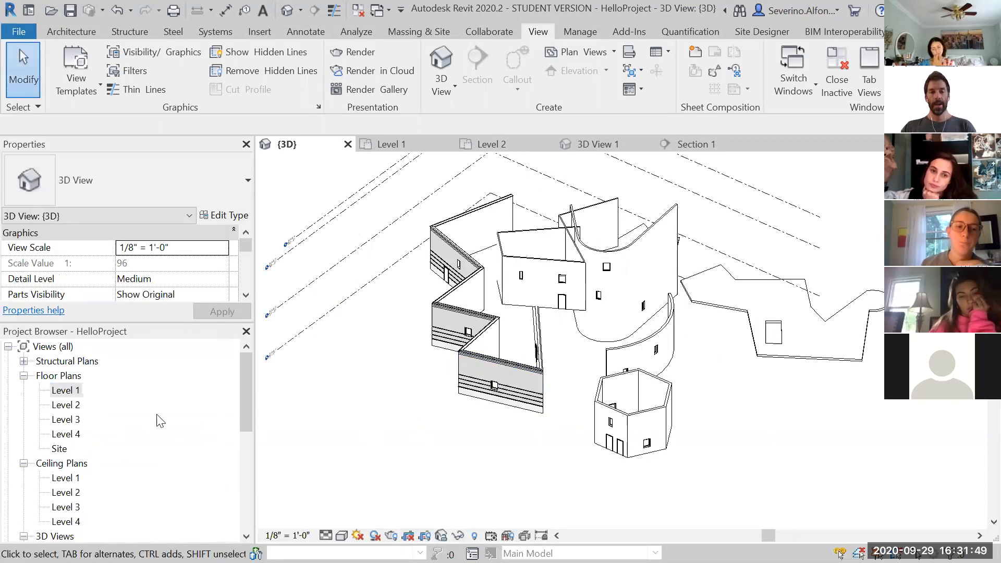
pyautogui.moveTo(246, 386)
pyautogui.mouseDown()
pyautogui.moveTo(247, 431)
pyautogui.moveTo(253, 387)
pyautogui.mouseUp()
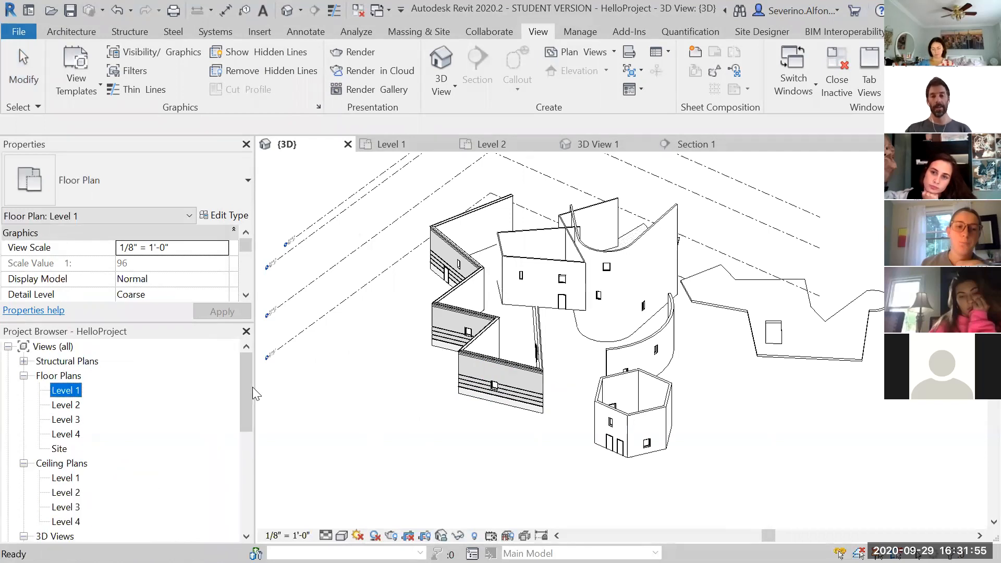
pyautogui.doubleClick(67, 390)
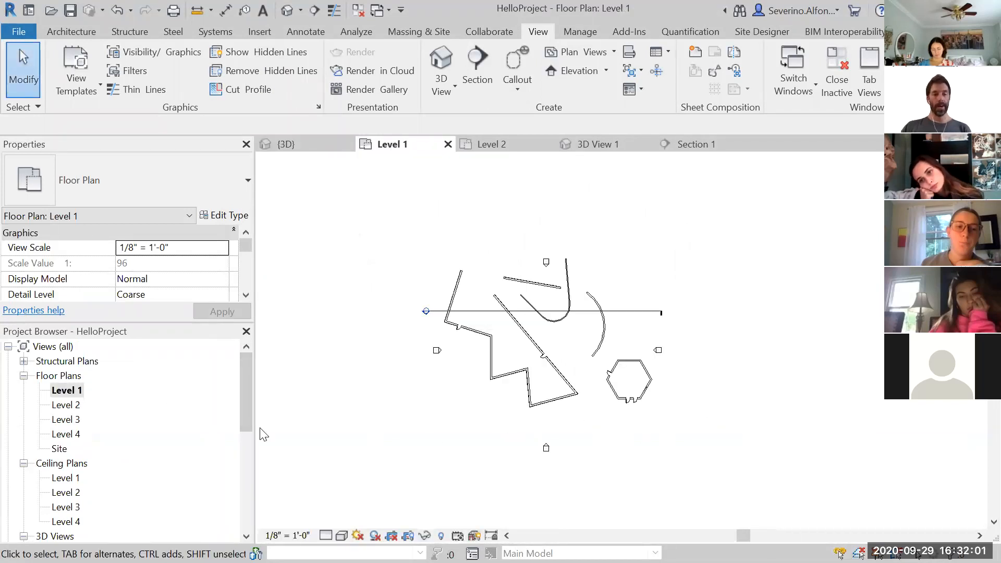
# Duplicate the Level 1 plan with detailing and rename the copy Level 1 w Shadows
pyautogui.rightClick(76, 395)
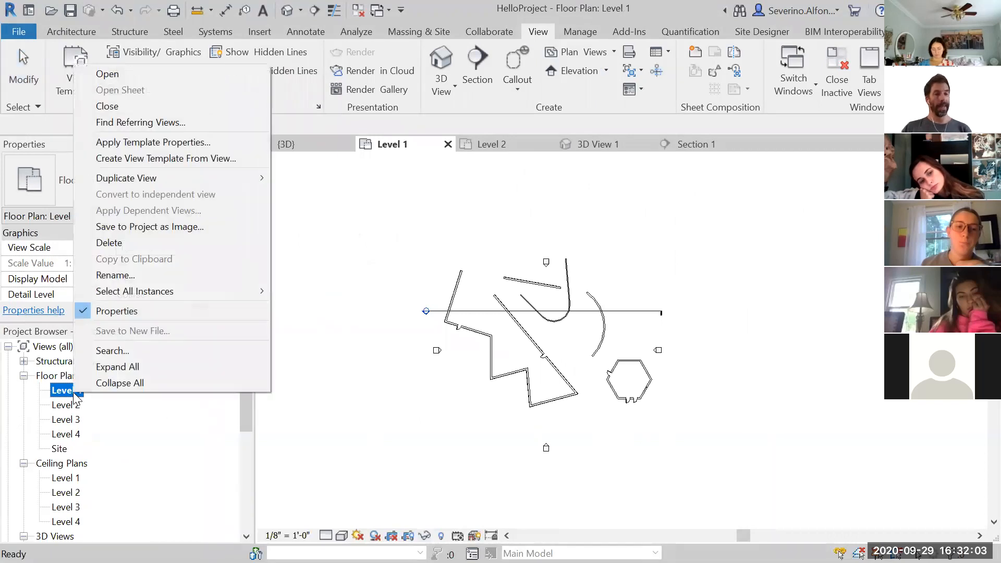
pyautogui.moveTo(164, 177)
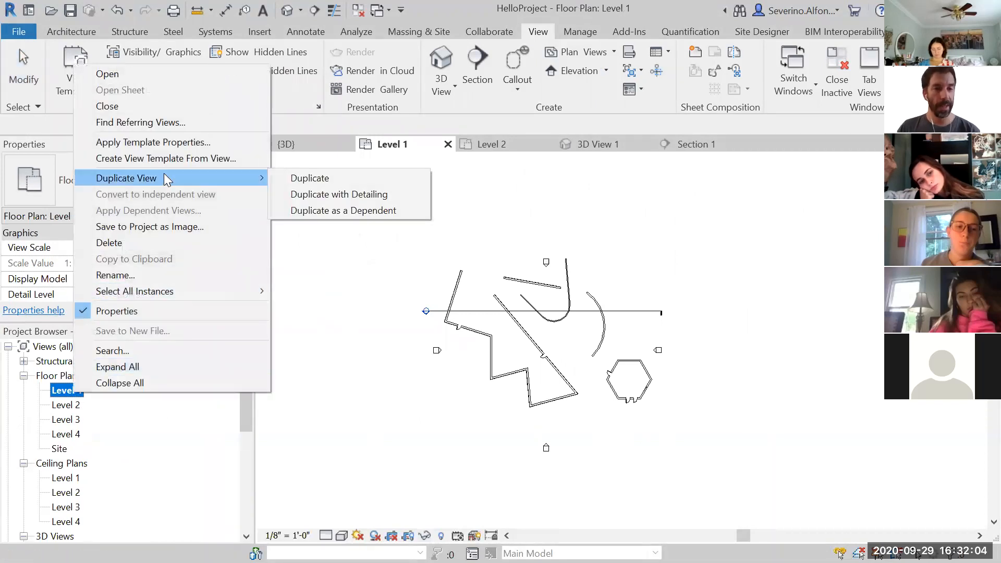
pyautogui.click(320, 193)
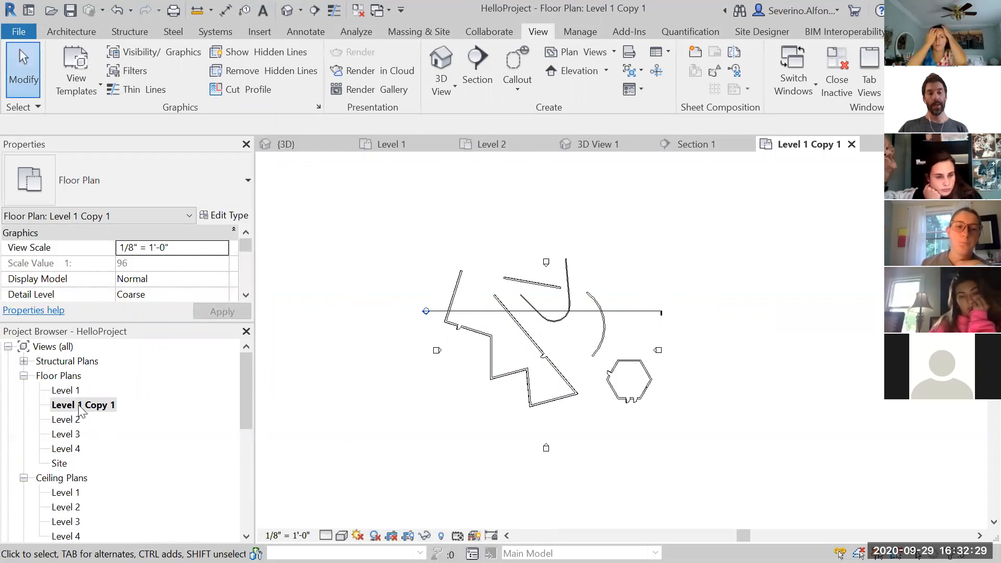
pyautogui.rightClick(79, 405)
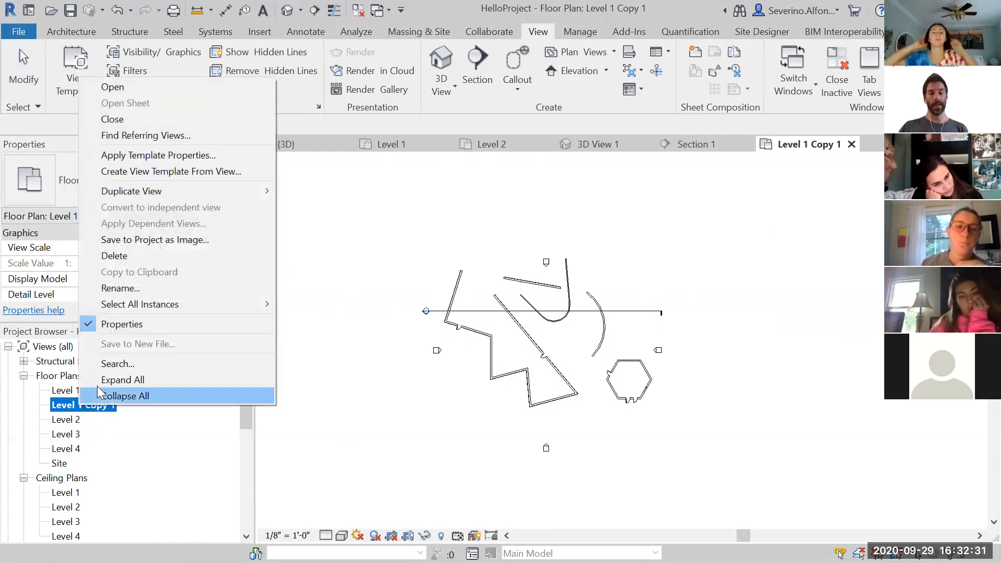
pyautogui.click(125, 288)
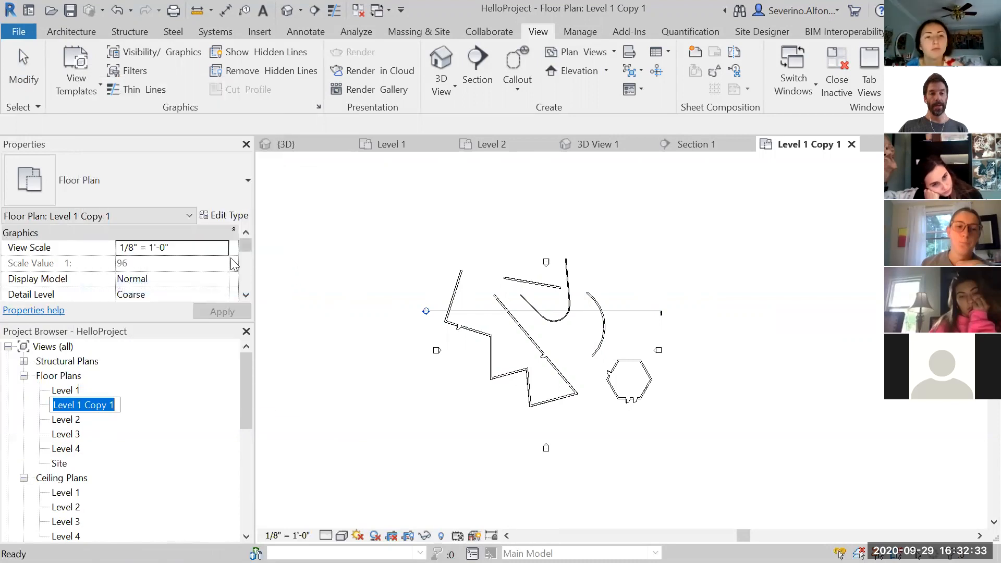
pyautogui.moveTo(116, 406); pyautogui.dragTo(88, 405)
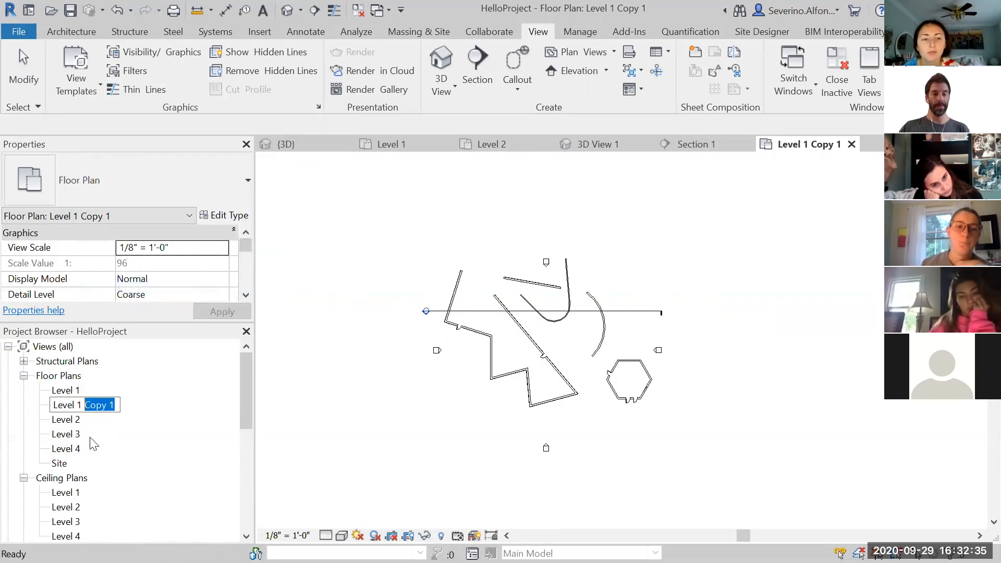
pyautogui.write('w Shadow')
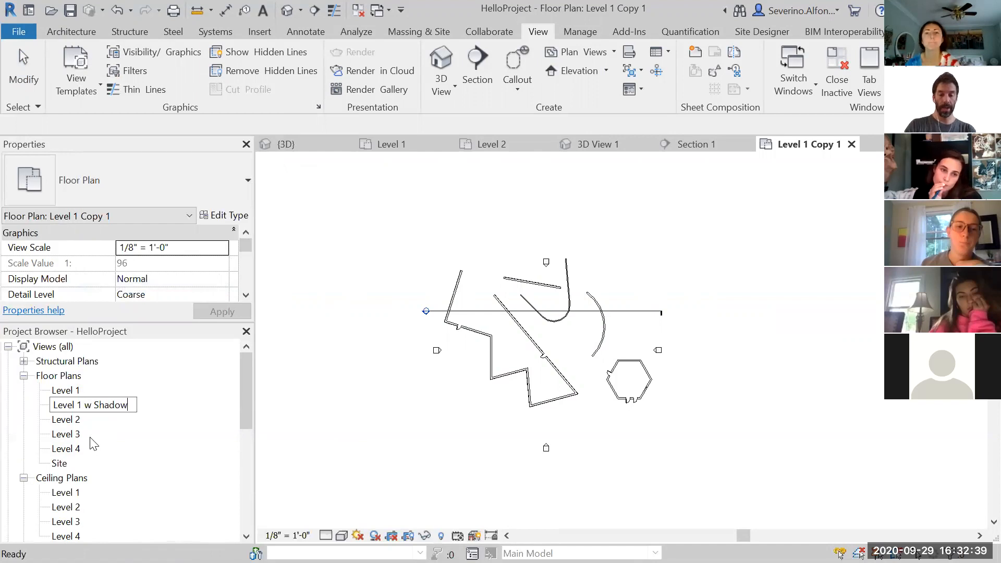
pyautogui.write('s')
pyautogui.press('Return')
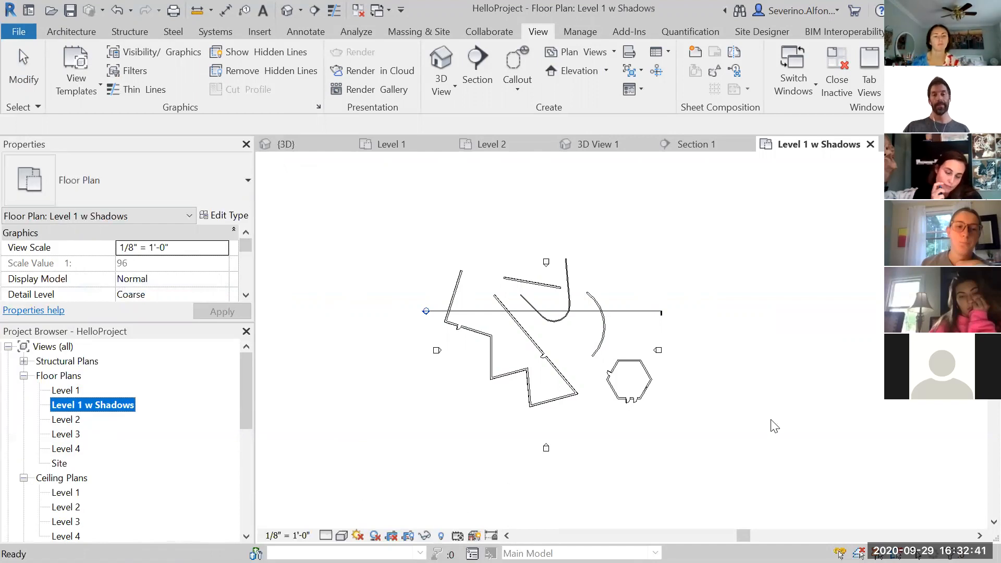
# Turn on shadows in the Level 1 w Shadows view
pyautogui.scroll(-1, 751, 405)
pyautogui.scroll(2, 695, 401)
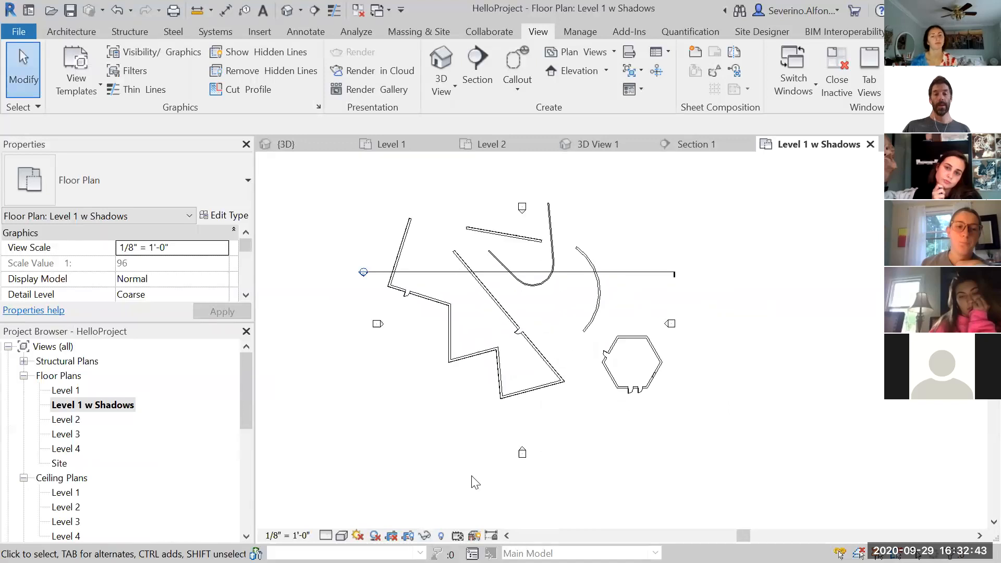
pyautogui.click(375, 535)
pyautogui.moveTo(785, 380); pyautogui.dragTo(780, 397, button='middle')
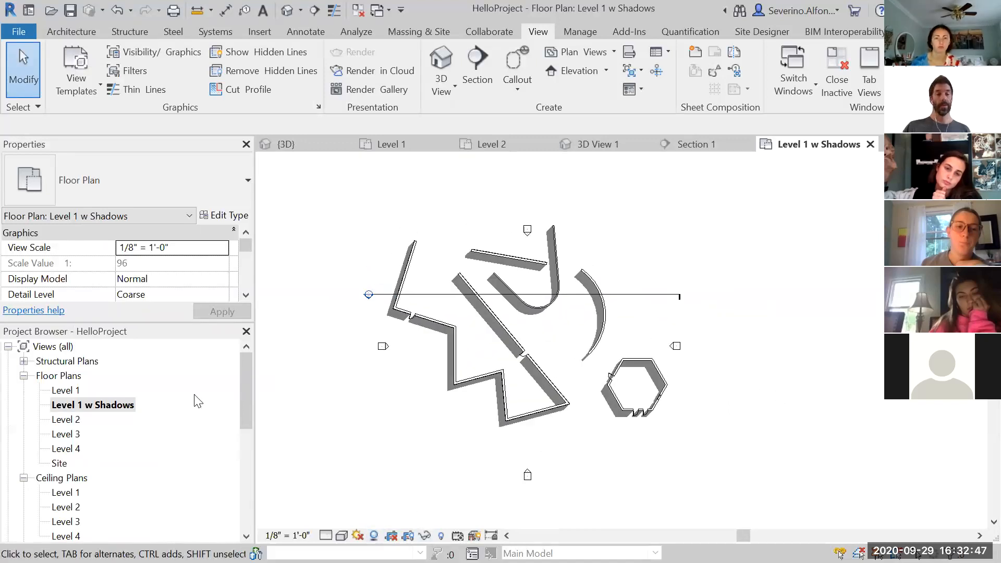
# Duplicate the Level 1 plan and rename the copy Level 1 Fine View
pyautogui.click(67, 391)
pyautogui.doubleClick(66, 391)
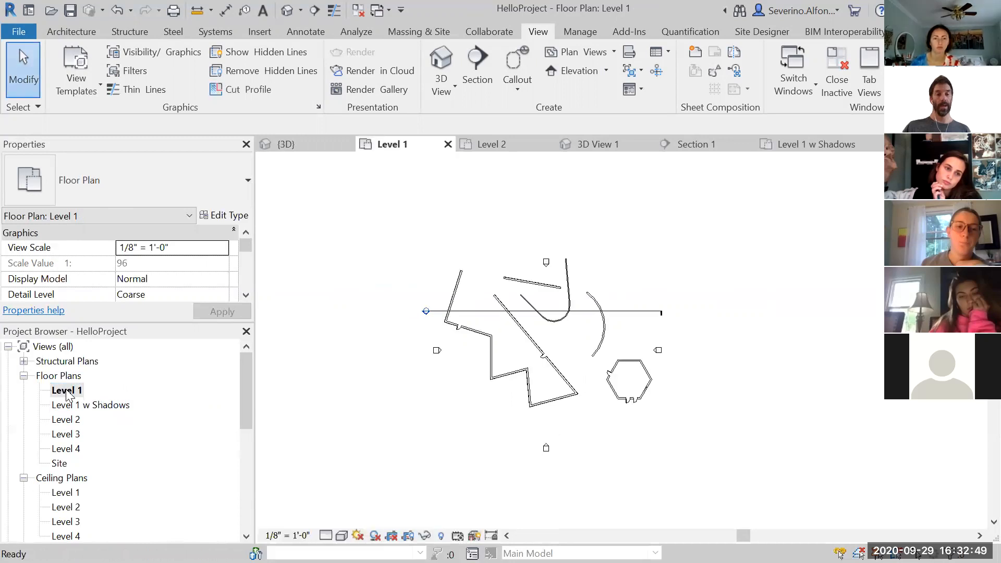
pyautogui.rightClick(66, 392)
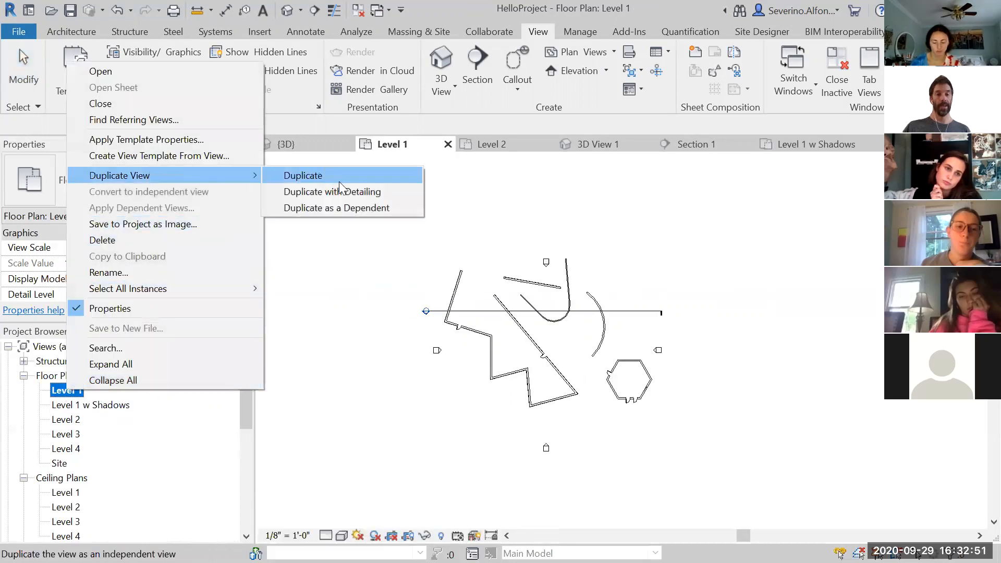
pyautogui.click(339, 177)
pyautogui.rightClick(78, 406)
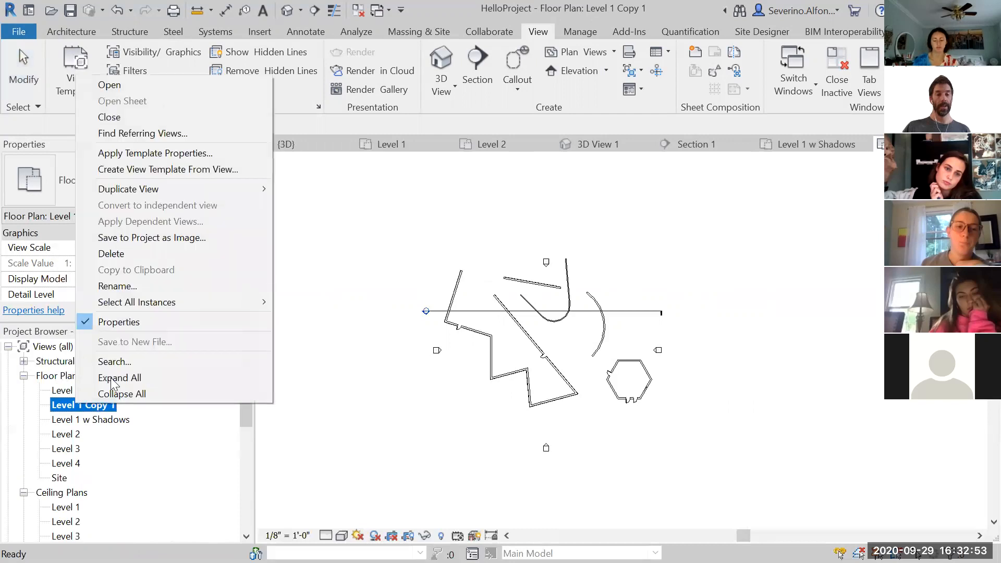
pyautogui.click(130, 287)
pyautogui.moveTo(118, 406); pyautogui.dragTo(86, 405)
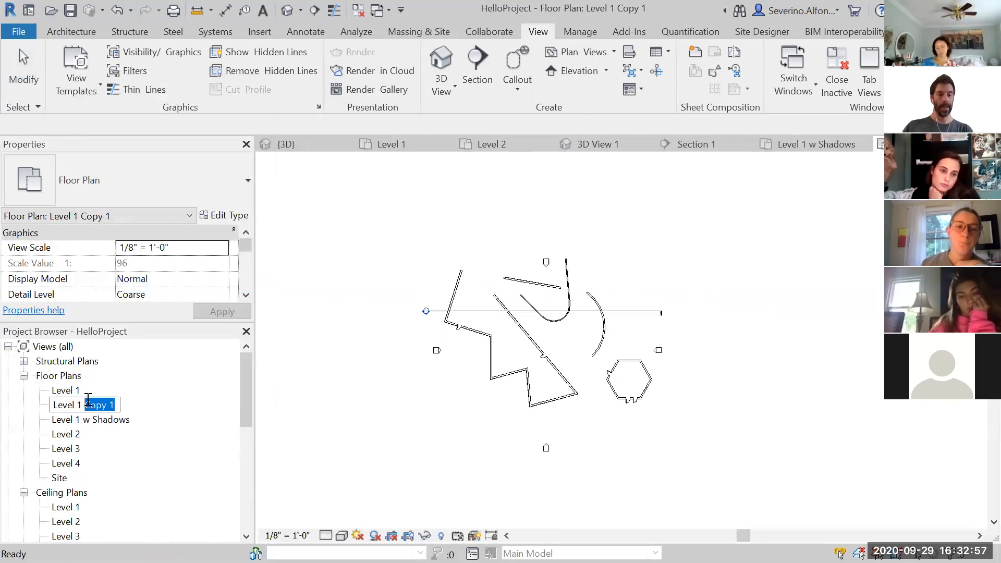
pyautogui.write('Fine View')
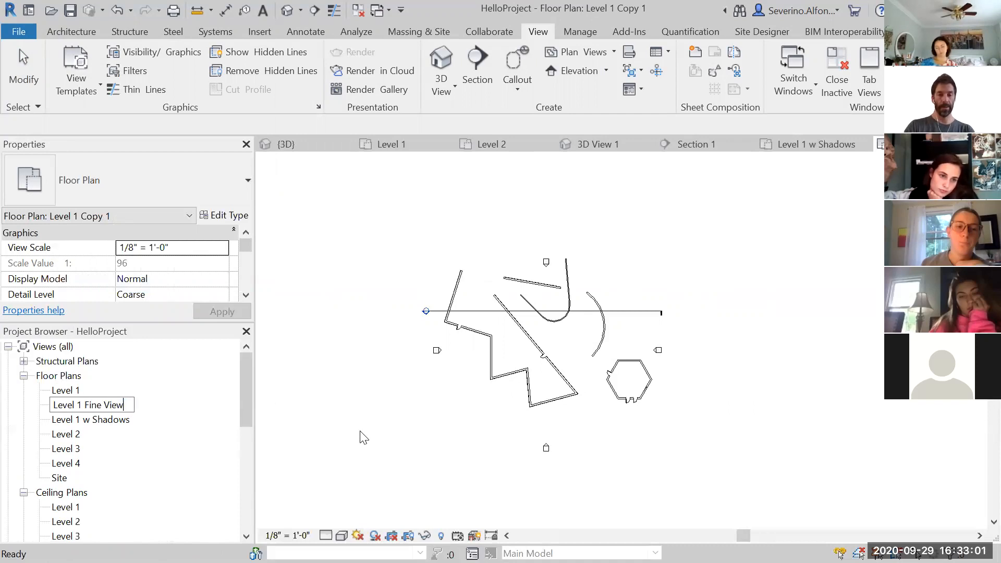
pyautogui.press('Return')
# Set the detail level of the Level 1 Fine View to Fine
pyautogui.scroll(3, 532, 386)
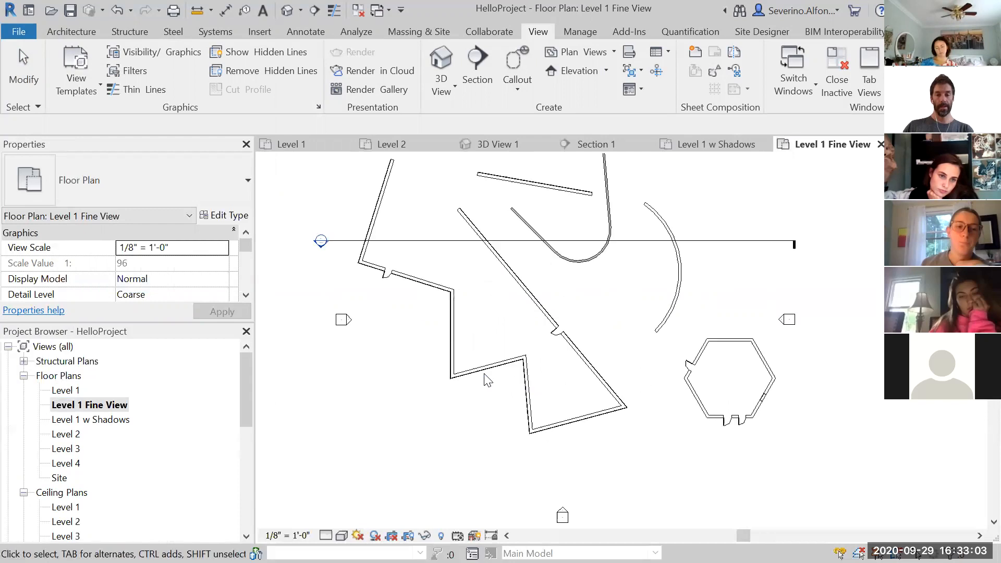
pyautogui.scroll(4, 488, 381)
pyautogui.click(326, 535)
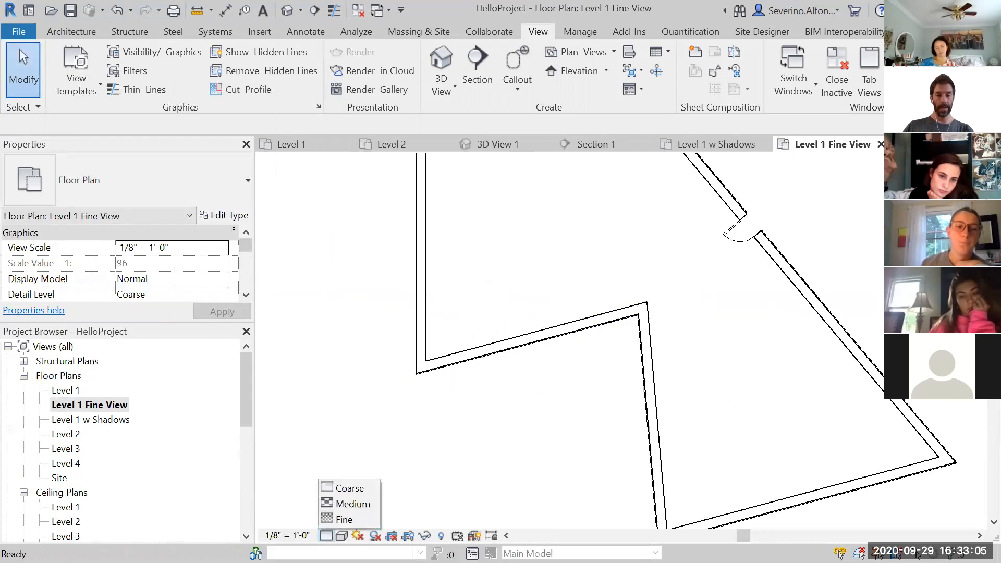
pyautogui.click(344, 519)
pyautogui.scroll(-5, 558, 415)
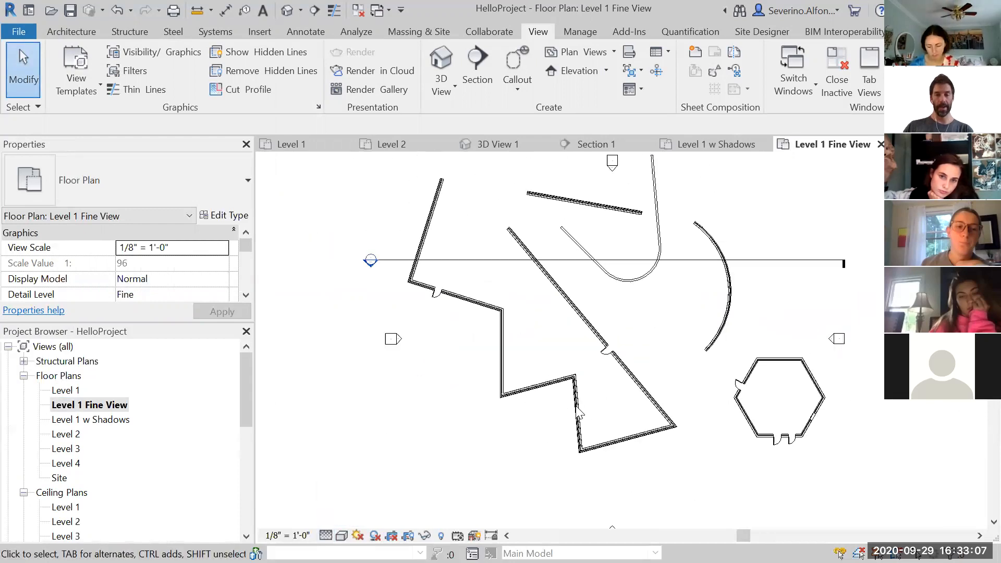
pyautogui.scroll(-2, 579, 412)
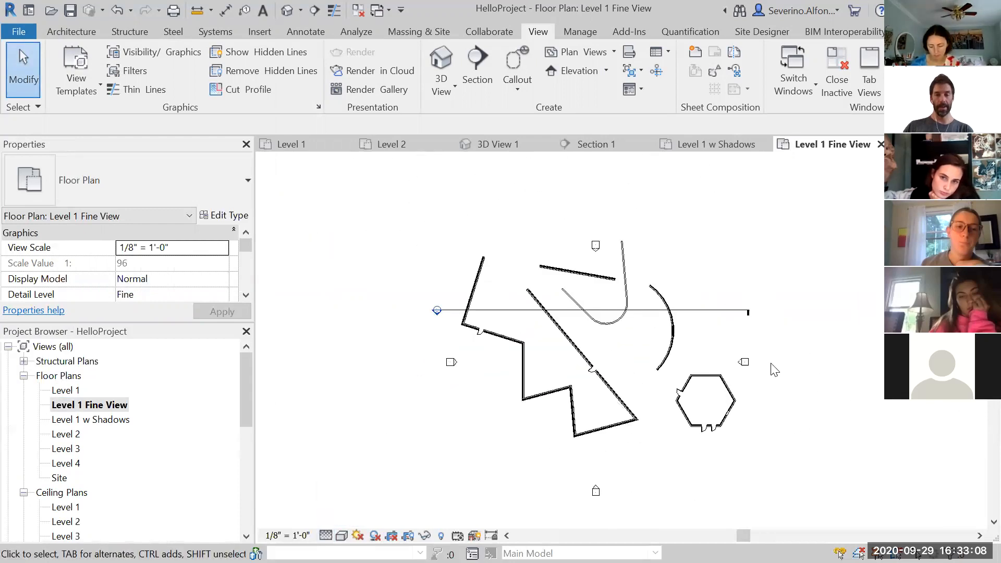
# Open the Level 1 plan, duplicate it with detailing and rename the copy Level 1 Scale 1/4
pyautogui.doubleClick(66, 391)
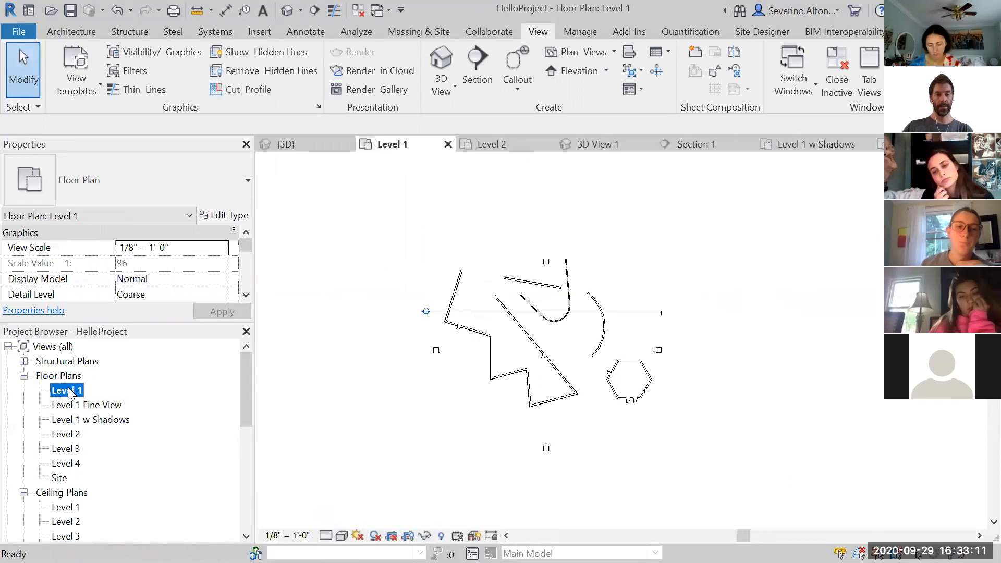
pyautogui.rightClick(68, 392)
pyautogui.moveTo(151, 173)
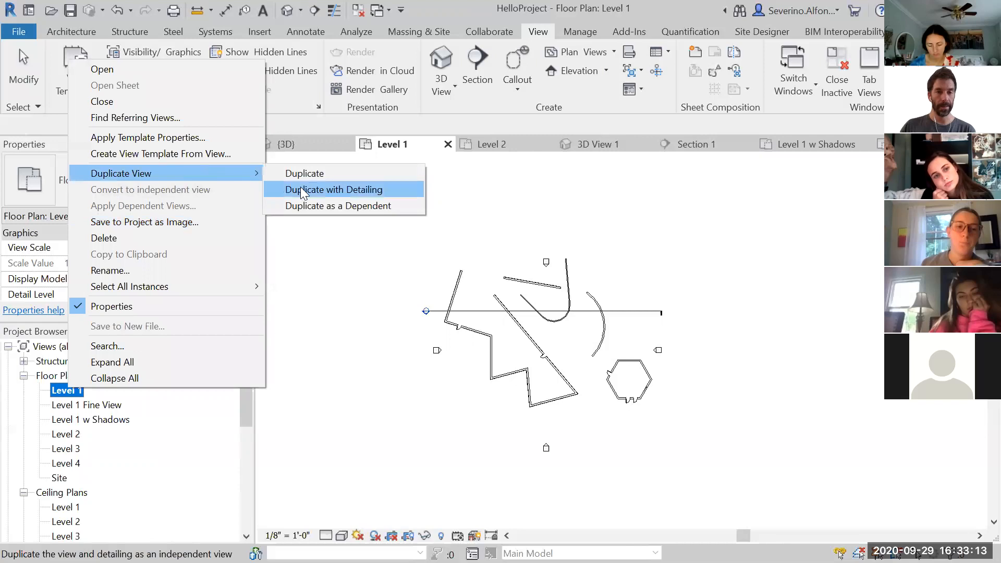
pyautogui.click(324, 189)
pyautogui.rightClick(93, 406)
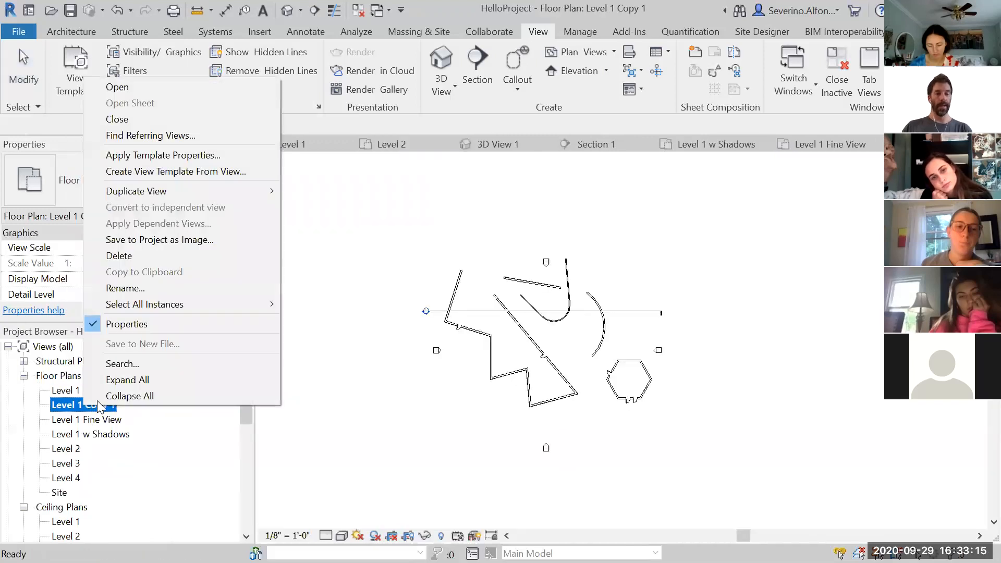
pyautogui.click(145, 294)
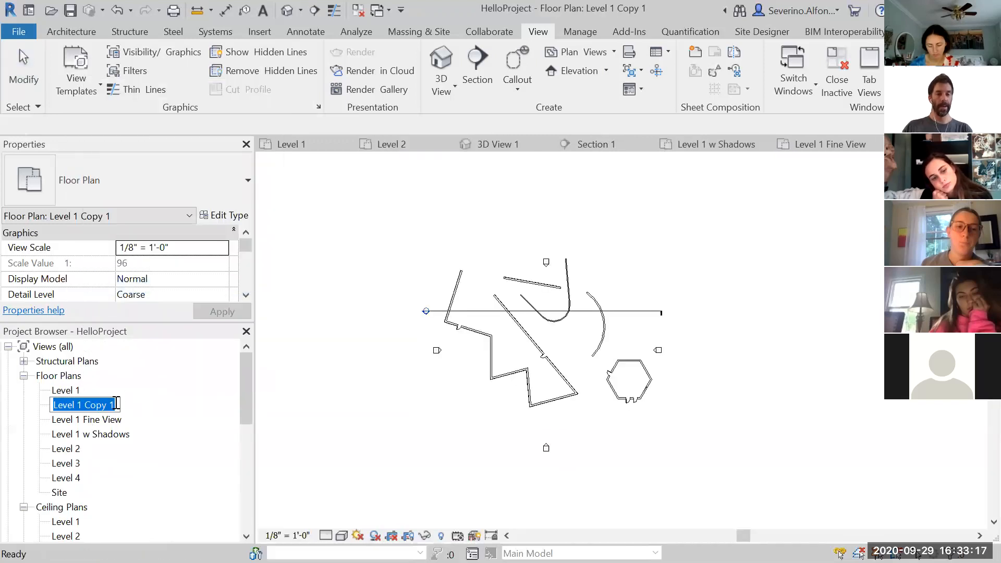
pyautogui.moveTo(116, 404); pyautogui.dragTo(85, 404)
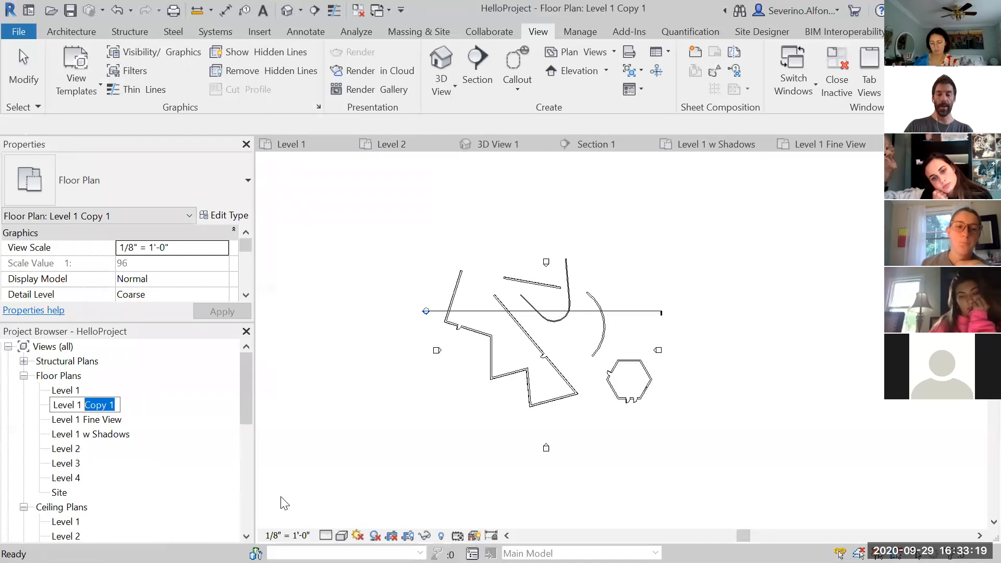
pyautogui.press('BackSpace')
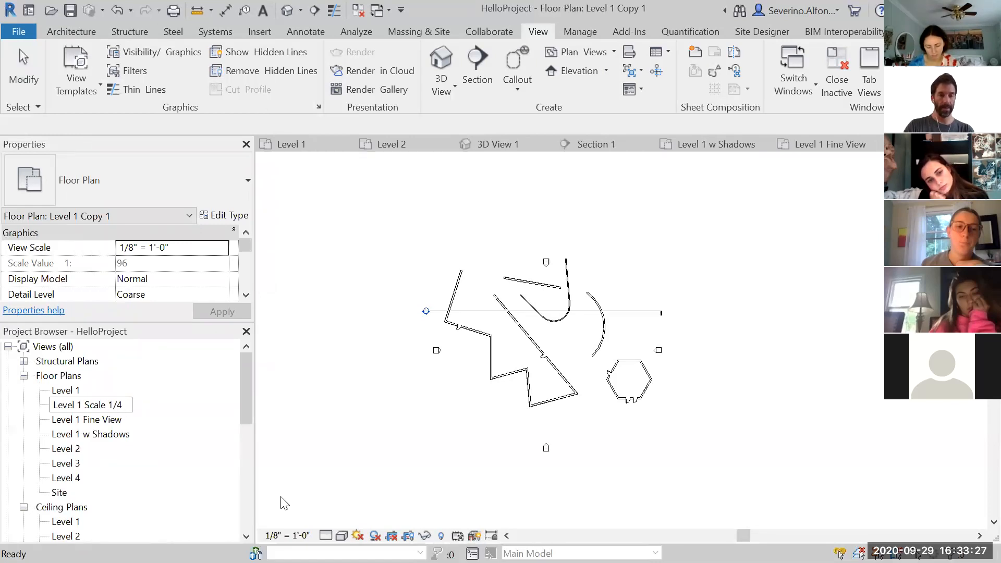
pyautogui.press('Return')
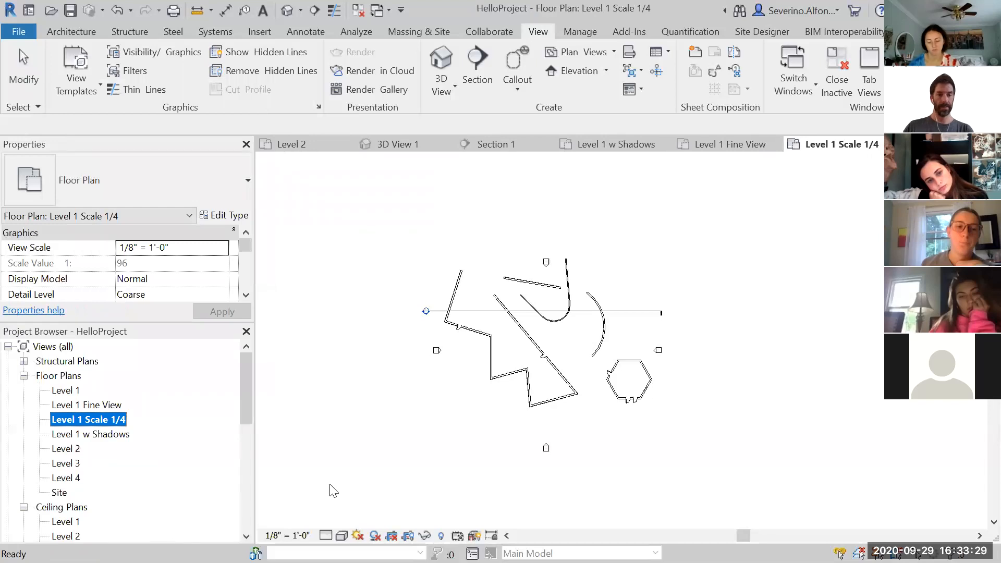
# Set the view scale of the Level 1 Scale 1/4 plan to 1/4" = 1'-0"
pyautogui.click(309, 476)
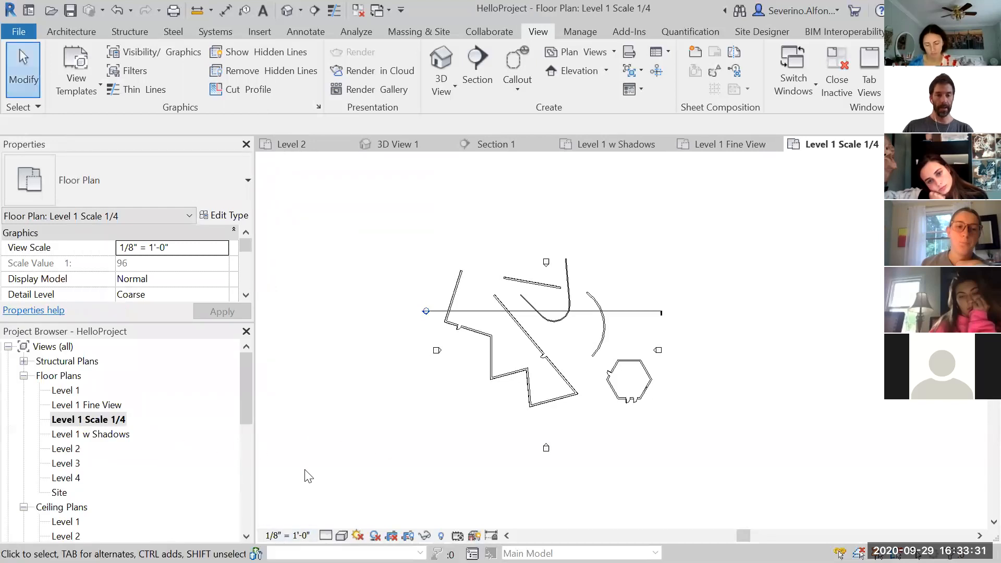
pyautogui.click(288, 535)
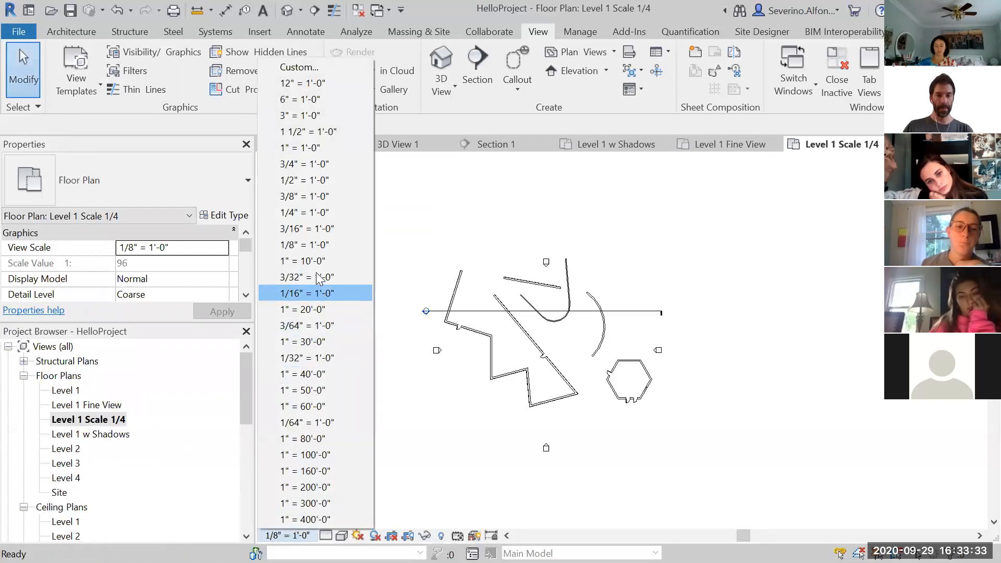
pyautogui.click(309, 213)
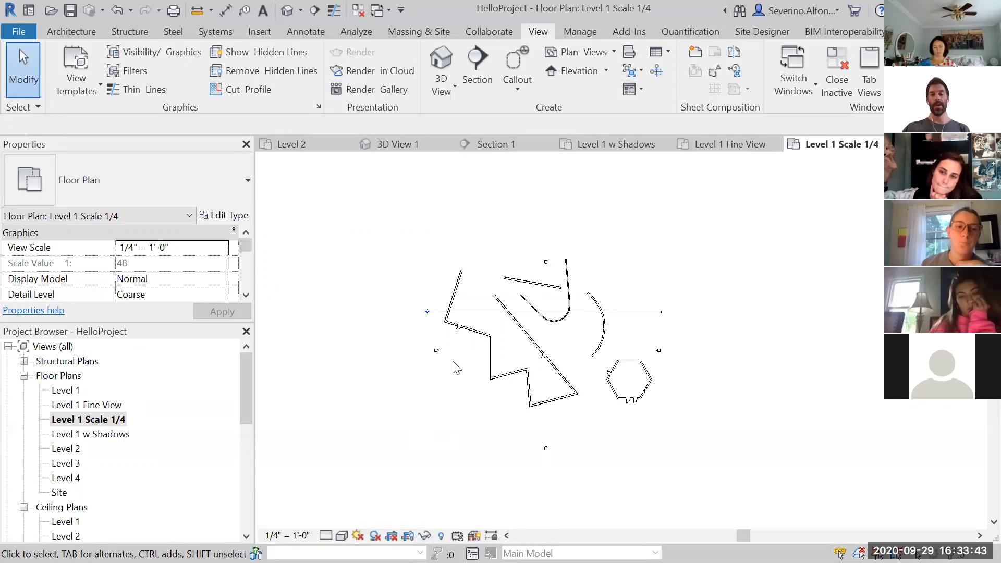
# Draw an Interior - 4 7/8" Partition (1-hr) wall across the zig-zag wing to close off a space
pyautogui.scroll(4, 469, 364)
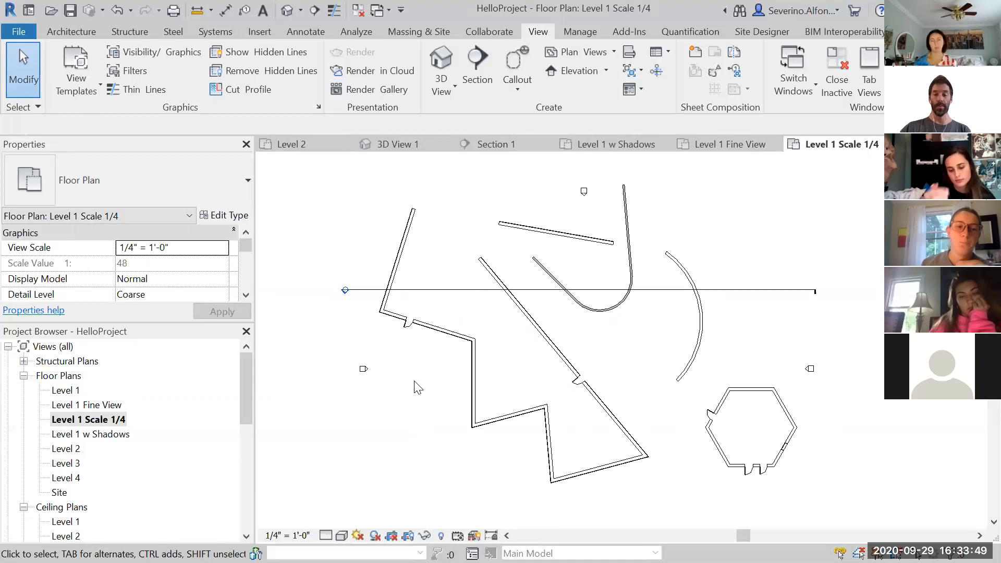
pyautogui.click(82, 29)
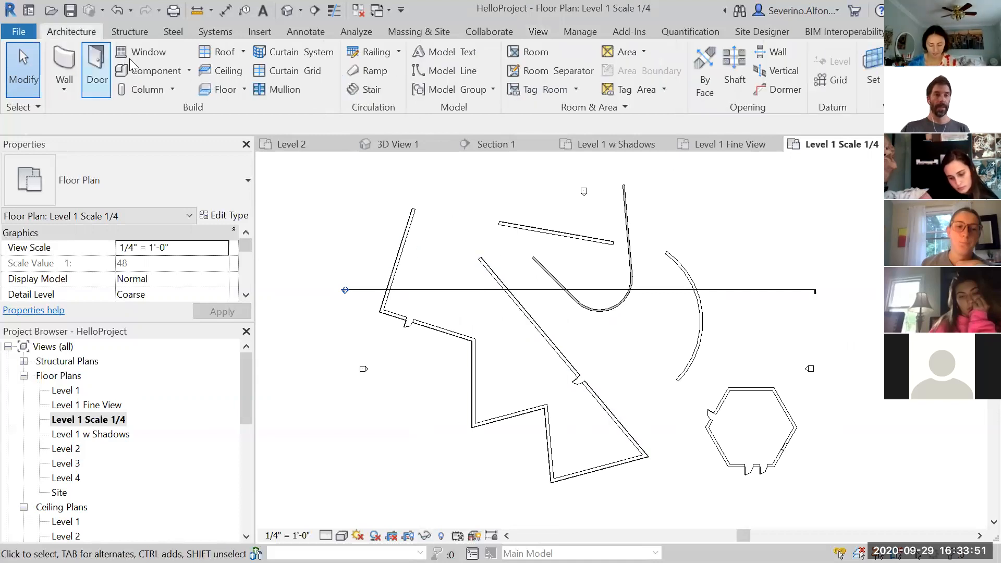
pyautogui.press('w')
pyautogui.press('a')
pyautogui.click(108, 186)
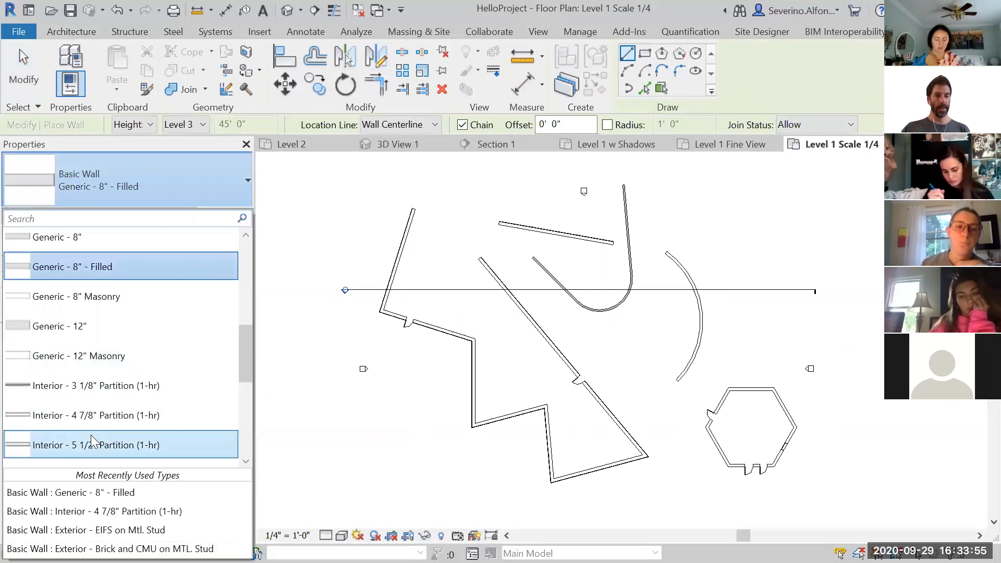
pyautogui.click(112, 419)
pyautogui.scroll(3, 498, 379)
pyautogui.click(461, 348)
pyautogui.press('Escape')
pyautogui.press('Escape')
pyautogui.moveTo(566, 380); pyautogui.dragTo(442, 256, button='middle')
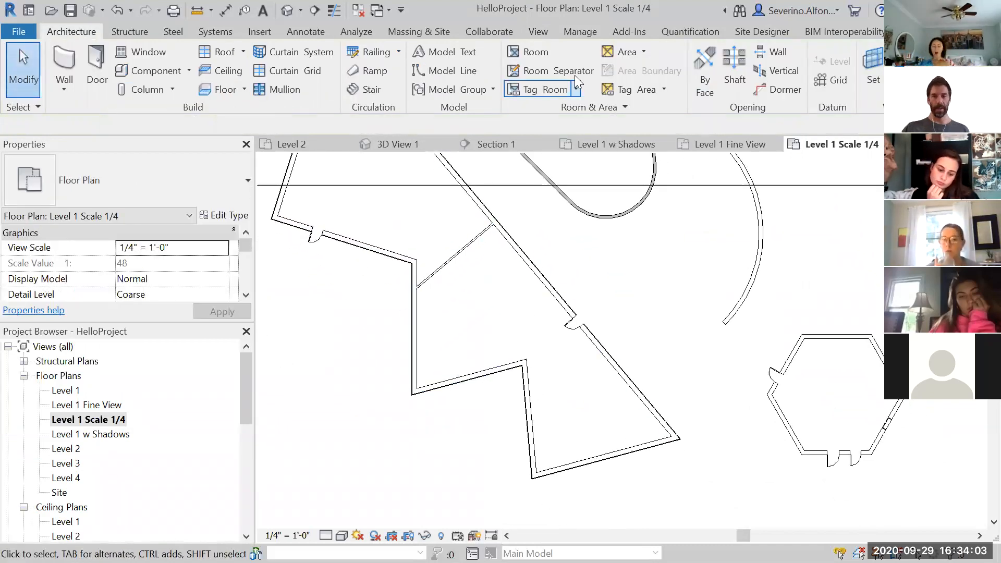
# Place a room in the space enclosed by the new partition wall
pyautogui.click(526, 53)
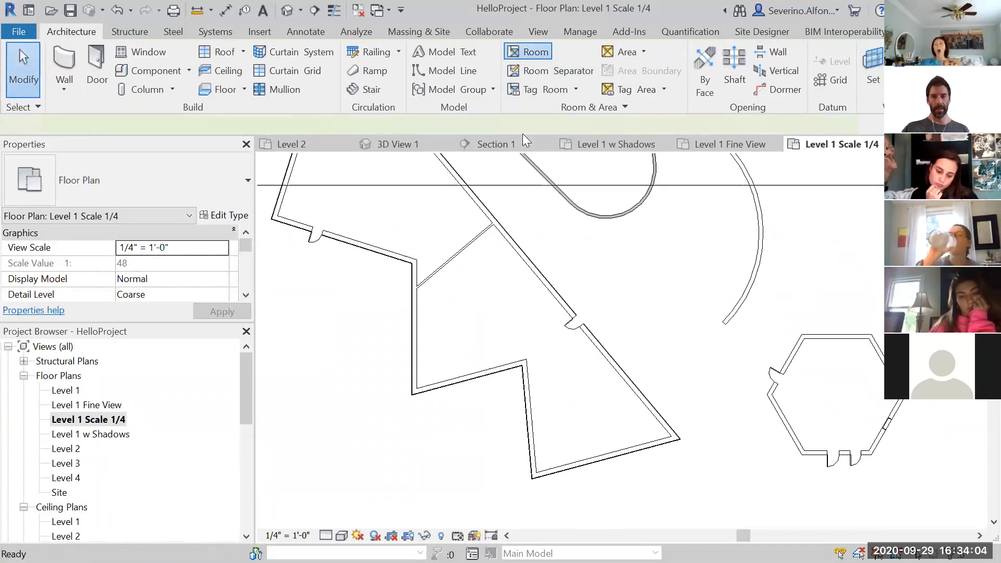
pyautogui.click(492, 325)
pyautogui.press('Escape')
pyautogui.press('Escape')
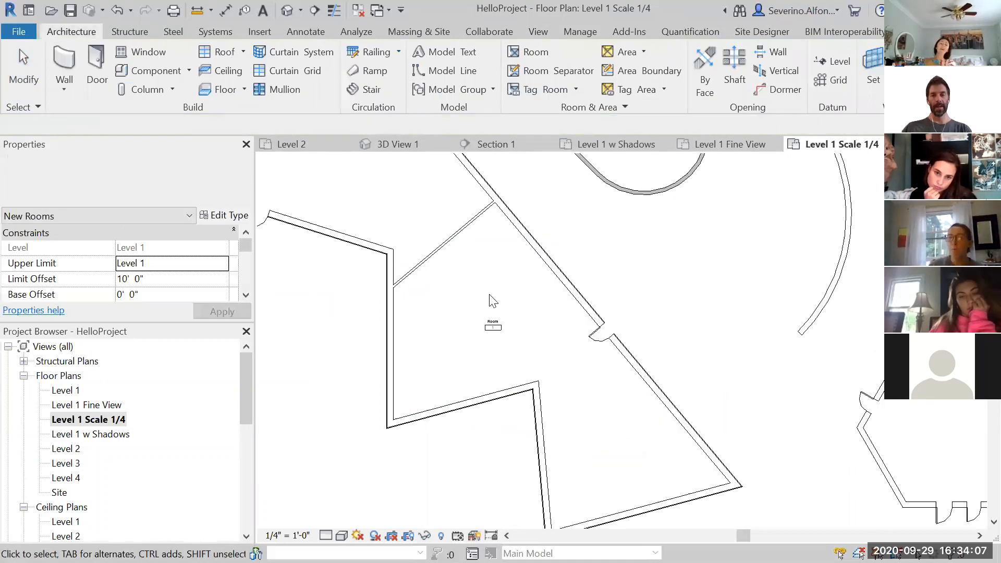
# Delete the placed room and dismiss the warning
pyautogui.scroll(3, 490, 302)
pyautogui.scroll(3, 501, 353)
pyautogui.scroll(-6, 501, 352)
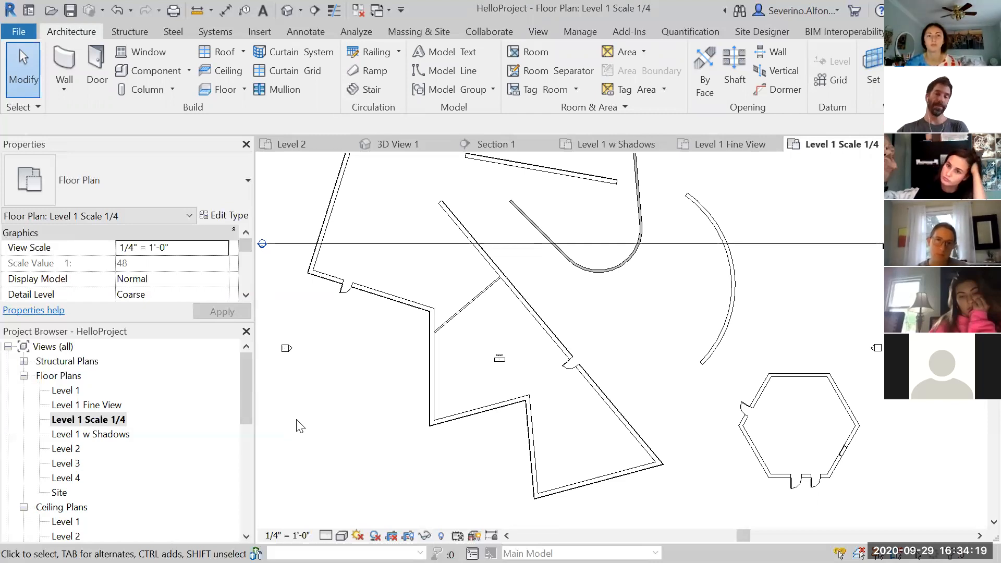
pyautogui.click(528, 390)
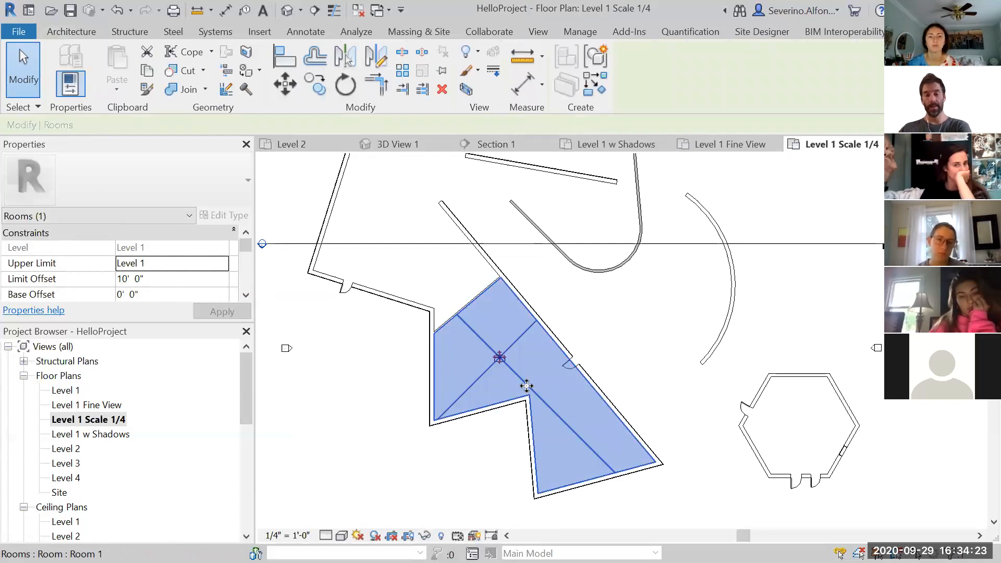
pyautogui.press('Delete')
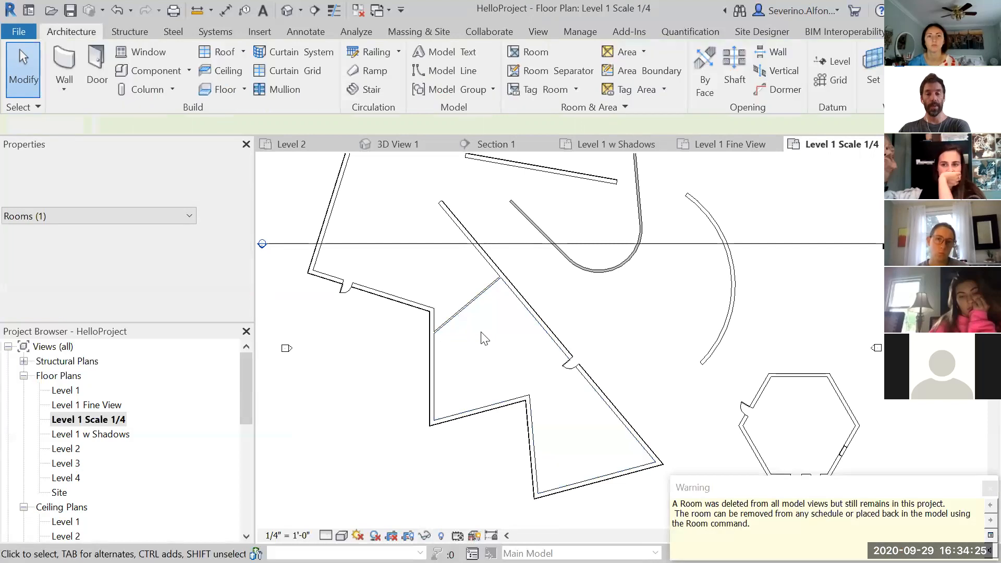
pyautogui.click(990, 489)
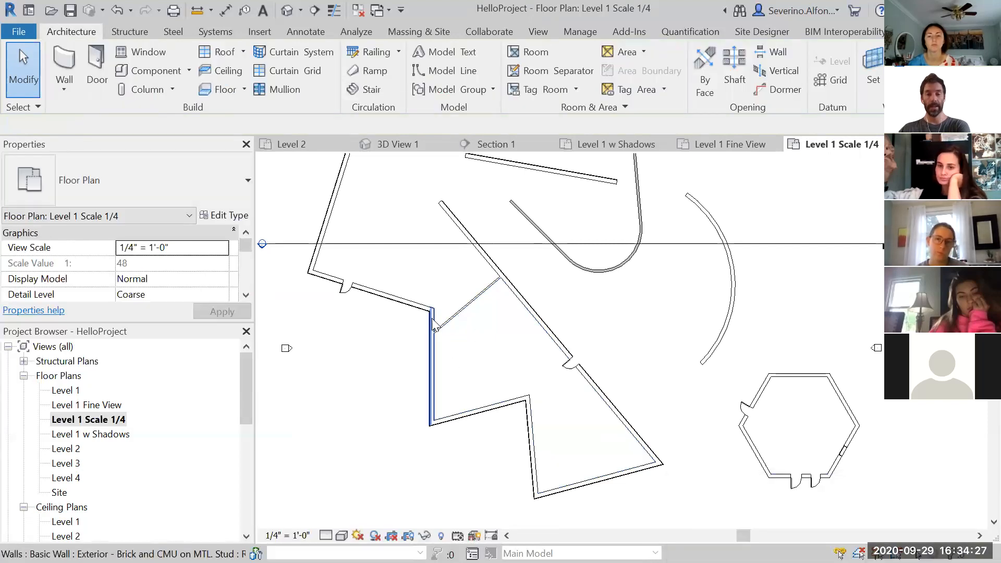
# Delete the partition wall drawn across the zig-zag wing
pyautogui.click(459, 320)
pyautogui.press('Delete')
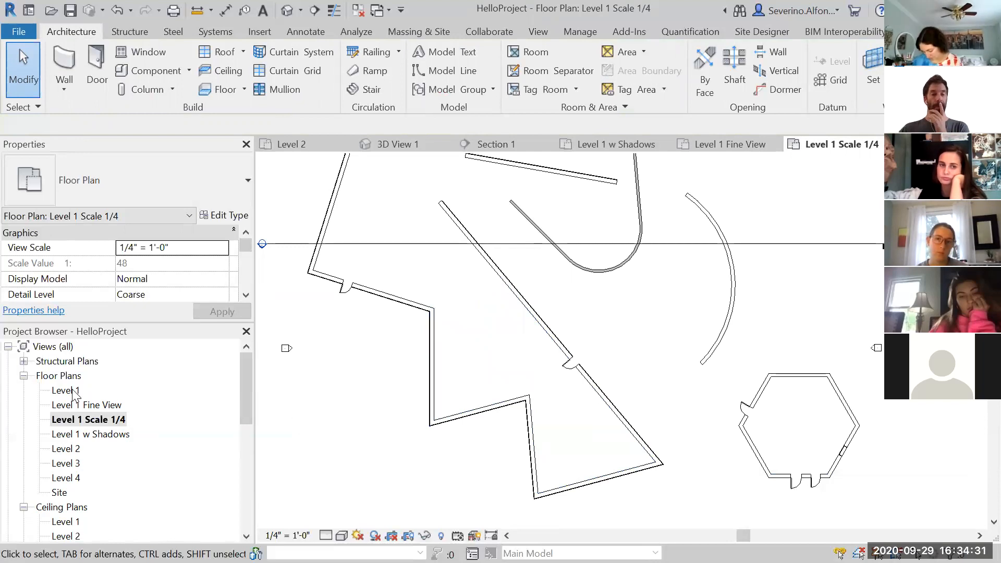
# Open the Level 1 plan and then the default 3D view of the model
pyautogui.click(65, 391)
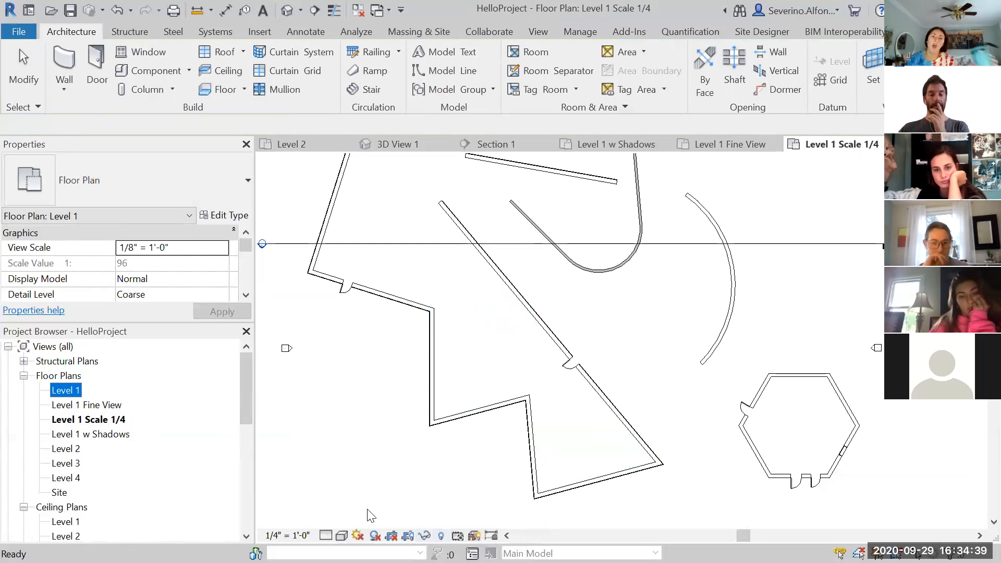
pyautogui.doubleClick(65, 390)
pyautogui.press('3')
pyautogui.press('d')
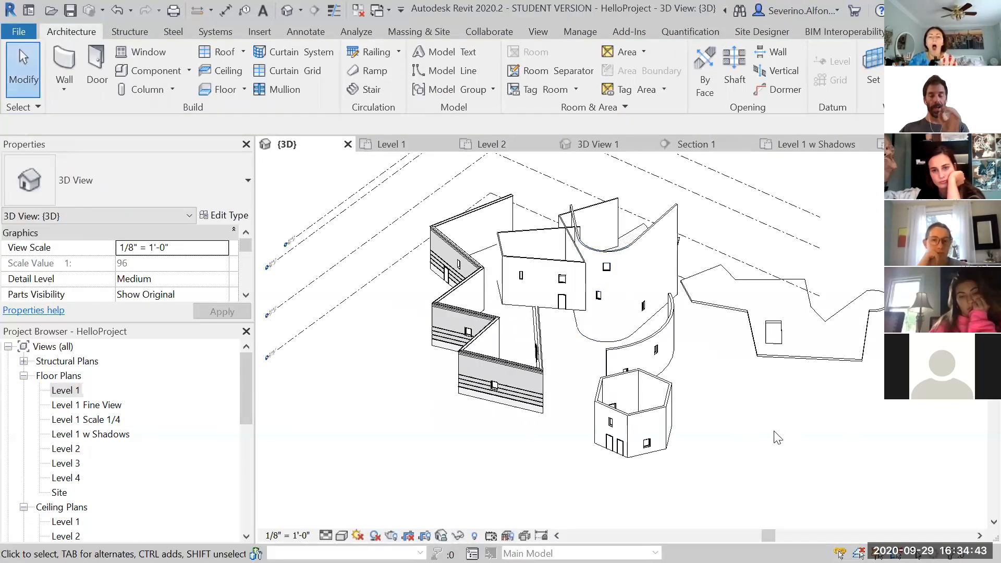
pyautogui.moveTo(774, 433); pyautogui.dragTo(688, 455, button='middle')
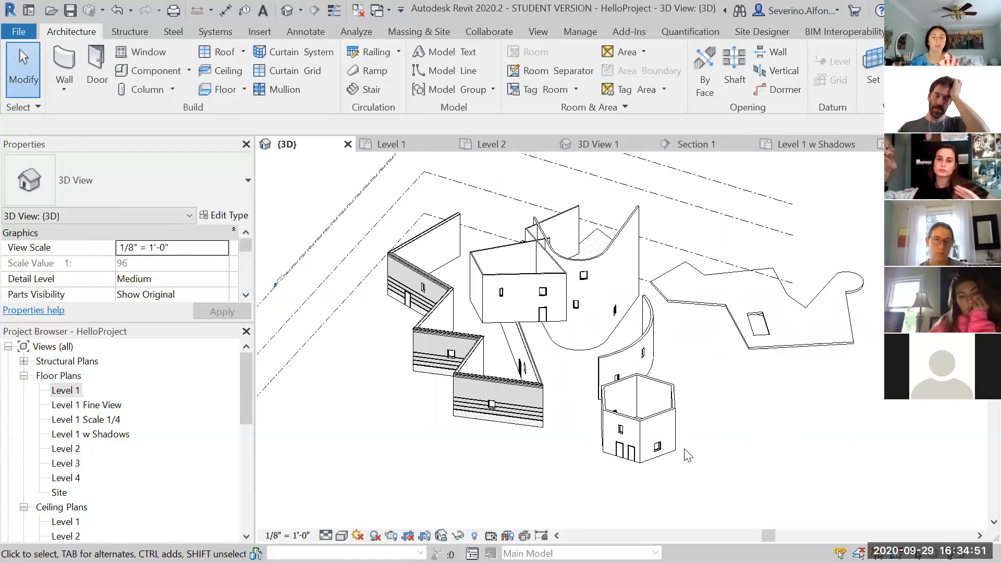
# Open the Visibility/Graphic Overrides dialog for the 3D view and enlarge it
pyautogui.press('v')
pyautogui.press('g')
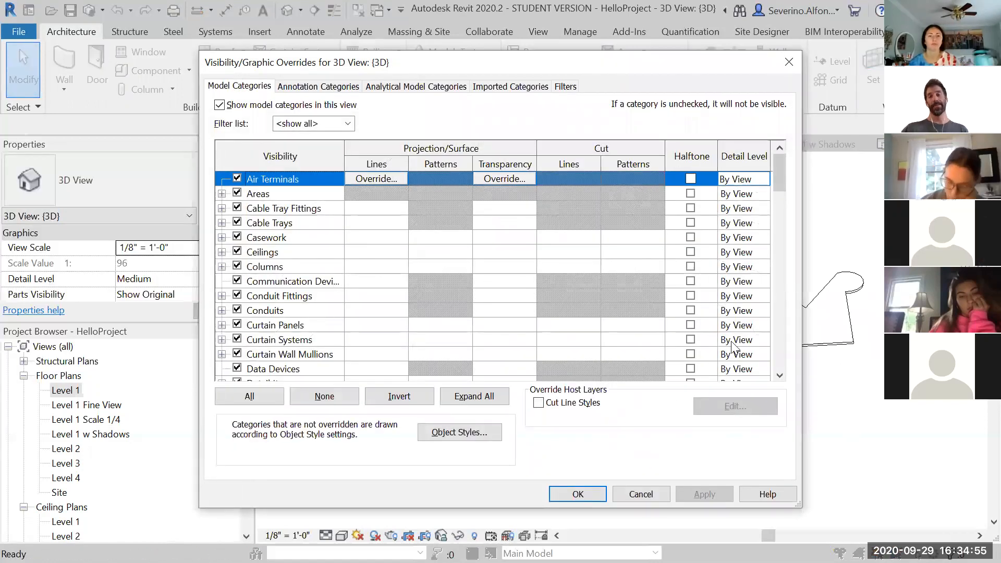
pyautogui.click(788, 61)
pyautogui.press('v')
pyautogui.press('g')
pyautogui.moveTo(434, 58); pyautogui.dragTo(322, 38)
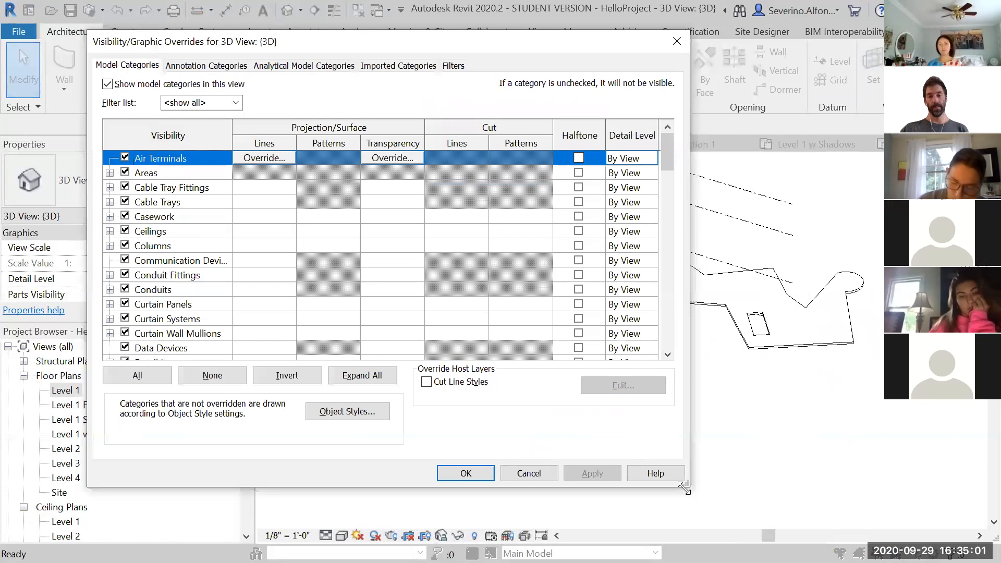
pyautogui.moveTo(686, 489); pyautogui.dragTo(830, 524)
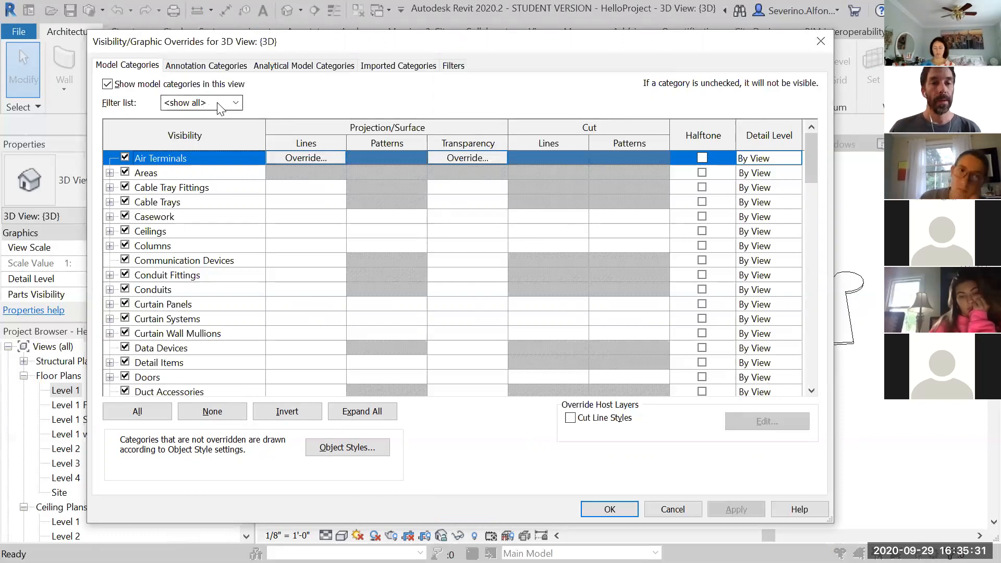
# Examine the model categories list, including Walls, and close the dialog
pyautogui.moveTo(811, 161)
pyautogui.mouseDown()
pyautogui.moveTo(812, 376)
pyautogui.moveTo(817, 149)
pyautogui.mouseUp()
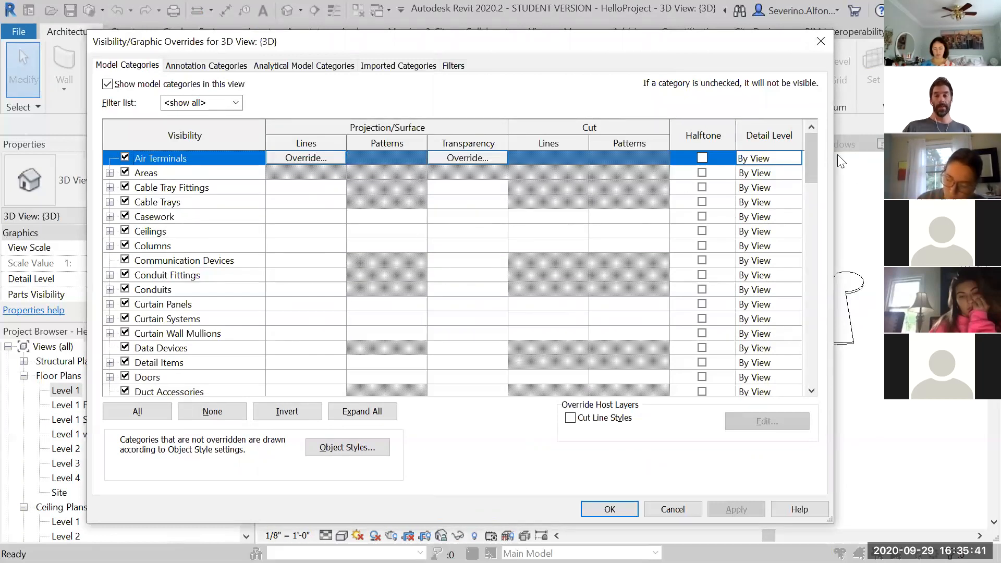
pyautogui.moveTo(810, 148); pyautogui.dragTo(817, 375)
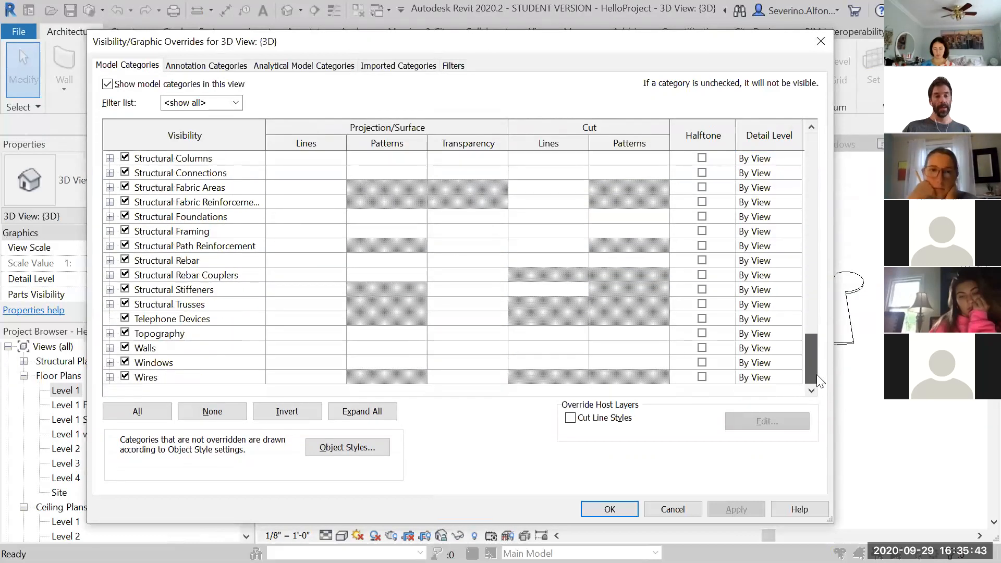
pyautogui.click(151, 347)
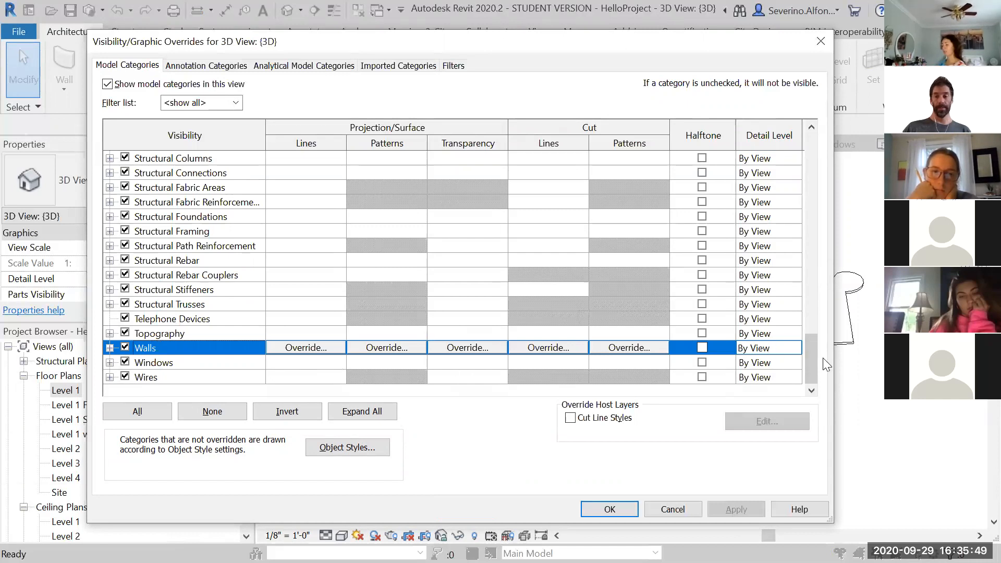
pyautogui.moveTo(811, 352); pyautogui.dragTo(820, 269)
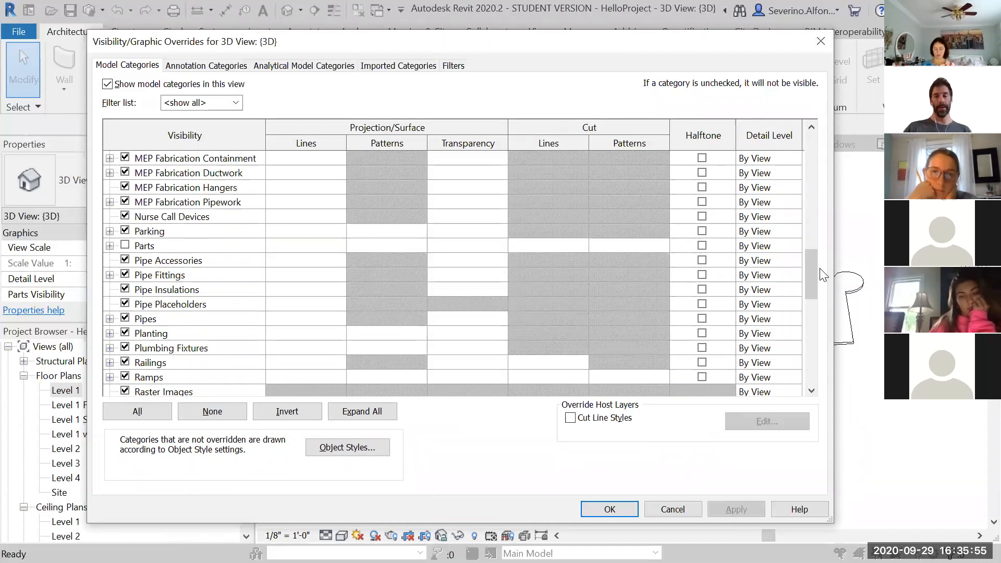
pyautogui.moveTo(806, 270); pyautogui.dragTo(815, 241)
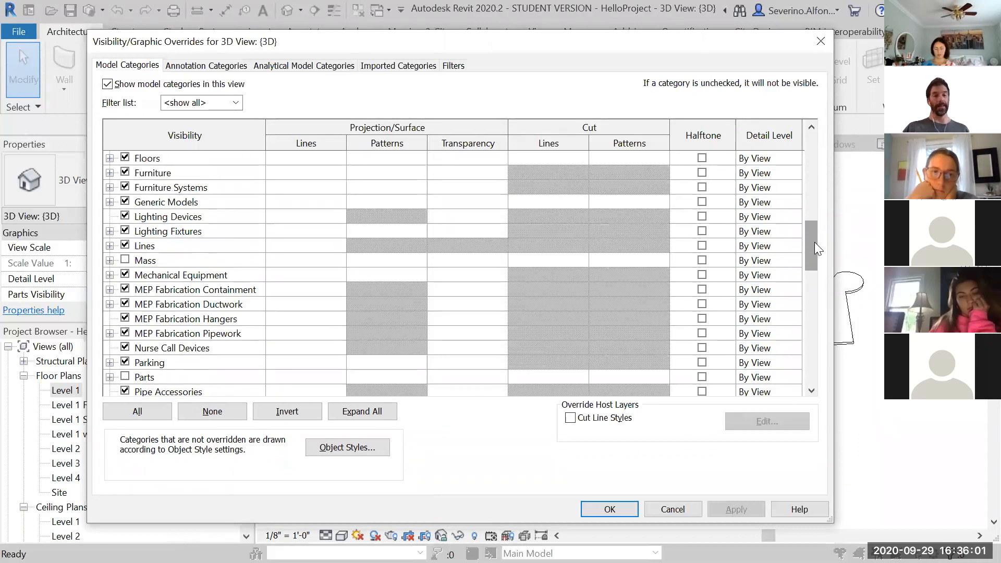
pyautogui.moveTo(815, 238); pyautogui.dragTo(817, 144)
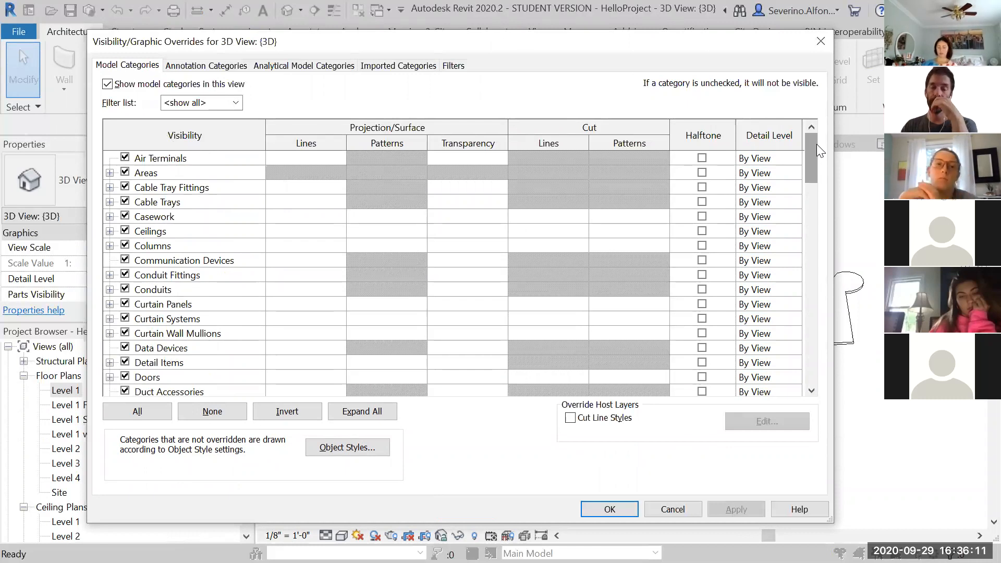
pyautogui.click(821, 40)
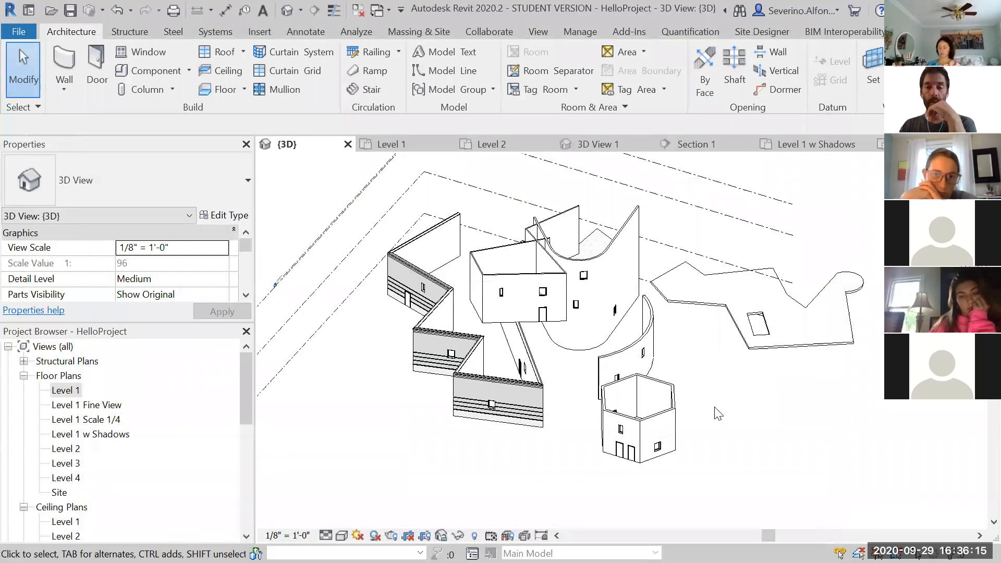
# Select and inspect the curved wall, a door, a window and the Level 2 floor in the 3D view
pyautogui.click(649, 338)
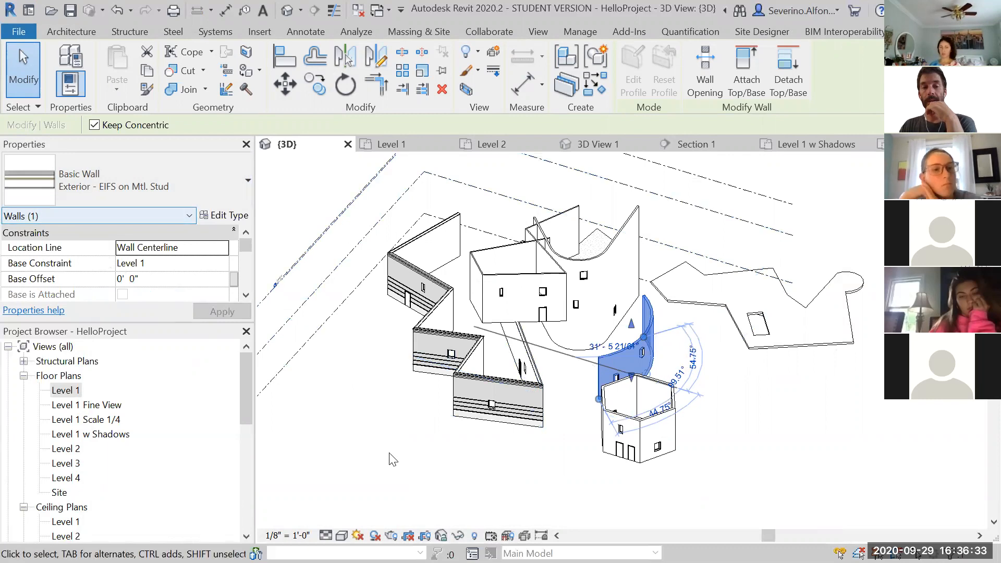
pyautogui.click(553, 446)
pyautogui.scroll(2, 644, 327)
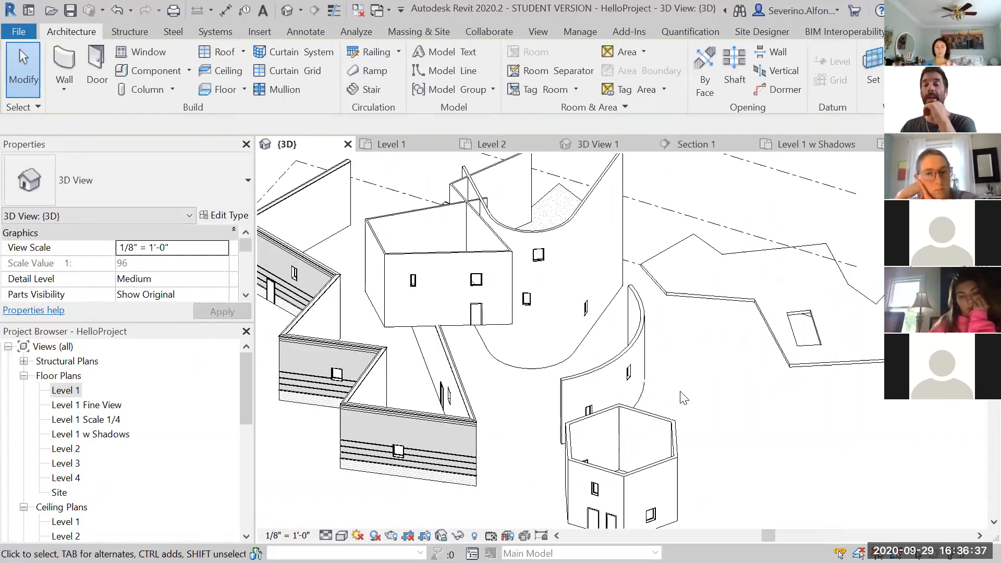
pyautogui.scroll(-2, 728, 409)
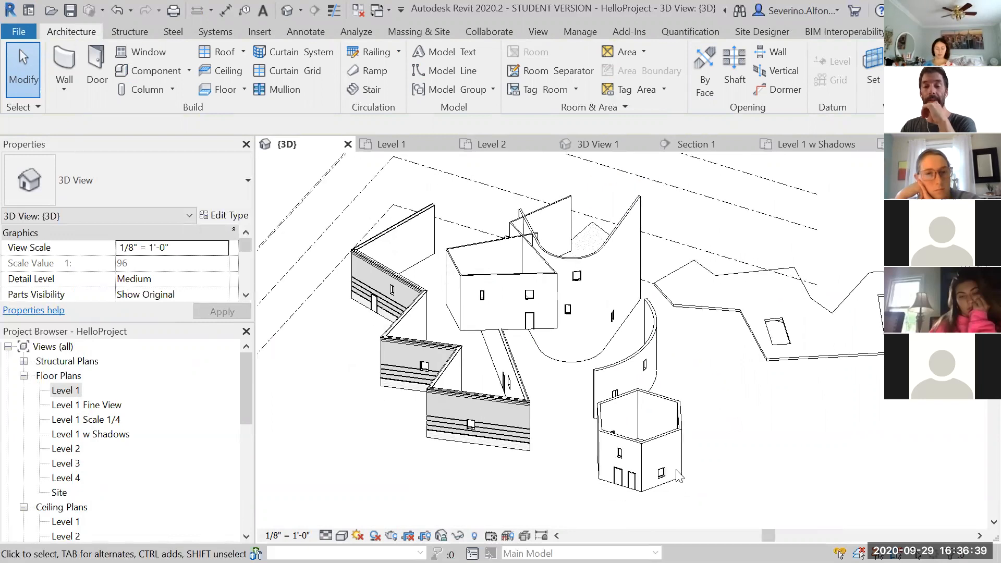
pyautogui.scroll(2, 664, 483)
pyautogui.click(607, 478)
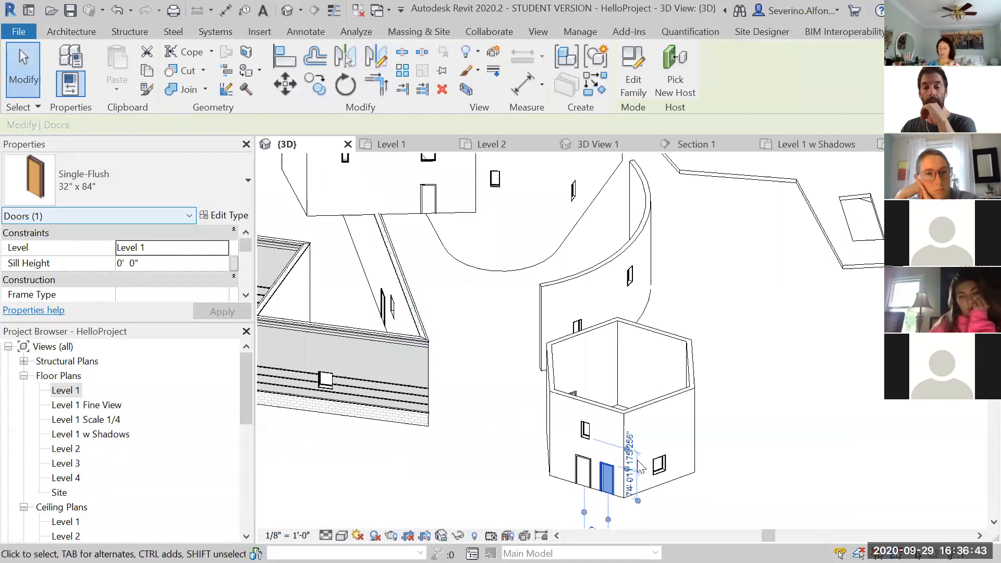
pyautogui.click(659, 464)
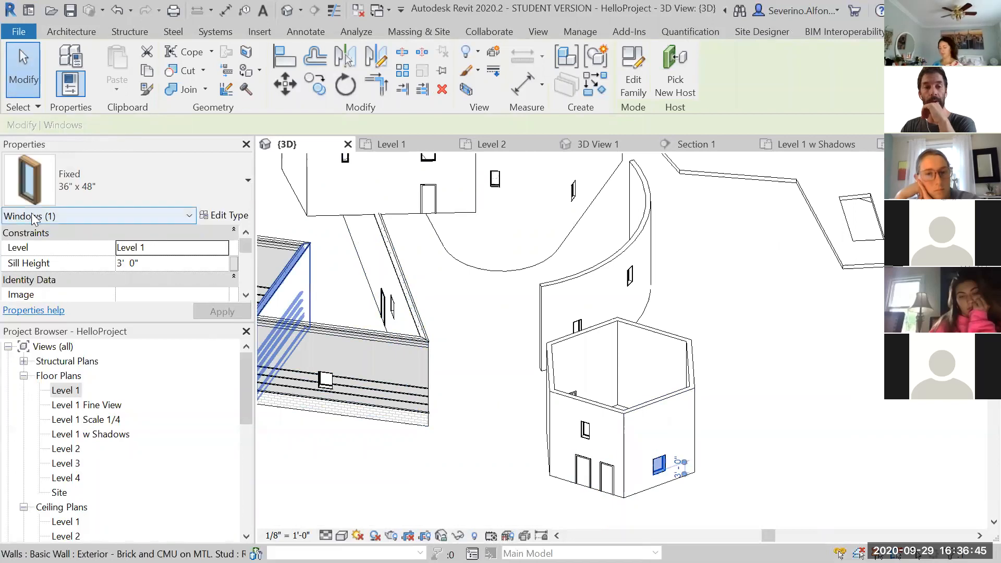
pyautogui.click(506, 382)
pyautogui.scroll(-2, 506, 381)
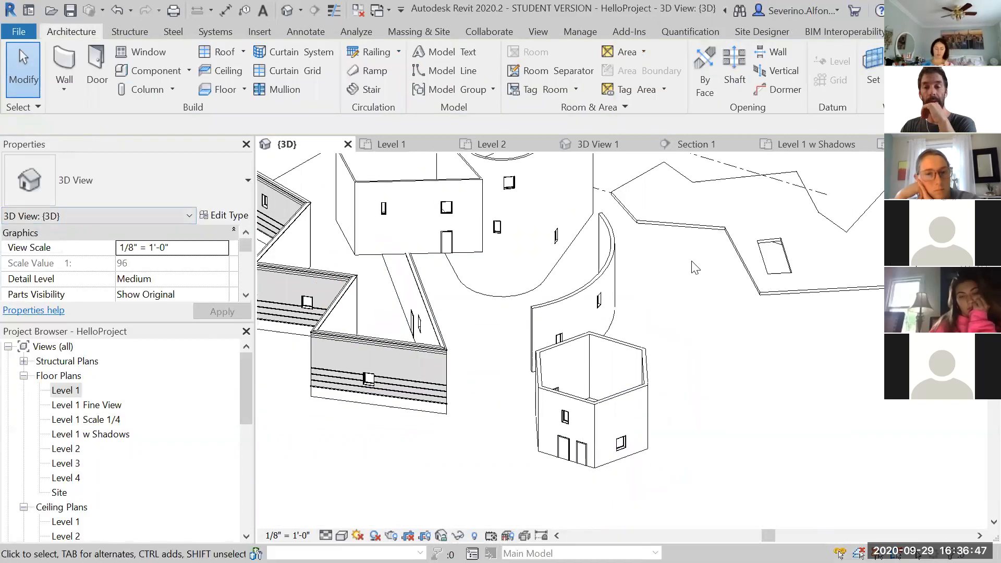
pyautogui.click(704, 229)
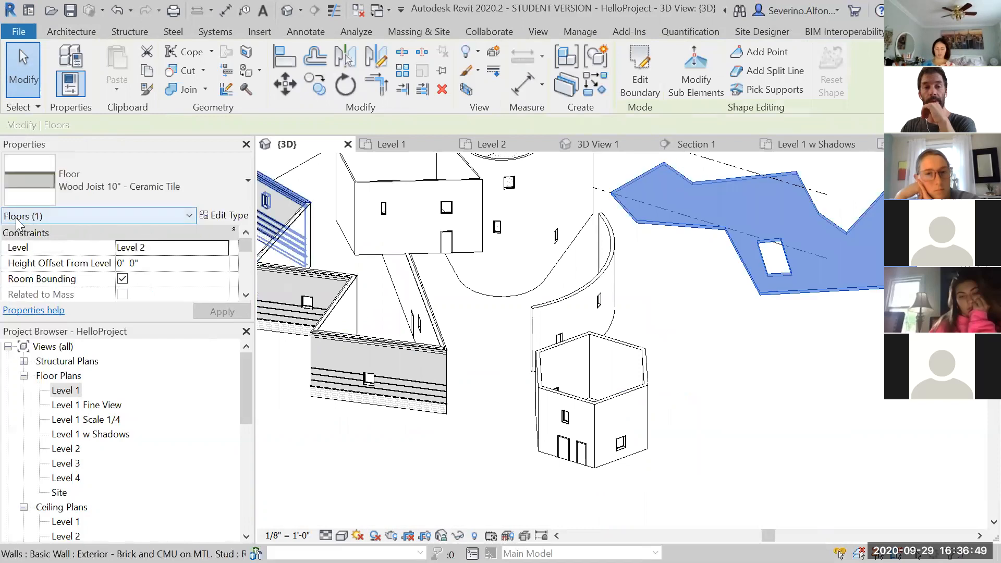
pyautogui.click(762, 383)
pyautogui.keyDown('shift'); pyautogui.moveTo(720, 375); pyautogui.dragTo(728, 421, button='middle'); pyautogui.keyUp('shift')
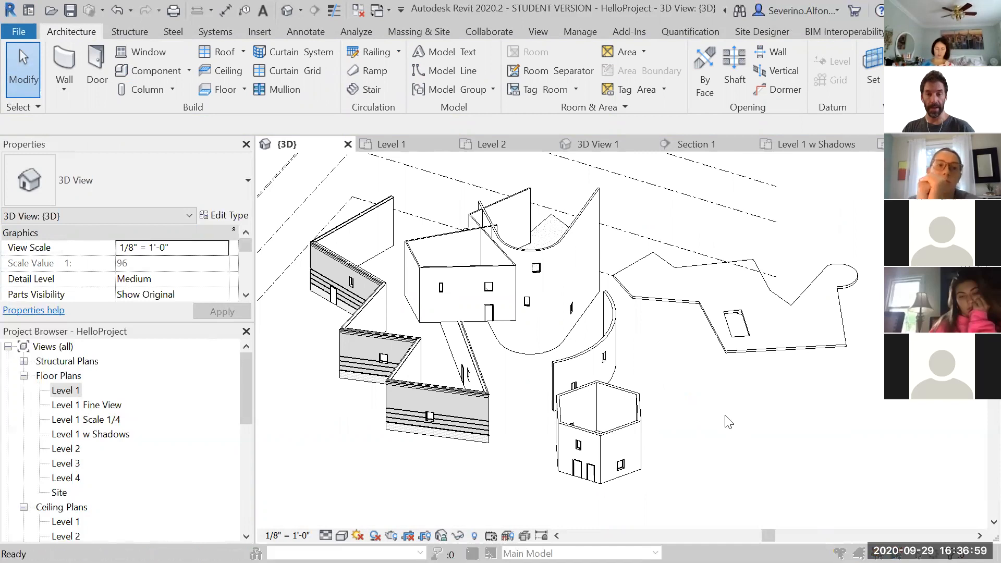
# Hide the Walls category in the 3D view through Visibility/Graphic Overrides
pyautogui.press('v')
pyautogui.press('g')
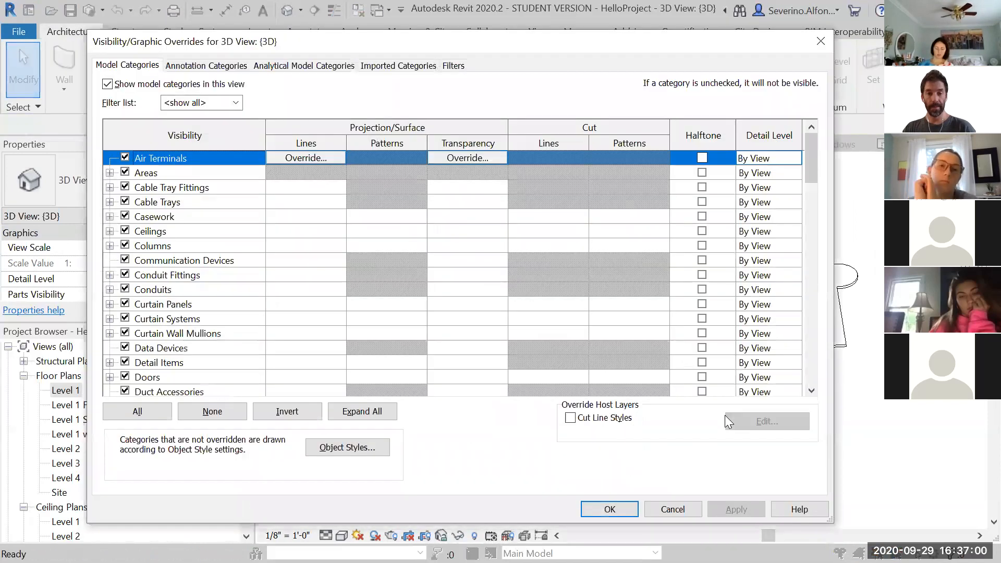
pyautogui.click(174, 290)
pyautogui.press('w')
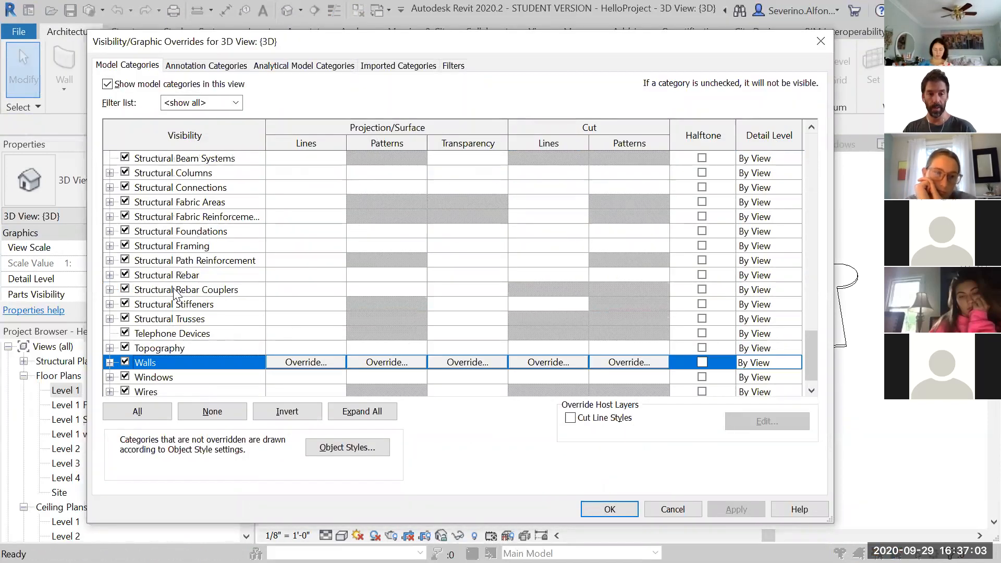
pyautogui.click(124, 362)
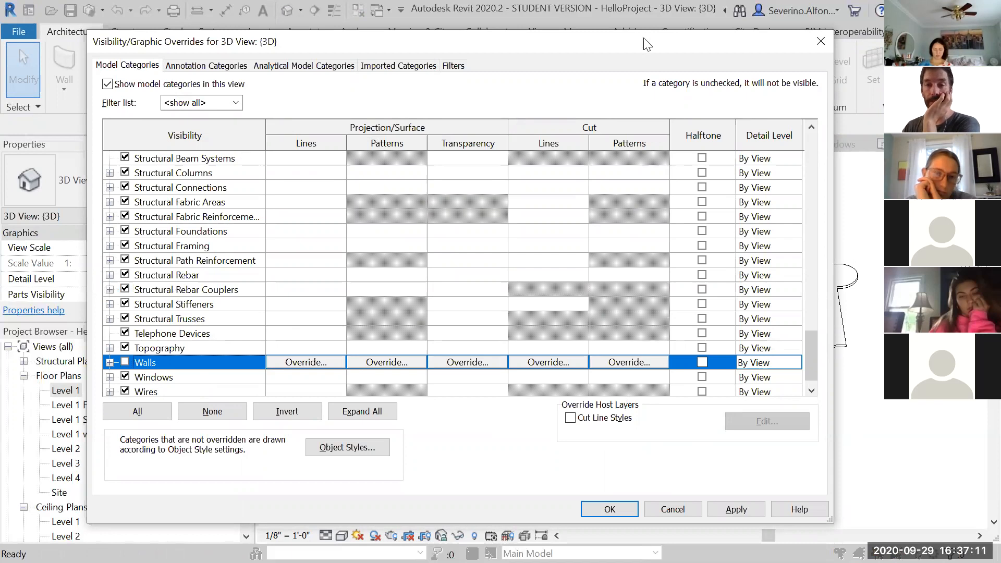
pyautogui.moveTo(647, 45); pyautogui.dragTo(582, 17)
pyautogui.click(568, 500)
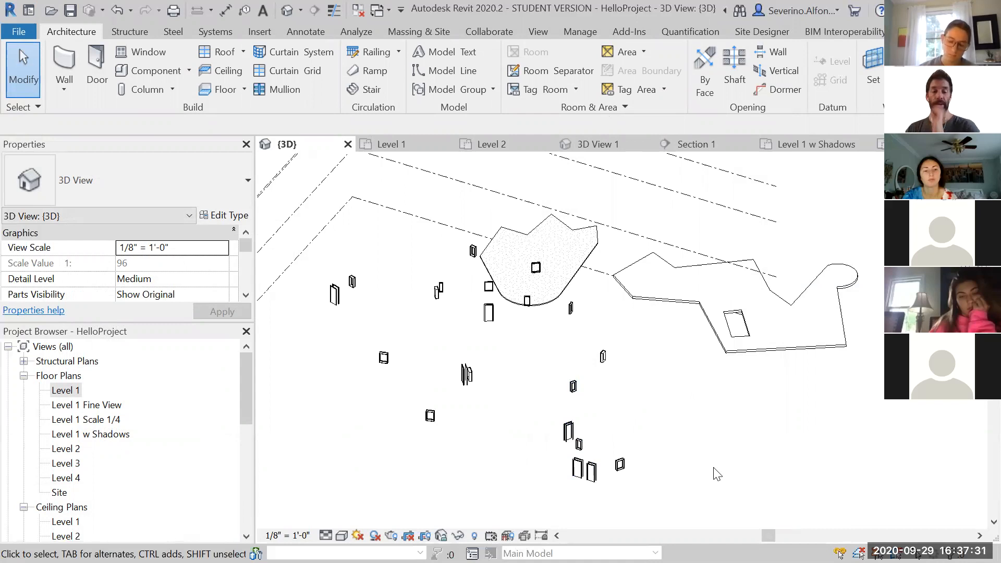
# Turn the Walls category visibility back on in the 3D view's Visibility/Graphic Overrides
pyautogui.keyDown('shift'); pyautogui.moveTo(709, 443); pyautogui.dragTo(751, 420, button='middle'); pyautogui.keyUp('shift')
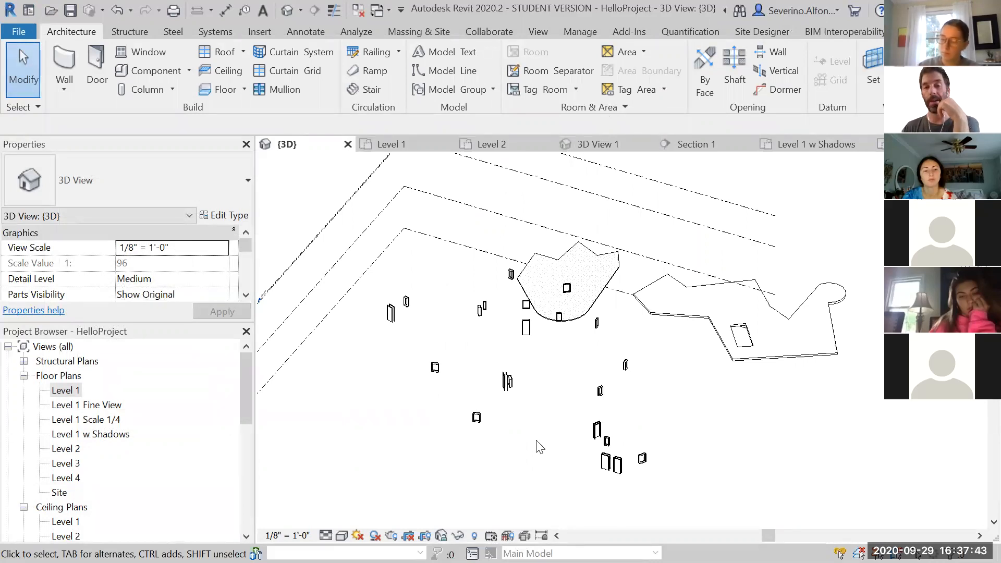
pyautogui.moveTo(782, 453); pyautogui.dragTo(760, 447, button='middle')
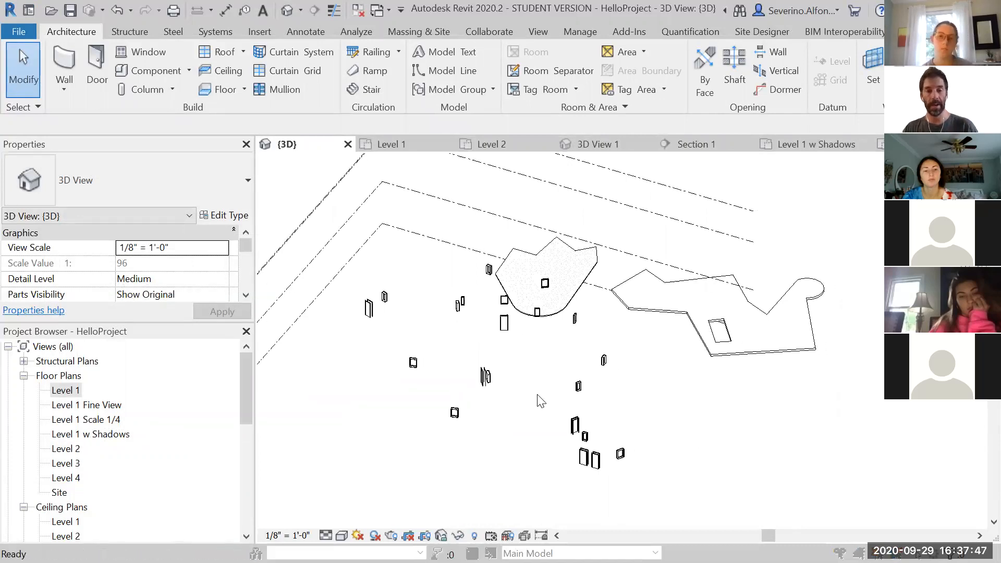
pyautogui.press('v')
pyautogui.press('g')
pyautogui.click(141, 260)
pyautogui.press('w')
pyautogui.press('space')
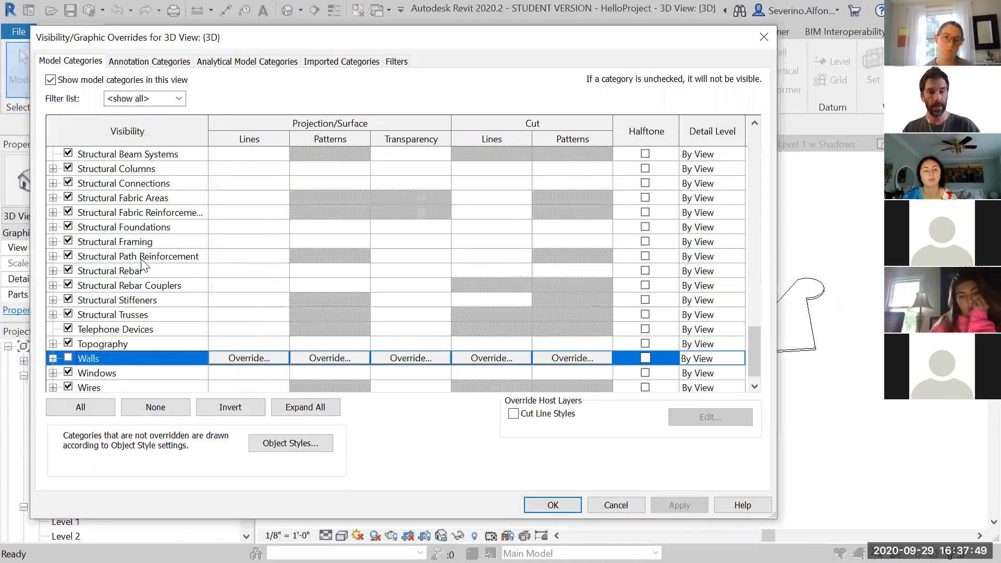
pyautogui.click(68, 357)
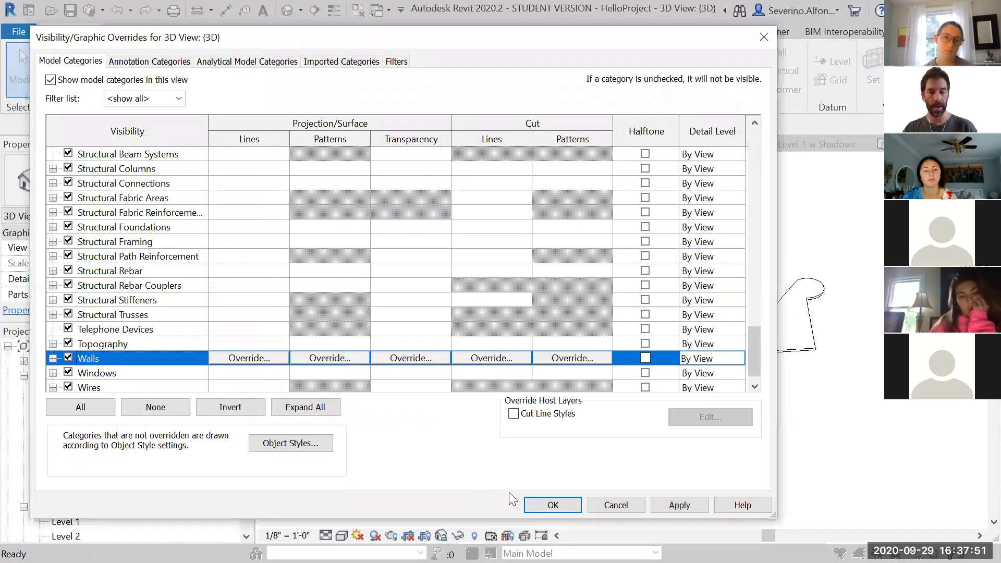
pyautogui.click(546, 506)
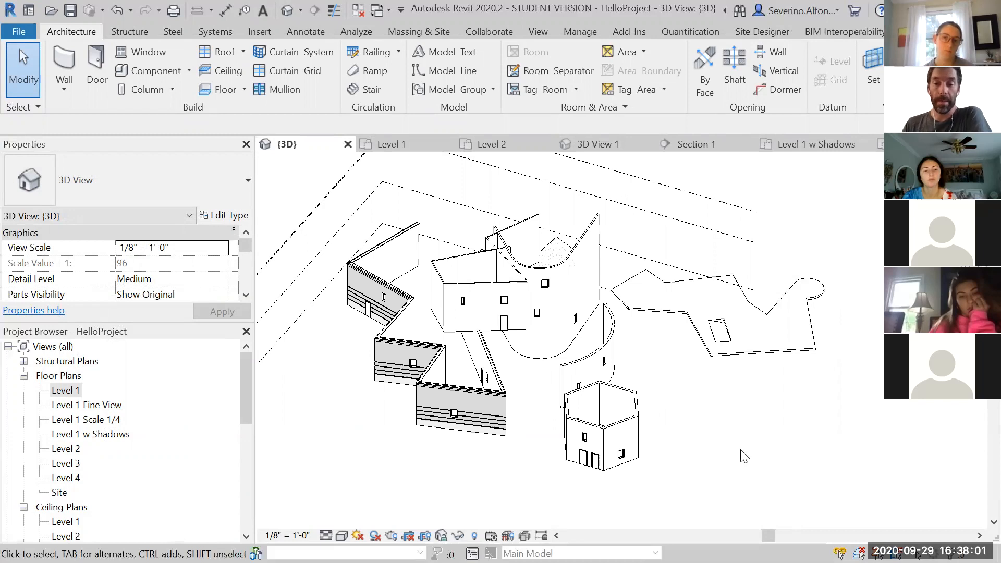
# Try hiding the flat generic wall beside the curved wall as an element in the view, then undo it
pyautogui.click(592, 233)
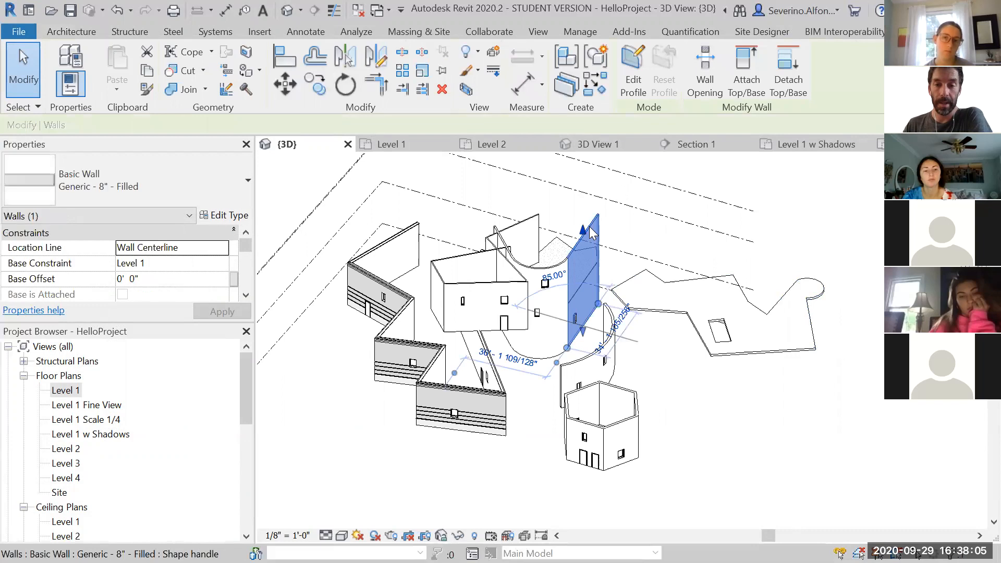
pyautogui.rightClick(592, 233)
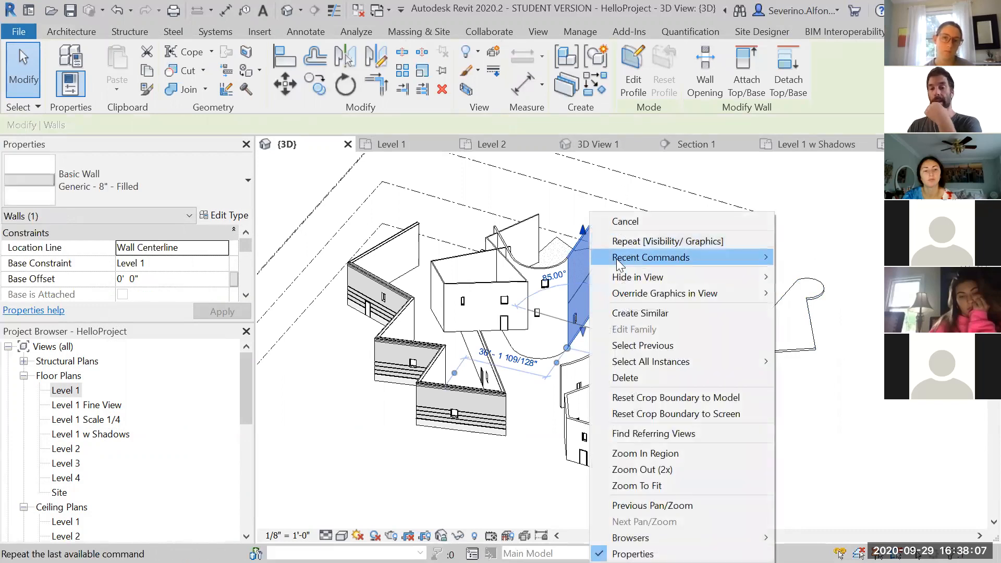
pyautogui.moveTo(680, 278)
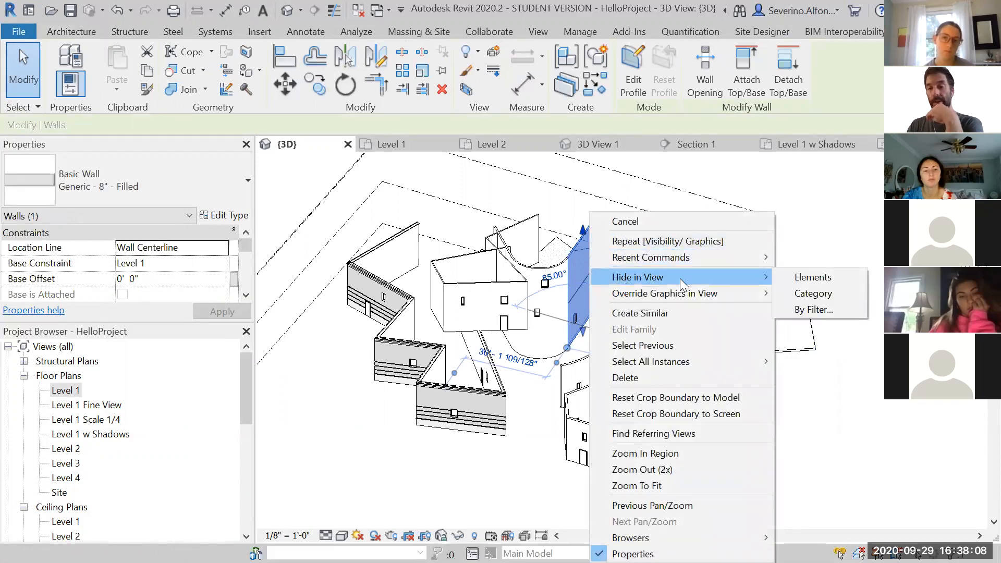
pyautogui.click(802, 283)
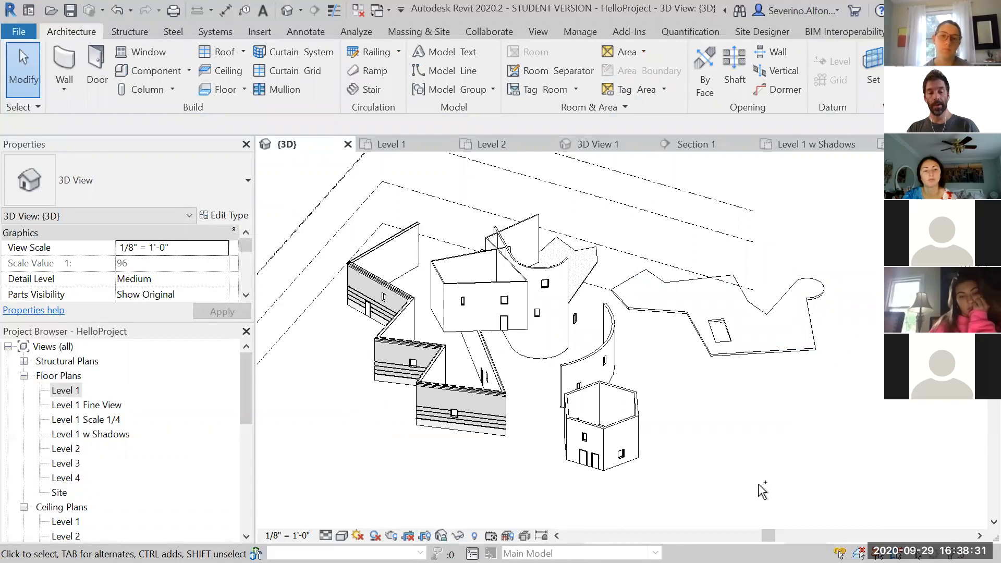
pyautogui.hotkey('ctrl', 's')
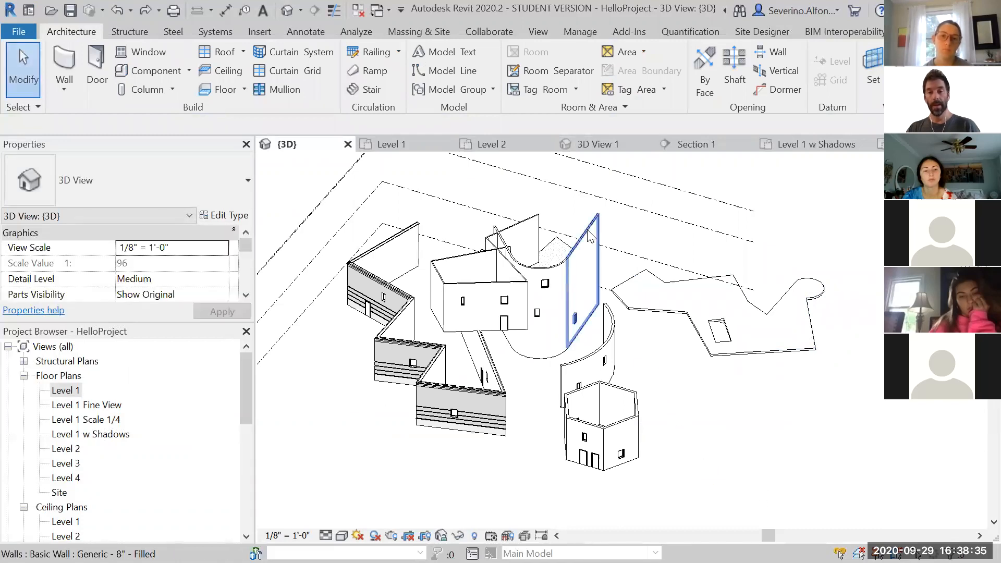
# Hide the whole category of the selected generic wall in the 3D view
pyautogui.click(590, 236)
pyautogui.rightClick(590, 236)
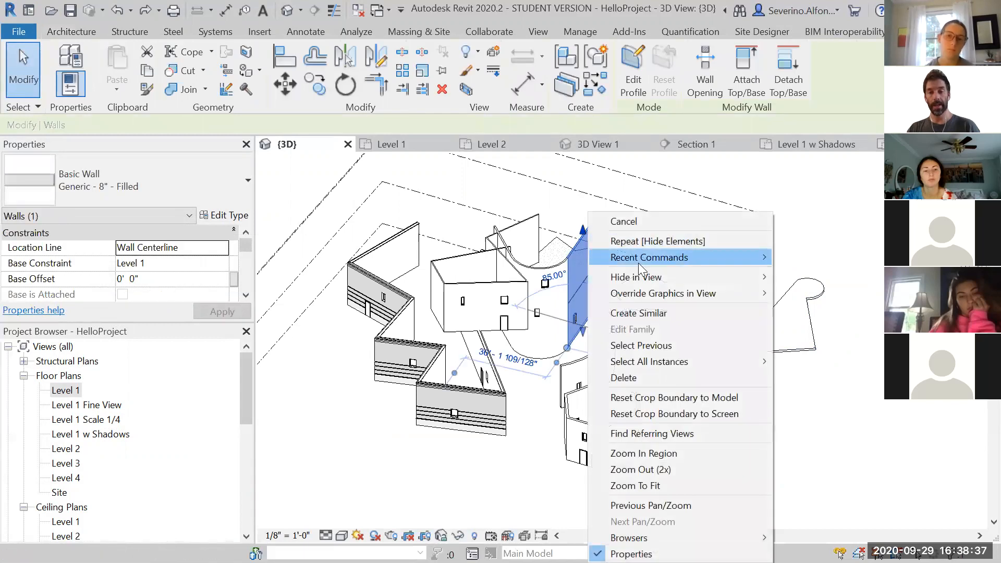
pyautogui.moveTo(637, 287)
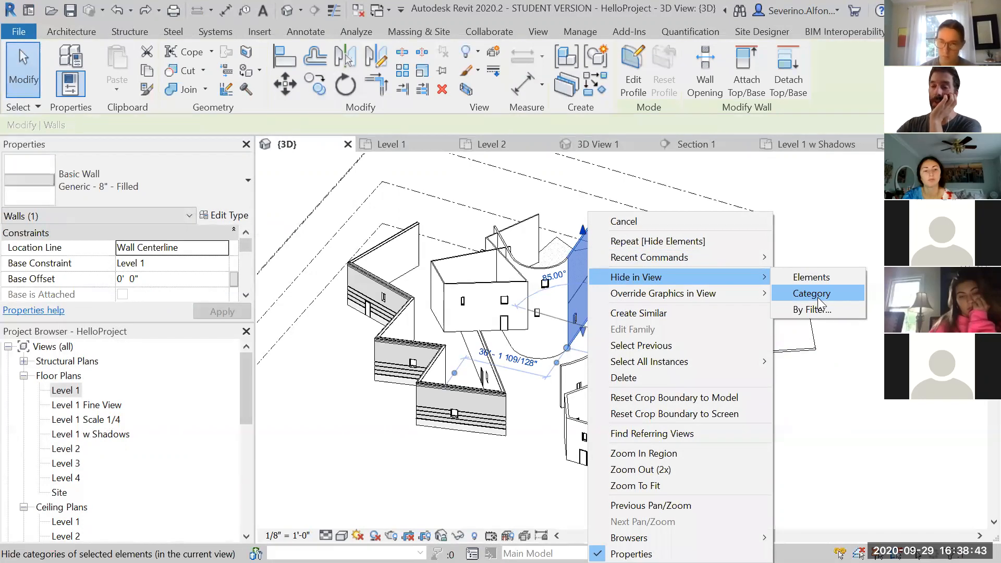
pyautogui.click(817, 298)
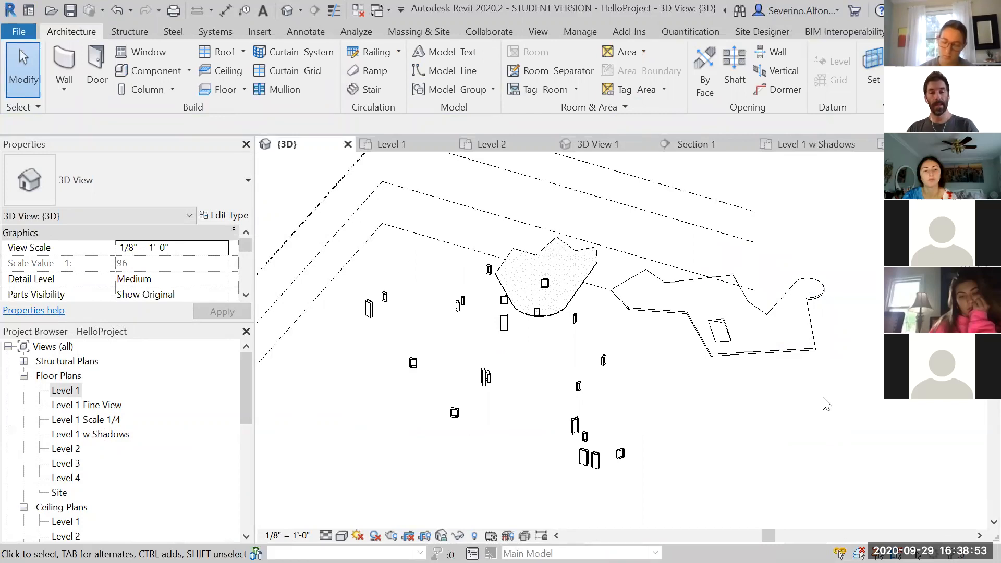
# Re-enable the Walls category in Visibility/Graphic Overrides for the 3D view
pyautogui.press('v')
pyautogui.press('v')
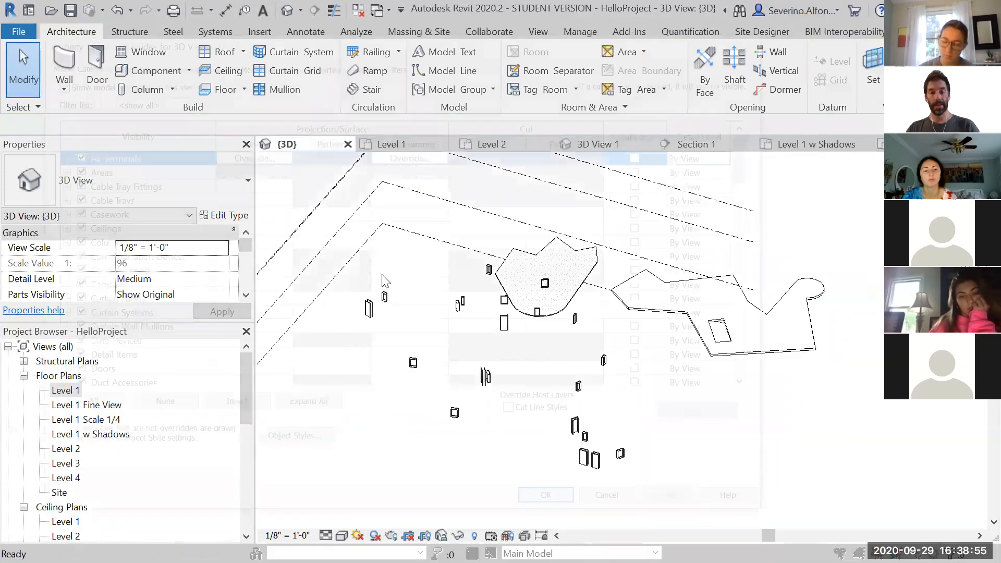
pyautogui.click(175, 217)
pyautogui.press('w')
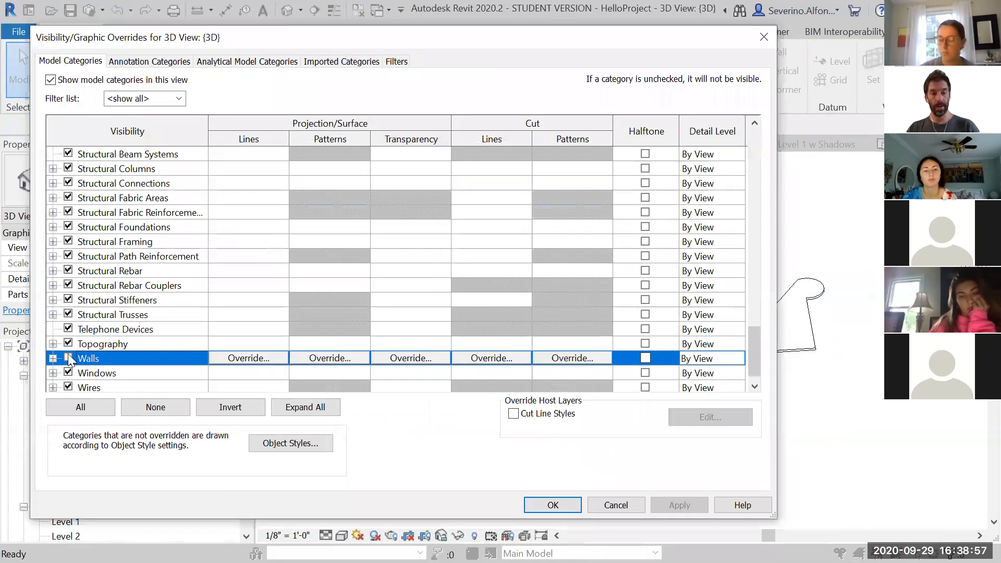
pyautogui.click(69, 358)
pyautogui.click(569, 502)
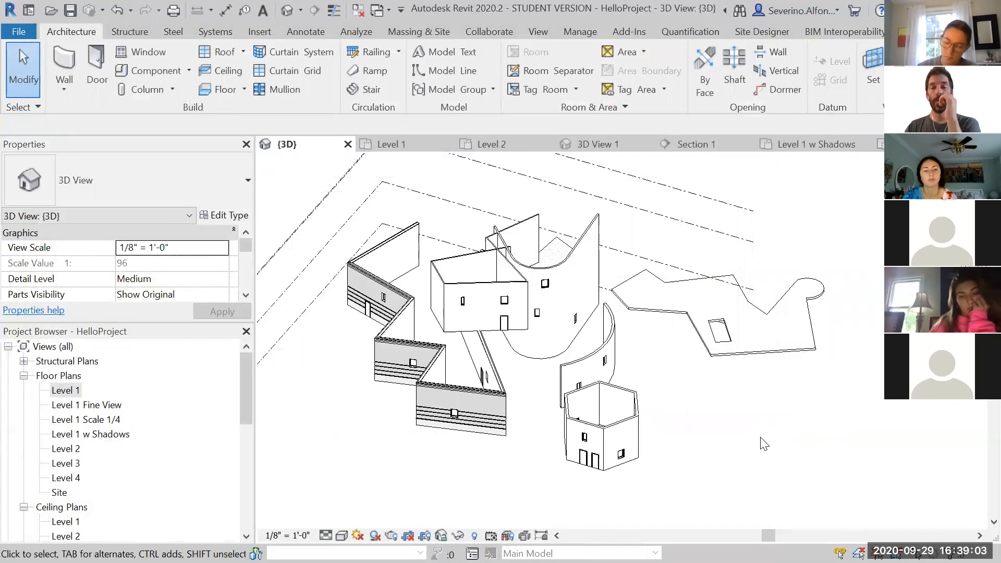
# Temporarily hide the flat generic wall, then reset the temporary hide/isolate
pyautogui.moveTo(764, 443); pyautogui.dragTo(754, 446, button='middle')
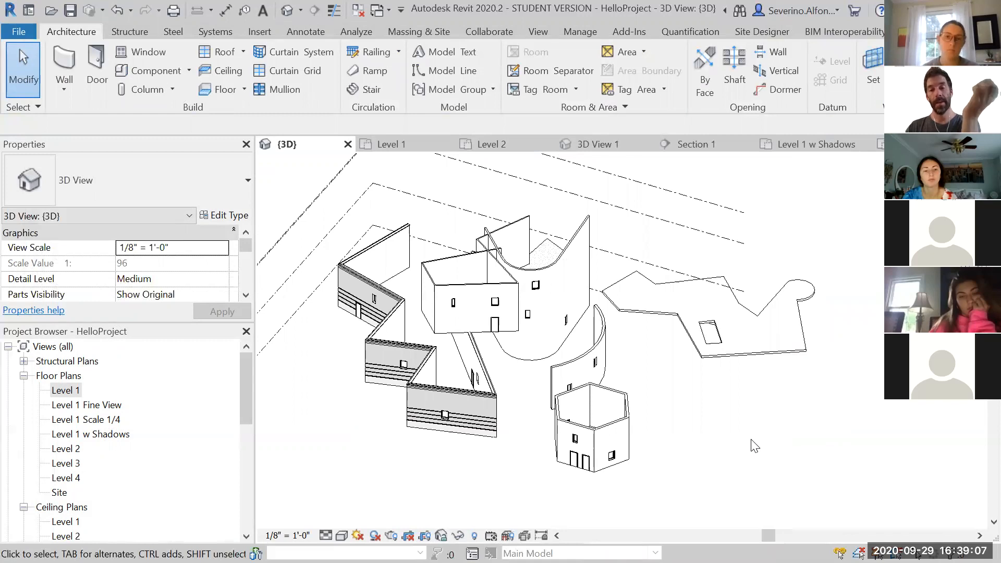
pyautogui.click(580, 229)
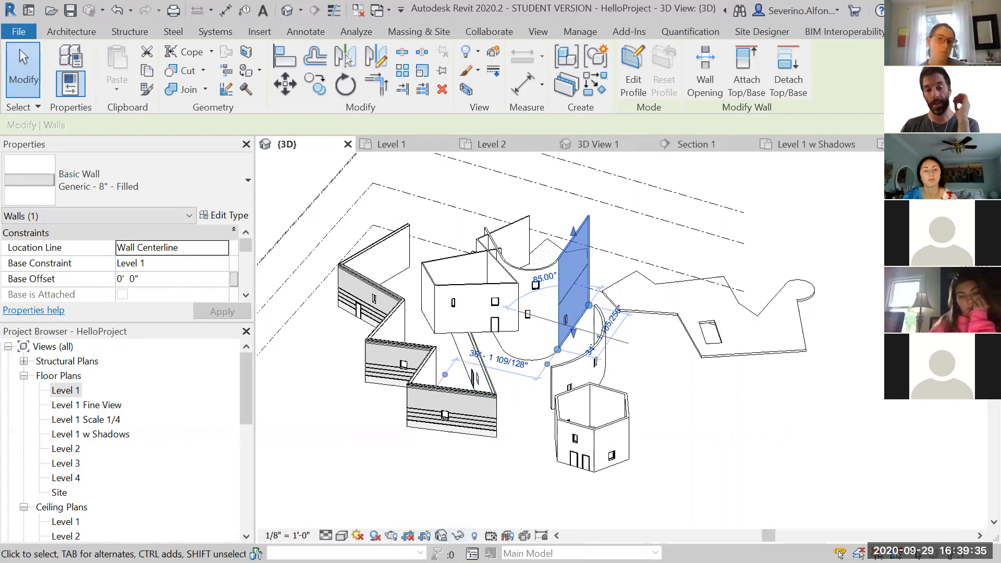
pyautogui.click(458, 535)
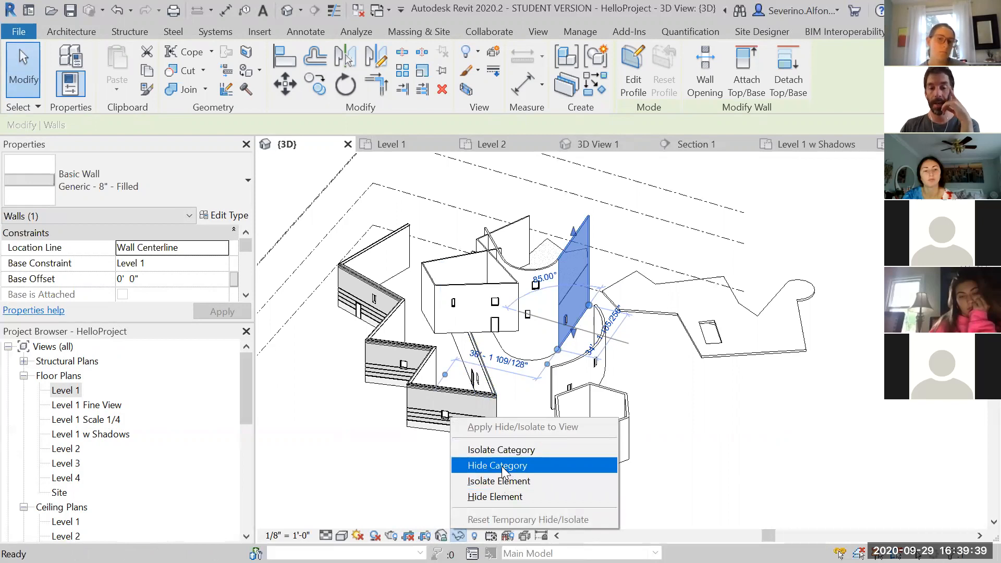
pyautogui.click(502, 497)
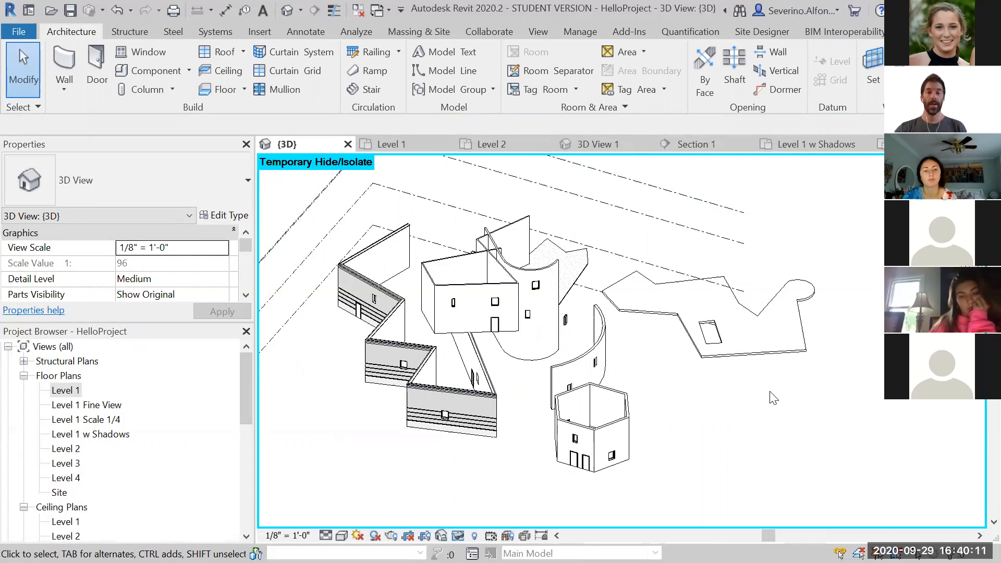
pyautogui.click(458, 536)
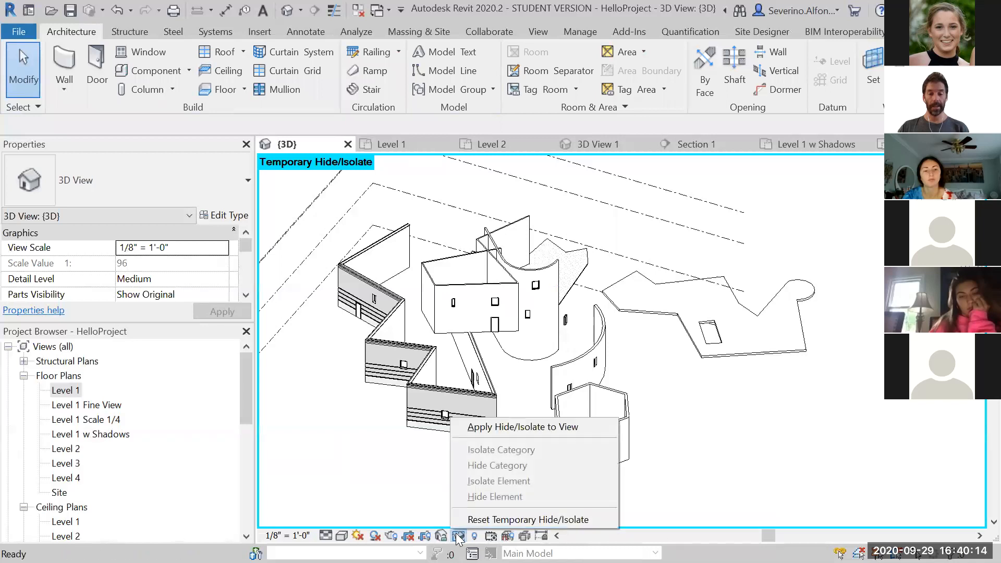
pyautogui.click(488, 519)
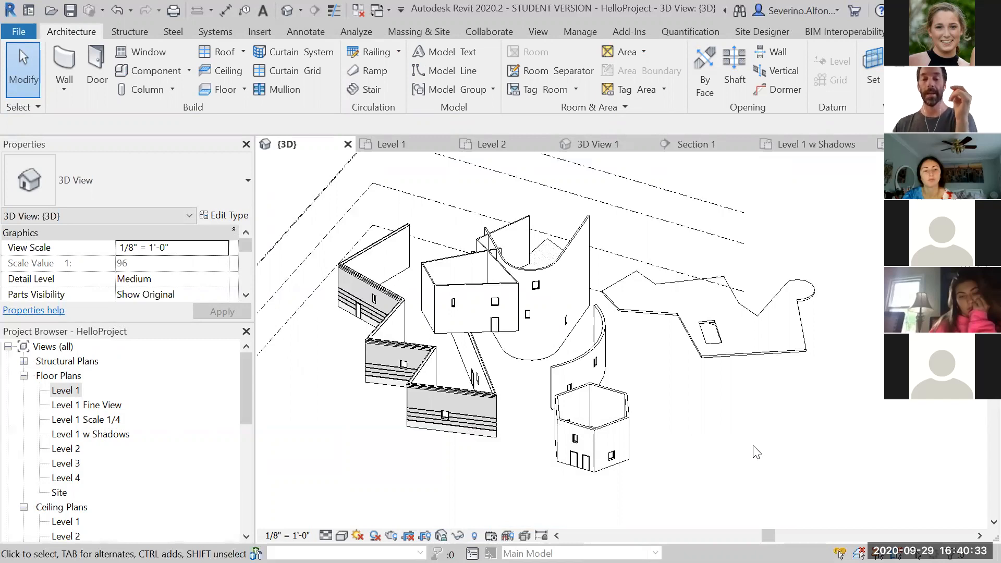
# Temporarily hide the category of the selected flat generic wall, then reset the temporary hide/isolate
pyautogui.click(538, 336)
pyautogui.click(458, 535)
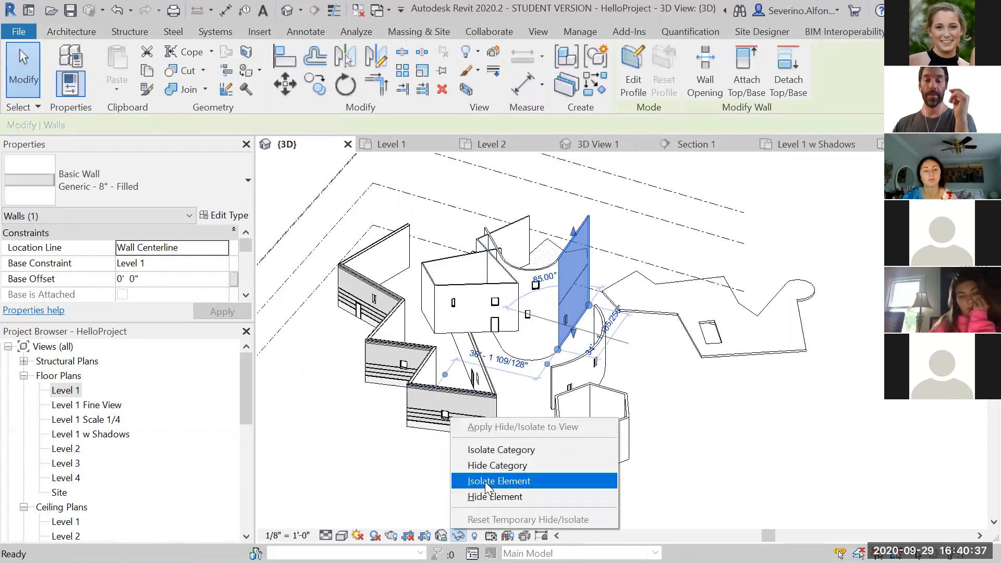
pyautogui.click(518, 465)
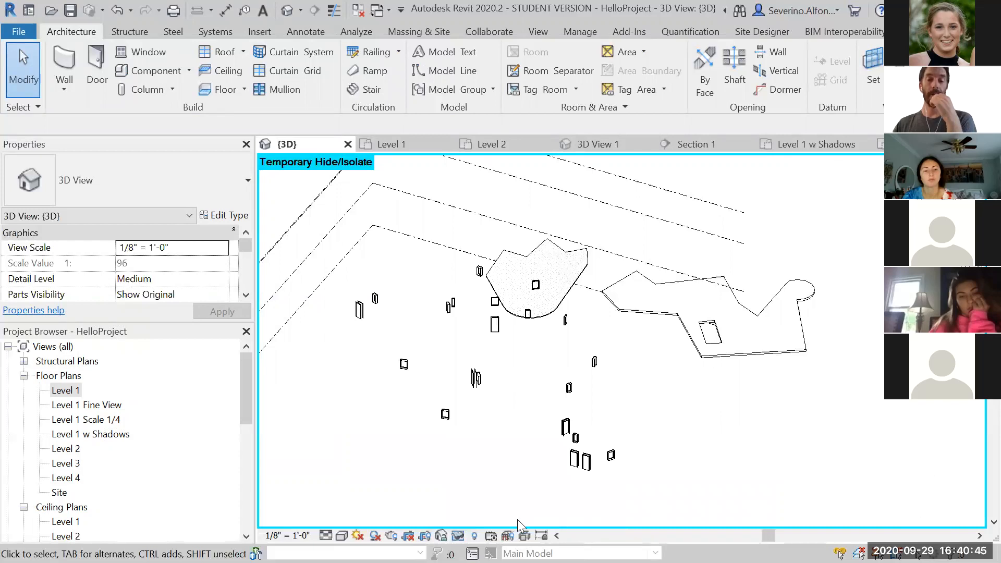
pyautogui.click(458, 535)
pyautogui.click(484, 519)
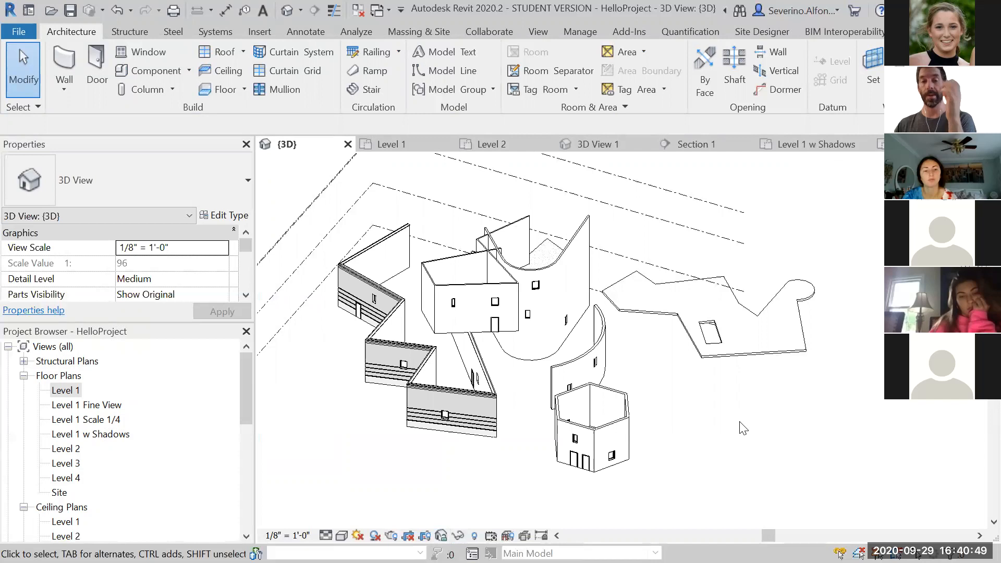
# Temporarily isolate the flat generic wall element, orbit around it, then reset the temporary hide/isolate
pyautogui.click(579, 244)
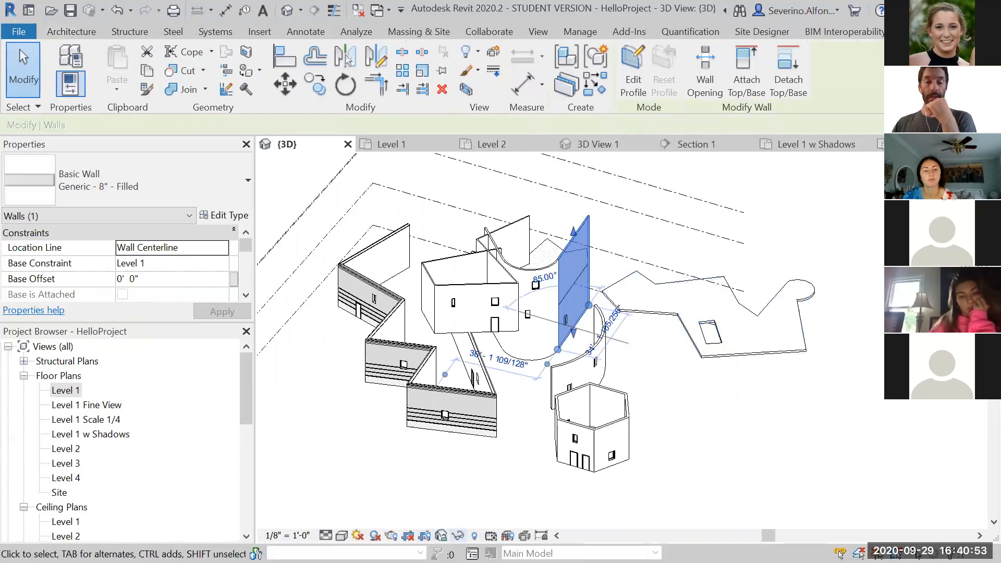
pyautogui.click(457, 535)
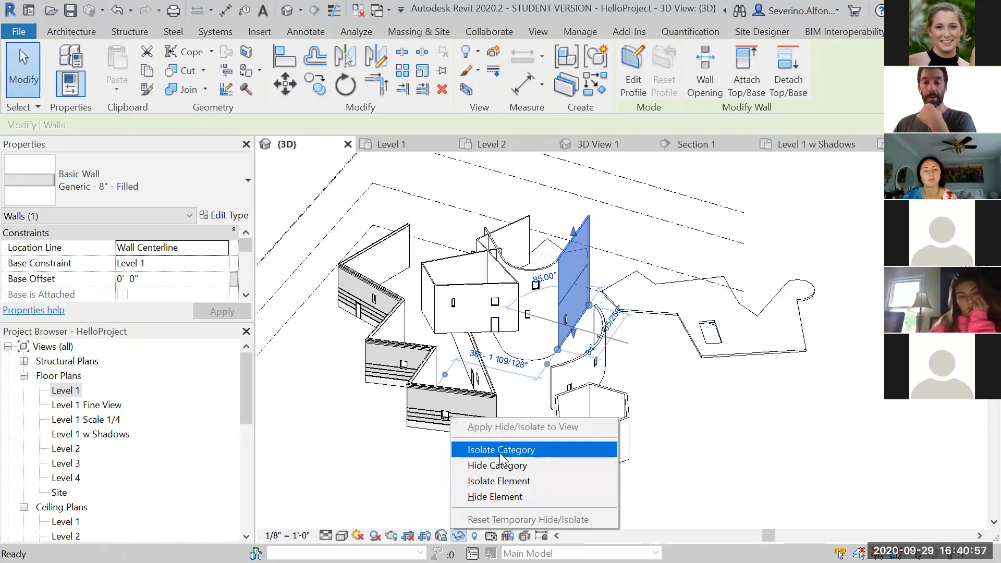
pyautogui.click(491, 481)
pyautogui.click(695, 465)
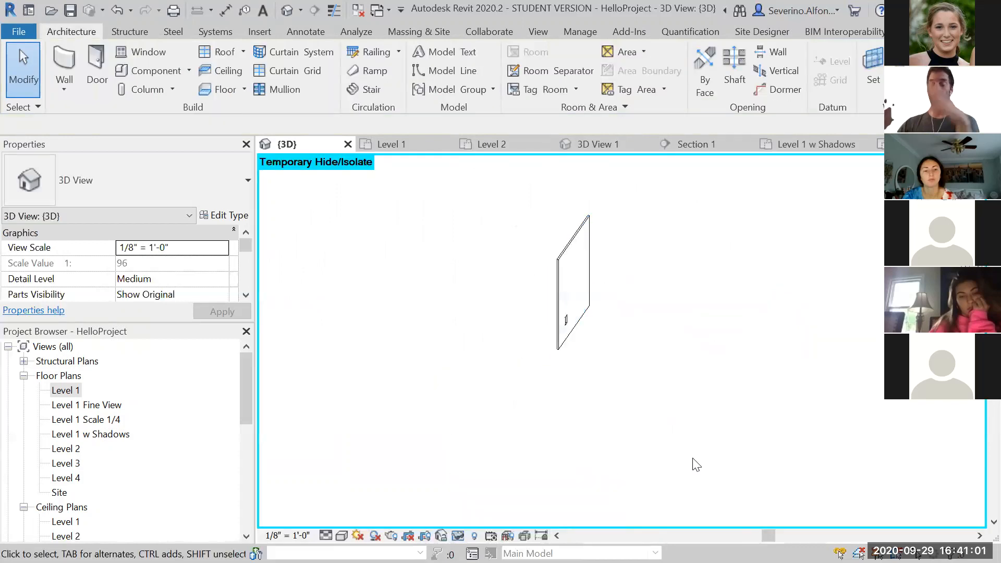
pyautogui.keyDown('shift'); pyautogui.moveTo(597, 313); pyautogui.dragTo(469, 513, button='middle'); pyautogui.keyUp('shift')
pyautogui.click(401, 238)
pyautogui.click(487, 299)
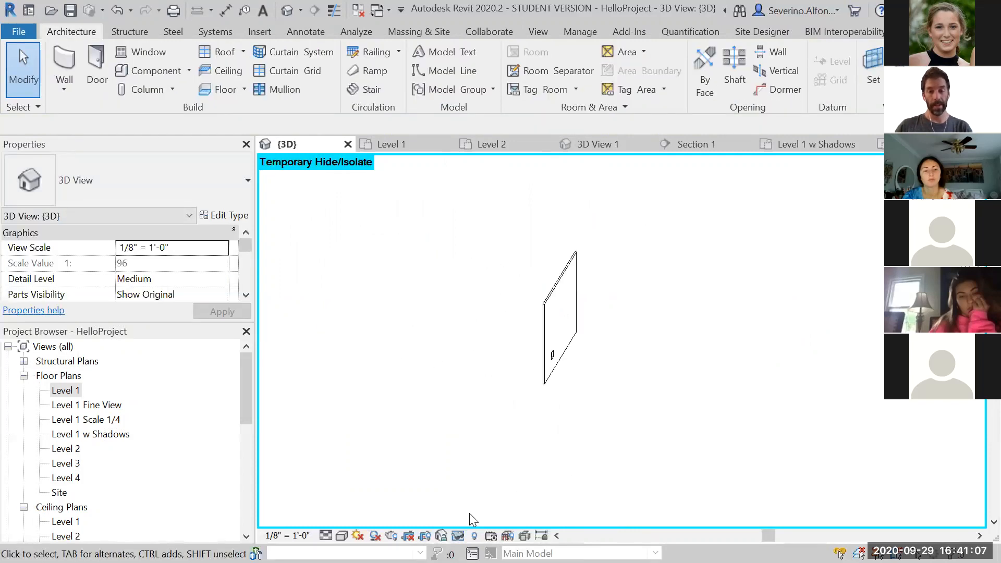
pyautogui.click(458, 536)
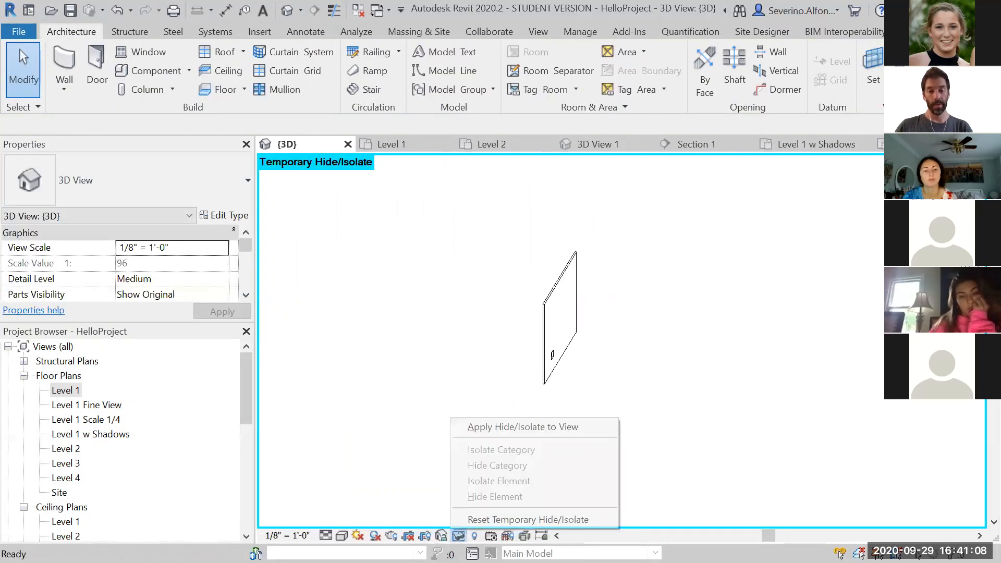
pyautogui.click(485, 521)
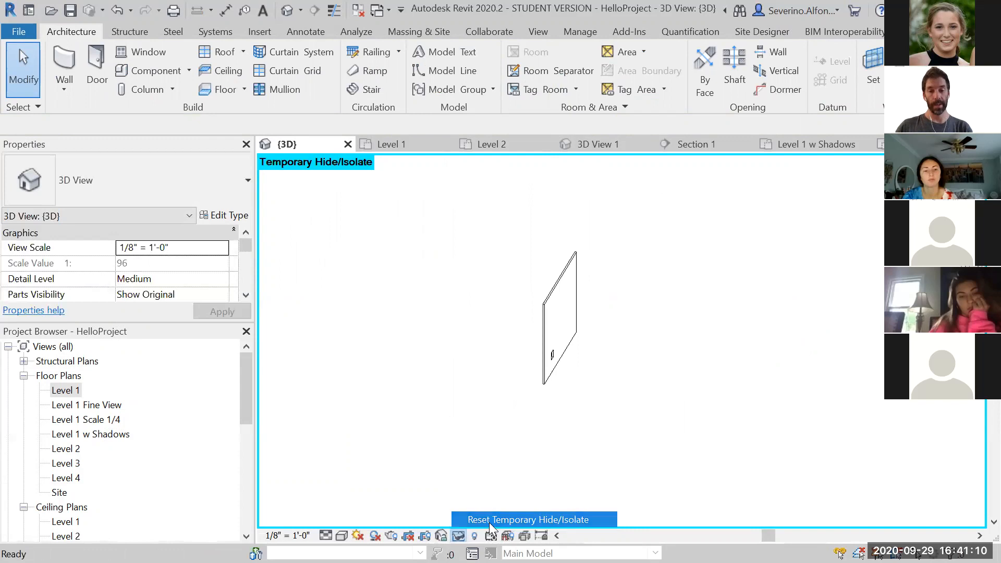
# Temporarily isolate the Walls category using the flat generic wall, then reset the temporary hide/isolate
pyautogui.click(554, 299)
pyautogui.click(458, 536)
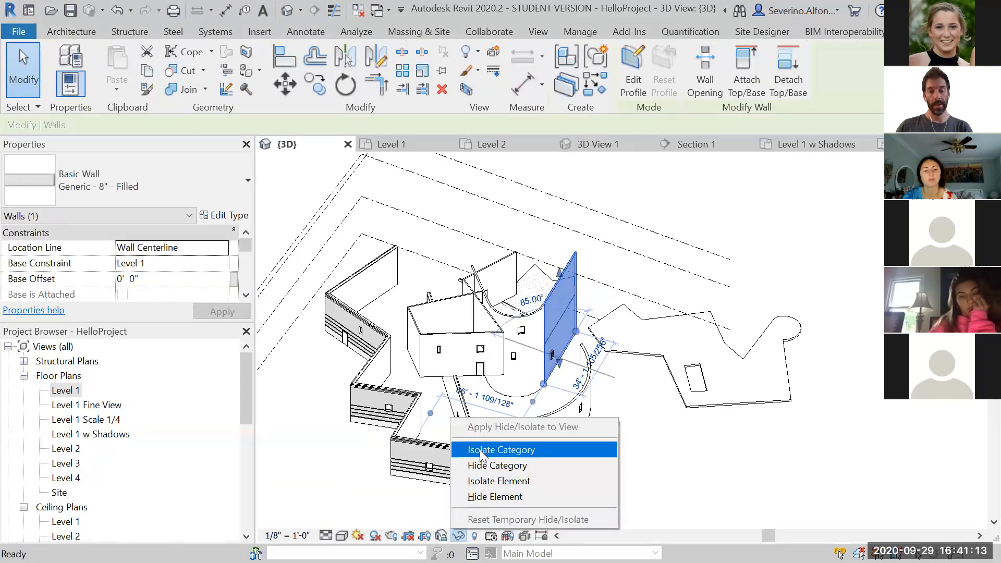
pyautogui.click(481, 450)
pyautogui.click(690, 395)
pyautogui.keyDown('shift'); pyautogui.moveTo(690, 396); pyautogui.dragTo(659, 431, button='middle'); pyautogui.keyUp('shift')
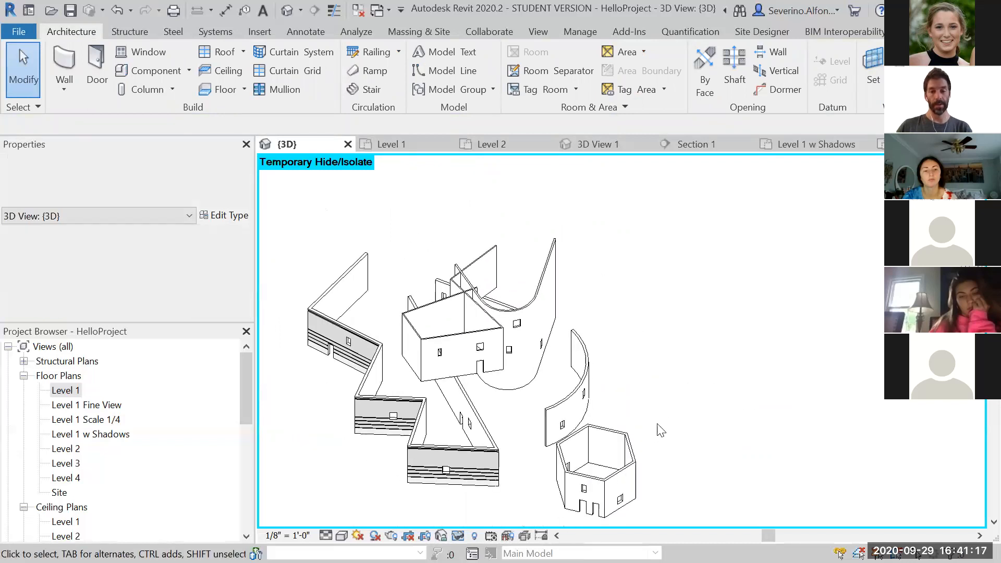
pyautogui.click(424, 535)
pyautogui.click(496, 521)
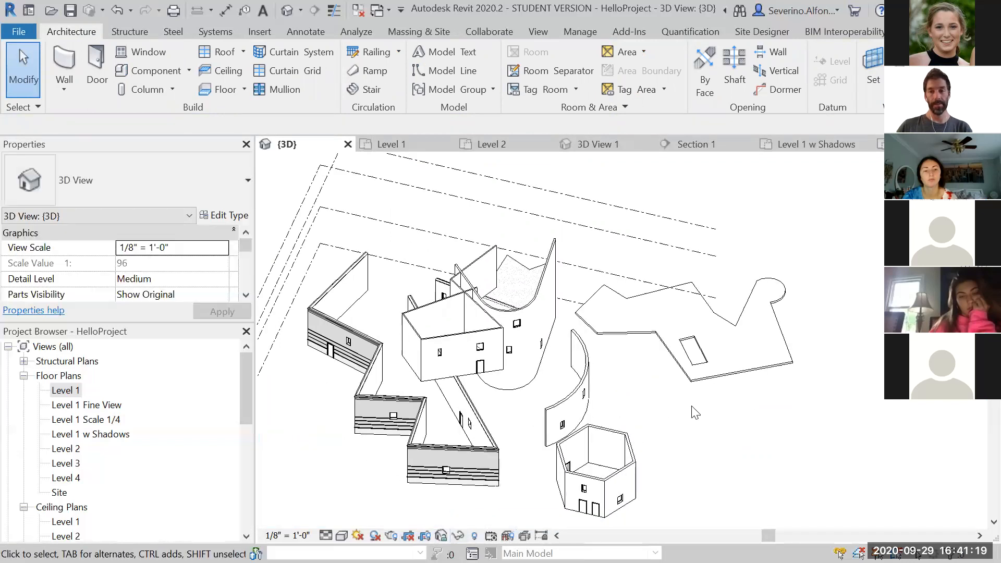
# Hide the flat generic wall beside the curved wall as an element in the 3D view
pyautogui.scroll(-2, 695, 412)
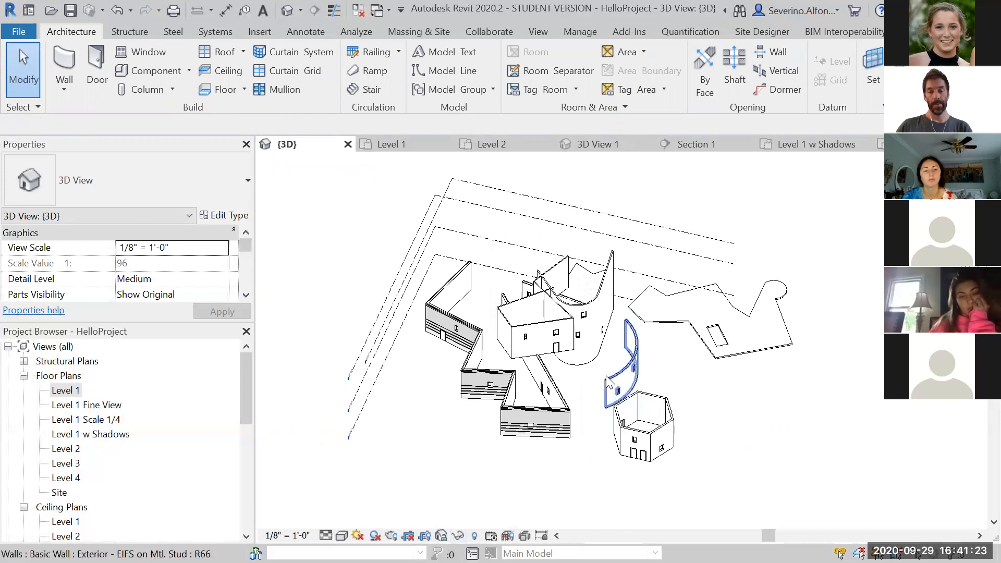
pyautogui.scroll(2, 767, 441)
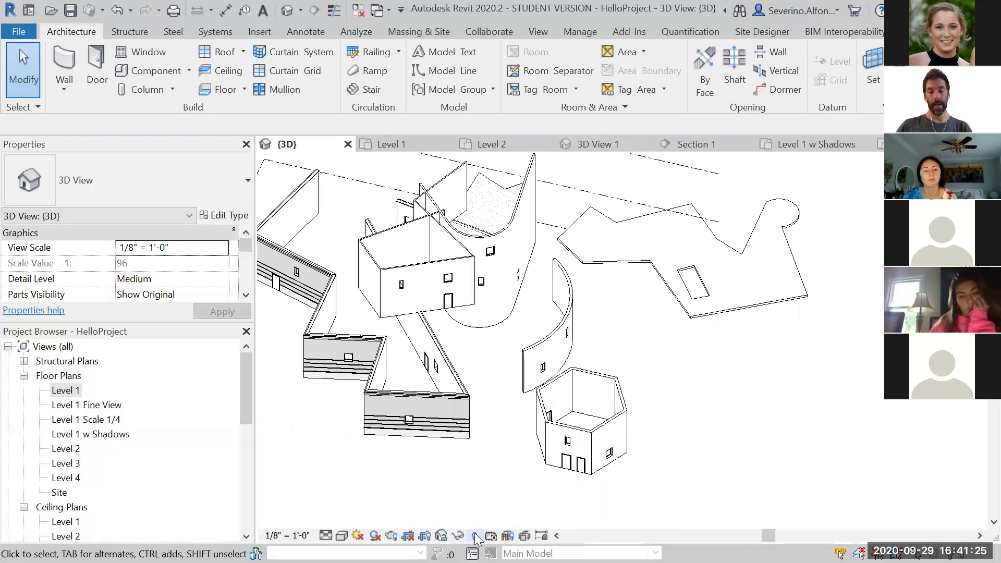
pyautogui.scroll(-1, 832, 413)
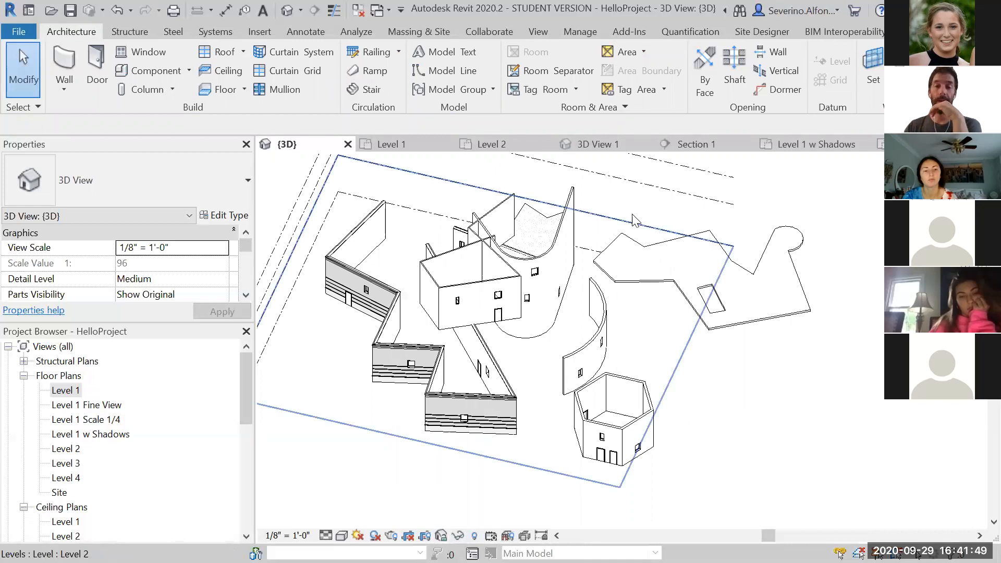
pyautogui.rightClick(573, 196)
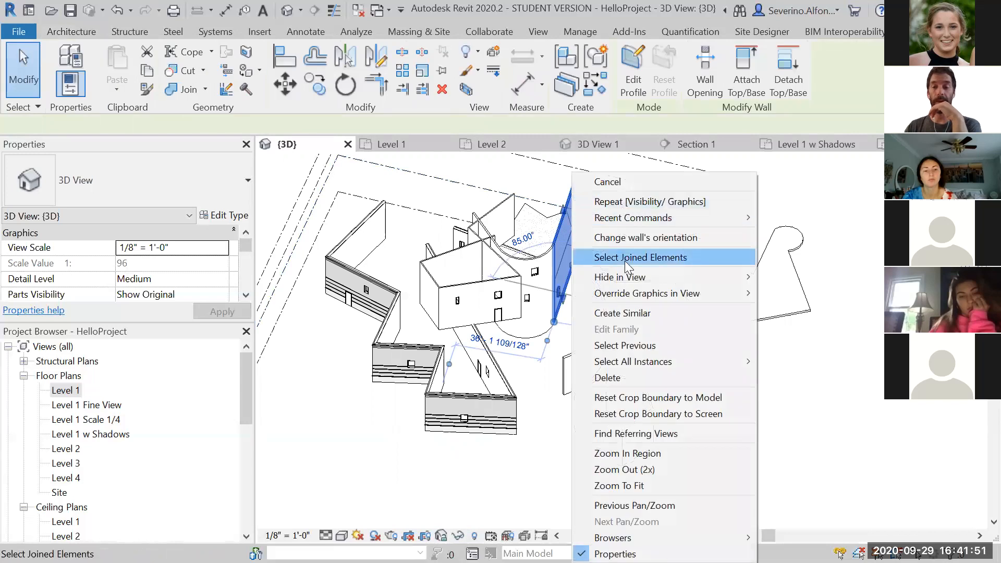
pyautogui.moveTo(668, 277)
pyautogui.click(803, 278)
# Turn on Reveal Hidden Elements, unhide the flat generic wall element, and exit reveal mode
pyautogui.keyDown('shift'); pyautogui.moveTo(791, 440); pyautogui.dragTo(751, 472, button='middle'); pyautogui.keyUp('shift')
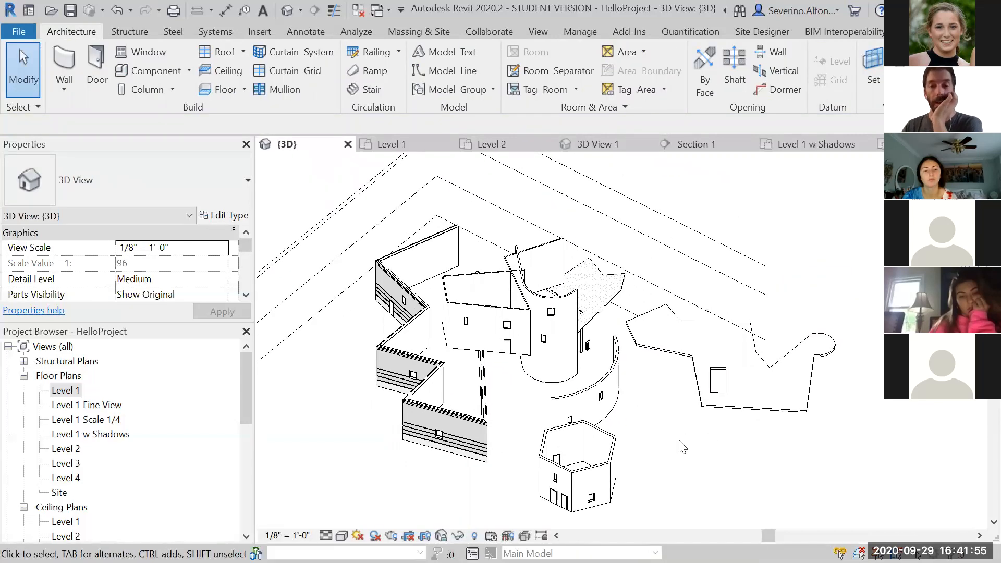
pyautogui.keyDown('shift'); pyautogui.moveTo(655, 408); pyautogui.dragTo(622, 317, button='middle'); pyautogui.keyUp('shift')
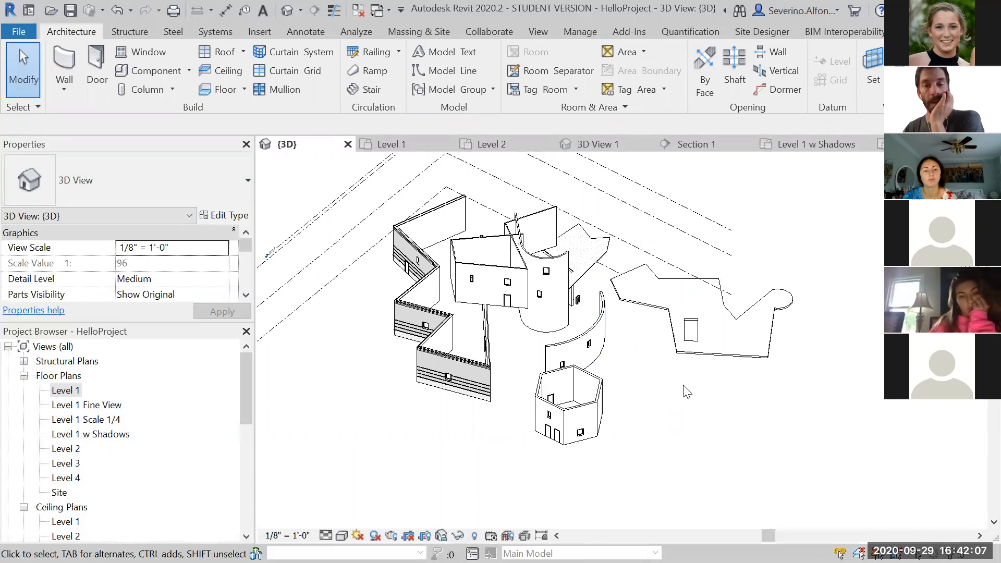
pyautogui.click(474, 536)
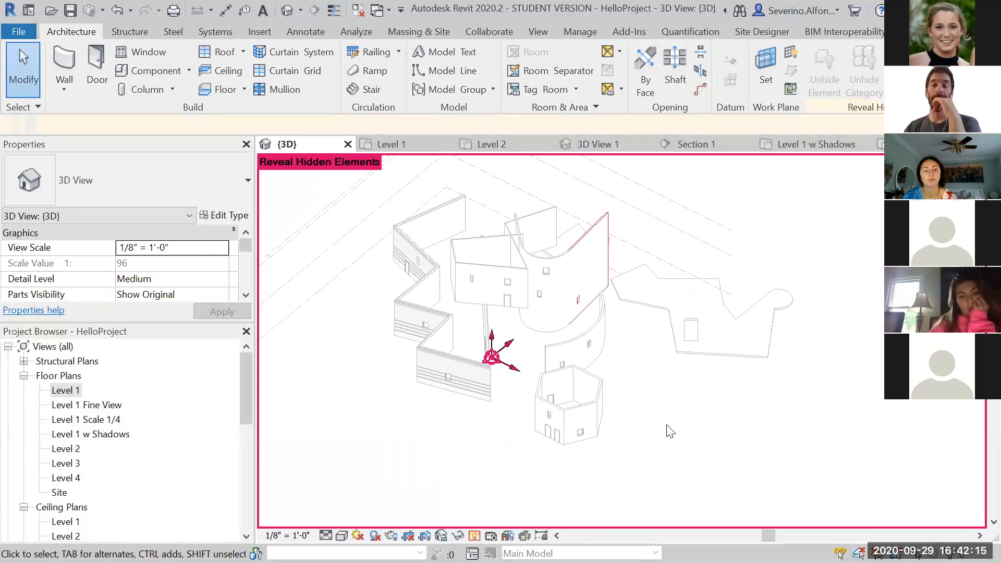
pyautogui.scroll(4, 584, 238)
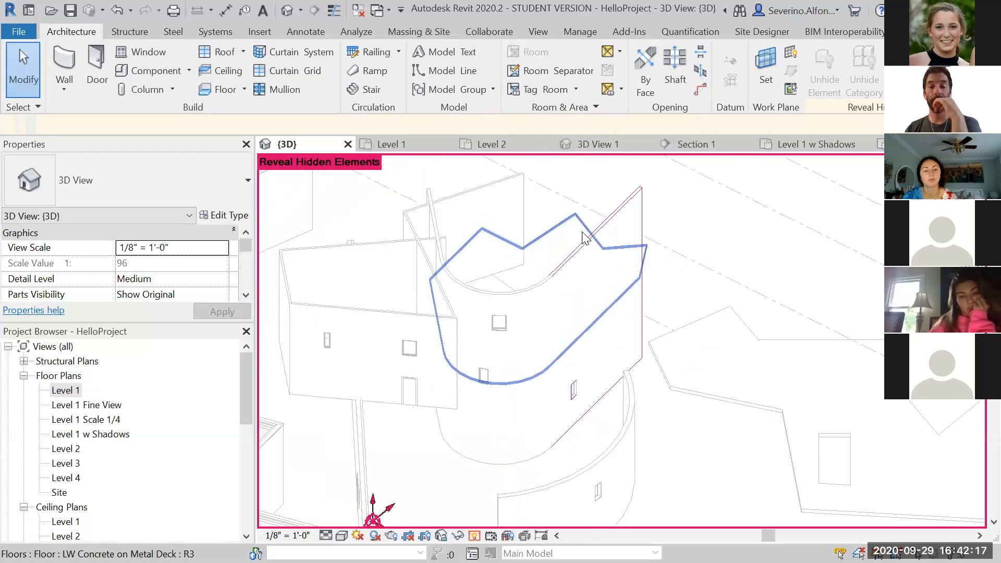
pyautogui.scroll(5, 662, 221)
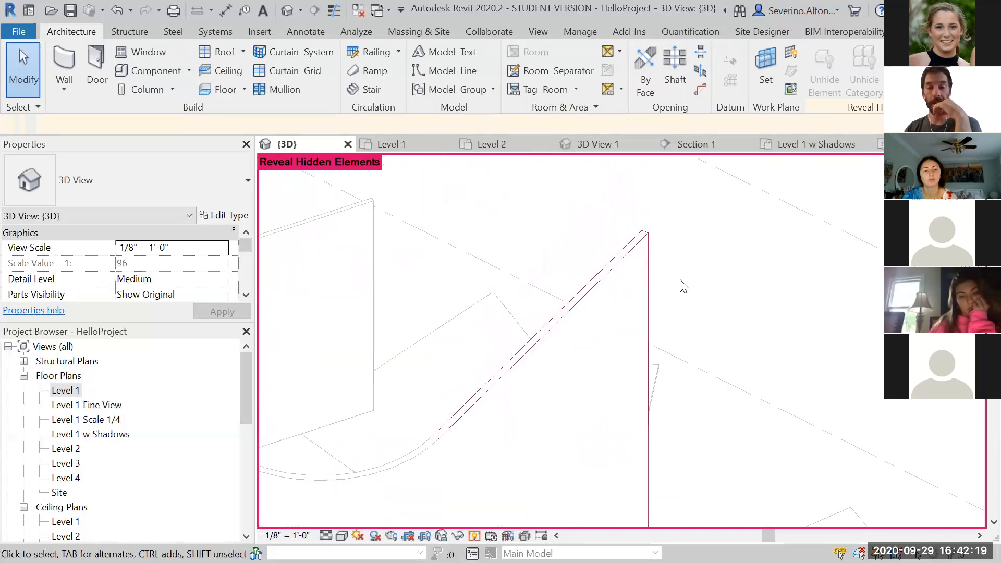
pyautogui.scroll(2, 684, 287)
pyautogui.scroll(-6, 680, 277)
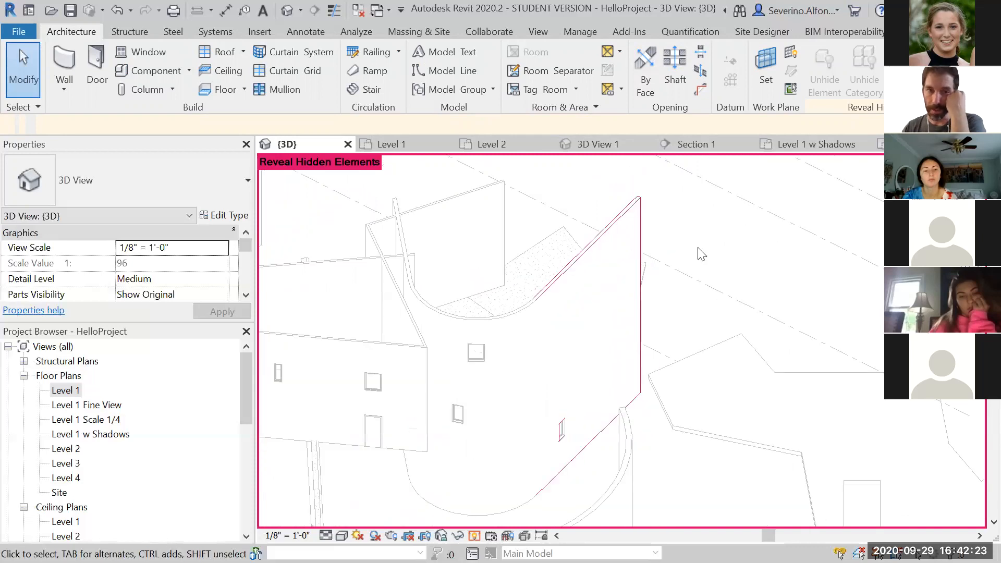
pyautogui.click(622, 218)
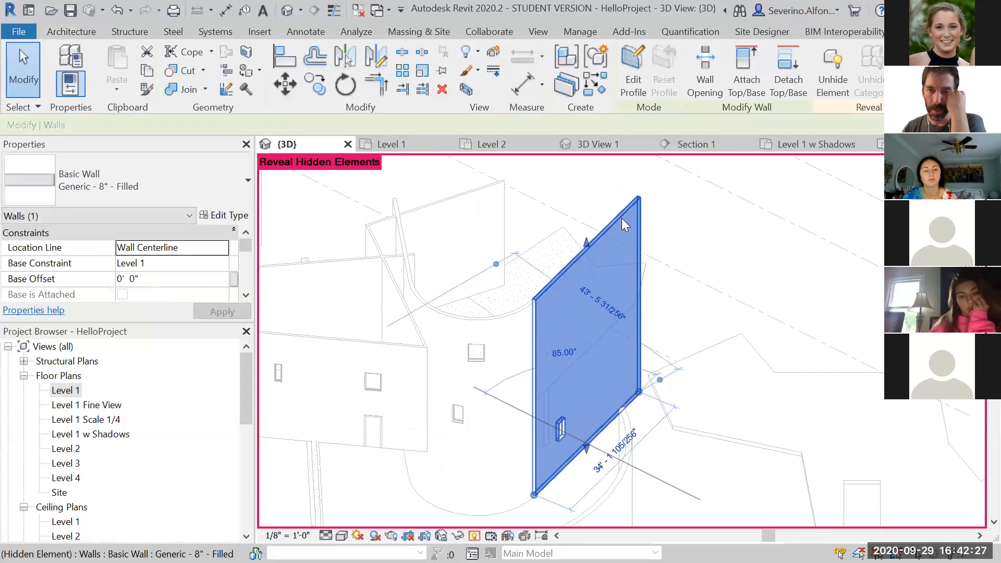
pyautogui.rightClick(623, 219)
pyautogui.moveTo(785, 278)
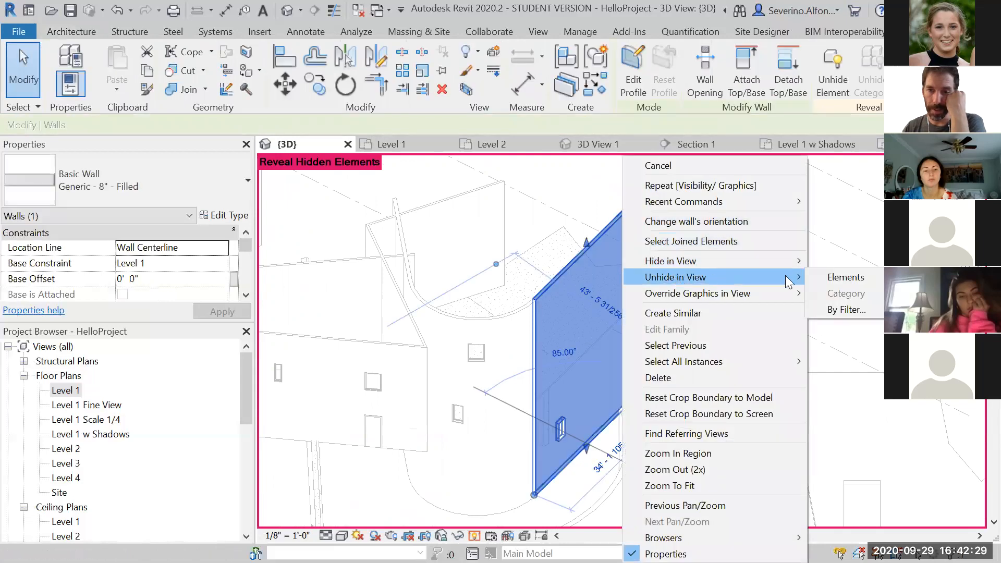
pyautogui.click(850, 276)
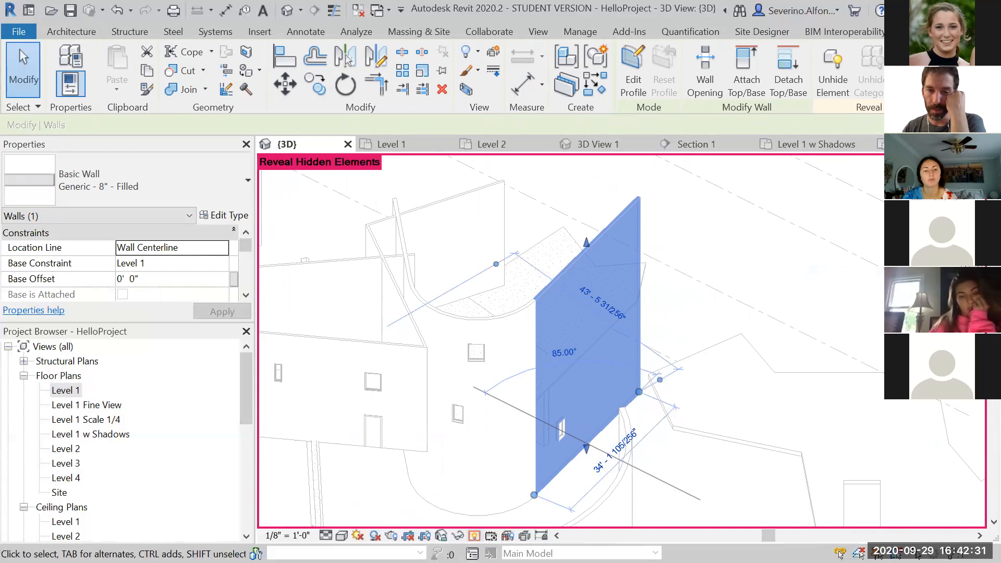
pyautogui.click(474, 536)
# Turn off the Doors category in Visibility/Graphic Overrides for the 3D view
pyautogui.scroll(-5, 718, 349)
pyautogui.moveTo(663, 400); pyautogui.dragTo(576, 368, button='middle')
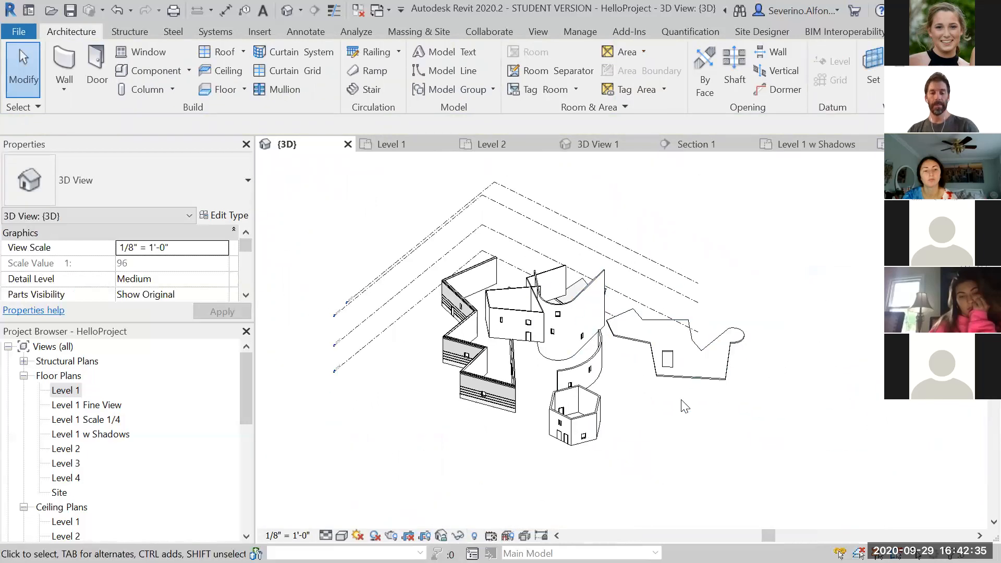
pyautogui.press('v')
pyautogui.press('v')
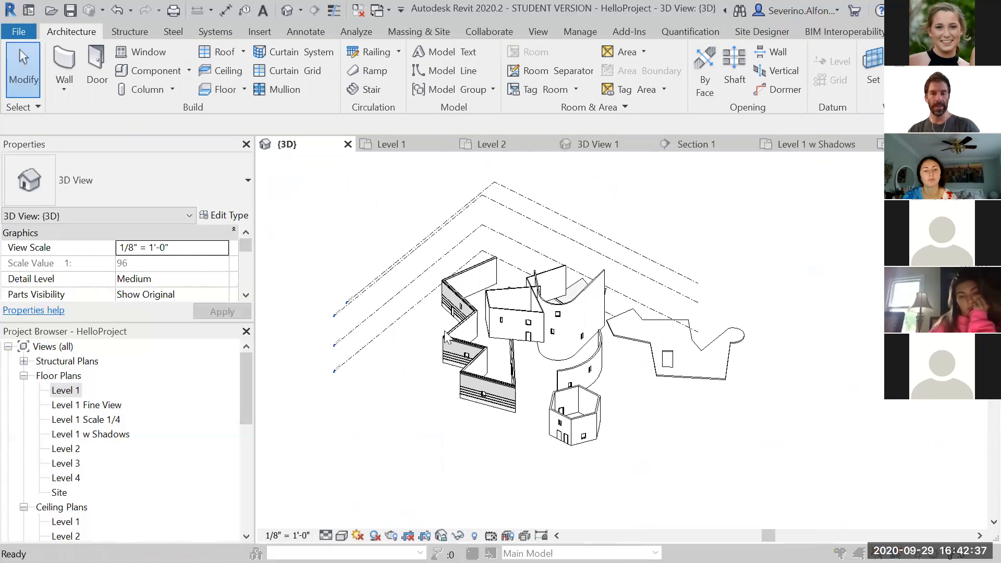
pyautogui.click(136, 255)
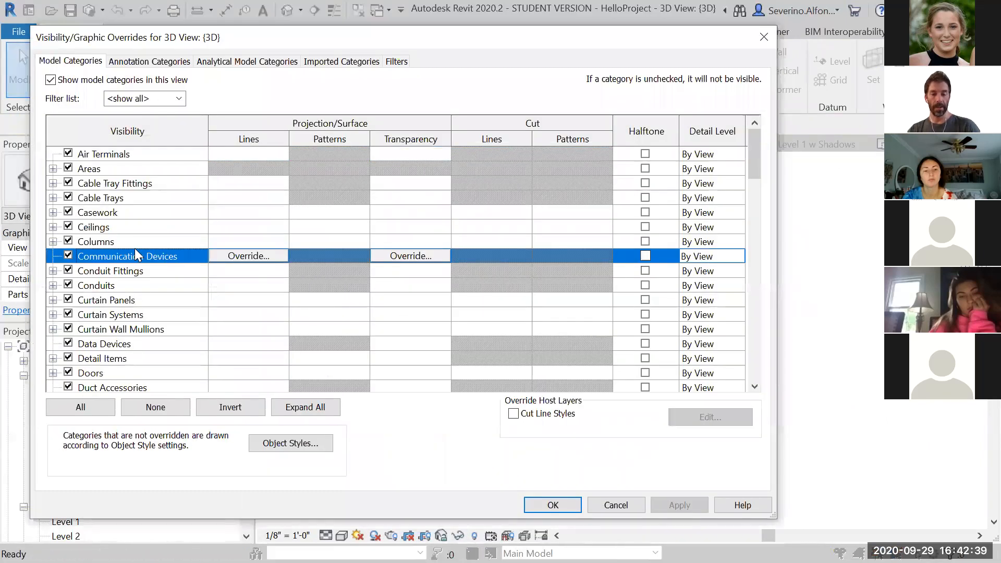
pyautogui.click(97, 342)
pyautogui.click(70, 374)
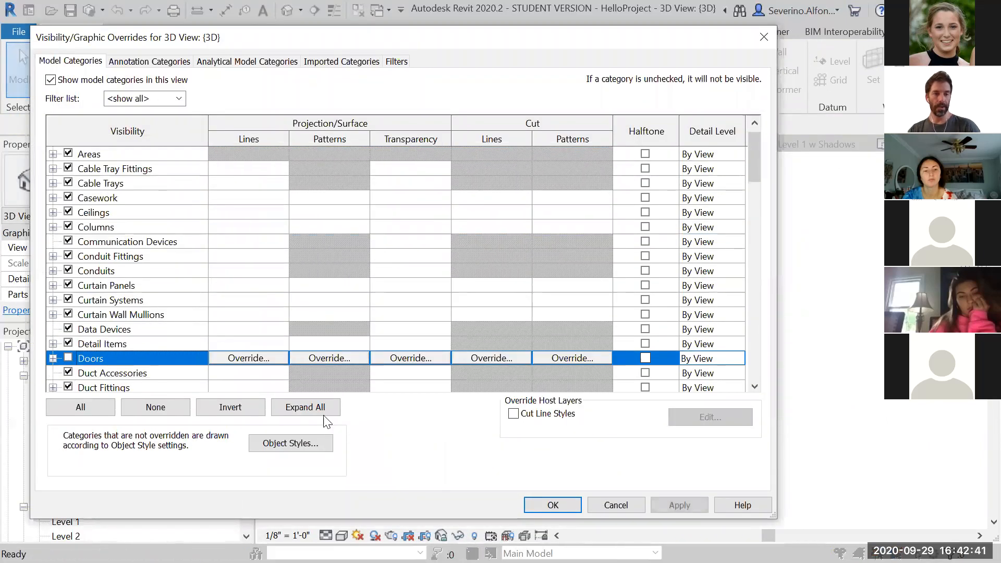
pyautogui.click(566, 506)
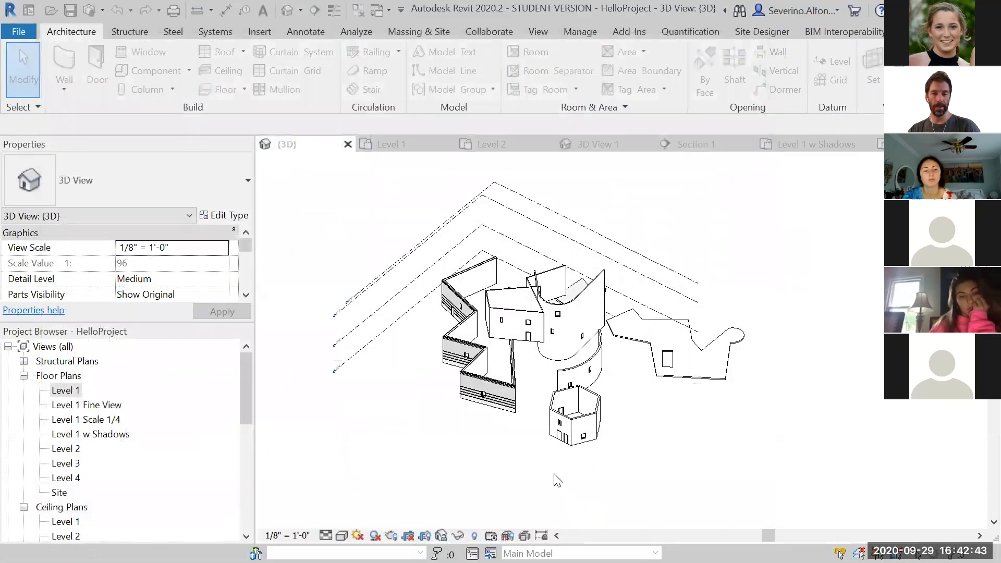
# Reveal hidden elements, unhide the Doors category through a hidden door in the hexagonal room, and exit reveal mode
pyautogui.scroll(6, 561, 464)
pyautogui.moveTo(537, 449); pyautogui.dragTo(466, 487, button='middle')
pyautogui.moveTo(378, 382); pyautogui.dragTo(382, 416, button='middle')
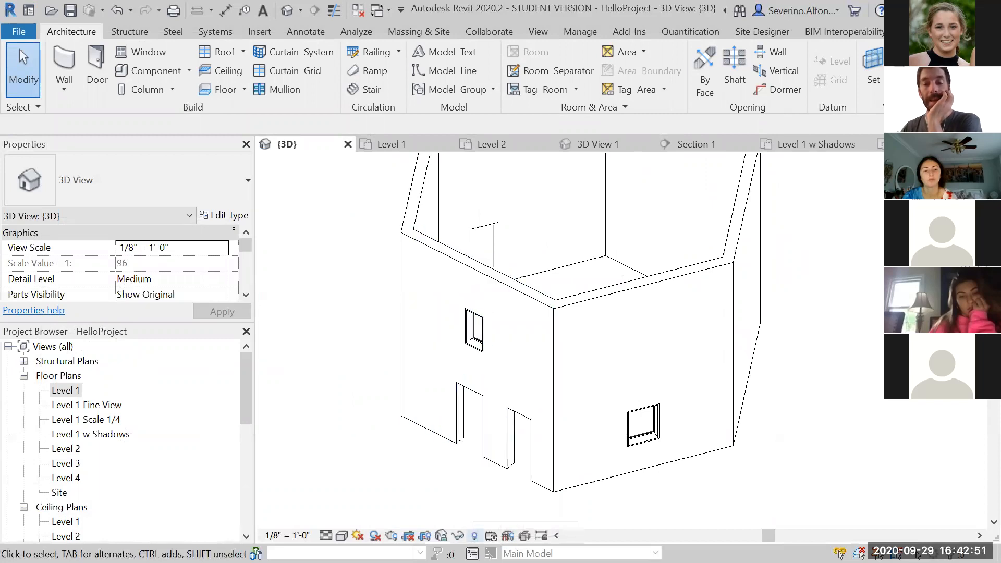
pyautogui.click(473, 536)
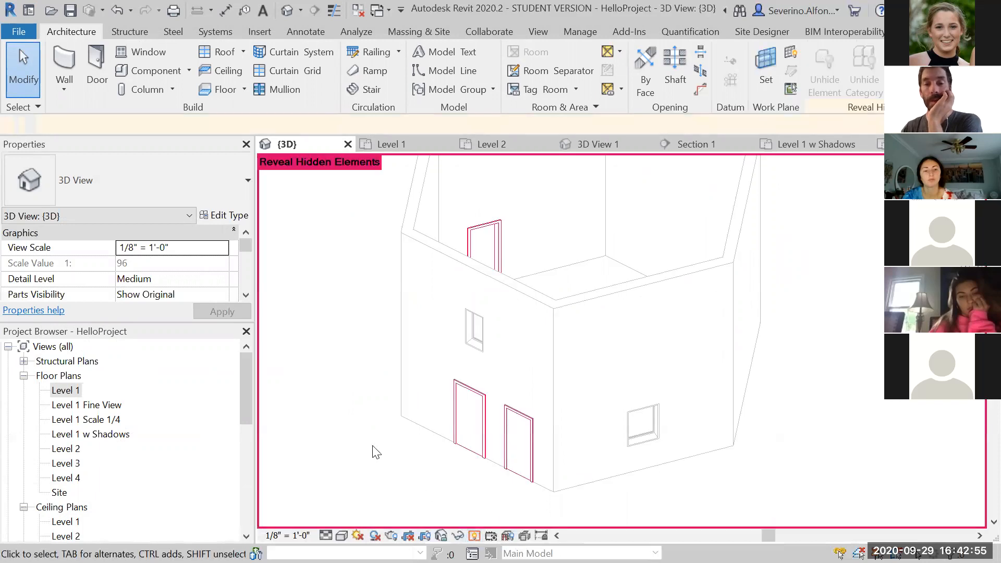
pyautogui.scroll(5, 480, 469)
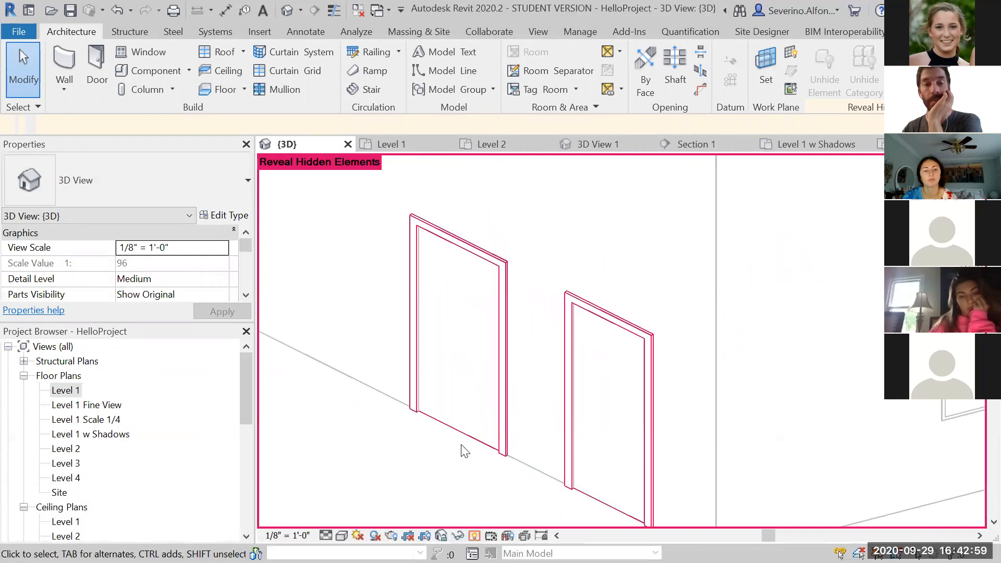
pyautogui.scroll(-3, 464, 451)
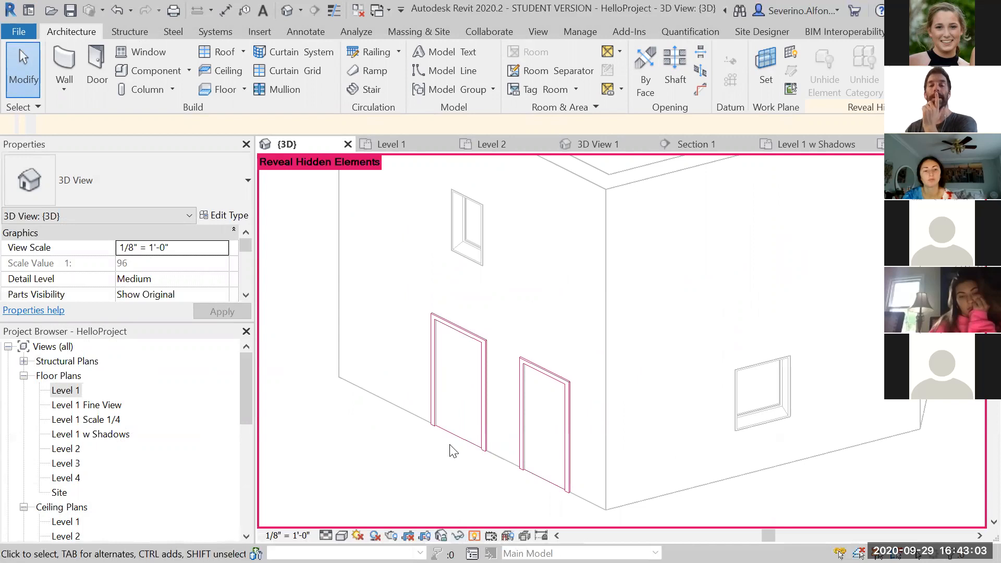
pyautogui.scroll(-1, 452, 451)
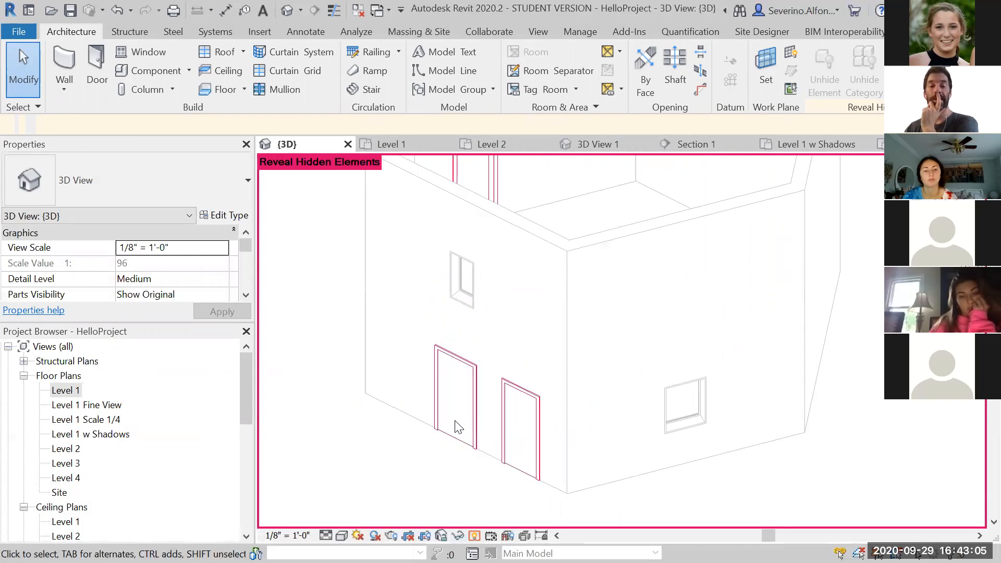
pyautogui.click(470, 408)
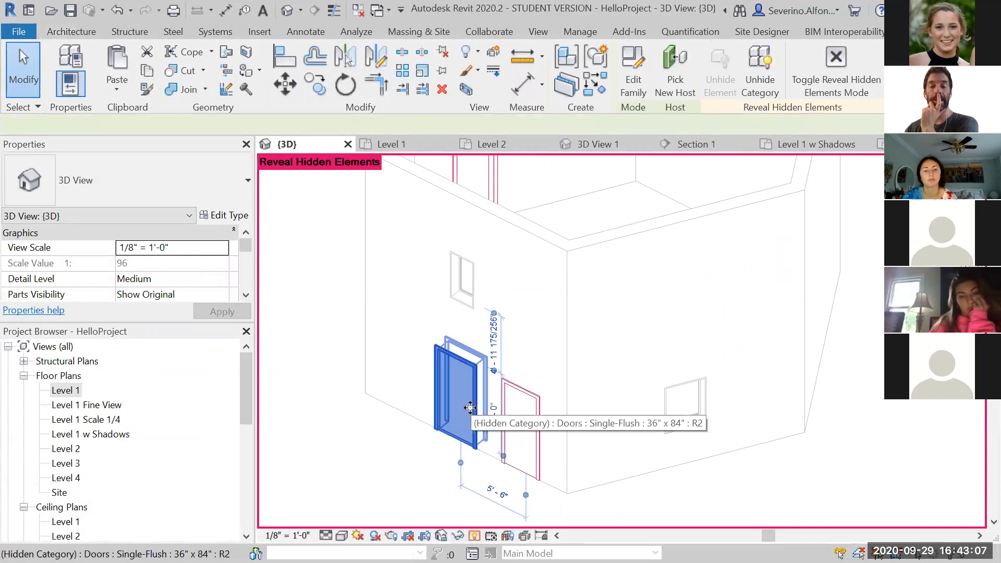
pyautogui.rightClick(471, 408)
pyautogui.moveTo(561, 278)
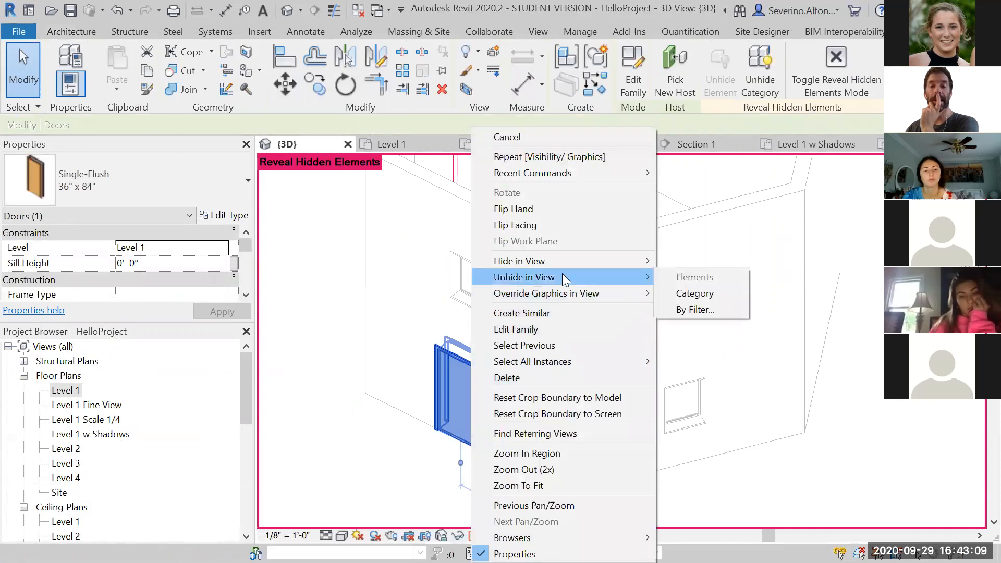
pyautogui.click(673, 286)
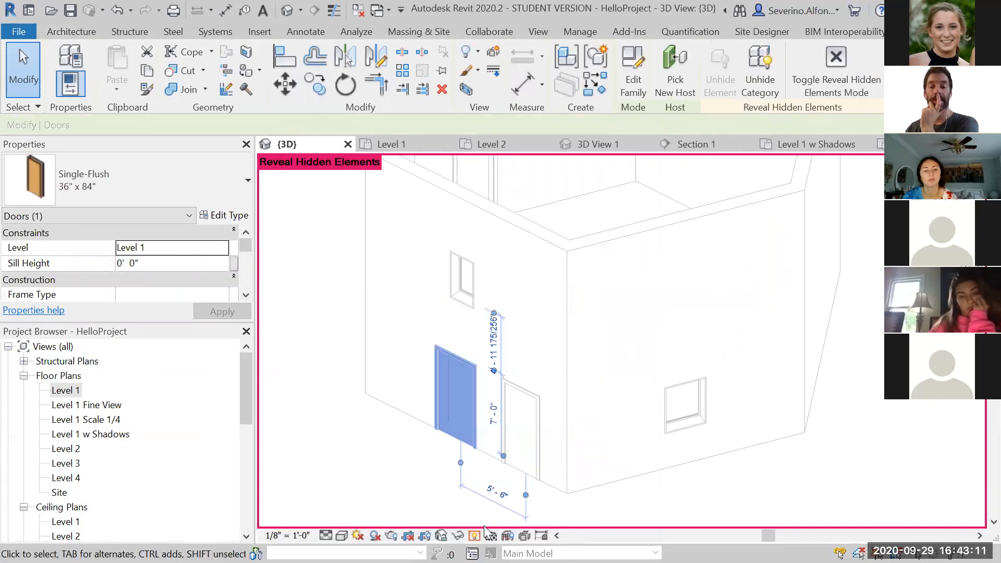
pyautogui.click(474, 535)
pyautogui.click(876, 407)
pyautogui.scroll(-8, 875, 407)
pyautogui.moveTo(856, 406); pyautogui.dragTo(701, 421, button='middle')
pyautogui.scroll(-1, 702, 421)
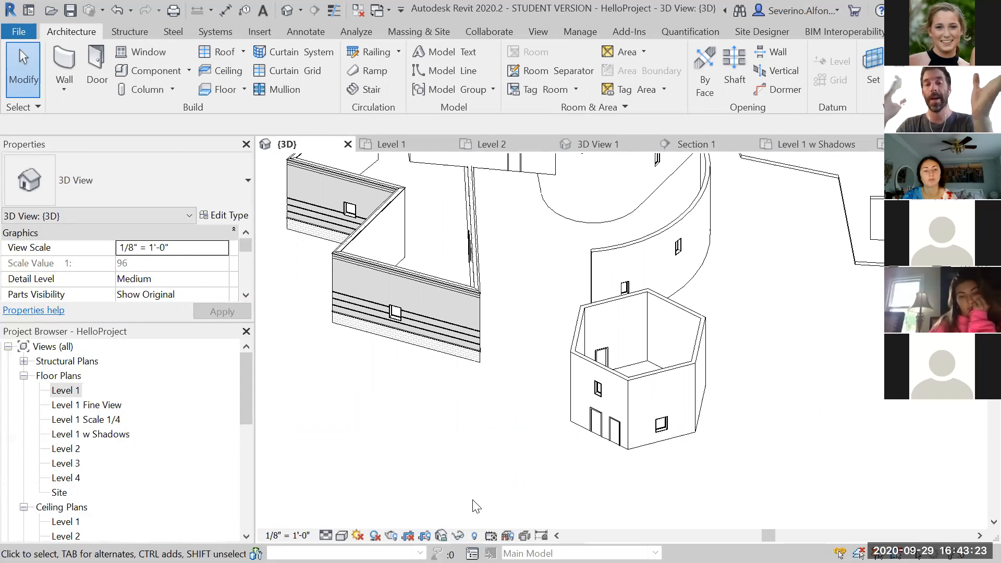
pyautogui.scroll(-3, 774, 287)
pyautogui.moveTo(773, 290); pyautogui.dragTo(664, 405, button='middle')
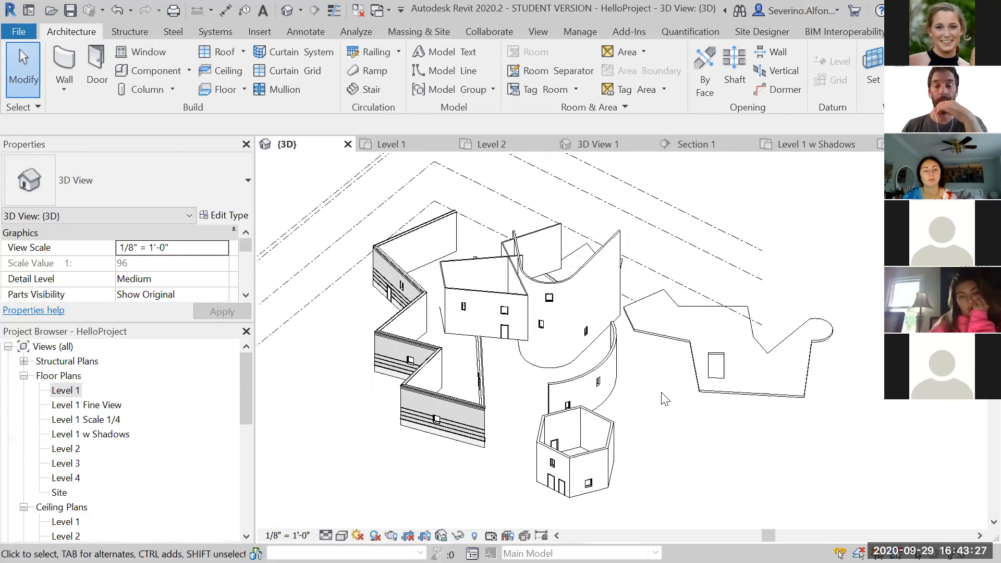